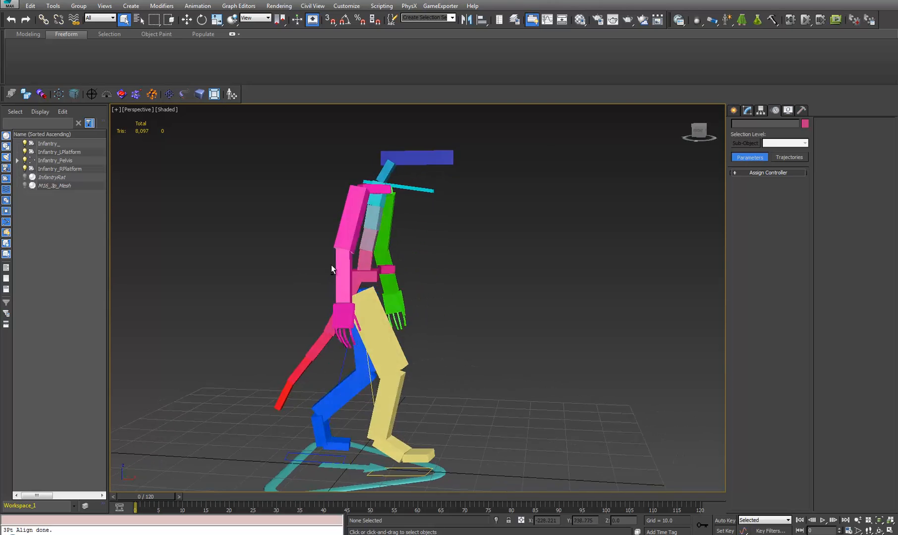
Inspect the rig's tail bone and pouch bone by selecting each one
left_click(345, 299)
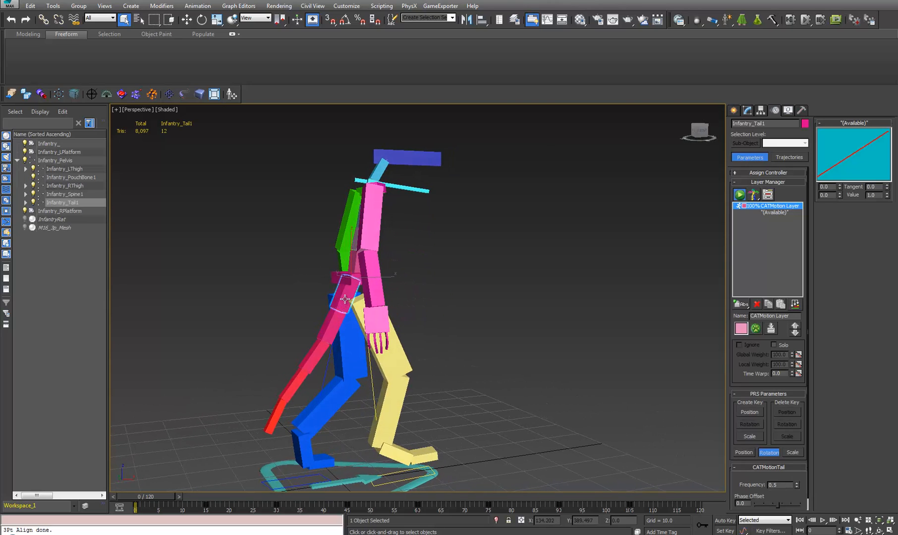
middle_click_drag(365, 324, 306, 315, "alt")
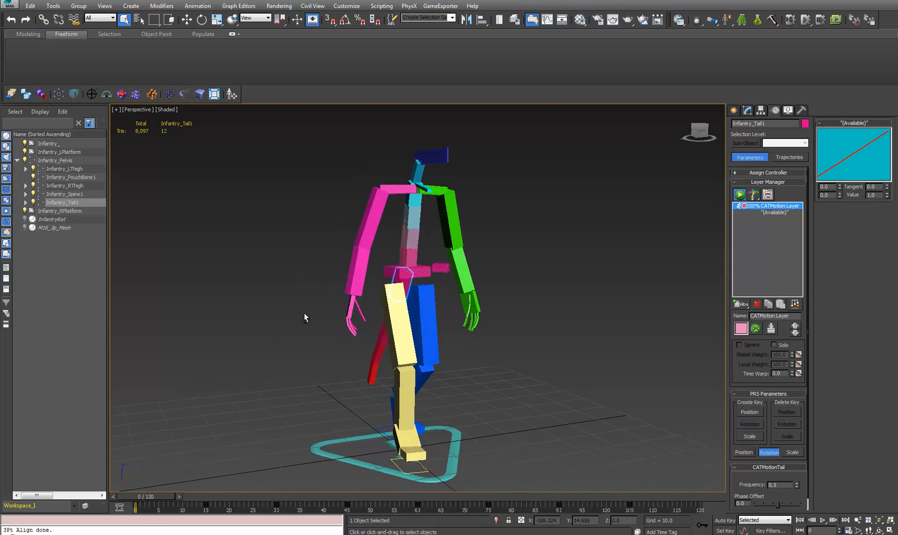
left_click(440, 267)
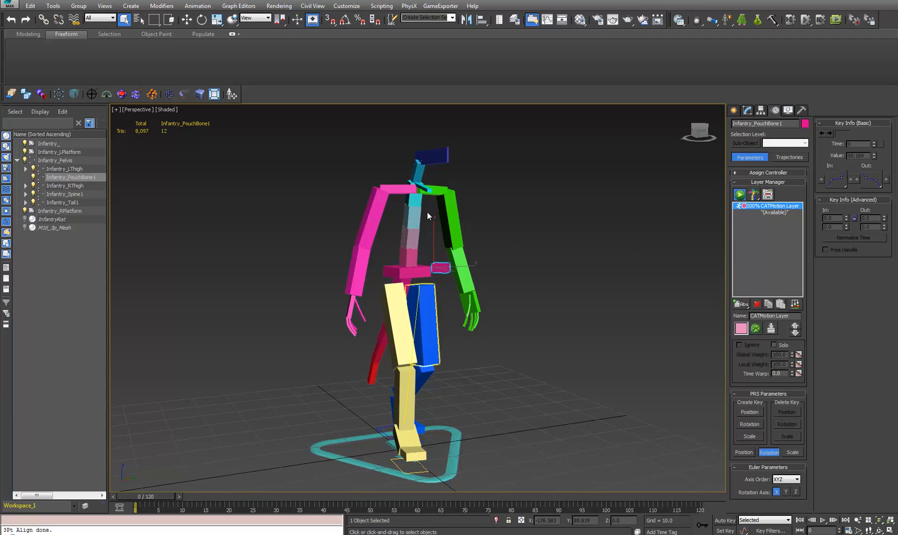
Unhide the InfantryRat mesh, select it and turn on edged faces to show its wireframe
left_click(24, 219)
middle_click_drag(360, 315, 393, 261, "alt")
left_click(404, 226)
scroll(424, 267, "up", 4)
scroll(431, 267, "up", 2)
middle_click_drag(438, 231, 432, 254)
mouse_move(511, 302)
middle_mouse_down("alt")
mouse_move(473, 300)
mouse_move(572, 281)
mouse_move(545, 297)
middle_mouse_up("alt")
key("F4")
middle_click_drag(423, 314, 508, 308, "alt")
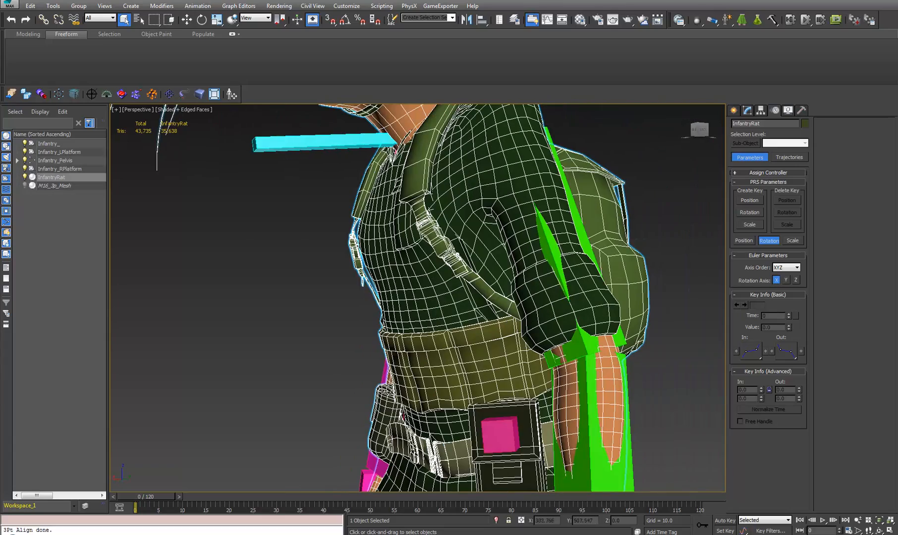
Examine the selected InfantryRat mesh's topology around the torso, straps, backpack and head, up close and at full figure
middle_click_drag(451, 252, 560, 261, "alt")
middle_click_drag(322, 325, 363, 347)
scroll(396, 337, "down", 2)
scroll(396, 336, "down", 4)
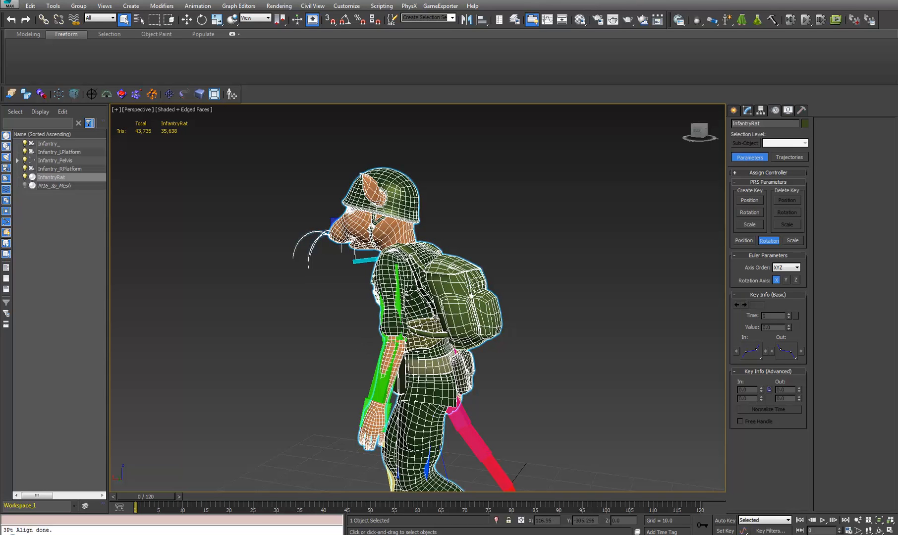
scroll(420, 299, "up", 5)
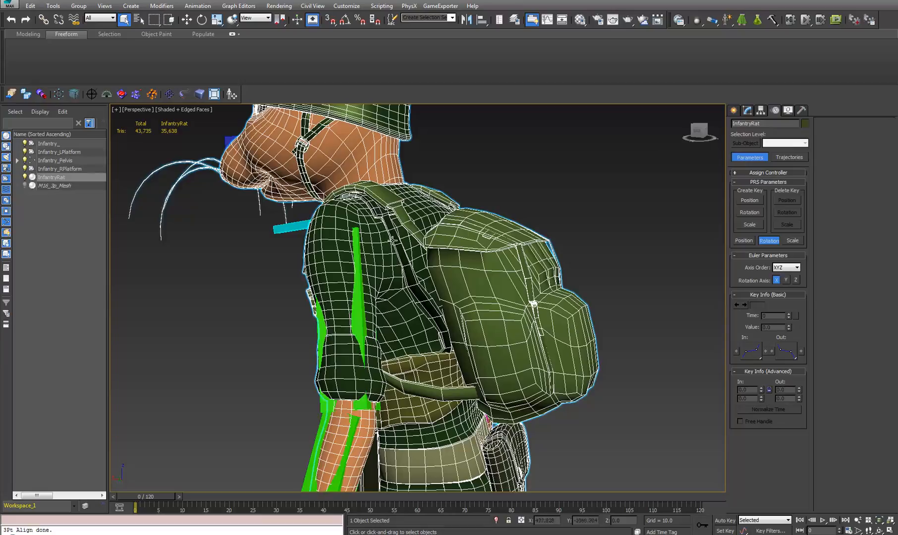
middle_click_drag(394, 242, 472, 248, "alt")
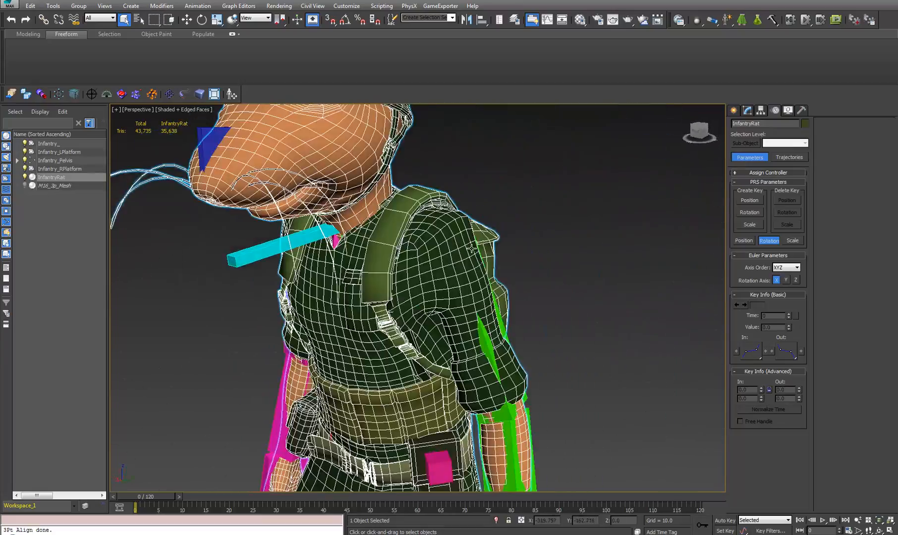
middle_click_drag(436, 292, 513, 249)
scroll(514, 250, "down", 5)
middle_click_drag(491, 347, 485, 283)
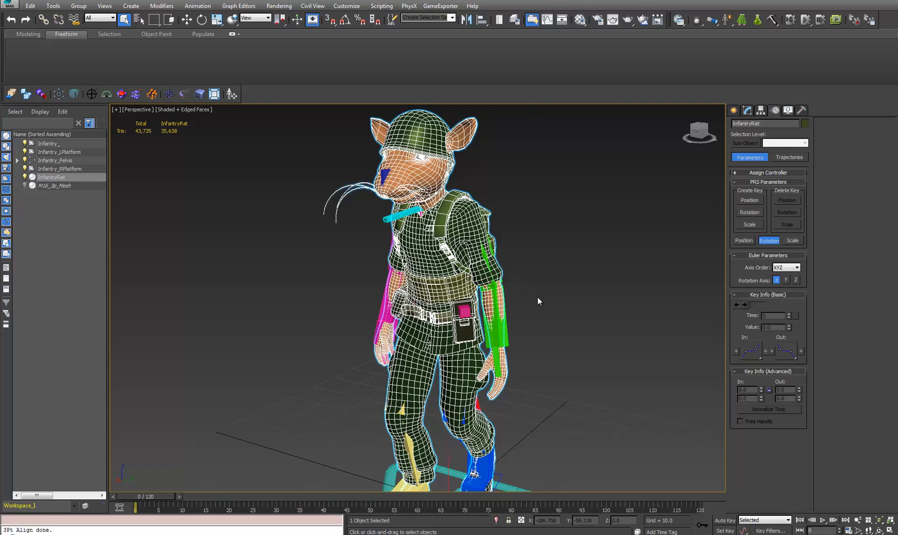
middle_click_drag(535, 351, 451, 358, "alt")
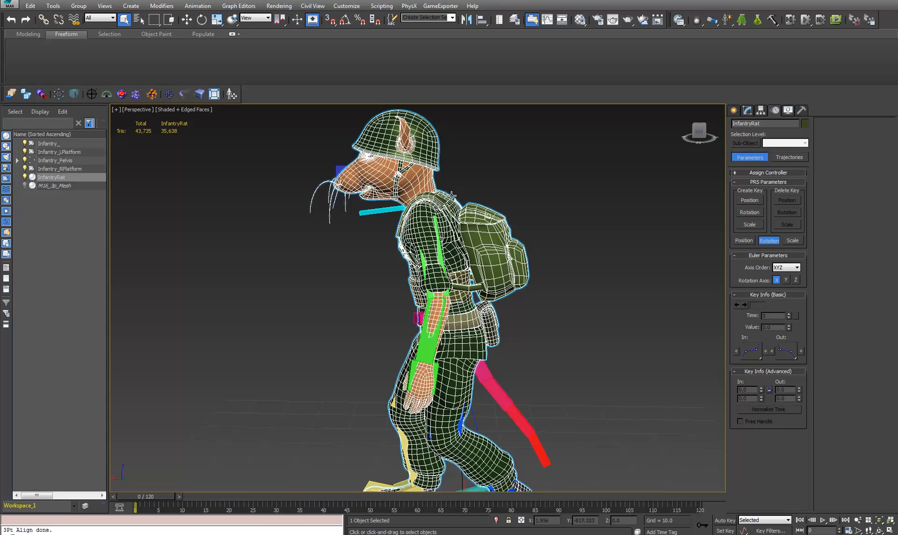
middle_click_drag(488, 311, 525, 312, "alt")
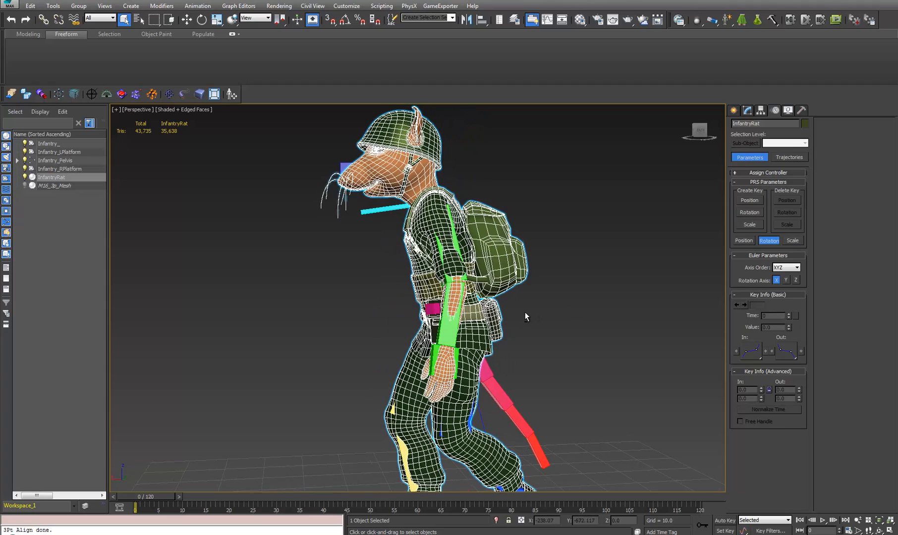
Clear the selection and examine how the mesh fits the bones from the front and side
left_click(599, 307)
middle_click_drag(598, 307, 232, 305, "alt")
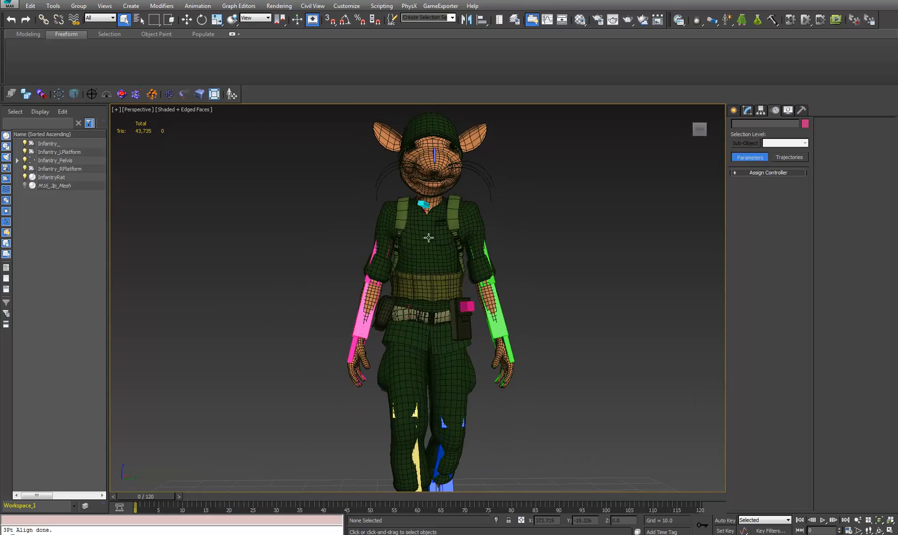
middle_click_drag(450, 209, 483, 276, "alt")
scroll(516, 323, "up", 4)
middle_click_drag(614, 397, 521, 398, "alt")
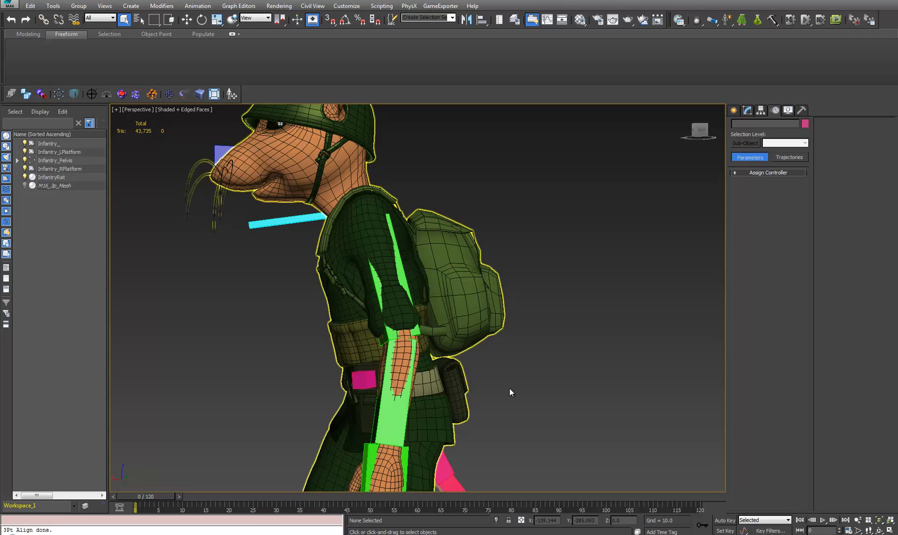
scroll(516, 374, "down", 4)
middle_click_drag(523, 355, 459, 337, "alt")
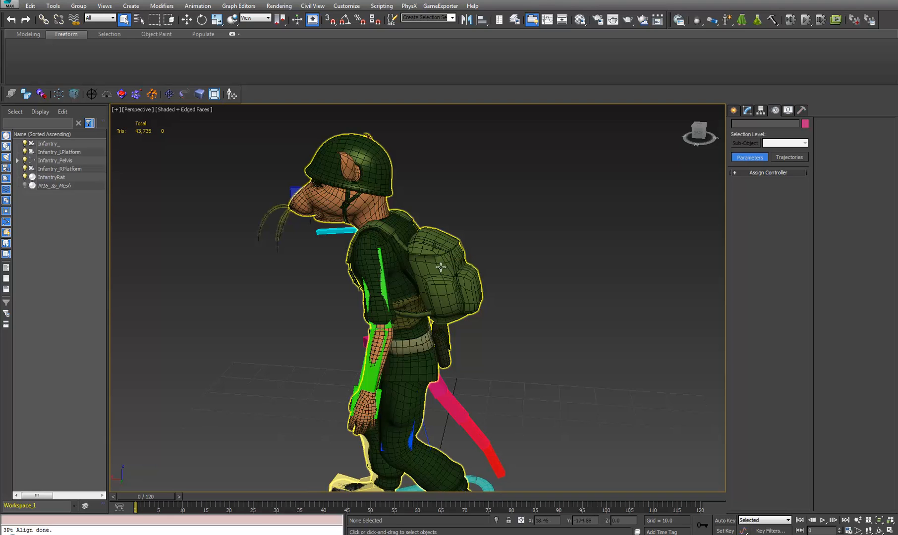
middle_click_drag(403, 212, 413, 192, "alt")
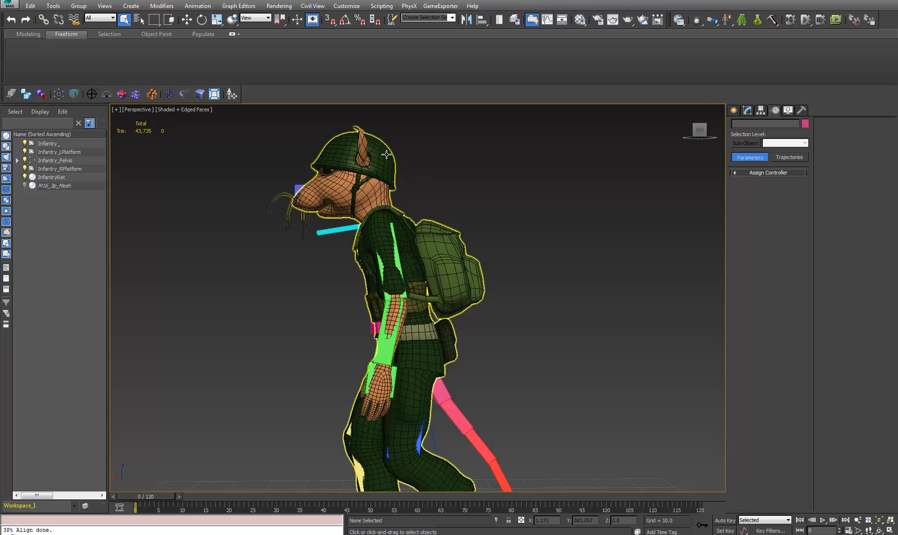
middle_click_drag(319, 266, 457, 302, "alt")
scroll(424, 318, "down", 4)
scroll(446, 282, "up", 5)
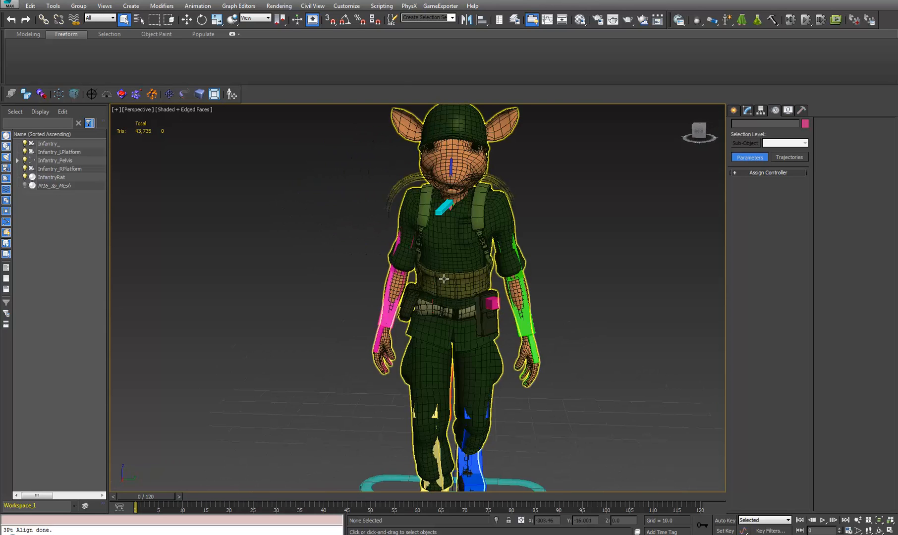
Examine the whole character standing on the ground grid from several directions and distances
scroll(455, 317, "down", 4)
middle_click_drag(455, 317, 372, 339, "alt")
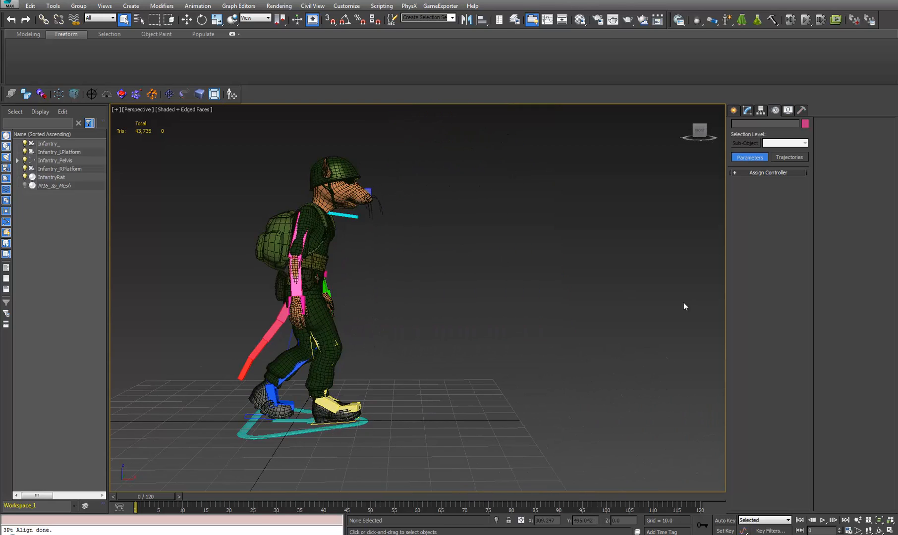
middle_click_drag(684, 303, 433, 296)
middle_click_drag(658, 364, 666, 357)
middle_click_drag(468, 299, 665, 304)
middle_click_drag(420, 352, 412, 370)
scroll(411, 371, "down", 4)
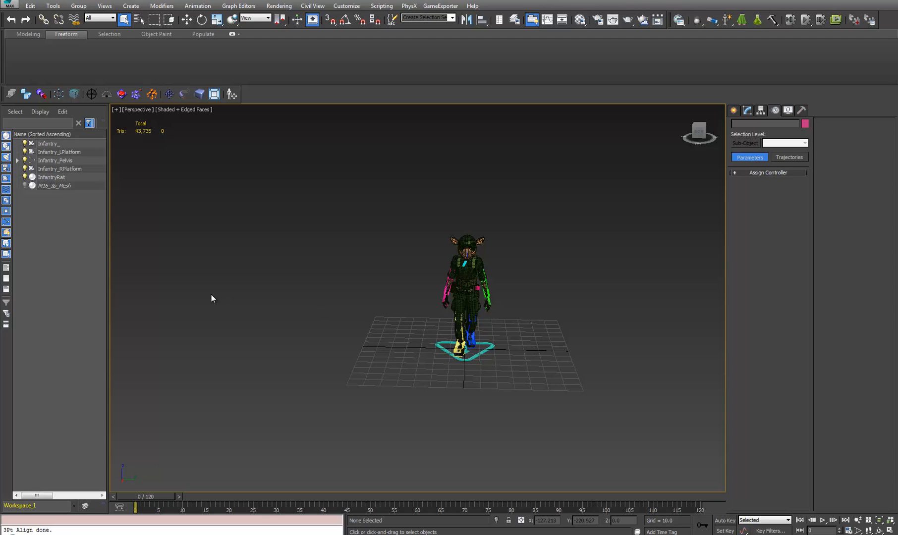
middle_click_drag(391, 356, 467, 382, "alt")
middle_click_drag(592, 332, 432, 339, "alt")
scroll(431, 339, "up", 5)
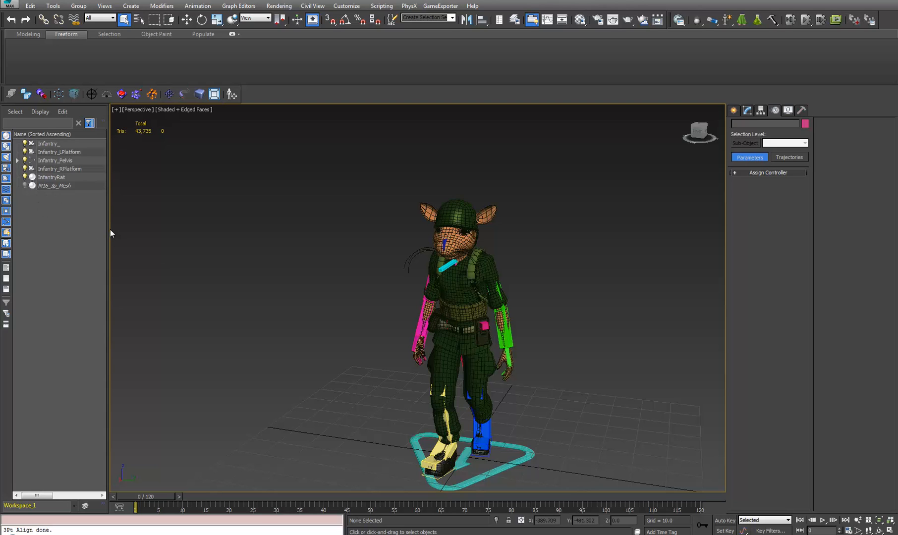
Unhide M16_3p_Mesh to view the rifle at the character's feet, and hide it again
left_click_drag(109, 229, 159, 228)
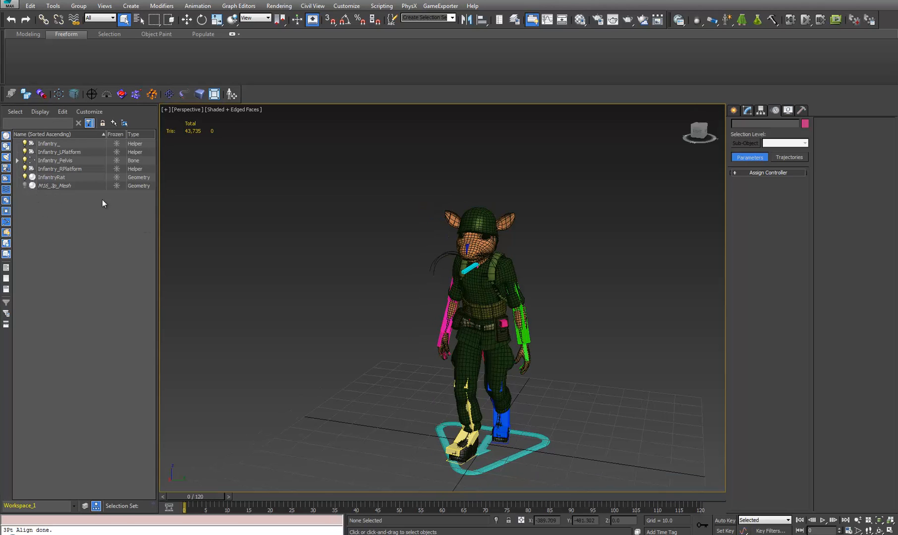
left_click(25, 185)
middle_click_drag(428, 397, 421, 327)
middle_click_drag(516, 376, 471, 389, "alt")
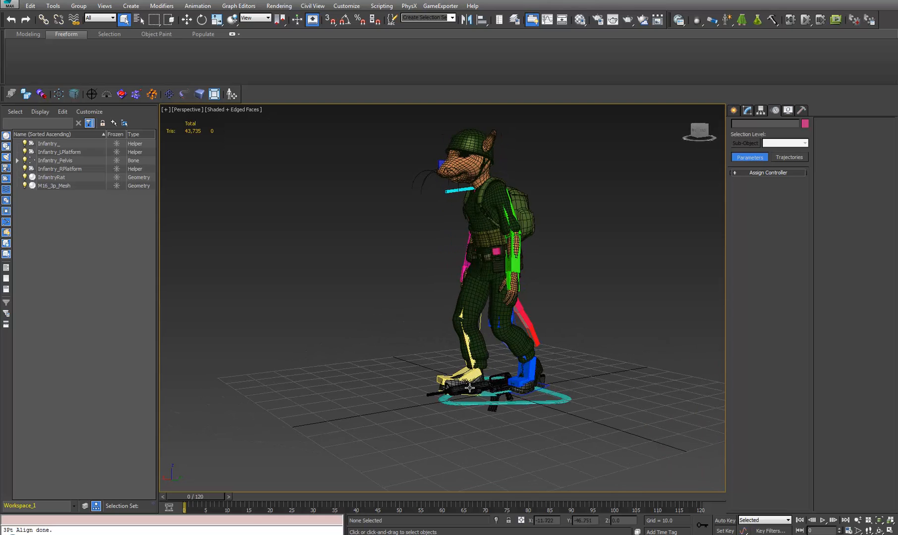
middle_click_drag(447, 317, 483, 320, "alt")
scroll(423, 301, "up", 4)
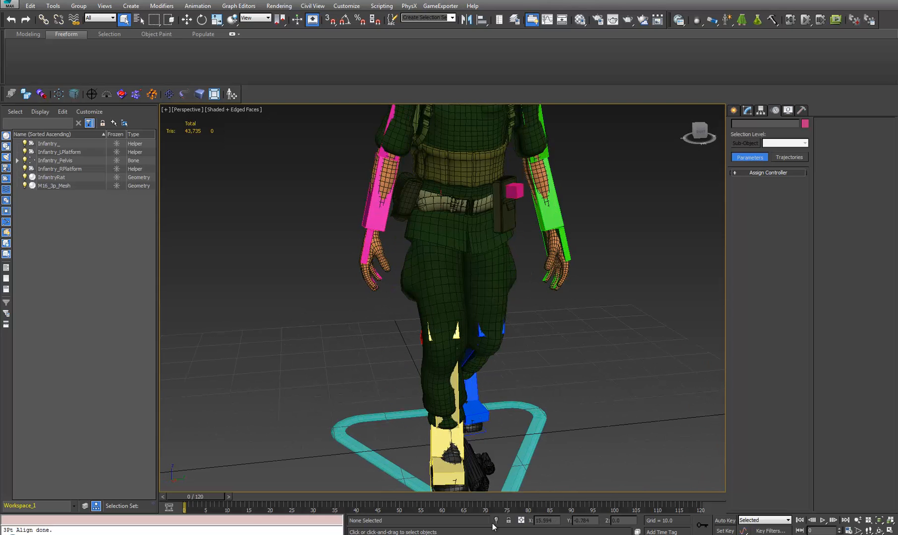
left_click(25, 186)
scroll(349, 353, "down", 3)
middle_click_drag(349, 353, 407, 384, "alt")
scroll(347, 363, "down", 3)
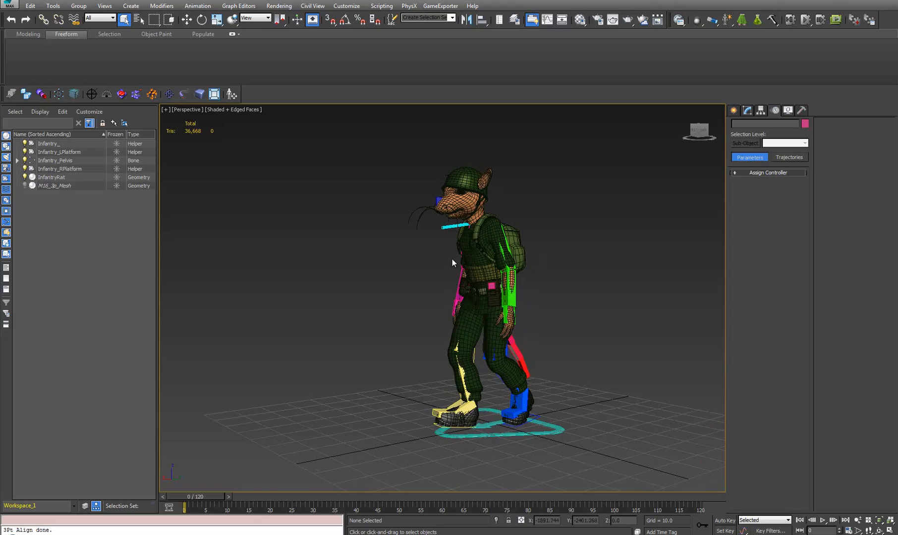
Scrub the timeline and play the walk cycle, examine the motion from several sides, and stop playback
left_click_drag(182, 494, 369, 511)
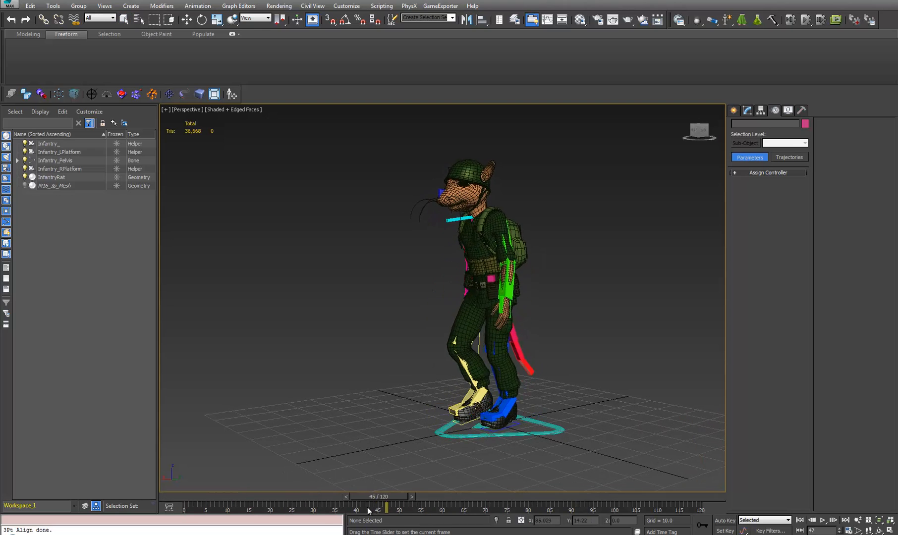
middle_click_drag(435, 255, 460, 291, "alt")
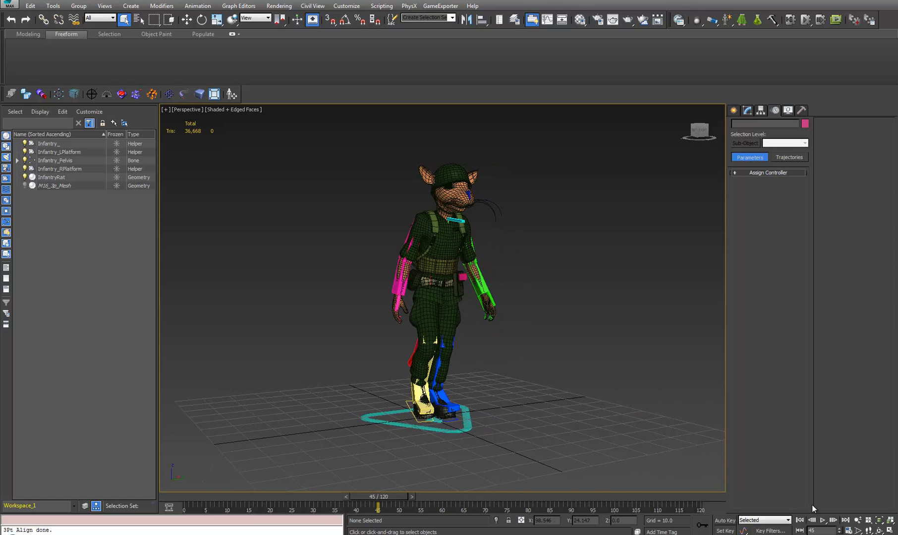
left_click(821, 520)
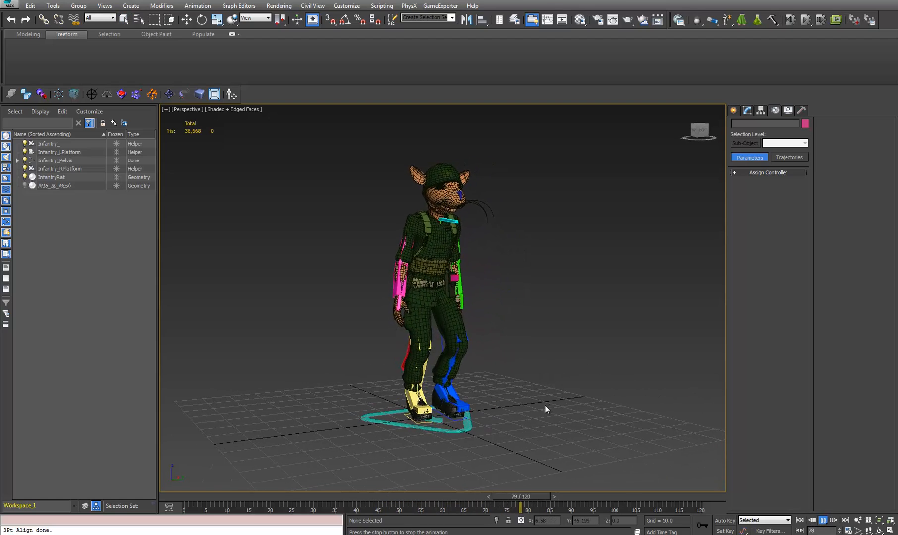
middle_click_drag(538, 395, 441, 394, "alt")
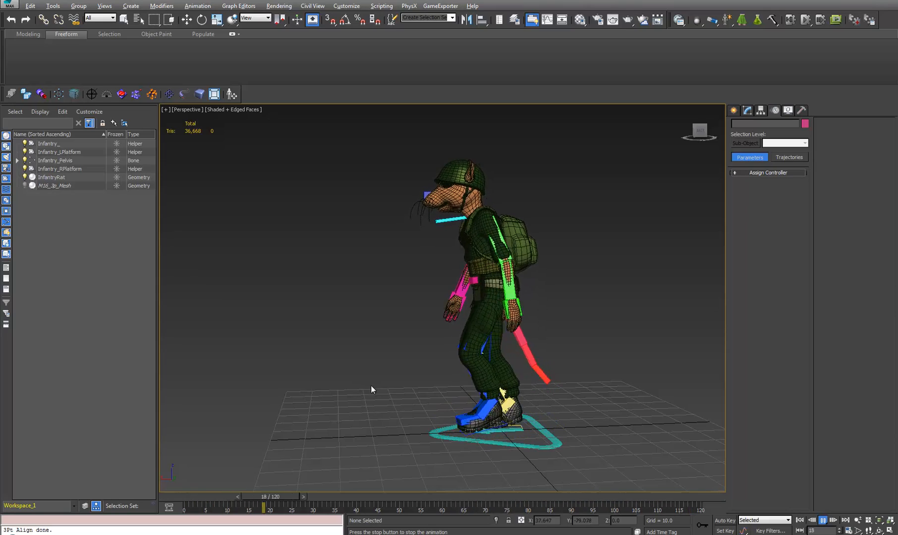
middle_click_drag(371, 391, 360, 363, "alt")
scroll(497, 391, "up", 3)
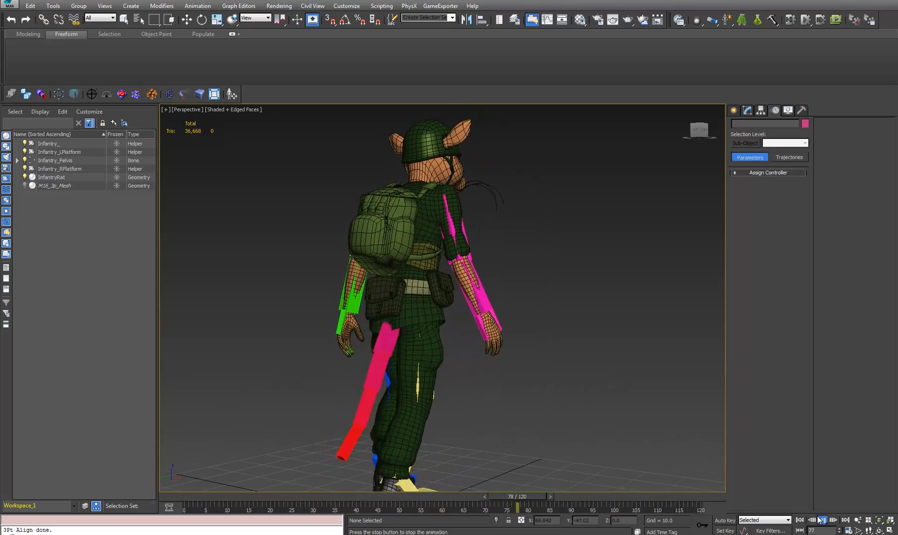
key("/")
middle_click_drag(575, 425, 506, 466, "alt")
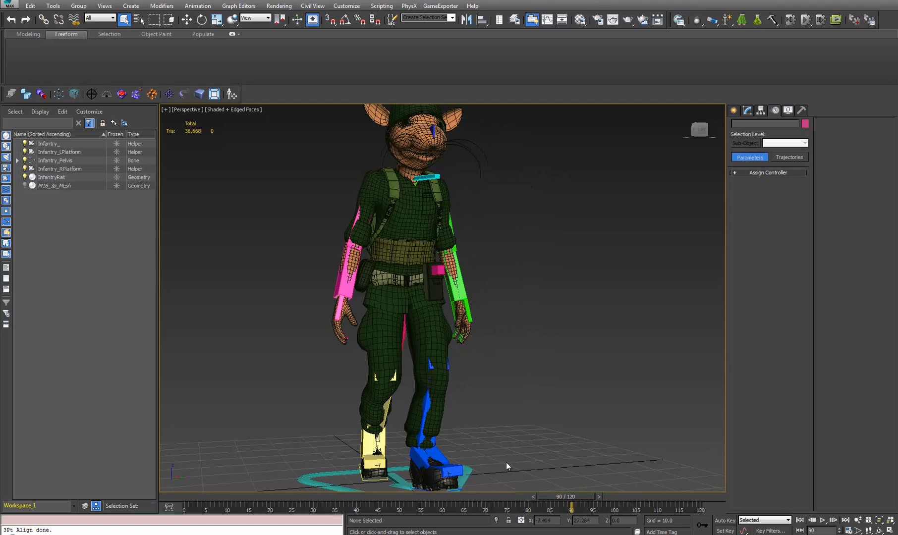
Return the animation to frame 0 and select the right foot platform to view its limb and layer settings
left_click_drag(565, 500, 12, 448)
middle_click_drag(336, 387, 415, 399)
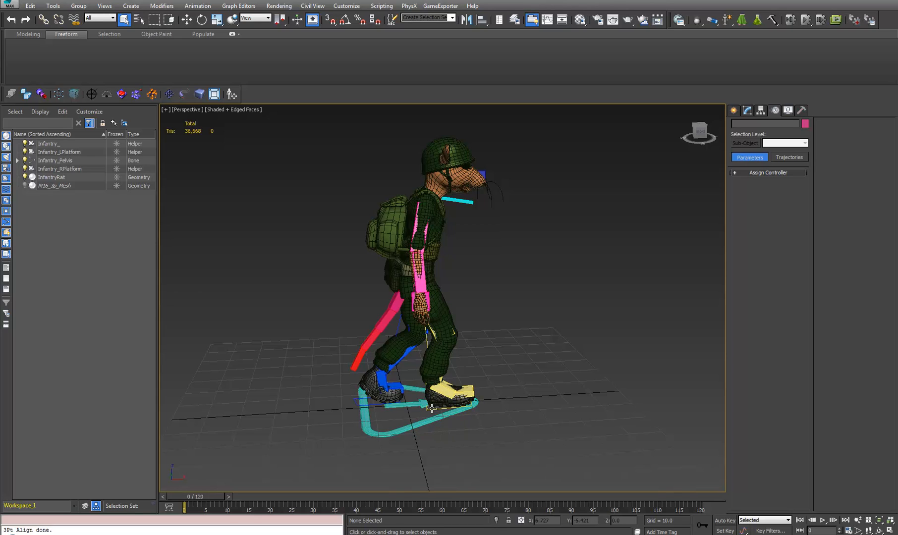
left_click(429, 410)
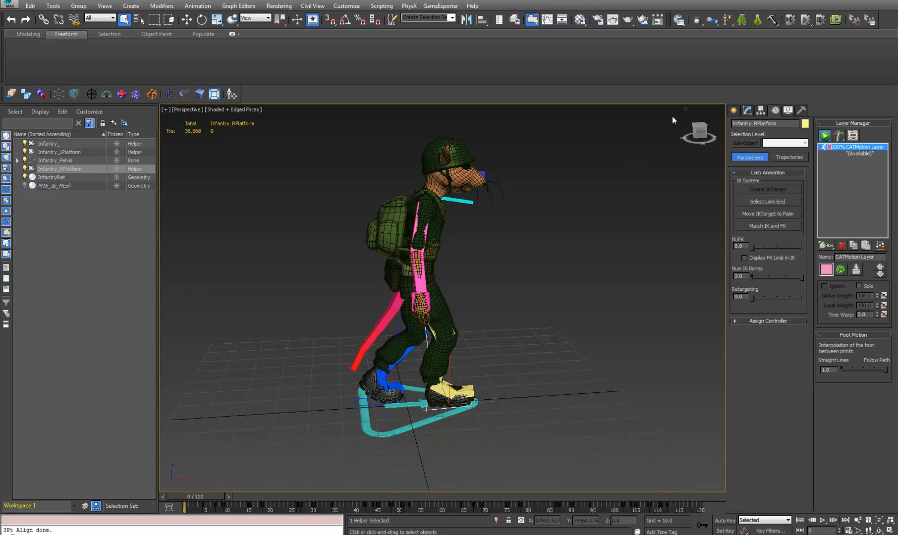
Select the right upper arm bone and rotate it outward until the arm is roughly horizontal
middle_click_drag(535, 295, 434, 203, "alt")
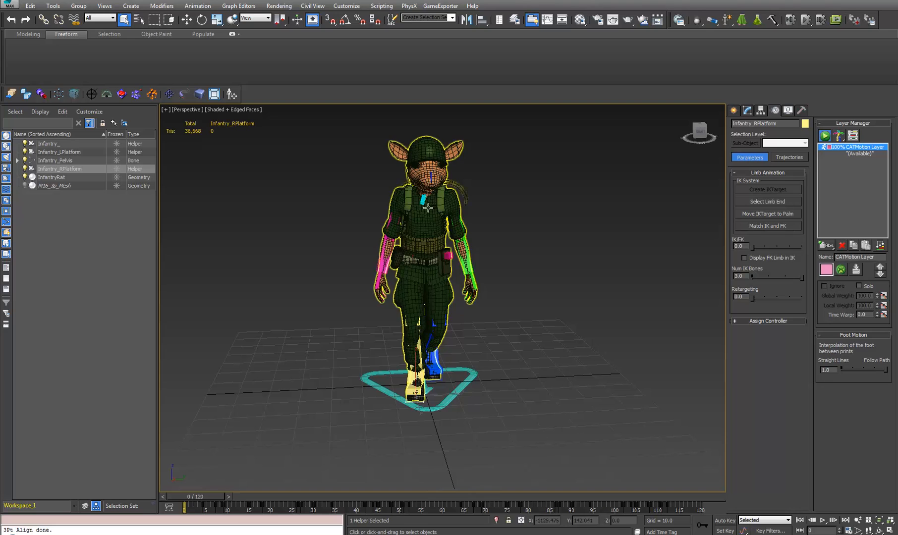
middle_click_drag(411, 276, 419, 194, "alt")
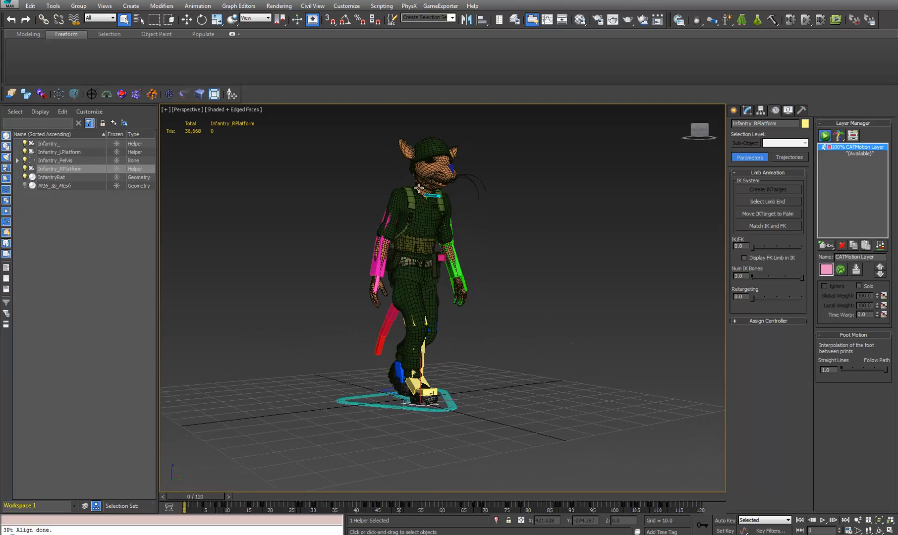
middle_click_drag(428, 304, 416, 216, "alt")
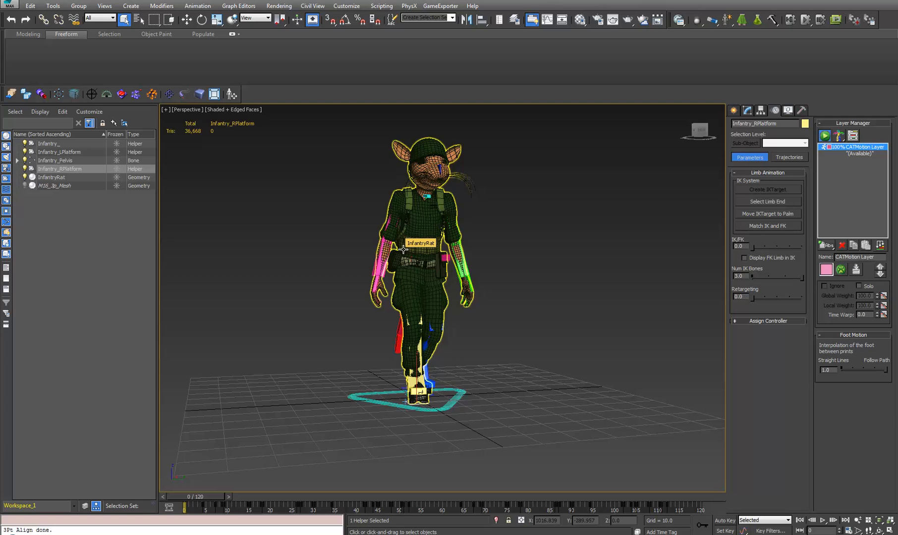
left_click(386, 224)
key("e")
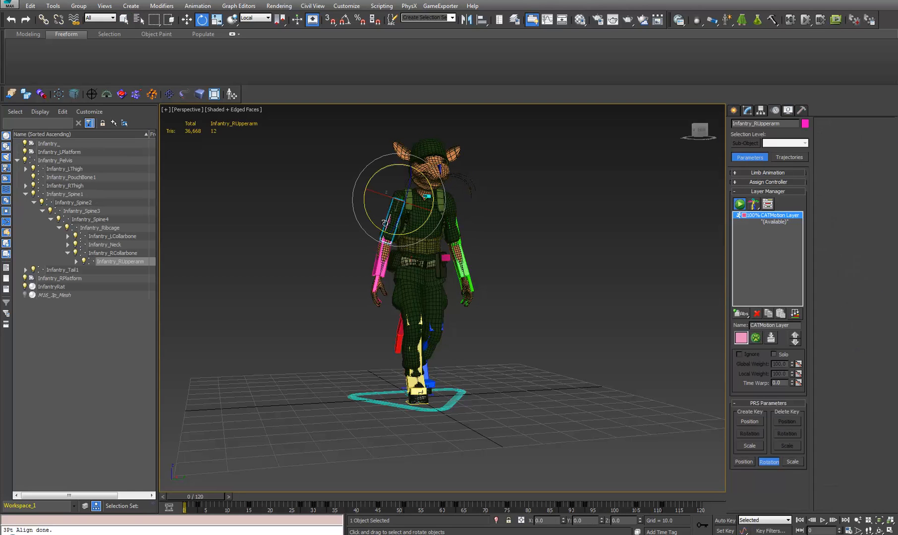
left_click_drag(382, 233, 329, 184)
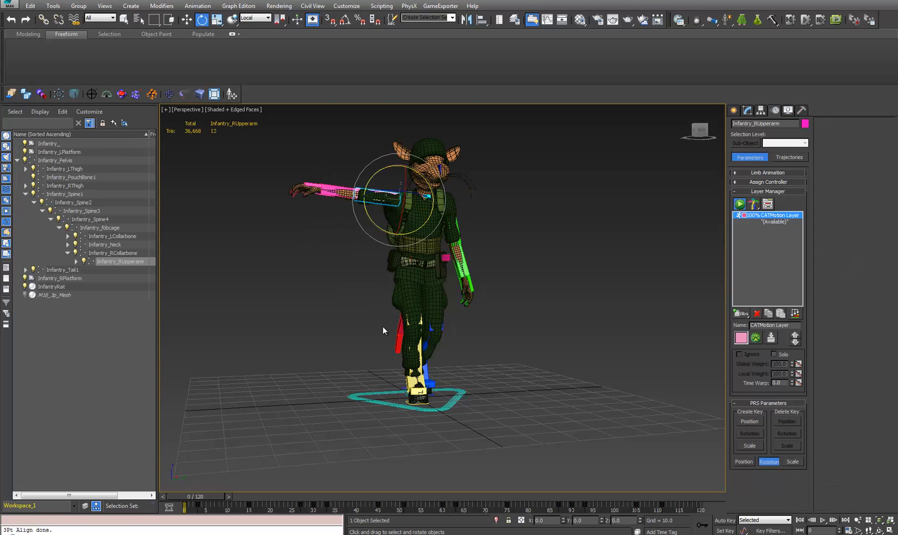
Undo the right upper arm rotation, try rotating the bone again, and undo that rotation too
key("ctrl+z")
left_click_drag(379, 225, 376, 204)
scroll(381, 211, "up", 4)
middle_click_drag(388, 216, 445, 334)
key("ctrl+z")
scroll(445, 334, "down", 4)
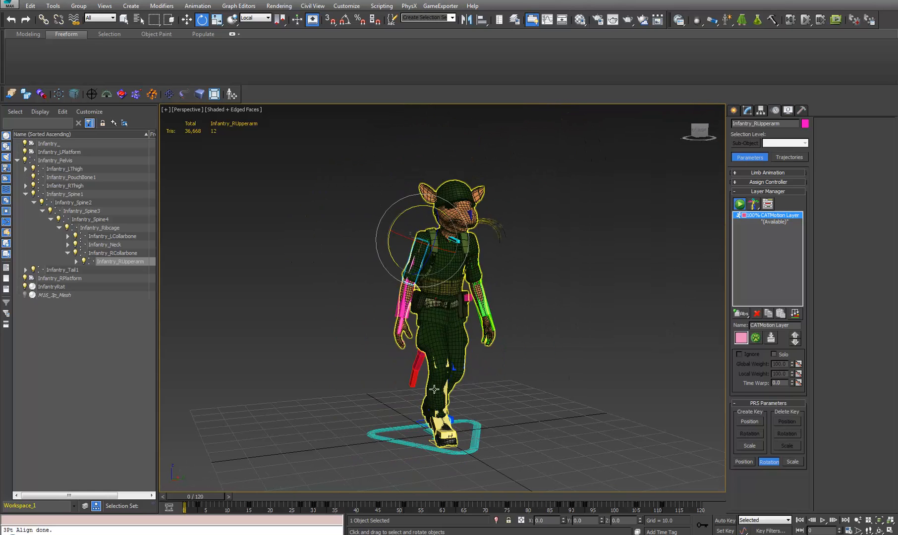
Scrub the walk cycle to frame 15 while viewing the character from the side, and return to frame 0
middle_click_drag(434, 390, 411, 349, "alt")
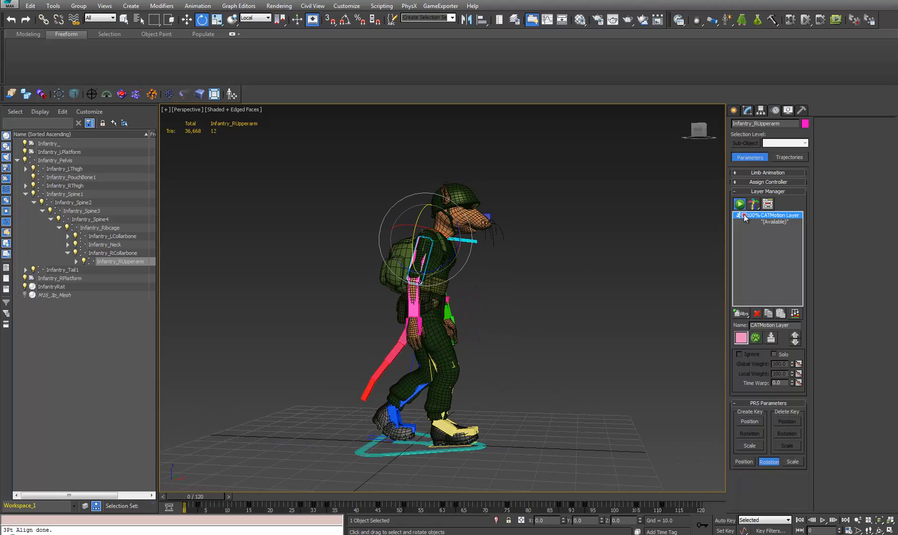
left_click_drag(204, 499, 264, 482)
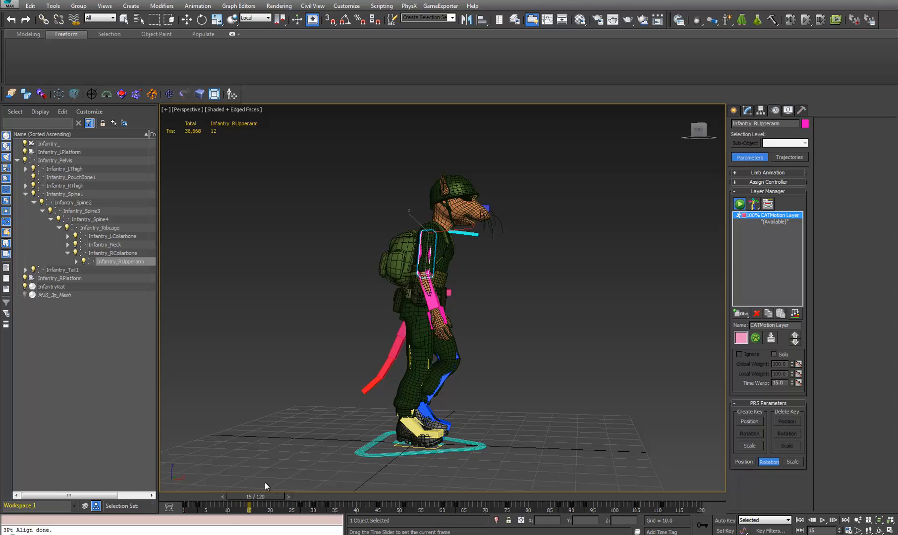
left_click_drag(265, 482, 184, 490)
key("e")
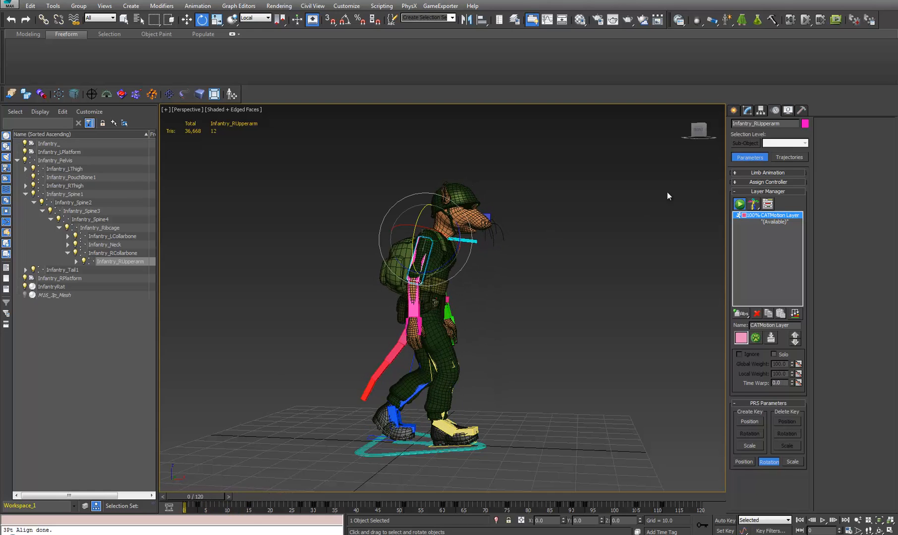
Add an absolute animation layer below CATMotion Layer in the layer list and name it Idle
left_click(747, 316)
left_click(743, 325)
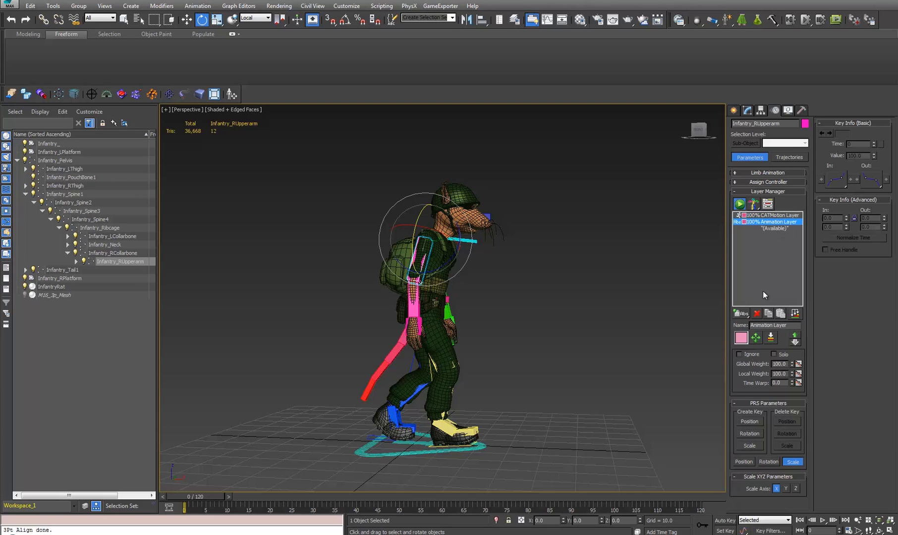
triple_click(785, 328)
type("Idle")
key("Return")
key("q")
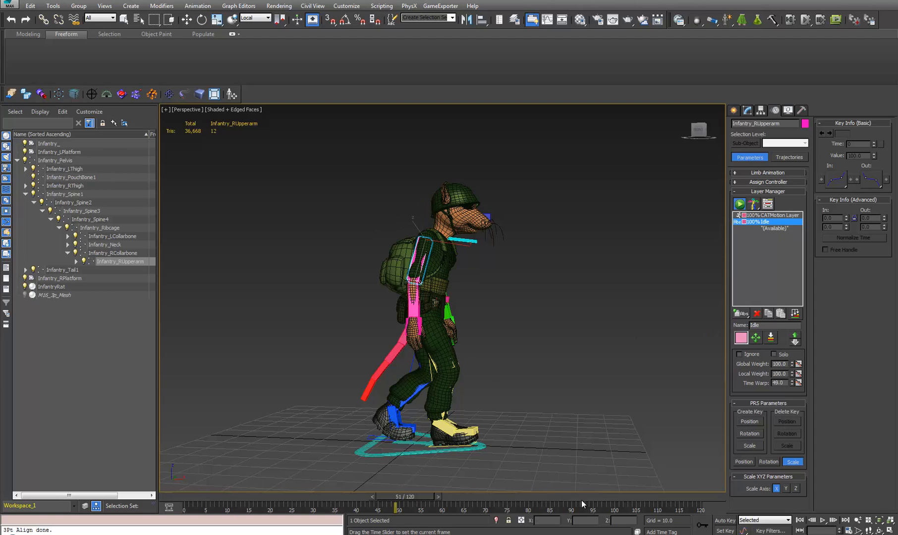
key("e")
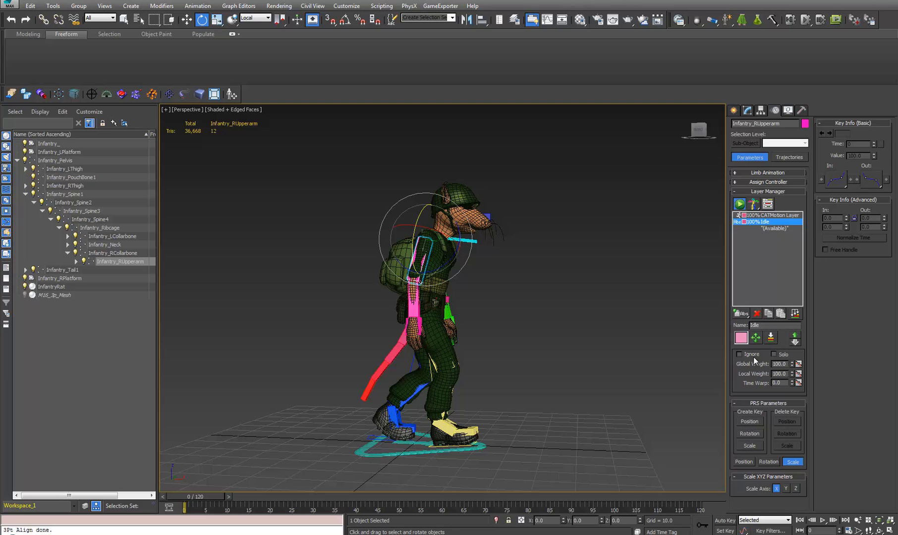
Select the right foot platform and move it backward to shorten the stride on the Idle layer
middle_click_drag(599, 357, 500, 374, "alt")
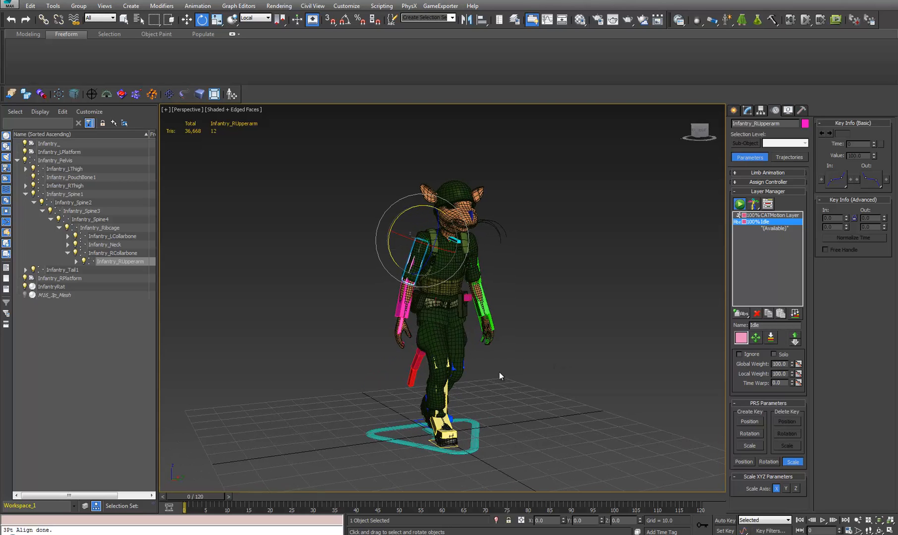
scroll(499, 374, "up", 3)
middle_click_drag(504, 448, 570, 361)
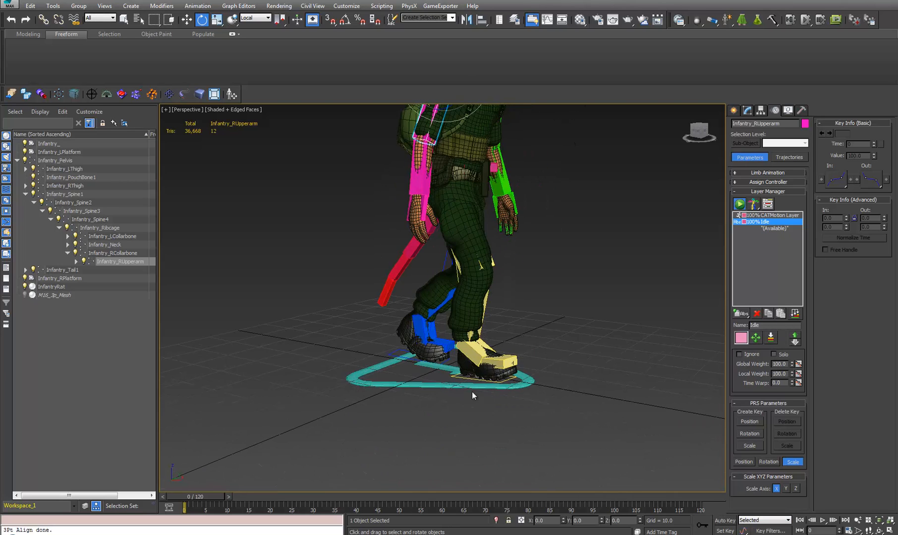
left_click(457, 377)
key("w")
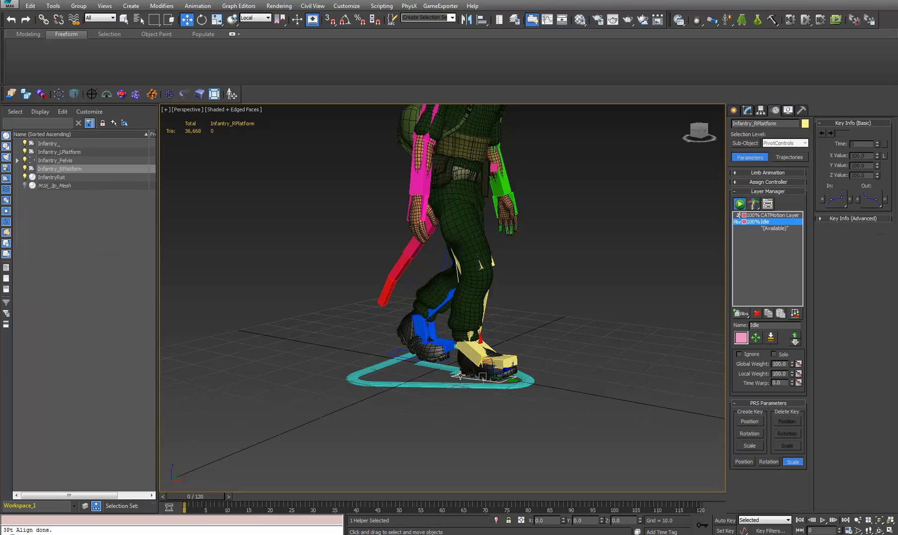
left_click_drag(511, 380, 474, 376)
middle_click_drag(474, 375, 527, 389, "alt")
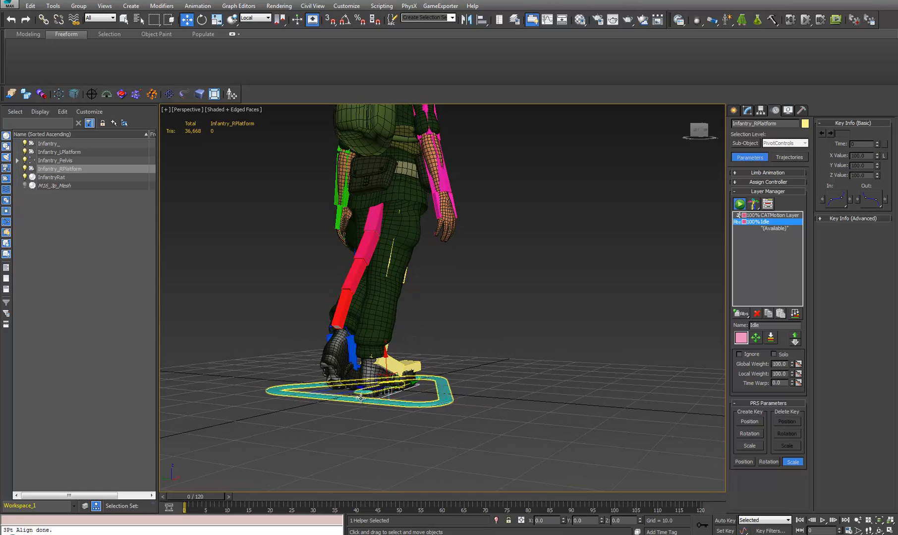
Select the left foot platform, move it forward beside the right foot, and rotate it slightly
left_click(347, 394)
middle_click_drag(347, 395, 493, 409, "alt")
left_click_drag(490, 402, 440, 398)
middle_click_drag(476, 405, 528, 416, "alt")
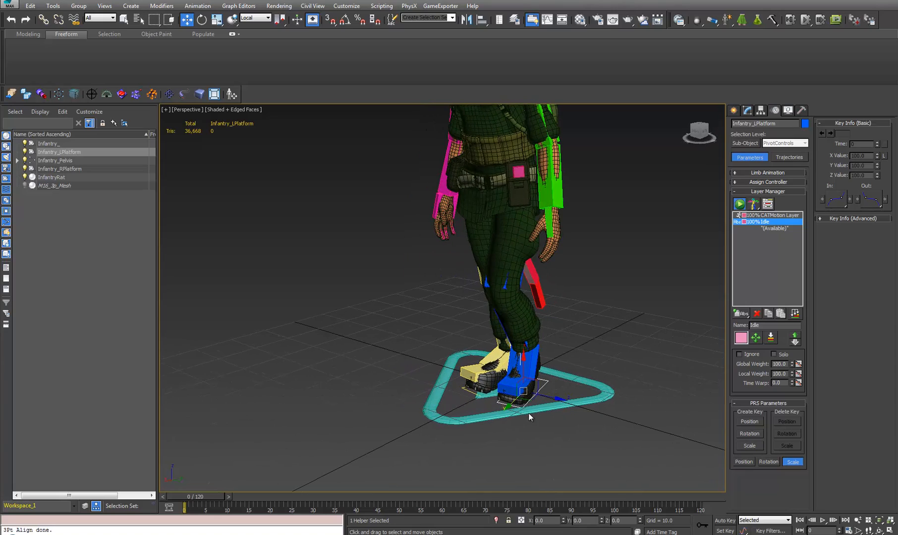
key("e")
left_click_drag(524, 414, 526, 409)
Widen the scene object list to show the Frozen column and freeze the InfantryRat mesh
middle_click_drag(526, 409, 619, 406, "alt")
middle_click_drag(476, 187, 451, 266)
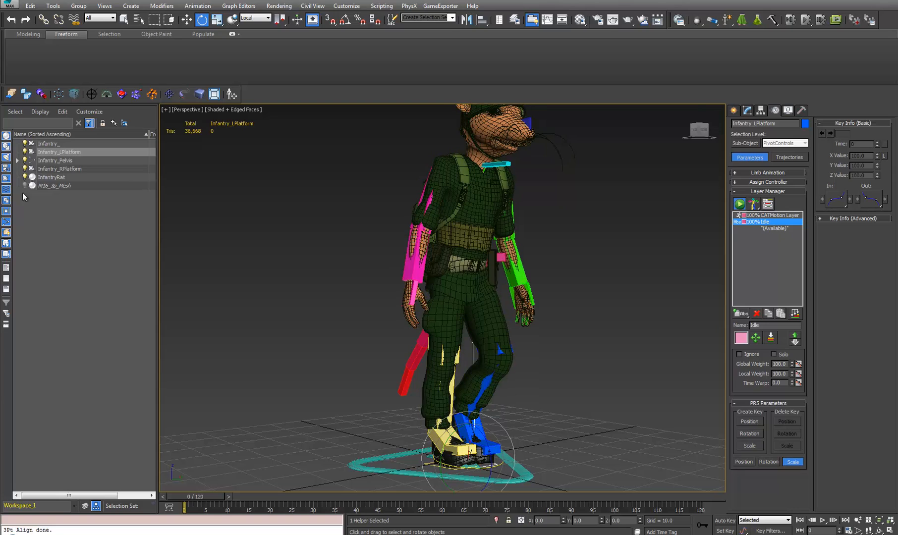
left_click_drag(157, 209, 222, 210)
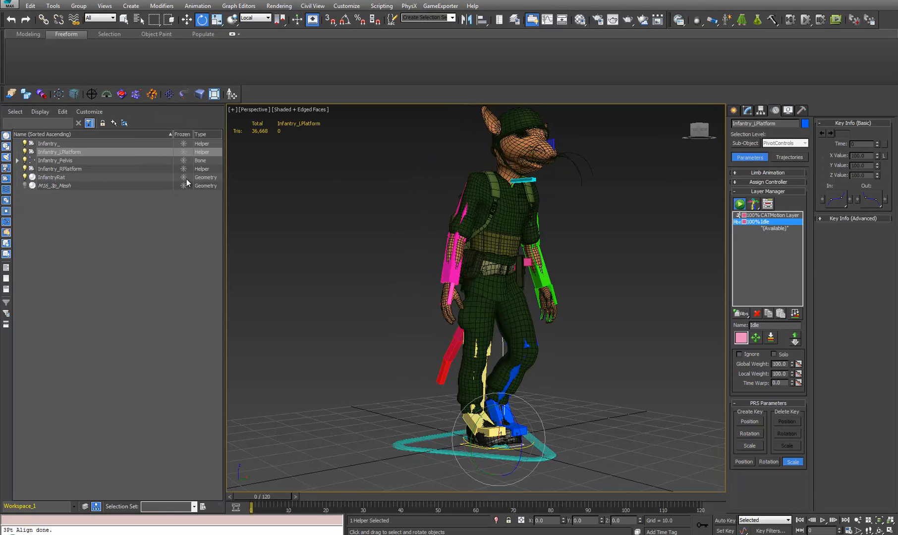
left_click(184, 178)
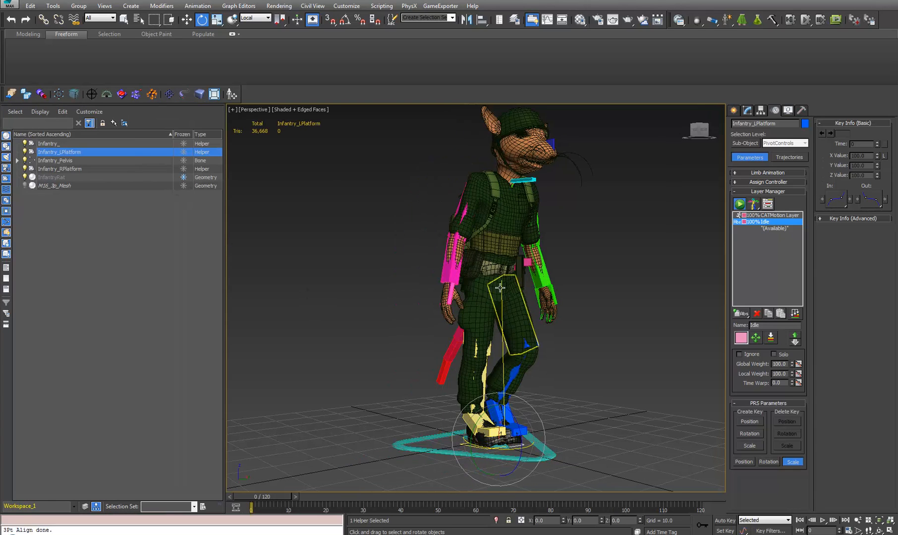
Select the pelvis, move it slightly backward over the feet, and shift it sideways toward the centre
left_click(498, 267)
middle_click_drag(499, 267, 532, 307, "alt")
key("w")
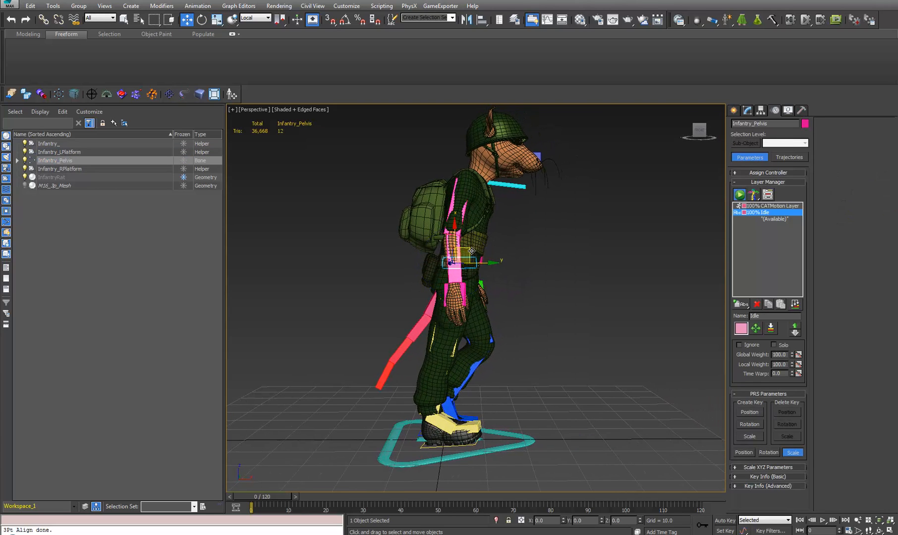
mouse_move(469, 253)
left_mouse_down()
mouse_move(456, 263)
mouse_move(454, 252)
left_mouse_up()
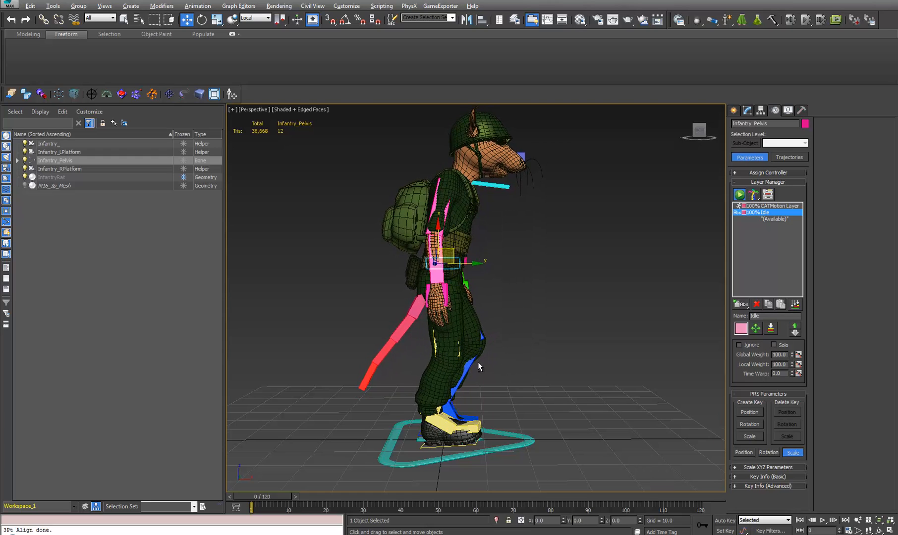
middle_click_drag(478, 363, 411, 359, "alt")
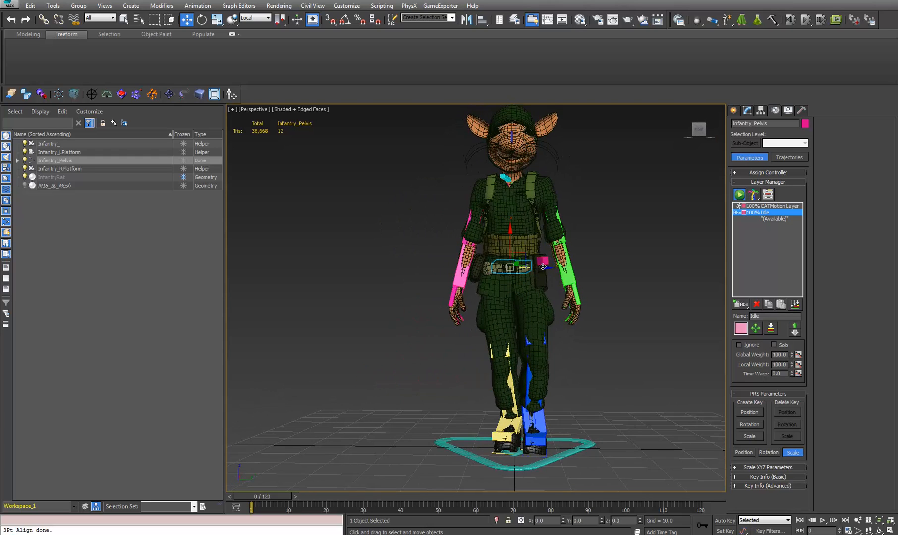
left_click_drag(542, 268, 547, 266)
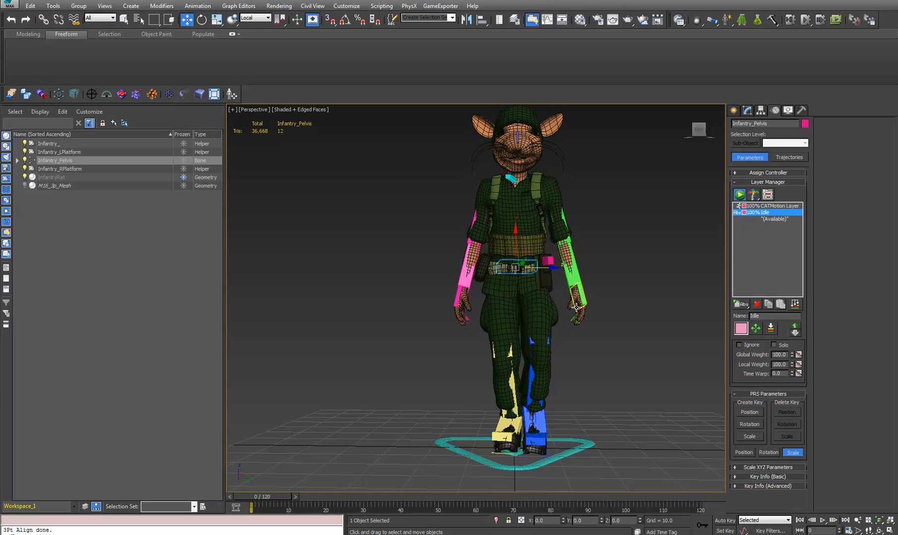
mouse_move(556, 337)
middle_mouse_down()
mouse_move(551, 347)
mouse_move(565, 345)
middle_mouse_up()
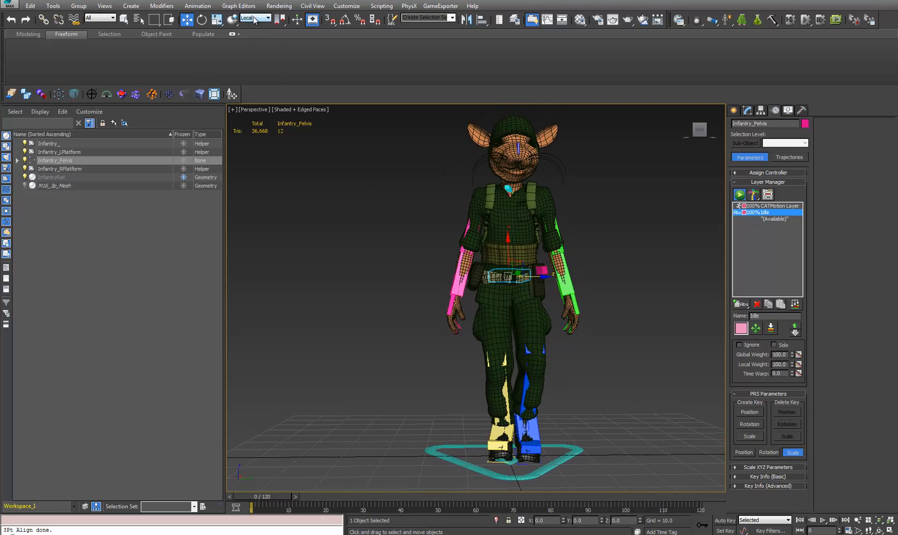
Switch the reference coordinate system to View and set the pelvis's Y position to 0
left_click(254, 18)
left_click(251, 26)
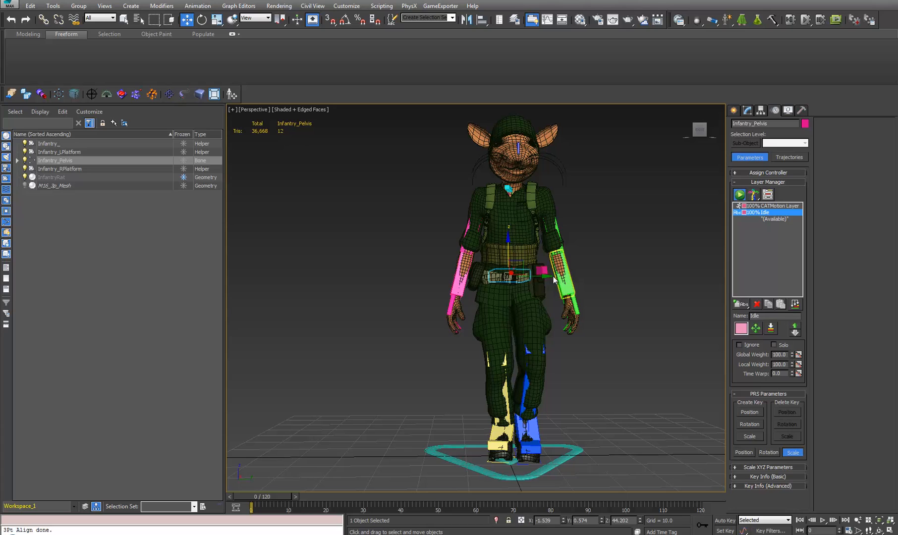
right_click(602, 521)
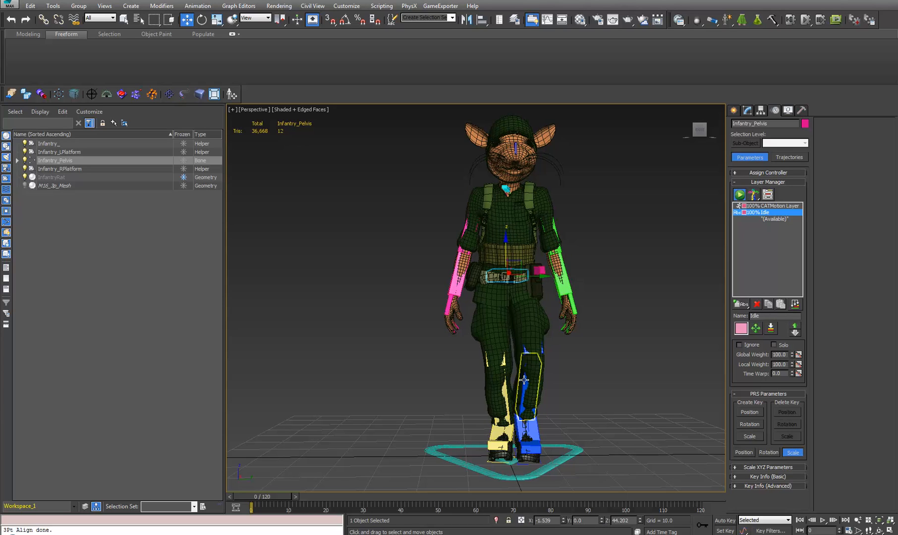
Move the foot platforms sideways away from each other to widen the character's stance
left_click(491, 462)
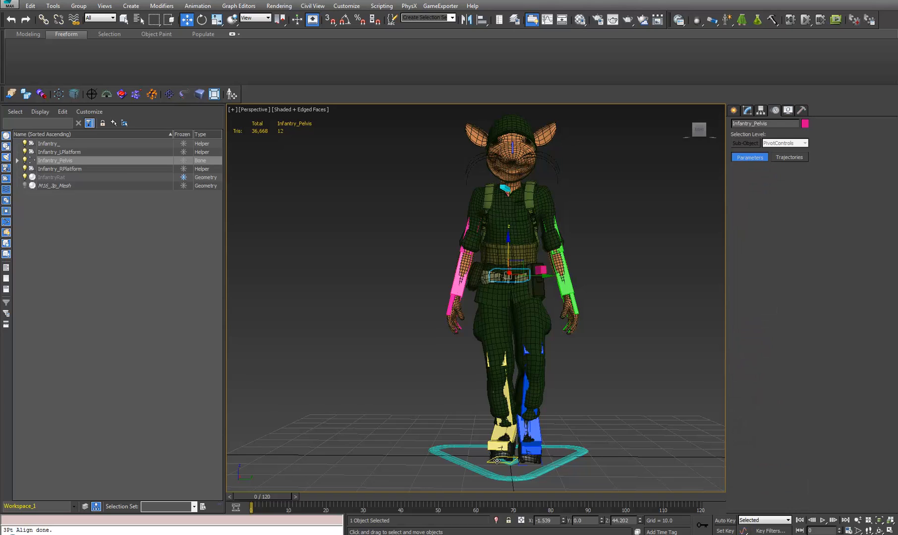
left_click_drag(535, 460, 569, 457)
left_click(548, 463)
middle_click_drag(569, 457, 515, 445, "alt")
Select the left foot bone and rotate it slightly around the ankle
left_click(515, 445)
key("e")
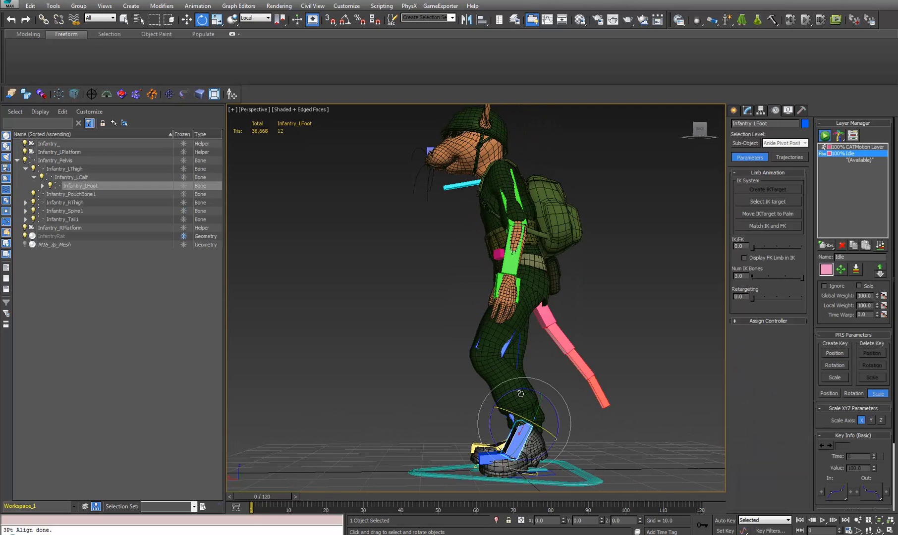
left_click_drag(525, 390, 544, 396)
middle_click_drag(471, 399, 489, 418, "alt")
Select the right foot platform, switch its rotation reference coordinate system to View, and set its Y rotation to -90
left_click(458, 428)
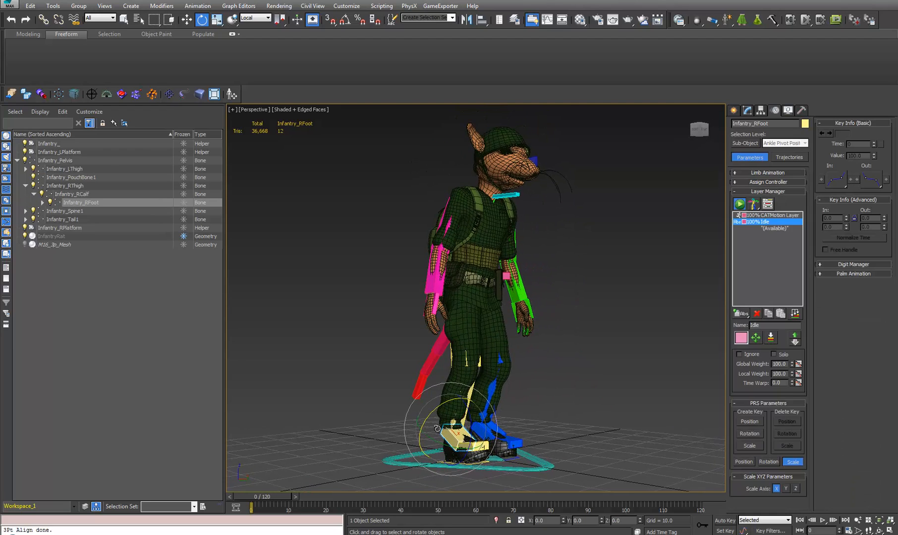
middle_click_drag(437, 428, 479, 434, "alt")
left_click(474, 460)
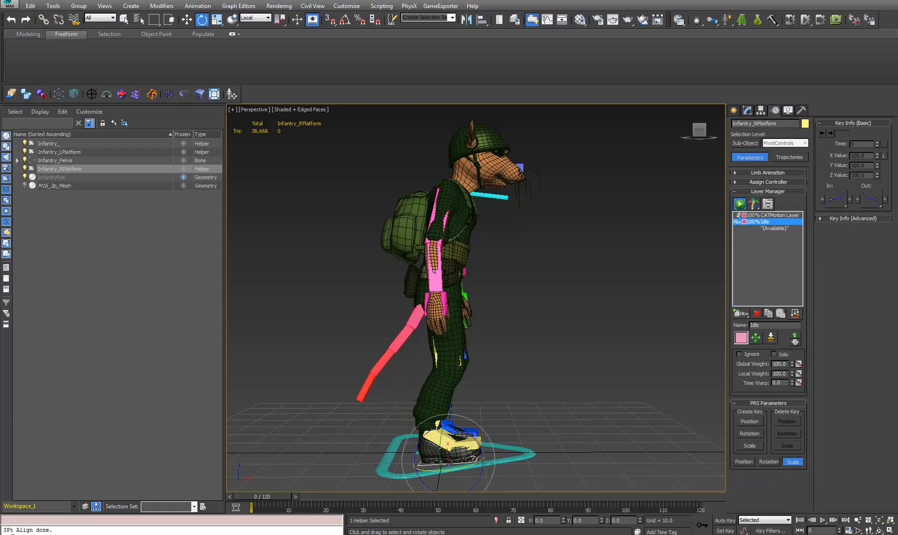
left_click(256, 18)
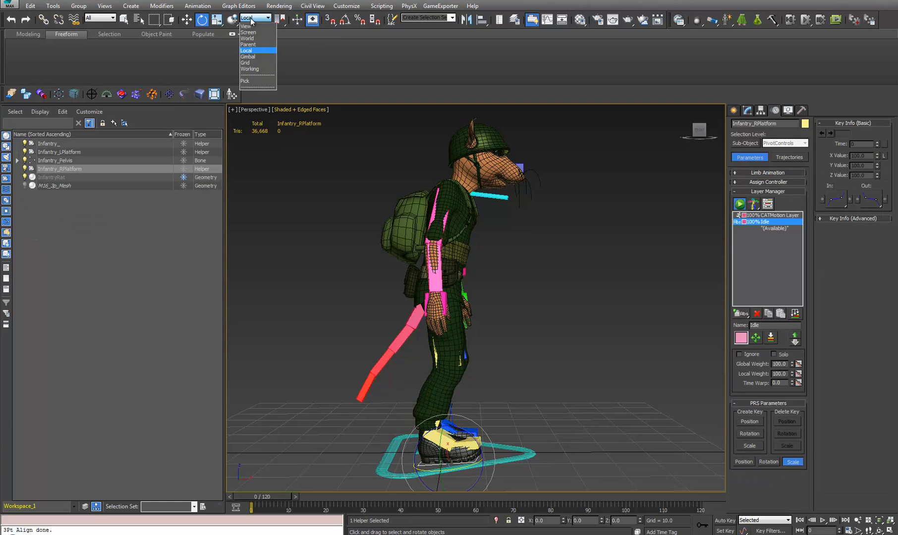
left_click(252, 24)
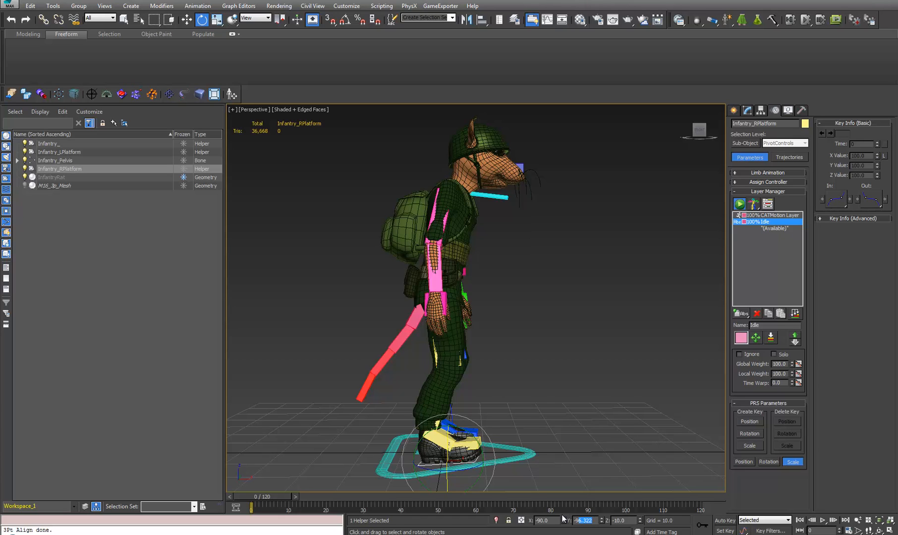
key("Tab")
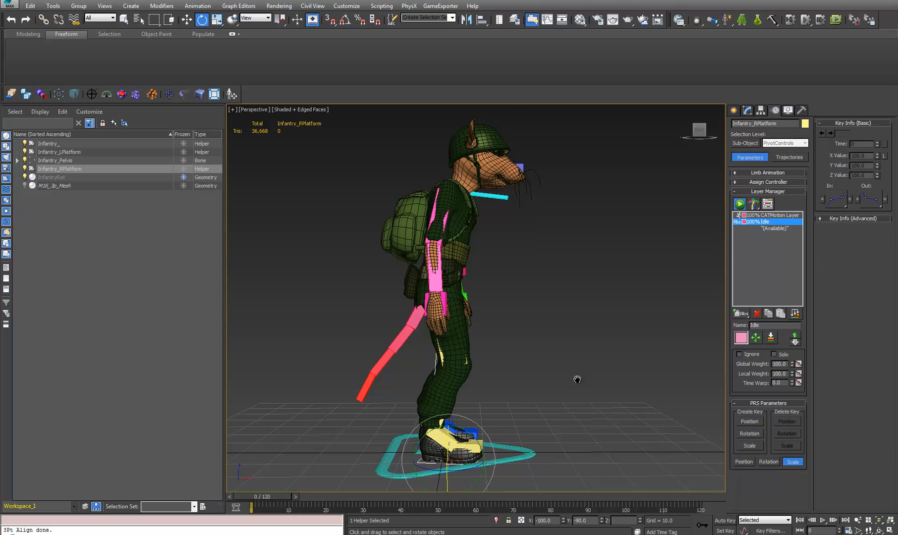
Select the ribcage and set both its Y rotation and X rotation to -90
middle_click_drag(578, 380, 501, 302, "alt")
left_click(500, 229)
scroll(503, 298, "up", 1)
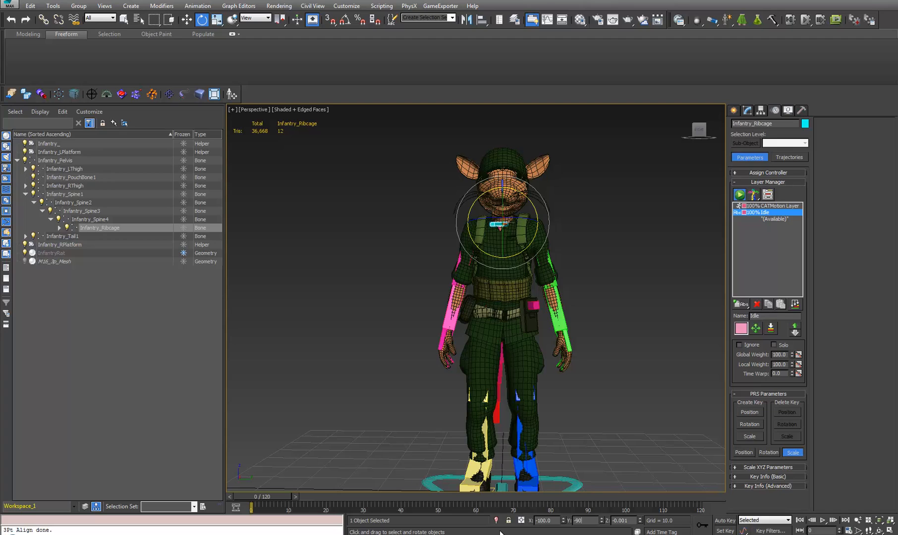
key("Tab")
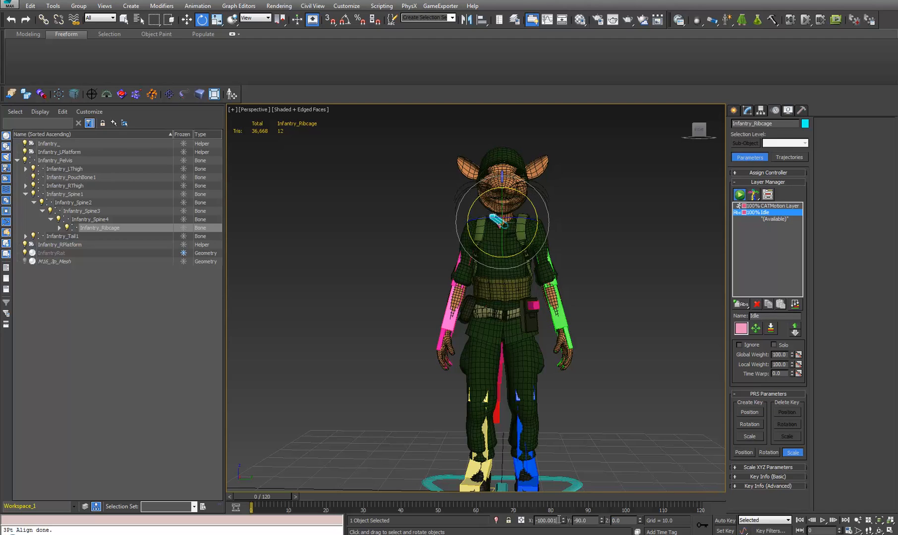
double_click(558, 520)
type("-90")
key("Return")
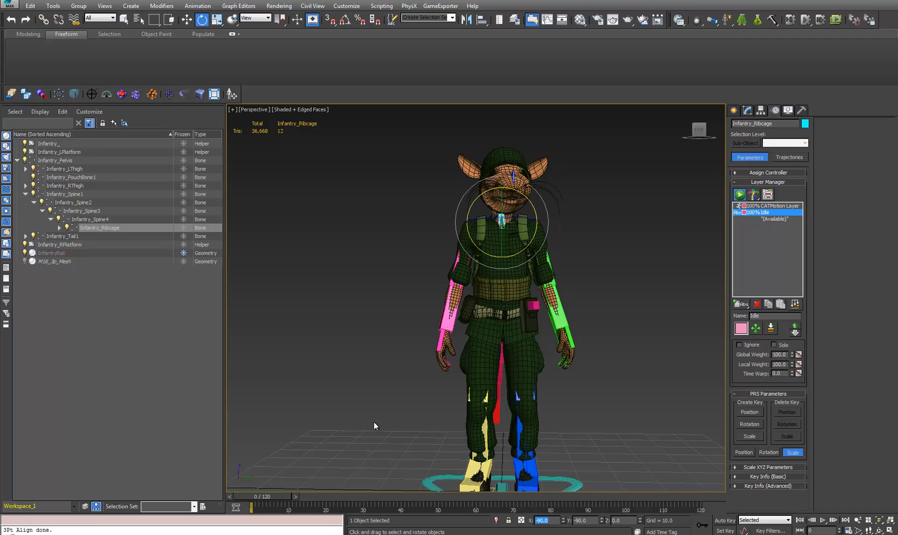
Tilt the ribcage slightly forward to a Y rotation of about -81.6 and move it a little within the side plane
middle_click_drag(490, 280, 561, 281, "alt")
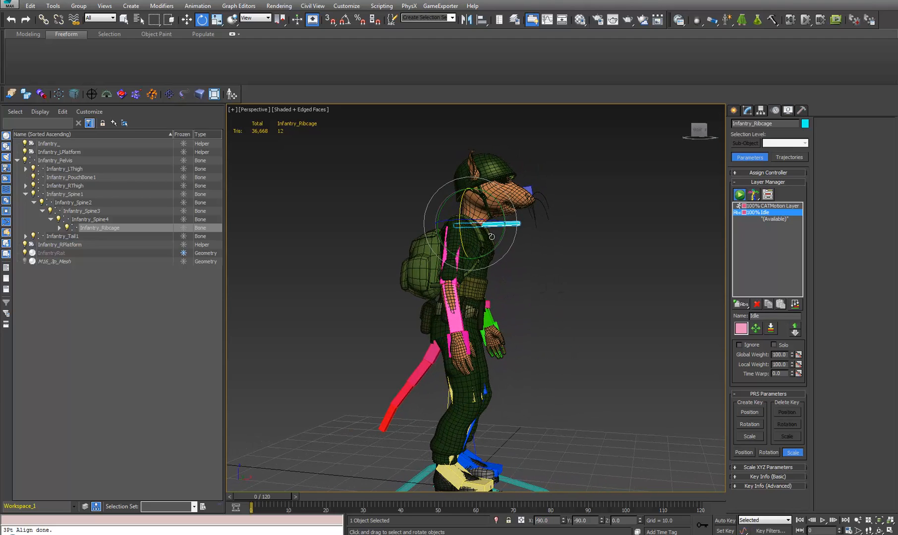
left_click_drag(500, 238, 498, 247)
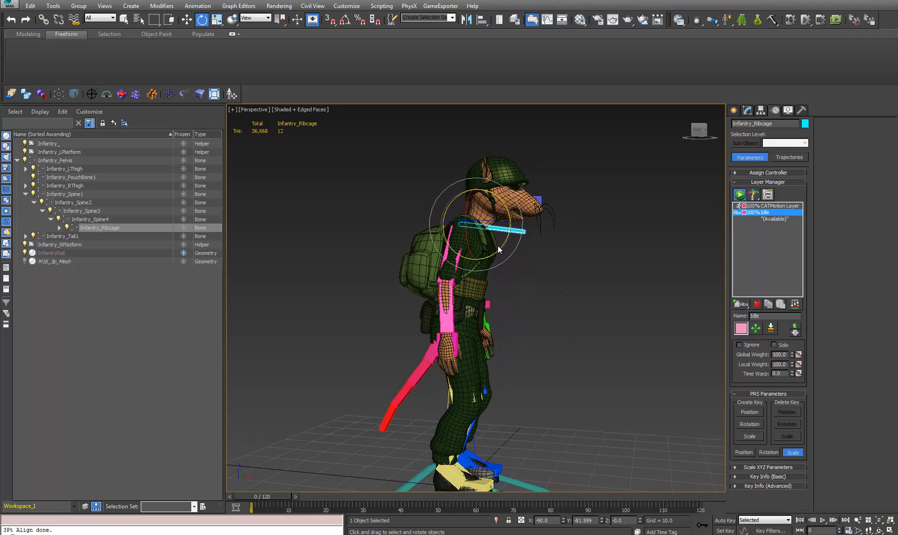
key("w")
middle_click_drag(498, 266, 513, 272, "alt")
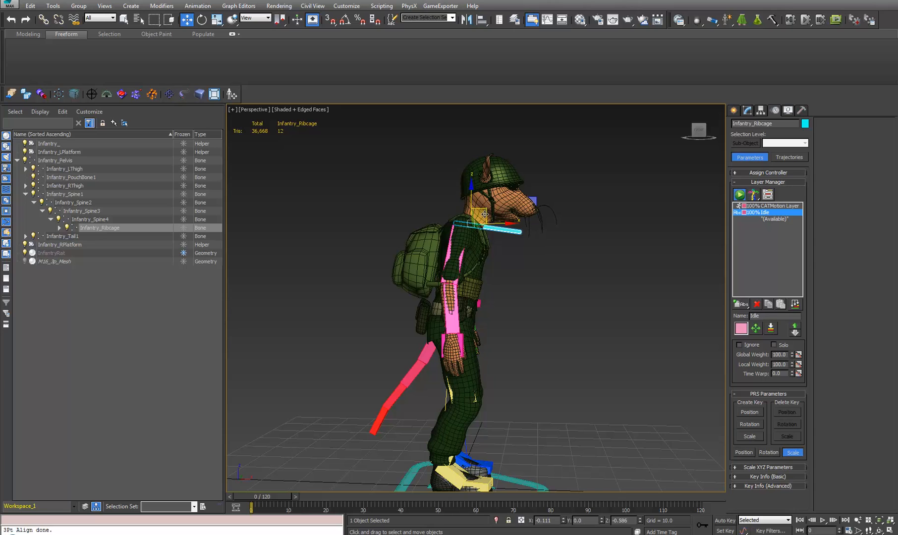
left_click_drag(485, 214, 504, 285)
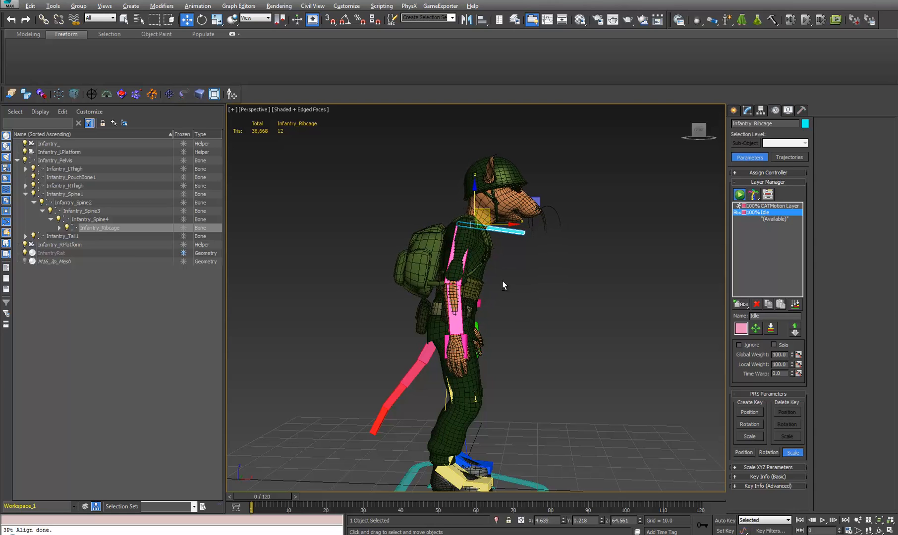
Select the head bone and rotate it so that it faces straight ahead
middle_click_drag(503, 286, 450, 271, "alt")
left_click(524, 188)
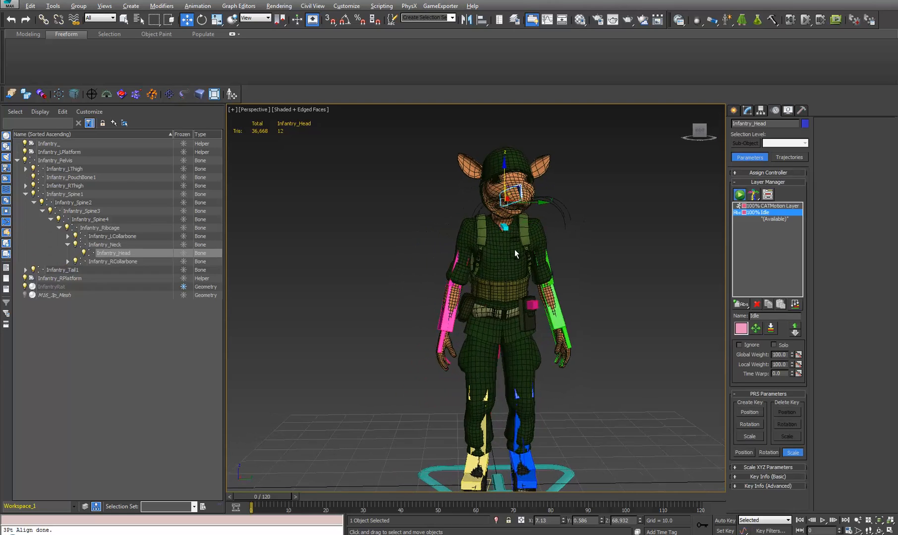
key("e")
left_click_drag(516, 195, 511, 196)
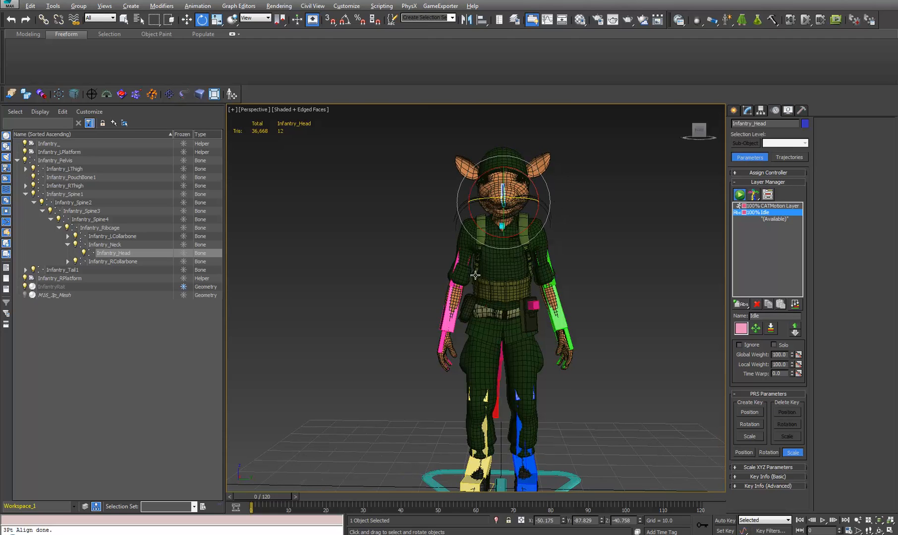
middle_click_drag(476, 275, 382, 278, "alt")
middle_click_drag(499, 245, 552, 284, "alt")
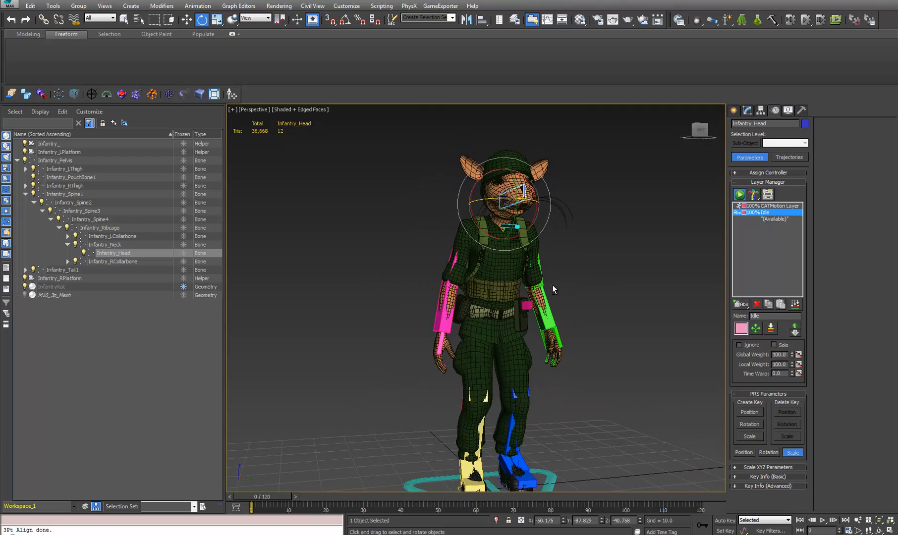
Select the ribcage, rotate it back until level, and shift it slightly toward the character's back along X
left_click(499, 227)
middle_click_drag(499, 227, 584, 230, "alt")
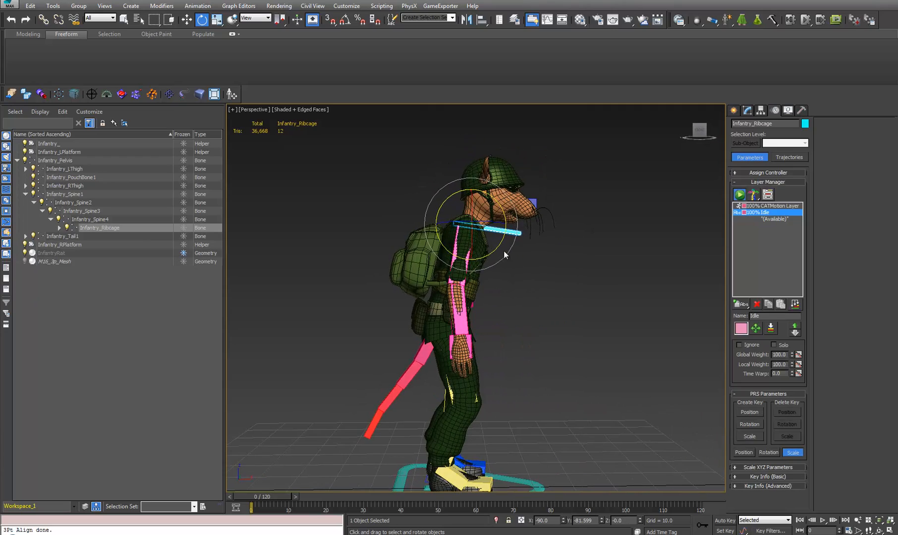
left_click_drag(498, 243, 489, 224)
key("w")
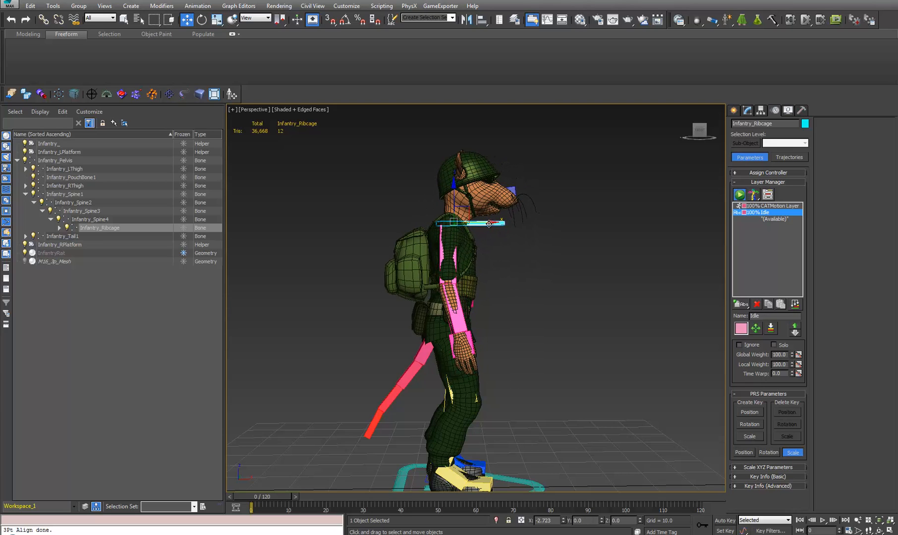
middle_click_drag(490, 223, 453, 260, "alt")
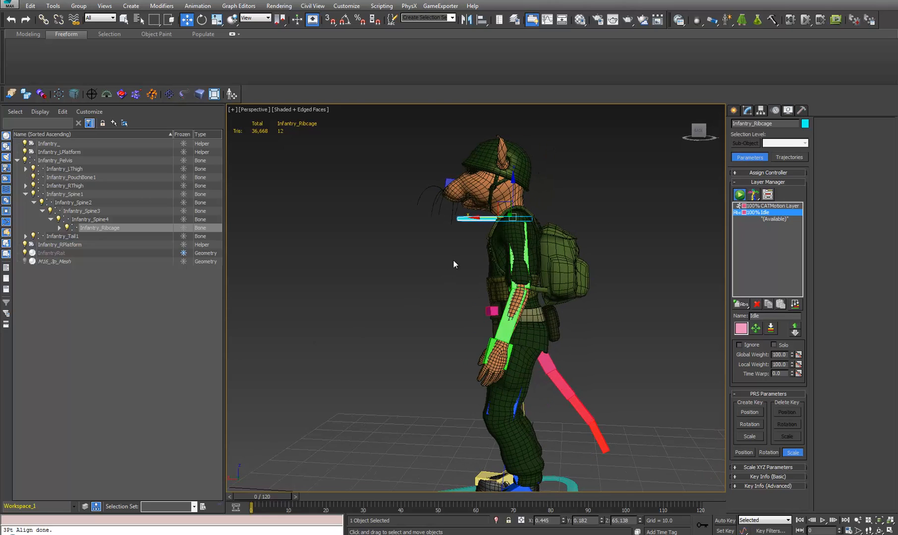
Select the head bone and shift it slightly backward to about X 0.84 above the ribcage
left_click(444, 181)
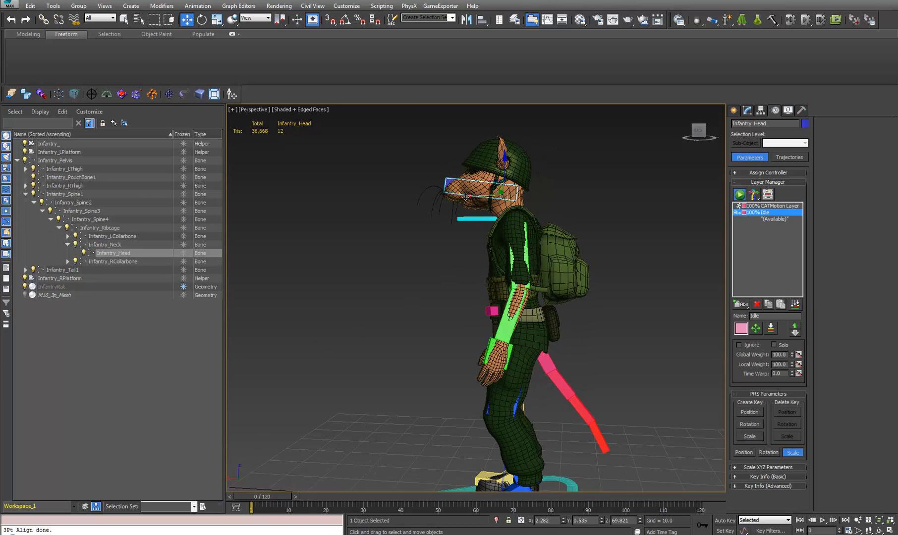
left_click_drag(467, 196, 555, 223)
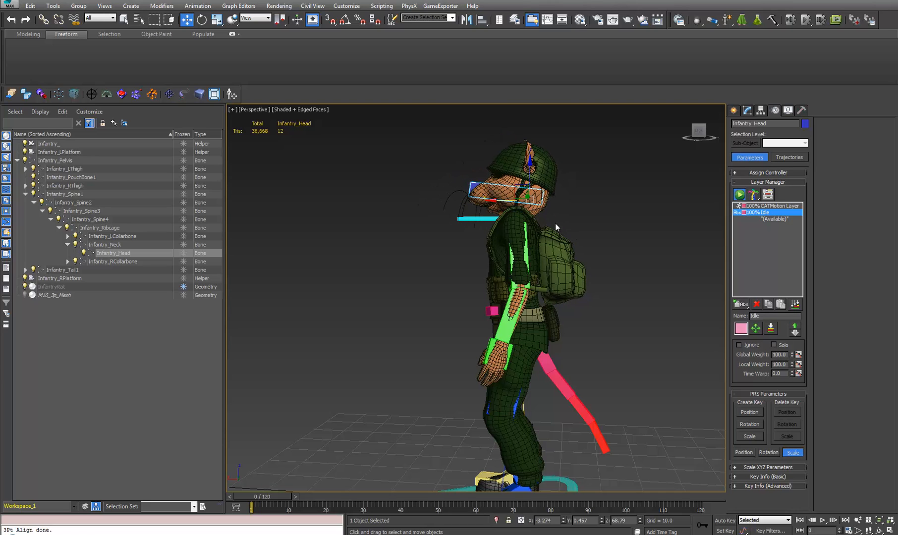
left_click_drag(501, 200, 479, 201)
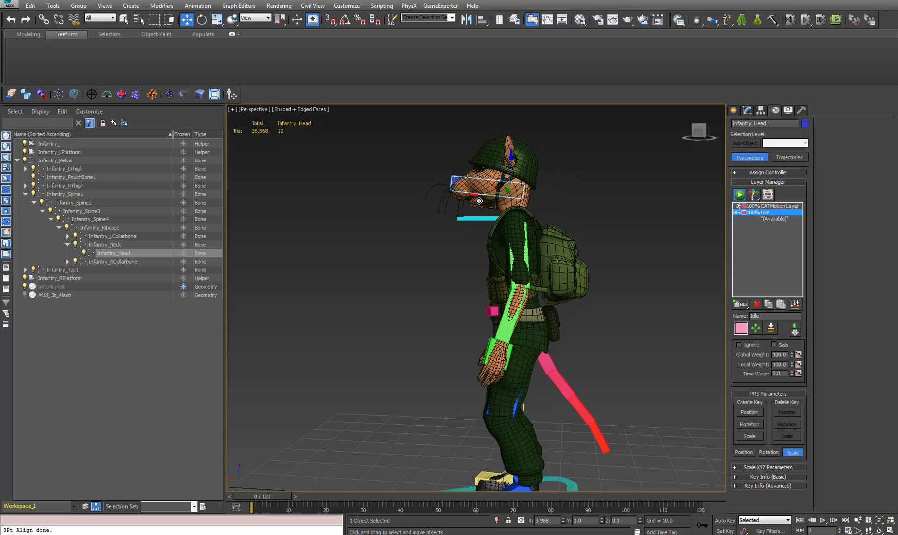
middle_click_drag(397, 301, 405, 347, "alt")
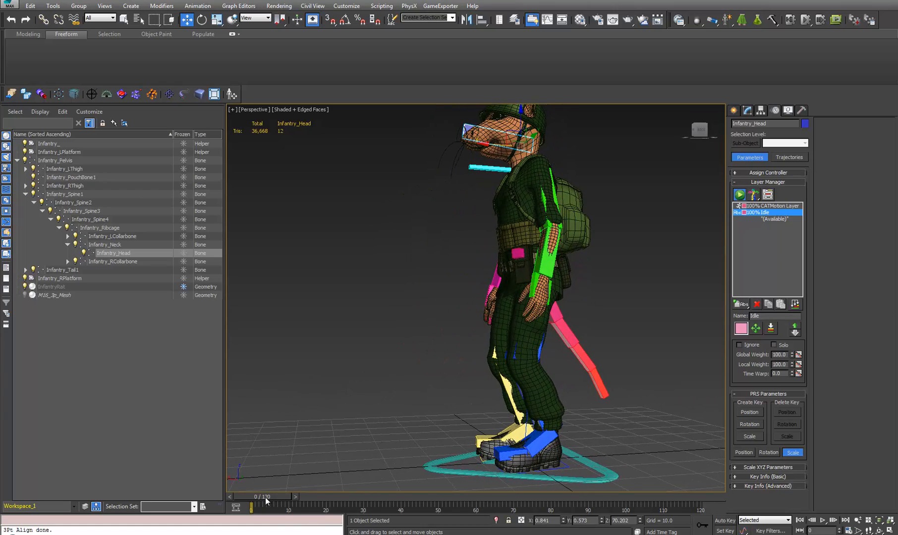
Add a new absolute animation layer above Idle and name it DodgeRoll_Right
left_click_drag(265, 497, 184, 491)
middle_click_drag(312, 352, 330, 434, "alt")
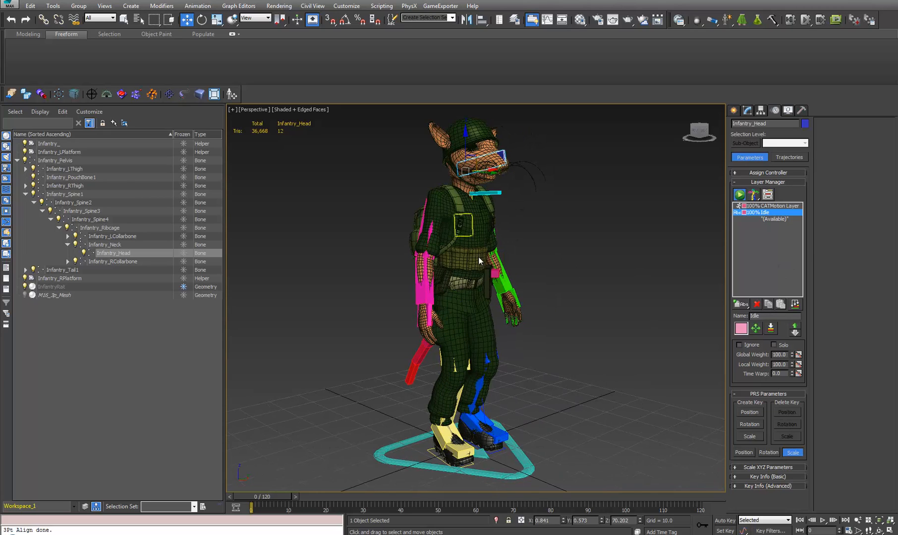
left_click(740, 303)
left_click(796, 316)
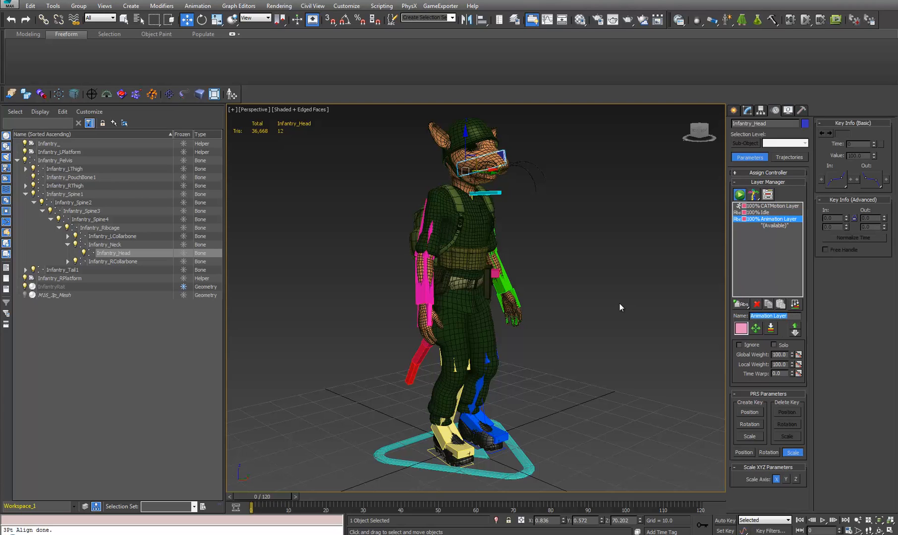
type("DodgeRoll_Right")
key("Return")
Try to bend the torso toward the character's right by moving the ribcage down and sideways, and undo the move
middle_click_drag(635, 432, 476, 402, "alt")
middle_click_drag(381, 308, 520, 310)
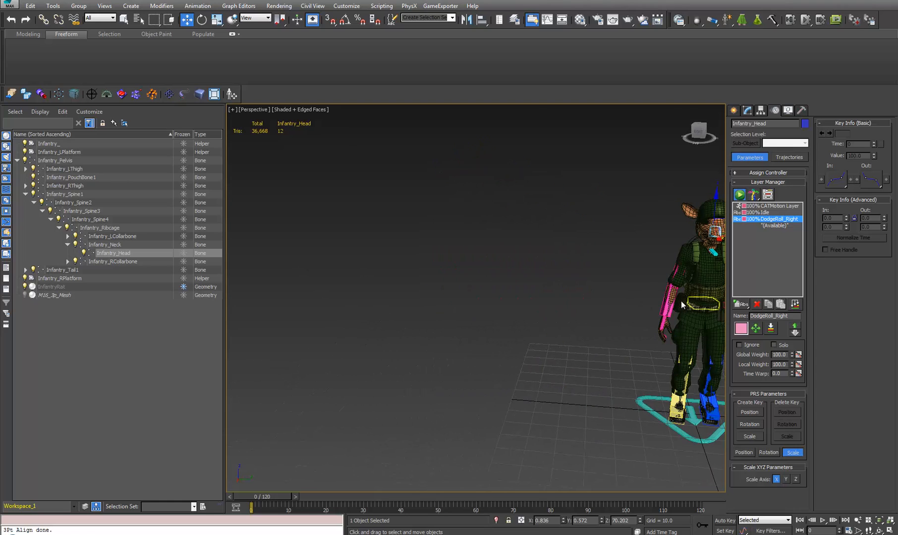
middle_click_drag(684, 301, 578, 312)
left_click(593, 263)
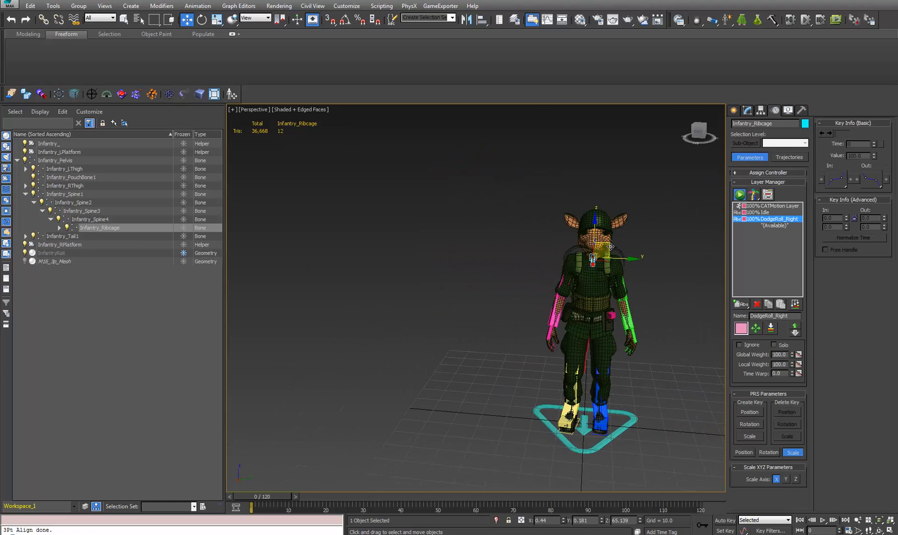
left_click_drag(606, 247, 363, 212)
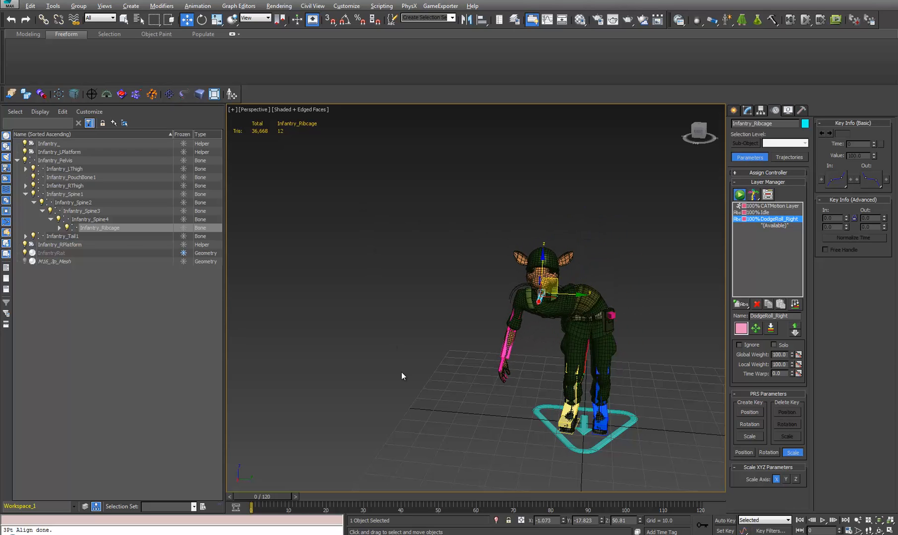
middle_click_drag(401, 372, 463, 368, "alt")
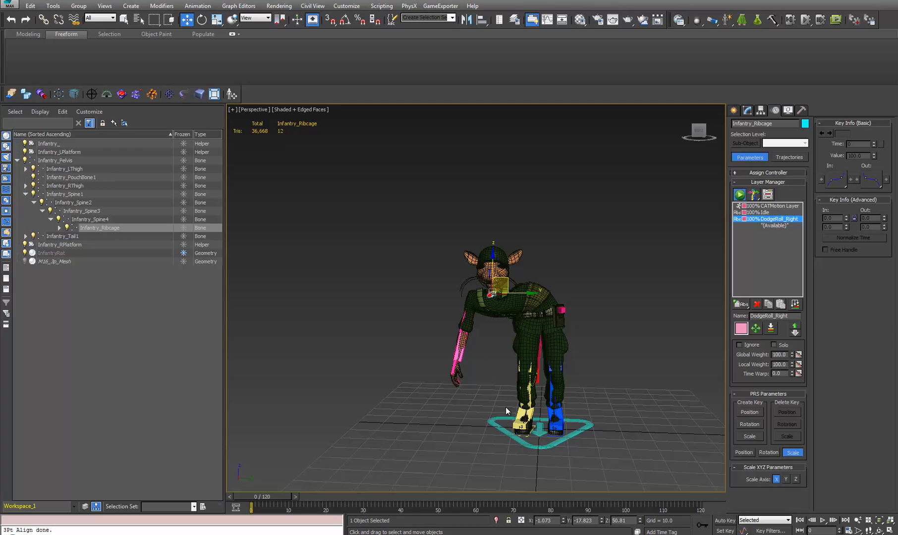
key("ctrl+z")
left_click_drag(269, 494, 223, 477)
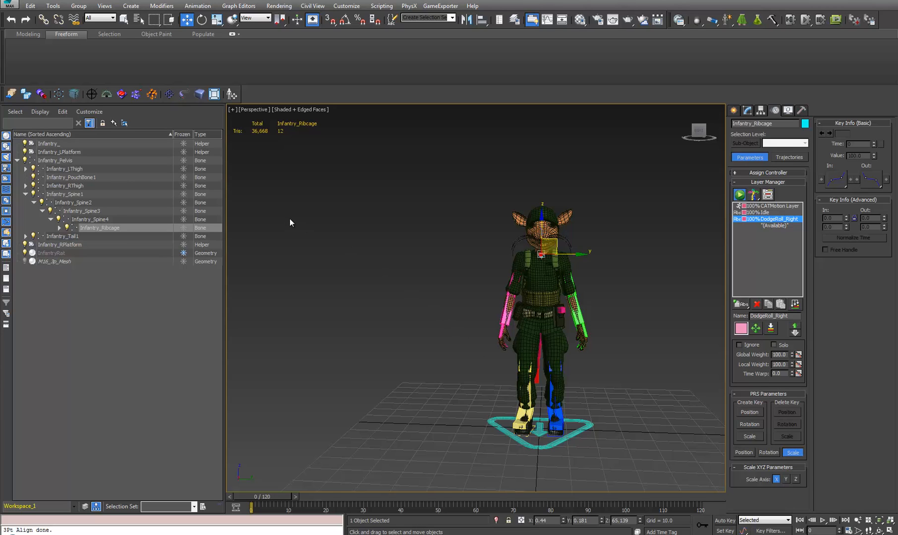
middle_click_drag(450, 403, 545, 384)
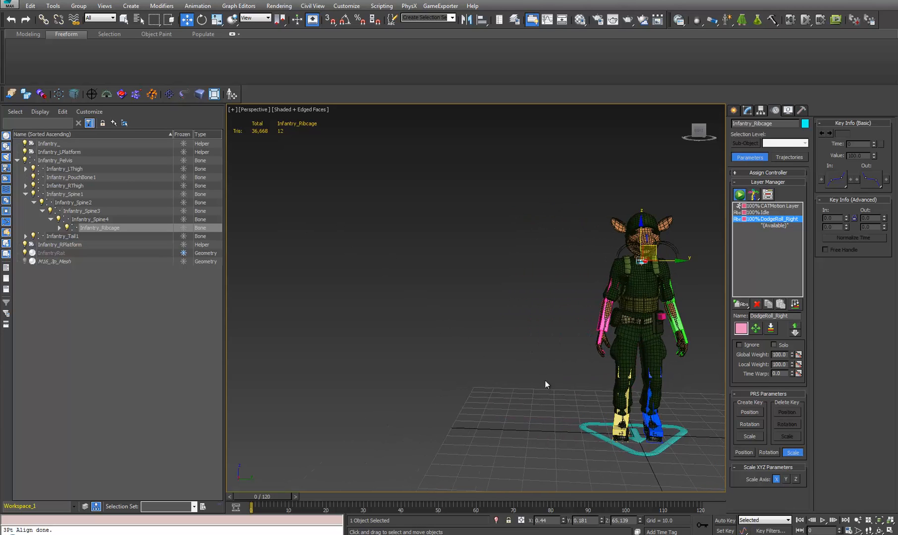
middle_click_drag(471, 430, 356, 429)
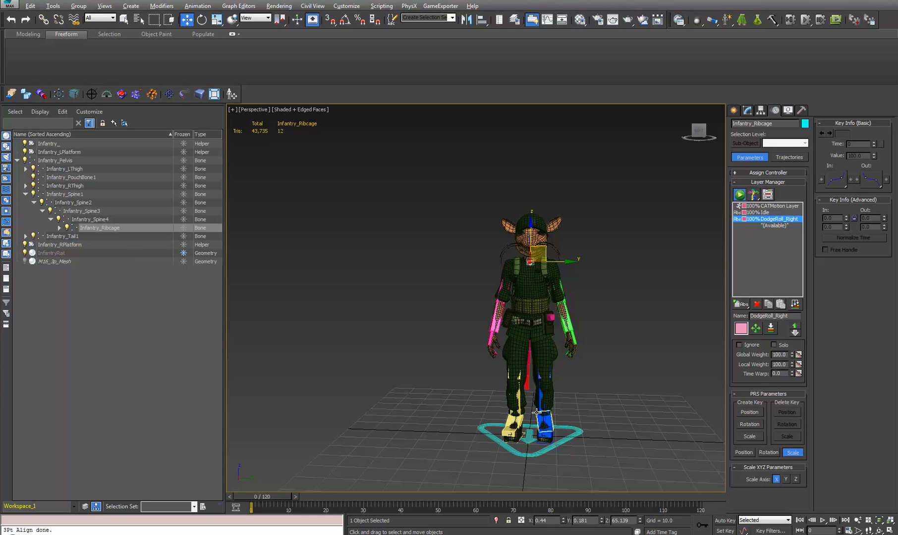
middle_click_drag(529, 393, 549, 393, "alt")
middle_click_drag(516, 364, 549, 362)
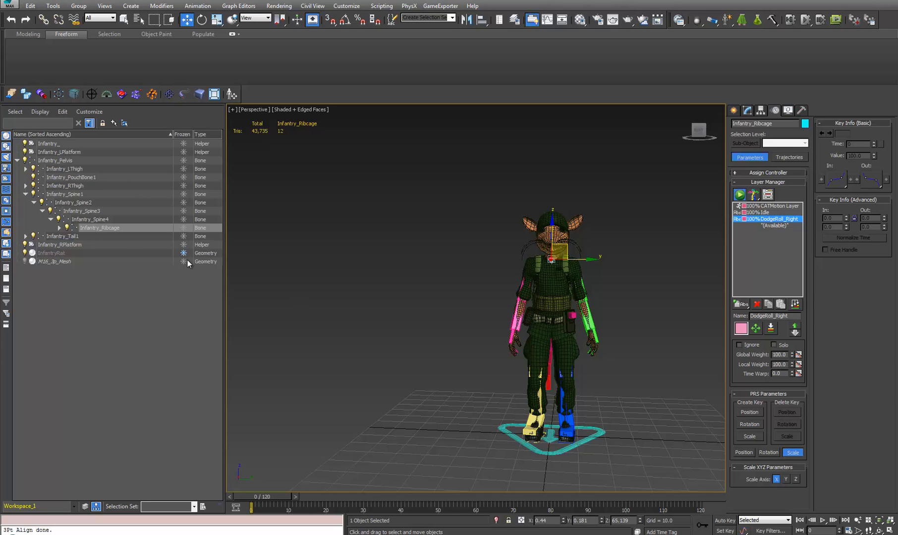
middle_click_drag(408, 360, 424, 350, "alt")
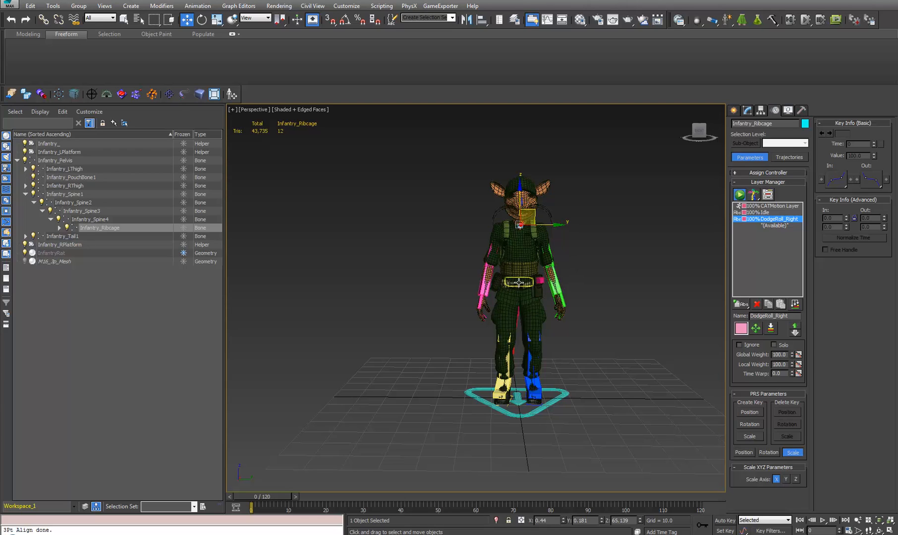
With Auto Key on at frame 10, move the pelvis to about Y -9.2 and Z 26 and tilt it sideways
left_click(519, 282)
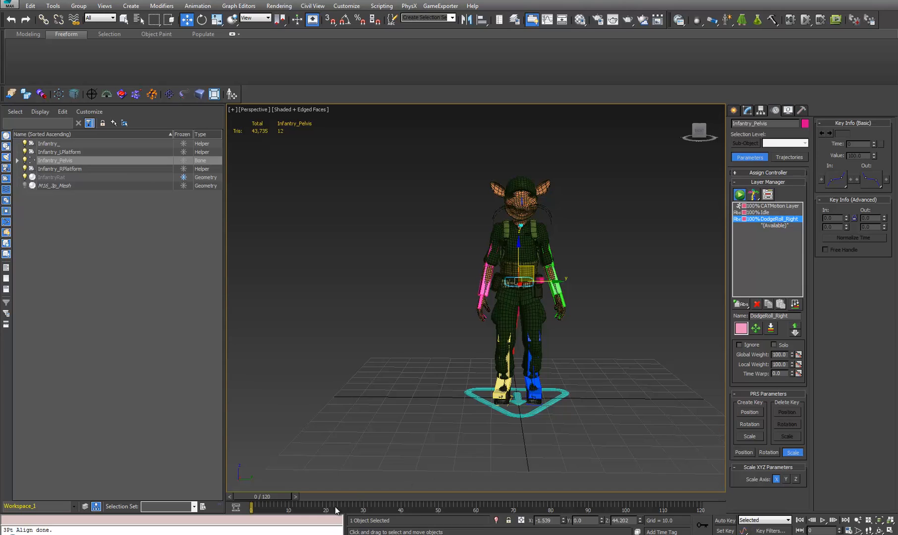
left_click(725, 521)
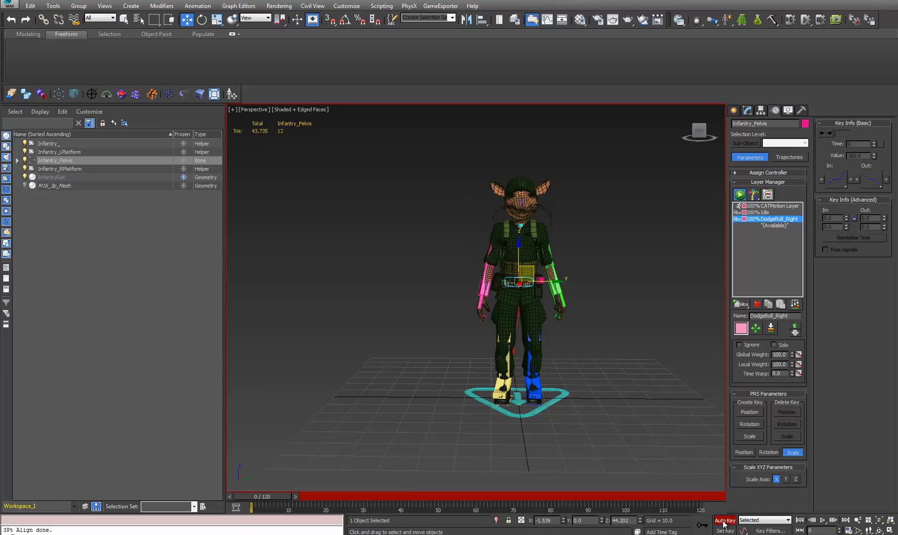
left_click_drag(272, 495, 304, 499)
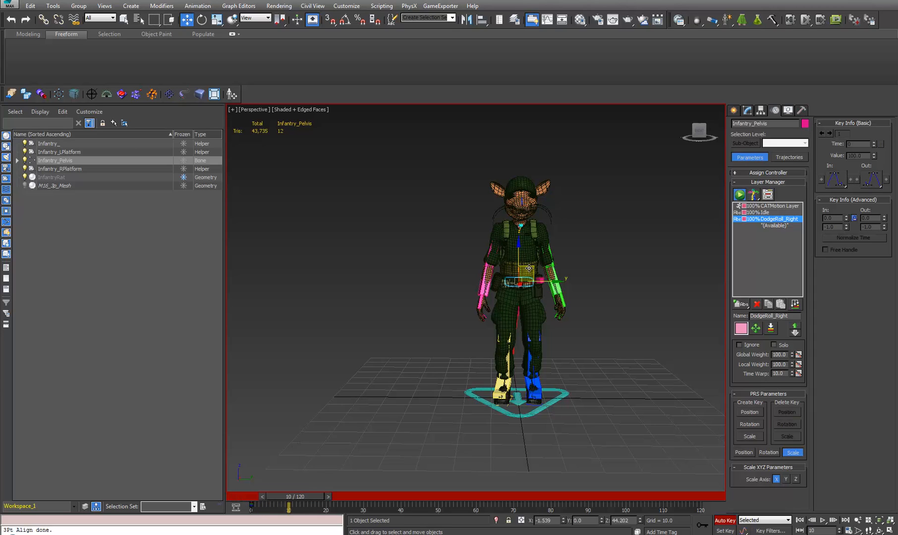
left_click_drag(524, 269, 509, 327)
key("e")
key("w")
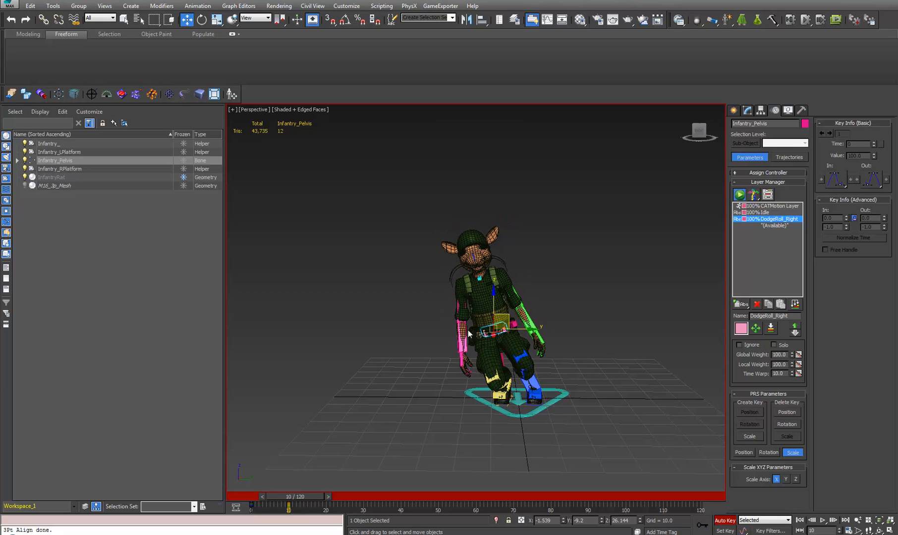
Rotate the right and left upper arms outward, away from the body, at frame 10
left_click(460, 304)
key("e")
left_click_drag(488, 267, 504, 296)
left_click(514, 293)
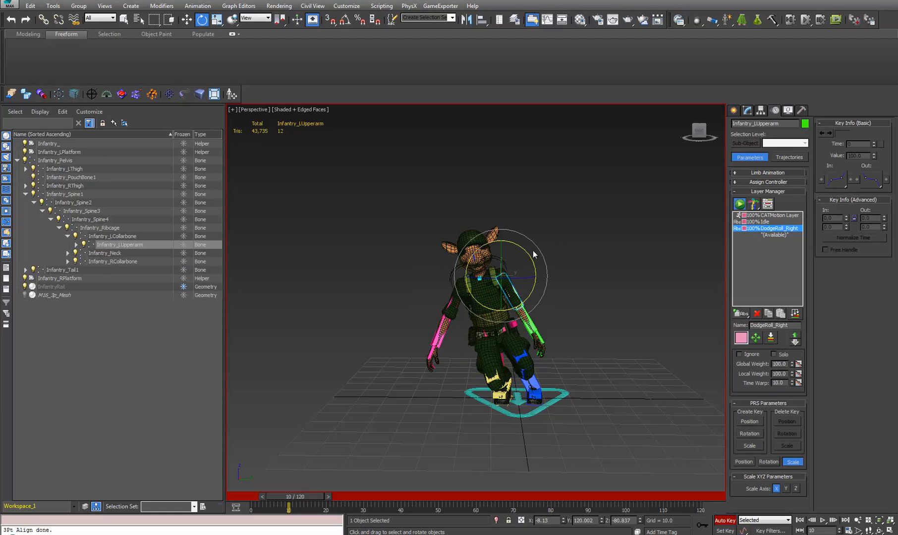
left_click_drag(524, 258, 495, 283)
Select the ribcage, switch the rotation reference coordinate system to Local, and rotate it to lean the upper body forward at frame 10
left_click(479, 280)
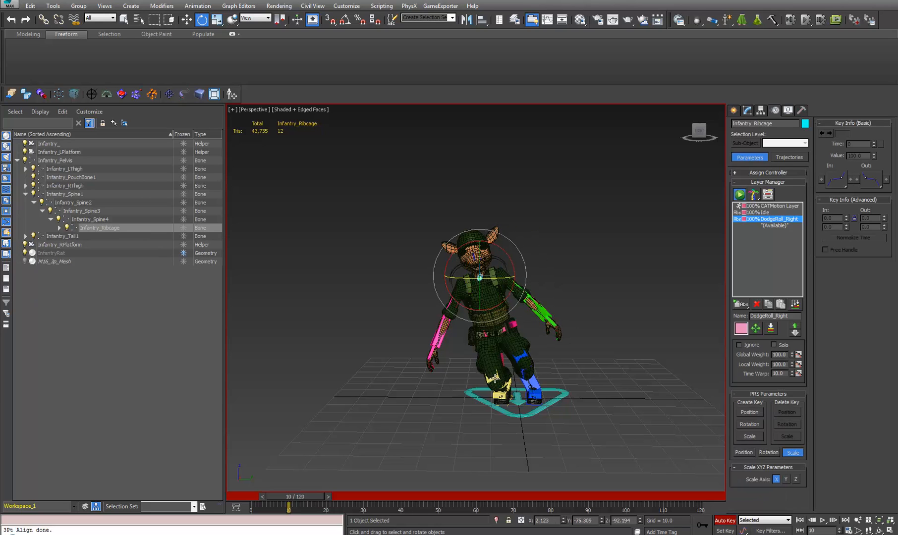
middle_click_drag(463, 371, 501, 376, "alt")
scroll(470, 327, "up", 5)
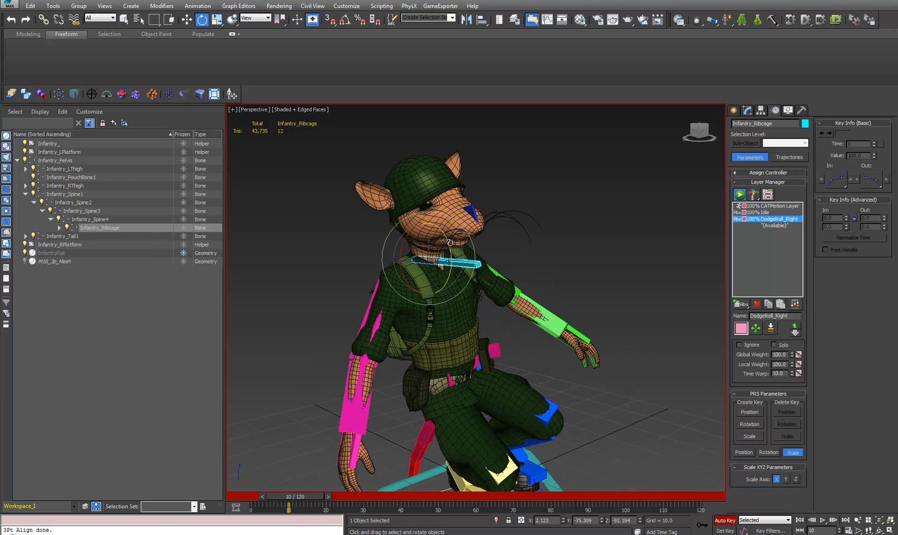
left_click(258, 18)
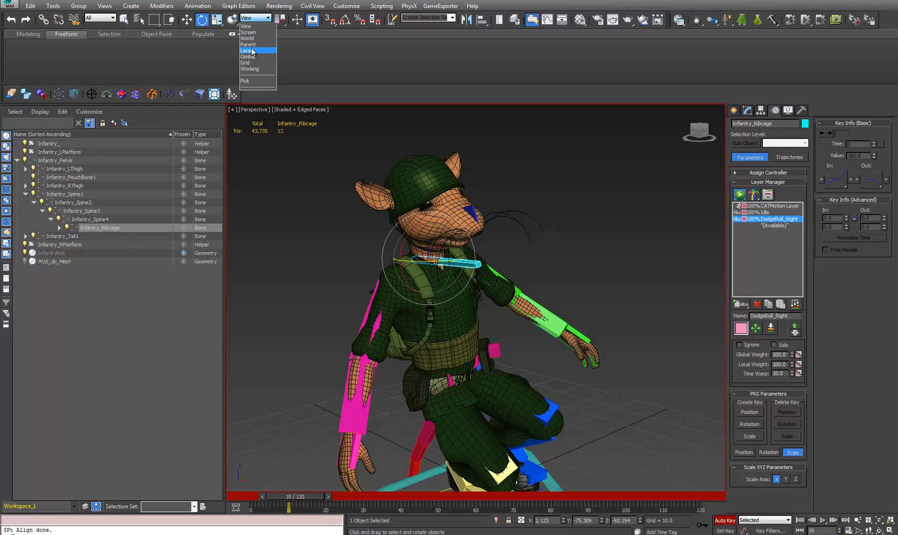
left_click(254, 53)
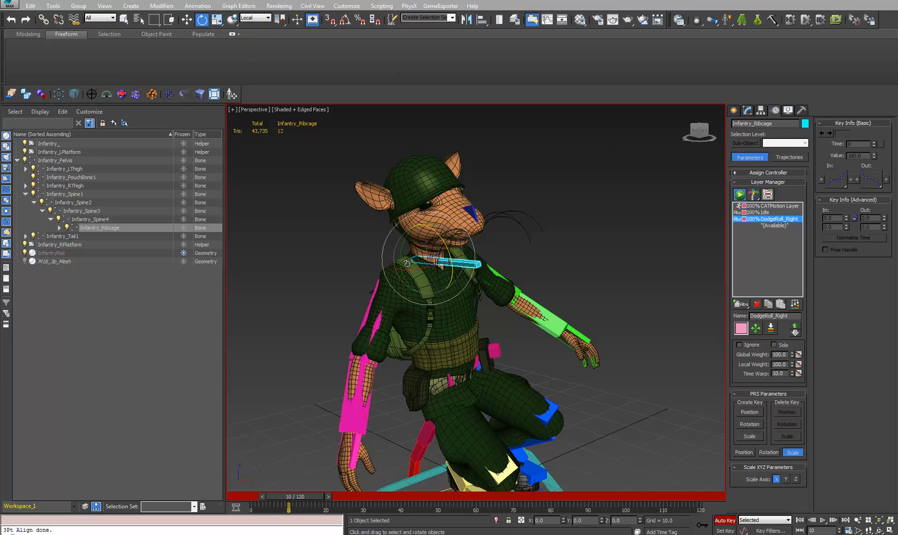
left_click_drag(446, 240, 447, 247)
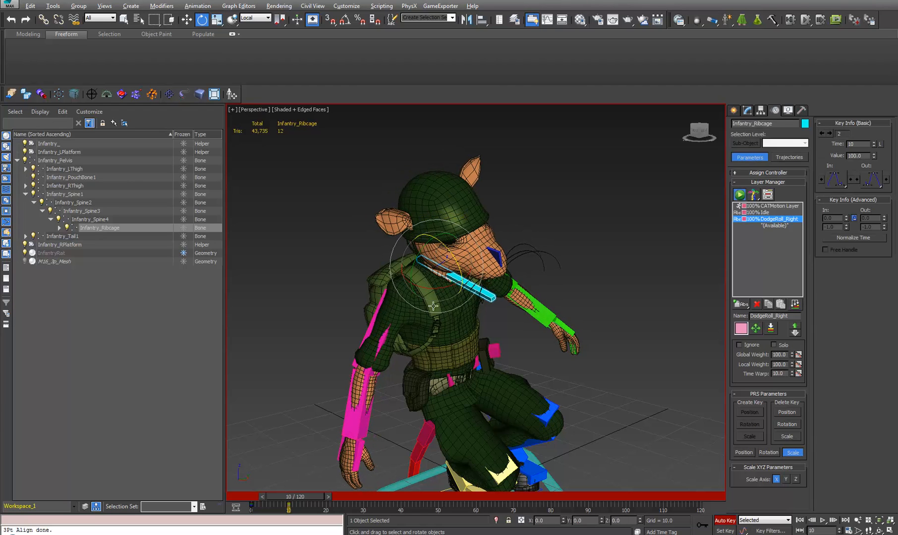
Rotate the ribcage to twist the upper body toward the character's right at frame 10
middle_click_drag(453, 256, 396, 301, "alt")
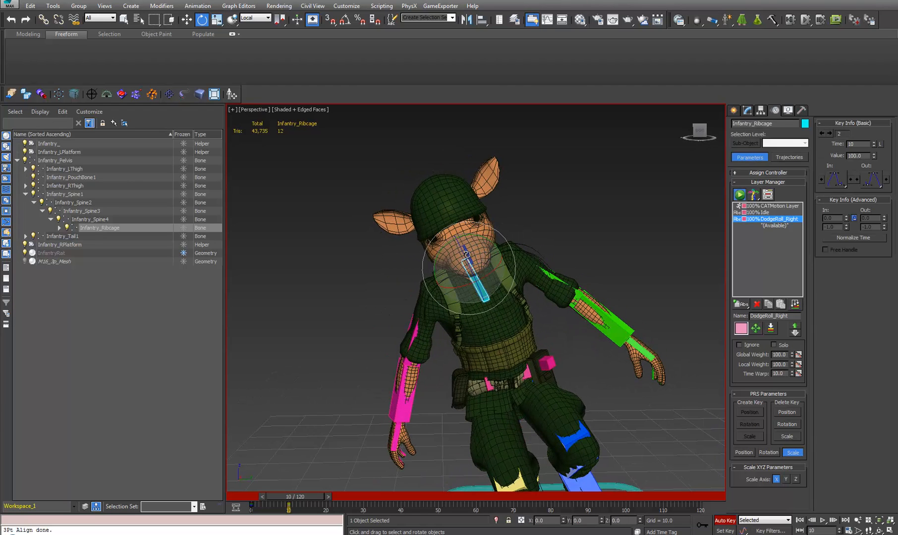
left_click(475, 249)
left_click_drag(475, 249, 481, 342)
middle_click_drag(481, 342, 460, 331)
Rotate the left upper arm, forearm and palm at frame 10 to bend the arm in front of the body
left_click(519, 260)
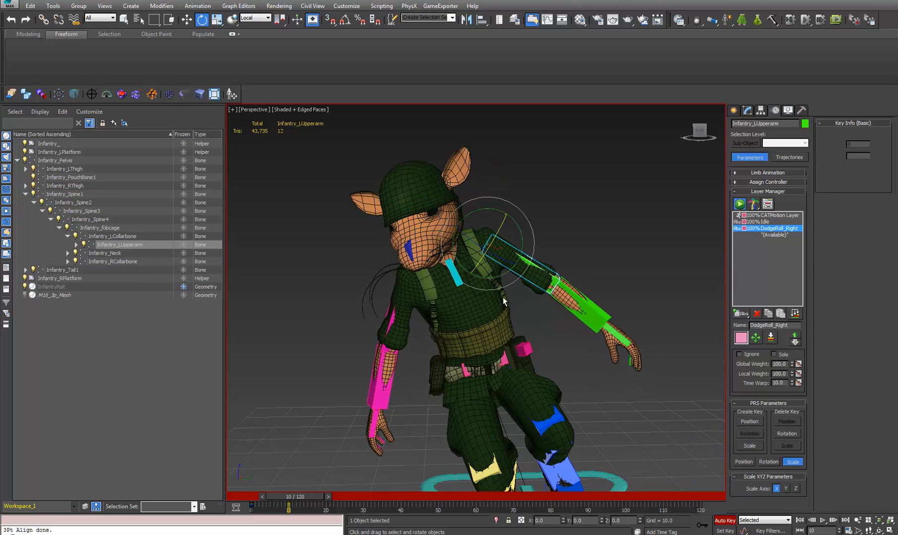
middle_click_drag(519, 261, 471, 263, "alt")
left_click_drag(508, 253, 548, 264)
left_click(556, 340)
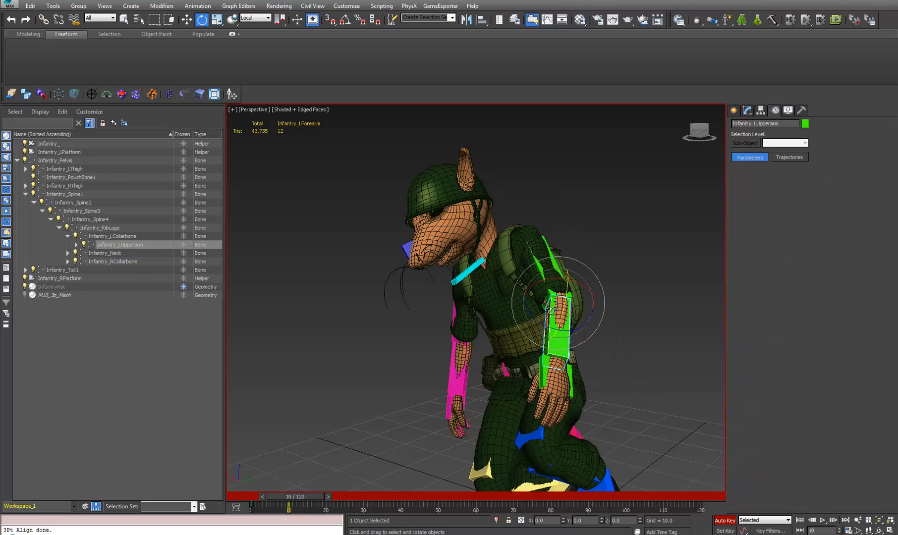
left_click_drag(545, 326, 514, 343)
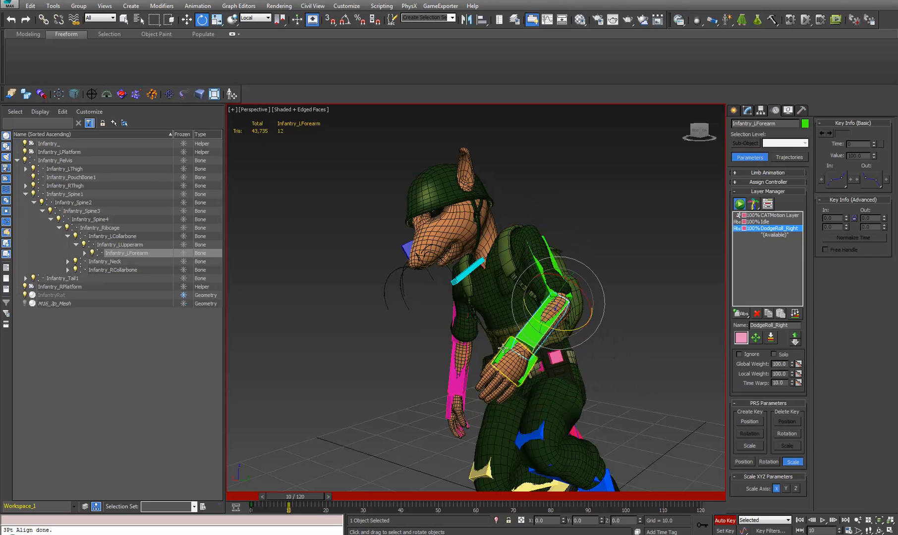
left_click(514, 346)
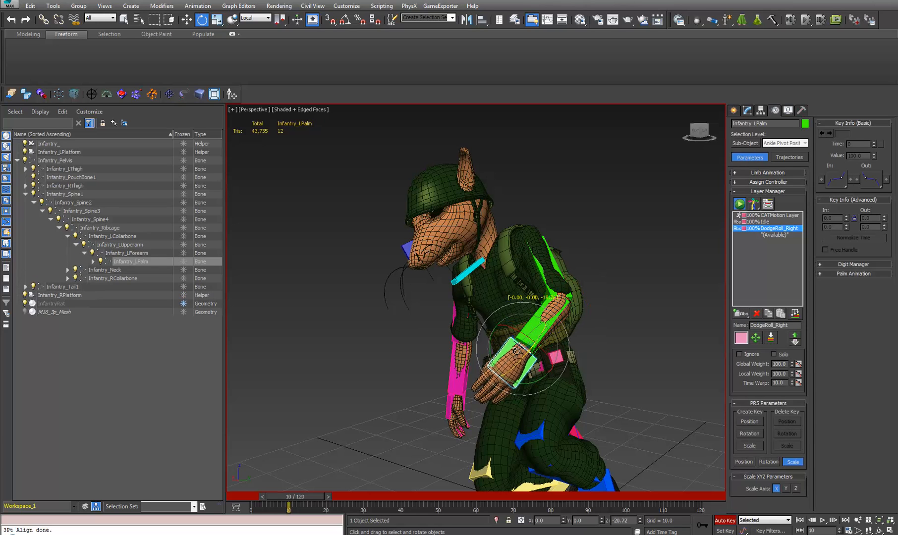
left_click_drag(528, 337, 518, 347)
Rotate the right upper arm slightly forward at frame 10 so the arm hangs beneath the shoulder
middle_click_drag(491, 358, 575, 310, "alt")
left_click(462, 285)
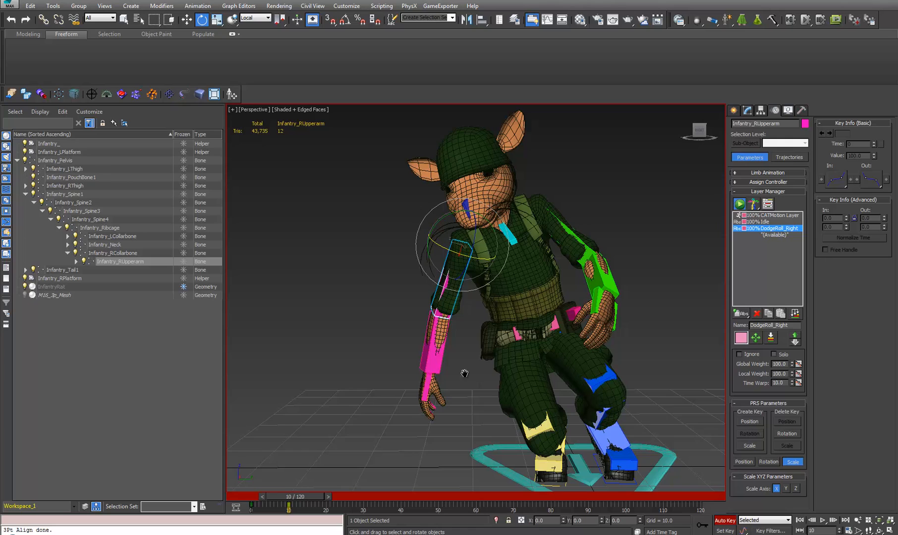
middle_click_drag(465, 372, 457, 335, "alt")
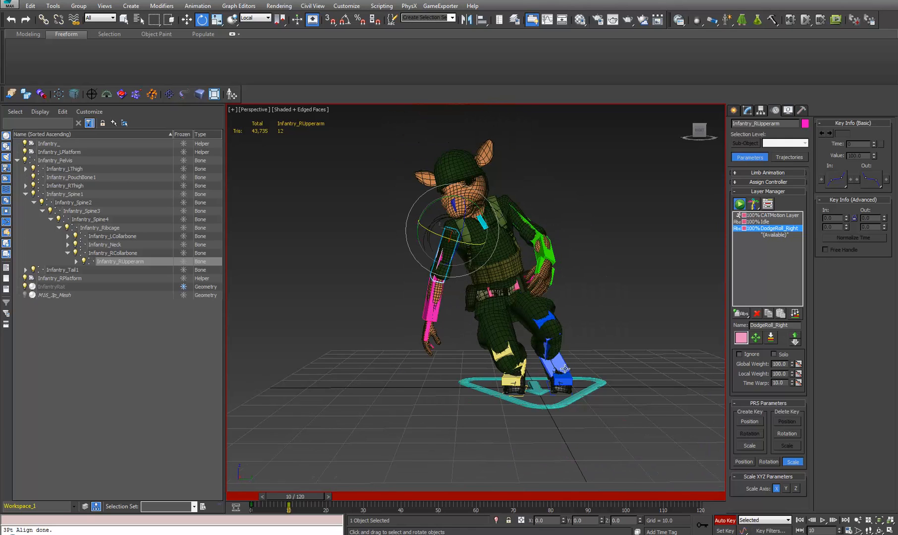
middle_click_drag(521, 383, 615, 402)
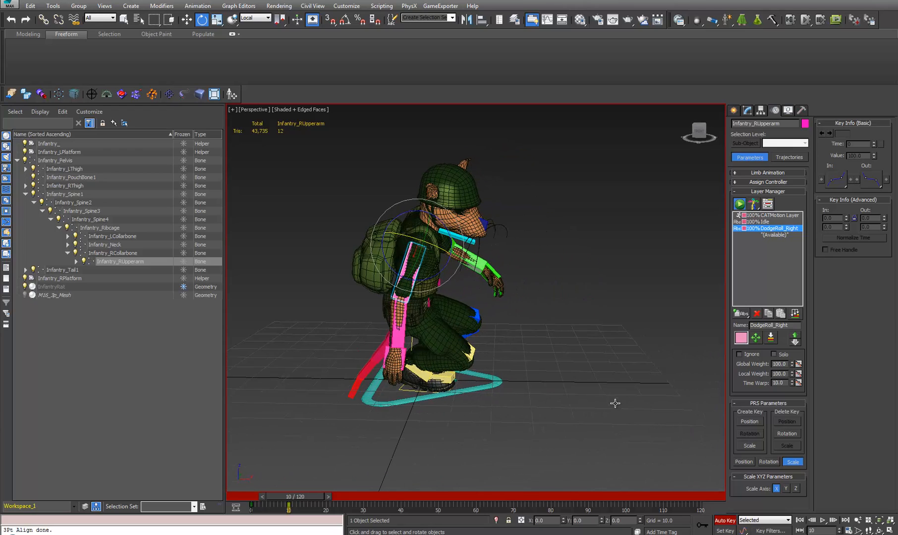
left_click_drag(435, 276, 443, 274)
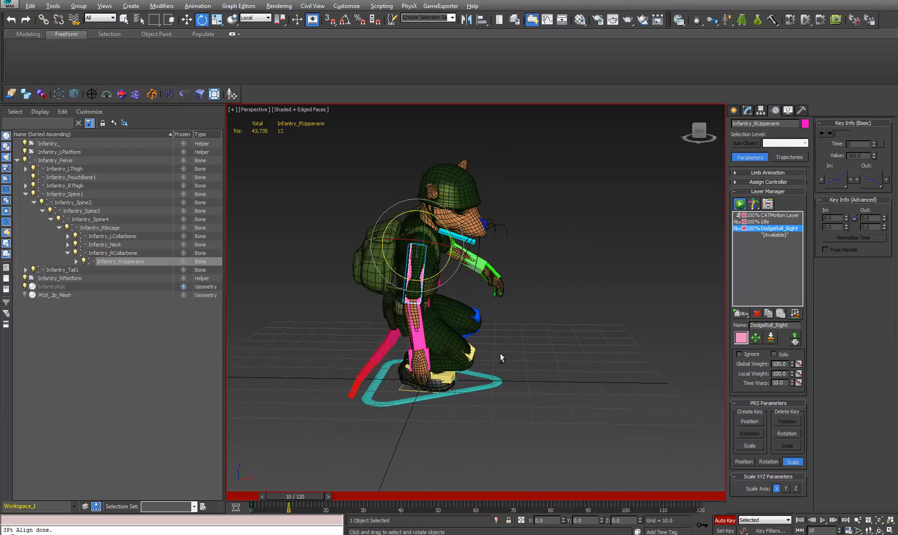
middle_click_drag(500, 353, 419, 344, "alt")
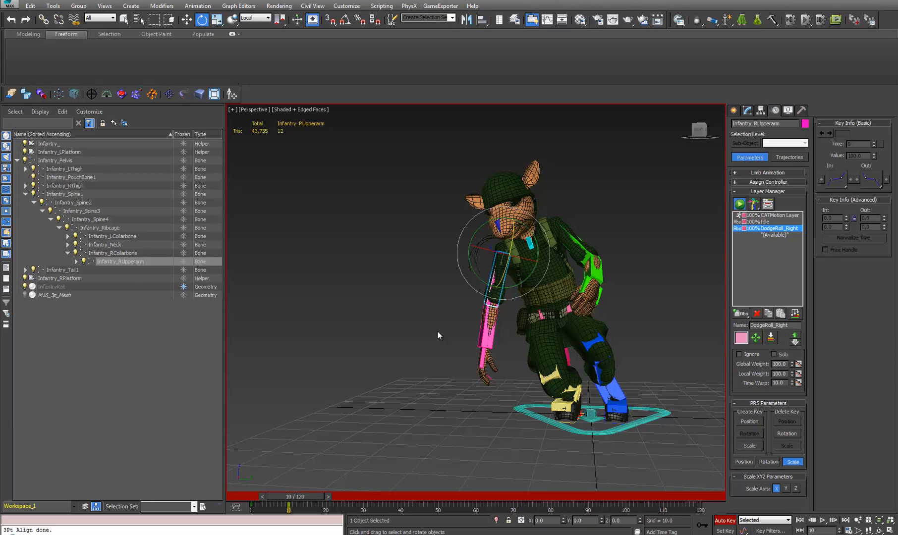
With the left foot platform selected at frame 0, switch the rotation reference coordinate system to View and back to Local
middle_click_drag(437, 332, 448, 342)
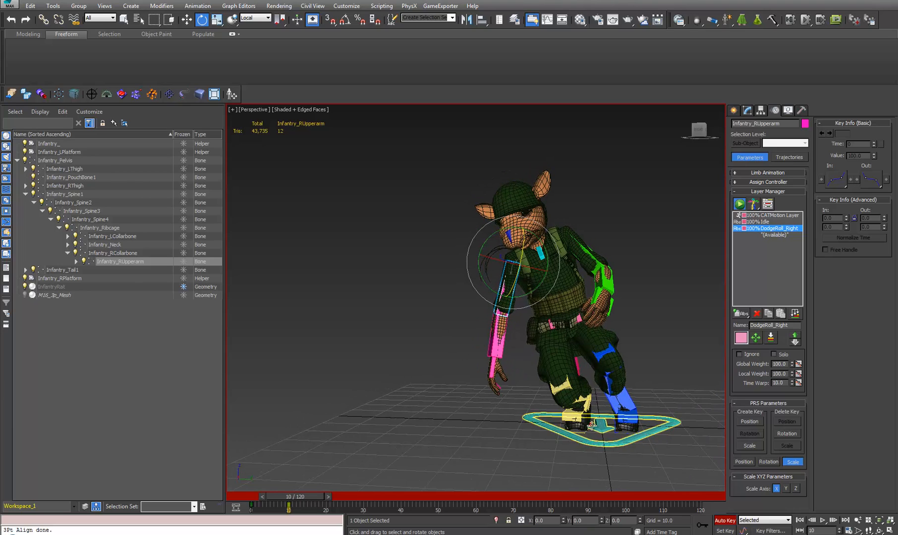
middle_click_drag(289, 274, 424, 331)
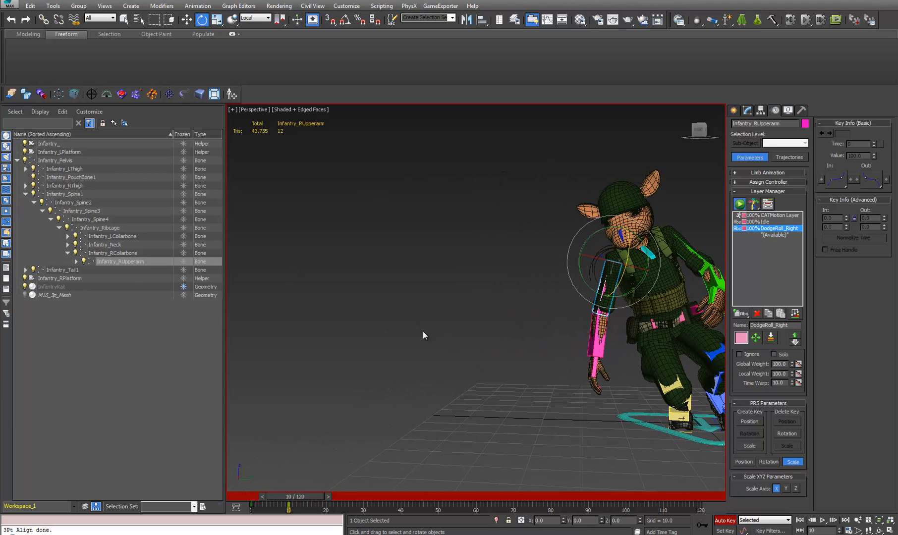
scroll(345, 381, "down", 4)
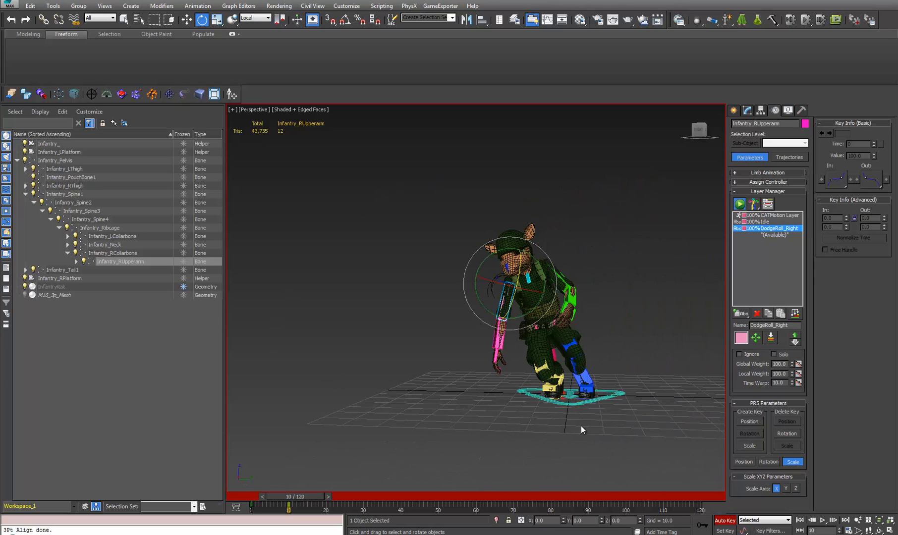
left_click_drag(306, 493, 237, 493)
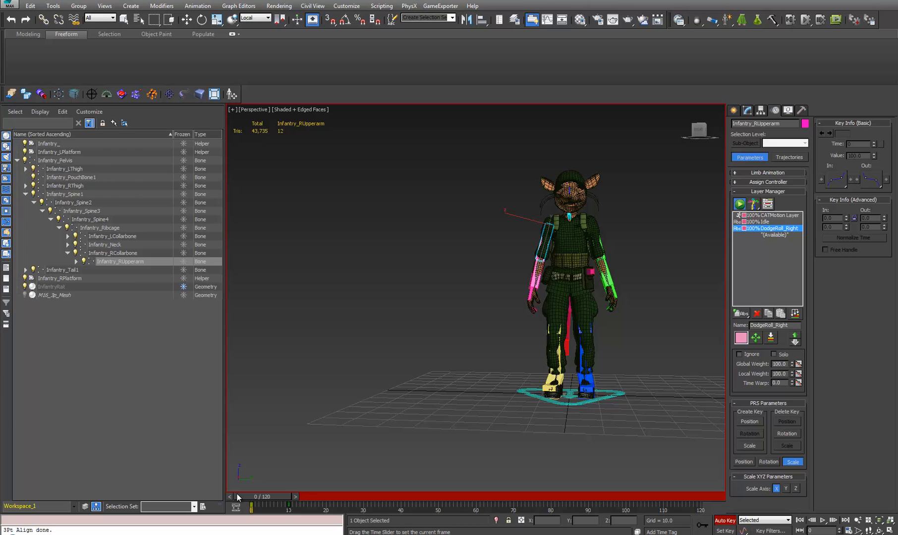
key("e")
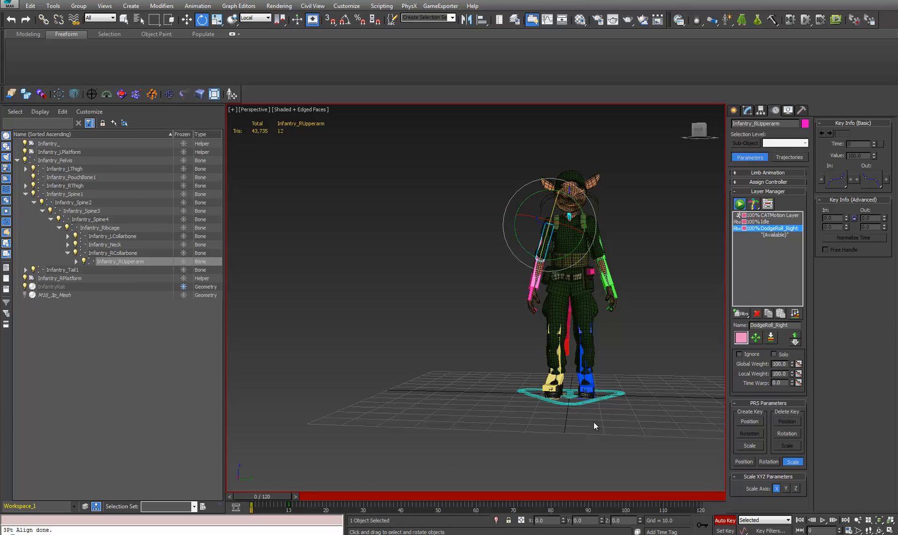
left_click(582, 402)
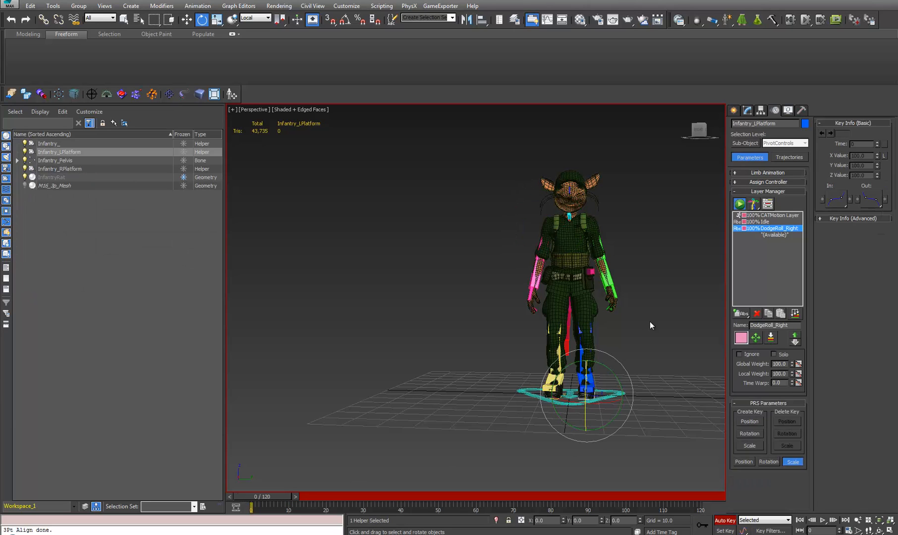
left_click(267, 18)
left_click(261, 28)
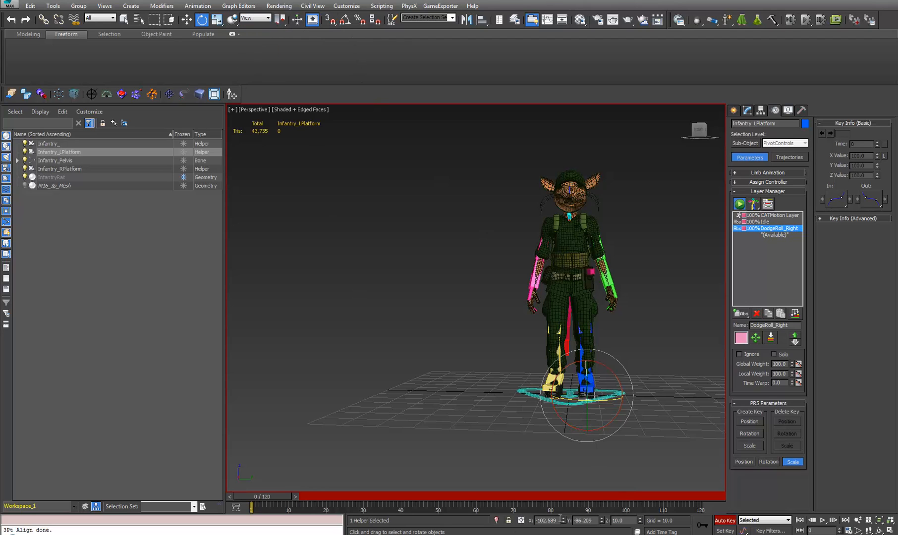
middle_click_drag(586, 416, 562, 406)
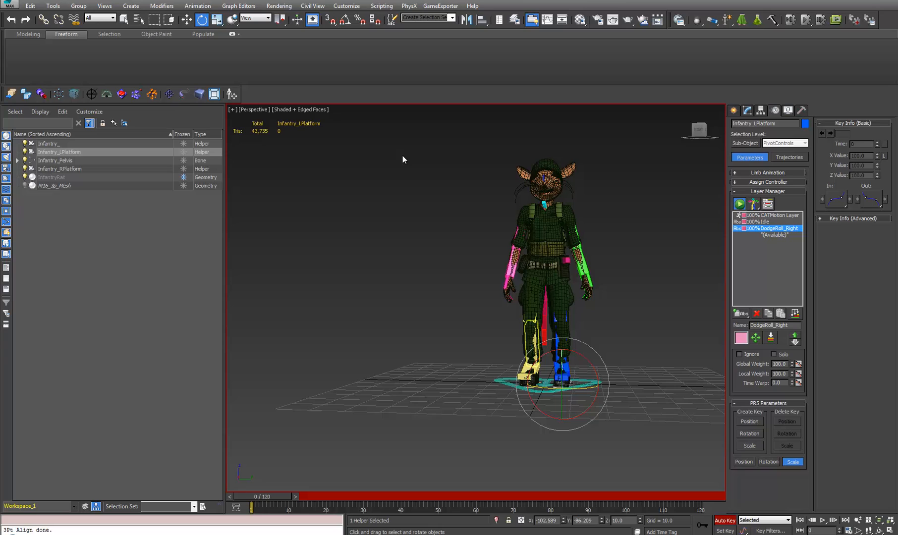
left_click(254, 21)
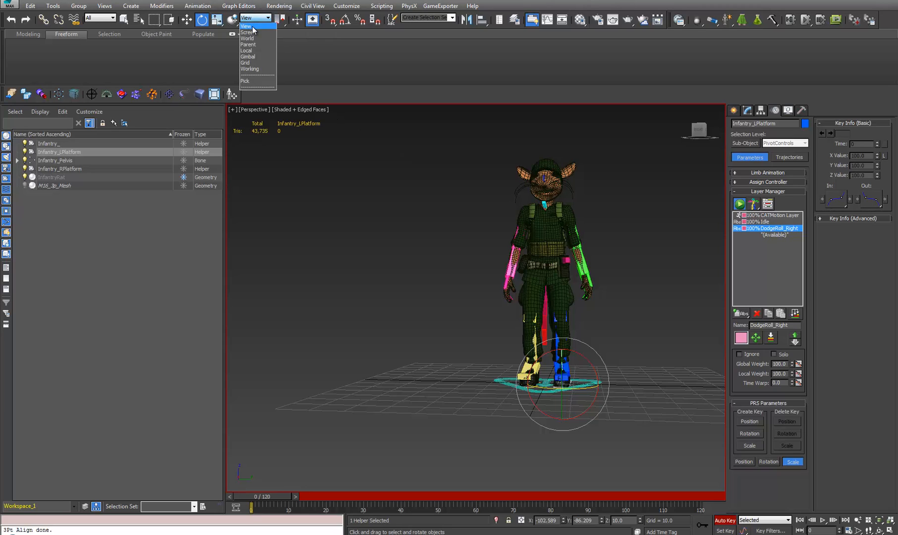
left_click(247, 50)
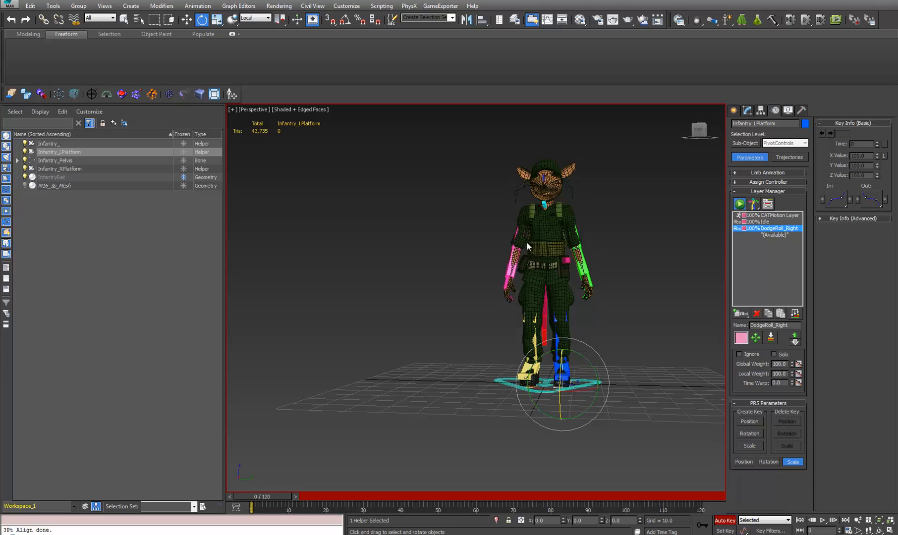
middle_click_drag(471, 294, 481, 298, "alt")
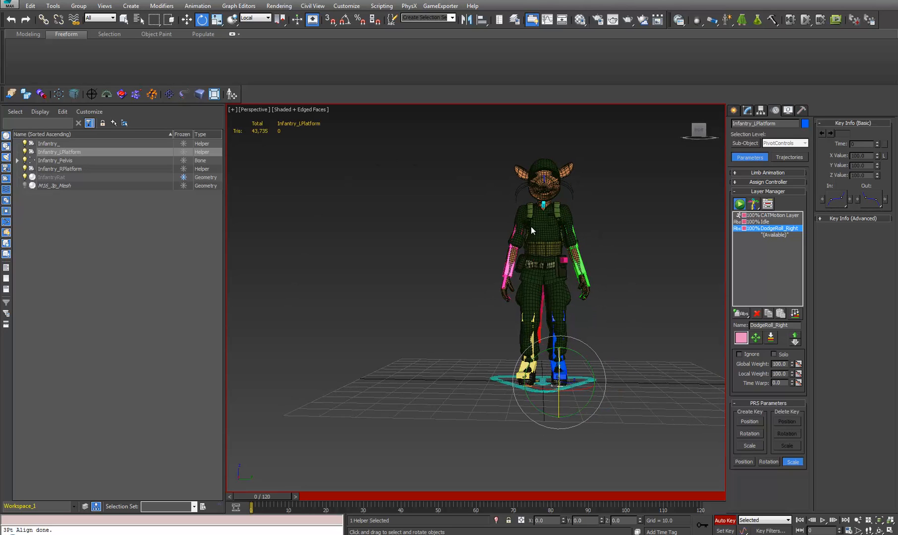
middle_click_drag(387, 289, 403, 375, "alt")
middle_click_drag(356, 336, 571, 207, "alt")
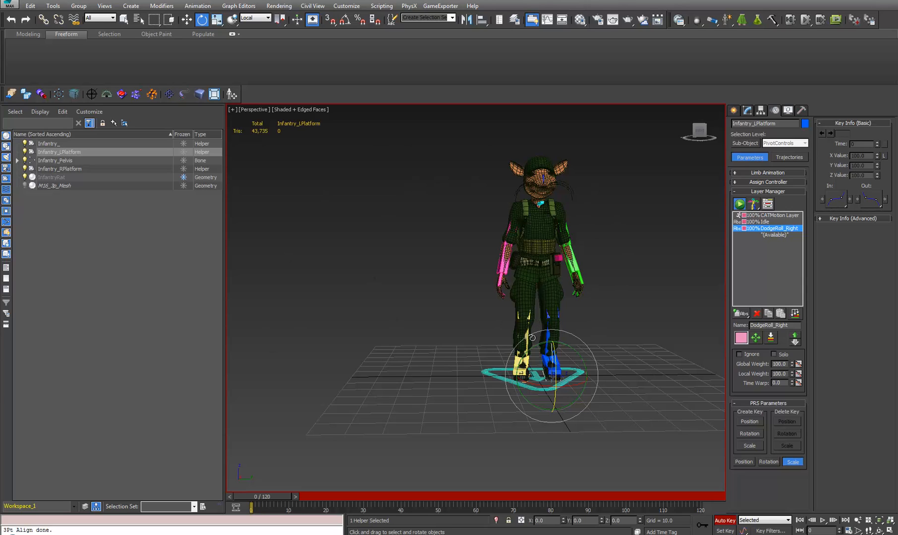
left_click_drag(534, 346, 212, 452)
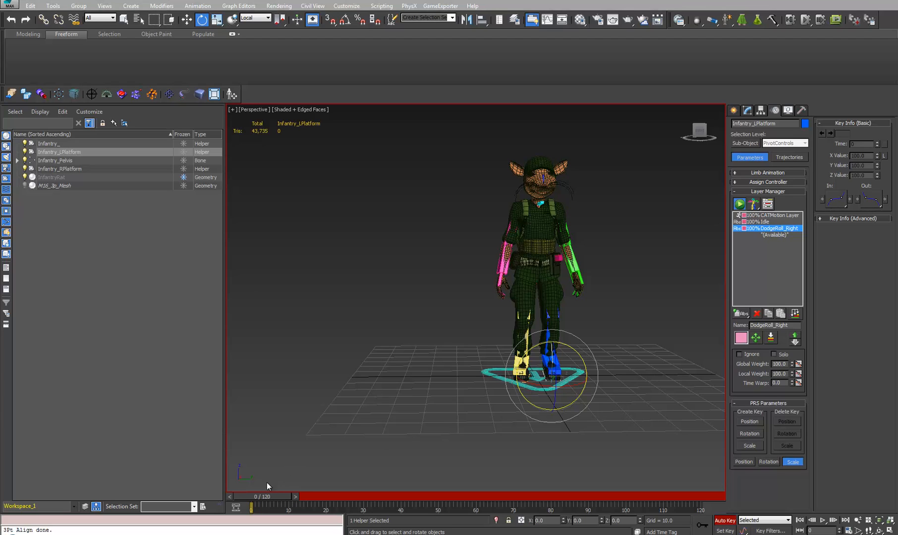
At frame 20, tilt the pelvis sideways until the body is nearly horizontal and move it to about Y -44 and Z 31.6
left_click_drag(249, 497, 319, 498)
key("e")
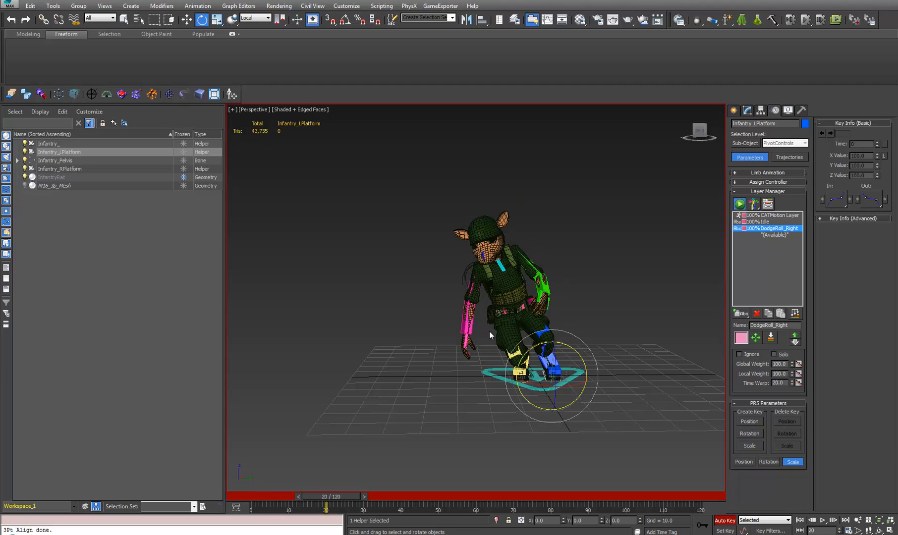
left_click(510, 309)
left_click_drag(489, 282, 458, 324)
key("w")
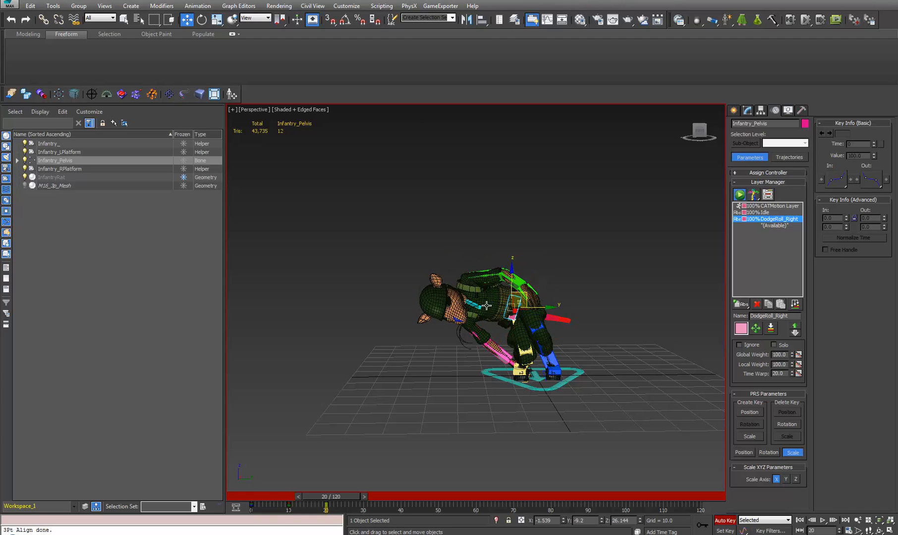
left_click_drag(521, 296, 433, 282)
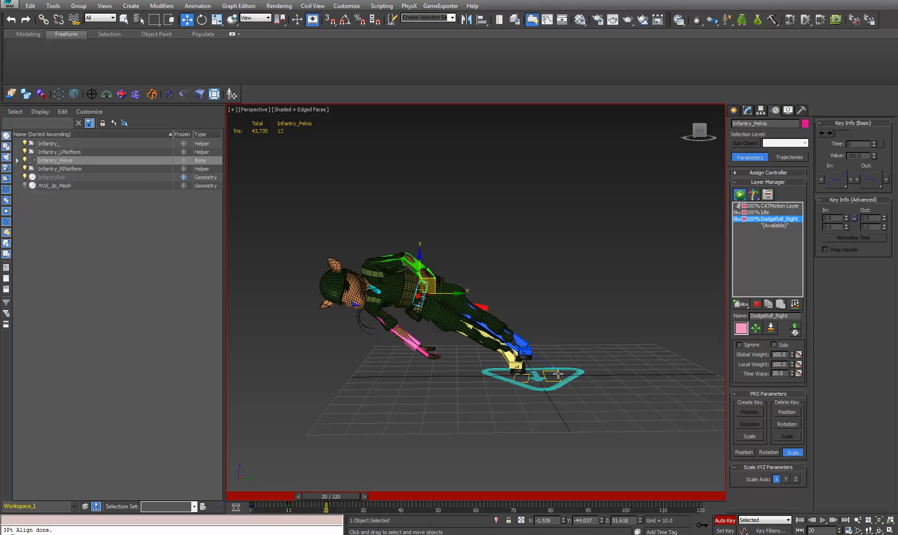
Rotate the left foot platform about 70 degrees around Y and lift it to about Y -3.9 and Z 19.8 at frame 20
left_click(559, 374)
key("e")
left_click_drag(518, 370, 486, 393)
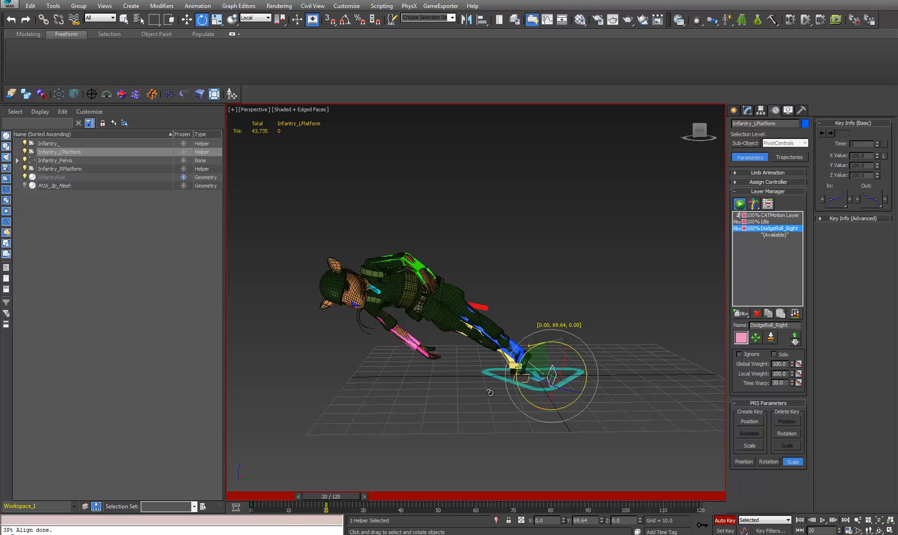
key("w")
left_click_drag(563, 363, 534, 318)
Hide the Infantry_ root helper so the right foot platform beneath it can be selected
left_click(529, 377)
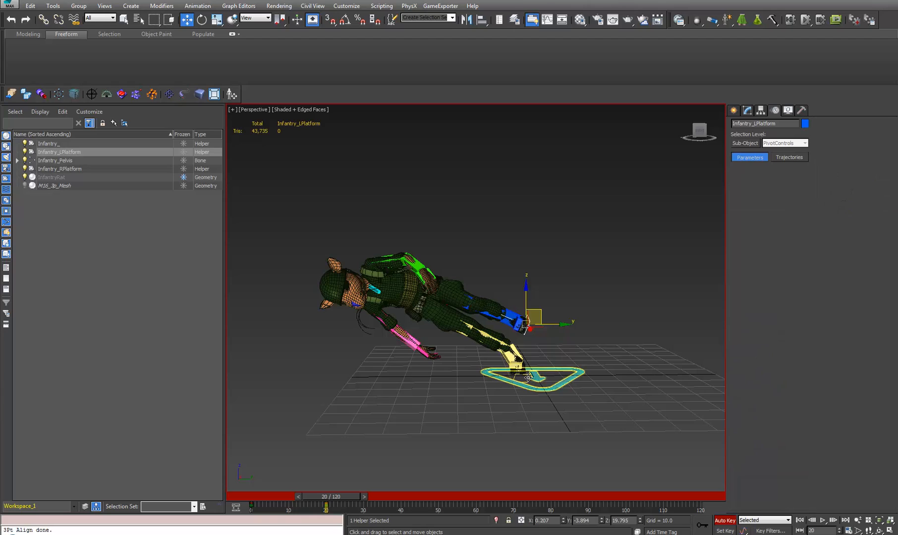
left_click(528, 381)
left_click(534, 375)
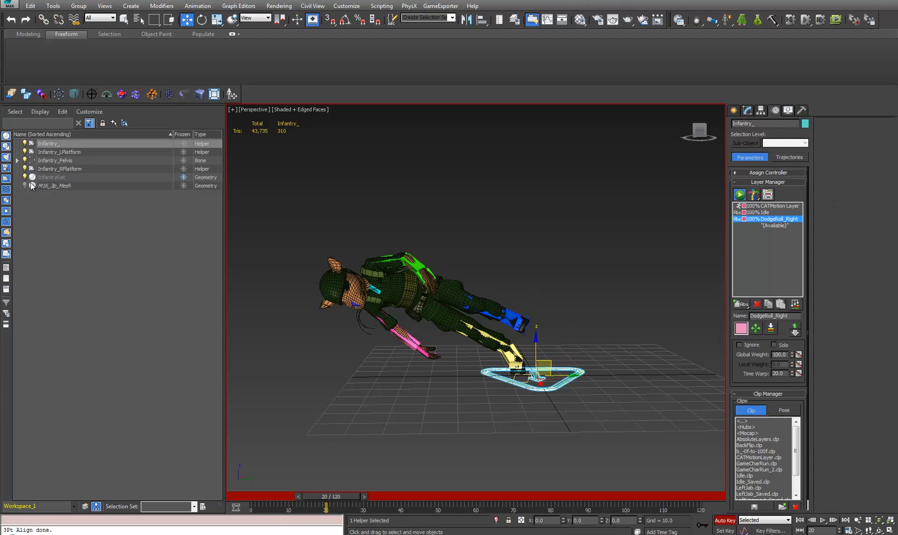
left_click(24, 144)
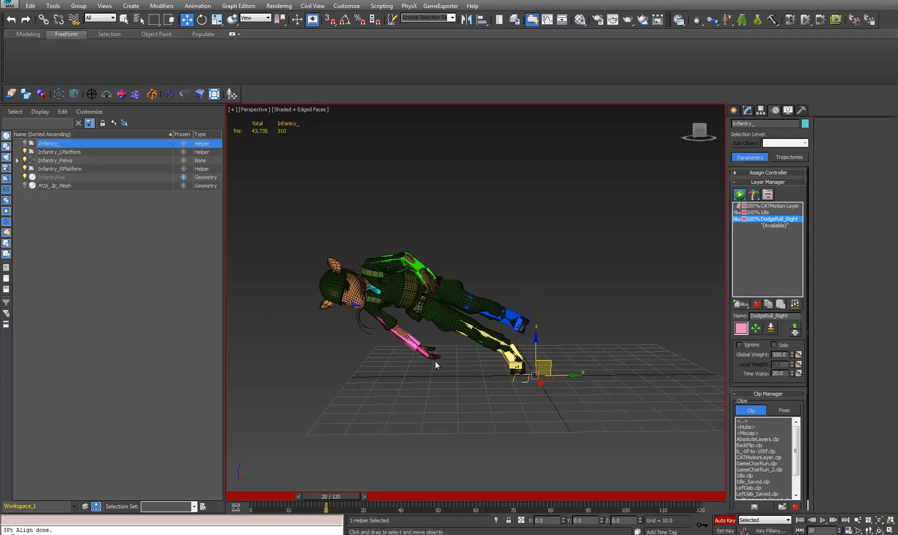
Rotate the right foot platform and raise it slightly in line with the extended leg at frame 20, and return to frame 0
left_click(522, 382)
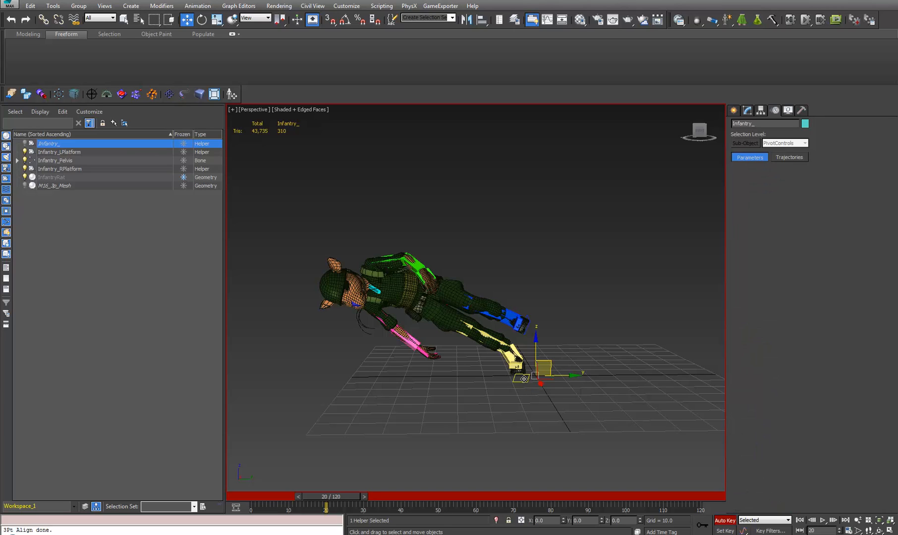
key("e")
left_click_drag(534, 347, 488, 334)
key("w")
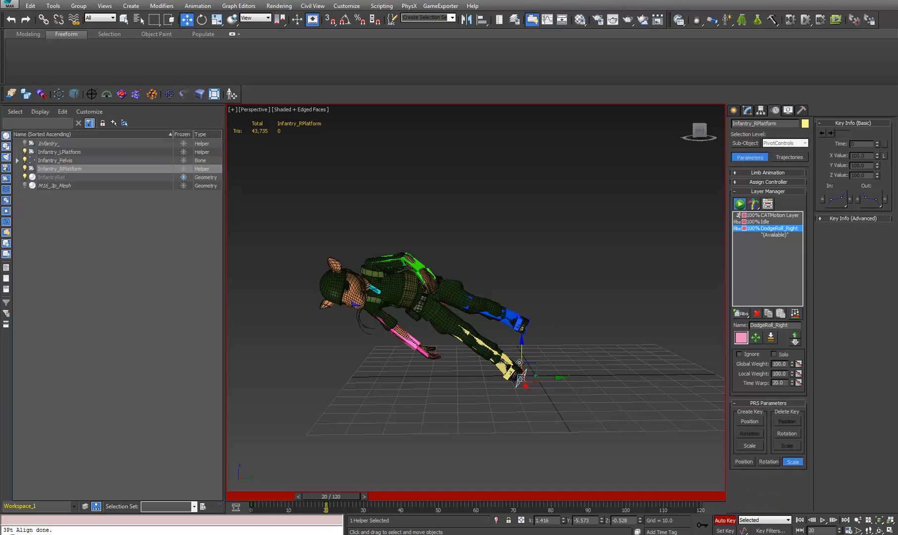
key("e")
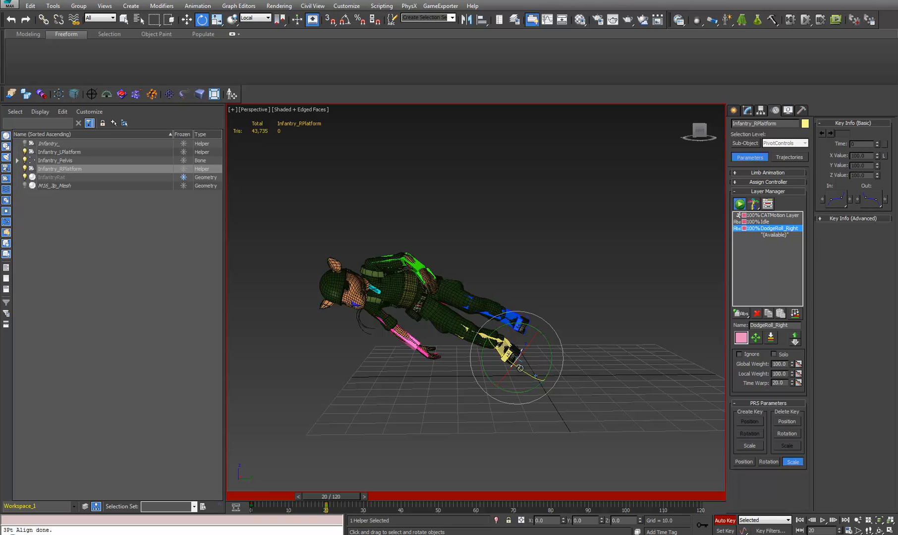
left_click_drag(534, 372, 541, 385)
key("w")
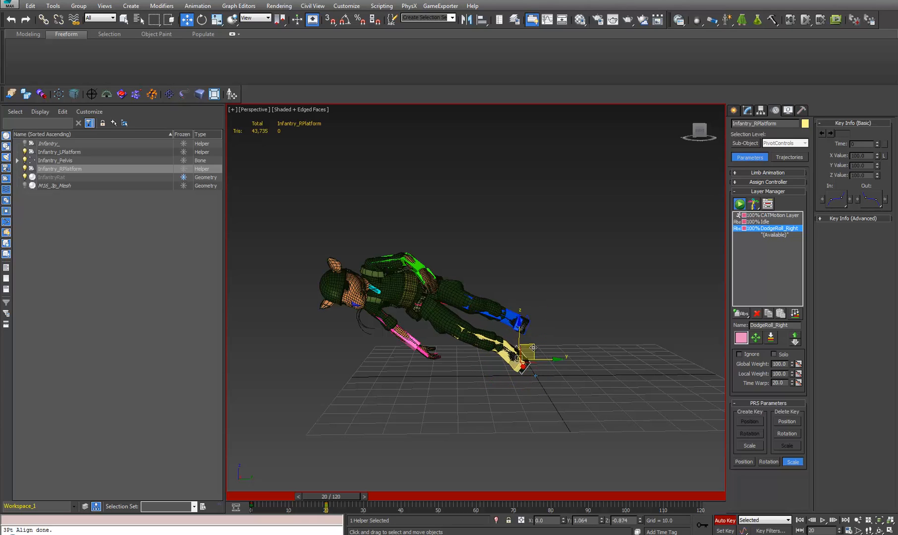
mouse_move(327, 498)
left_mouse_down()
mouse_move(234, 479)
mouse_move(319, 471)
mouse_move(238, 474)
left_mouse_up()
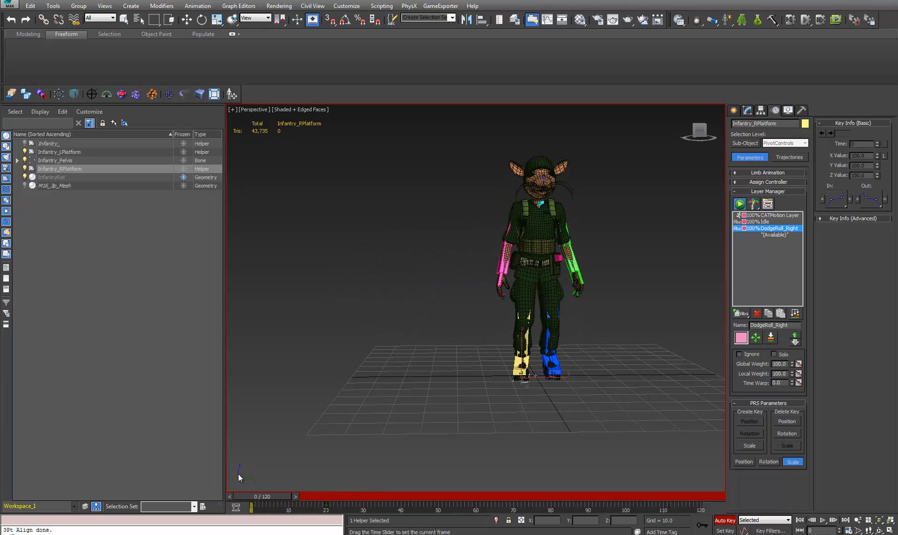
Select both foot platforms together and scrub from frame 0 to frame 22 to review the dive
left_click(548, 381, "ctrl")
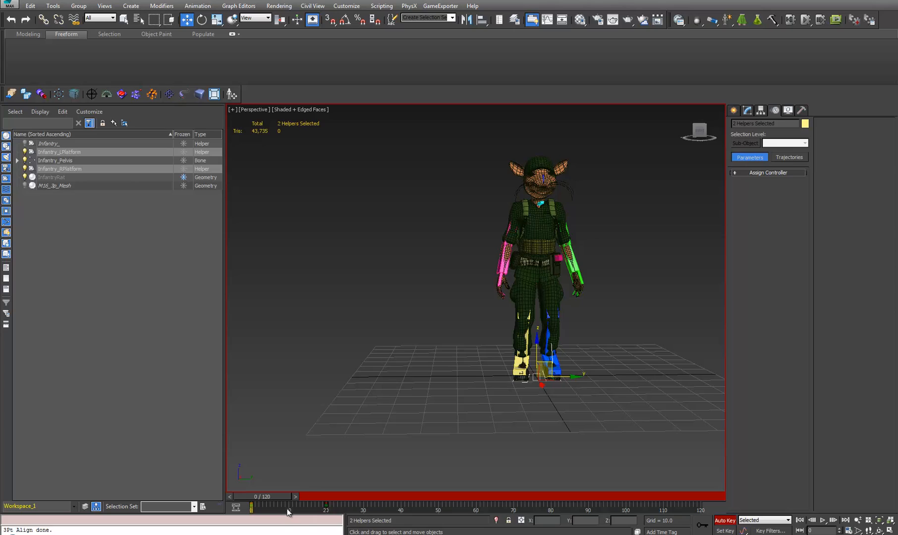
left_click_drag(251, 506, 359, 479, "shift")
key("w")
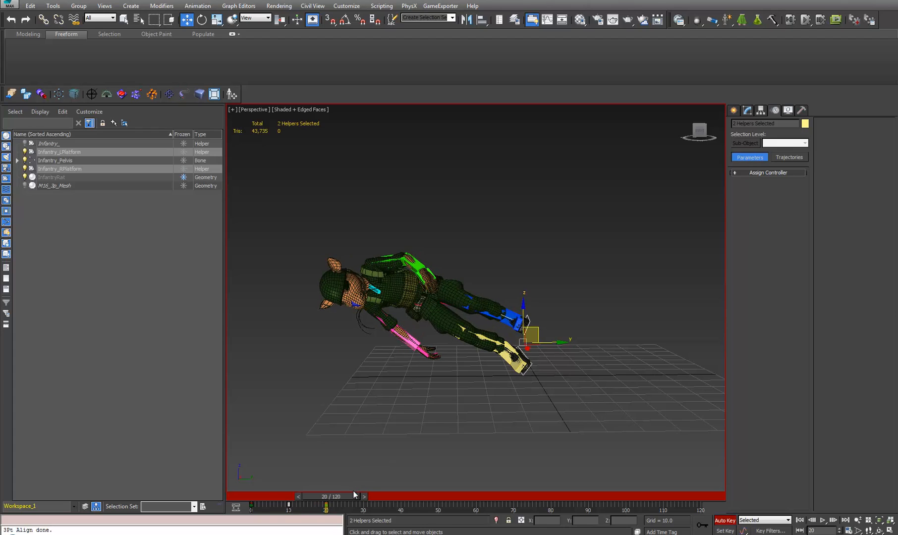
mouse_move(354, 495)
left_mouse_down()
mouse_move(276, 490)
mouse_move(360, 478)
left_mouse_up()
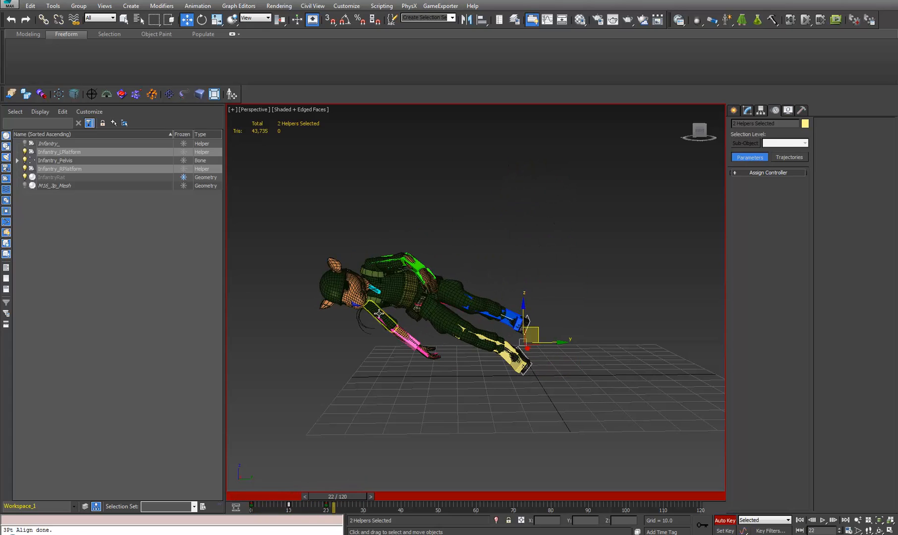
left_click(380, 294)
key("e")
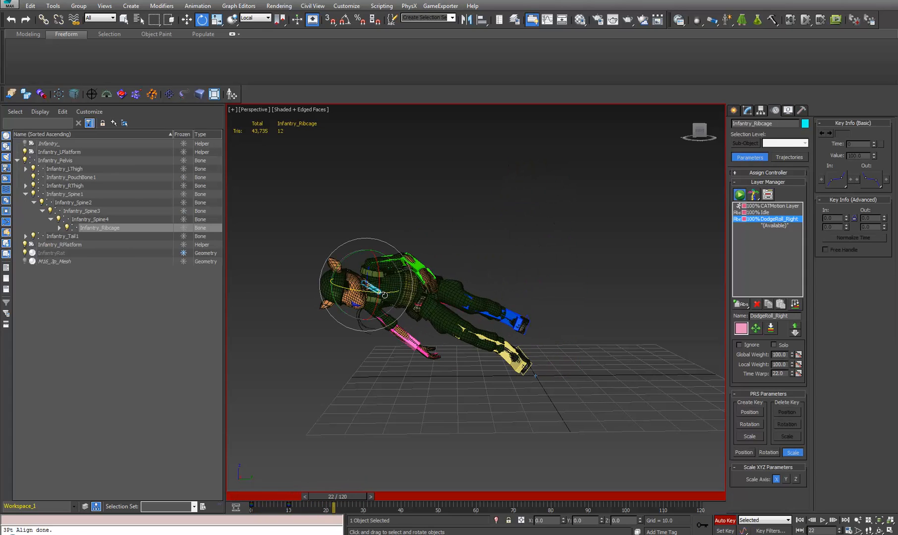
left_click_drag(387, 293, 304, 275)
key("ctrl+z")
left_click_drag(354, 499, 349, 497)
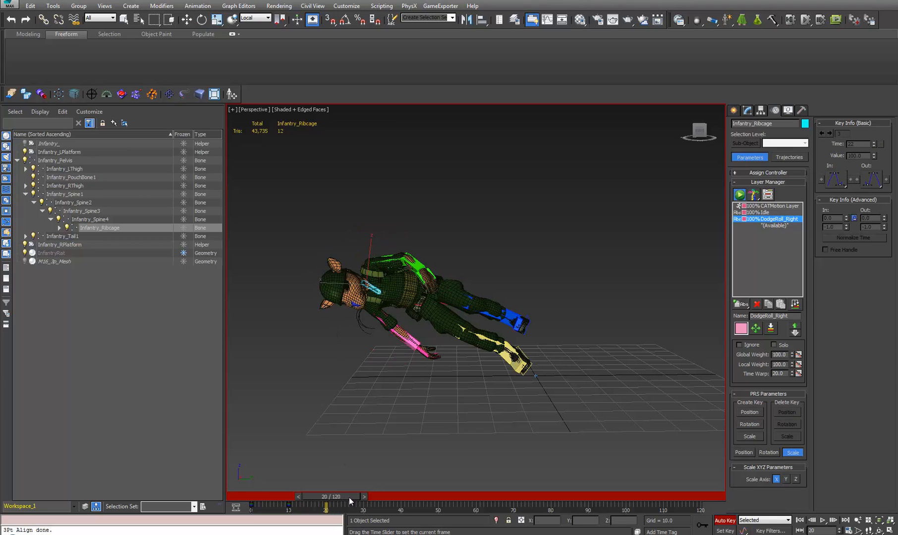
At frame 30, rotate the pelvis until the body is upside down and move it to about Y -88.8 and Z 28.6
key("e")
left_click(423, 299)
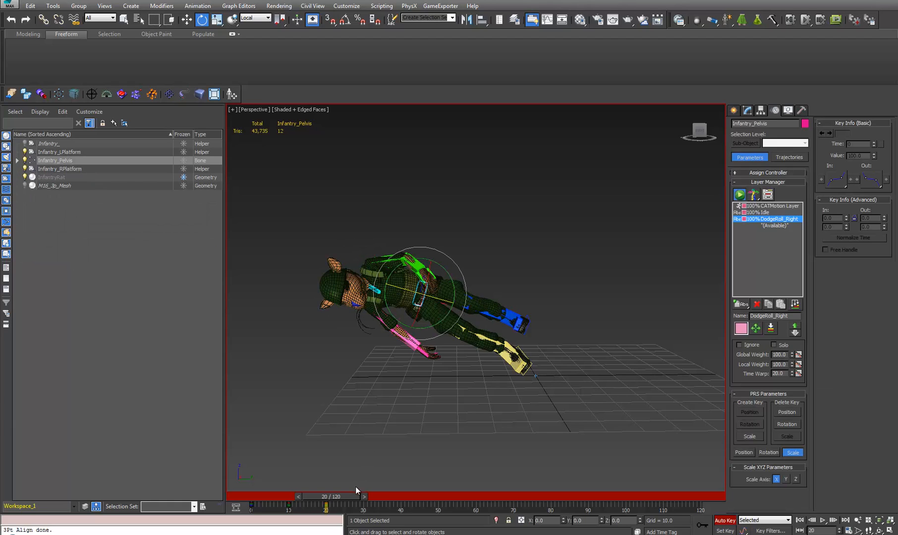
left_click_drag(339, 497, 379, 496)
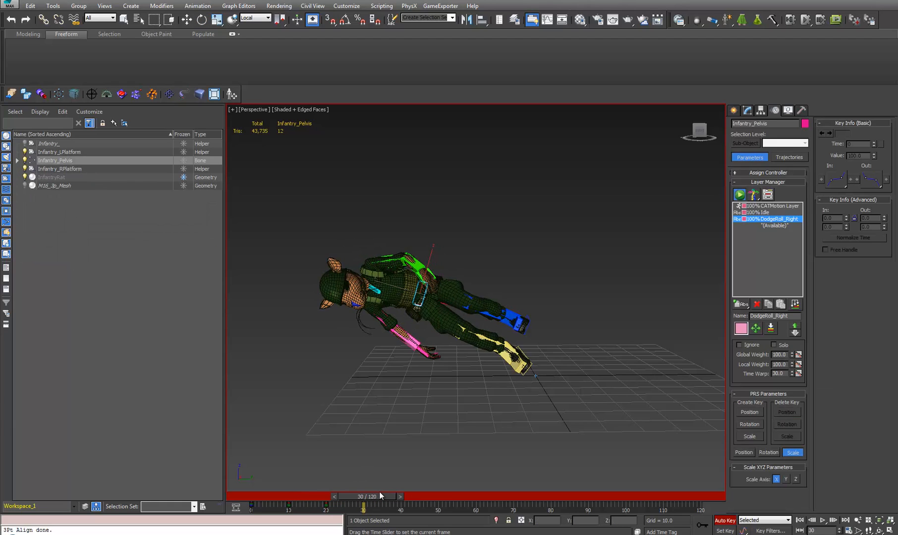
left_click_drag(431, 259, 341, 283)
key("w")
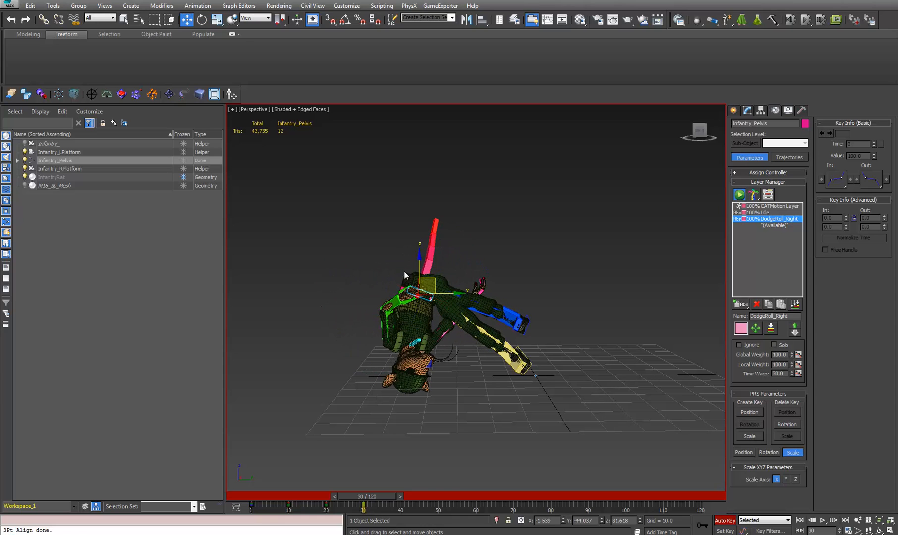
left_click_drag(434, 279, 314, 290)
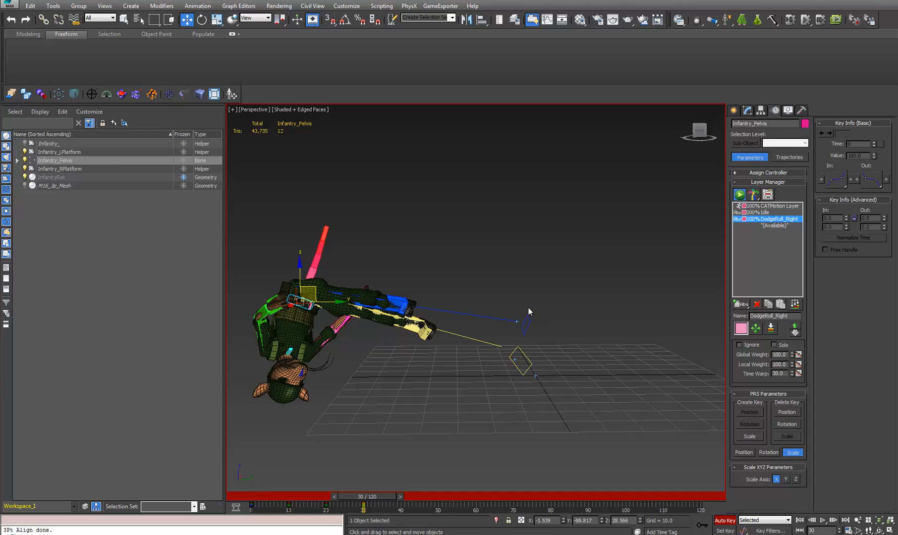
Rotate both foot platforms together at frame 30 and move them up above the inverted pelvis so the legs fold overhead
left_click(529, 359)
key("e")
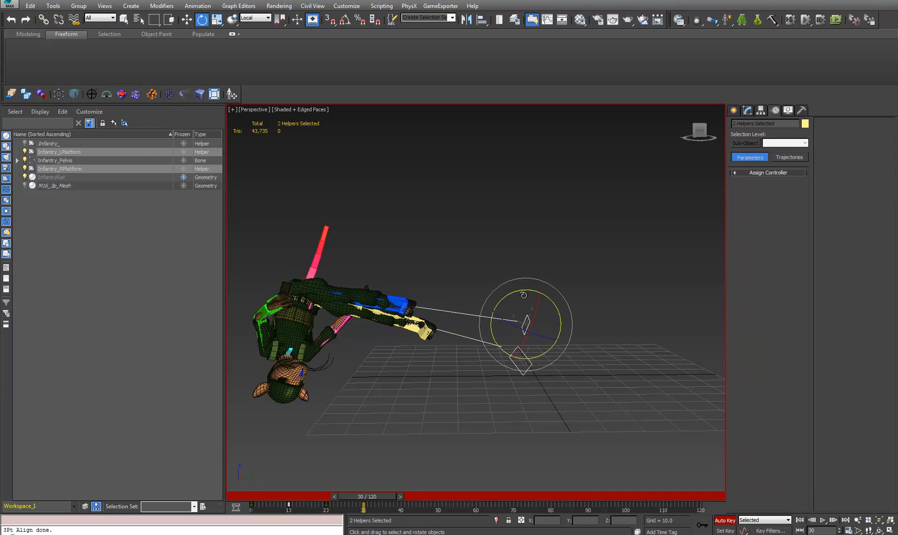
left_click_drag(521, 292, 479, 359)
key("w")
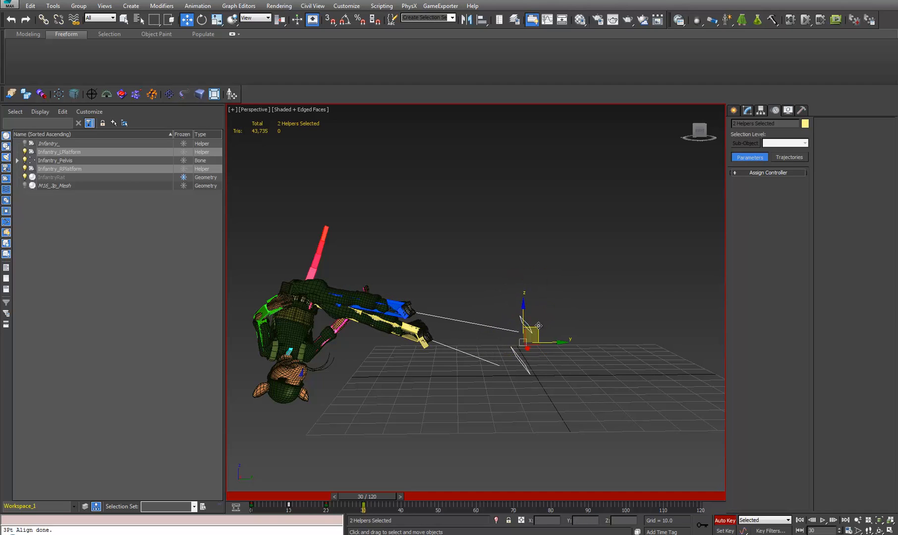
left_click_drag(538, 325, 373, 229)
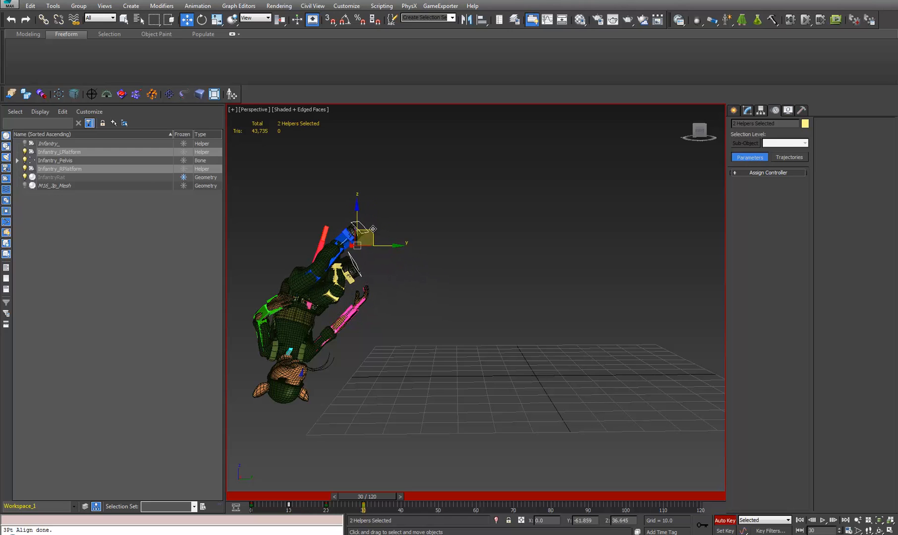
middle_click_drag(384, 276, 422, 302, "alt")
mouse_move(413, 248)
left_mouse_down()
mouse_move(398, 253)
mouse_move(404, 248)
left_mouse_up()
mouse_move(440, 355)
middle_mouse_down("alt")
mouse_move(425, 341)
mouse_move(408, 358)
mouse_move(441, 349)
middle_mouse_up("alt")
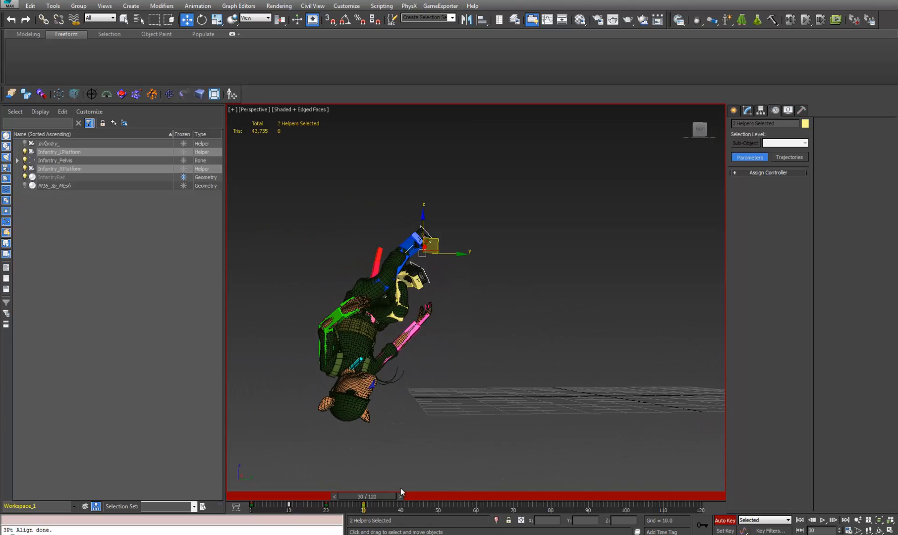
At frame 40, roll the pelvis further until the body lies horizontally and move it to about Y -124.3 and Z 21
left_click_drag(386, 496, 424, 461)
key("w")
middle_click_drag(417, 385, 449, 384, "alt")
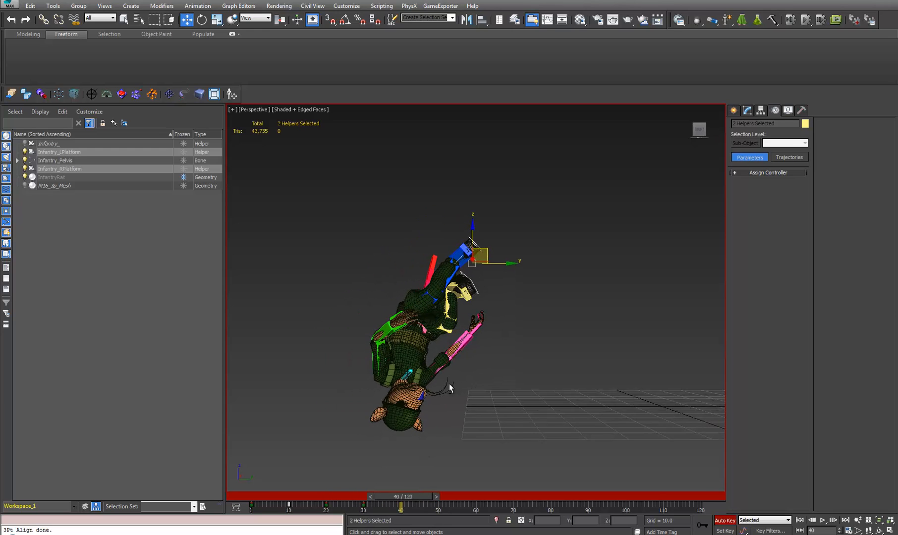
left_click(422, 330)
key("e")
middle_click_drag(422, 329, 472, 305, "alt")
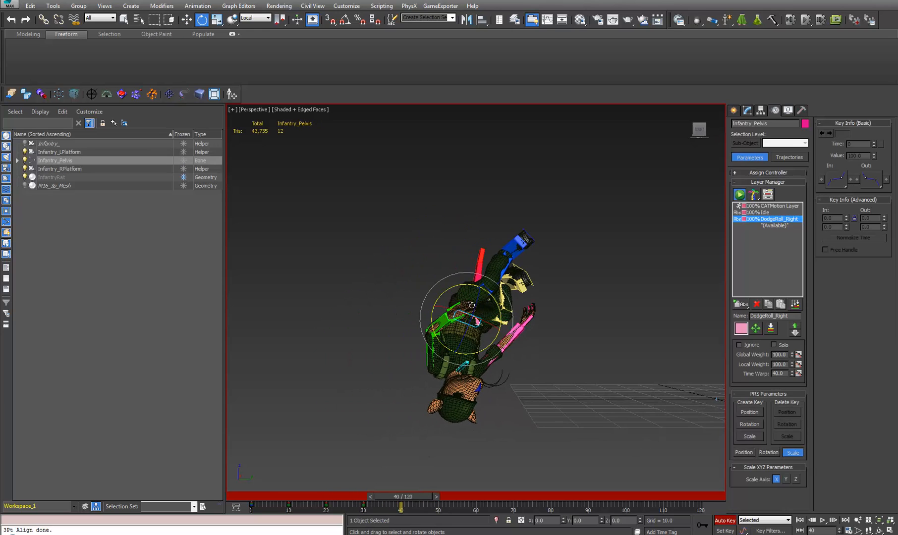
left_click_drag(445, 293, 425, 401)
key("w")
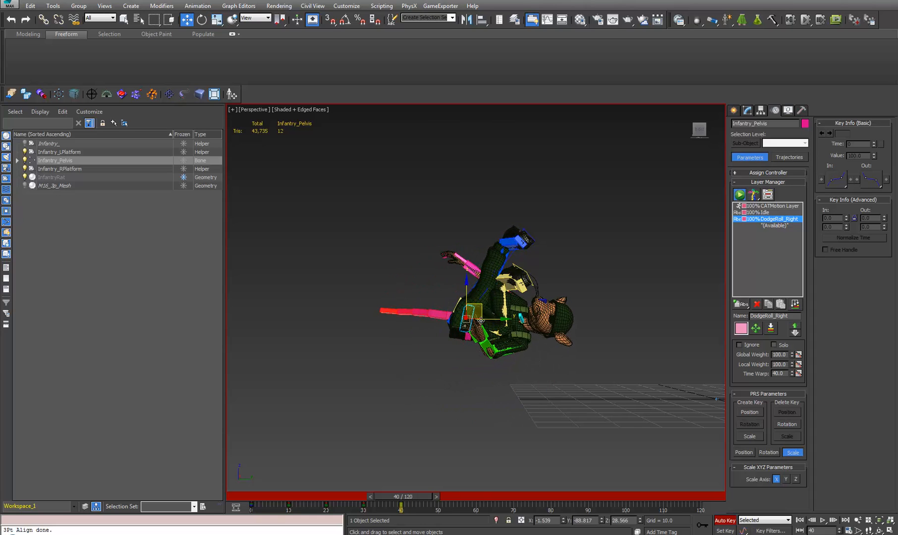
left_click_drag(476, 310, 382, 328)
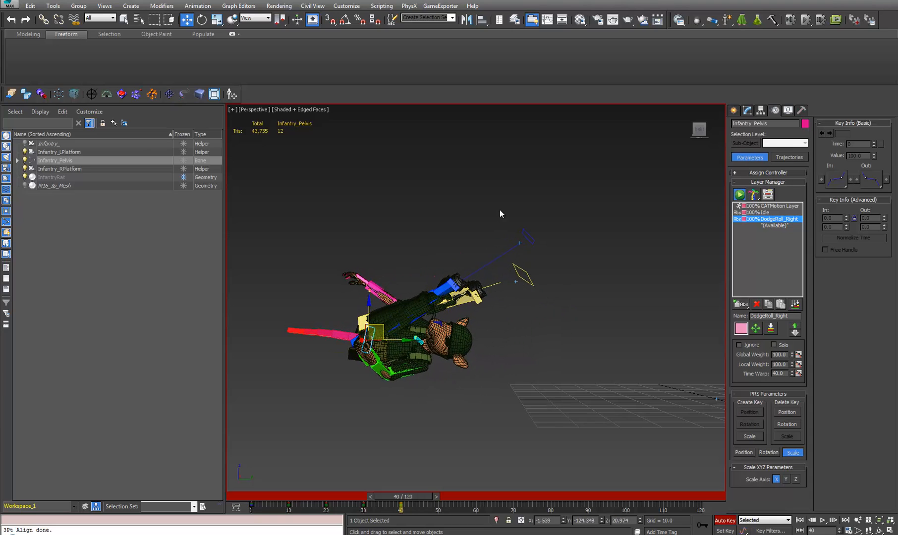
Rotate both foot platforms together at frame 40 and move them past the pelvis to the side opposite the head
left_click_drag(547, 270, 548, 270)
key("e")
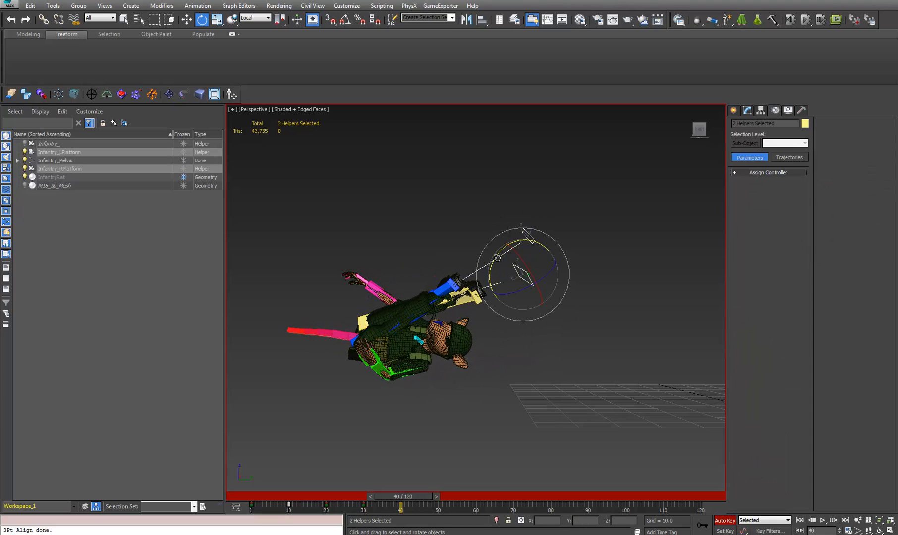
left_click_drag(497, 257, 480, 336)
key("w")
left_click_drag(540, 239, 299, 280)
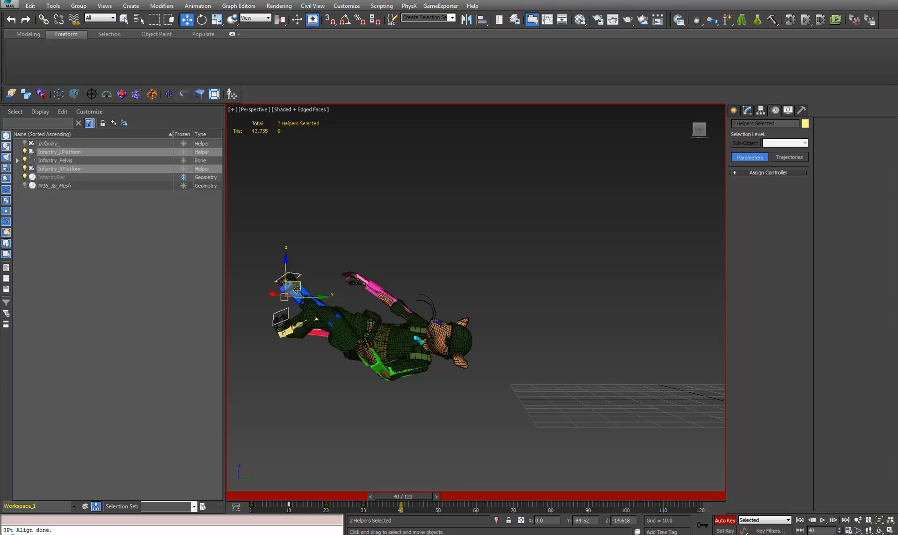
Uncross the legs at frame 40 by raising the right foot platform above the left one
left_click(302, 300)
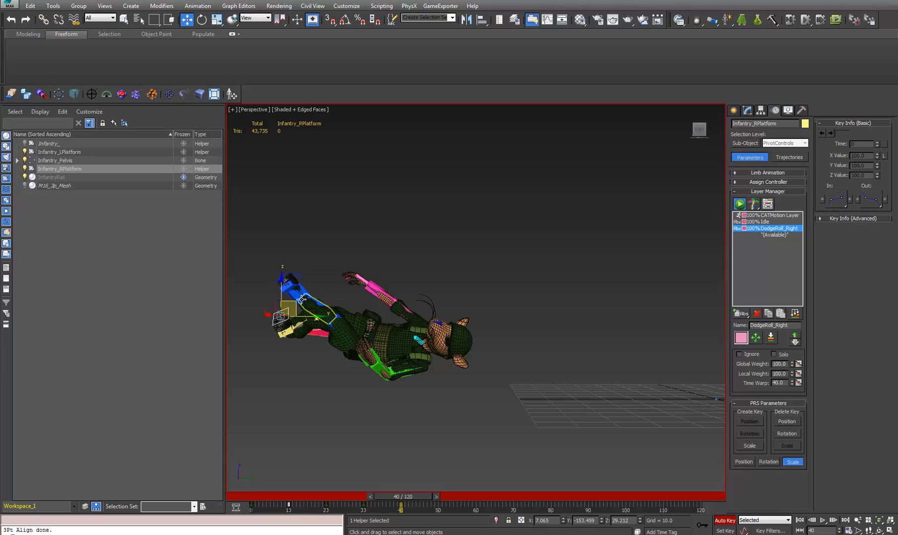
left_click_drag(297, 304, 311, 284)
left_click(302, 282)
key("e")
left_click(306, 274)
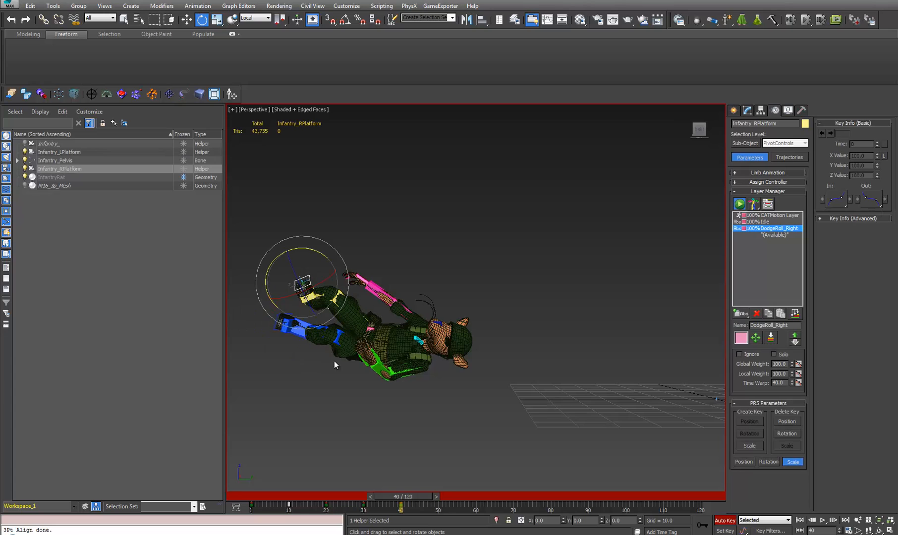
Rotate the right foot platform at frame 40 and shift it outward and down to line up with its extended leg
mouse_move(334, 361)
middle_mouse_down("alt")
mouse_move(341, 340)
mouse_move(337, 347)
middle_mouse_up("alt")
mouse_move(310, 278)
left_mouse_down()
mouse_move(293, 299)
mouse_move(322, 275)
mouse_move(310, 261)
left_mouse_up()
key("w")
middle_click_drag(299, 336, 300, 358, "alt")
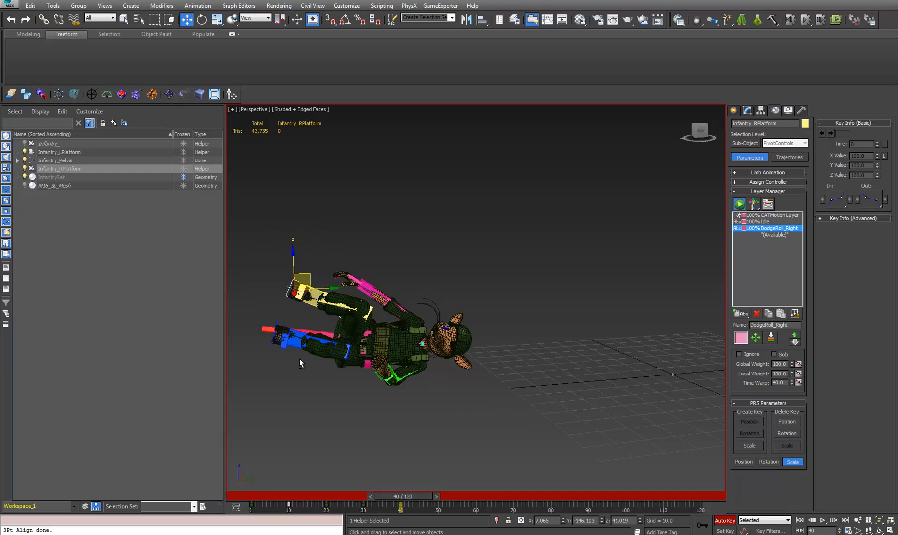
mouse_move(308, 277)
left_mouse_down()
mouse_move(296, 291)
mouse_move(313, 291)
left_mouse_up()
key("e")
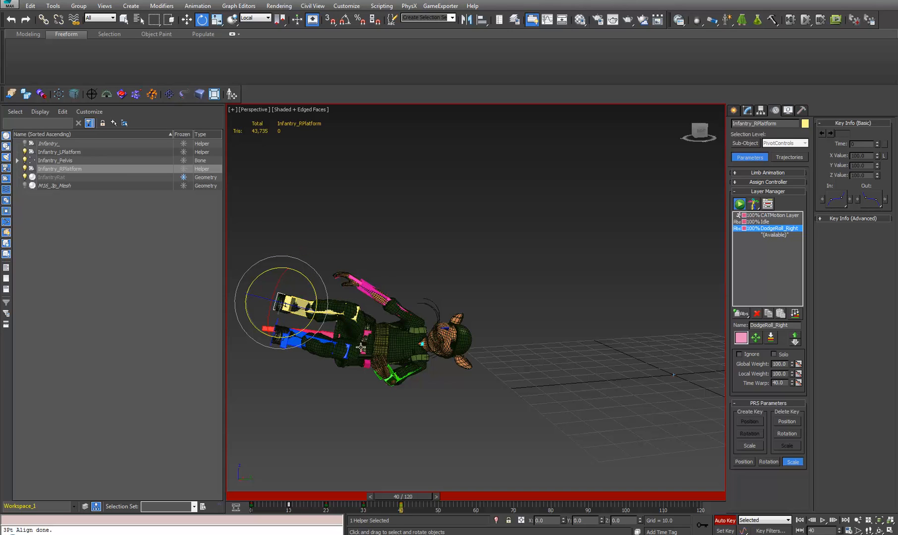
At frame 50, rotate the pelvis until the body is upright and raise it above the feet
middle_click_drag(360, 347, 387, 332)
left_click_drag(421, 499, 458, 462)
key("e")
middle_click_drag(415, 405, 411, 337)
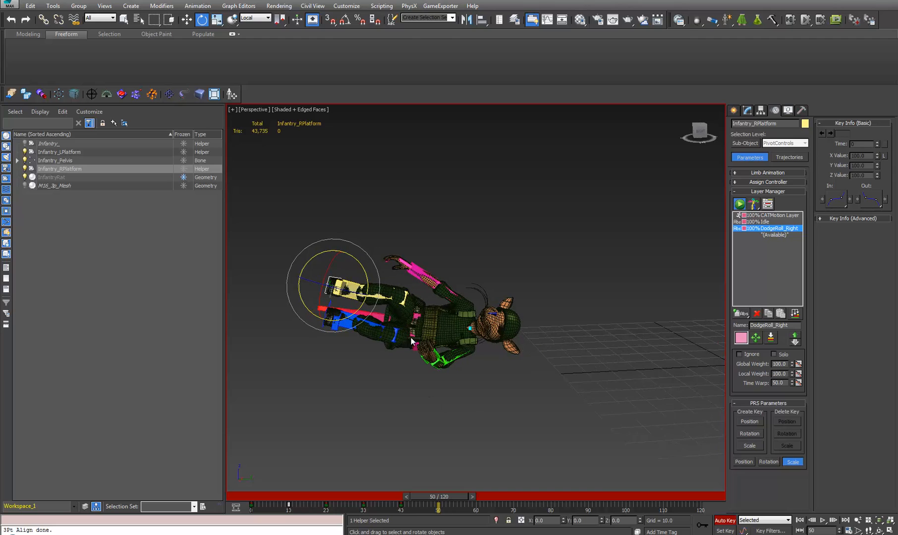
left_click(417, 316)
middle_click_drag(401, 405, 447, 366, "alt")
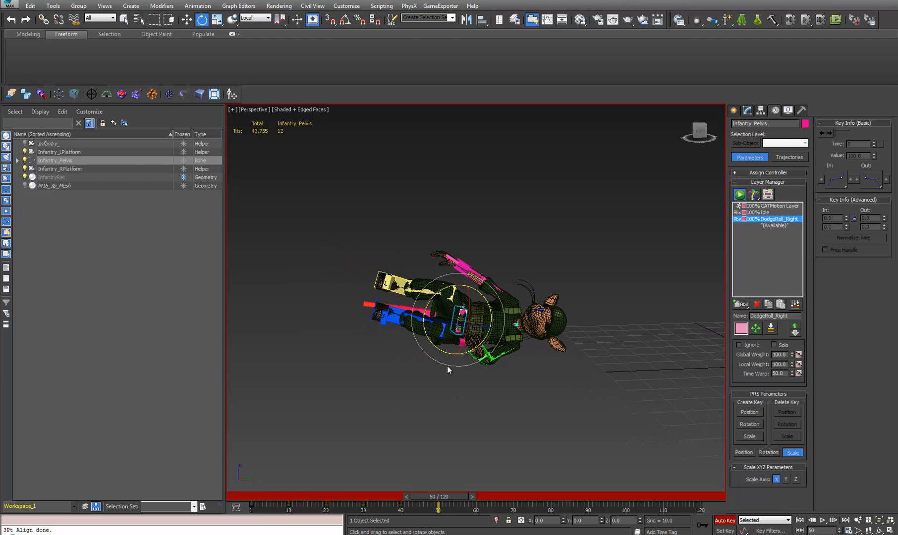
left_click_drag(446, 288, 379, 329)
key("w")
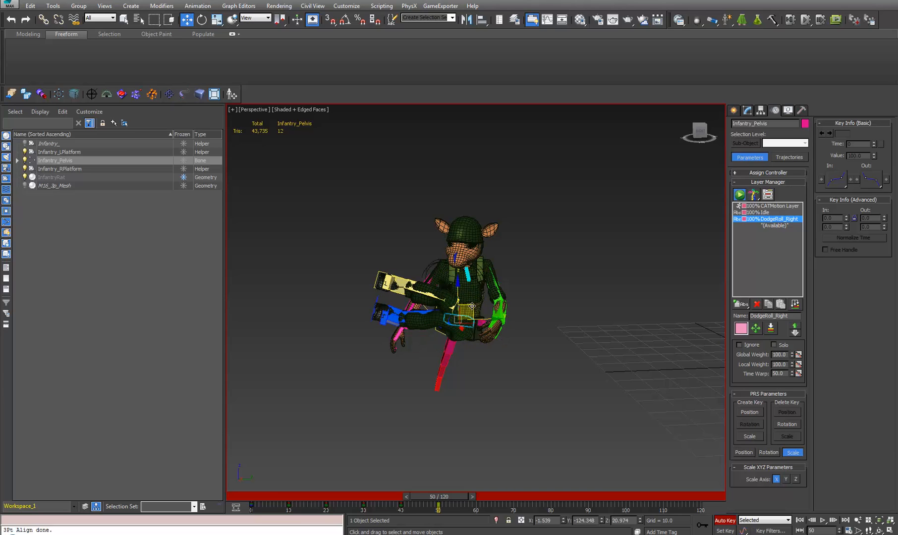
left_click_drag(472, 306, 444, 235)
Select both foot platforms at frame 50, rotate them level with the ground and lower them beneath the body
left_click(375, 285)
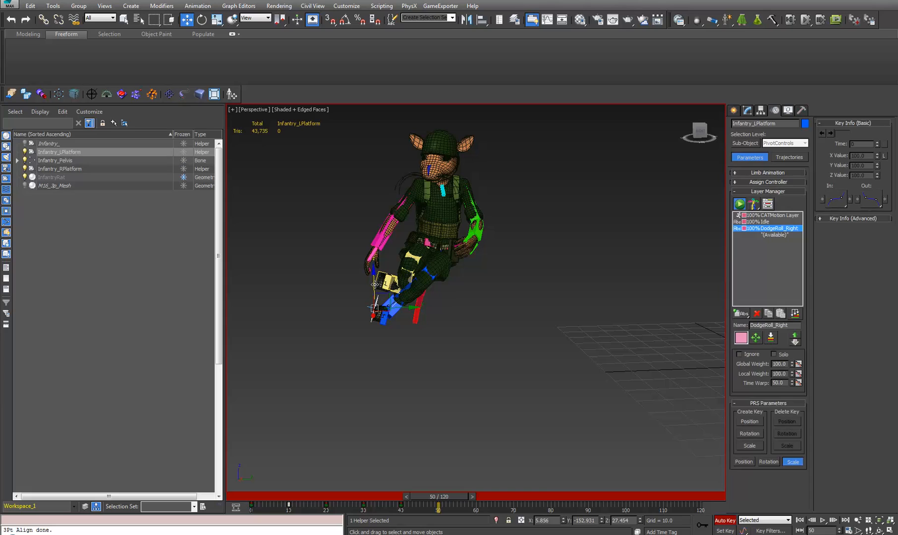
key("ctrl+a")
left_click(375, 285)
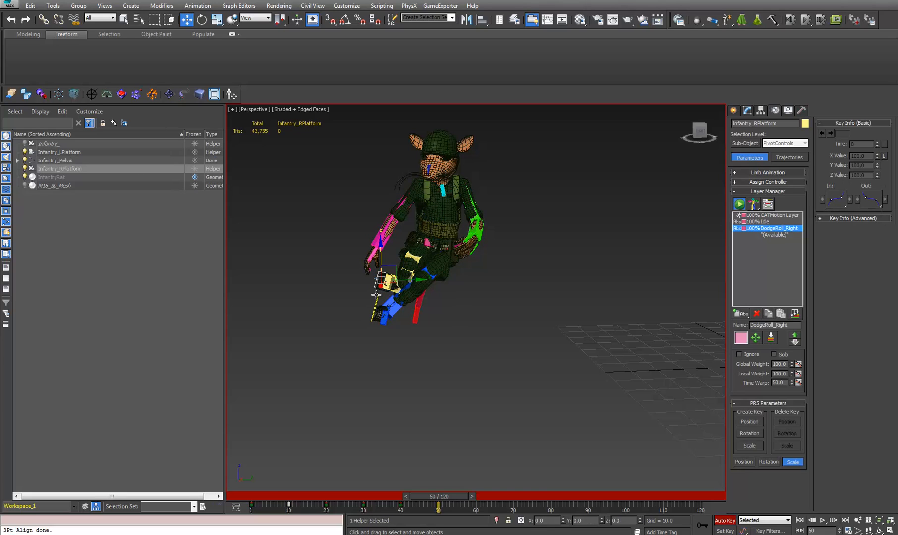
left_click(388, 278, "ctrl")
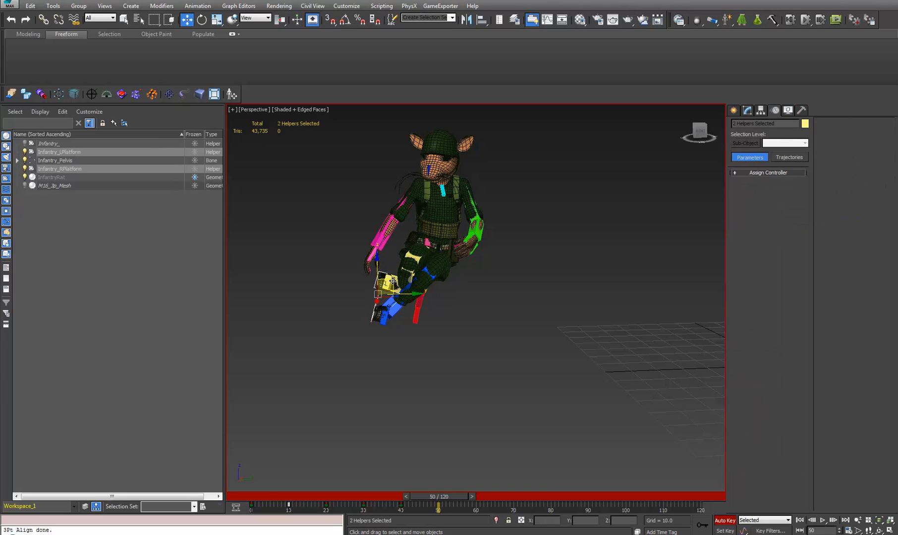
left_click_drag(393, 281, 307, 251)
key("e")
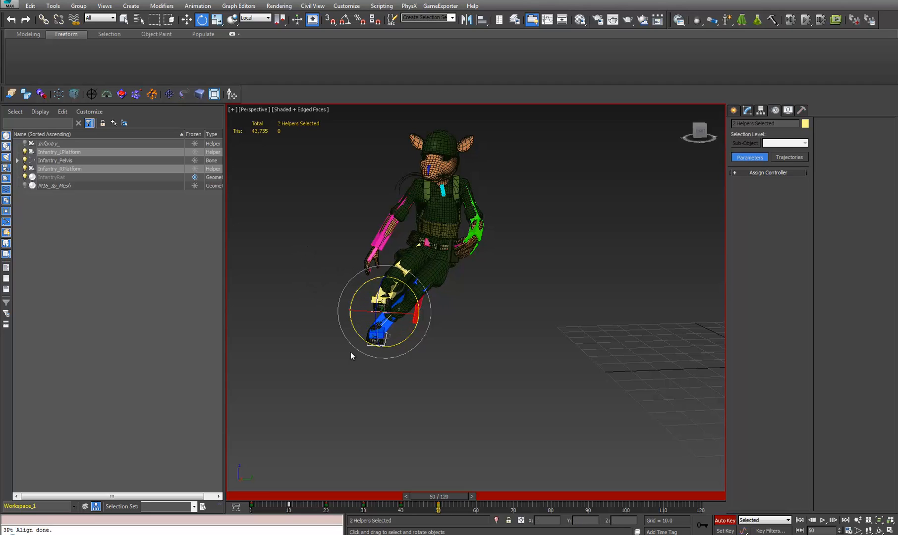
Spread the feet at frame 50, lowering the right foot platform to about Y -150 and Z 16, and return to frame 0
left_click(408, 348)
left_click(386, 341)
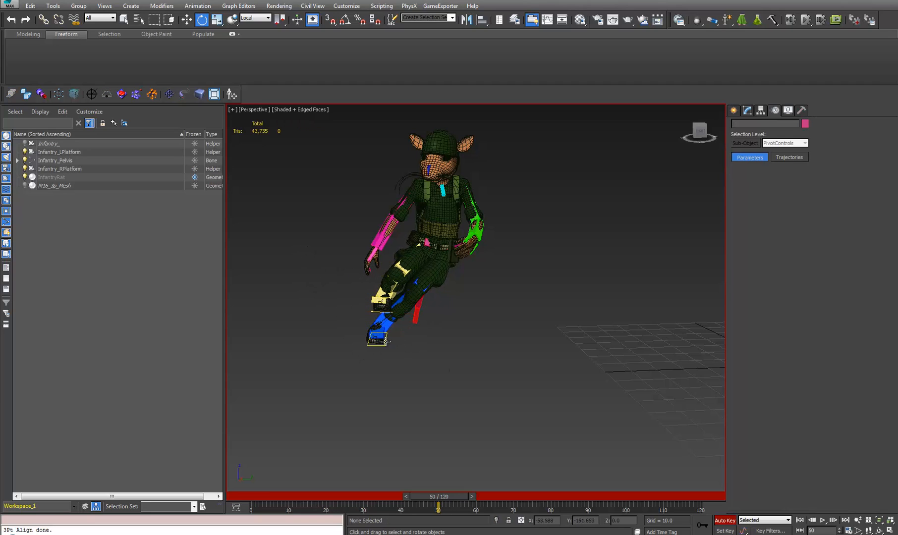
key("w")
mouse_move(385, 341)
left_mouse_down()
mouse_move(393, 314)
mouse_move(393, 331)
left_mouse_up()
left_click(392, 302)
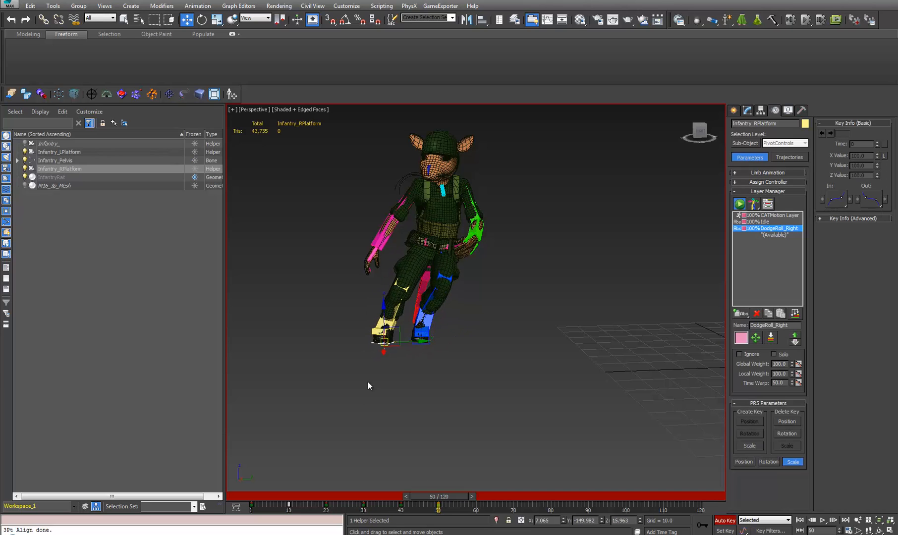
middle_click_drag(369, 384, 439, 398, "alt")
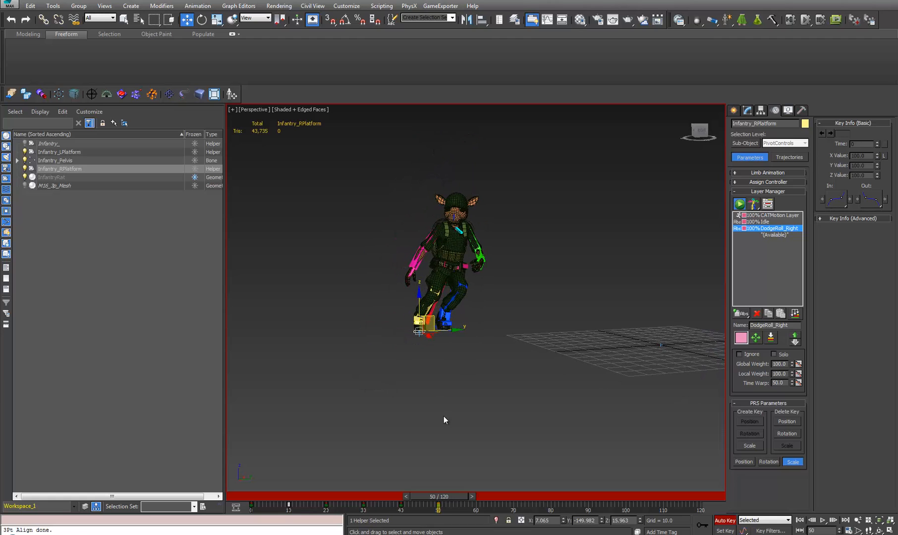
left_click_drag(446, 496, 241, 453)
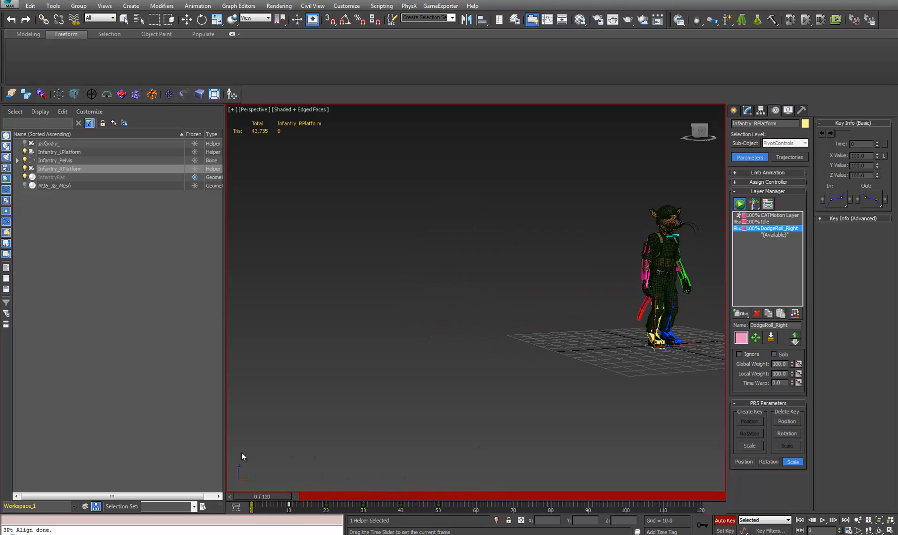
key("w")
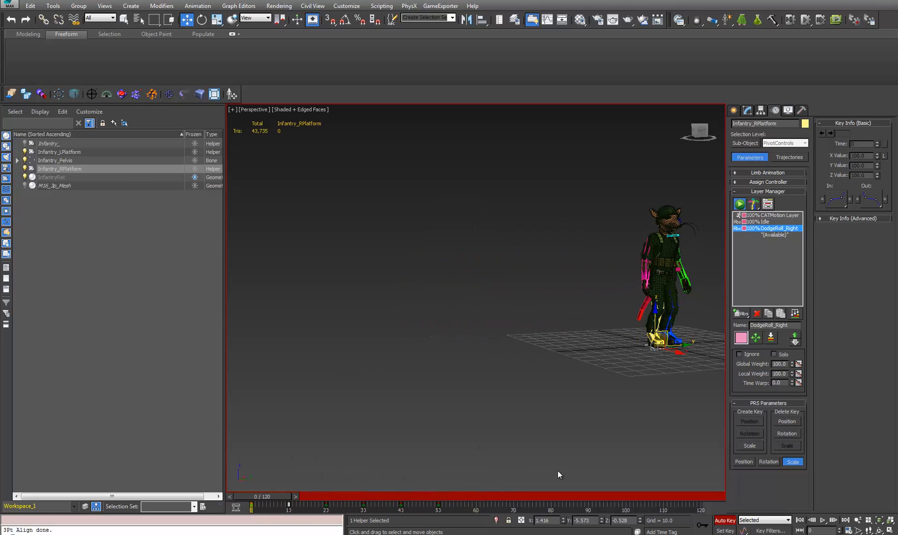
Turn off Auto Key and enlarge the home grid's Perspective View Grid Extent to 30 in Grid and Snap Settings
left_click(717, 521)
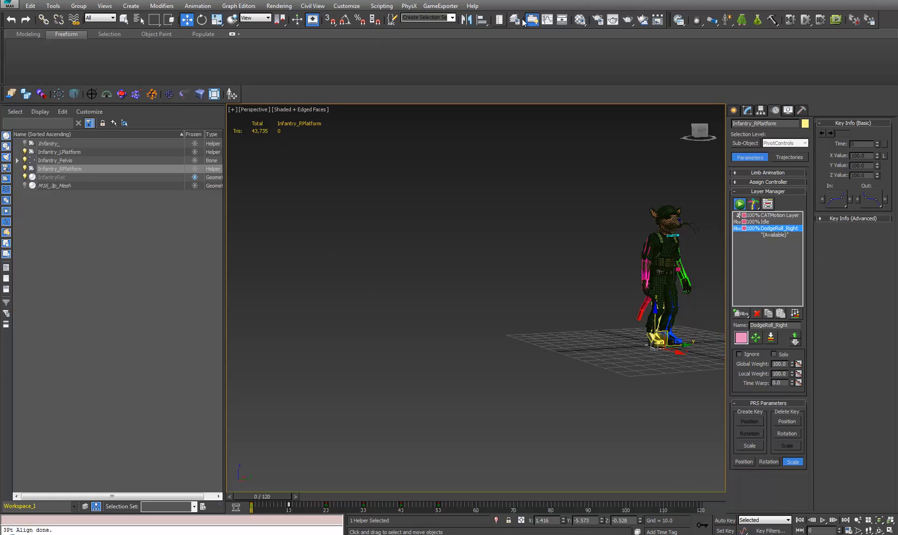
right_click(335, 20)
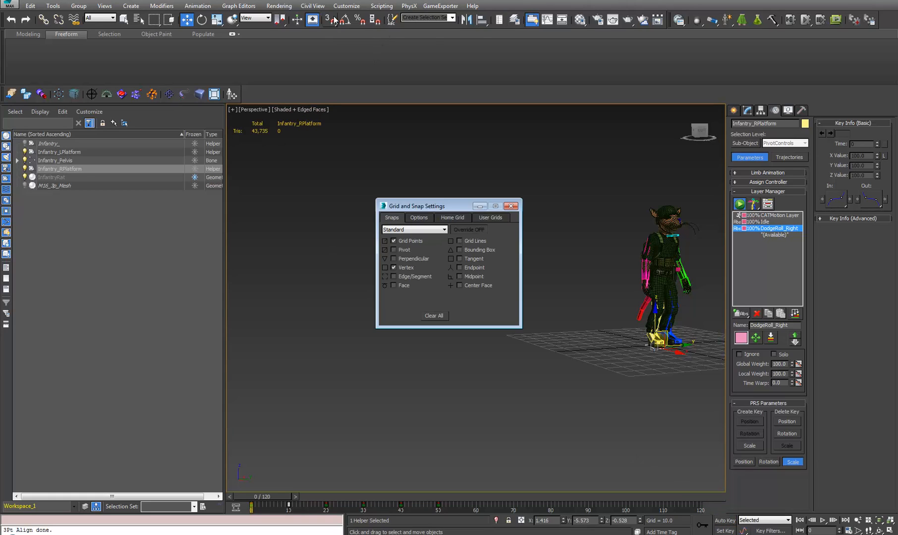
left_click(463, 218)
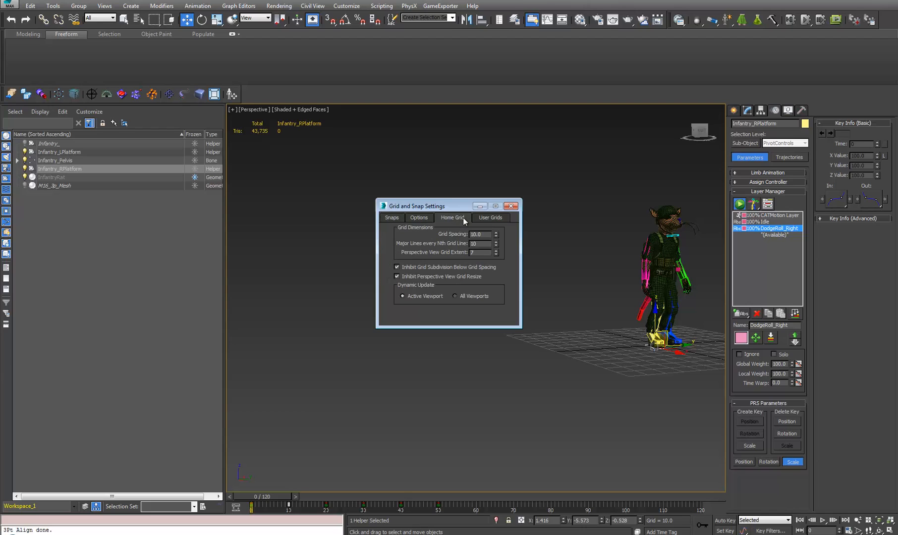
left_click(496, 250)
left_click_drag(498, 252, 498, 254)
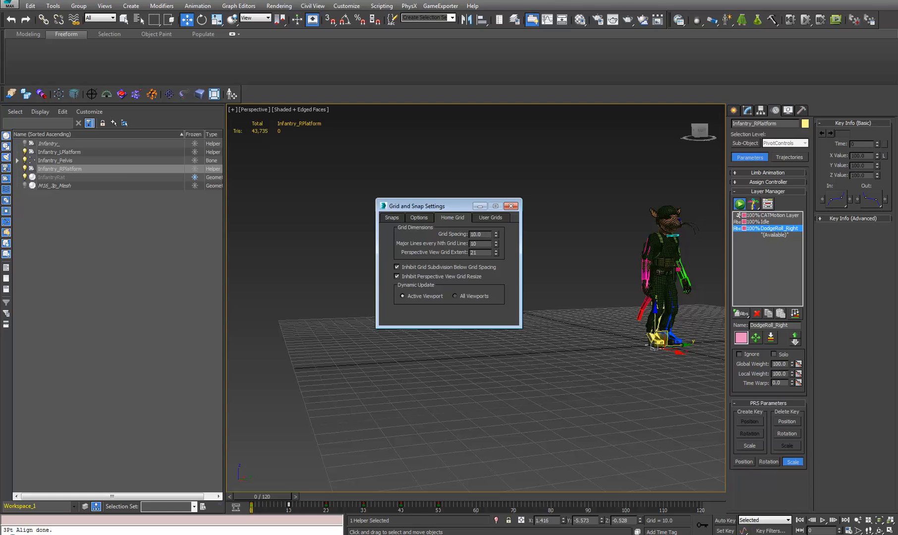
left_click(654, 346)
left_click_drag(451, 211, 489, 187)
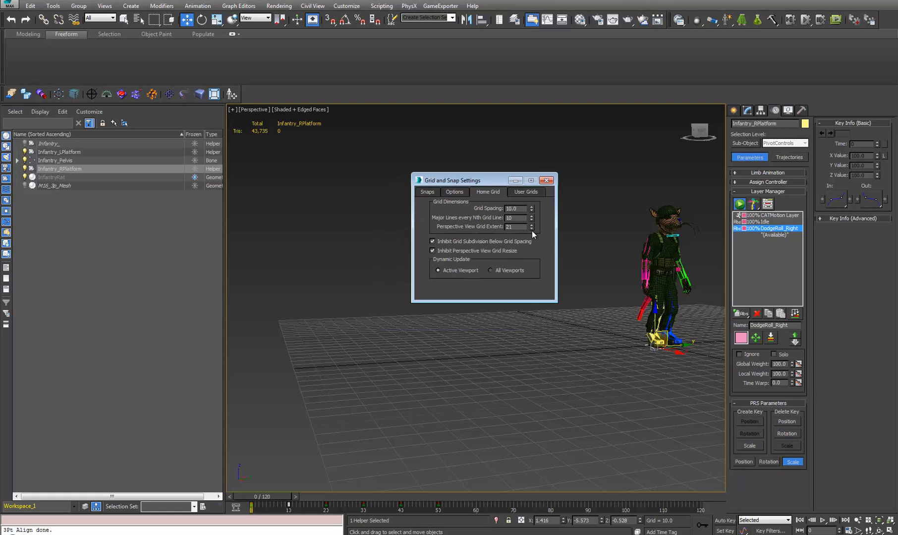
mouse_move(532, 227)
left_mouse_down()
mouse_move(531, 235)
mouse_move(529, 223)
left_mouse_up()
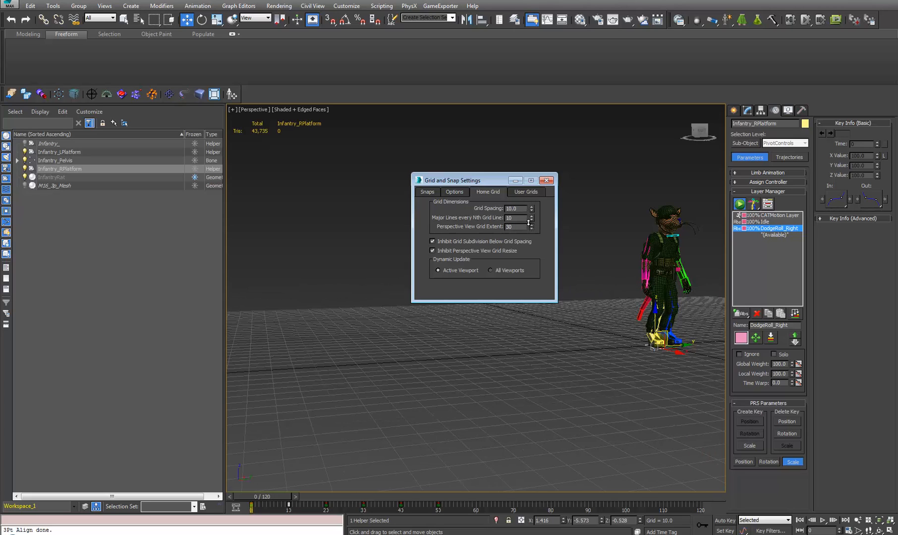
left_click(546, 181)
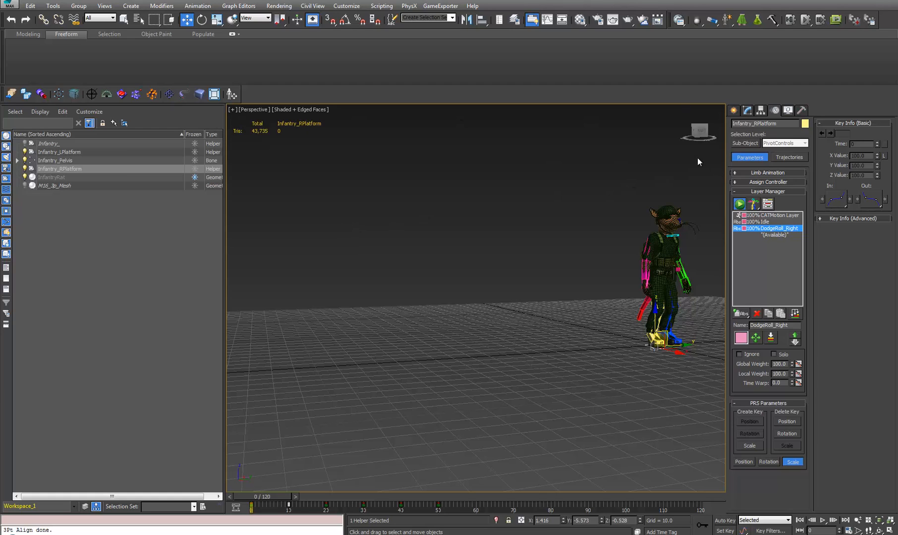
Create a plane about 587 long and 503 wide across the home grid as a floor beneath the character
left_click(735, 110)
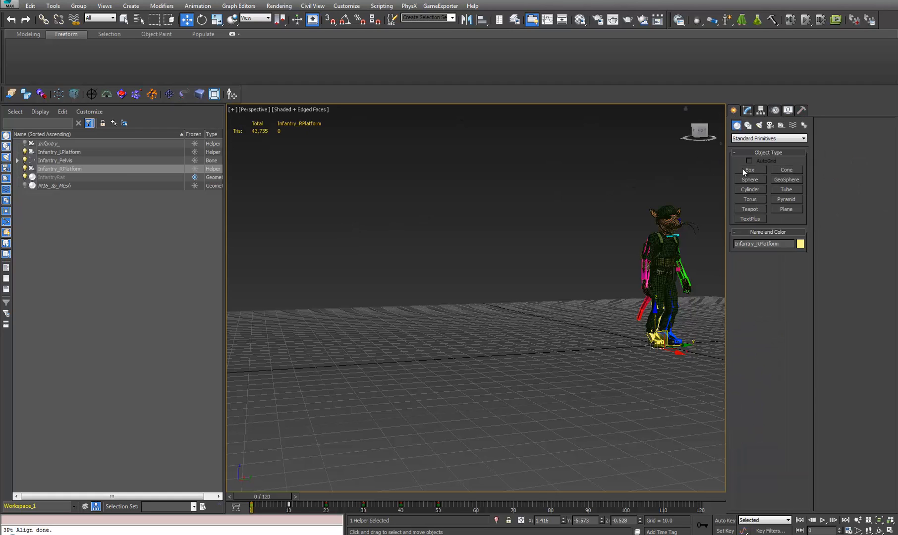
left_click(786, 212)
middle_click_drag(621, 307, 615, 347, "alt")
scroll(616, 348, "down", 4)
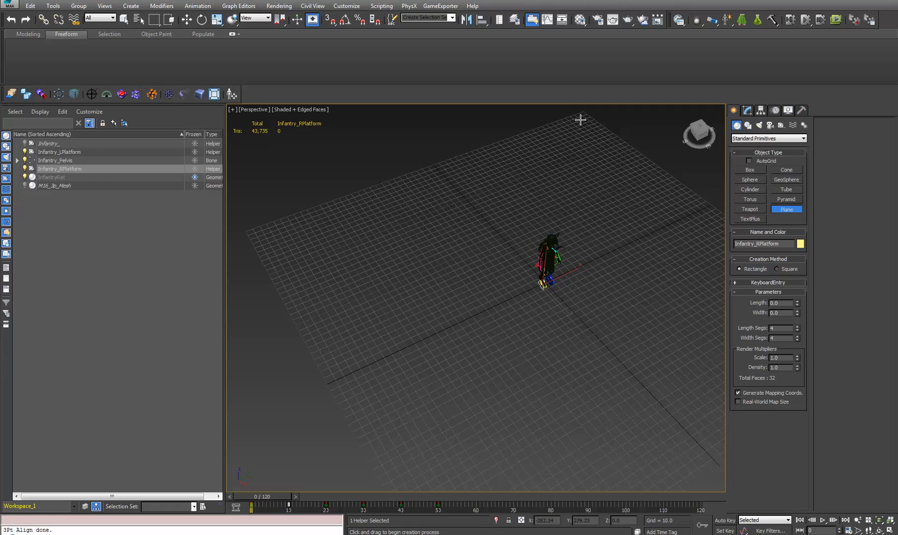
left_click_drag(585, 115, 423, 458)
scroll(429, 356, "down", 3)
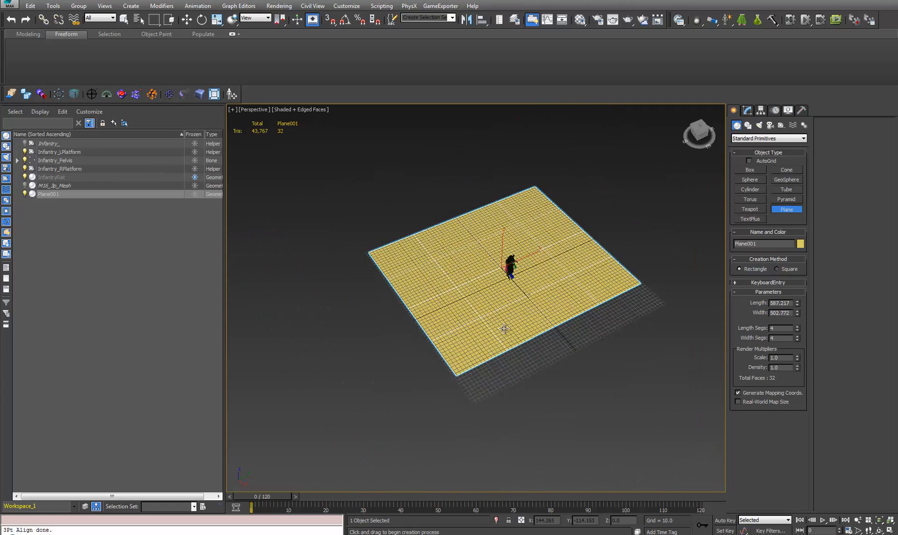
Change the floor plane's object color to the dark grey custom color
left_click(802, 243)
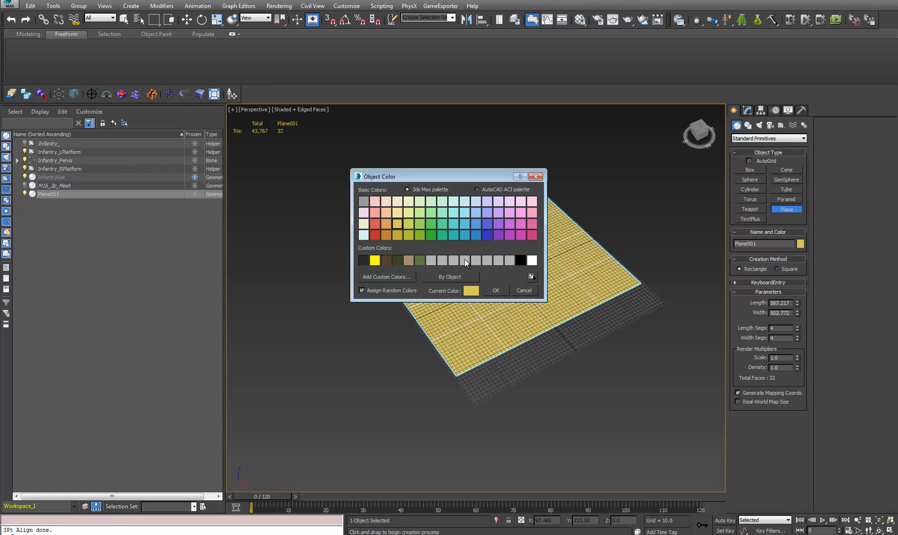
left_click(433, 262)
left_click(368, 261)
left_click(496, 291)
Reduce the floor plane's length and width segments to the minimum of 1 each
middle_click_drag(488, 294, 499, 315)
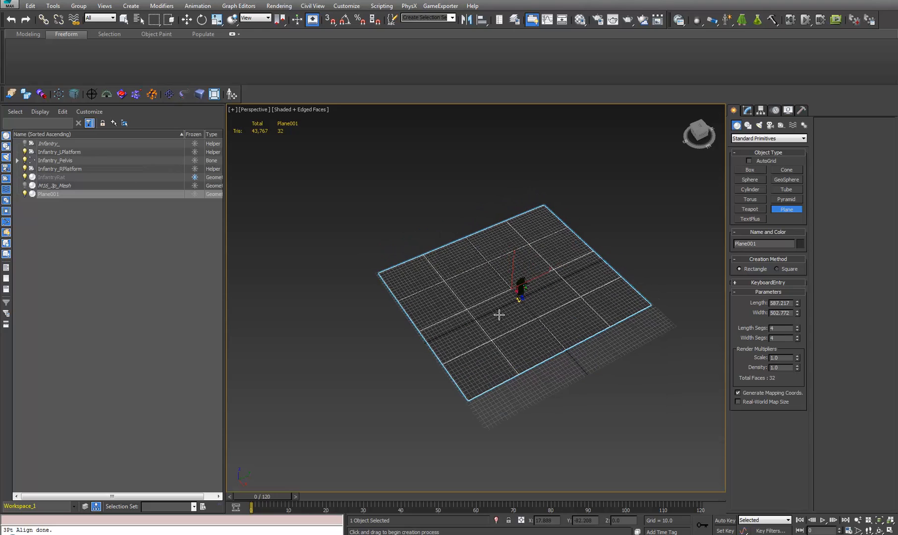
right_click(799, 328)
right_click(798, 338)
middle_click_drag(657, 343, 659, 334)
Move the floor plane to the world origin at X 0 and Y 0, and hide the home grid
key("w")
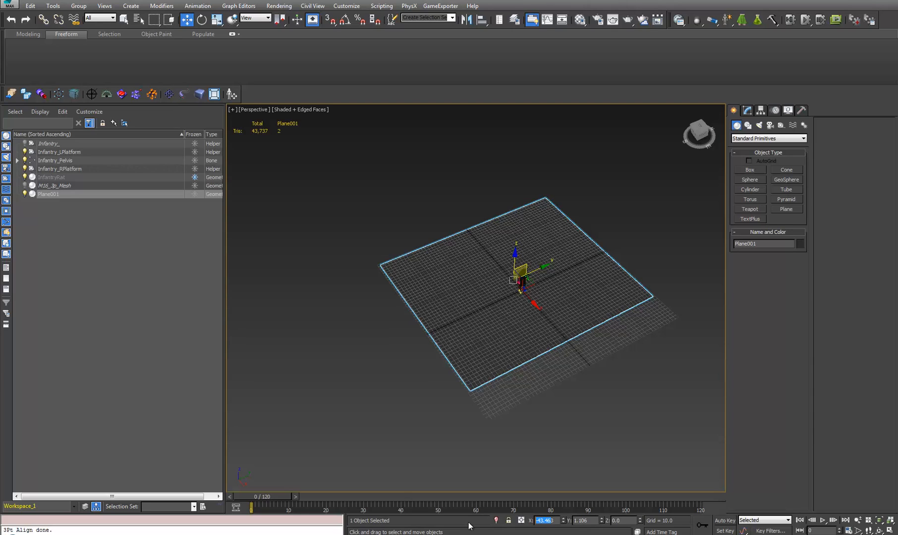
key("Tab")
type("0")
key("Tab")
type("0")
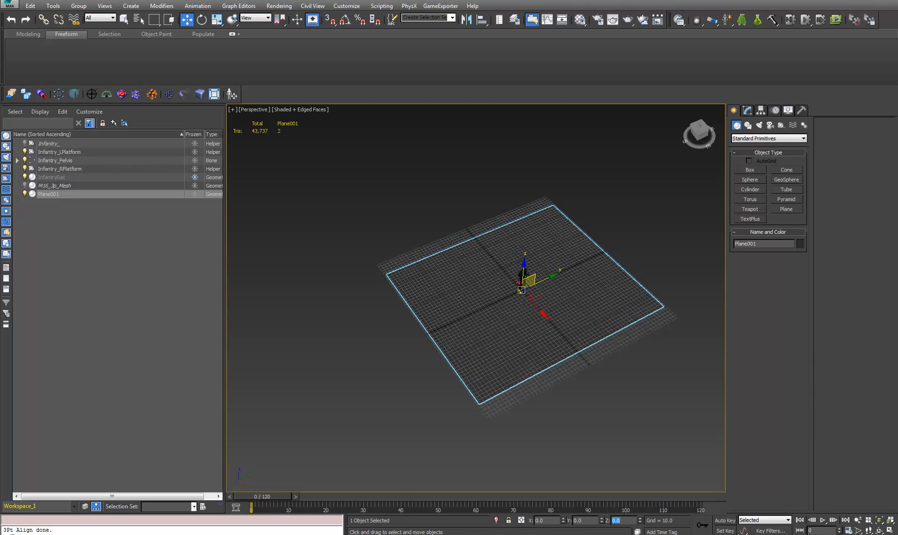
middle_click_drag(555, 313, 548, 311)
key("g")
key("z")
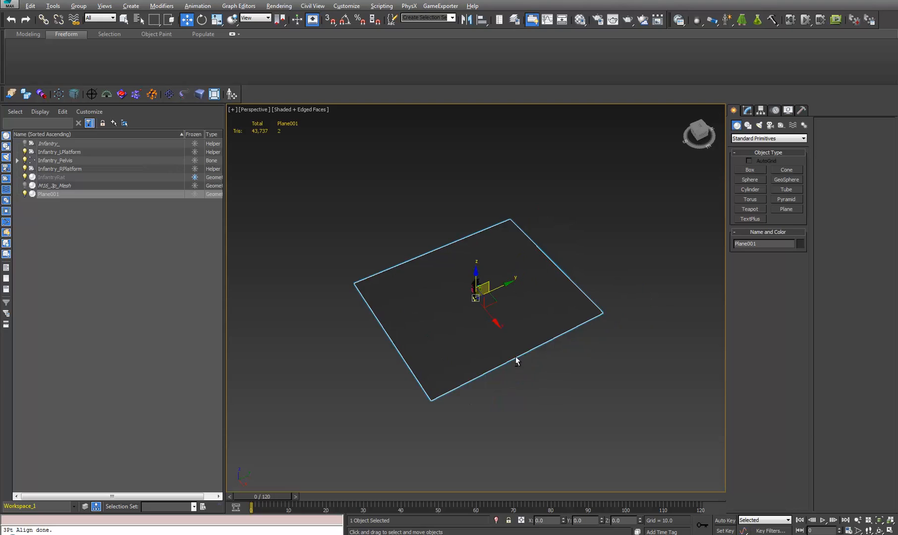
Try toggling the floor plane's frozen state and check its display options in Object Properties
middle_click_drag(516, 361, 489, 363, "alt")
scroll(483, 316, "up", 10)
left_click(196, 194)
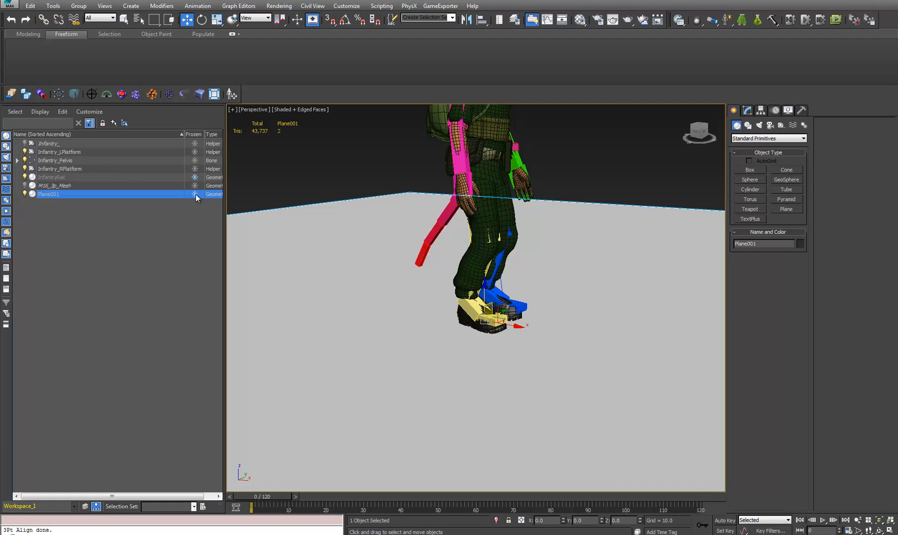
left_click(195, 194)
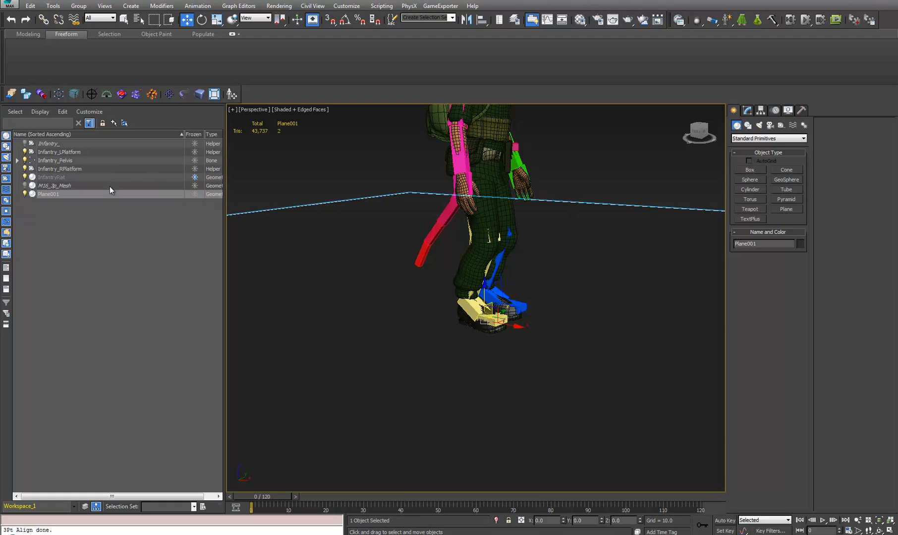
left_click(196, 195)
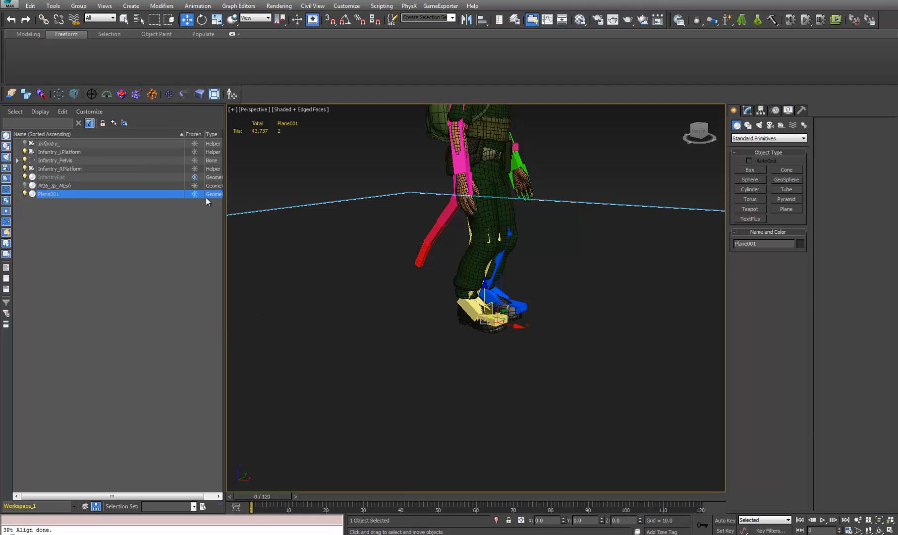
right_click(358, 221)
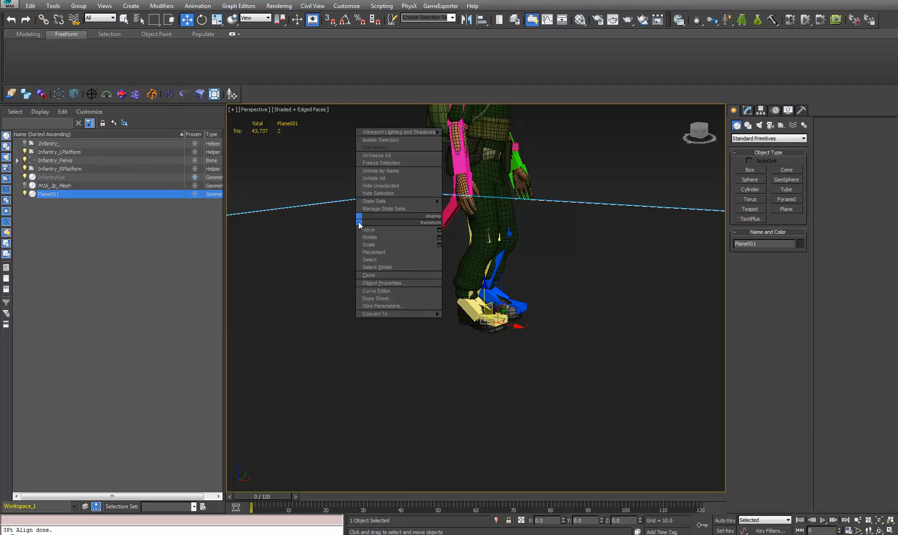
left_click(397, 284)
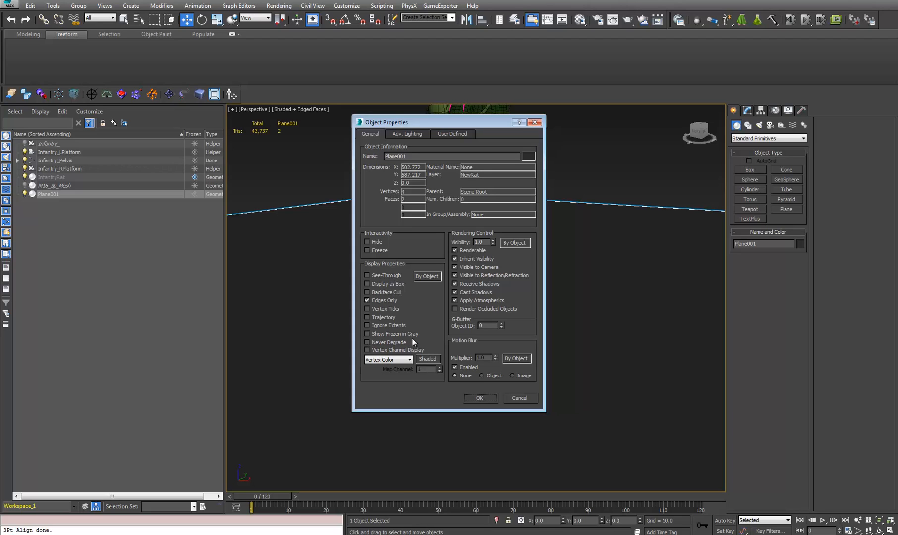
left_click(511, 398)
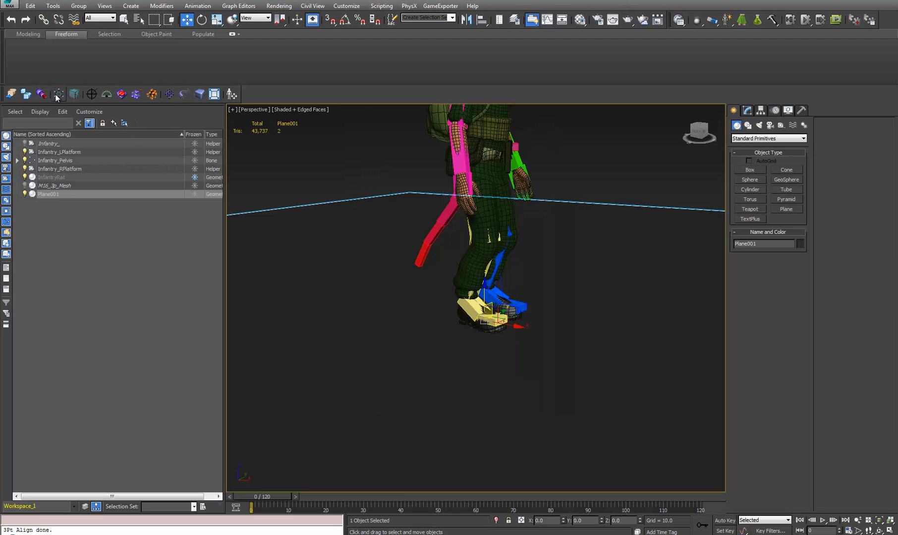
Freeze the floor plane and clear the selection
left_click(196, 195)
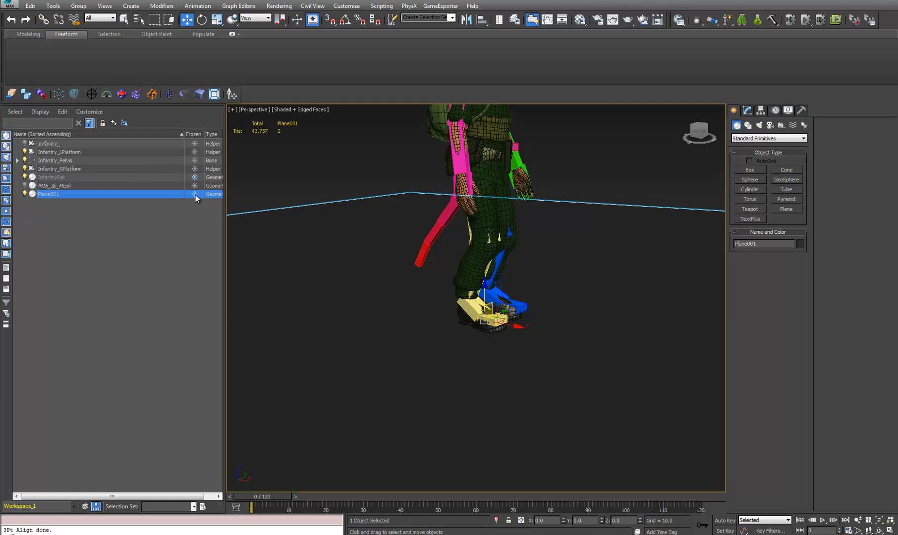
scroll(415, 318, "down", 5)
left_click(563, 250)
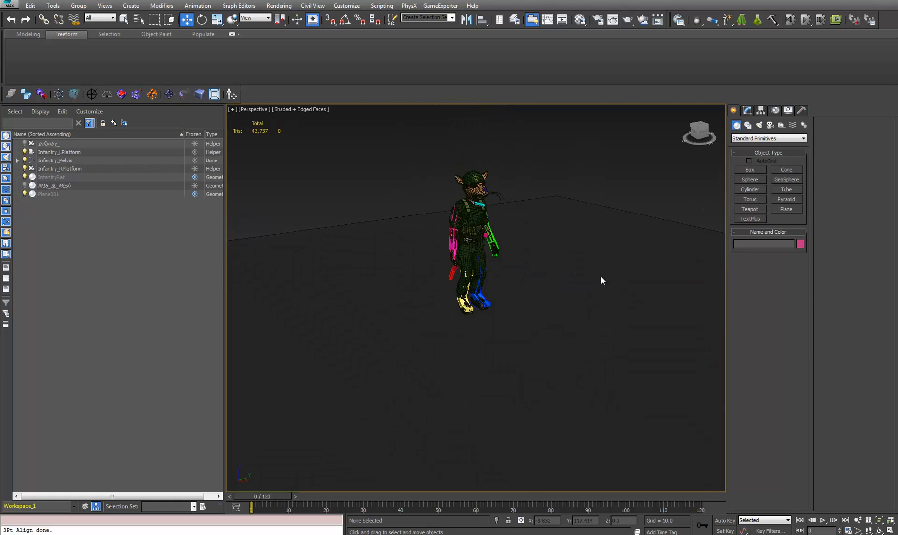
Go to frame 50 and select both foot platforms together with the pelvis
middle_click_drag(601, 277, 525, 279, "alt")
left_click_drag(275, 497, 431, 497)
middle_click_drag(399, 432, 574, 410)
scroll(408, 315, "up", 3)
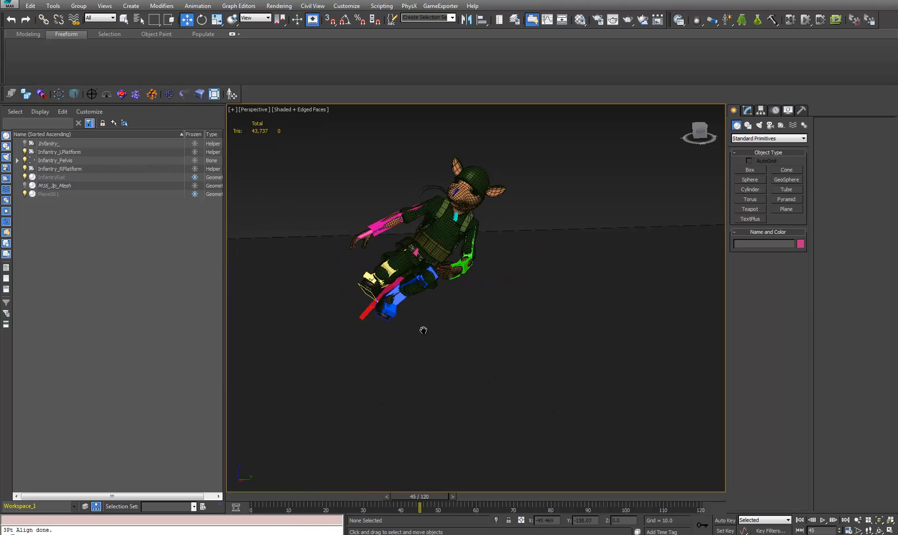
middle_click_drag(423, 330, 476, 331)
left_click_drag(432, 496, 455, 498)
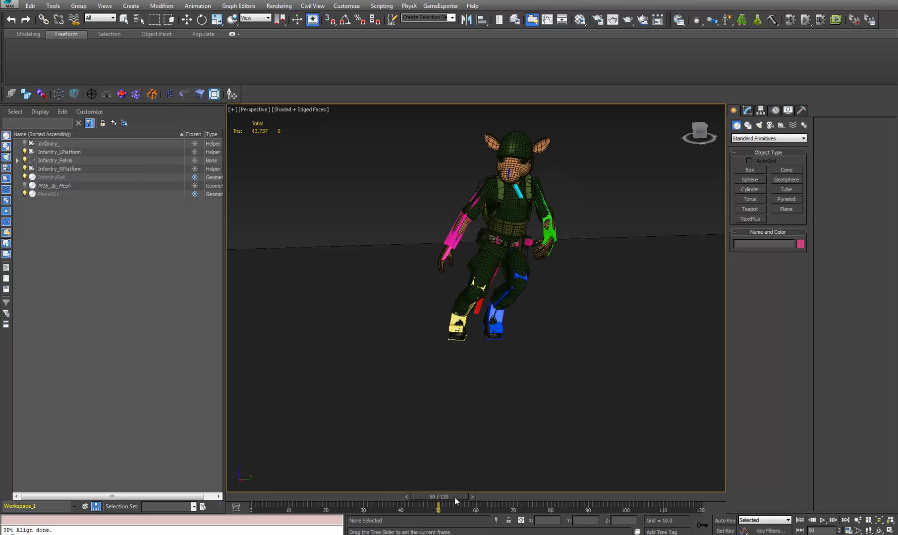
left_click(460, 340)
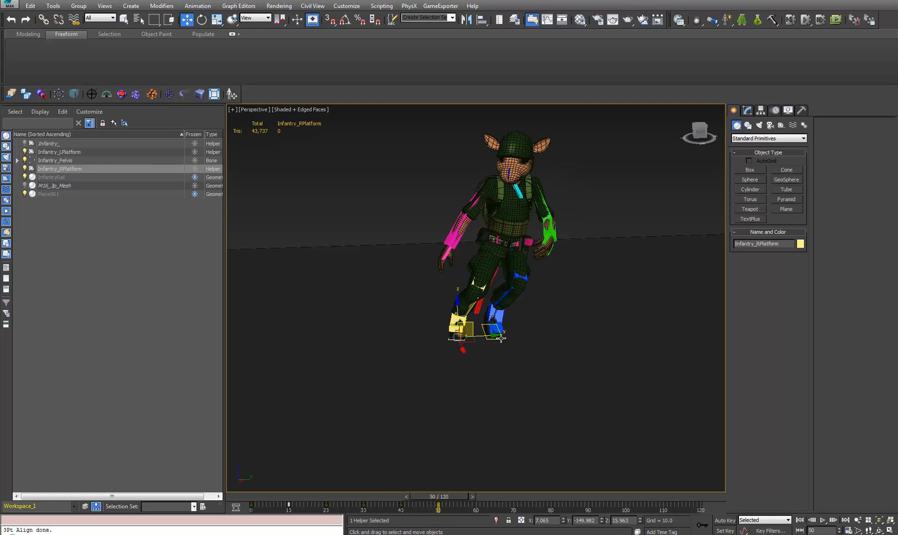
left_click(498, 335, "ctrl")
left_click(486, 265, "ctrl")
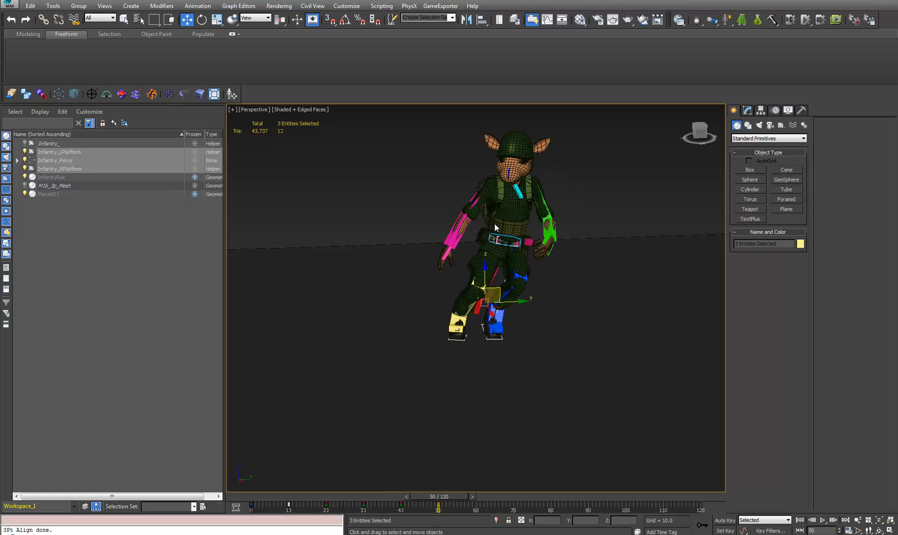
Try to lower the selected pelvis and foot platforms to the floor with Auto Key off and shift them sideways, and undo the moves
left_click(486, 265)
key("ctrl+z")
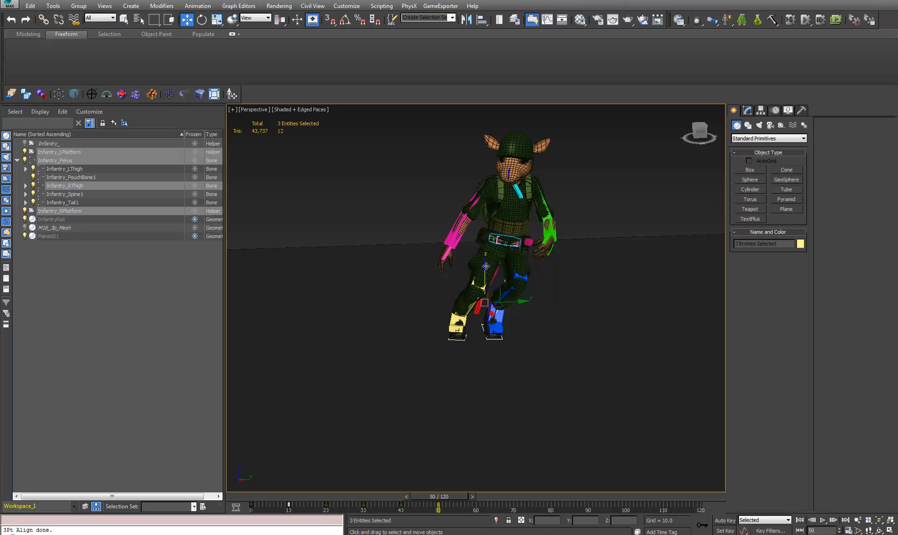
left_click_drag(485, 268, 485, 312)
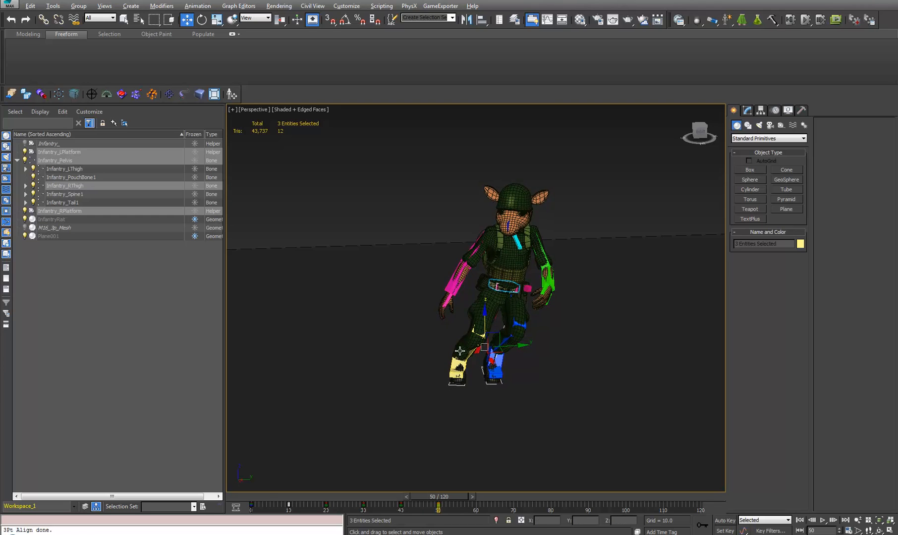
middle_click_drag(461, 351, 470, 353, "alt")
left_click_drag(452, 500, 453, 478)
key("w")
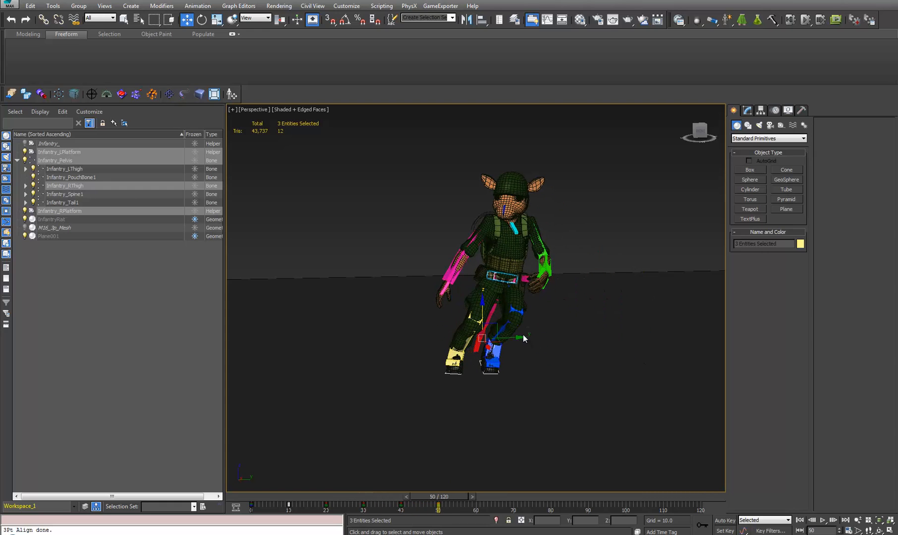
left_click_drag(524, 336, 456, 339)
right_click(456, 339)
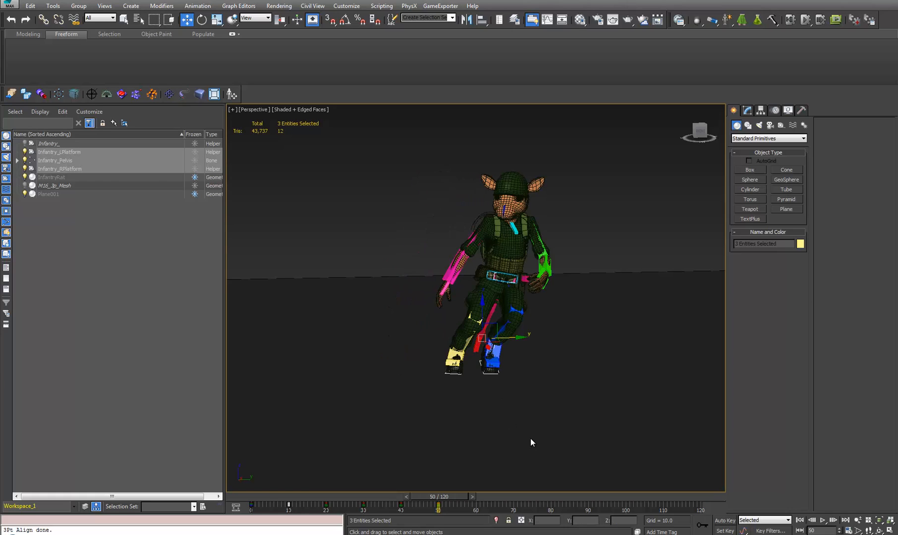
key("ctrl+z")
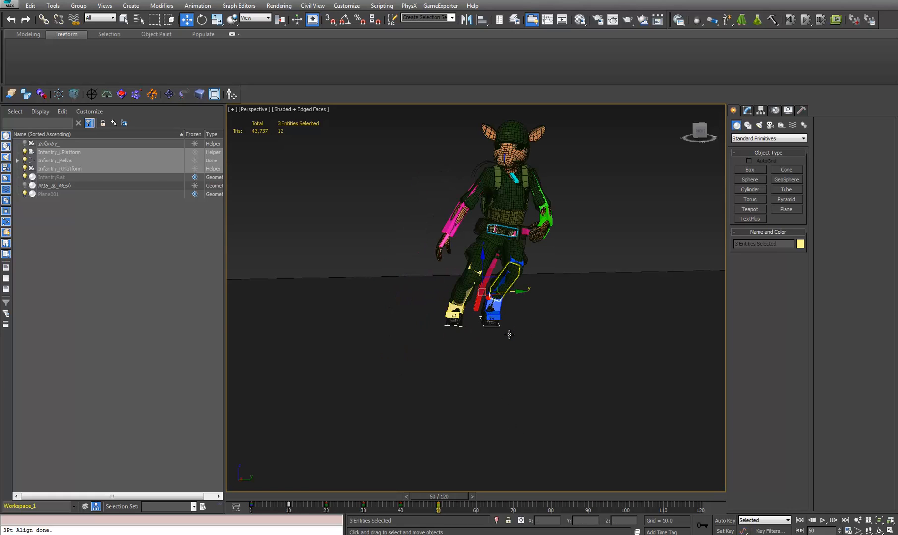
With Auto Key on, lower the pelvis and both foot platforms onto the floor plane at frame 50, and compare with frame 0
left_click(732, 522)
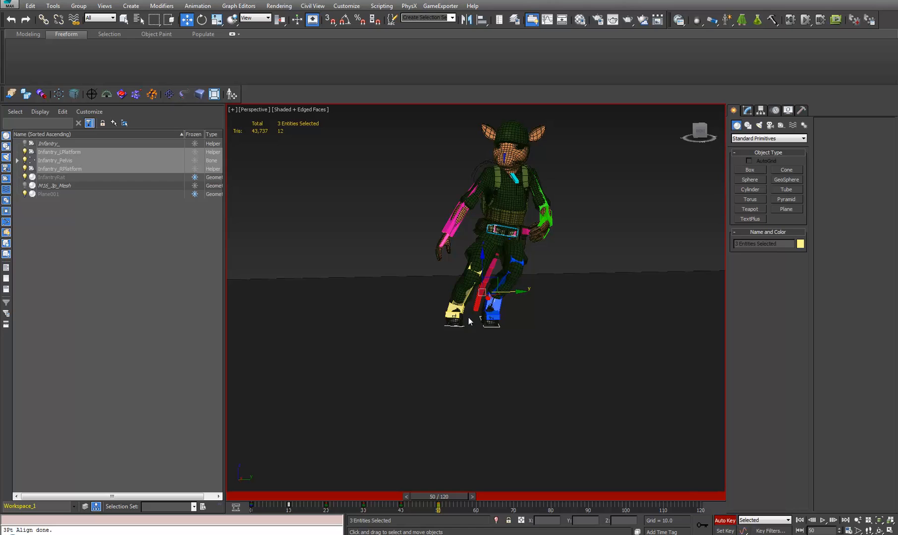
left_click_drag(482, 261, 472, 307)
left_click_drag(457, 499, 248, 497)
middle_click_drag(144, 369, 506, 352)
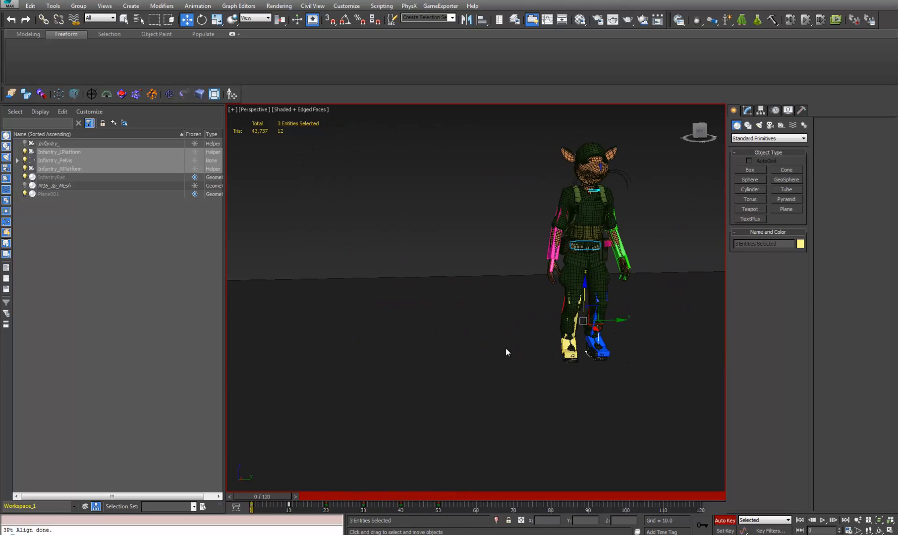
left_click_drag(258, 498, 428, 495)
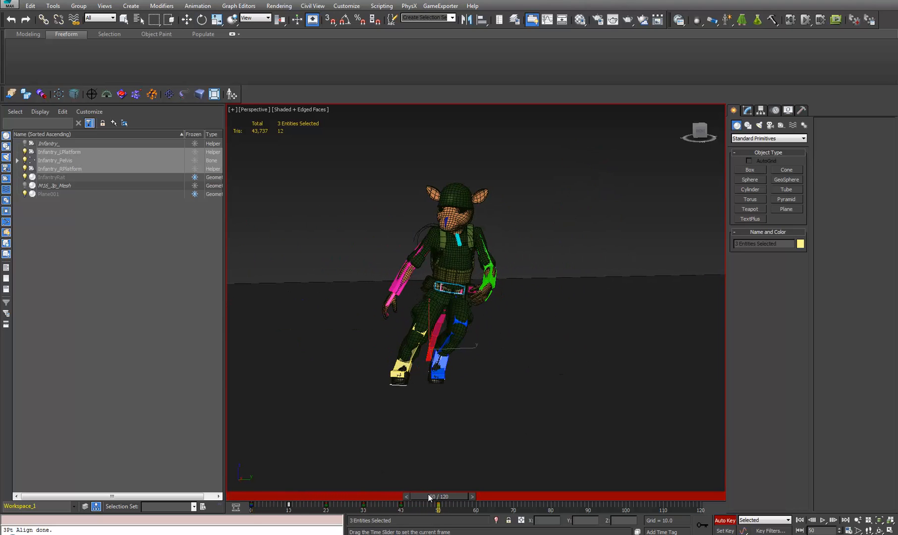
Shift the pelvis and both foot platforms sideways along Y at frame 50, scrubbing the timeline to check the travel
key("w")
middle_click_drag(445, 436, 540, 434)
left_click_drag(555, 347, 443, 346)
middle_click_drag(499, 365, 431, 391)
scroll(449, 389, "down", 3)
scroll(449, 391, "down", 4)
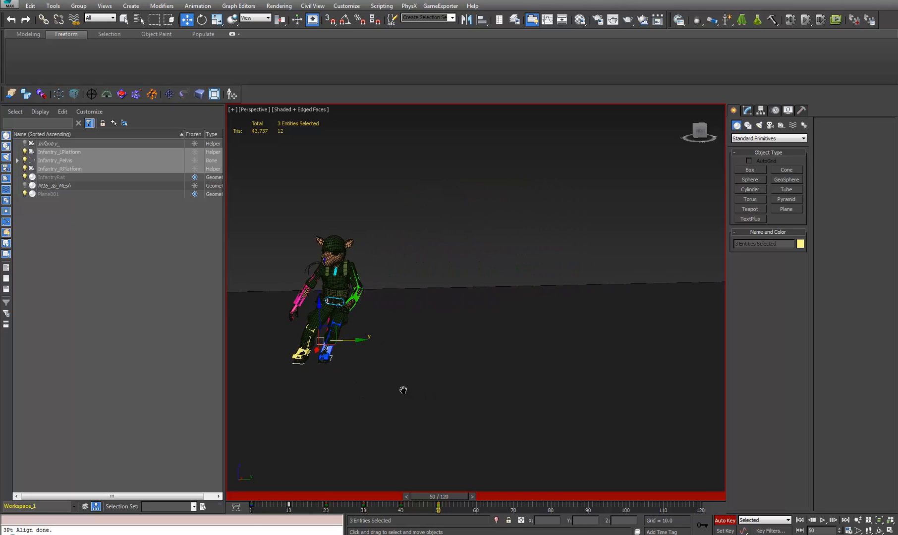
left_click_drag(446, 497, 446, 417)
key("w")
left_click_drag(410, 326, 430, 417)
left_click_drag(439, 498, 440, 469)
key("w")
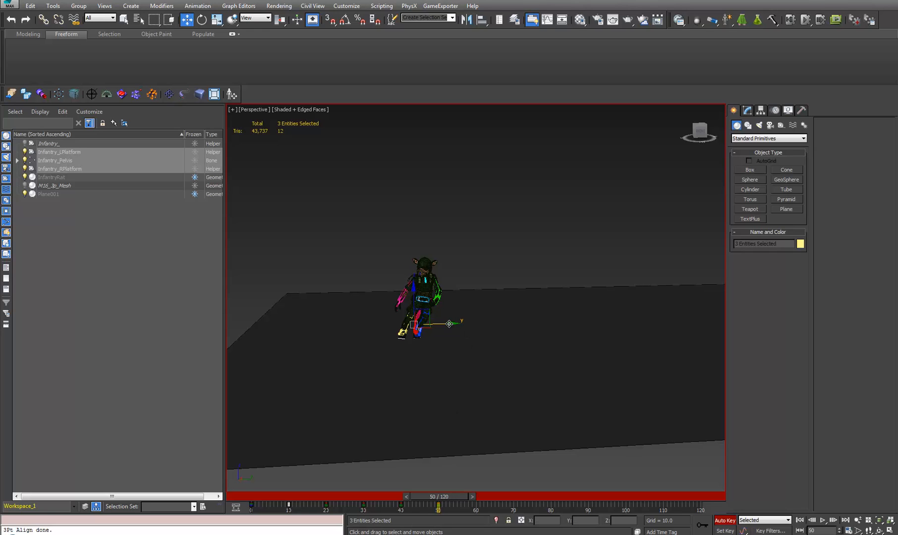
Go to frame 60, move the pelvis over the feet and rotate it into a more upright standing pose
left_click_drag(461, 497, 498, 464)
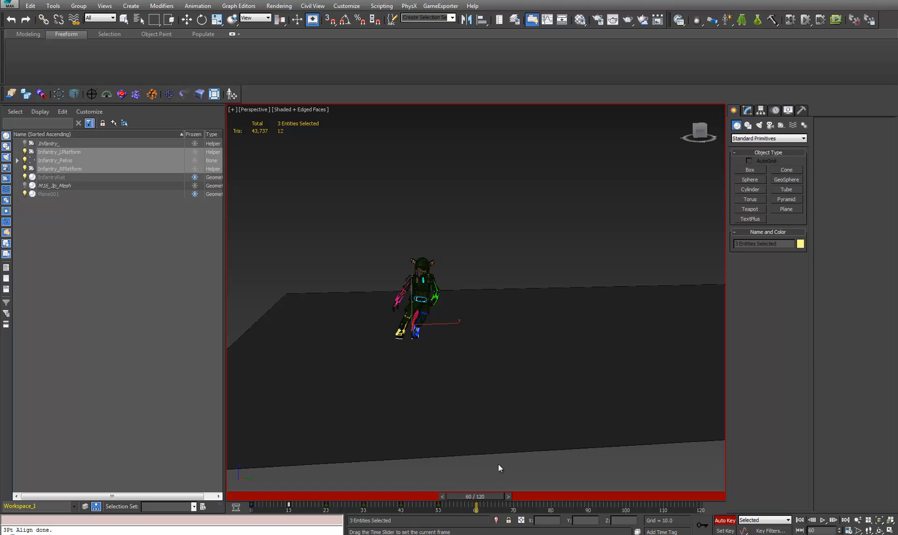
scroll(447, 368, "up", 4)
middle_click_drag(448, 417, 471, 334)
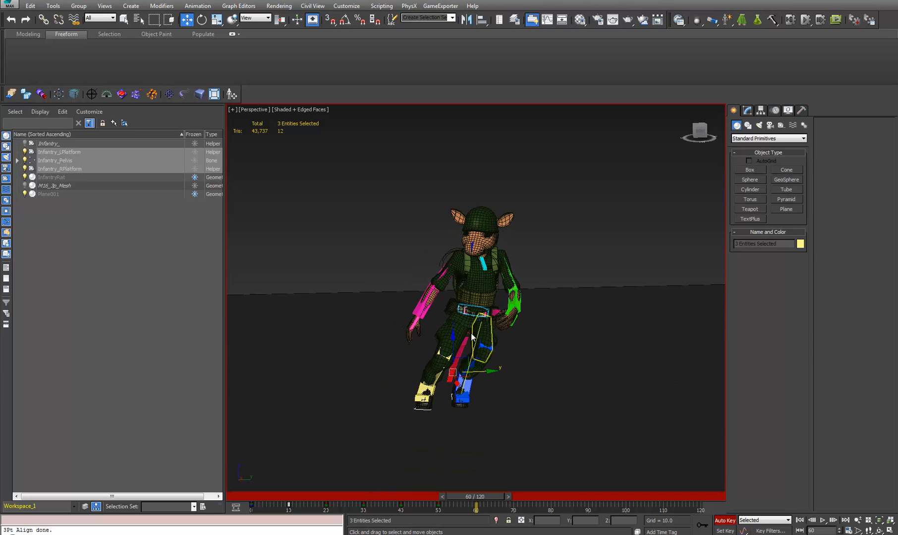
left_click(473, 312)
left_click_drag(480, 298, 453, 327)
key("e")
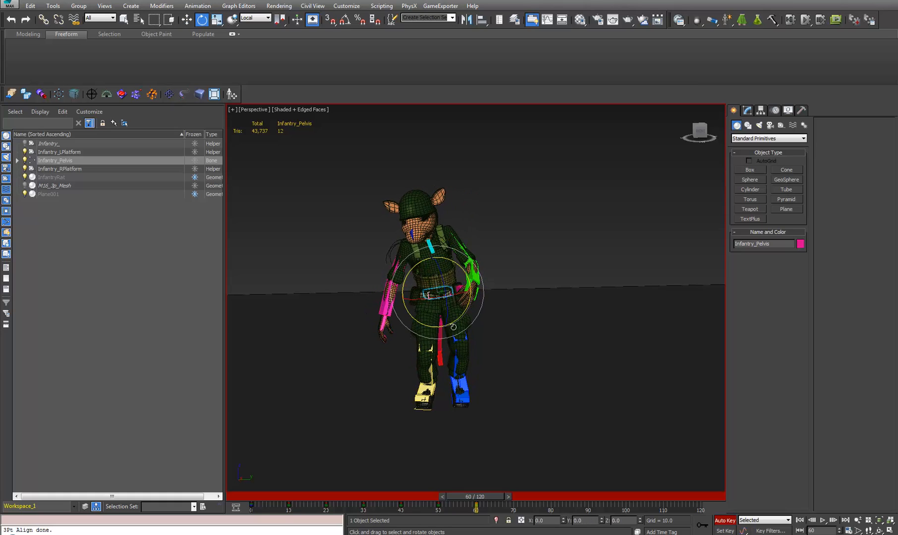
left_click_drag(453, 289, 440, 273)
middle_click_drag(429, 353, 482, 343)
left_click(484, 399)
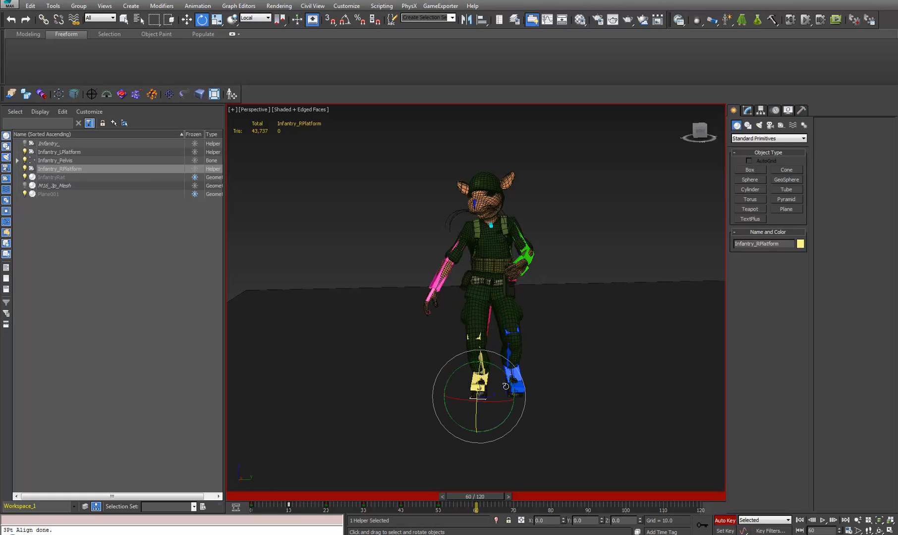
middle_click_drag(498, 439, 480, 392, "alt")
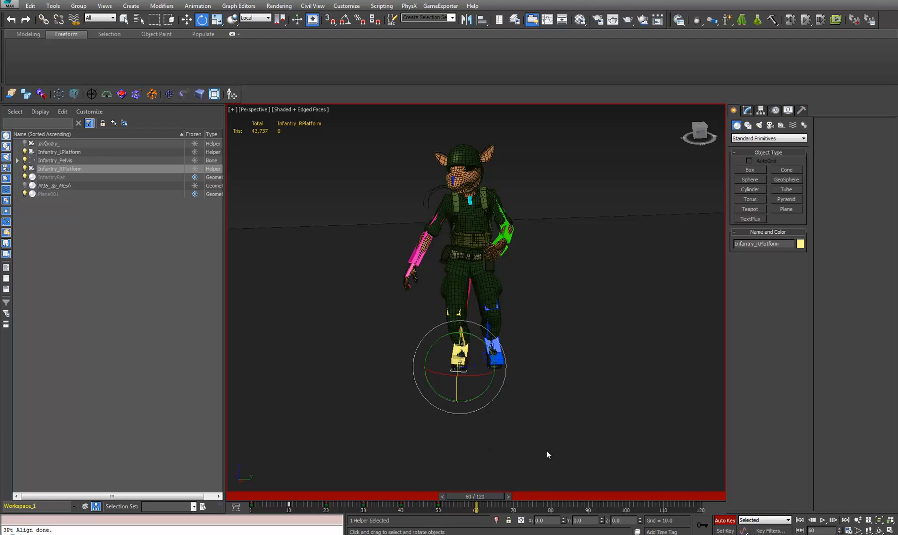
left_click(483, 357, "ctrl")
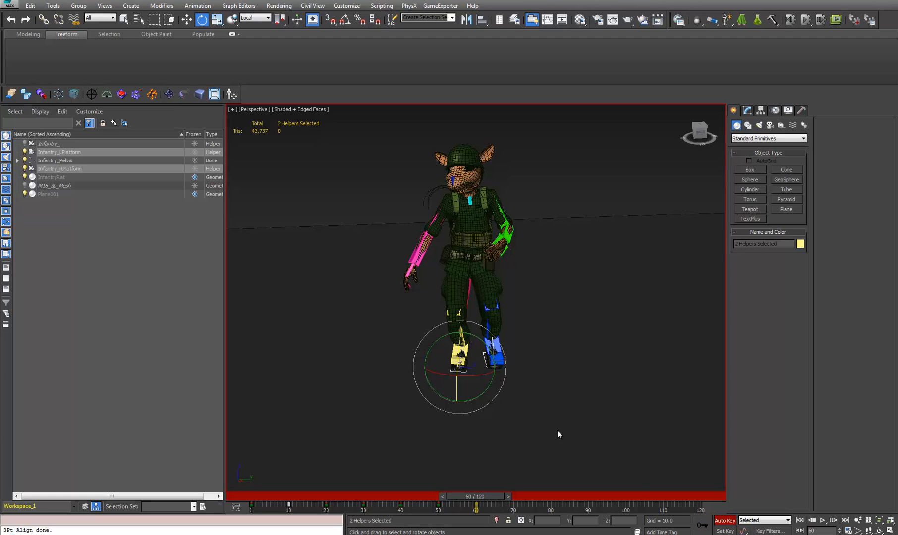
key("w")
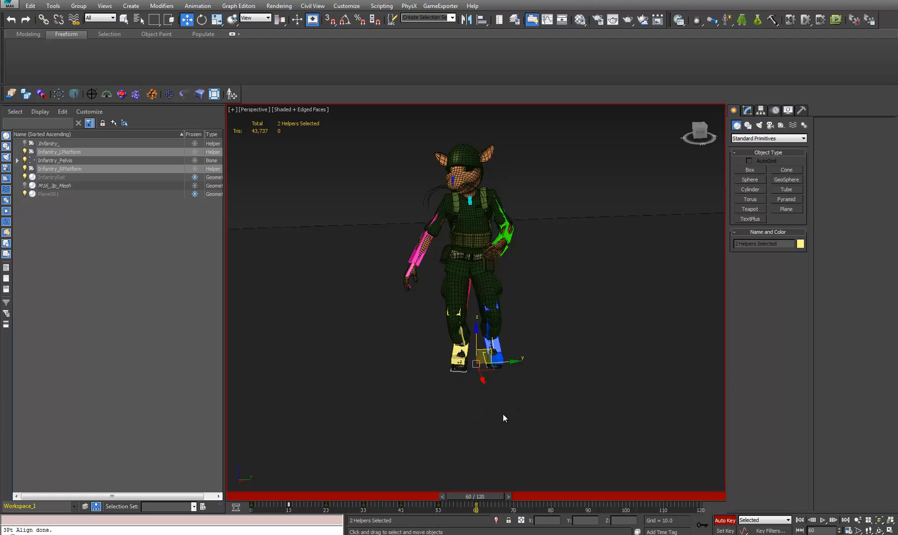
Select the pelvis, compare its position with frame 0, and set its Y position to -150 at frame 60
left_click(471, 255)
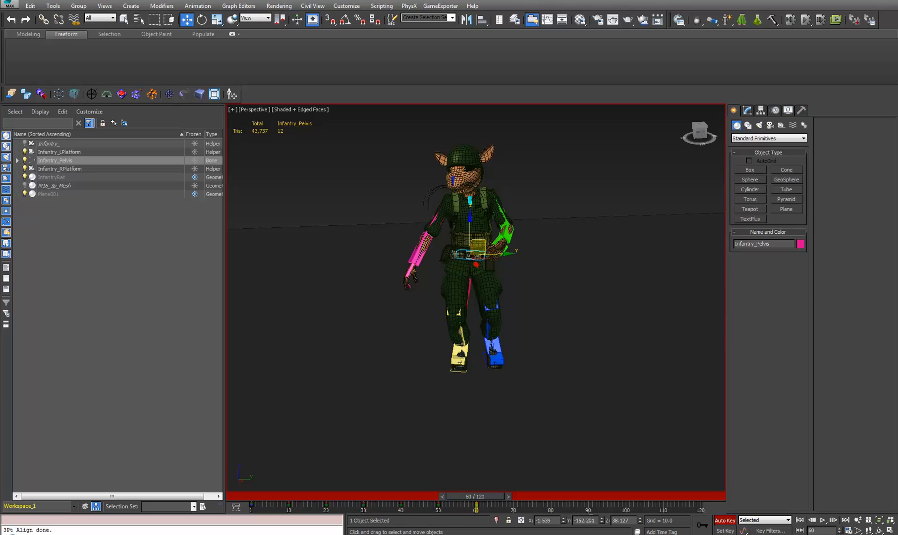
scroll(533, 454, "down", 3)
middle_click_drag(561, 450, 387, 438)
scroll(536, 432, "down", 3)
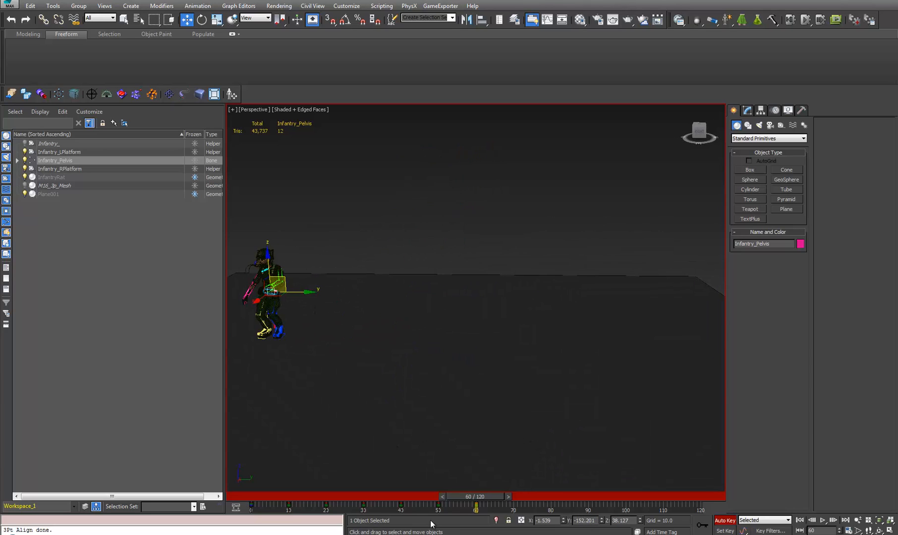
left_click(254, 498)
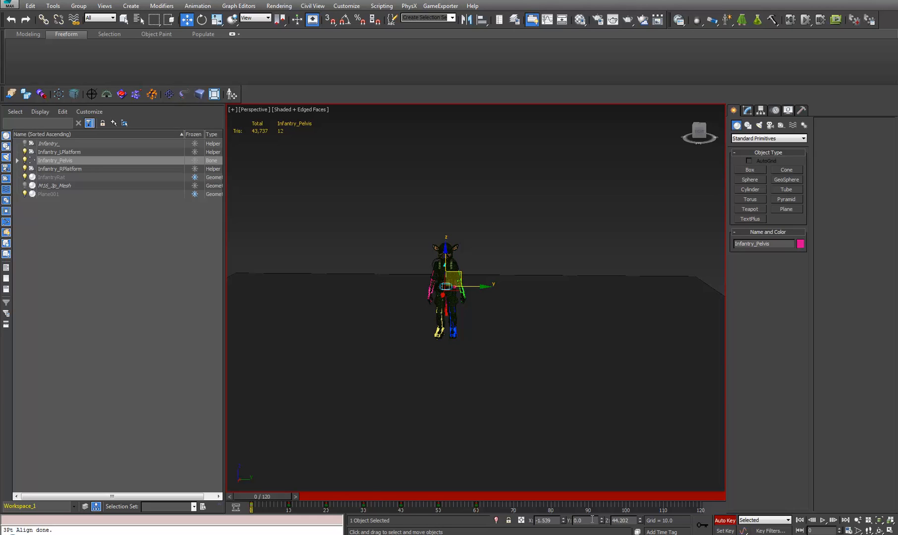
left_click(478, 500)
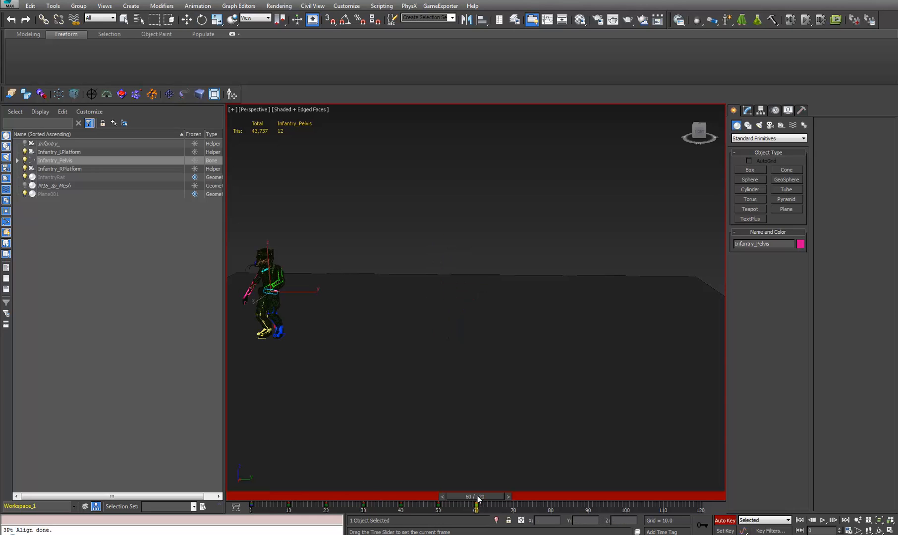
middle_click_drag(370, 407, 605, 417, "alt")
scroll(583, 372, "up", 3)
scroll(583, 372, "up", 5)
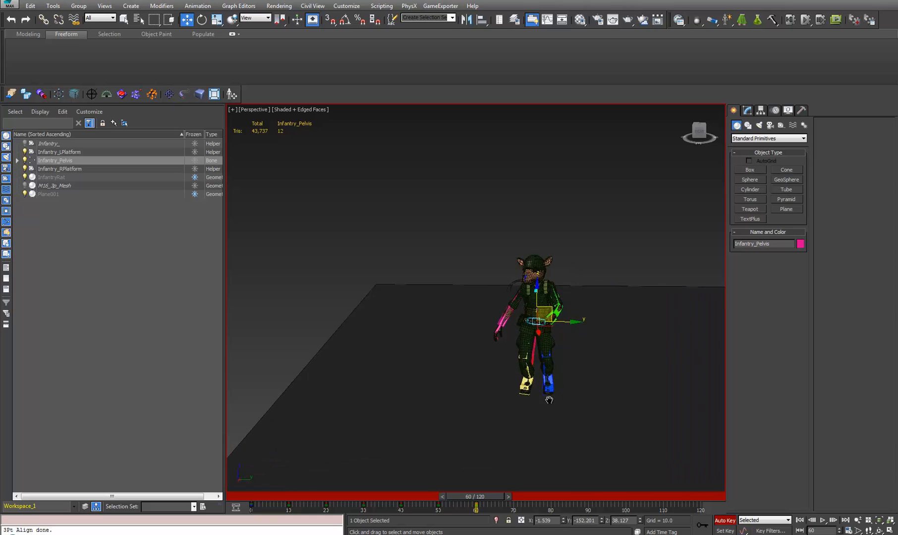
left_click_drag(595, 523, 572, 520)
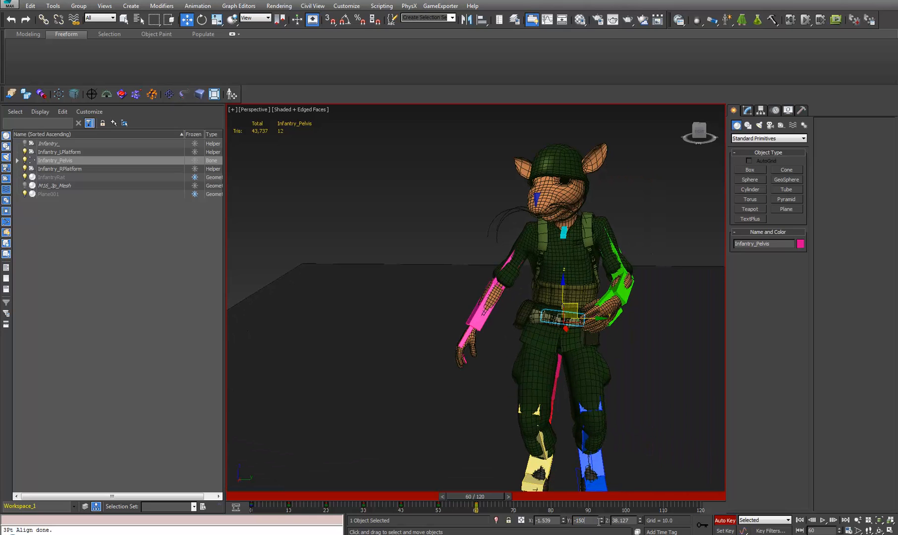
type("-150")
key("Return")
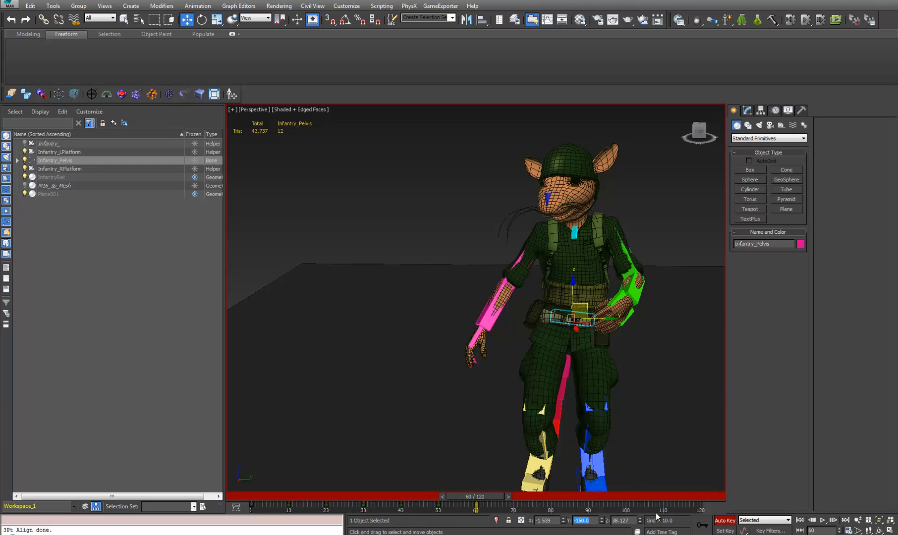
Match the pelvis height at frame 60 to frame 0 by setting its Z position to 44.202
middle_click_drag(573, 425, 522, 367)
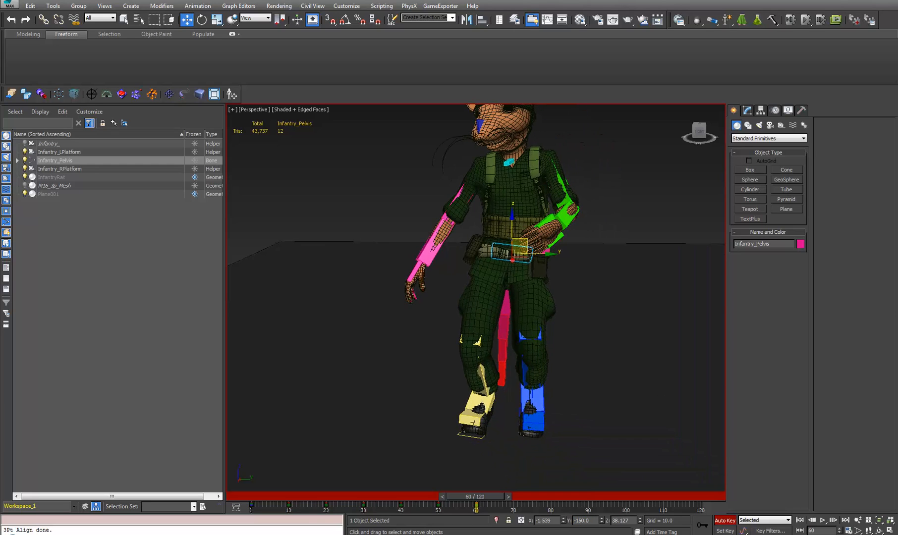
left_click(252, 501)
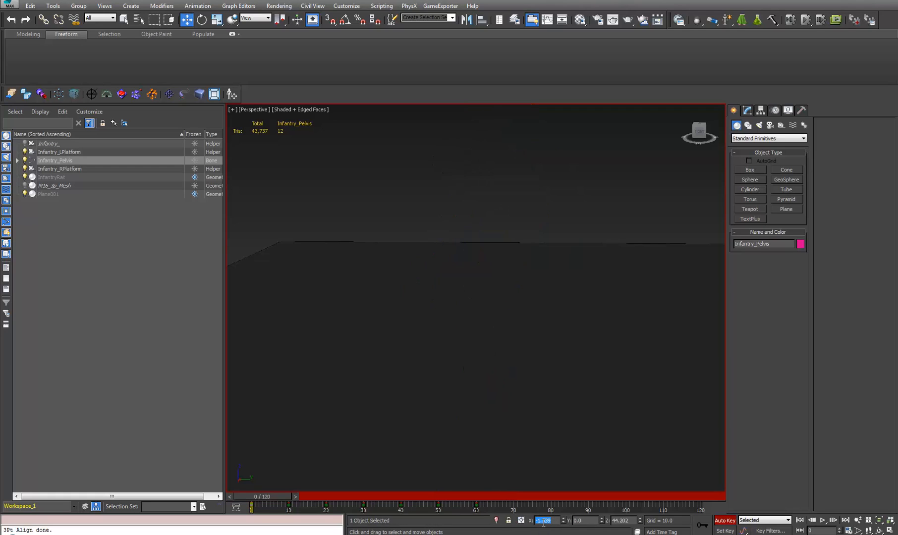
left_click(479, 499)
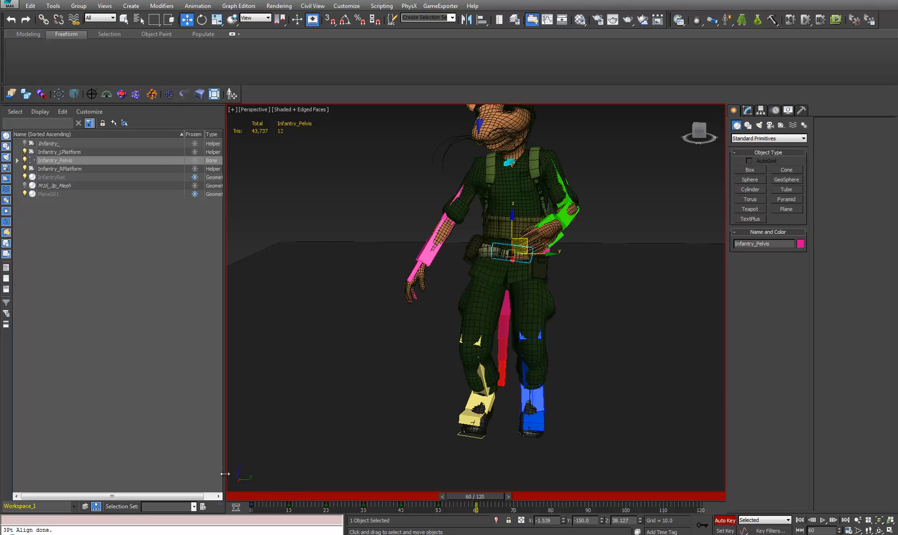
left_click(253, 498)
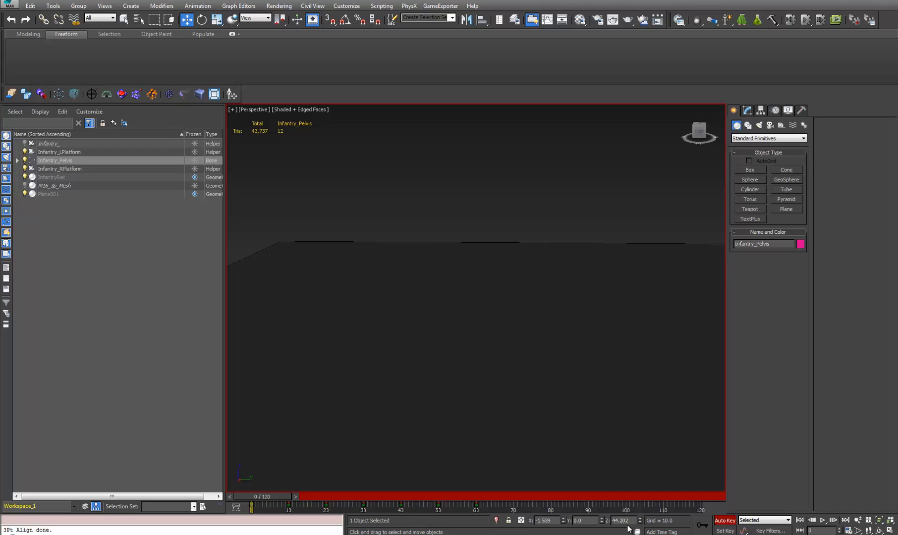
left_click(477, 498)
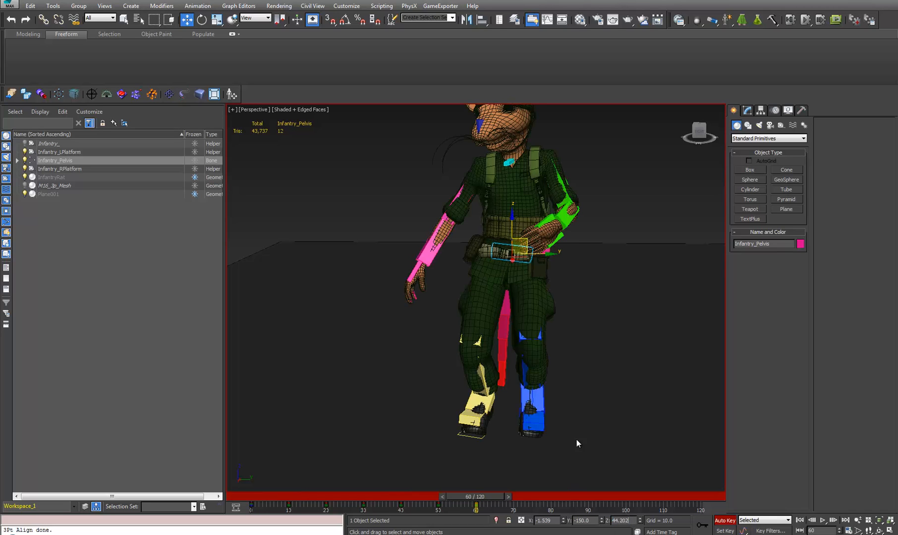
key("Return")
Copy the right foot platform's frame 0 key to frame 60 and set its Y position there to -155.573
middle_click_drag(571, 355, 554, 387, "alt")
scroll(540, 404, "down", 3)
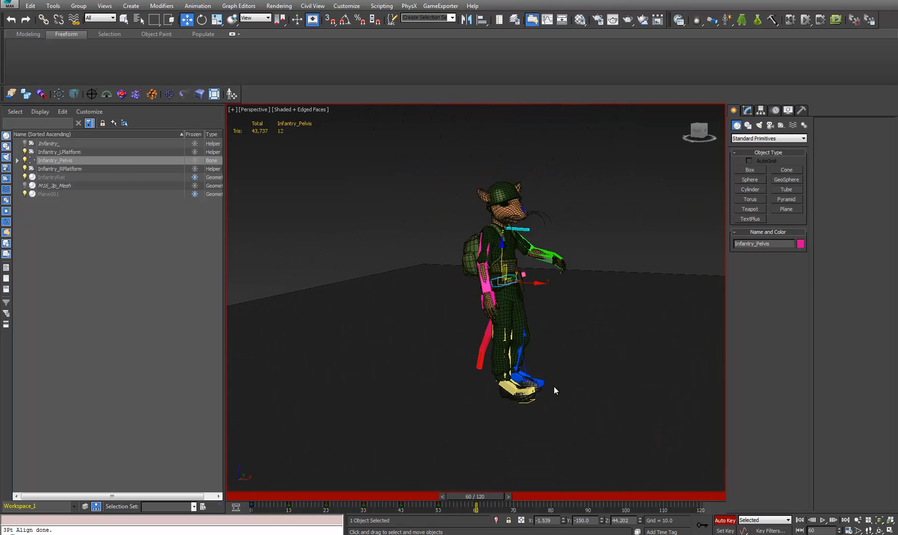
scroll(573, 281, "up", 2)
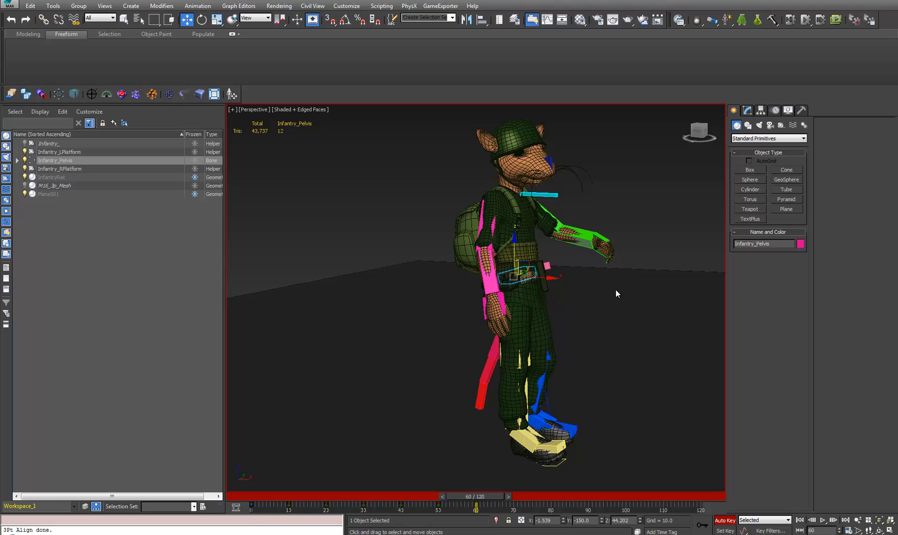
middle_click_drag(426, 396, 411, 322, "alt")
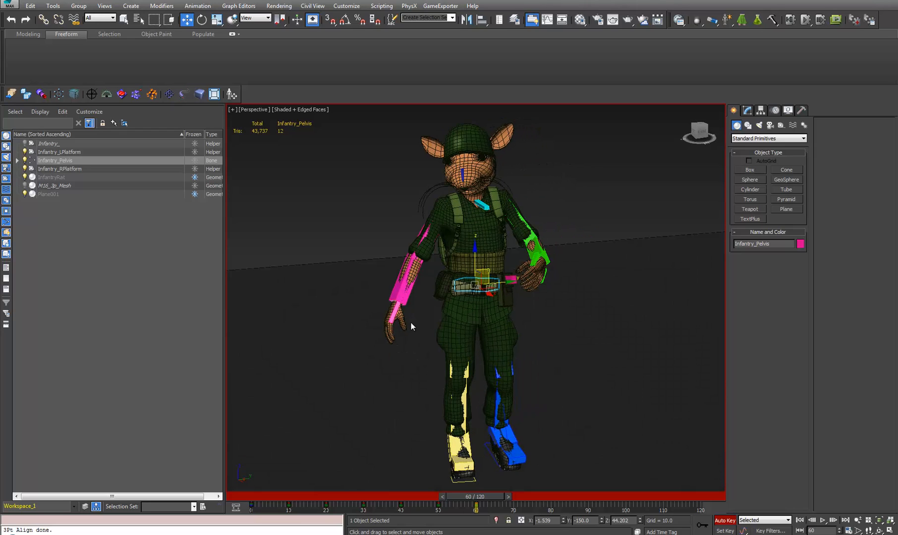
middle_click_drag(426, 385, 416, 356)
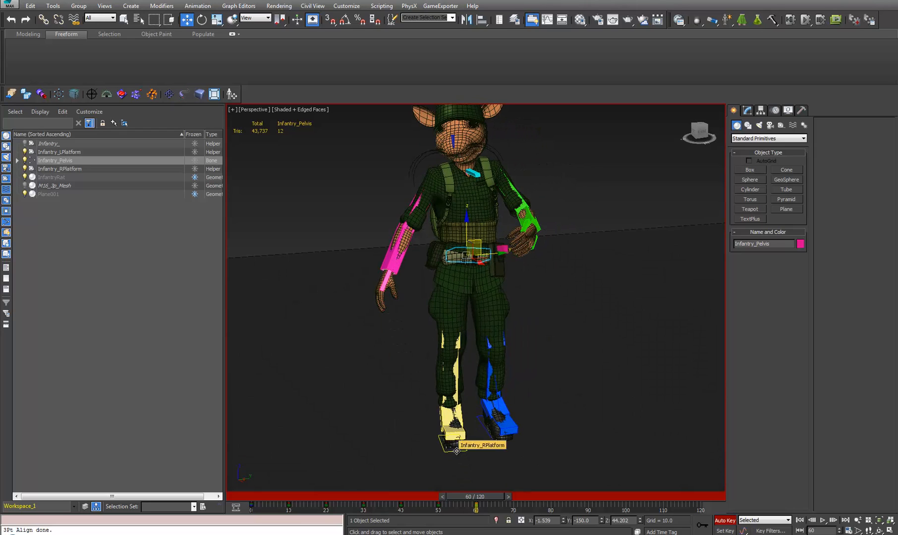
left_click(456, 451)
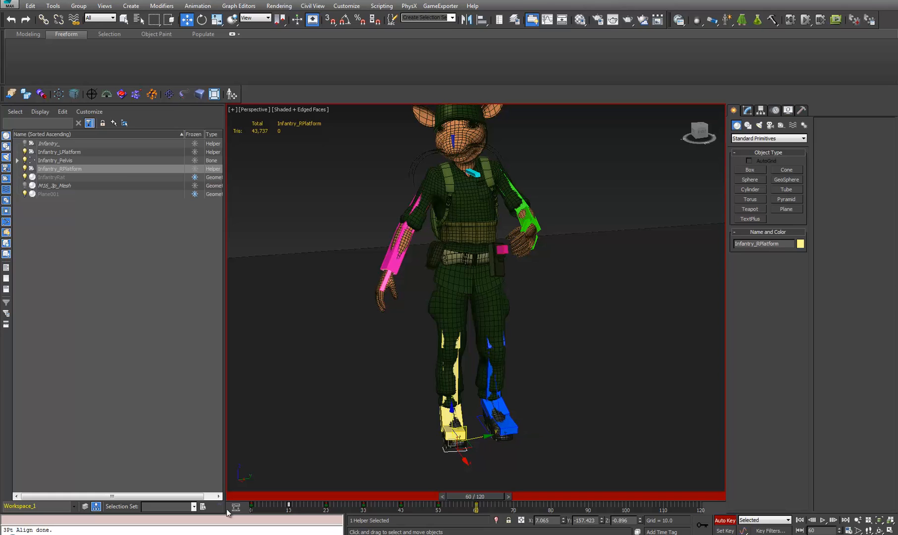
left_click_drag(250, 506, 476, 508, "shift")
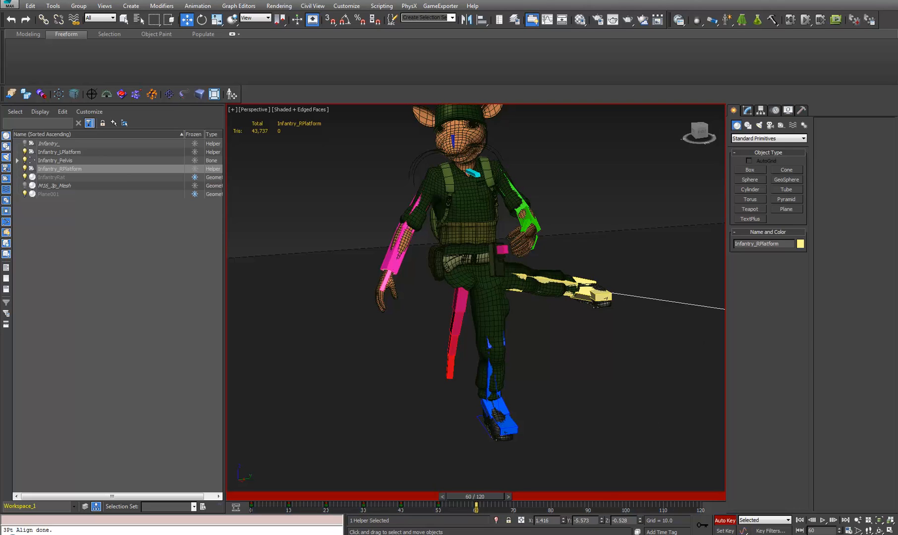
type("15")
key("Return")
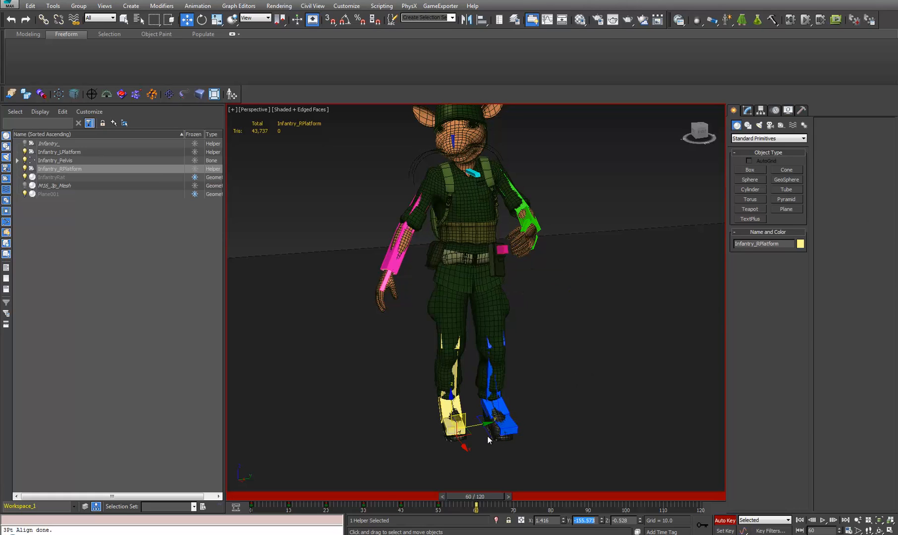
Compare the right foot platform's position values between frame 0 and frame 60
left_click(254, 496)
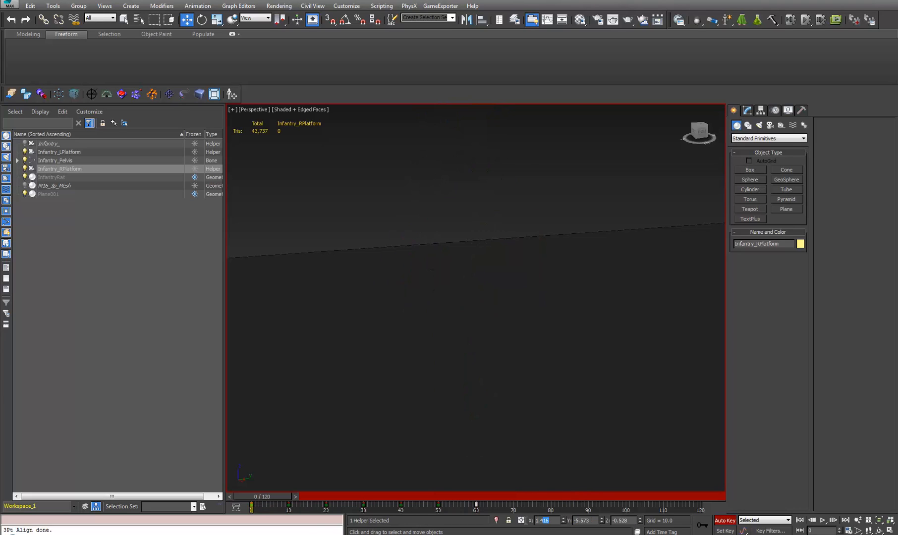
double_click(544, 520)
left_click(478, 496)
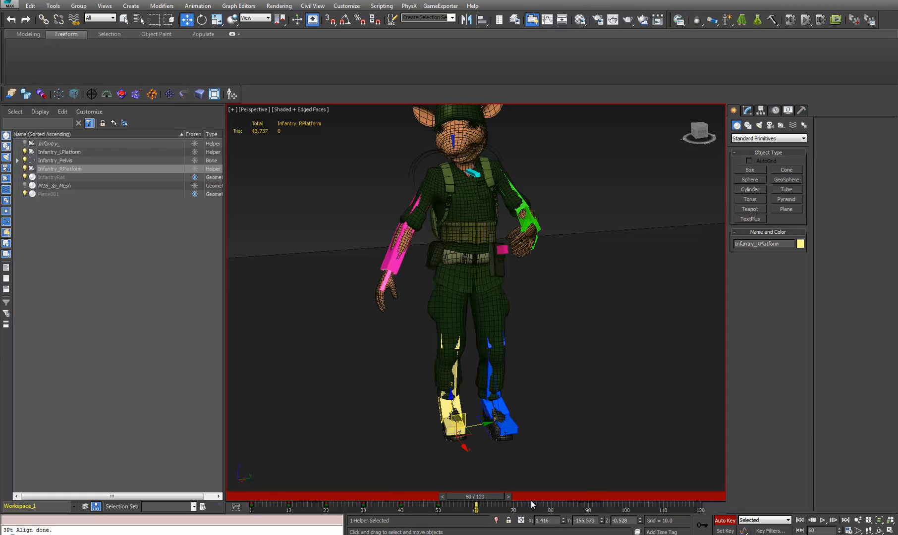
left_click_drag(498, 498, 215, 477)
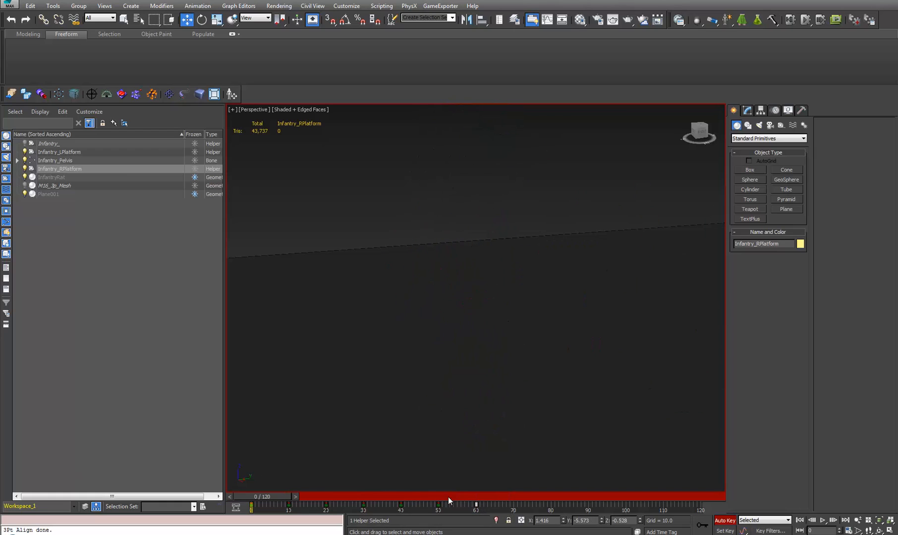
left_click(489, 497)
Switch the Rotate reference coordinate system to View and compare the right foot platform's rotation at frames 0 and 60
key("e")
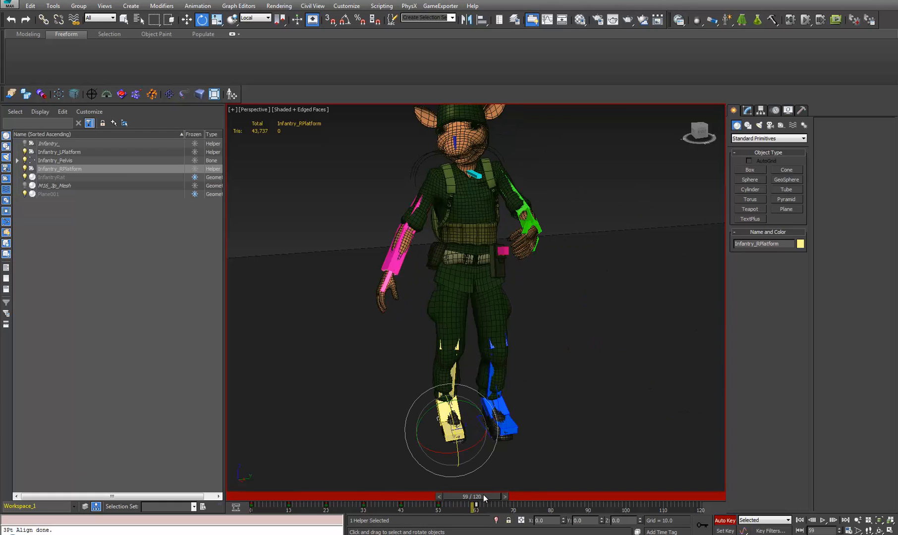
left_click(256, 18)
left_click(253, 25)
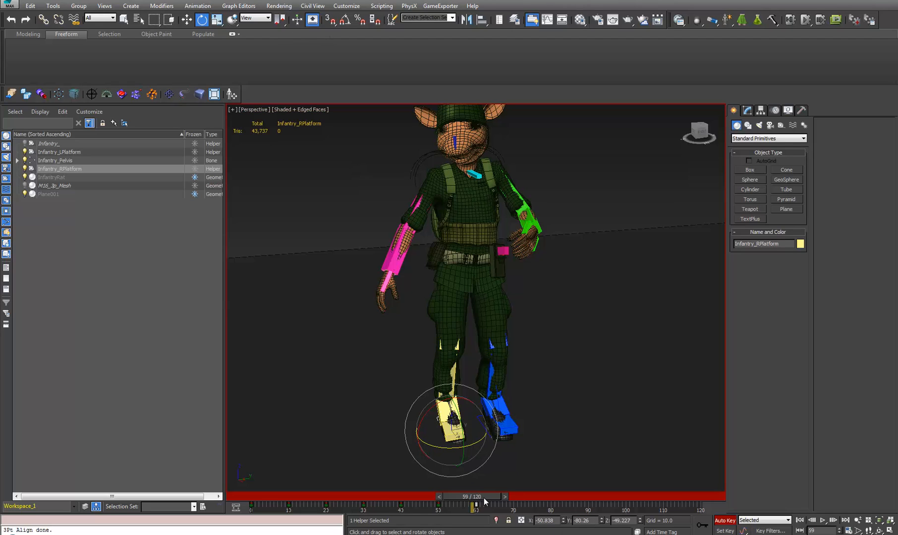
left_click_drag(485, 497, 276, 497)
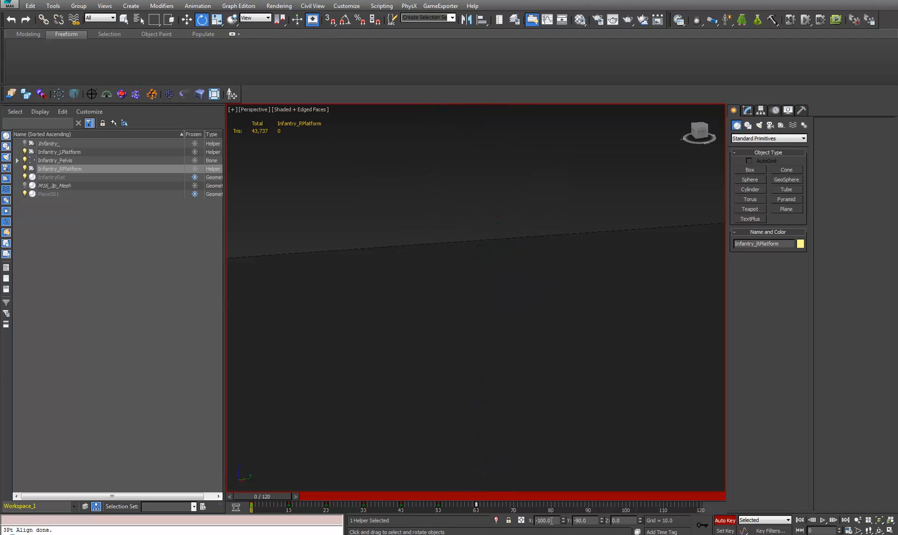
key("Tab")
left_click_drag(492, 498, 477, 498)
key("e")
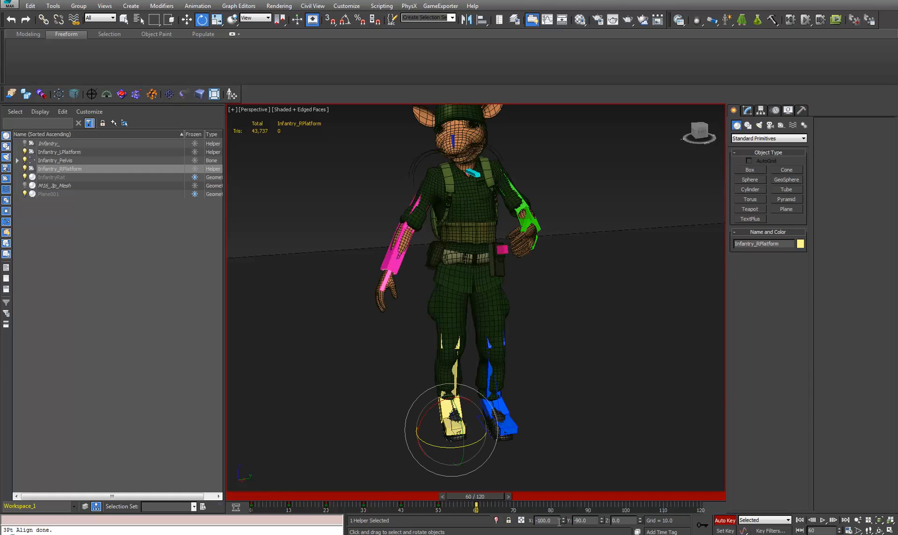
Turn Auto Key off and raise the right foot platform at frame 0 to a Z position of 0
middle_click_drag(427, 384, 491, 376, "alt")
left_click_drag(481, 497, 203, 461)
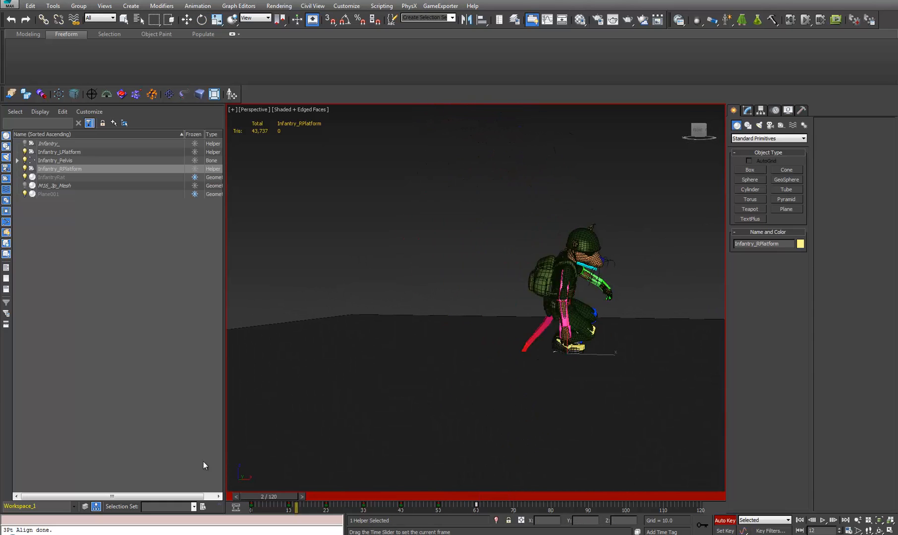
key("z")
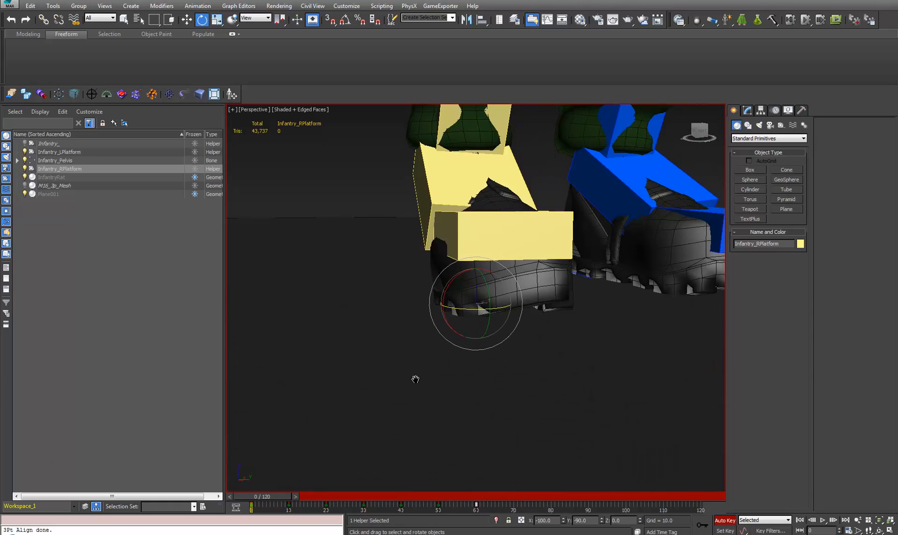
middle_click_drag(496, 355, 579, 355, "alt")
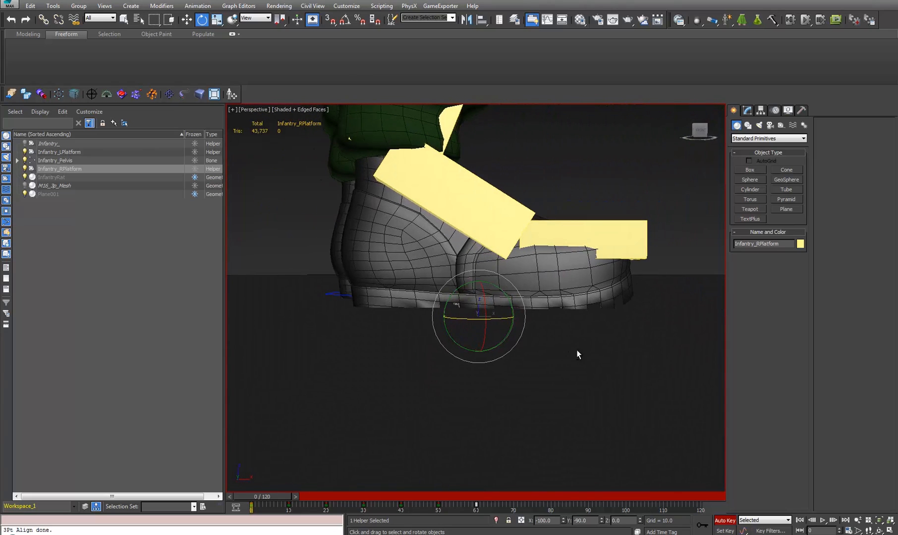
left_click(725, 521)
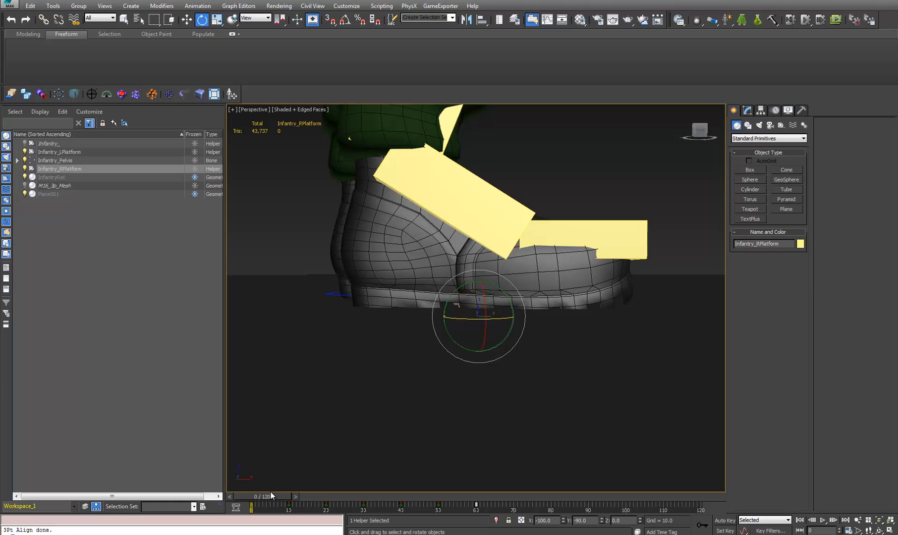
mouse_move(269, 497)
left_mouse_down()
mouse_move(304, 495)
mouse_move(262, 495)
left_mouse_up()
key("w")
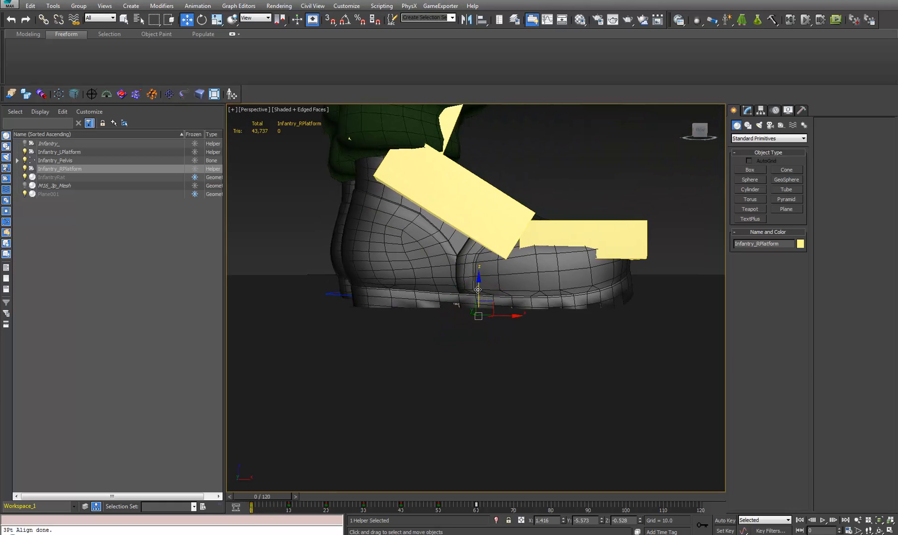
left_click_drag(479, 289, 481, 280)
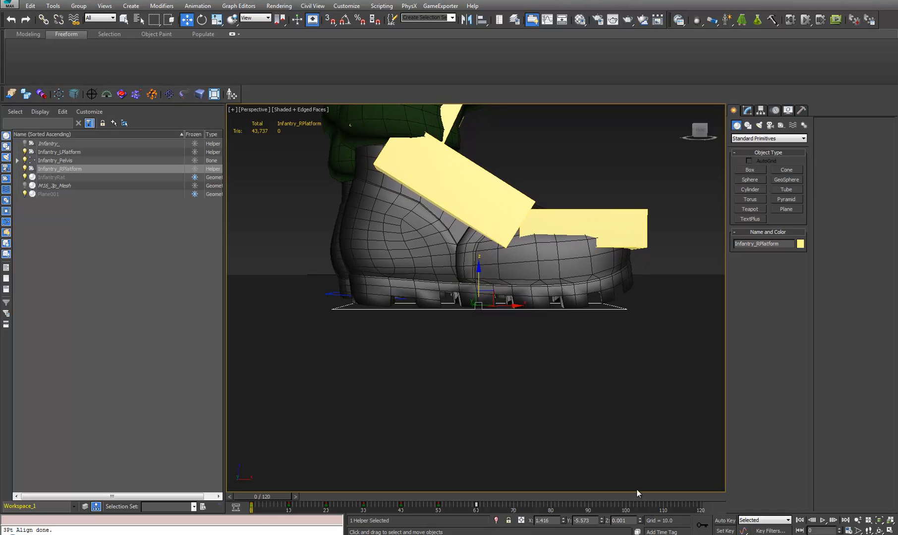
double_click(619, 521)
type("0")
key("Return")
Set the left foot platform's Z position to 0 at frame 0 and again at frame 60
left_click_drag(282, 499, 259, 497)
left_click(333, 294)
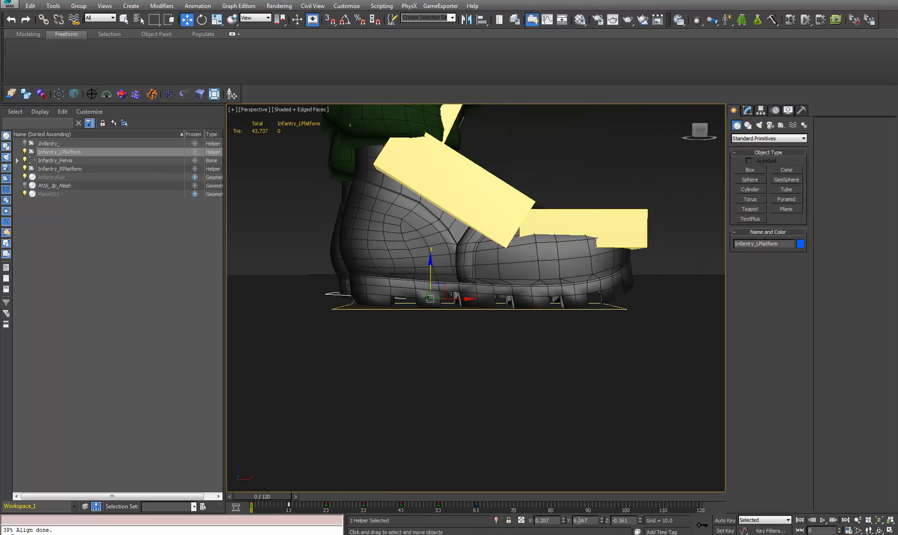
double_click(627, 520)
type("0")
key("Return")
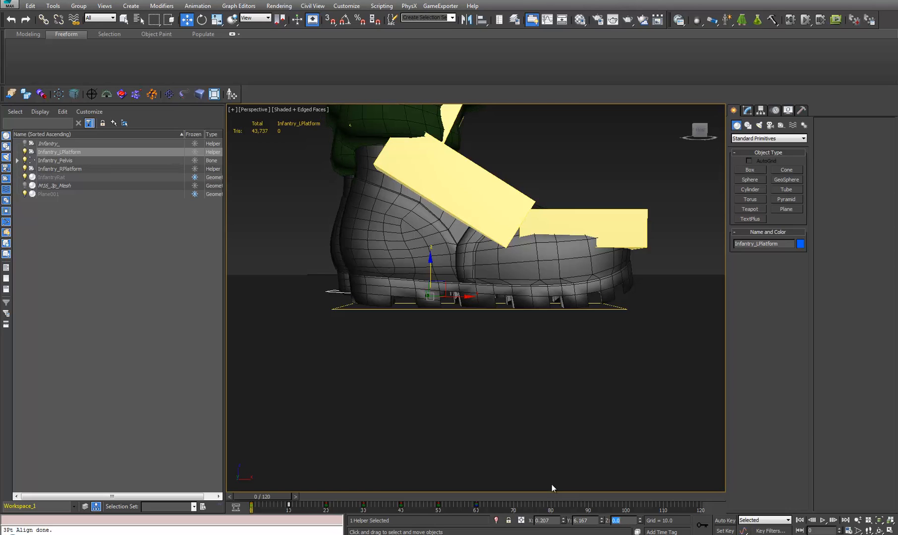
left_click(483, 496)
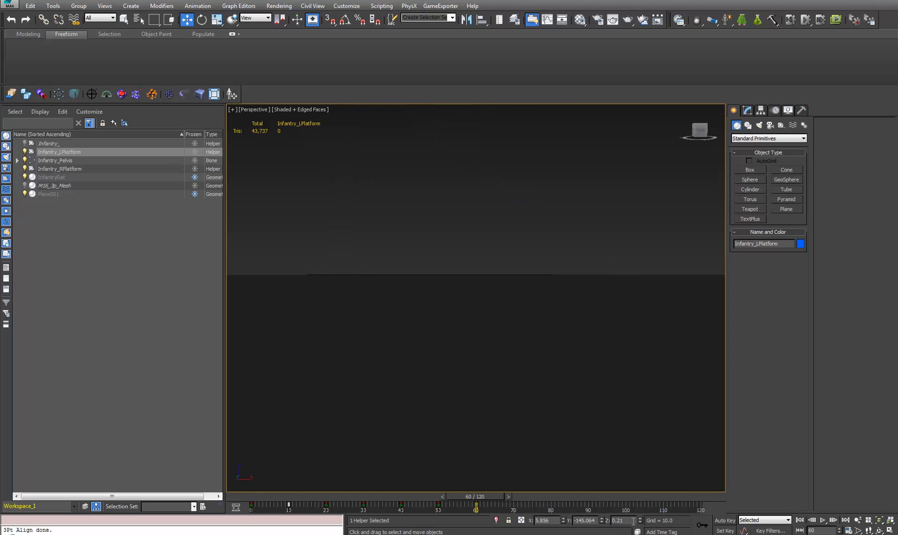
key("z")
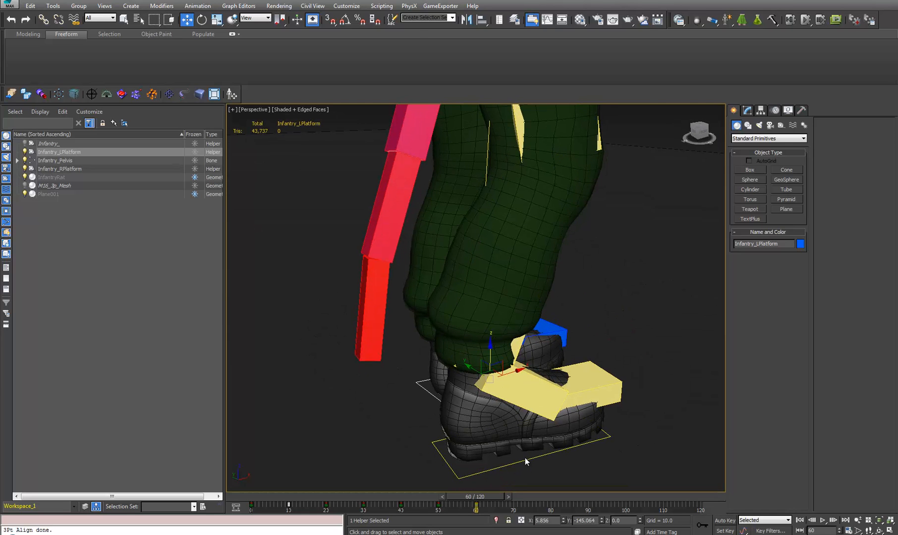
Compare the right foot platform's position values at frame 60 and frame 0
left_click(529, 460)
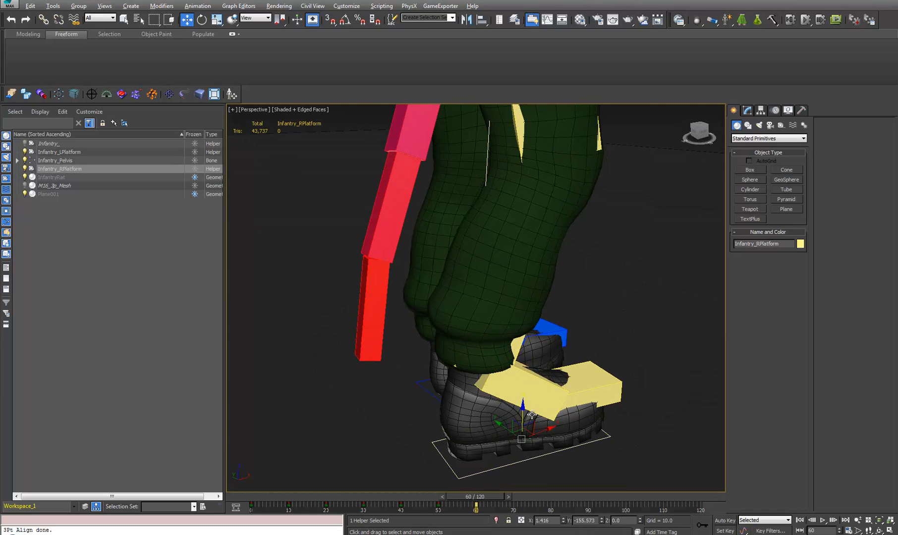
middle_click_drag(531, 414, 509, 397, "alt")
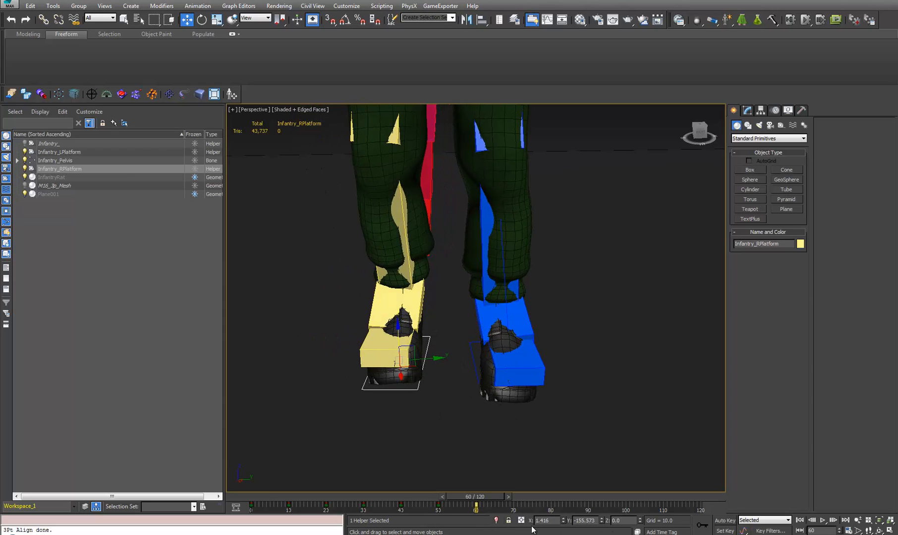
left_click(253, 496)
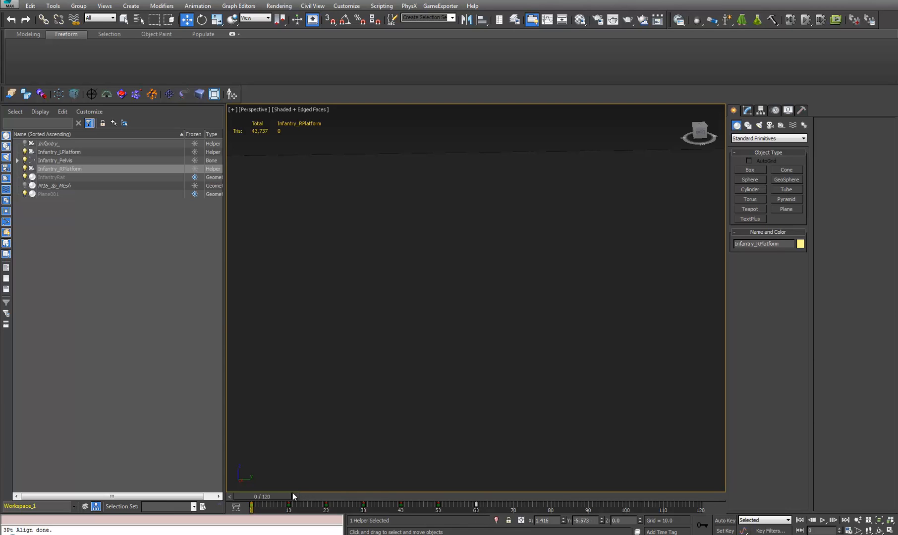
left_click(476, 498)
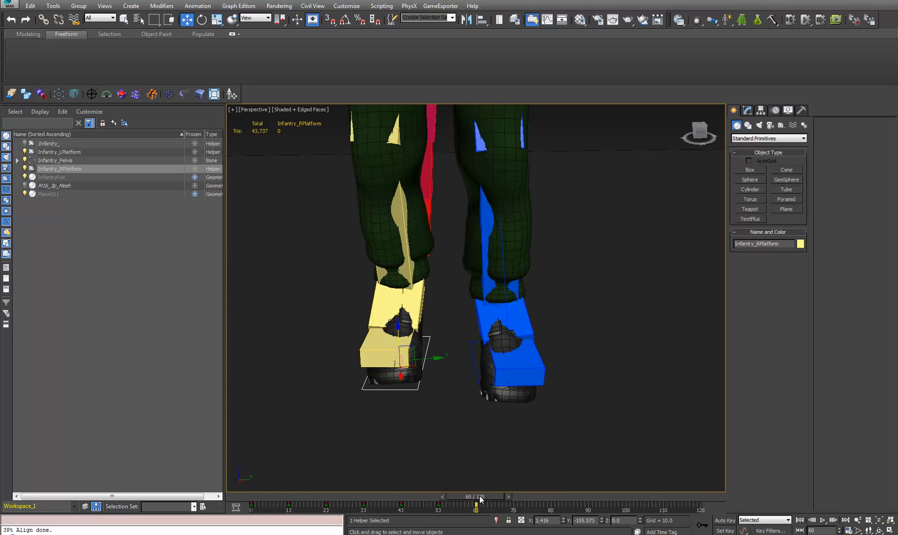
Copy the left foot platform's frame 0 key to frame 60 and open Calculator
left_click(476, 366)
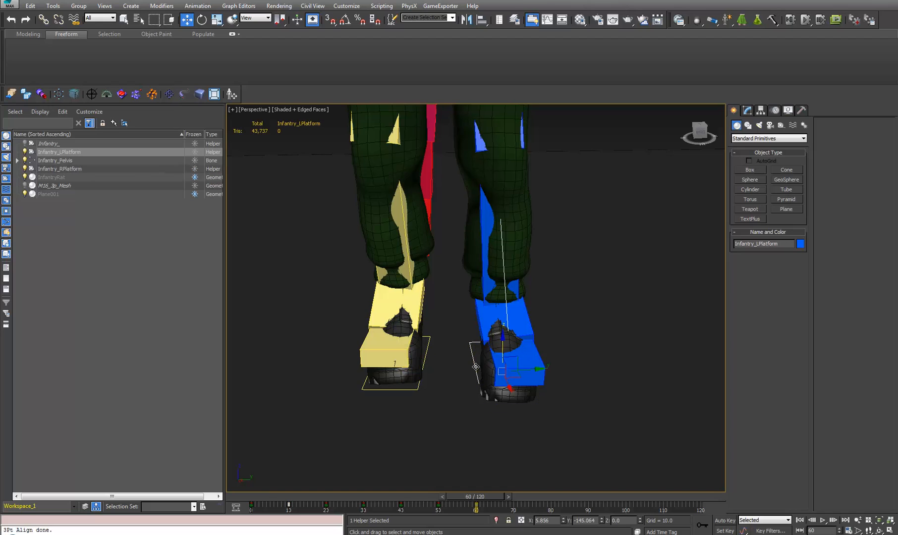
left_click(251, 506)
left_click_drag(251, 506, 477, 510, "shift")
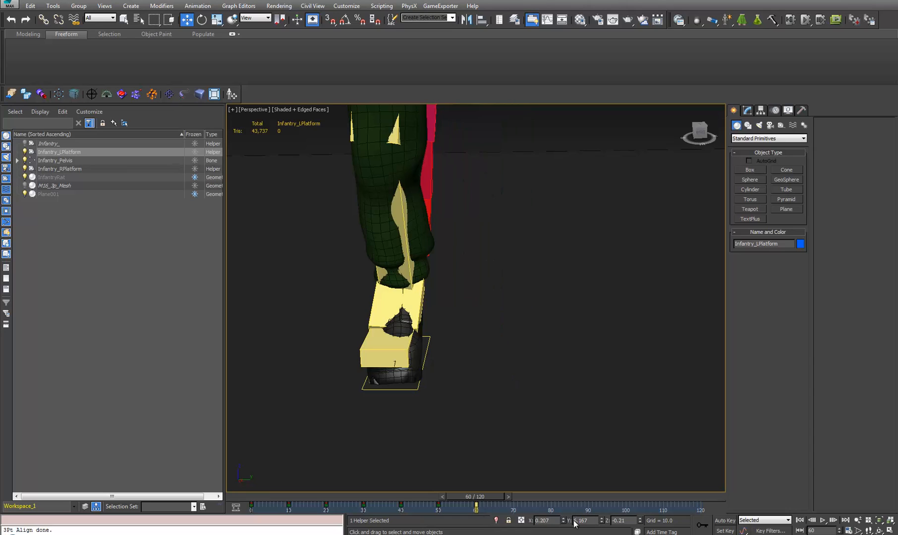
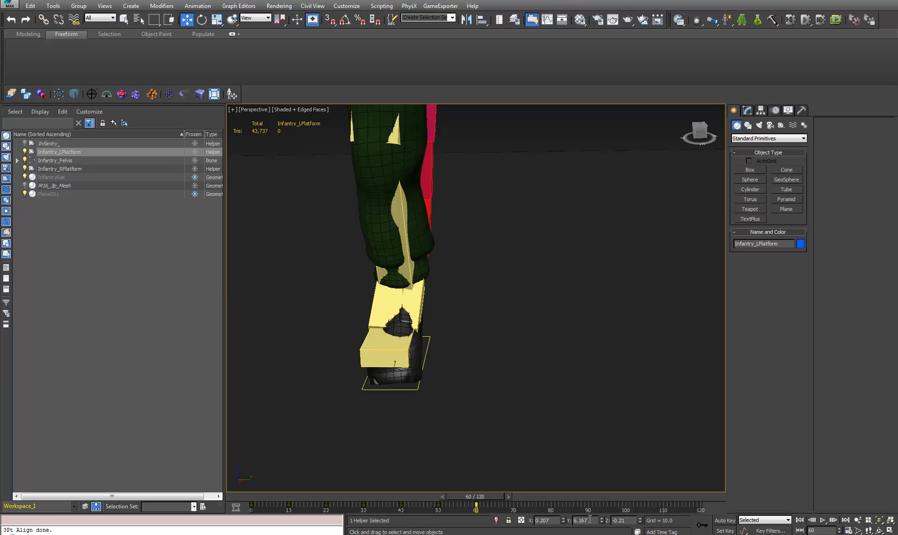
left_click(602, 518)
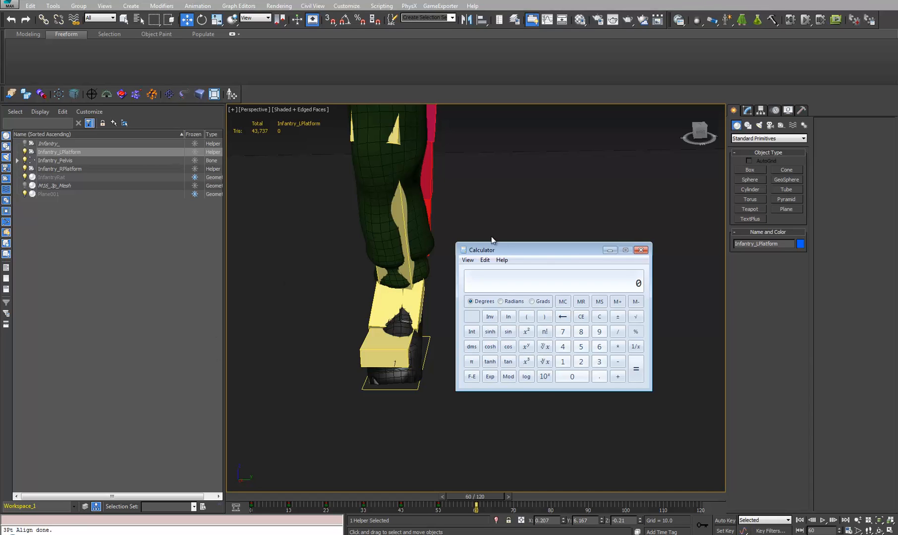
left_click_drag(567, 251, 547, 235)
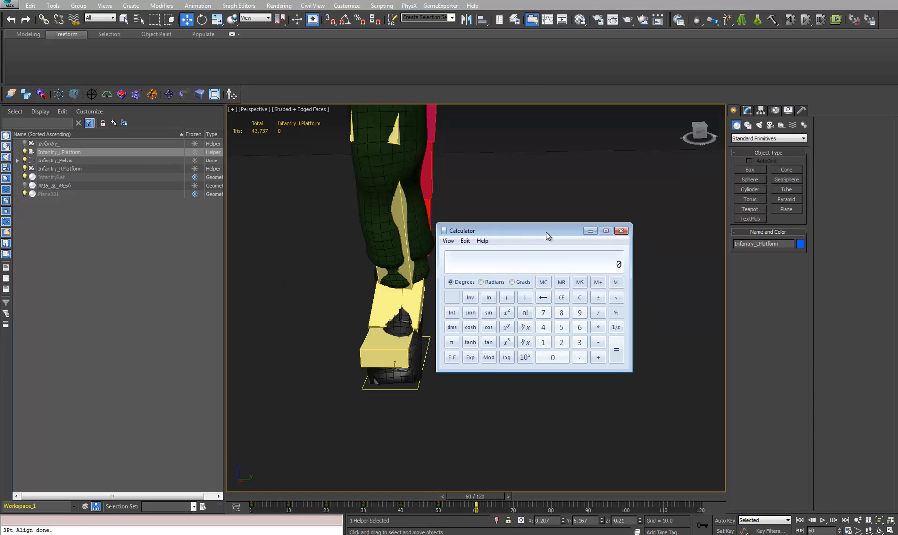
type("150 / ")
type("6.167")
key("Return")
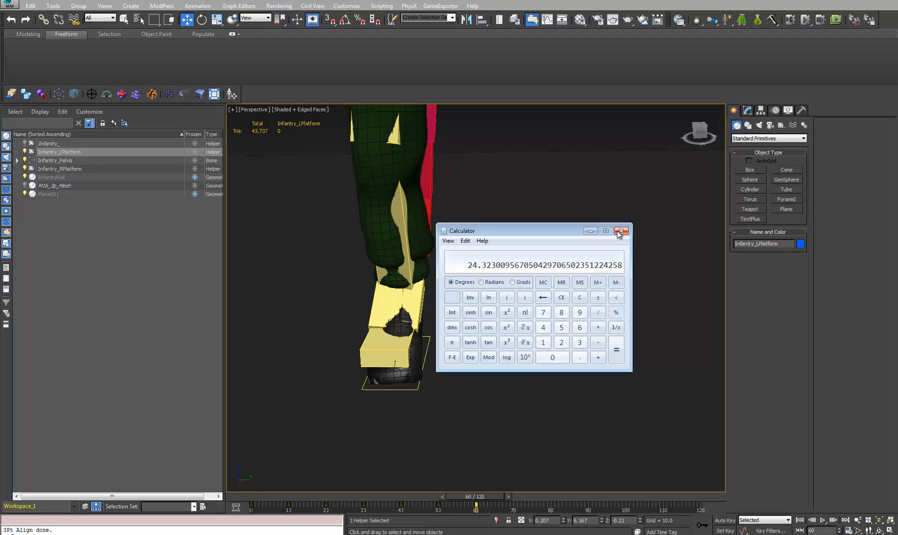
Calculate 150 - 6.167 in Calculator, copy the result and return to 3ds Max
type("150 - ")
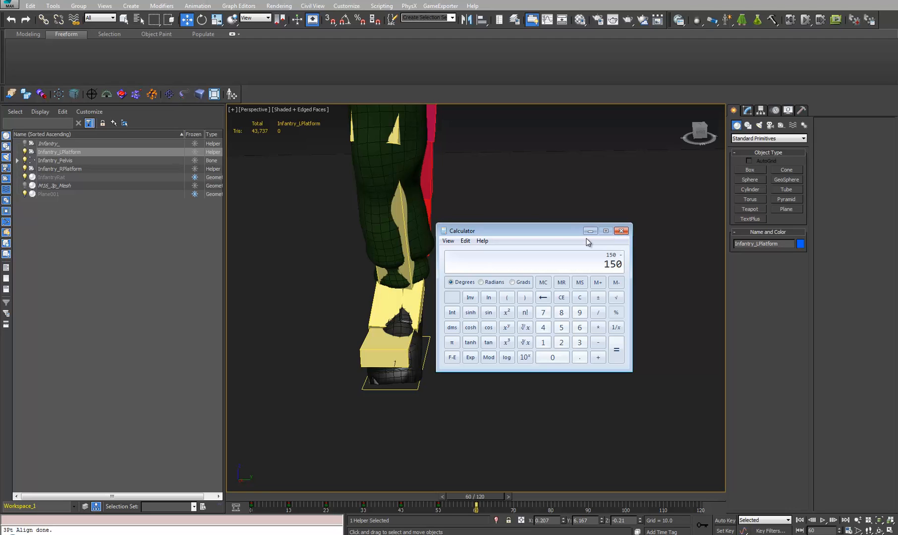
type("6.167")
key("Return")
right_click(604, 268)
left_click(620, 273)
left_click(615, 521)
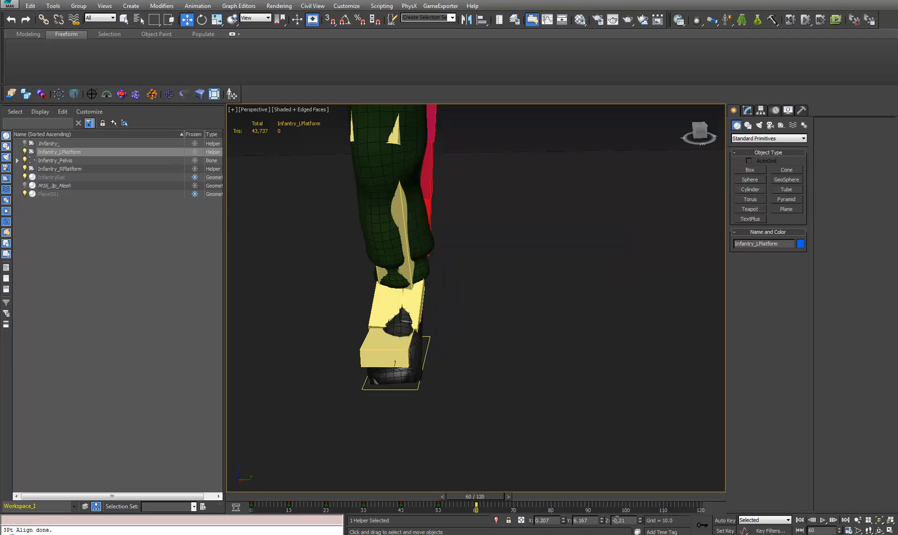
Set the left foot platform's Y position at frame 60 to -143.833
double_click(575, 521)
right_click(578, 521)
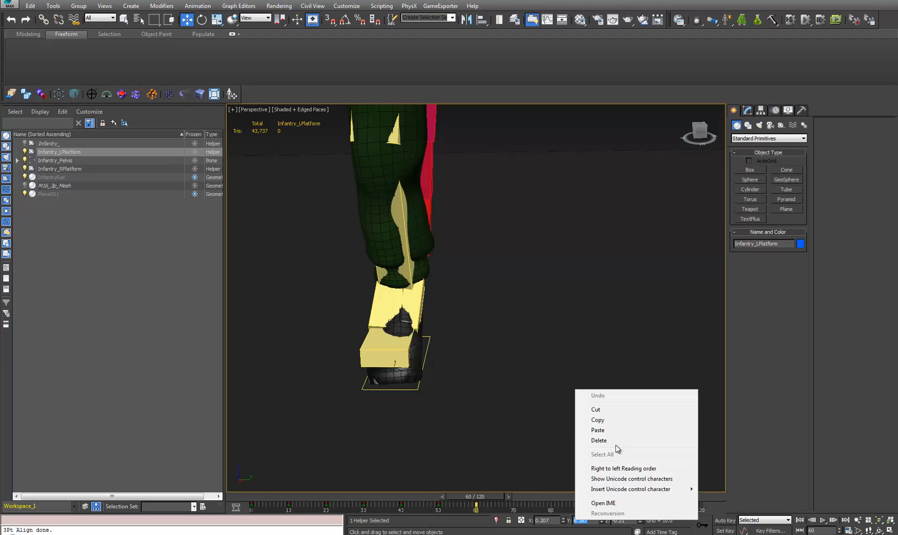
left_click(617, 430)
key("Return")
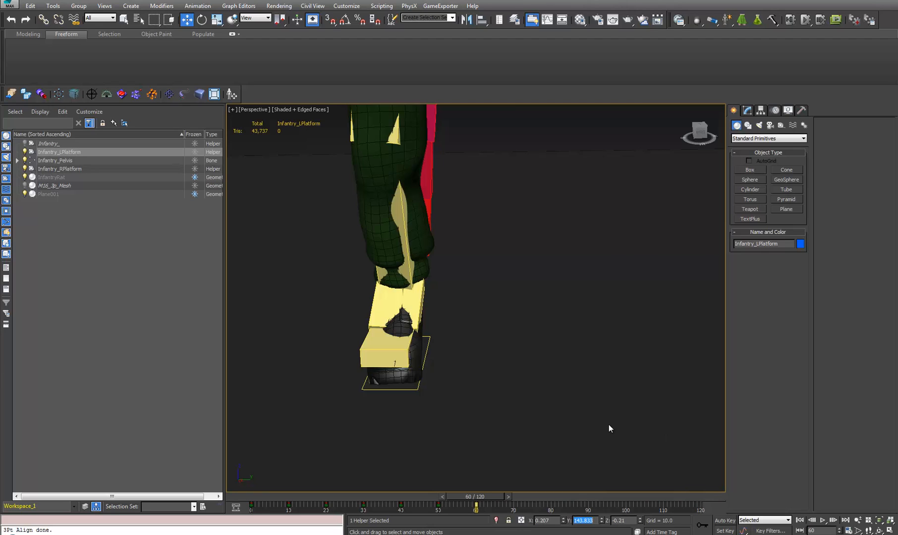
middle_click_drag(614, 412, 600, 411)
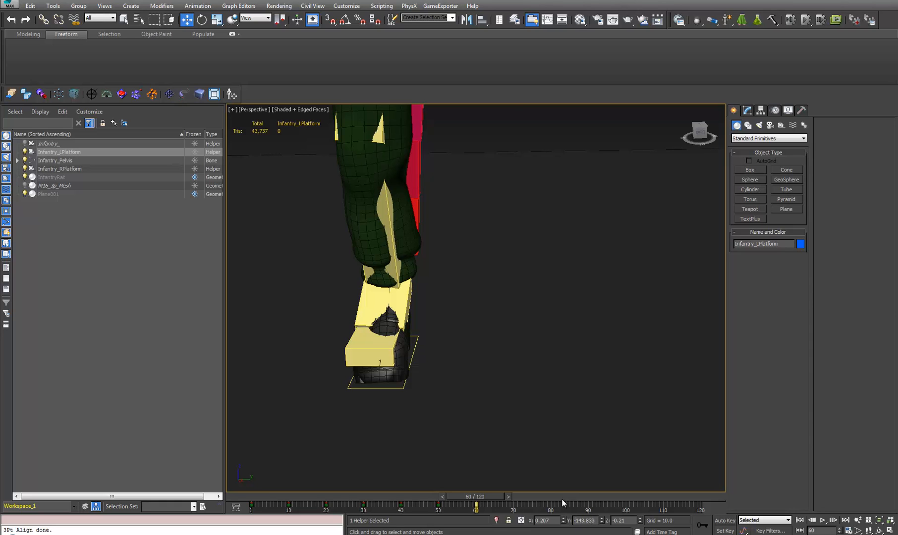
key("Return")
Compare the left foot platform's position values between frame 0 and frame 60
middle_click_drag(527, 347, 453, 328, "alt")
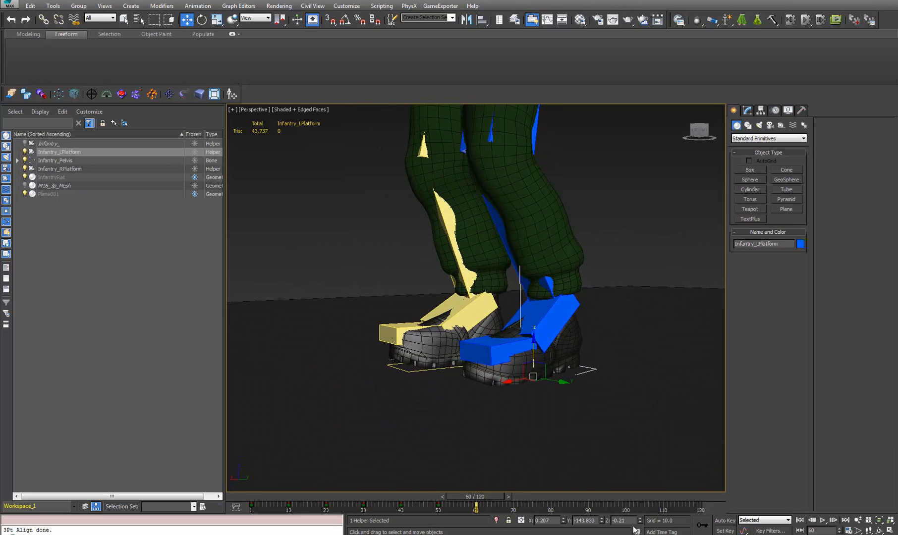
left_click(253, 498)
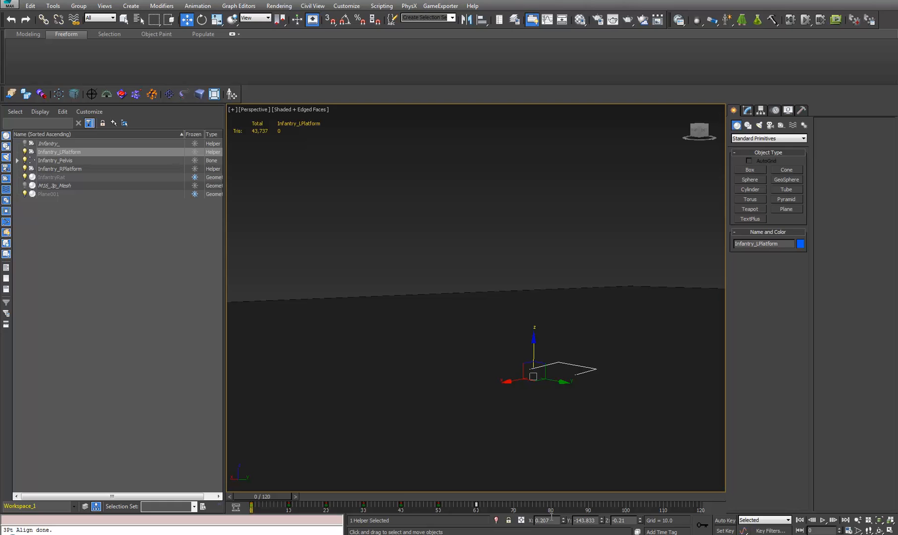
double_click(552, 519)
left_click(476, 496)
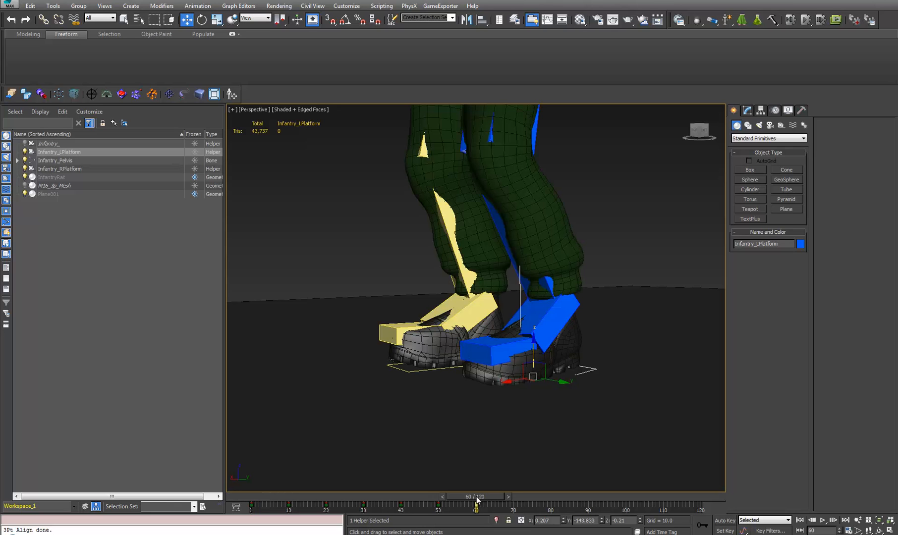
mouse_move(479, 497)
left_mouse_down()
mouse_move(211, 473)
mouse_move(477, 483)
left_mouse_up()
key("w")
Select the whole bone hierarchy from Infantry_Spine1 and copy its frame 0 keys to frame 60
mouse_move(453, 412)
middle_mouse_down("alt")
mouse_move(483, 411)
mouse_move(462, 414)
mouse_move(461, 430)
mouse_move(459, 386)
mouse_move(462, 421)
middle_mouse_up("alt")
scroll(473, 382, "down", 3)
scroll(471, 380, "down", 3)
scroll(467, 408, "down", 3)
scroll(459, 386, "up", 2)
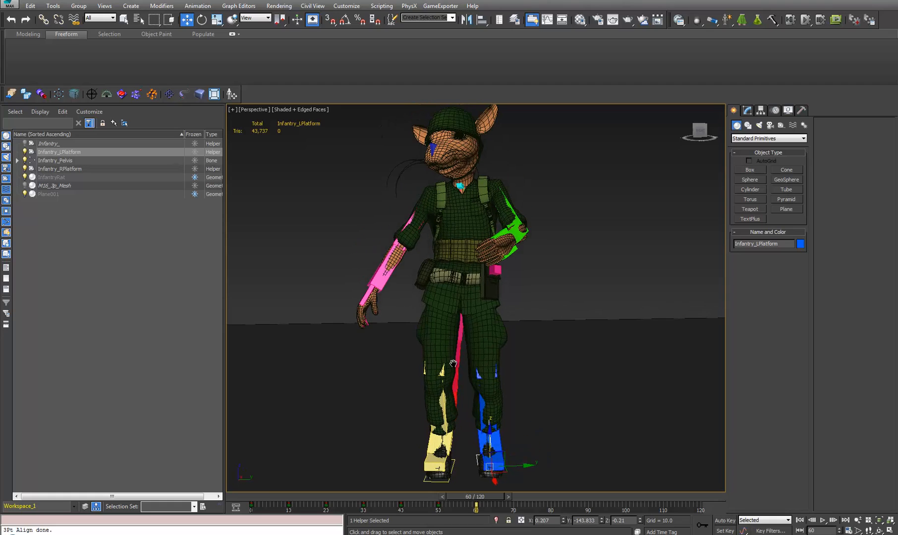
double_click(464, 260)
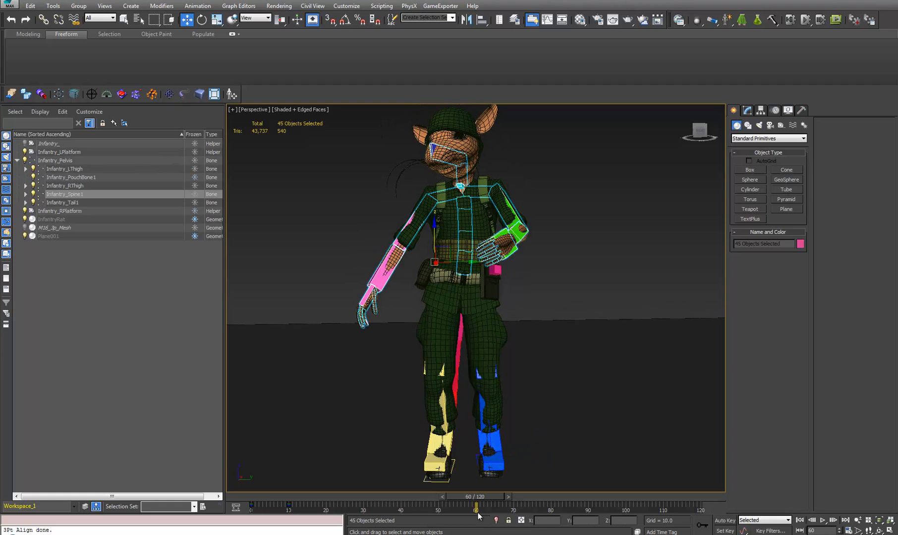
left_click_drag(485, 496, 241, 489)
key("w")
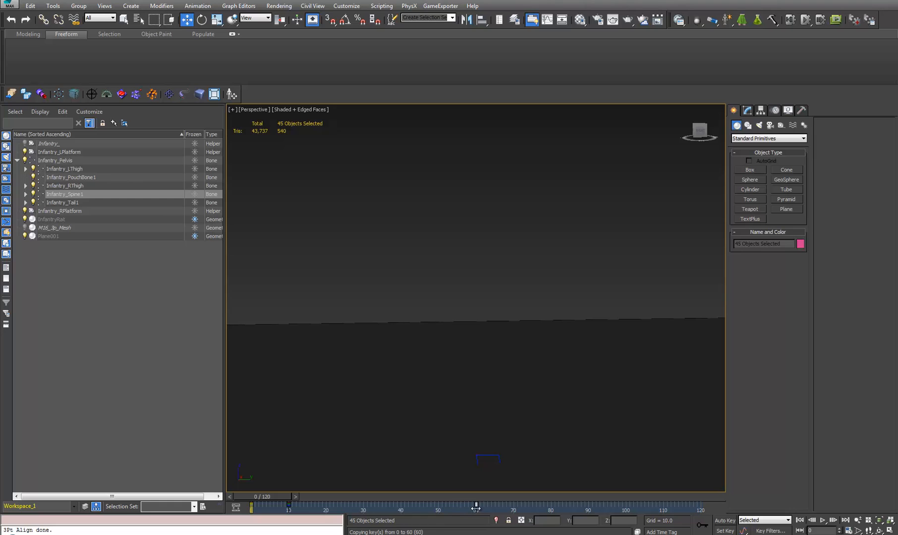
Turn Auto Key back on and review the full body pose around frame 60
left_click_drag(474, 498, 492, 487)
left_click(724, 521)
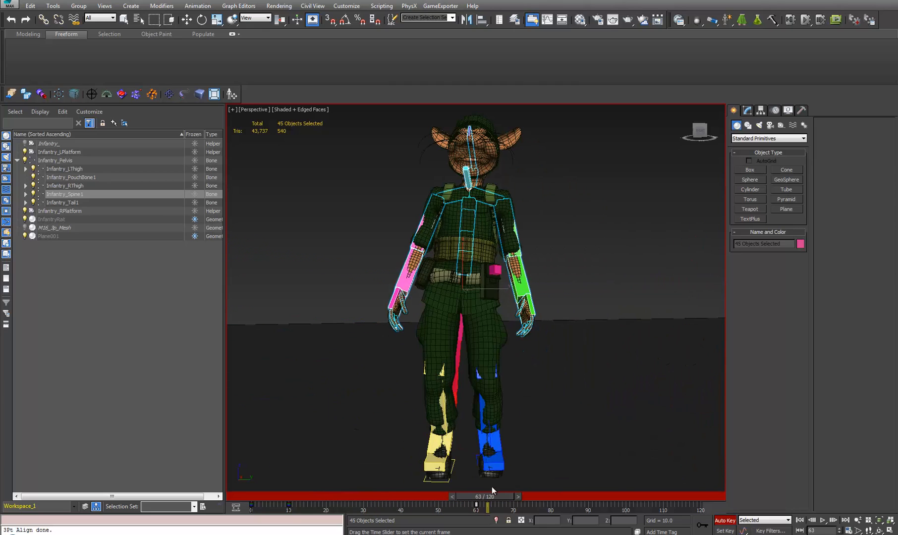
key("w")
middle_click_drag(484, 474, 543, 382)
scroll(543, 383, "down", 3)
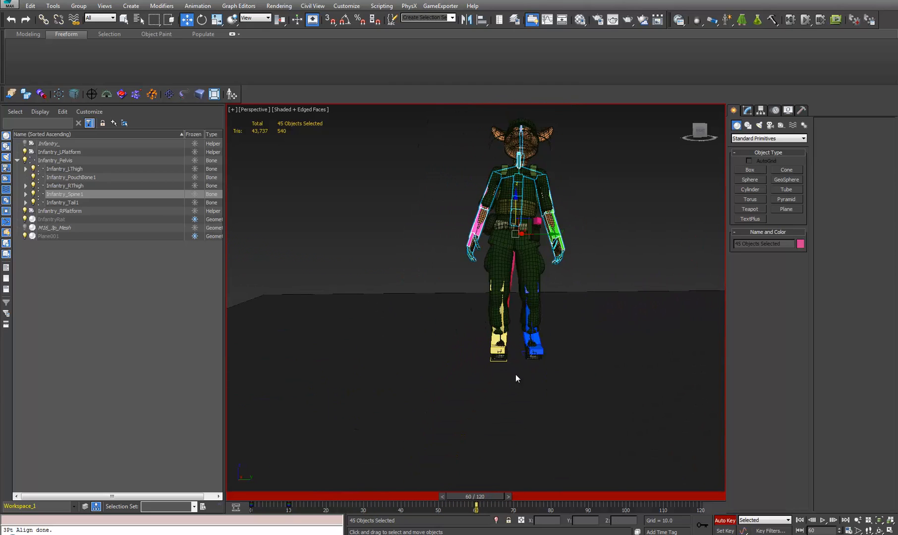
Check the right and left foot platforms' positions at frame 48, and the left platform at frame 0
left_click(505, 360)
left_click_drag(491, 496, 449, 495)
middle_click_drag(318, 373, 678, 355)
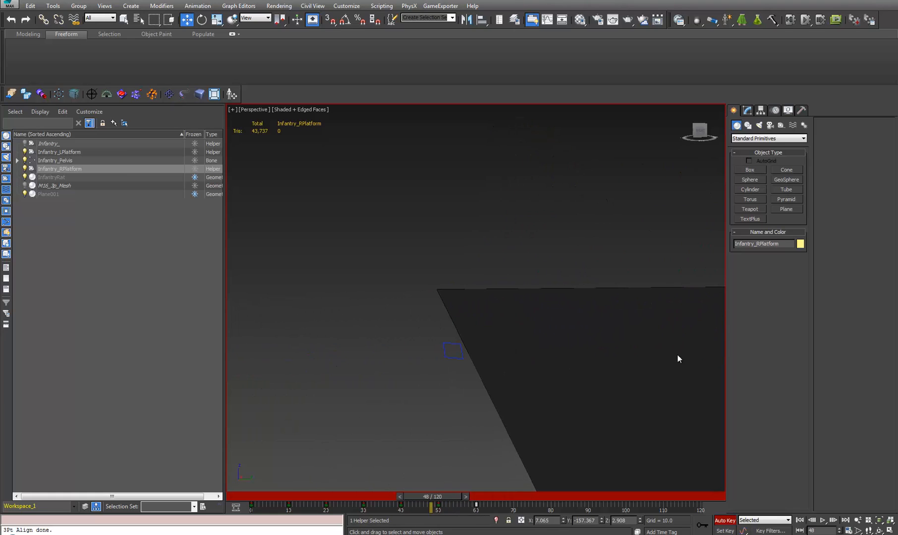
left_click(463, 358)
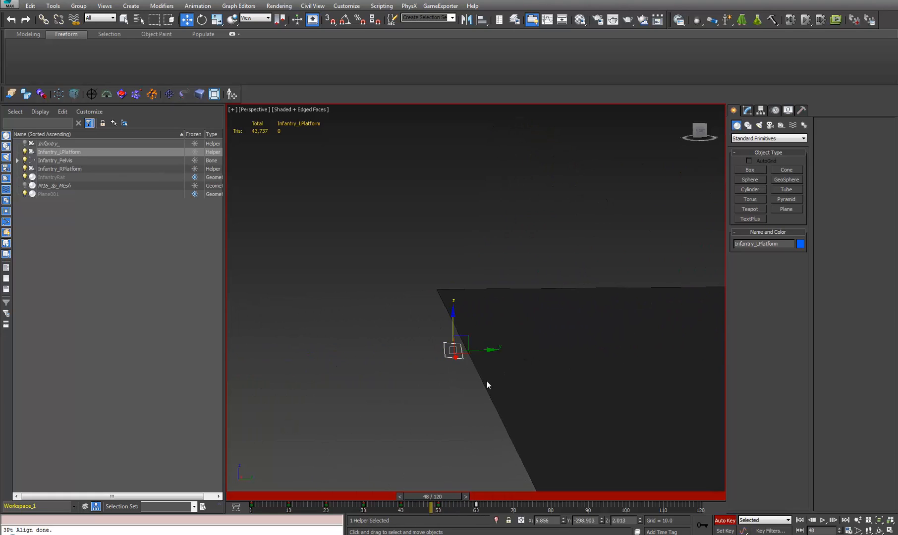
middle_click_drag(486, 380, 370, 480)
left_click_drag(412, 496, 240, 494)
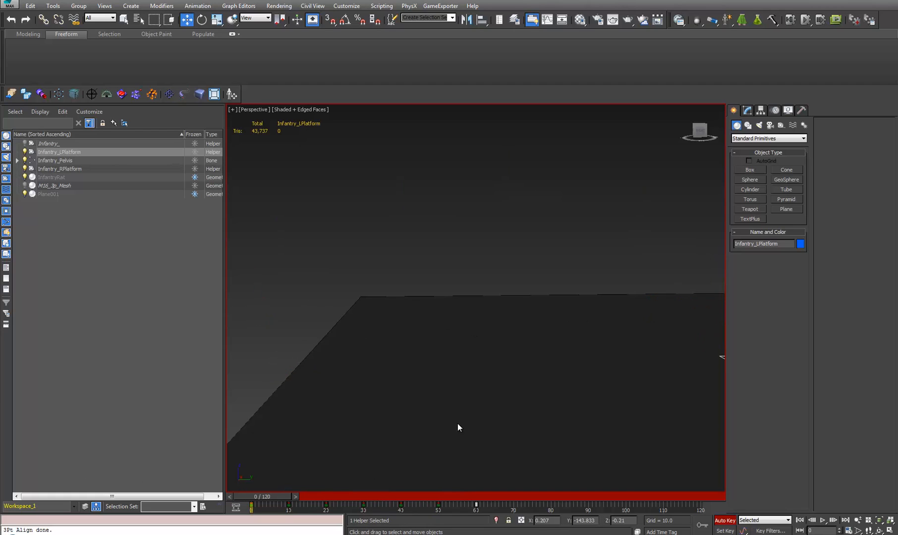
Turn off Auto Key while the left foot platform helper is selected at frame 0
middle_click_drag(560, 404, 201, 405)
scroll(291, 418, "down", 3)
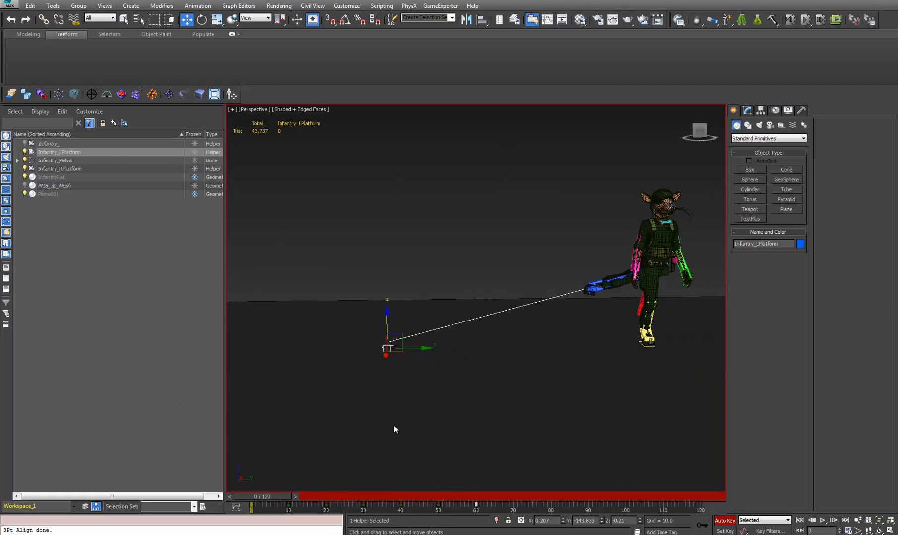
left_click(725, 520)
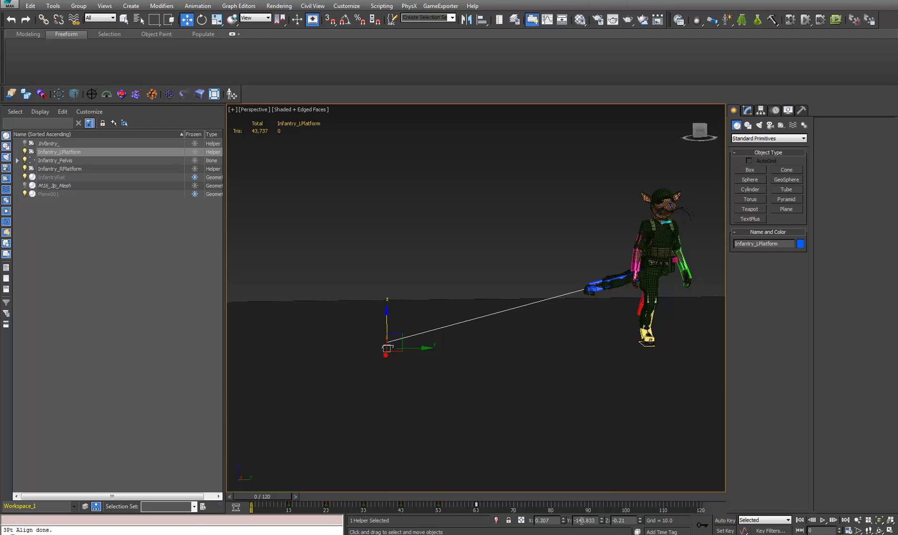
Switch to Calculator and subtract 143.833 from 150
key("alt+Tab")
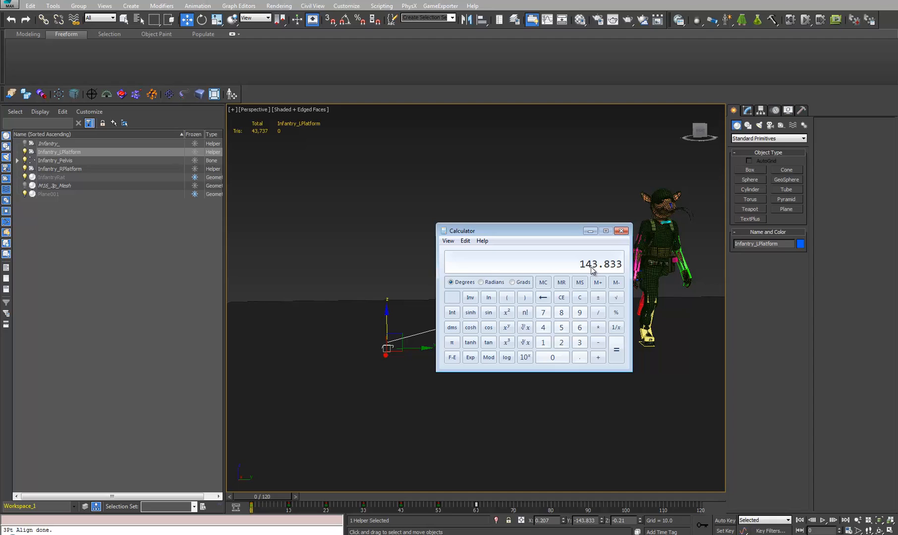
type("150")
type("14")
type("3.833")
key("Return")
Set the left foot platform's Y position at frame 0 to 6.617
left_click_drag(594, 518, 469, 506)
type("6.61")
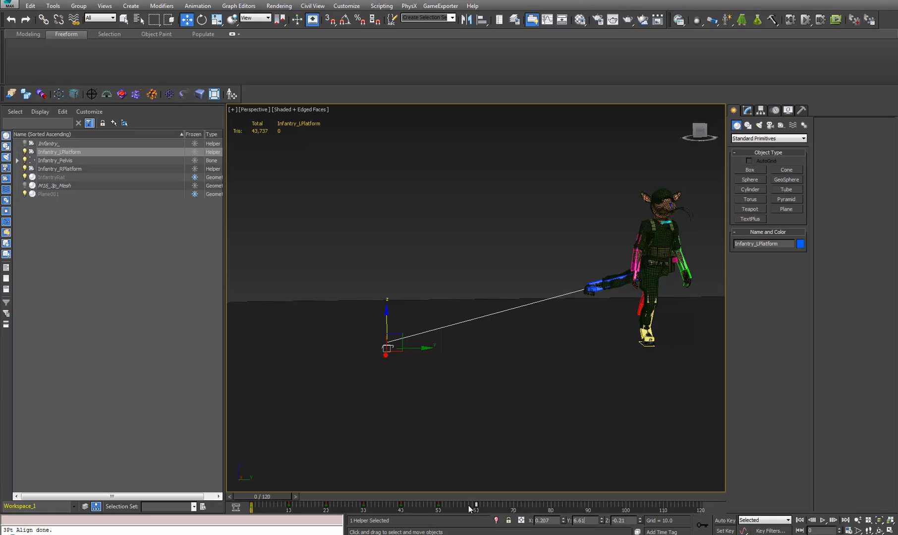
type("7")
key("Return")
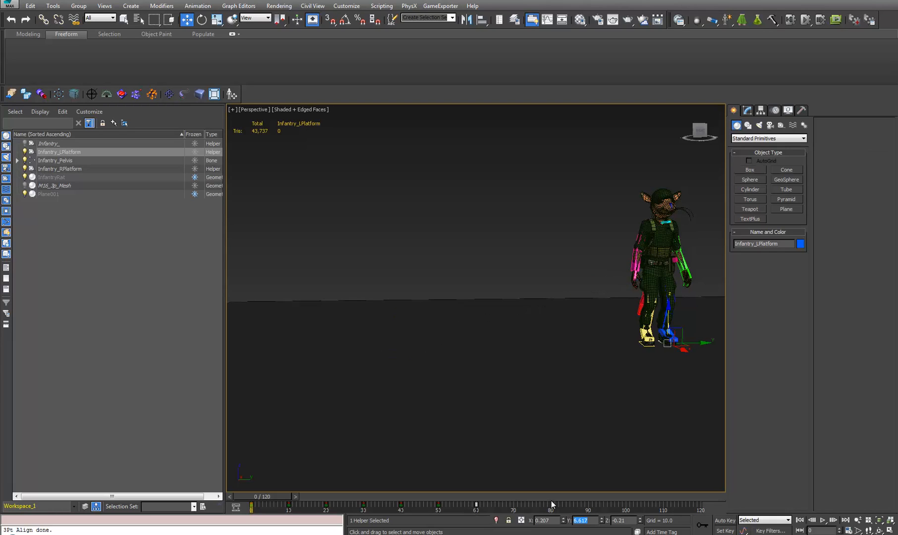
Turn Auto Key back on and move the timeline to frame 60
left_click(725, 520)
left_click_drag(265, 493, 480, 482)
key("w")
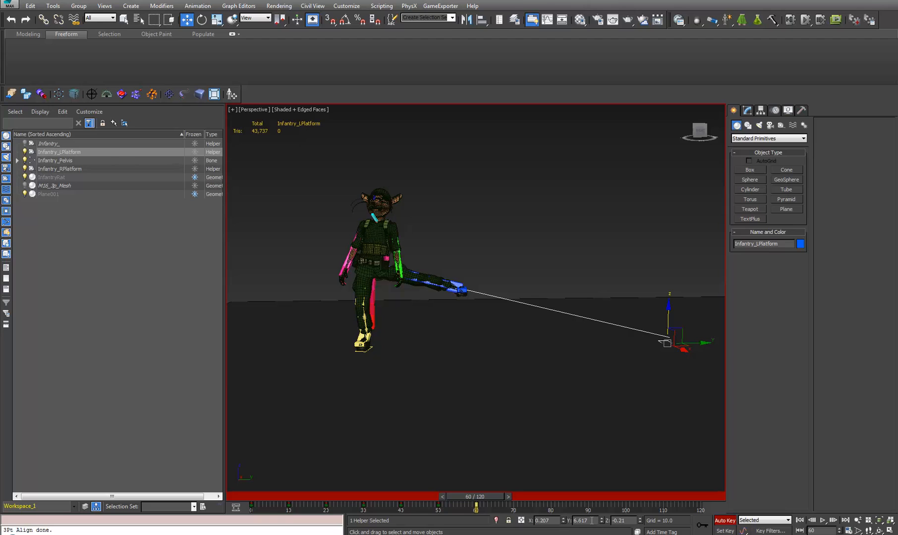
Subtract the left platform's Y position of 6.617 from 150 in Calculator and copy the result
double_click(593, 521)
key("alt+Tab")
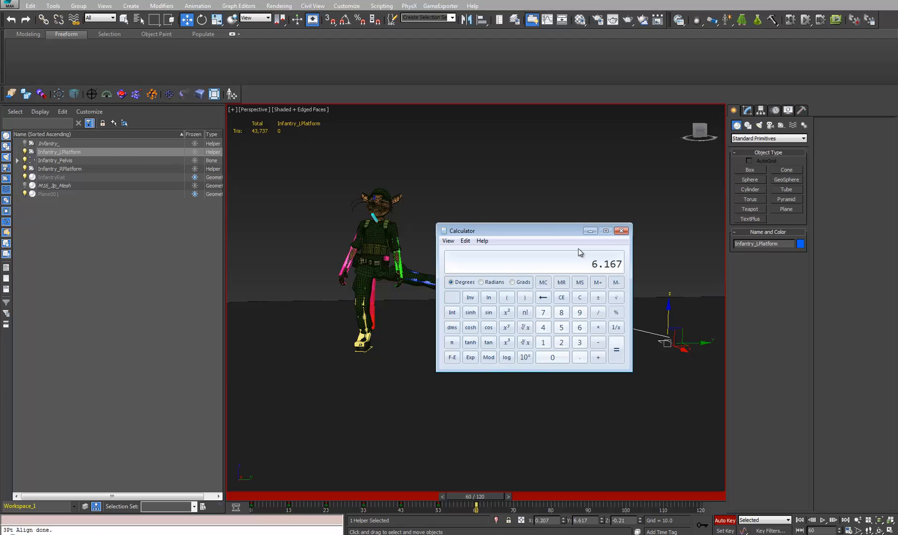
type("150")
type("6.617")
key("Return")
right_click(596, 263)
left_click(608, 268)
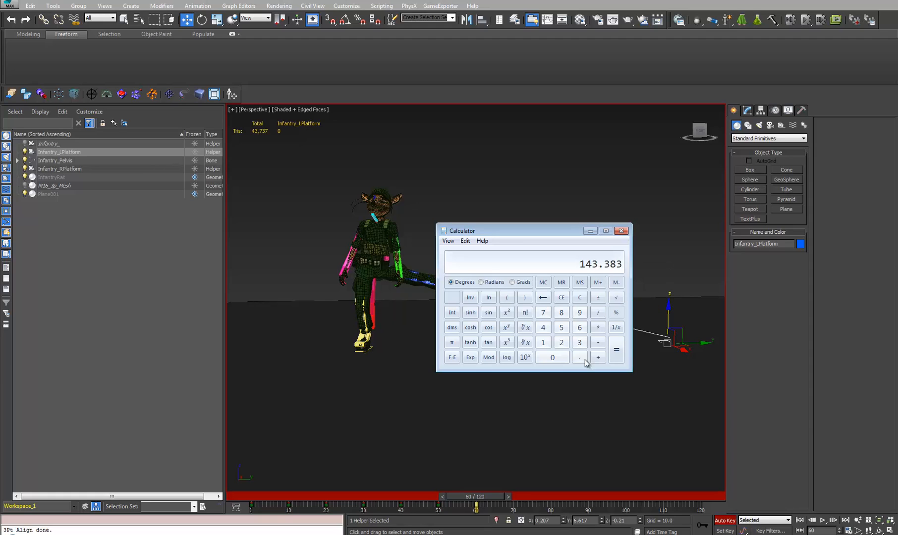
Set the left foot platform's Y position at frame 60 to -143.383
double_click(583, 521)
type("-")
type("143.383")
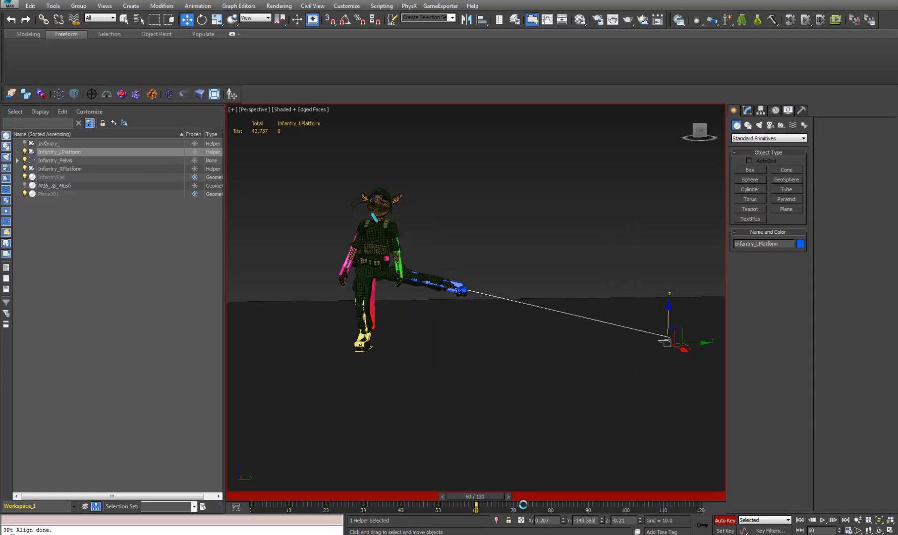
key("Return")
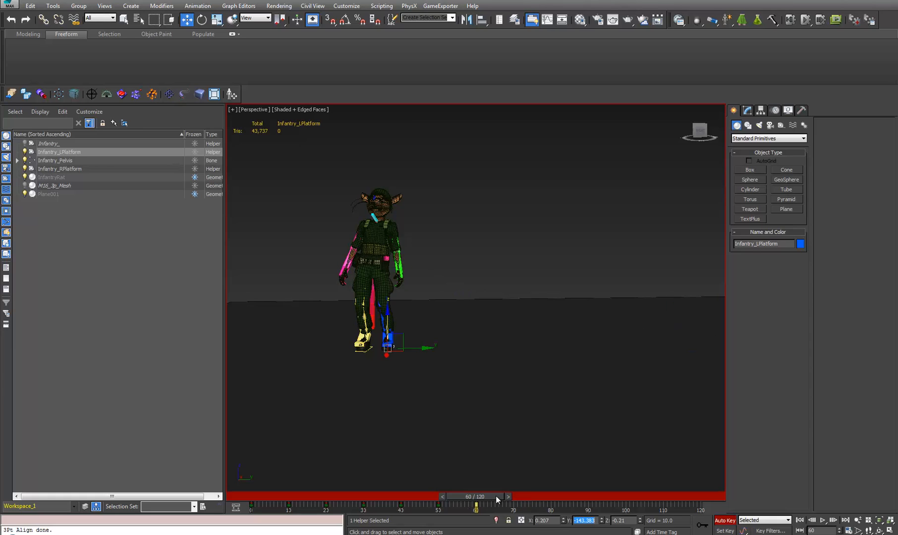
Select the pelvis bone with the Rotate tool and compare its rotation values at frames 0 and 60
left_click_drag(495, 496, 498, 431)
key("w")
middle_click_drag(394, 366, 507, 367, "alt")
left_click(412, 277)
key("e")
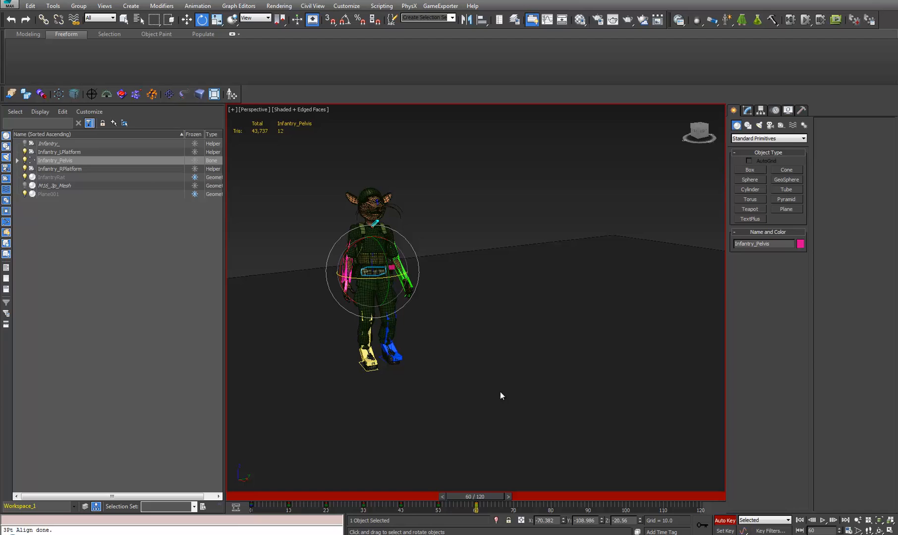
left_click(251, 497)
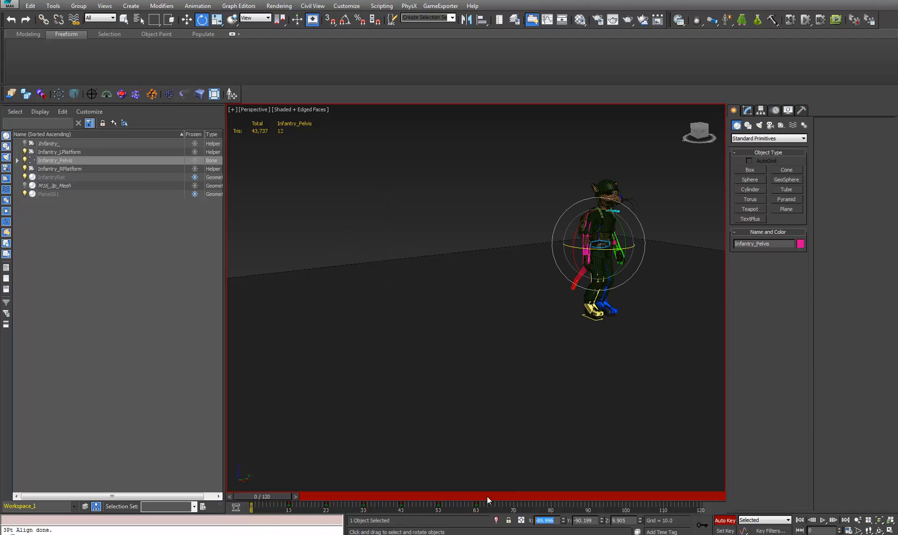
left_click(475, 495)
key("Tab")
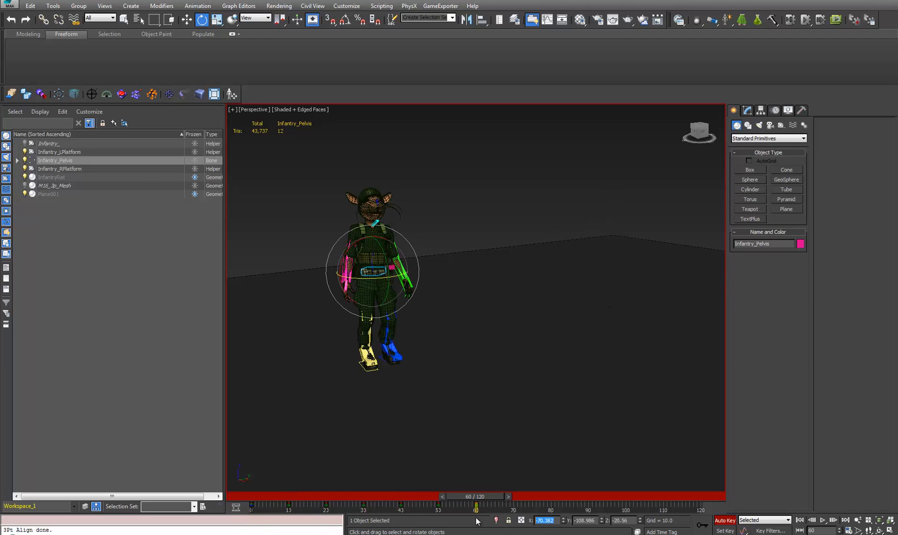
left_click(255, 495)
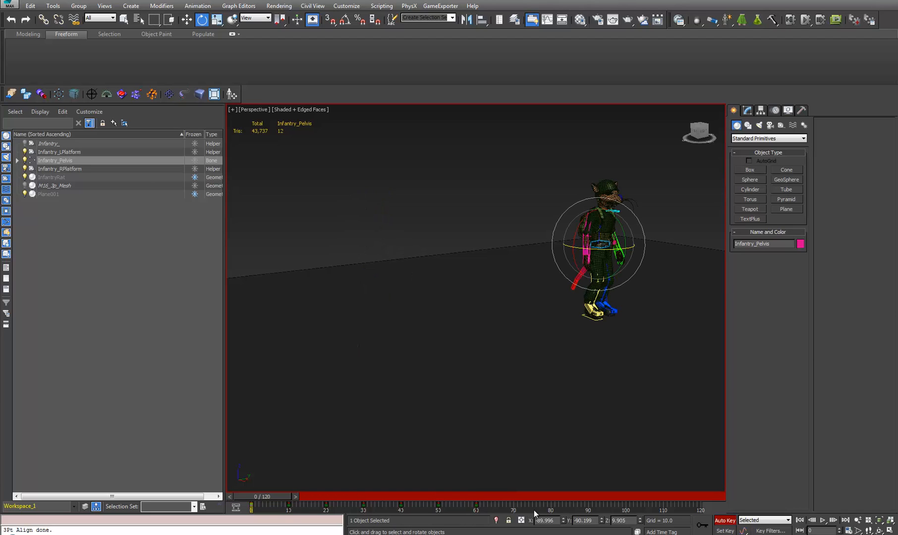
left_click(477, 497)
left_click_drag(476, 498, 481, 498)
Match the pelvis's rotation at frame 60 to frame 0, entering -90.198 for Y and 9.905 for Z
left_click_drag(596, 521, 183, 489)
type("-90.198")
key("Tab")
left_click(477, 496)
left_click_drag(634, 522, 488, 519)
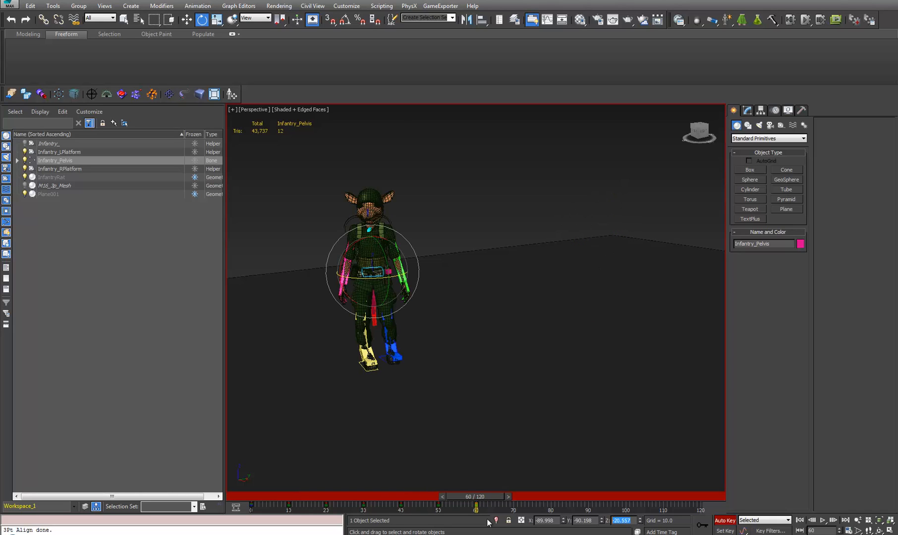
type("9.905")
key("Tab")
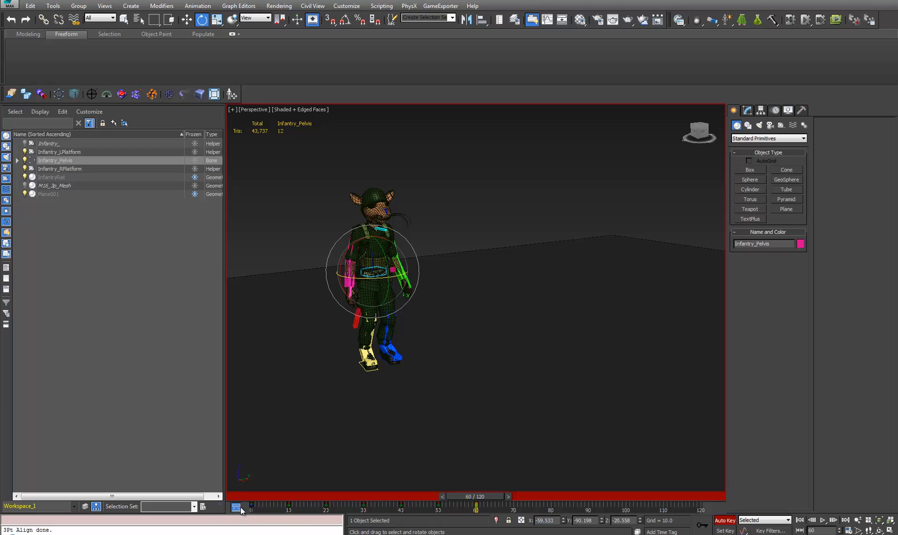
Try to copy the pelvis's X, Y and Z rotation keys from frame 40 to frame 60 in the curve editor
left_click(241, 508)
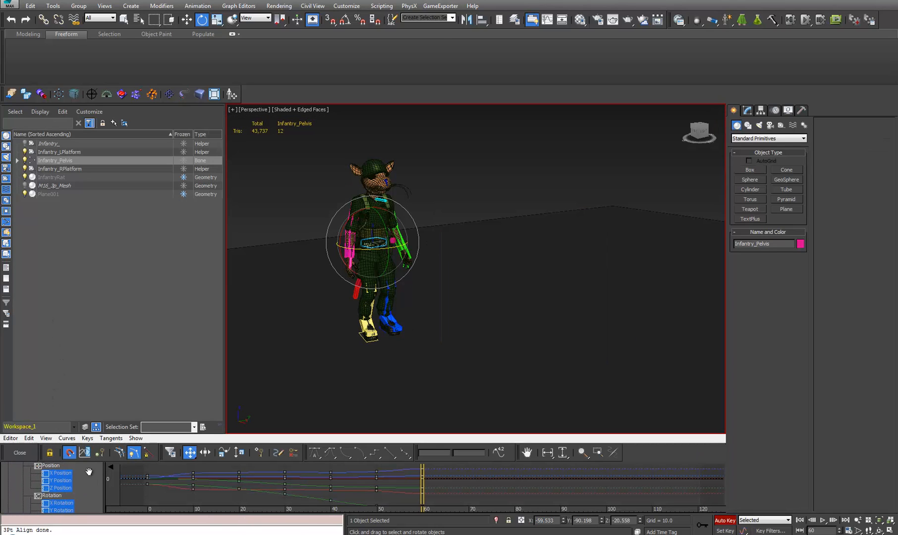
left_click(65, 496)
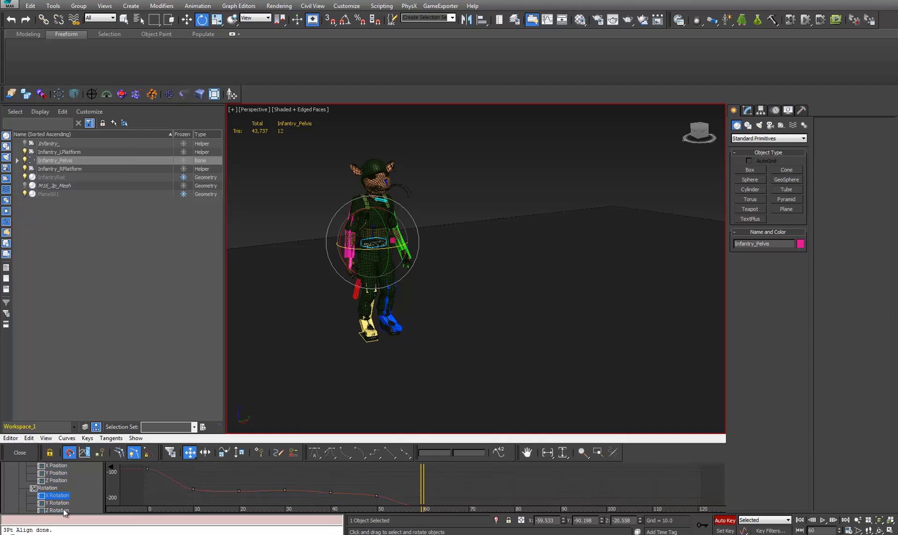
left_click(67, 511, "shift")
mouse_move(371, 495)
middle_mouse_down()
mouse_move(338, 470)
mouse_move(360, 488)
middle_mouse_up()
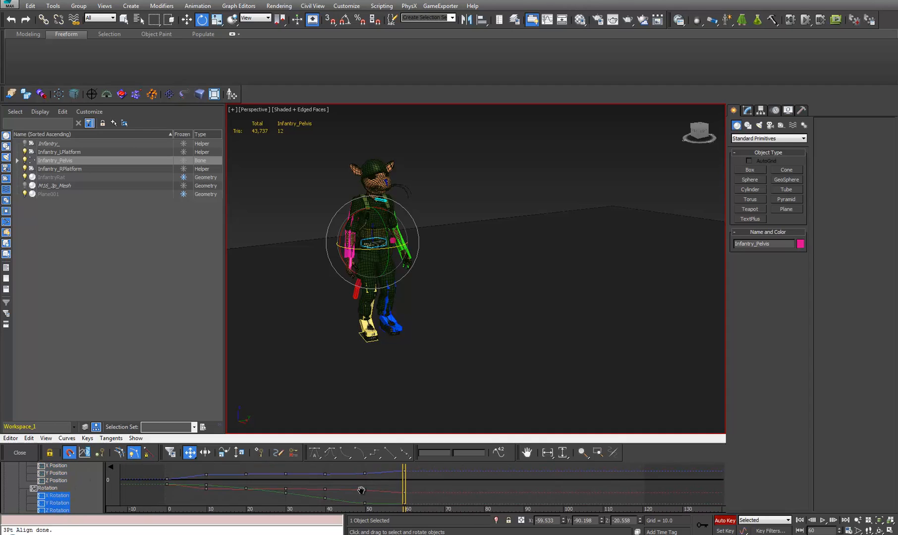
scroll(329, 478, "down", 1)
left_click_drag(340, 488, 344, 500)
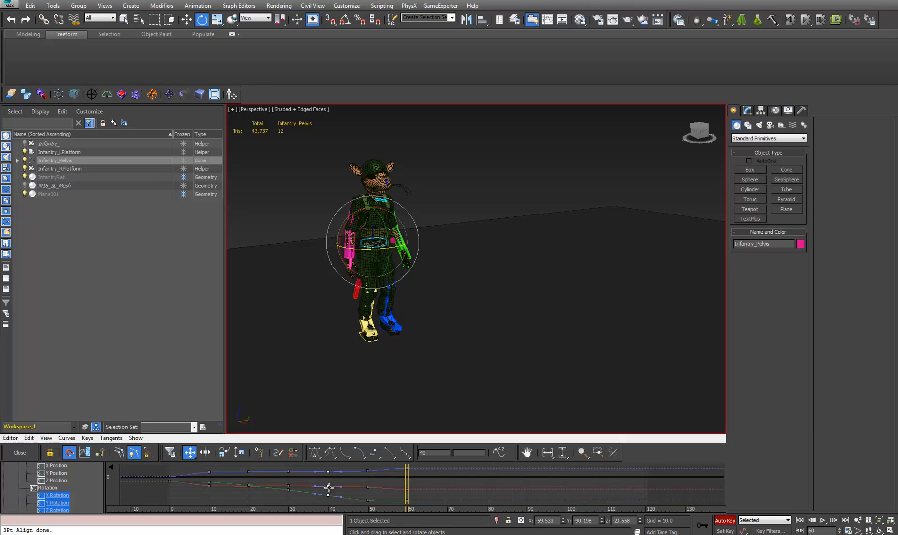
left_click_drag(328, 488, 406, 491)
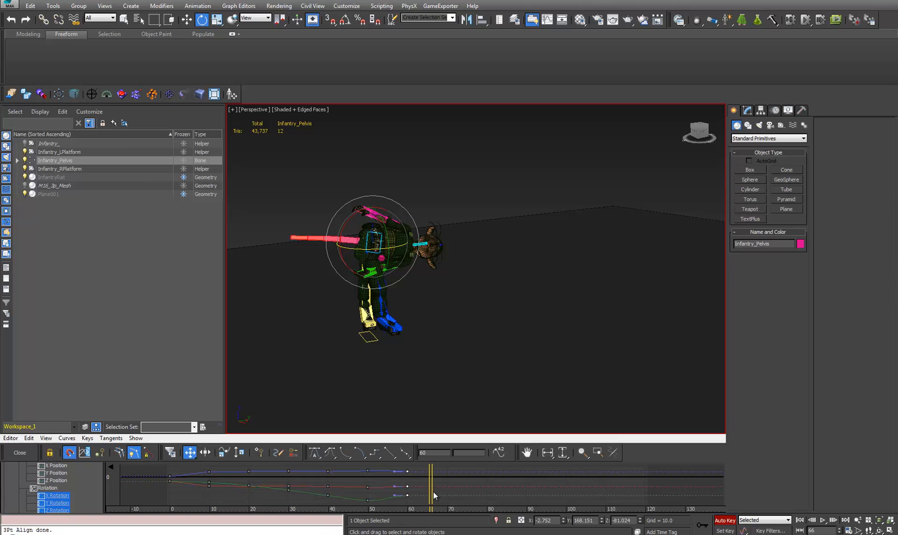
key("ctrl+z")
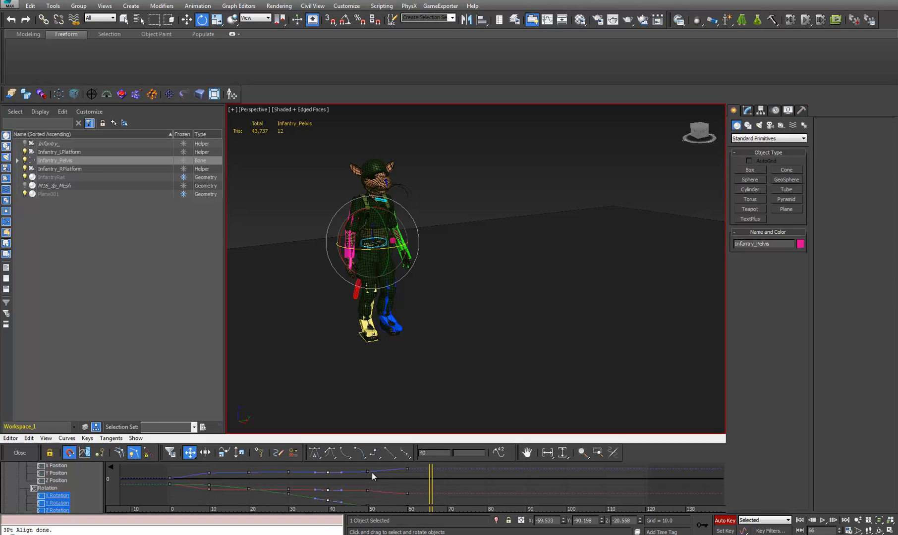
Inspect the character's legs and feet around frame 48 and close the curve editor
left_click_drag(429, 484, 360, 482)
middle_click_drag(384, 381, 589, 314)
scroll(427, 341, "up", 6)
scroll(589, 314, "down", 3)
scroll(581, 335, "down", 3)
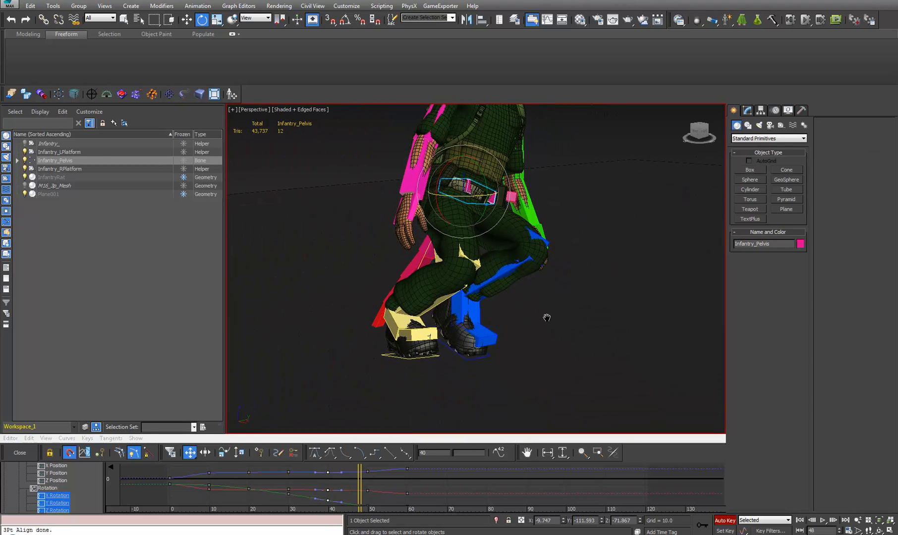
left_click(20, 453)
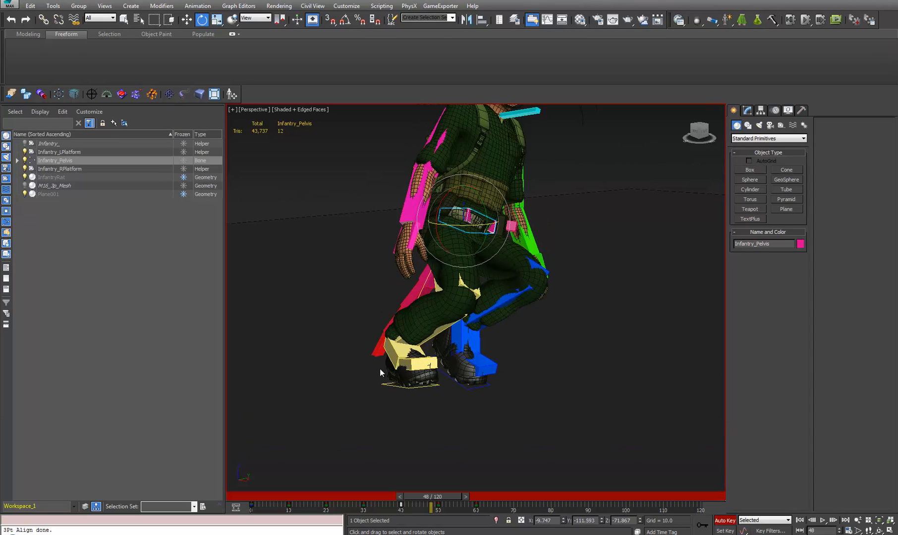
Select the right foot platform at frame 50 and open its animation curves in an enlarged Curve Editor
mouse_move(439, 504)
left_mouse_down()
mouse_move(469, 500)
mouse_move(395, 493)
mouse_move(479, 486)
mouse_move(451, 493)
mouse_move(471, 498)
mouse_move(453, 495)
left_mouse_up()
key("e")
left_click(424, 395)
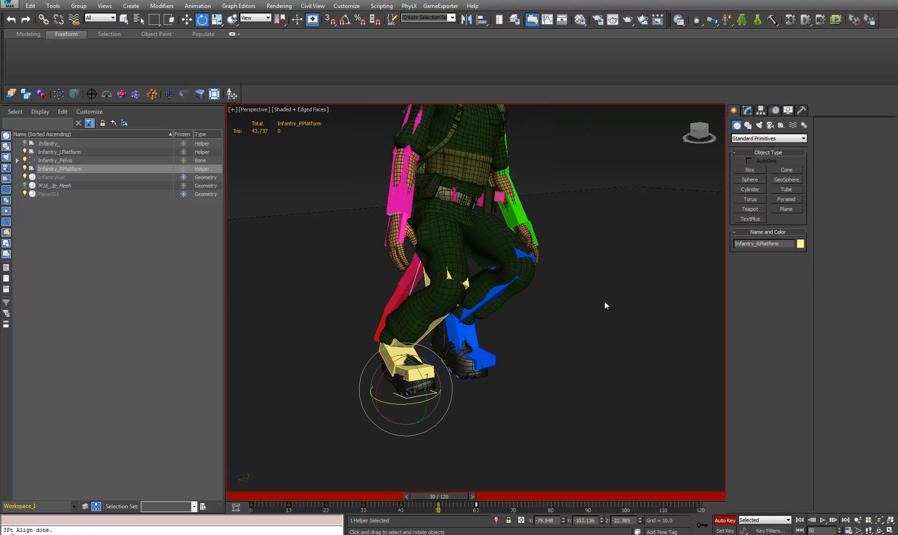
right_click(605, 300)
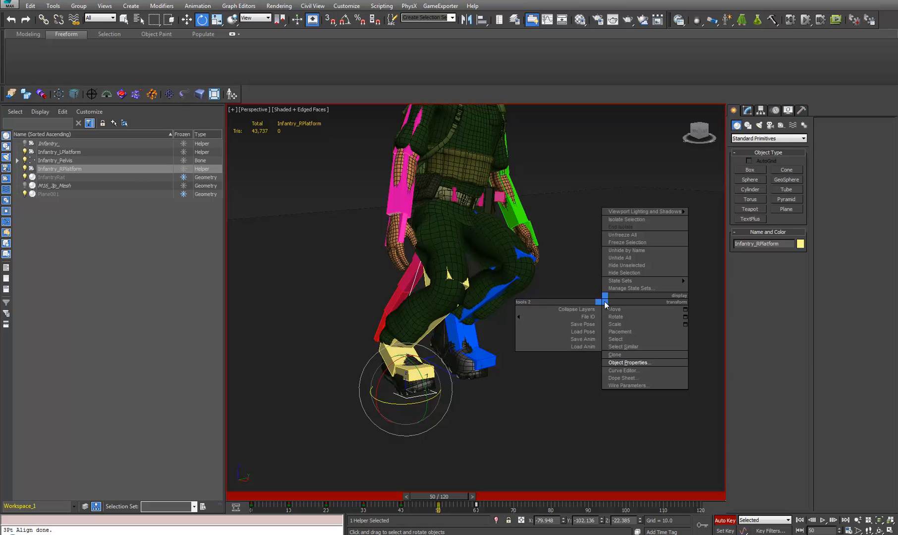
left_click(621, 370)
left_click_drag(360, 60, 346, 15)
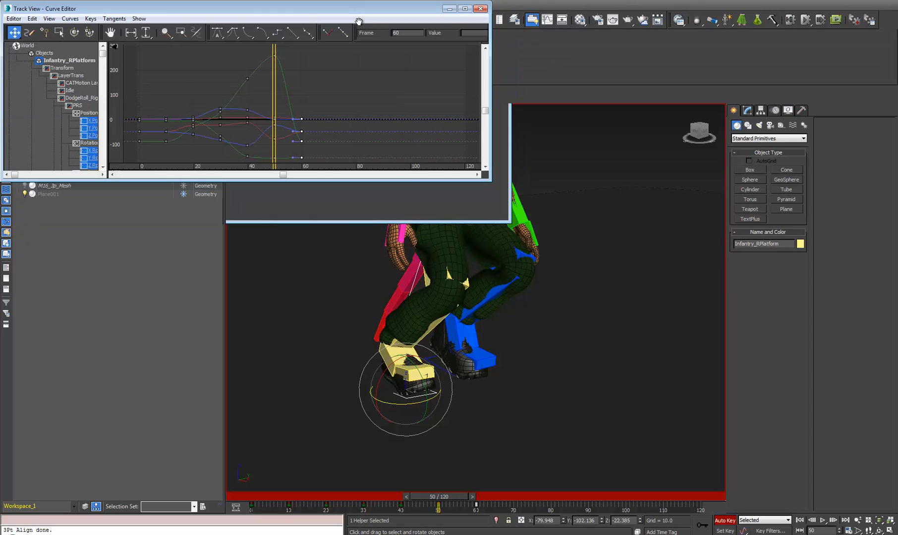
left_click_drag(802, 191, 895, 188)
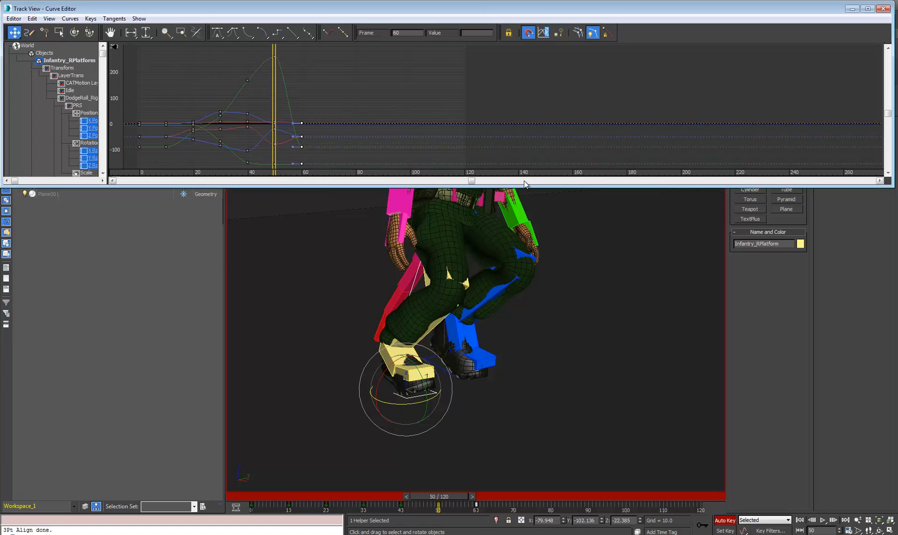
left_click_drag(528, 187, 529, 194)
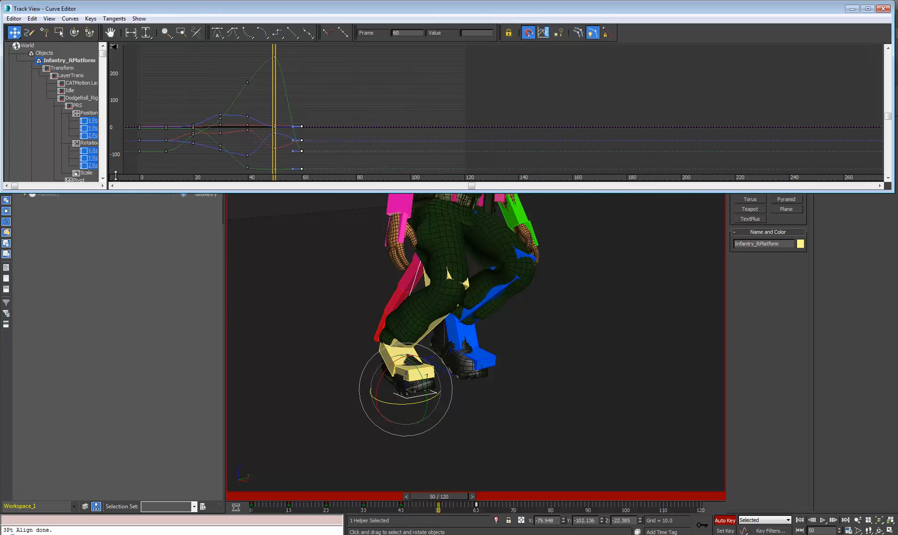
Isolate the right platform's X Rotation curve and examine its keys around frames 50 and 60
left_click(92, 150)
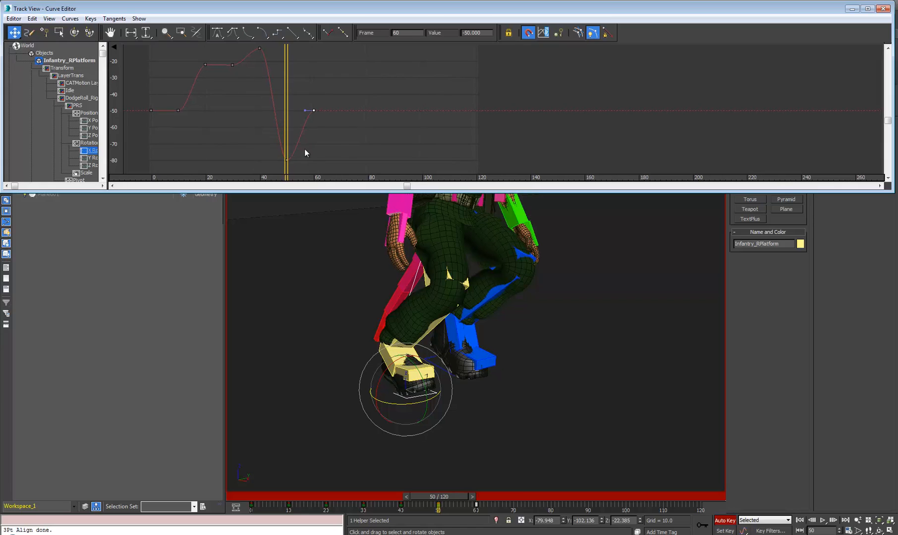
left_click_drag(257, 175, 258, 175)
middle_click_drag(223, 130, 223, 115)
scroll(231, 120, "down", 1)
middle_click_drag(328, 118, 351, 136)
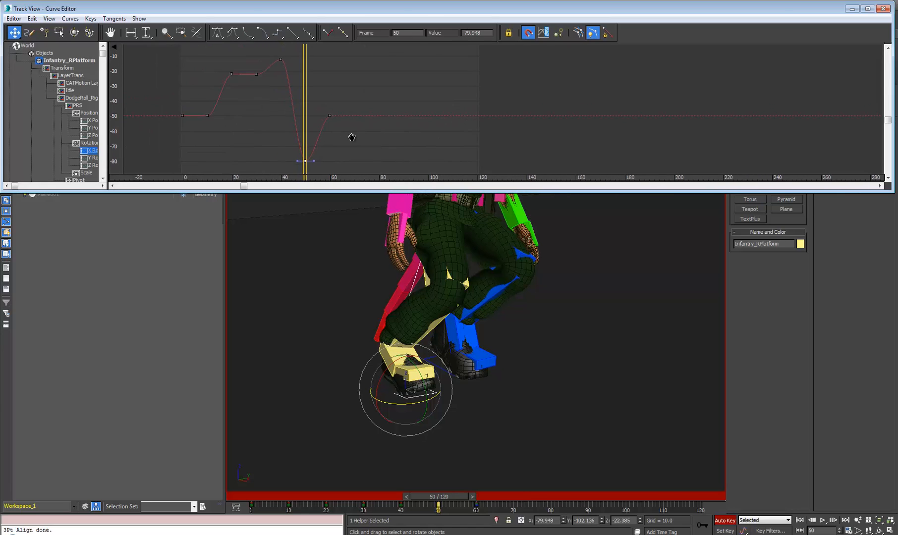
scroll(351, 136, "down", 1)
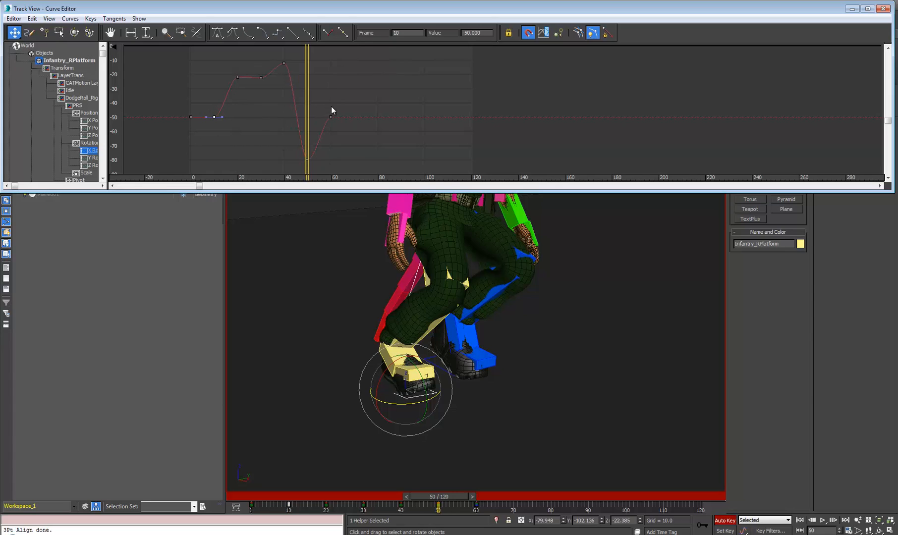
left_click(312, 152)
left_click(95, 152)
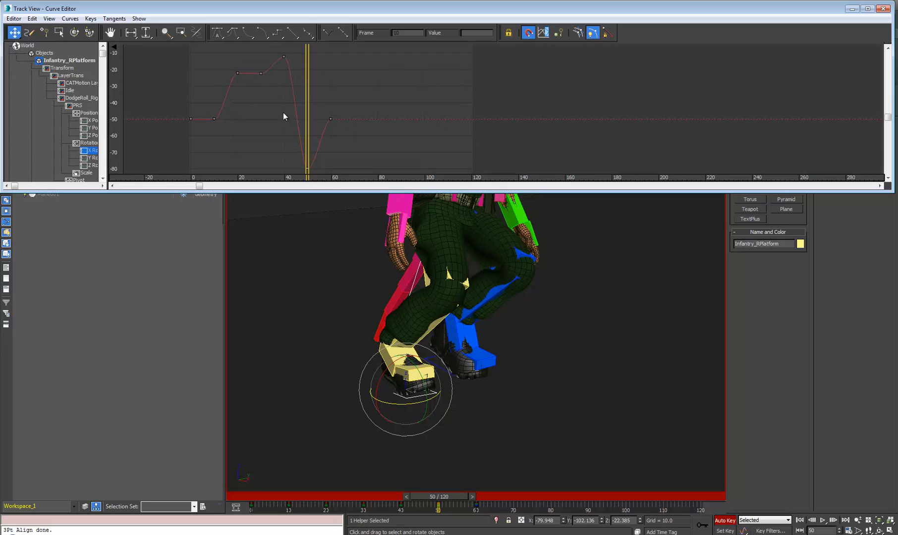
Isolate the right foot platform's Y Rotation curve and examine its key at frame 50
left_click(91, 158)
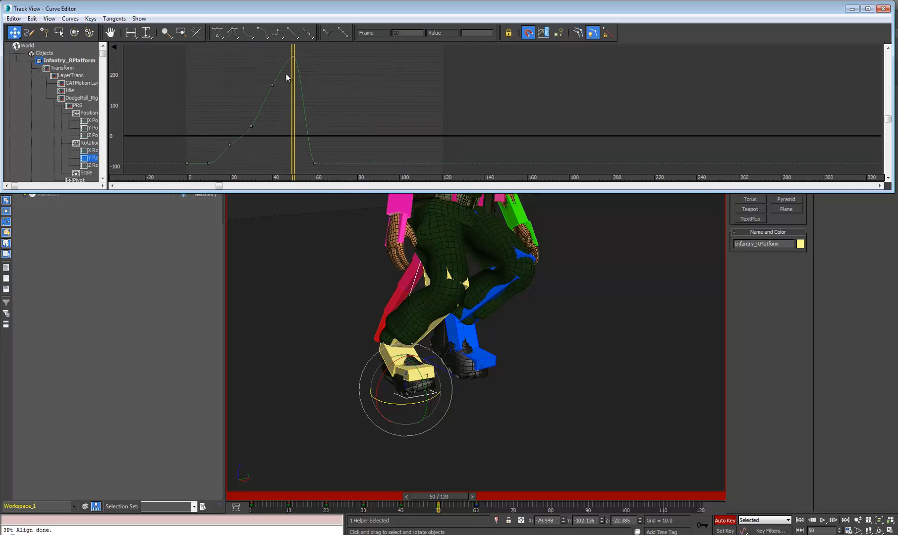
left_click_drag(270, 54, 319, 68)
left_click_drag(487, 33, 435, 36)
middle_click_drag(360, 100, 404, 105)
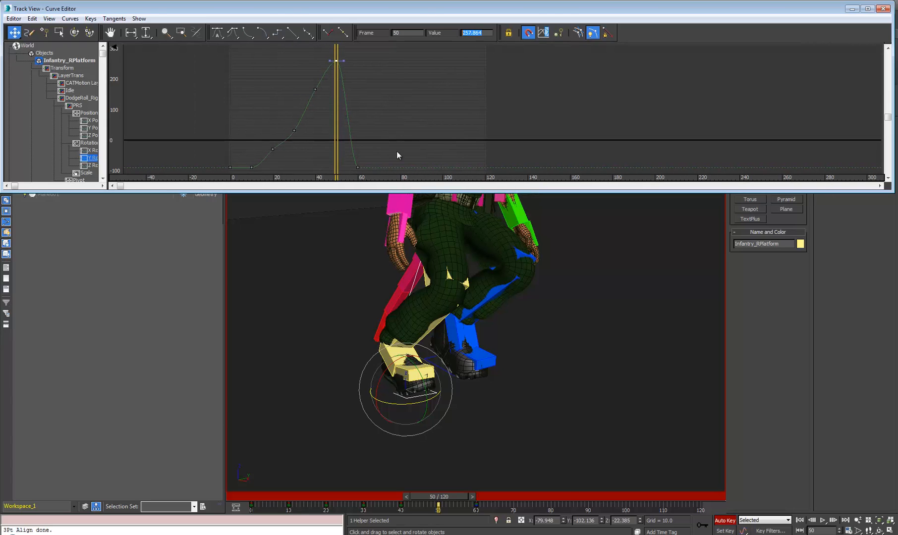
Set the right platform's Y Rotation key at frame 60 to 360
left_click_drag(397, 152, 242, 182)
left_click_drag(382, 151, 352, 173)
left_click_drag(356, 49, 332, 75)
left_click_drag(396, 157, 350, 171)
type("360")
key("Return")
Set the right platform's Y Rotation key at frame 60 to 270 and check the pose at that frame
left_click_drag(264, 173, 273, 179)
middle_click_drag(452, 69, 446, 88)
middle_click_drag(381, 110, 381, 120)
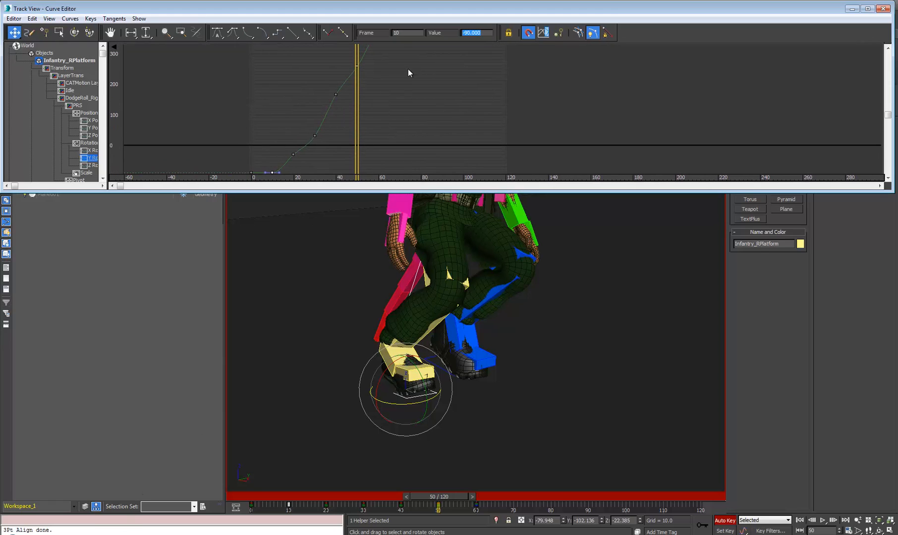
middle_click_drag(408, 70, 403, 104)
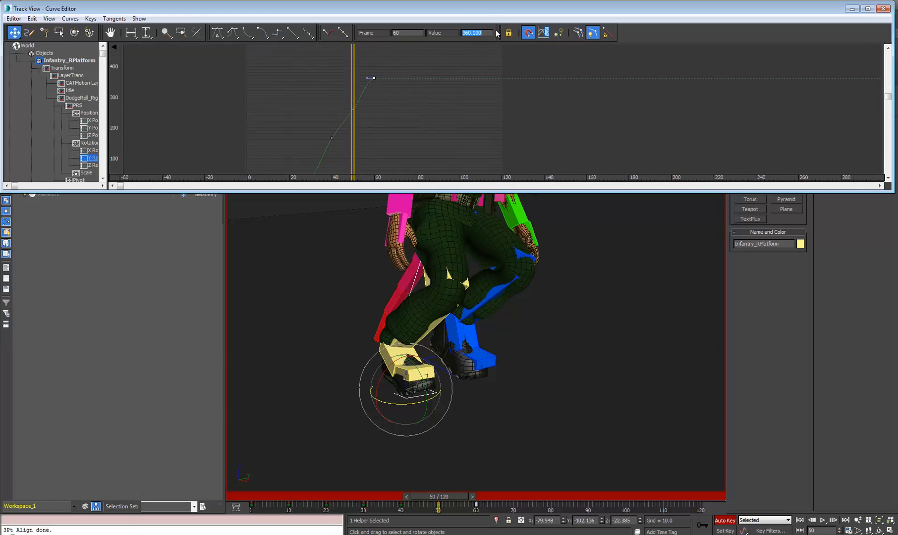
type("270")
key("Return")
left_click_drag(445, 498, 491, 495)
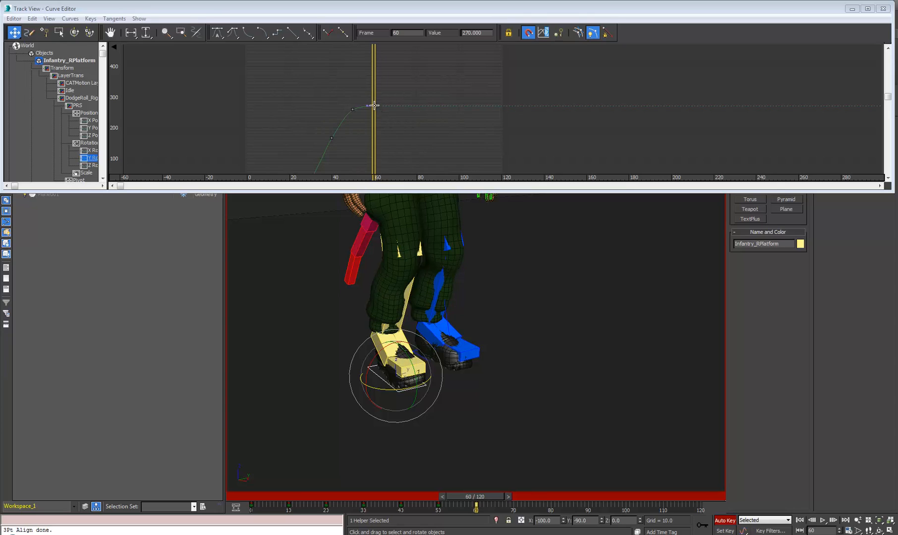
Try lowering the right platform's Y Rotation key at frame 60, undo the move and scrub the final frames
left_click_drag(374, 105, 379, 148)
key("ctrl+z")
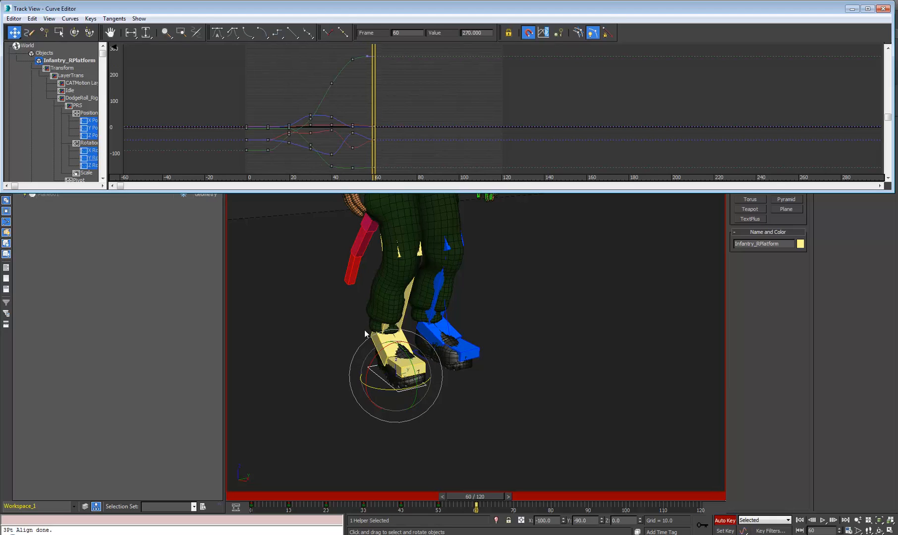
mouse_move(501, 494)
left_mouse_down()
mouse_move(450, 498)
mouse_move(489, 496)
left_mouse_up()
key("e")
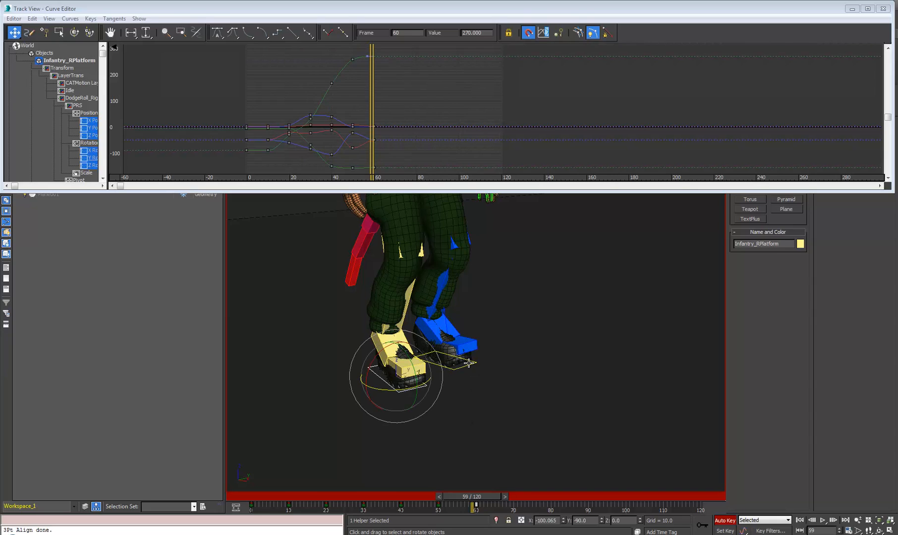
Select the left foot platform, isolate its Y Rotation curve and compare the keys at frames 0 and 50
left_click(472, 366)
left_click_drag(50, 137, 19, 91)
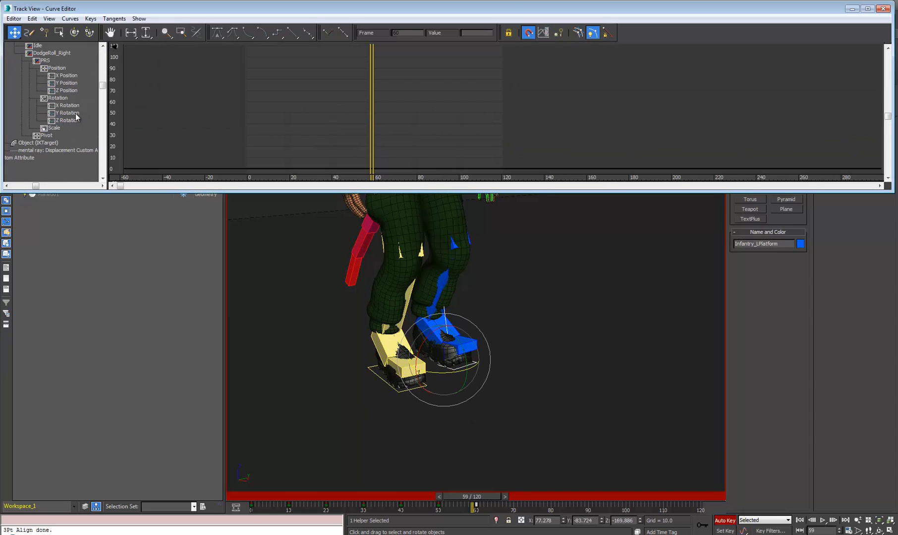
left_click(73, 113)
left_click_drag(370, 166, 328, 176)
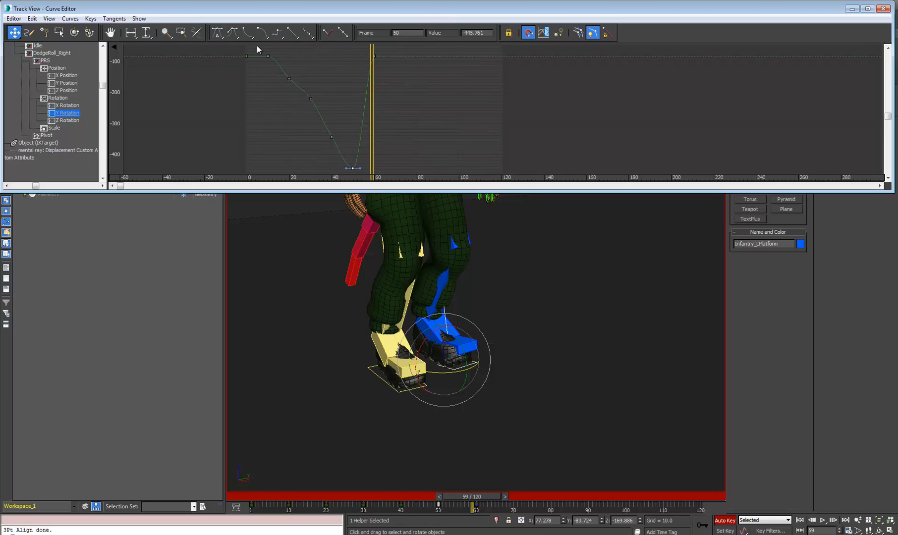
left_click_drag(257, 45, 240, 66)
left_click_drag(356, 165, 327, 181)
Calculate 86.209+360 in Calculator and set the left platform's Y Rotation key at frame 60 to -446.209
middle_click_drag(286, 71, 272, 119)
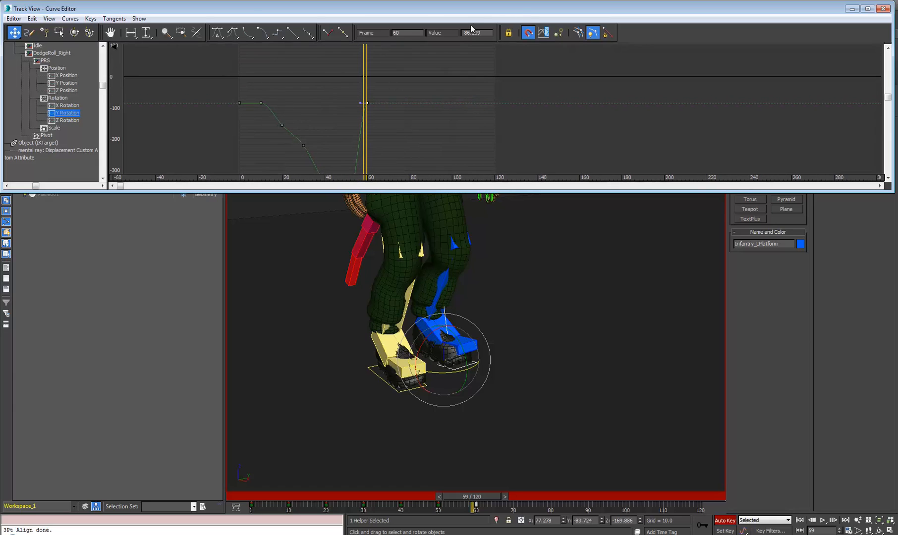
left_click_drag(350, 116, 351, 116)
key("alt+Tab")
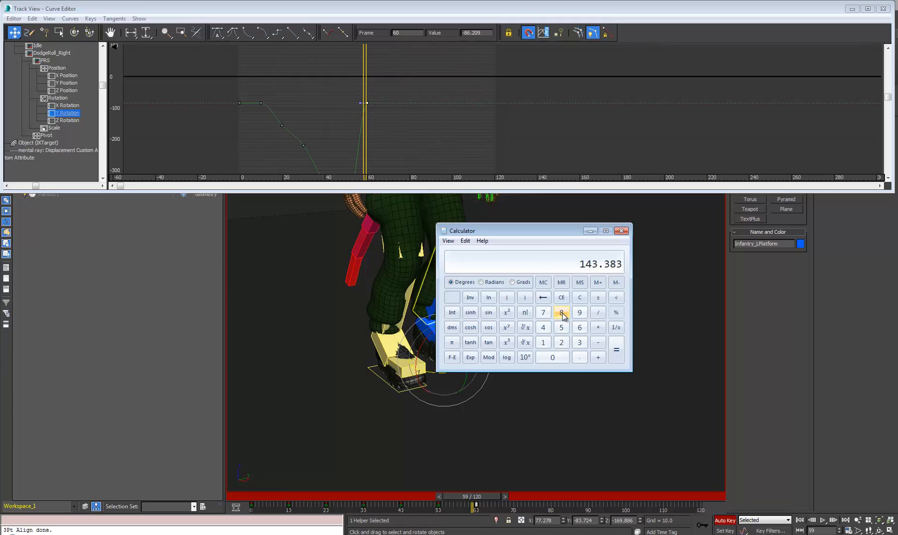
type("86.209+360=")
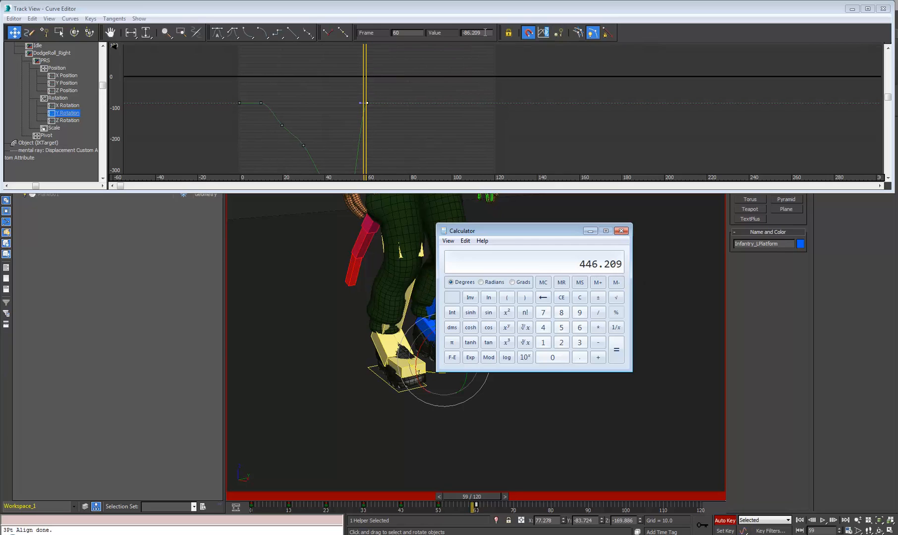
double_click(466, 33)
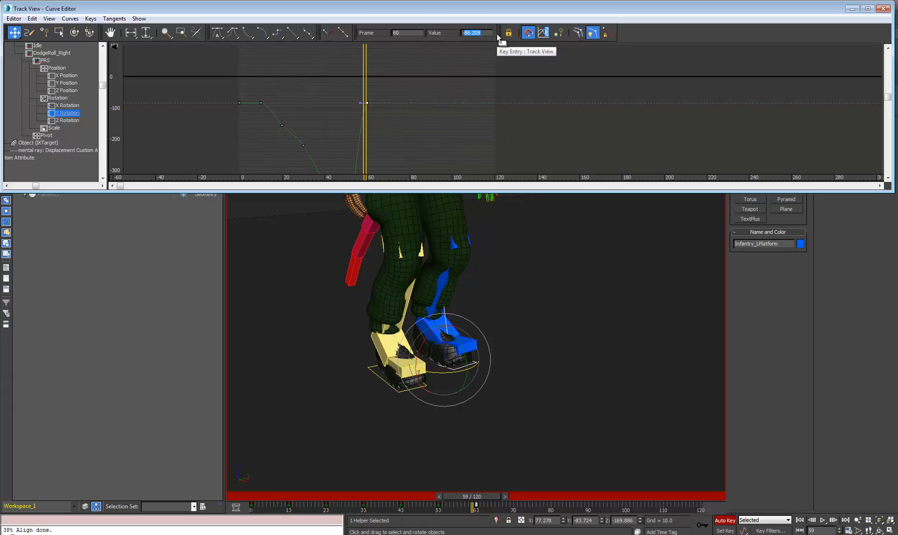
type("-446.209")
key("Return")
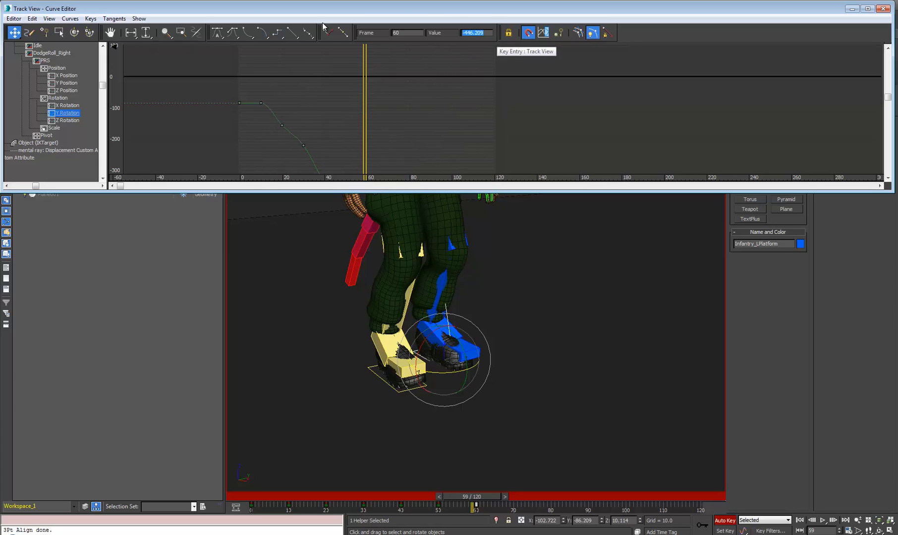
Compare the left platform's Y Rotation keys at frames 50 and 60 and undo a trial key move
middle_click_drag(387, 156, 408, 69)
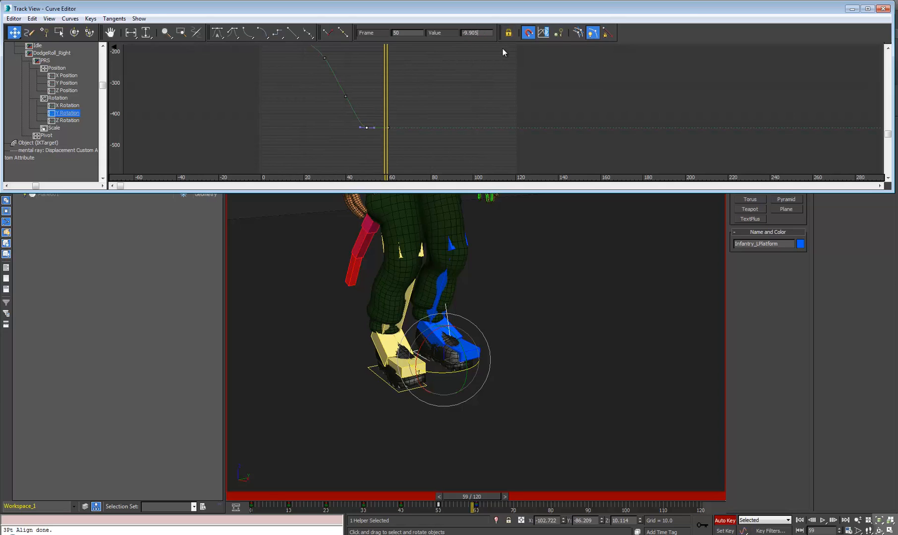
left_click(388, 128)
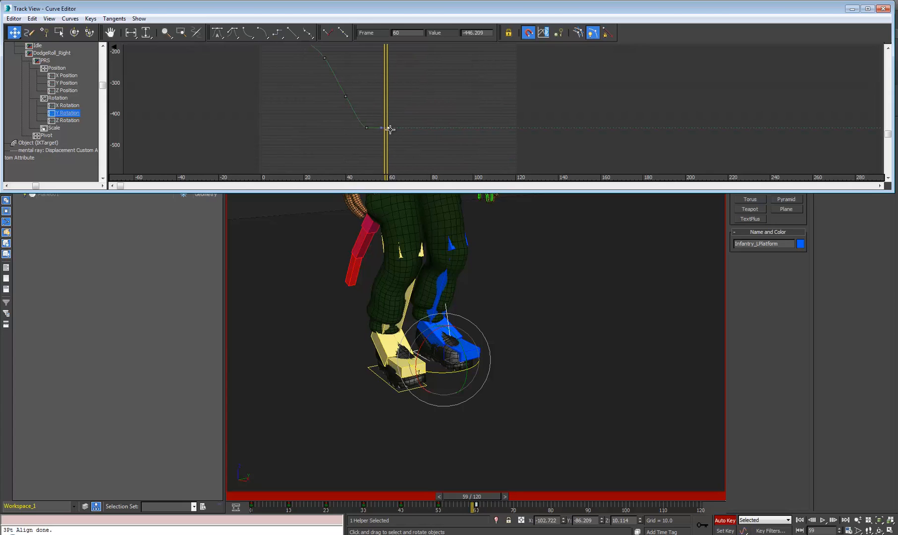
mouse_move(389, 129)
left_mouse_down()
mouse_move(369, 131)
mouse_move(385, 140)
left_mouse_up()
left_click_drag(345, 95, 349, 86)
key("ctrl+z")
middle_click_drag(349, 153, 369, 128)
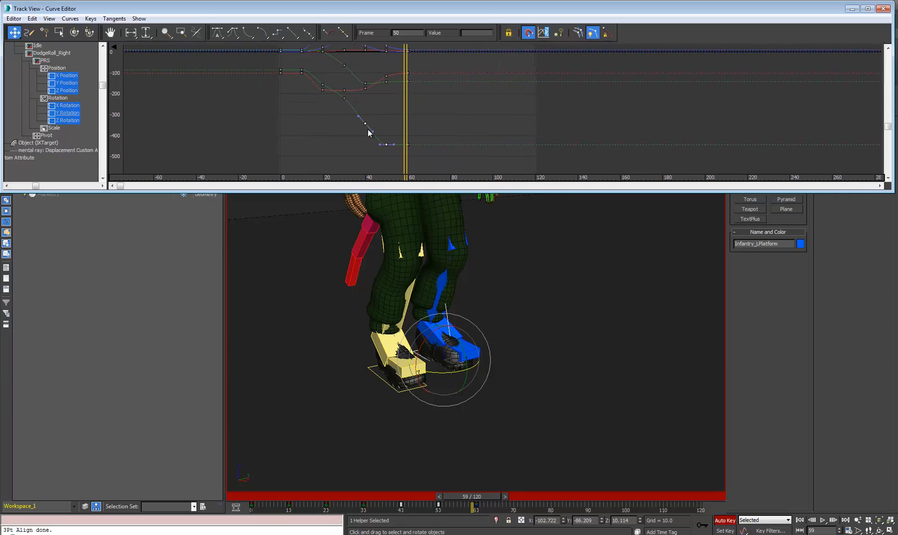
Try moving the left platform's Y Rotation key from frame 40 to frame 50 and return it to frame 40
left_click(365, 124)
left_click_drag(364, 124, 302, 168)
left_click_drag(303, 122, 368, 88)
middle_click_drag(368, 127, 369, 147)
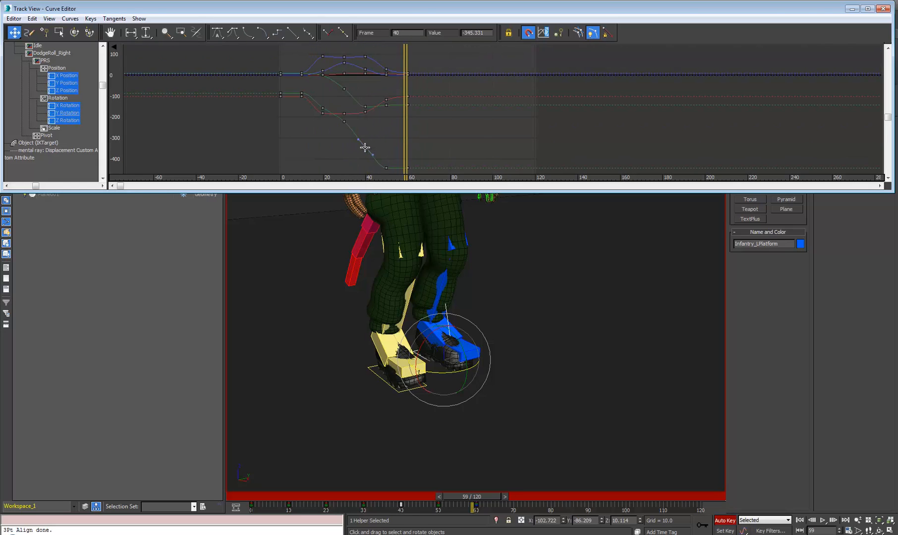
left_click_drag(366, 148, 387, 147)
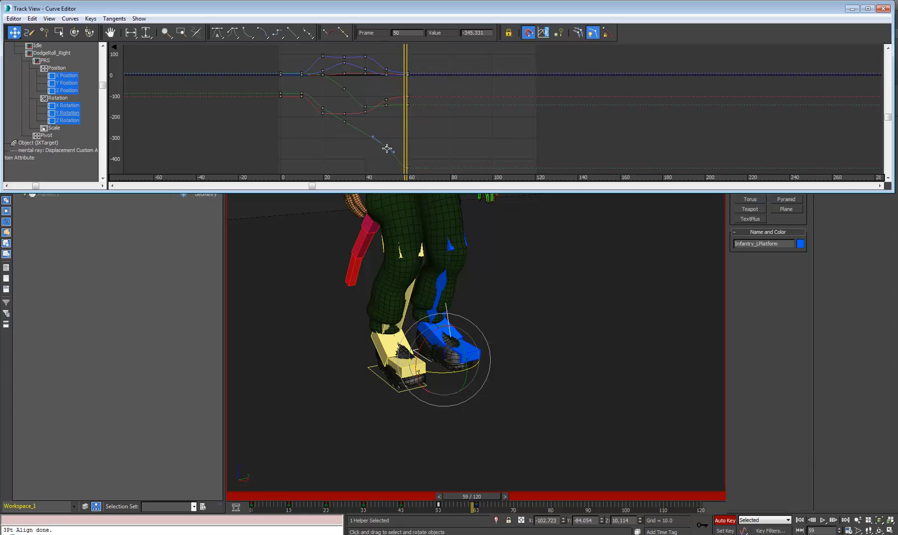
left_click_drag(387, 149, 364, 148)
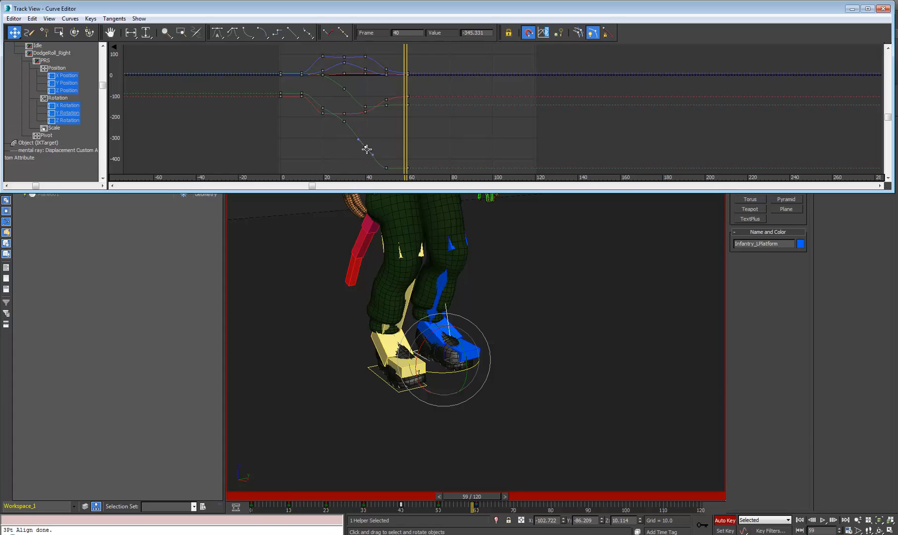
left_click_drag(362, 147, 386, 147)
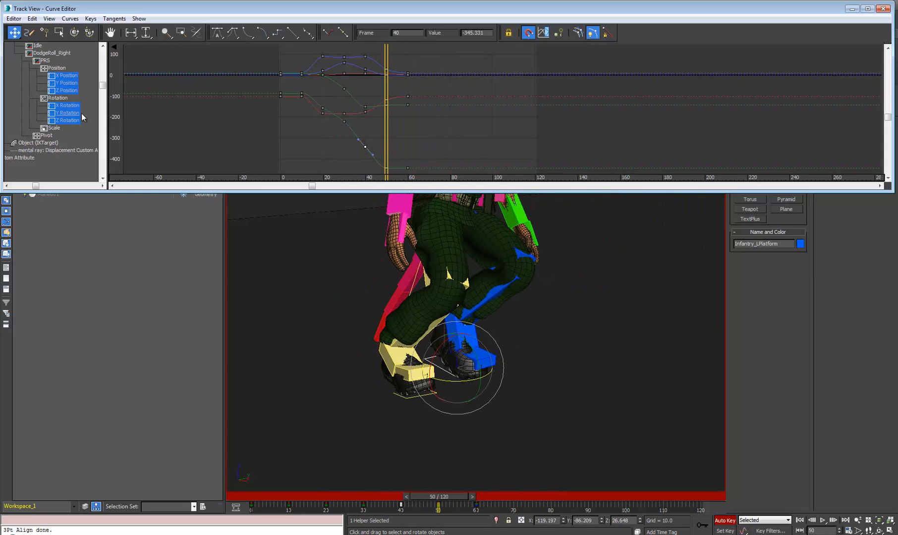
Isolate the left platform's X, Y and Z Position curves and copy their frame 50 keys to frame 60
left_click(68, 75)
left_click(68, 90, "shift")
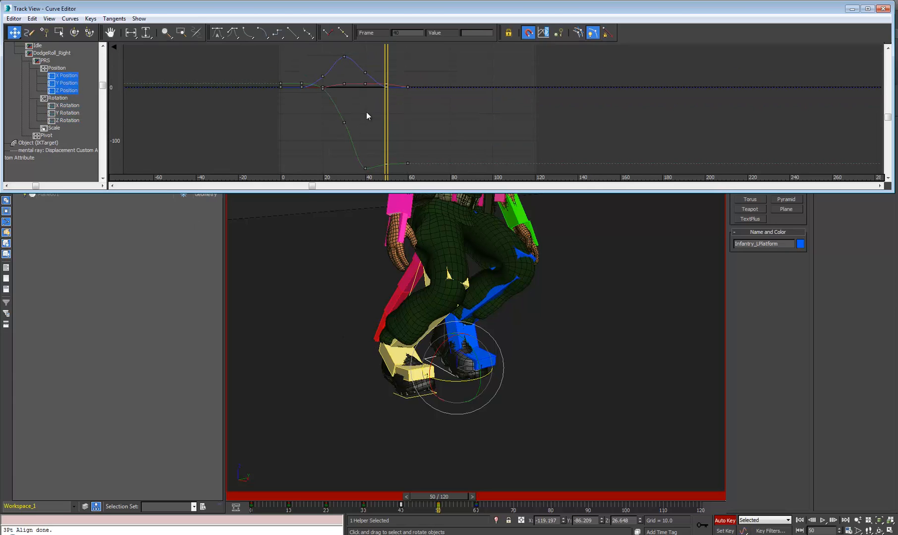
left_click_drag(387, 118, 374, 167)
left_click_drag(386, 88, 408, 94)
Flatten the tangent of the left platform's Y Position key at frame 50
middle_click_drag(393, 166, 622, 57)
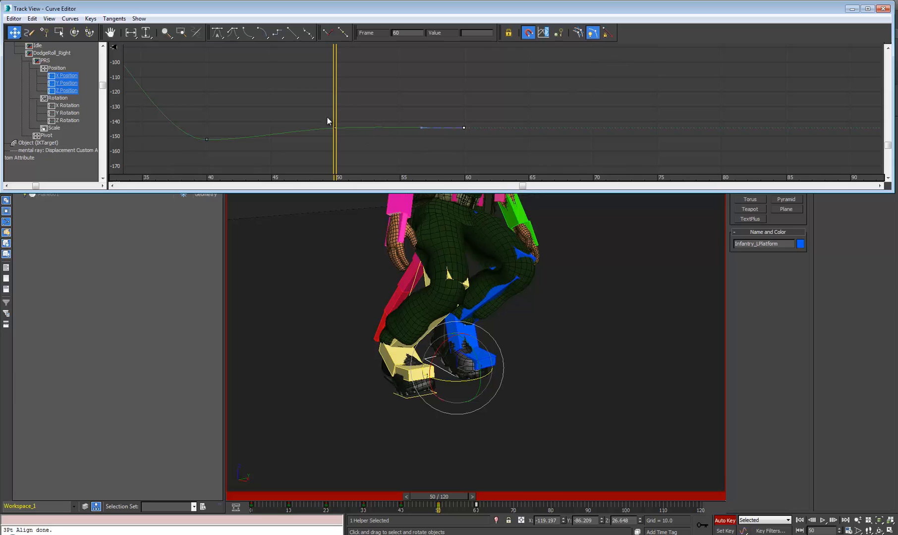
left_click_drag(368, 152, 379, 128)
middle_click_drag(375, 159, 384, 161)
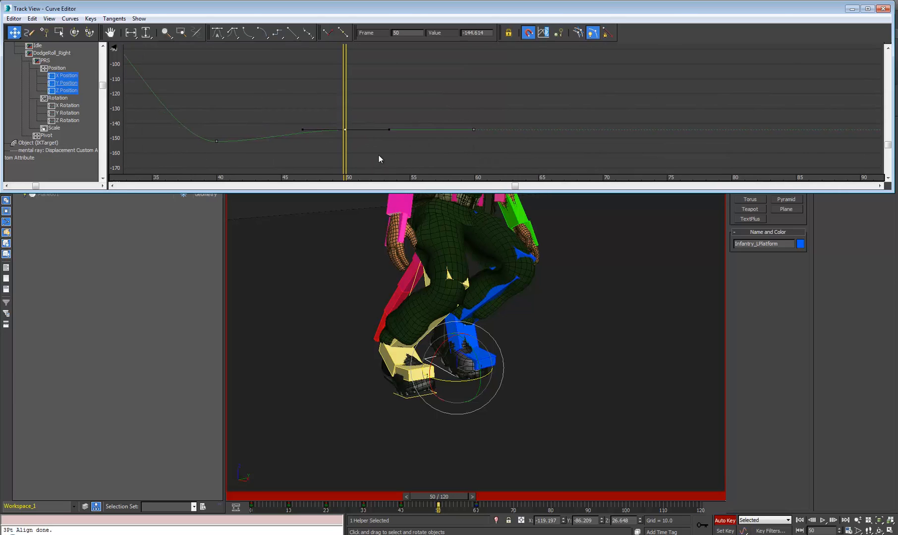
middle_click_drag(407, 101, 307, 208, "ctrl+alt")
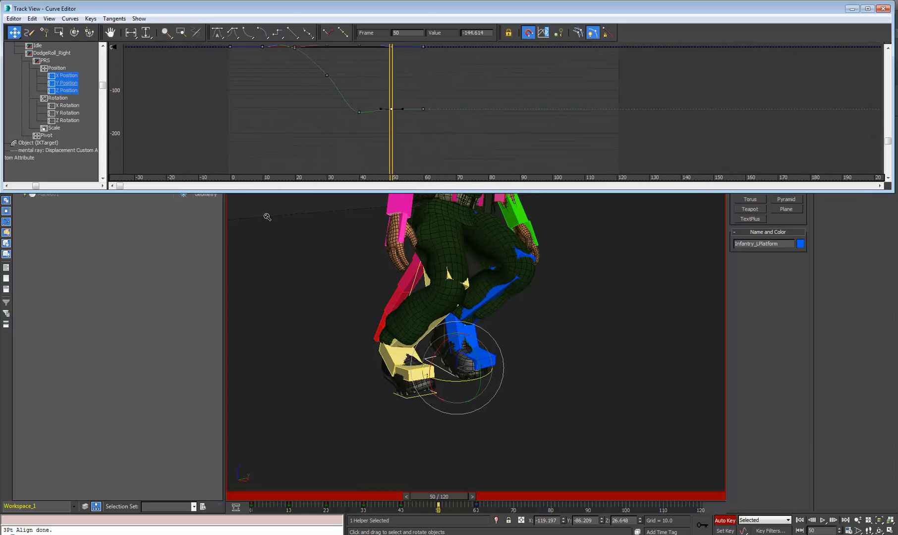
middle_click_drag(415, 67, 423, 99)
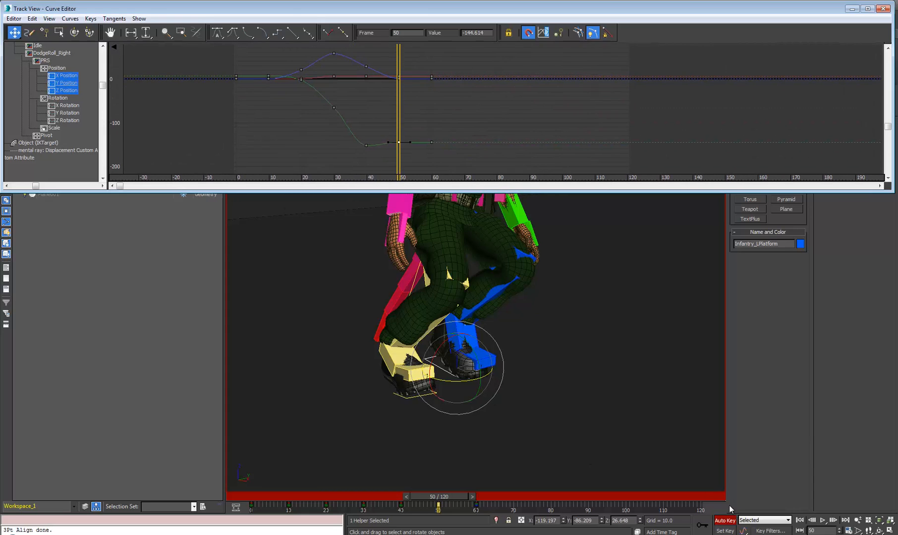
Play the animation from the start and scrub back to frame 50 to check the foot motion
left_click(799, 520)
left_click(822, 520)
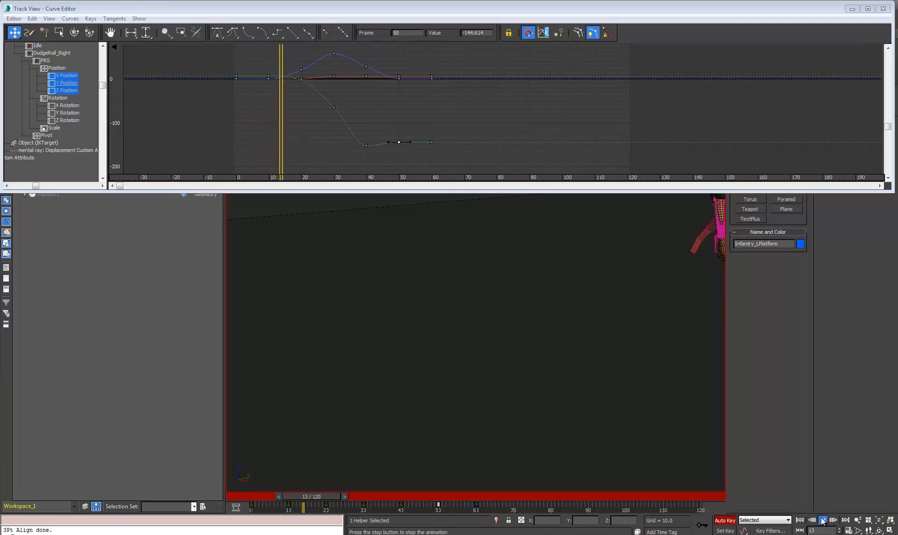
left_click(822, 520)
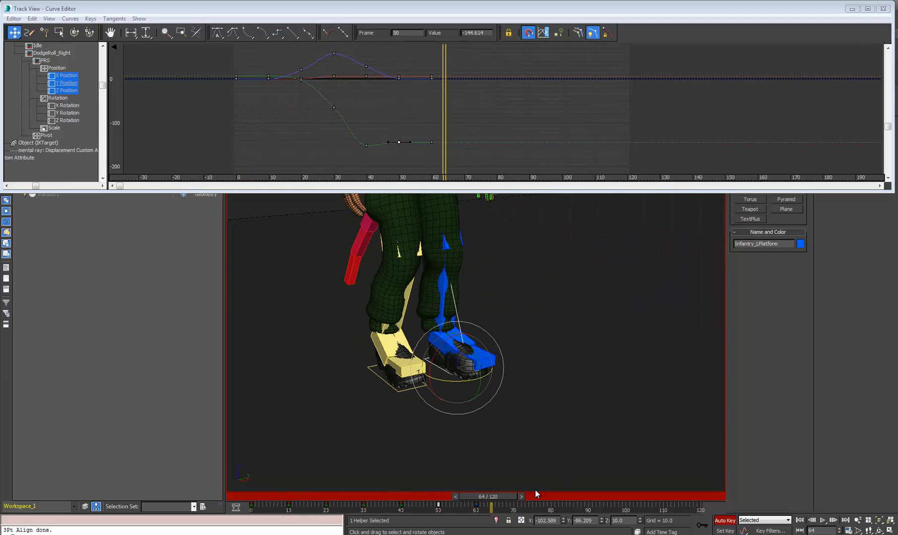
left_click_drag(519, 497, 467, 499)
left_click_drag(474, 505, 460, 503)
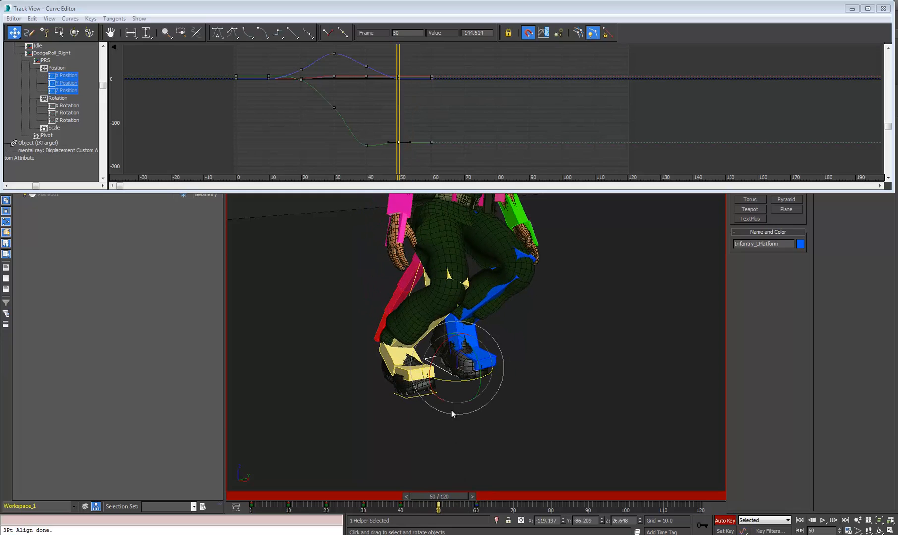
Select the right foot platform and copy its X, Y and Z Position keys from frame 50 to frame 60
left_click(407, 396)
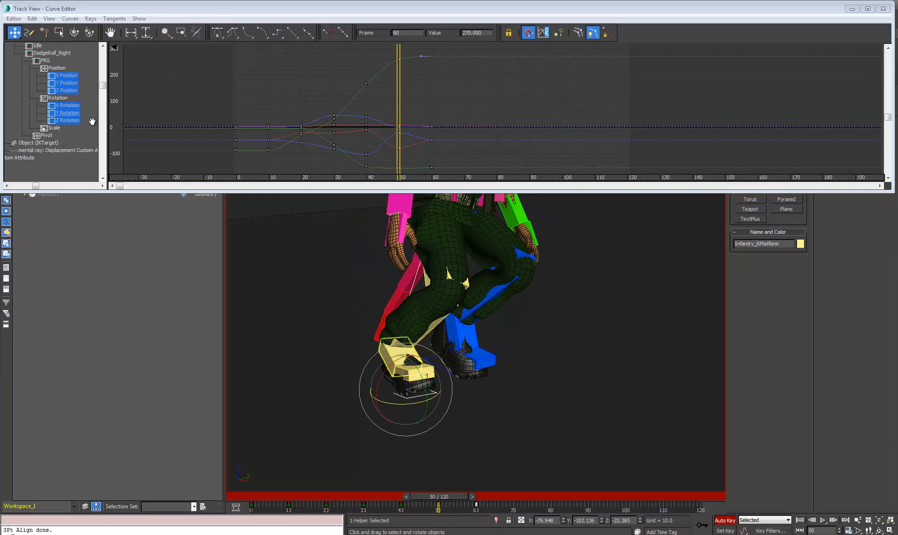
left_click(67, 76)
left_click(69, 91, "shift")
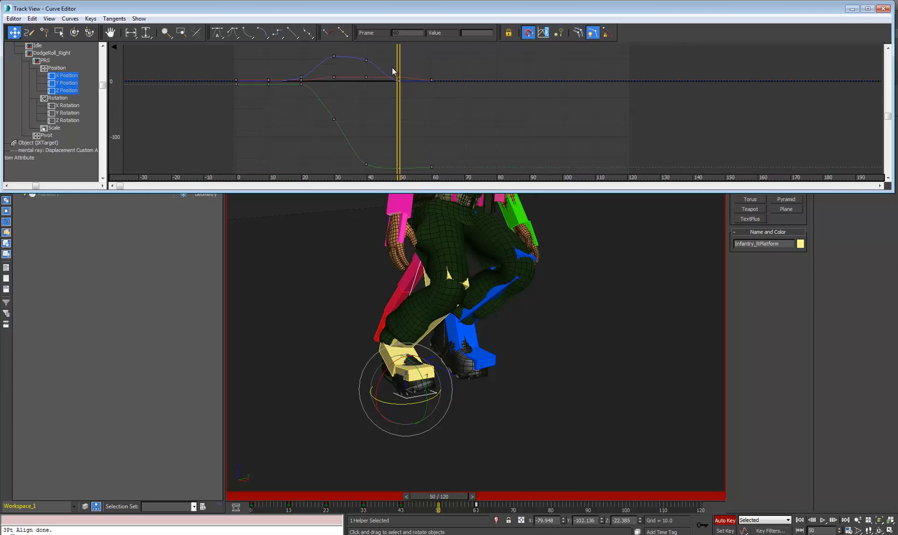
left_click_drag(391, 59, 412, 174)
left_click_drag(399, 80, 430, 86)
mouse_move(449, 498)
left_mouse_down()
mouse_move(477, 491)
mouse_move(437, 492)
mouse_move(480, 491)
mouse_move(412, 494)
mouse_move(464, 493)
mouse_move(432, 494)
mouse_move(459, 499)
mouse_move(452, 500)
left_mouse_up()
key("e")
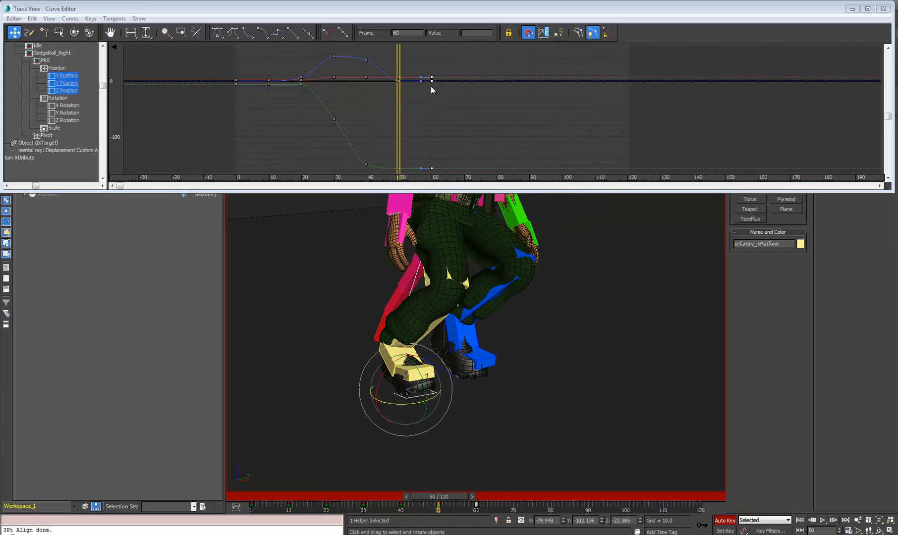
Isolate the right platform's X, Y and Z Rotation curves and copy their frame 60 keys to frame 50
left_click(66, 106)
left_click(66, 113, "ctrl")
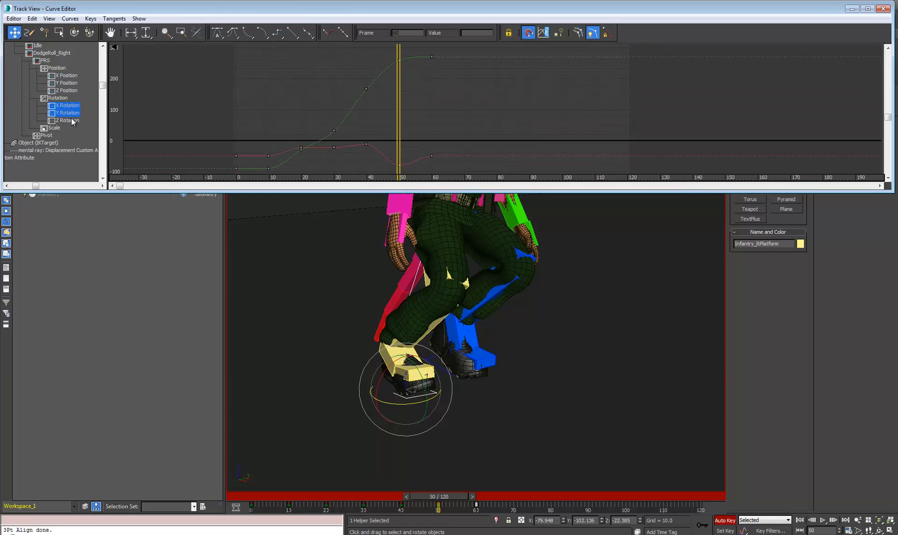
scroll(392, 103, "down", 5)
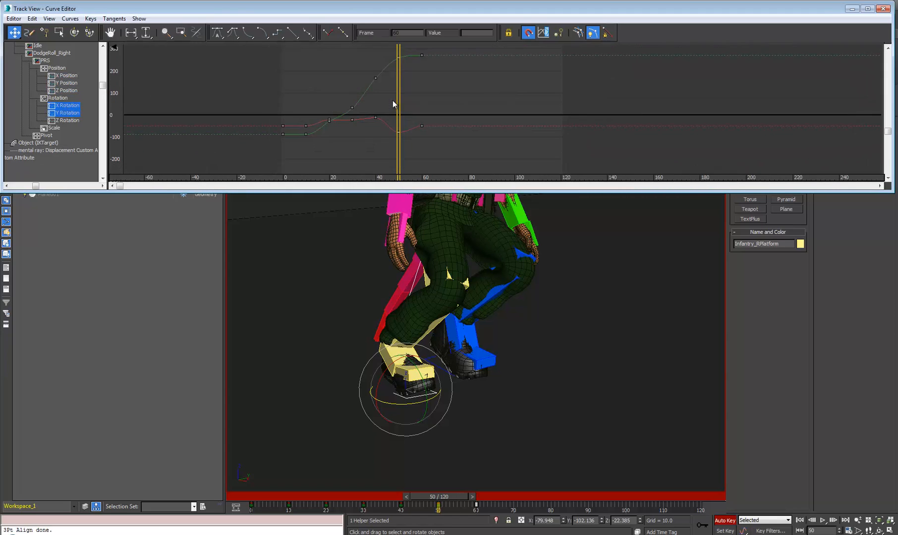
left_click(74, 120, "ctrl")
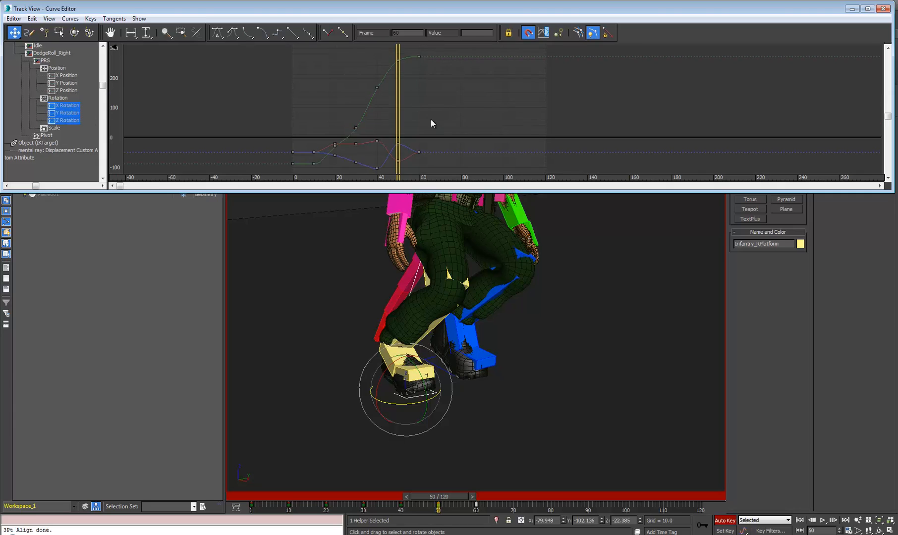
left_click_drag(409, 148, 405, 175)
left_click_drag(400, 88, 419, 89)
left_click_drag(438, 51, 398, 153)
mouse_move(417, 122)
left_mouse_down()
mouse_move(349, 124)
mouse_move(429, 121)
mouse_move(368, 128)
mouse_move(403, 129)
mouse_move(426, 122)
mouse_move(361, 131)
mouse_move(400, 114)
mouse_move(437, 115)
left_mouse_up()
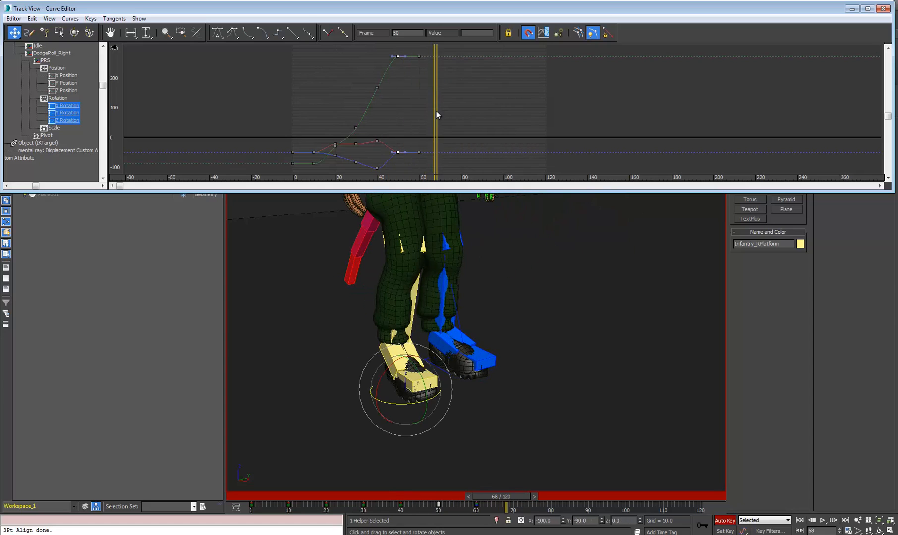
View the whole character from the front and scrub the dodge roll to check the right foot's landing
scroll(467, 308, "down", 3)
scroll(515, 356, "down", 3)
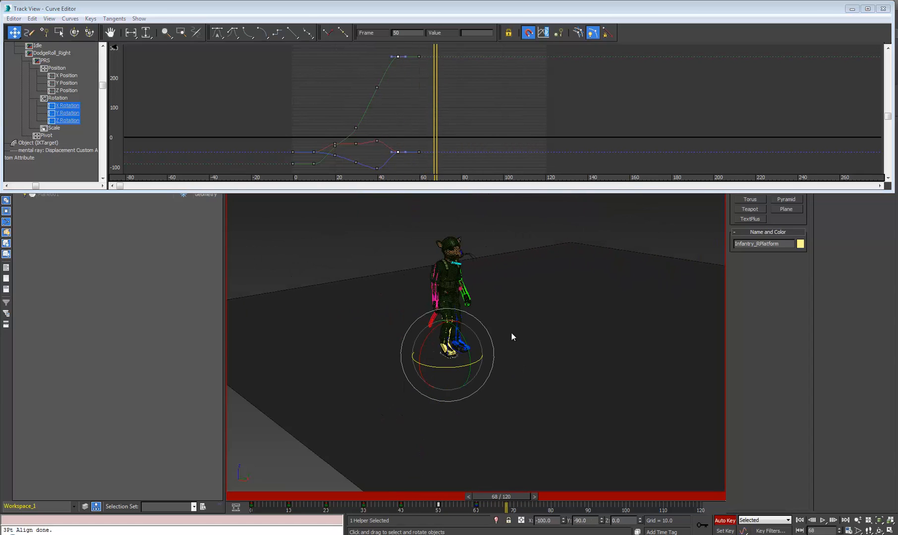
middle_click_drag(511, 332, 444, 324, "alt")
scroll(474, 320, "up", 3)
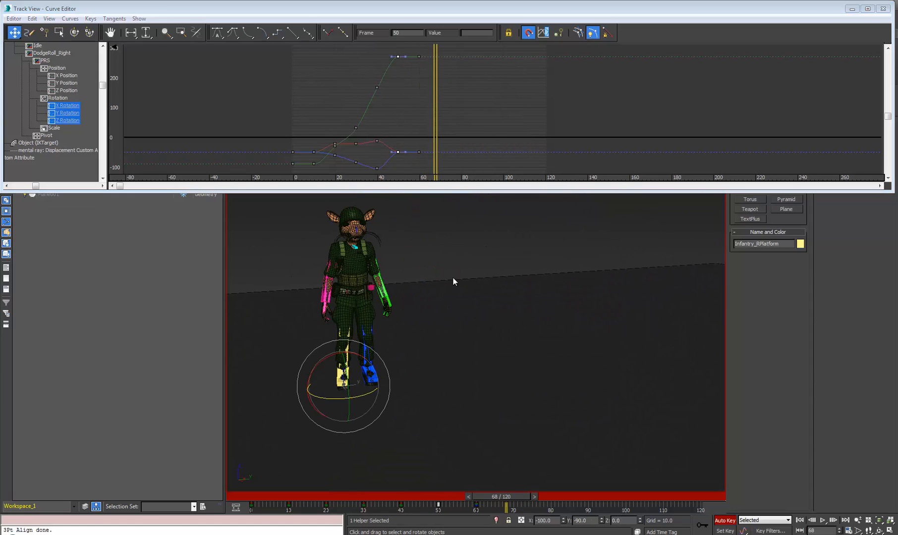
mouse_move(494, 499)
left_mouse_down()
mouse_move(224, 461)
mouse_move(320, 441)
mouse_move(448, 344)
mouse_move(364, 352)
mouse_move(252, 344)
mouse_move(461, 311)
mouse_move(328, 334)
mouse_move(453, 305)
mouse_move(222, 275)
mouse_move(524, 243)
mouse_move(508, 247)
left_mouse_up()
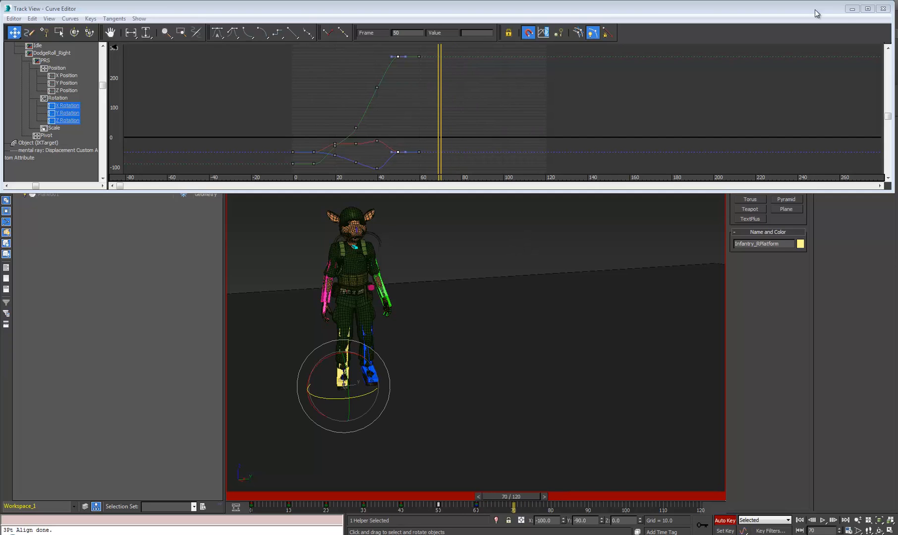
Close the Curve Editor and compare the right foot's position at frames 0 and 60 in the Front view
left_click(883, 9)
middle_click_drag(390, 312, 441, 310, "alt")
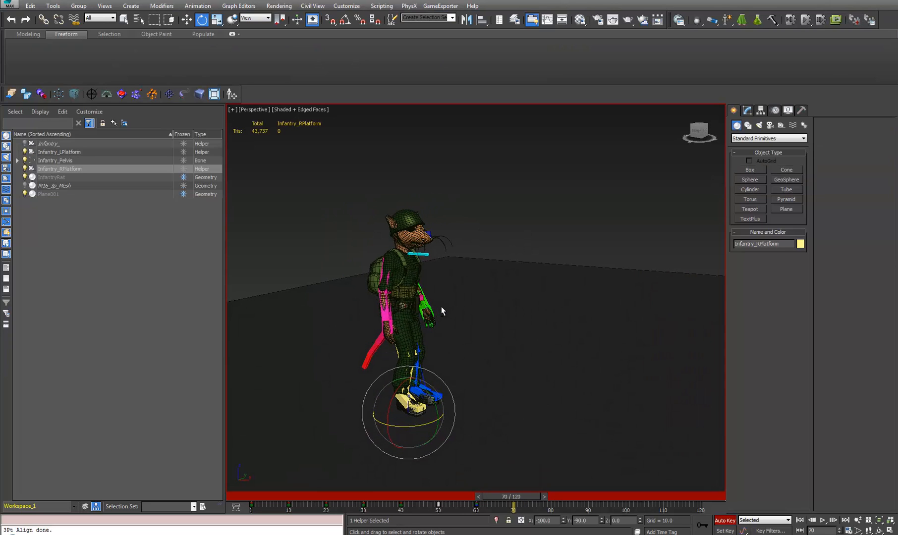
right_click(440, 306)
key("f")
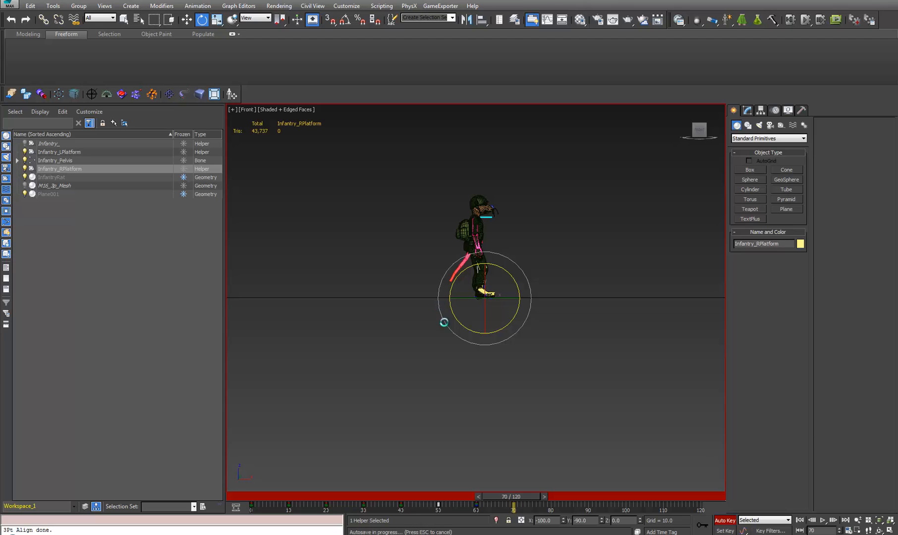
left_click_drag(485, 499, 453, 489)
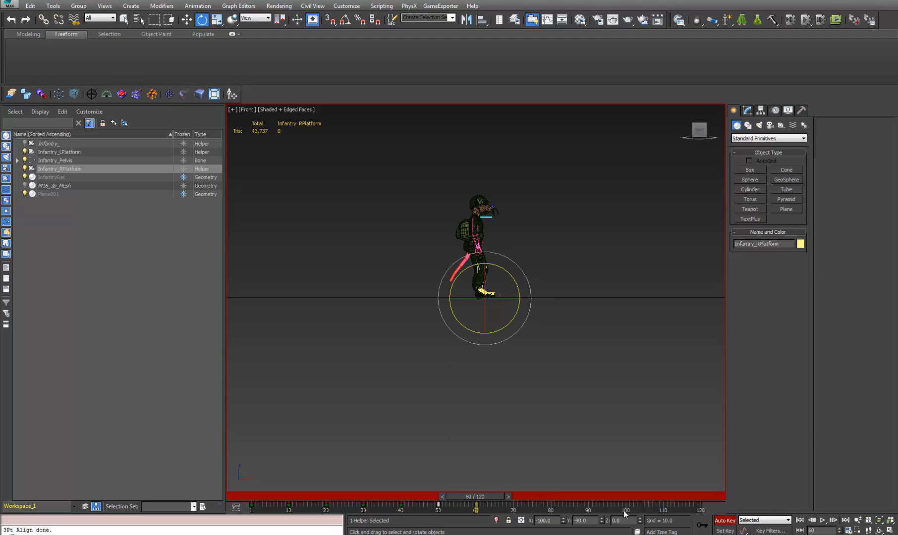
left_click(800, 521)
scroll(477, 388, "up", 6)
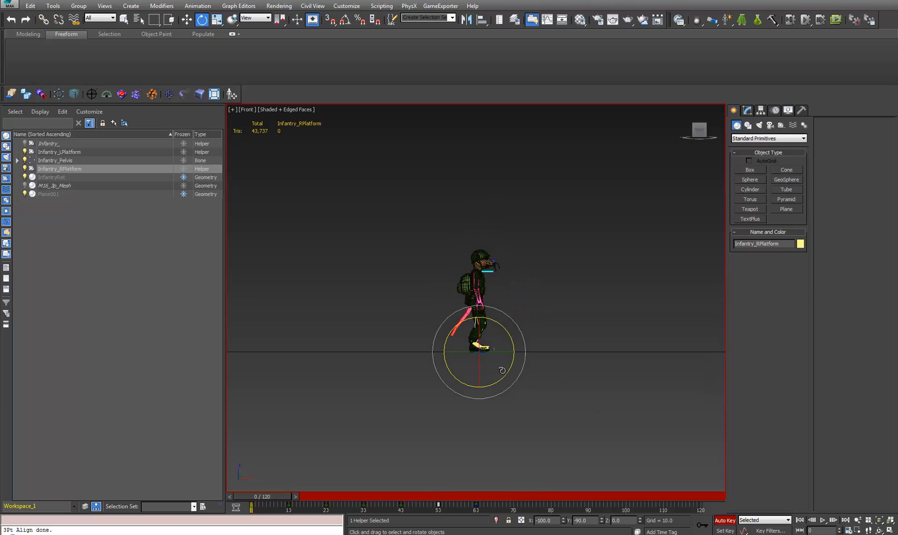
scroll(477, 387, "up", 3)
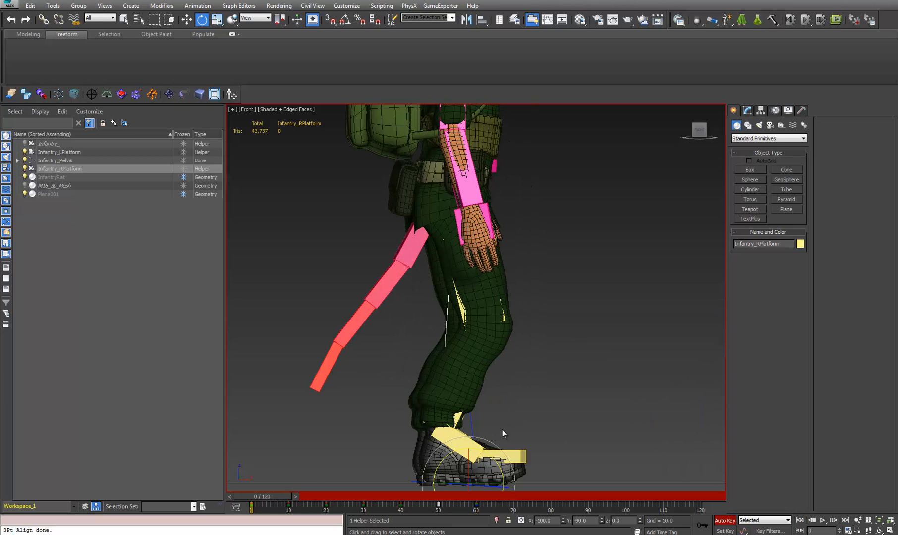
middle_click_drag(350, 409, 348, 384)
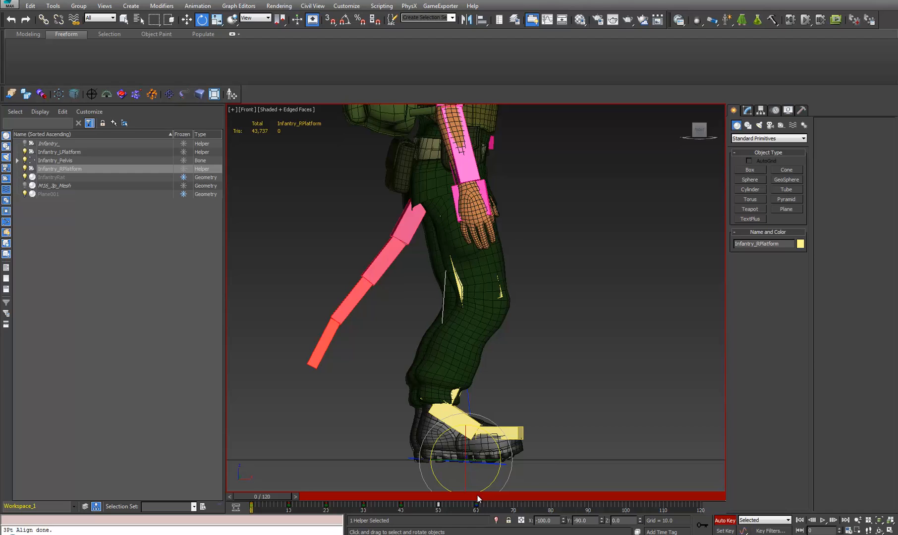
left_click(478, 499)
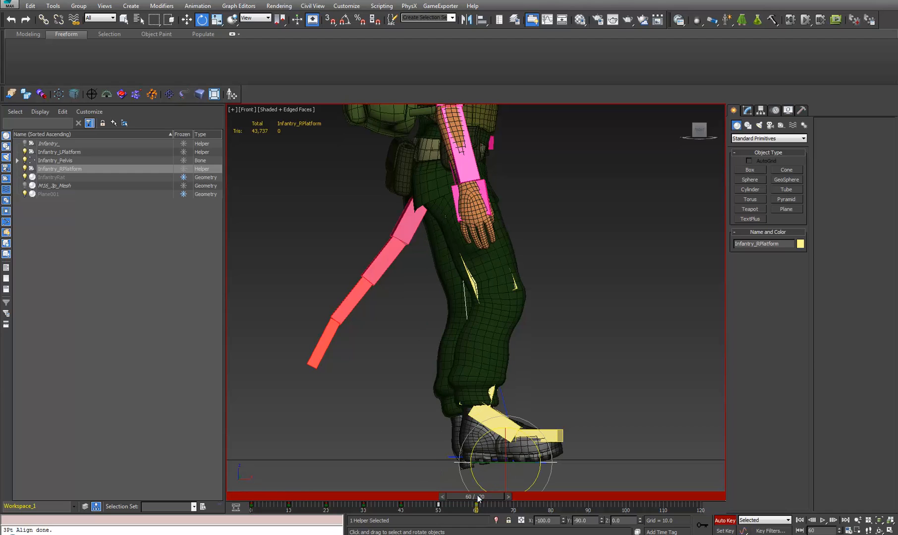
left_click(251, 497)
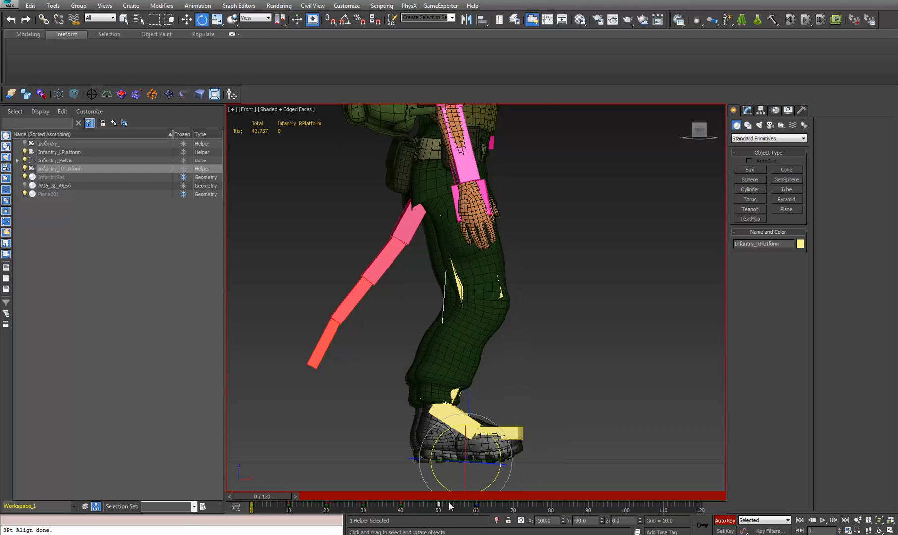
left_click(478, 498)
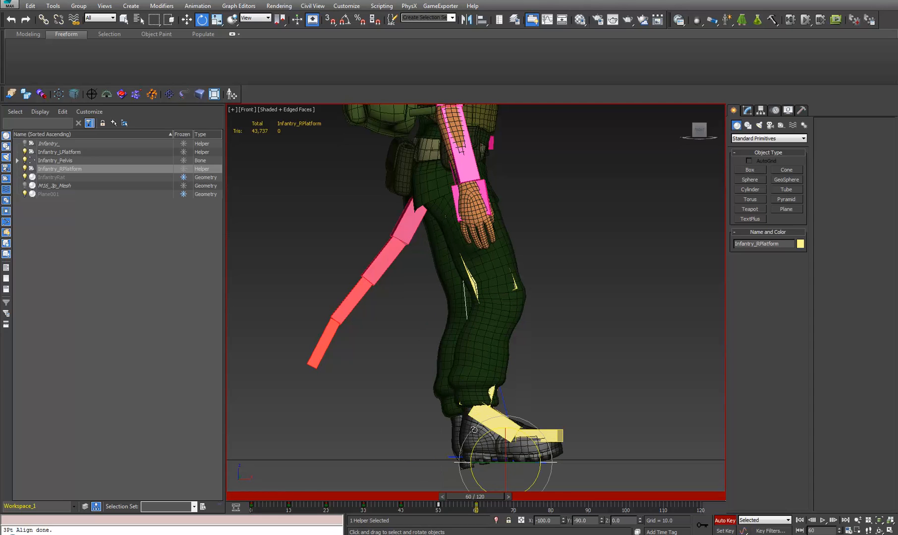
left_click(252, 496)
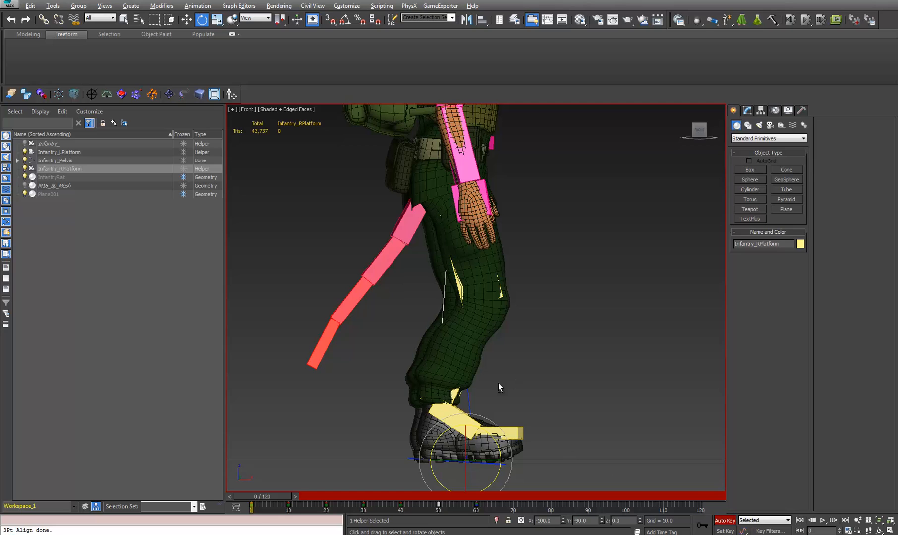
Return to the Perspective view with the Move tool active and examine the foot platforms from below at frame 50
middle_click_drag(499, 384, 512, 398, "alt")
key("p")
scroll(453, 417, "down", 5)
key("w")
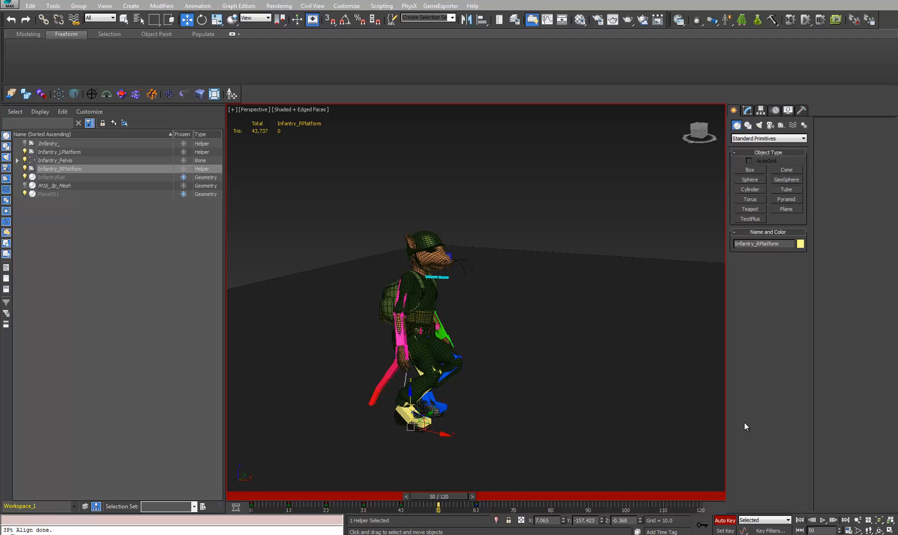
middle_click_drag(467, 427, 439, 419)
scroll(452, 371, "down", 3)
scroll(460, 354, "up", 5)
middle_click_drag(450, 382, 471, 485, "alt")
middle_click_drag(467, 448, 457, 413)
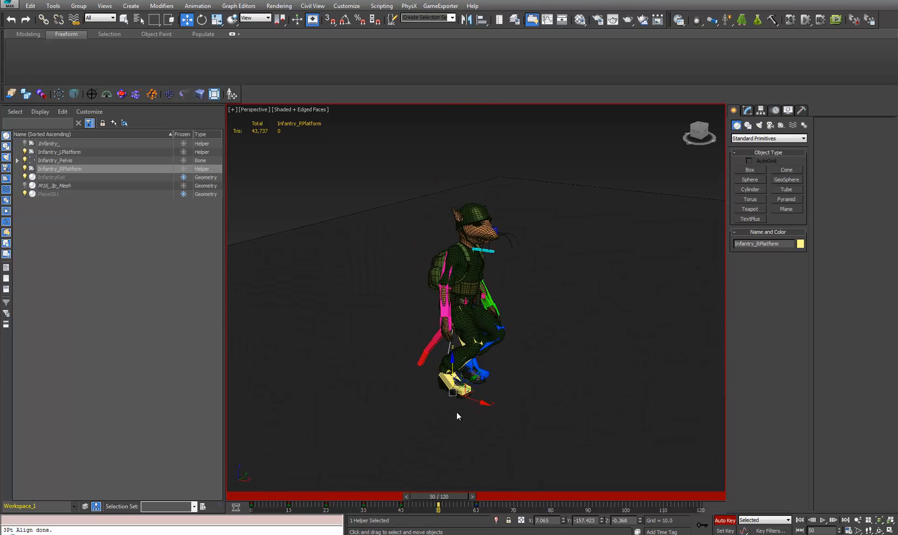
scroll(457, 412, "up", 4)
middle_click_drag(459, 451, 432, 519)
middle_click_drag(458, 336, 437, 399, "alt")
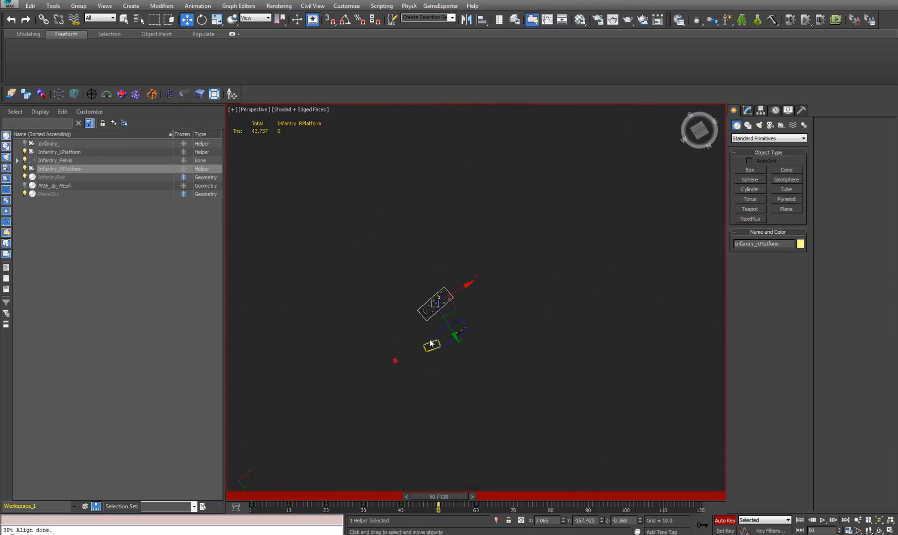
scroll(447, 300, "up", 3)
scroll(447, 301, "up", 3)
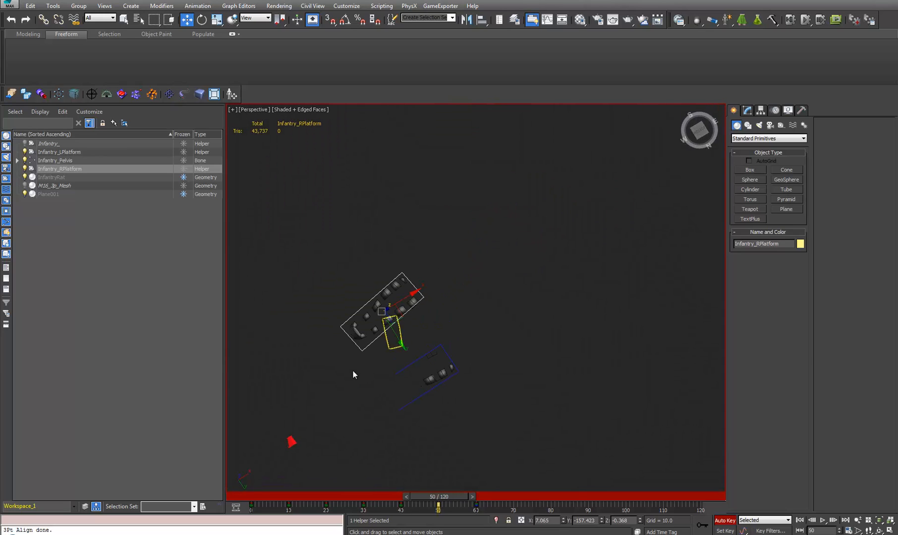
middle_click_drag(363, 308, 429, 328)
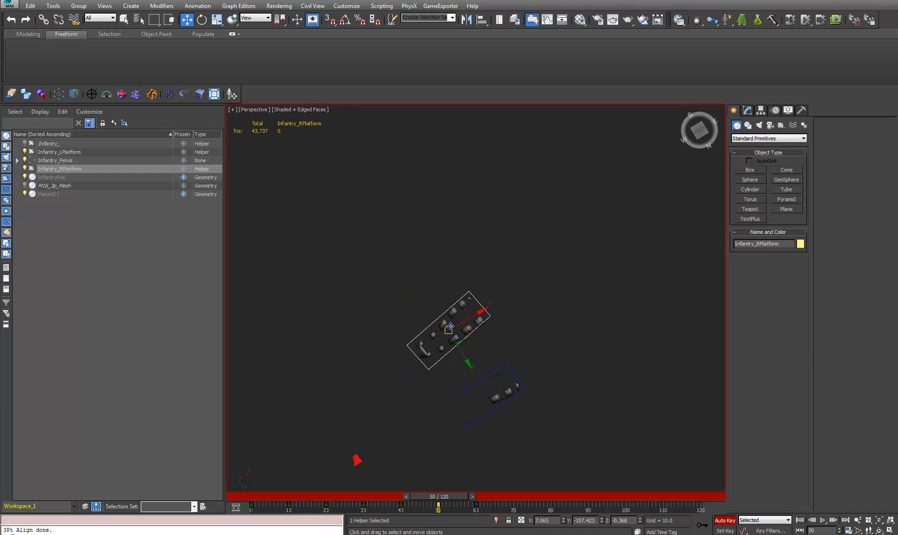
left_click(254, 18)
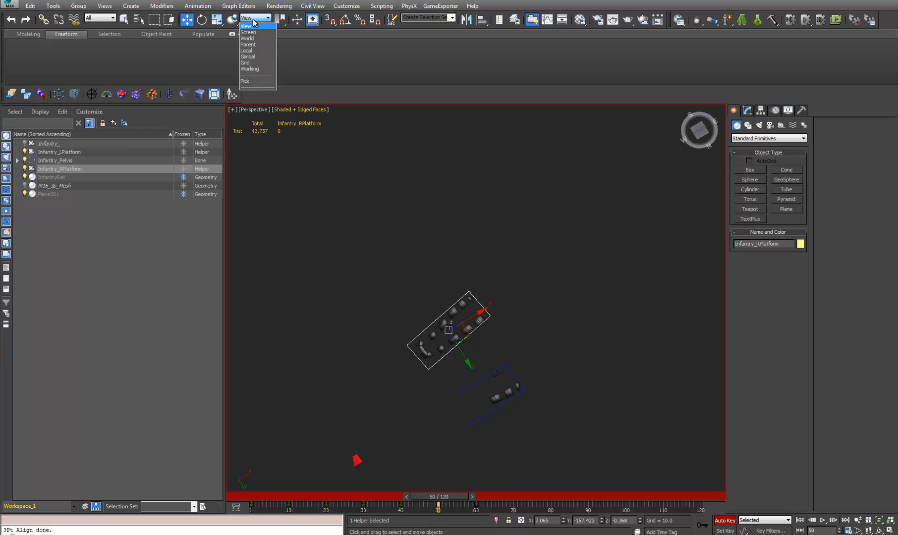
left_click(247, 50)
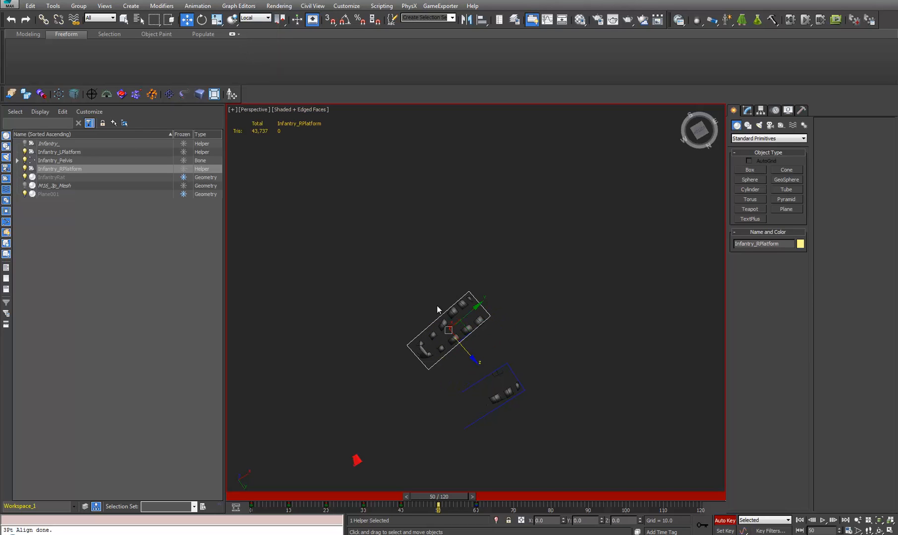
middle_click_drag(430, 307, 525, 347, "alt")
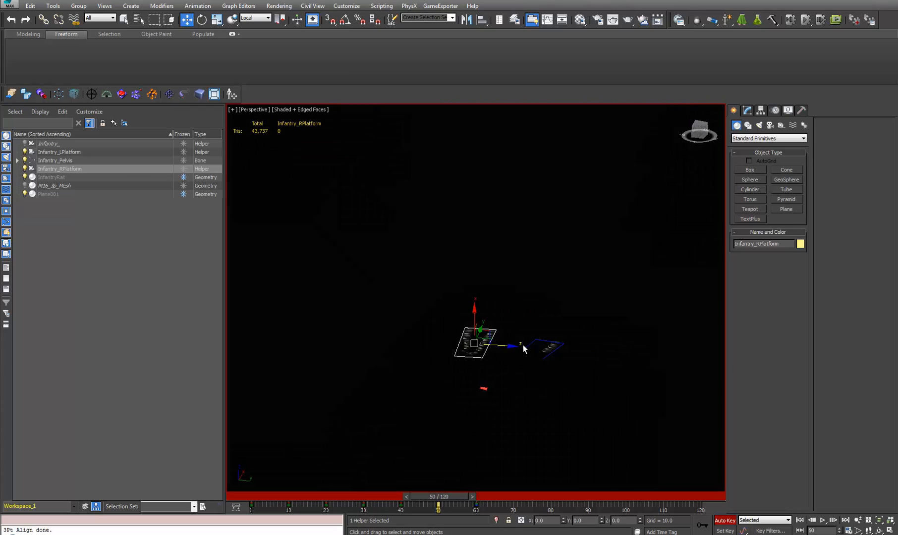
middle_click_drag(463, 354, 290, 133, "alt")
left_click(258, 18)
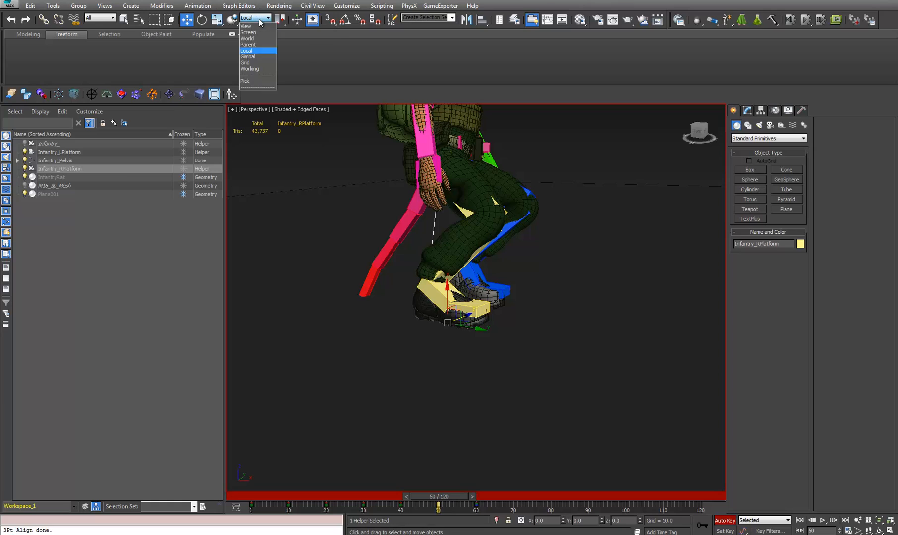
left_click(253, 26)
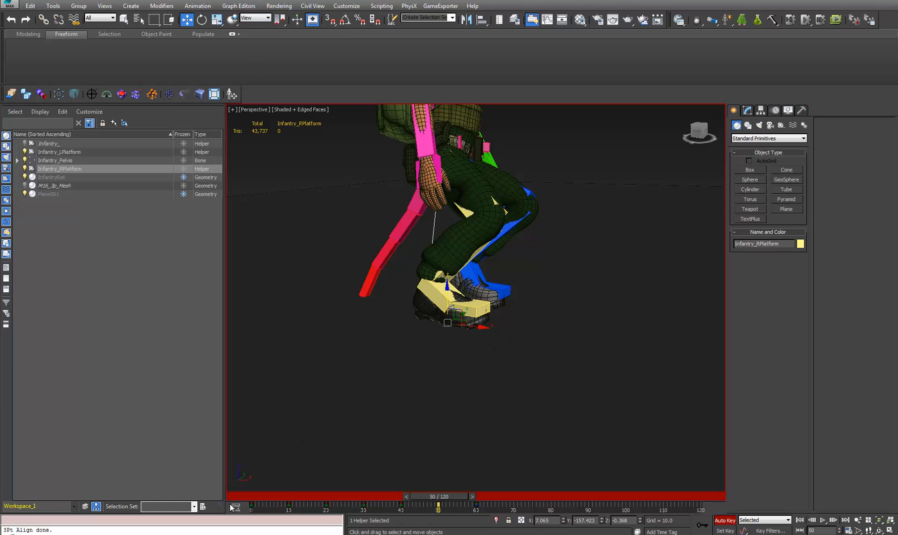
Copy the right platform's frame 0 X position, 1.416, to frames 50 and 60
left_click(251, 495)
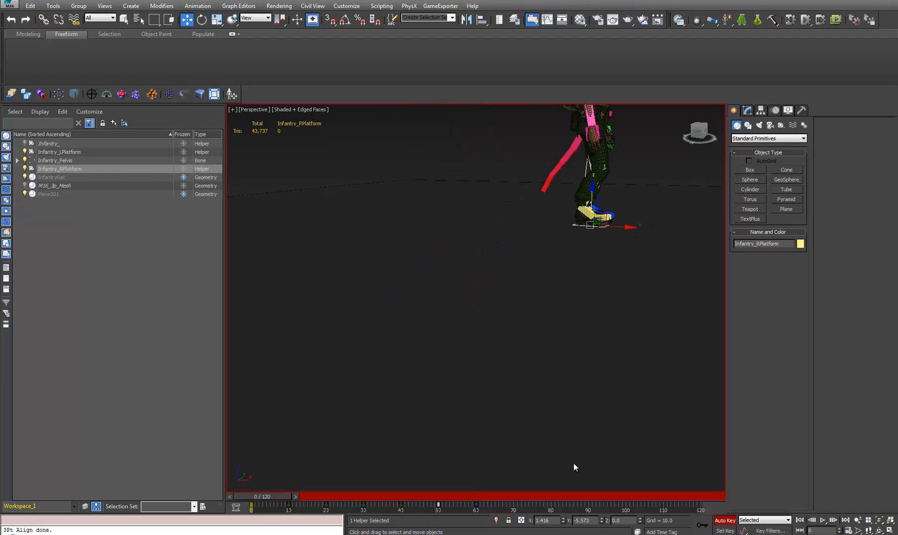
left_click_drag(551, 520, 471, 508)
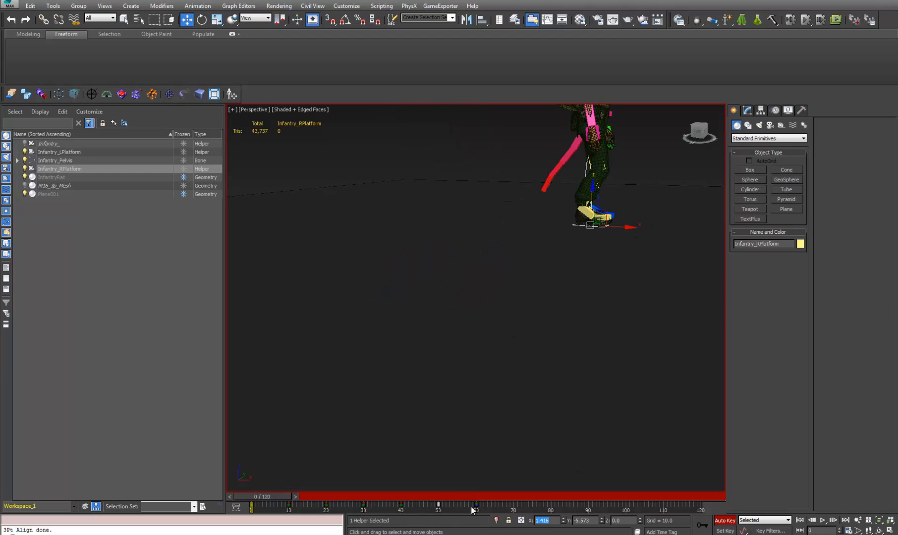
left_click(443, 498)
key("Tab")
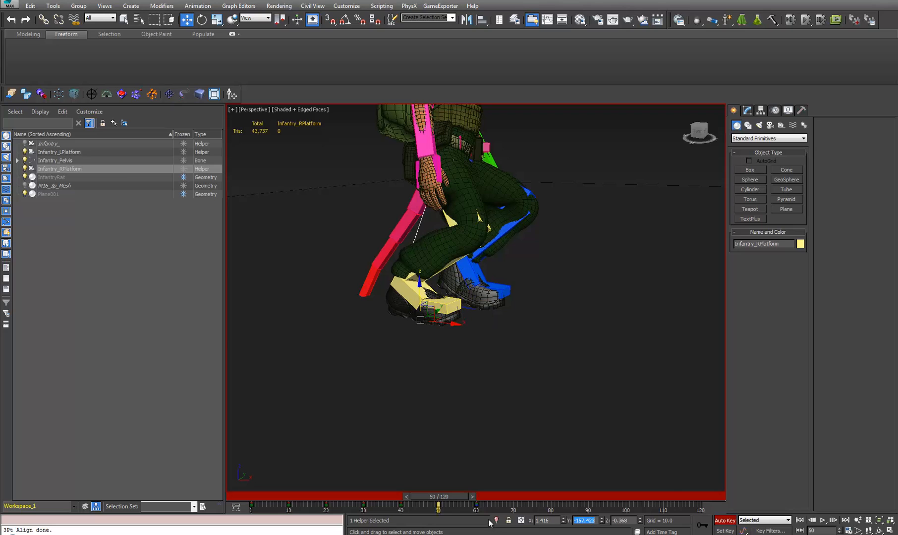
left_click_drag(466, 496, 504, 495)
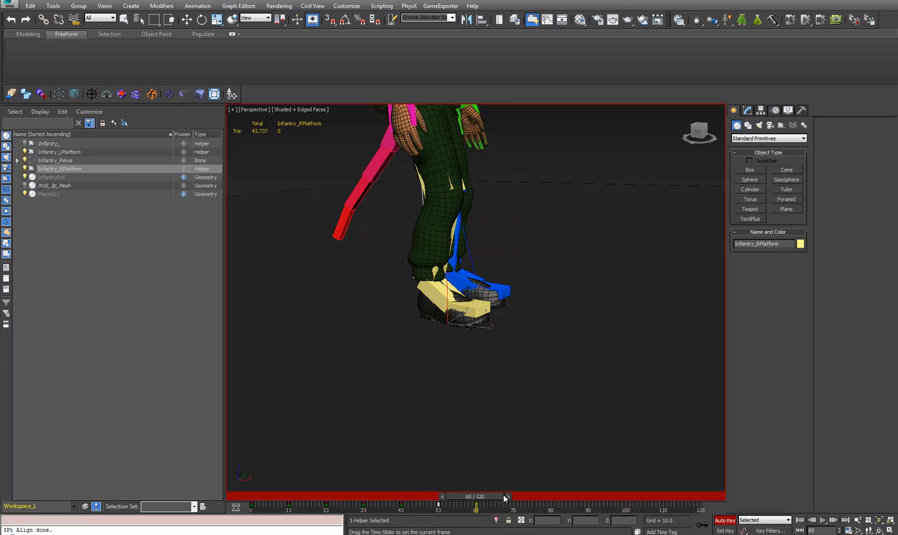
type("1.416")
key("Tab")
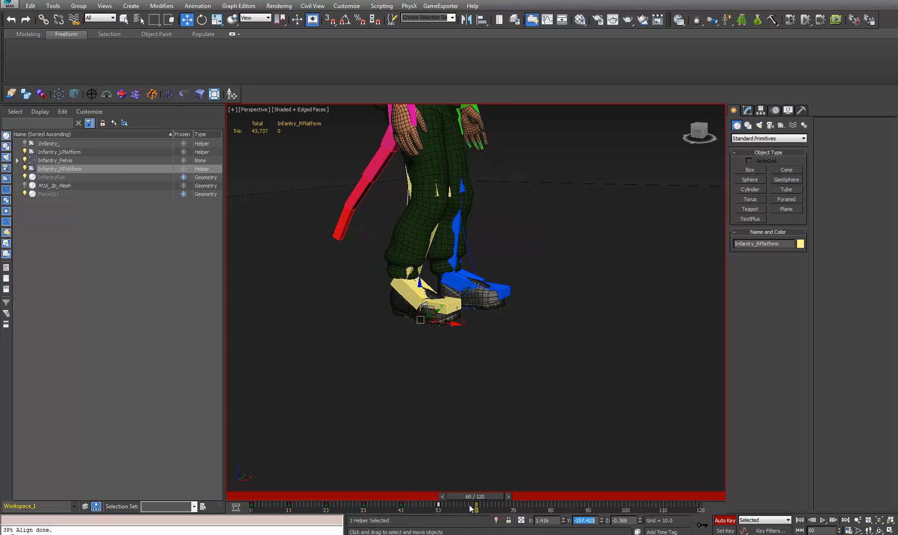
Scrub back to the start, then set the right platform's Z position to 0 at frame 50
left_click_drag(483, 498, 257, 477)
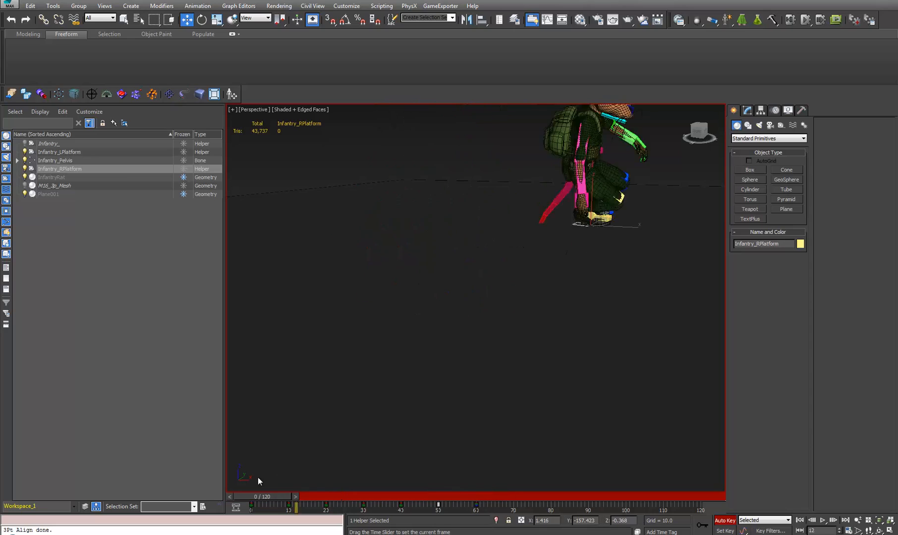
left_click(439, 495)
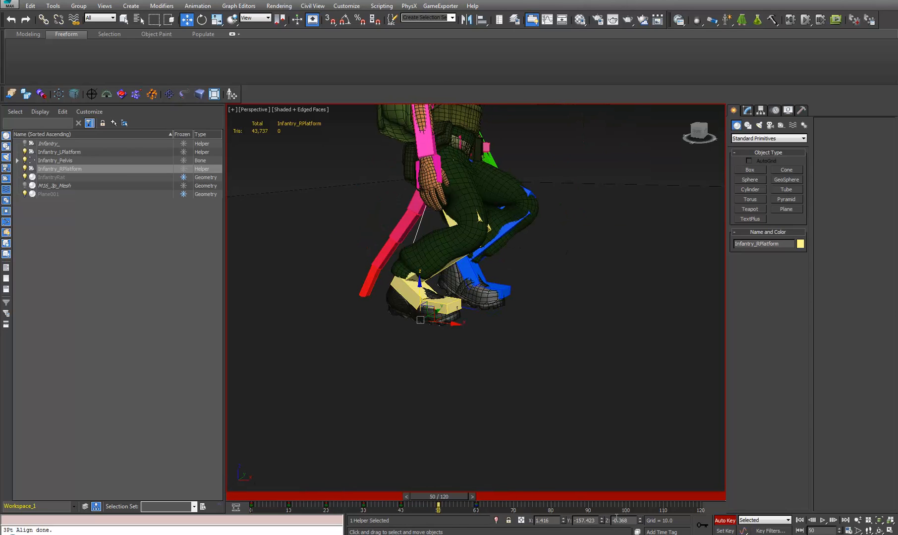
right_click(640, 520)
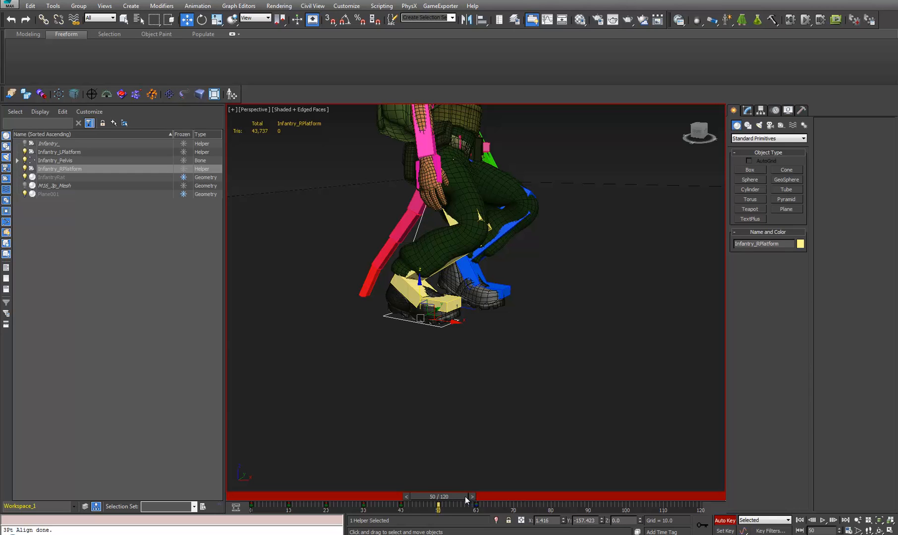
Set the right platform's Z position to 0 at frame 60
left_click_drag(466, 497, 501, 495)
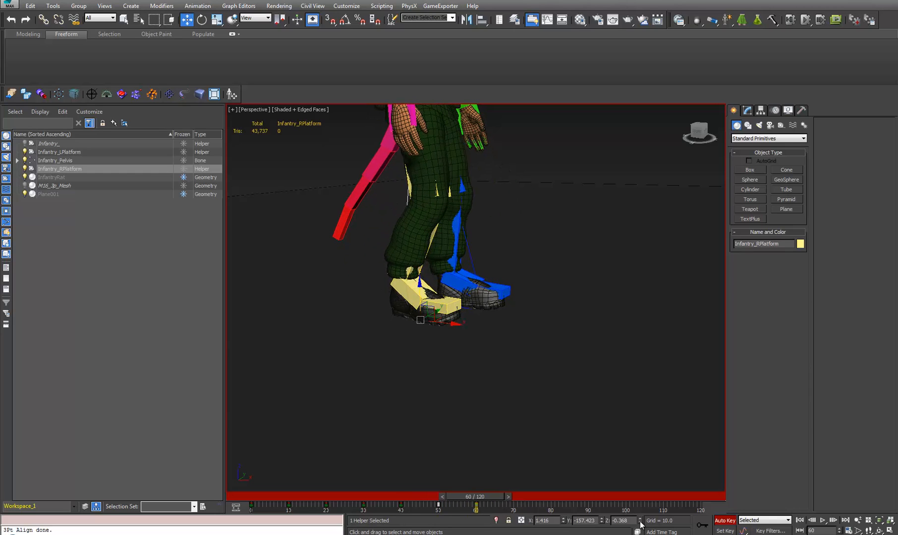
right_click(640, 522)
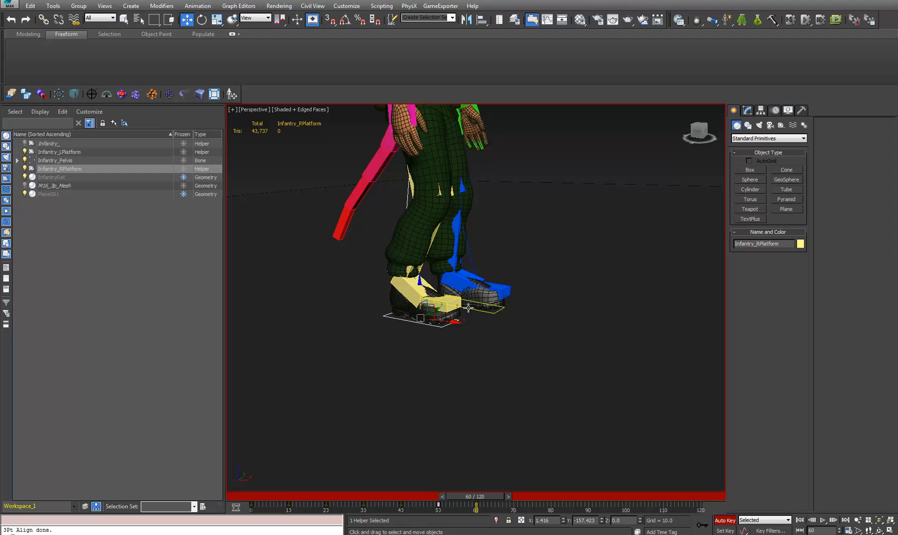
Copy the left platform's frame 0 X position, 0.207, to frames 50 and 60
left_click(468, 307)
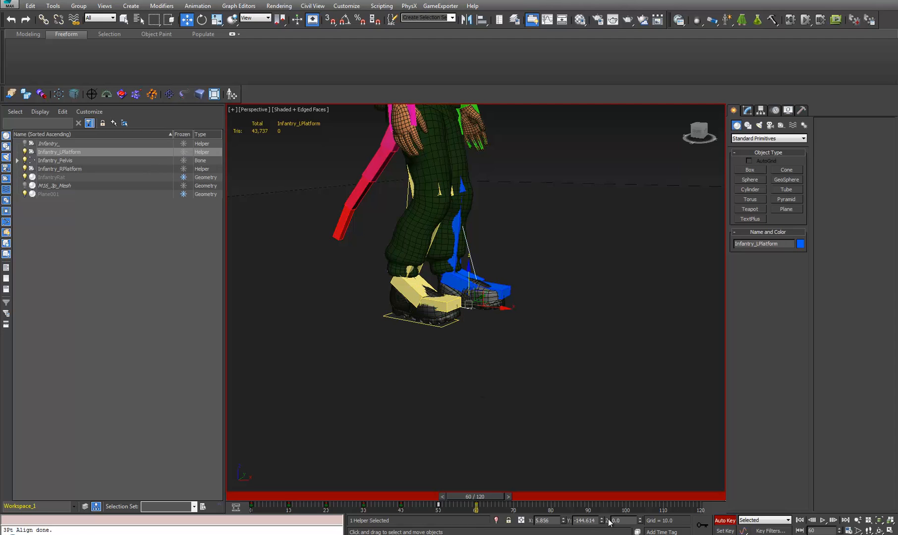
left_click_drag(498, 496, 169, 485)
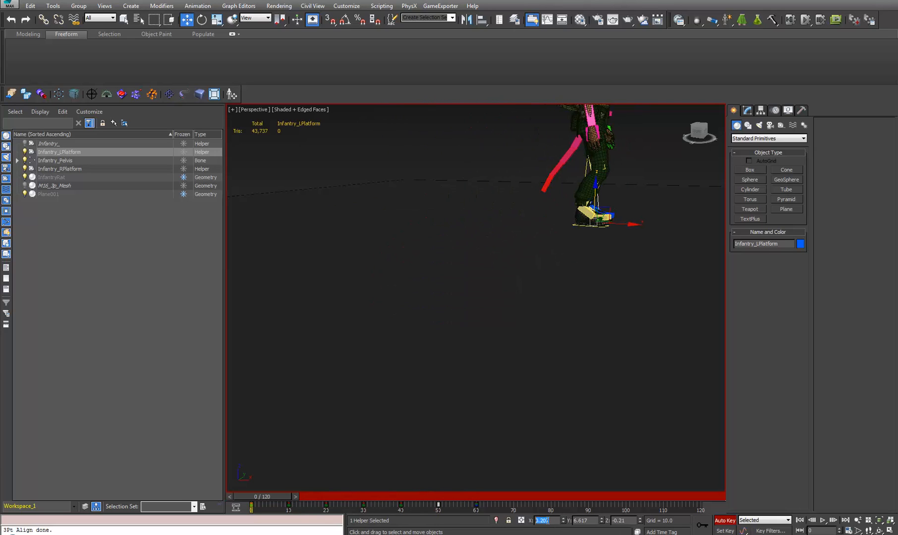
left_click_drag(472, 497, 438, 496)
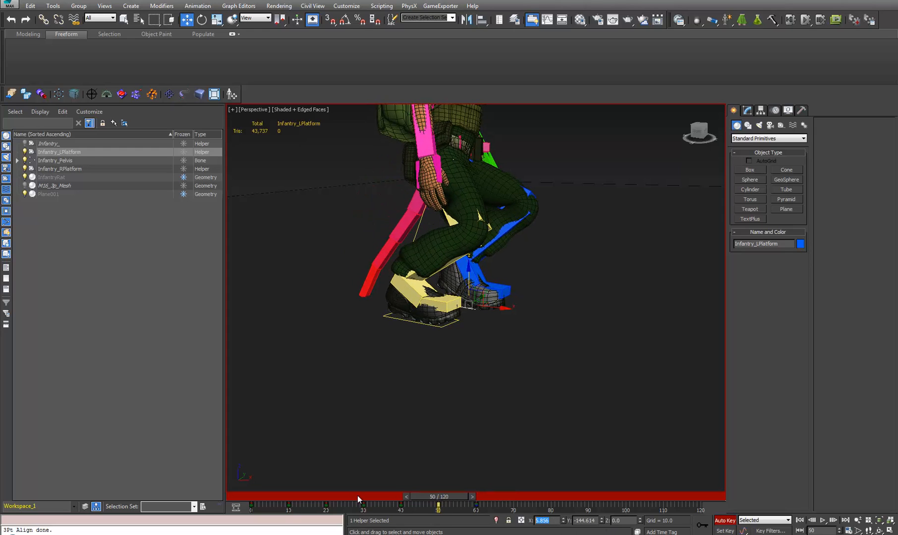
type("0.207")
key("Tab")
left_click_drag(440, 497, 475, 496)
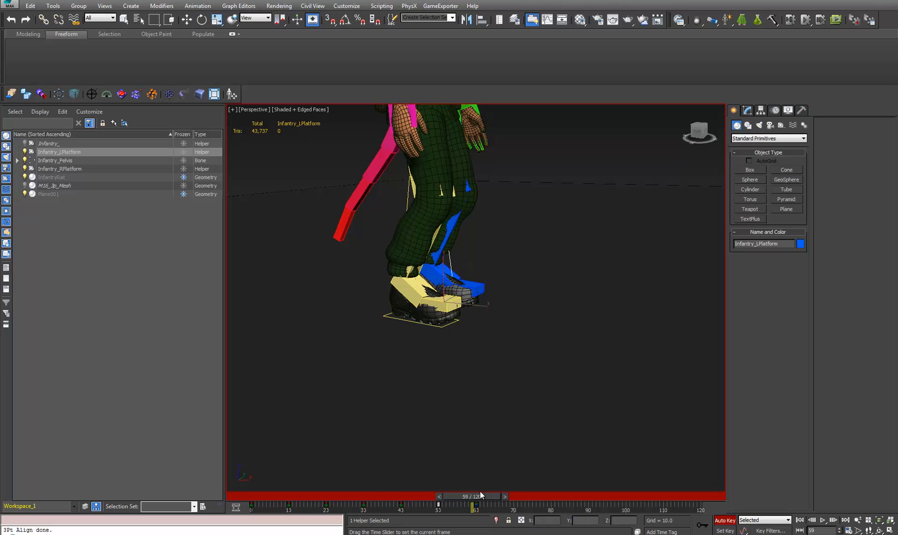
left_click_drag(480, 493, 537, 484)
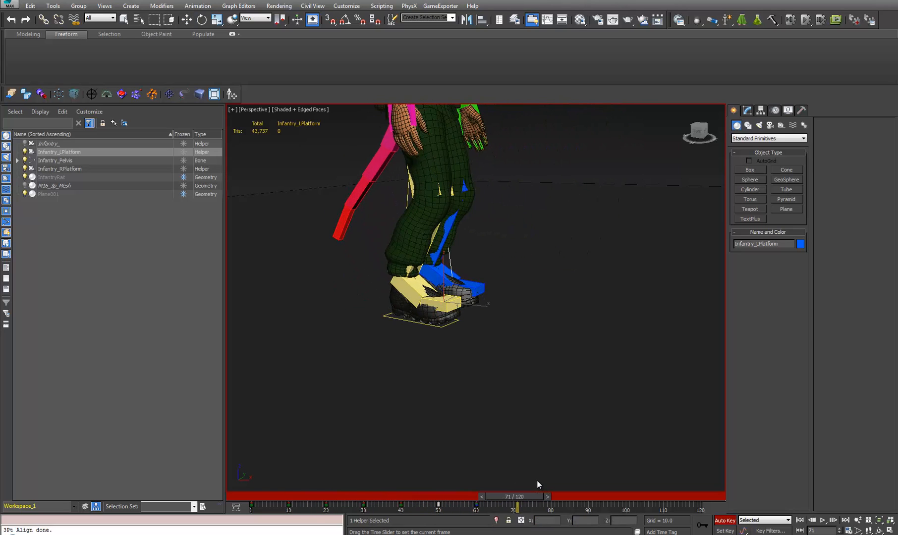
Compare the character's landing pose at frame 60 with the starting pose at frames 0 and 1 in the Front view
key("w")
left_click(552, 472)
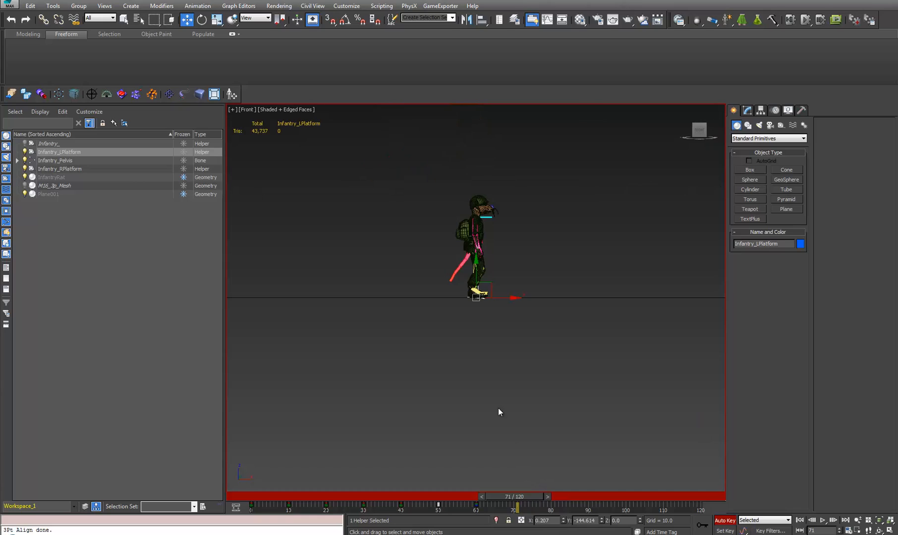
scroll(491, 397, "up", 5)
left_click_drag(517, 504, 476, 504)
key("w")
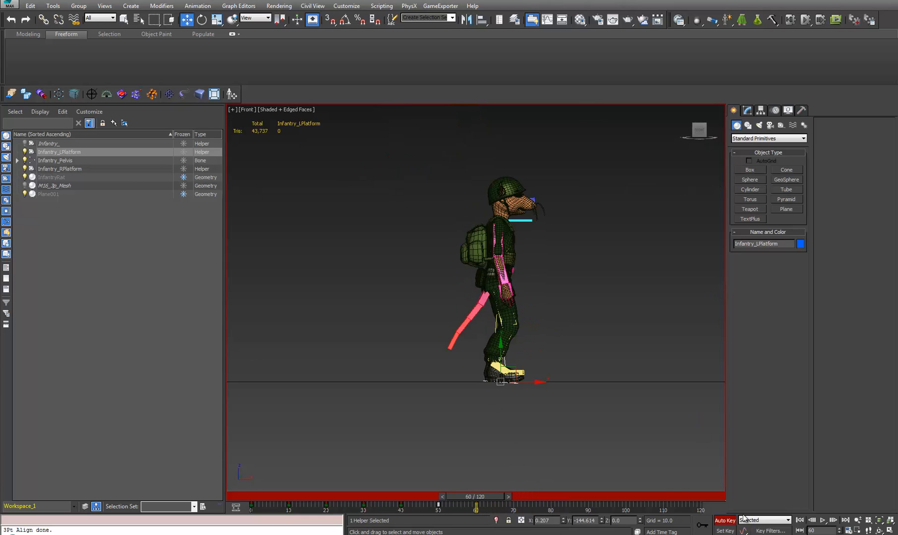
left_click(801, 520)
left_click(835, 520)
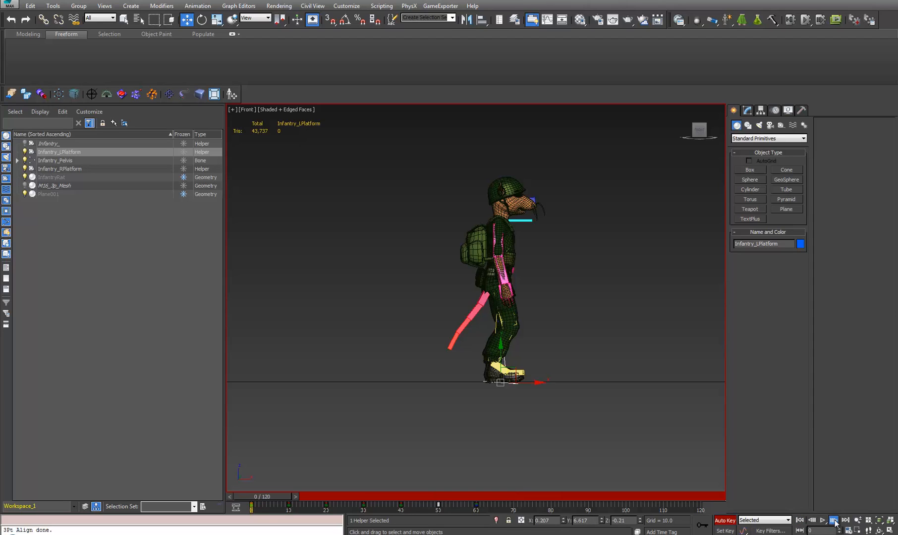
left_click(801, 521)
left_click(835, 521)
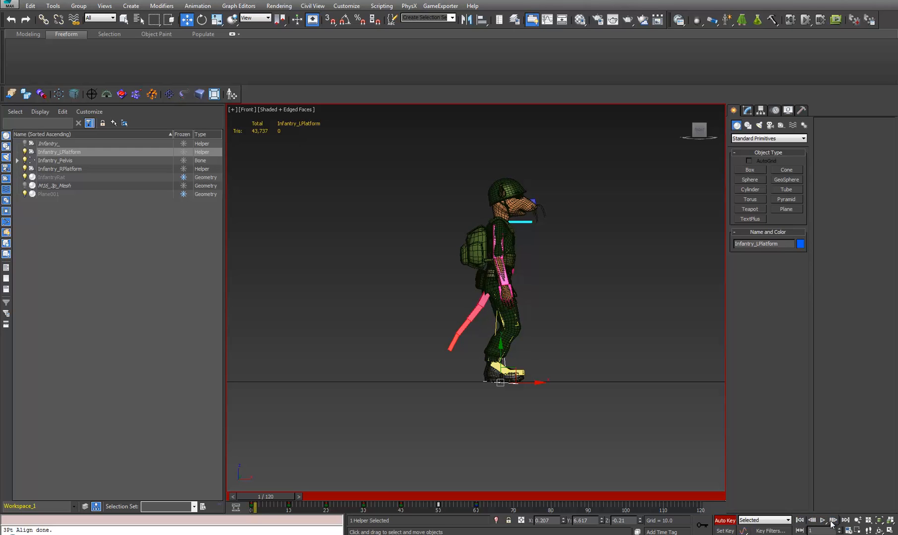
Examine the feet up close in the Front view while stepping between frames 0 and 1
scroll(496, 402, "up", 3)
middle_click_drag(550, 447, 510, 379)
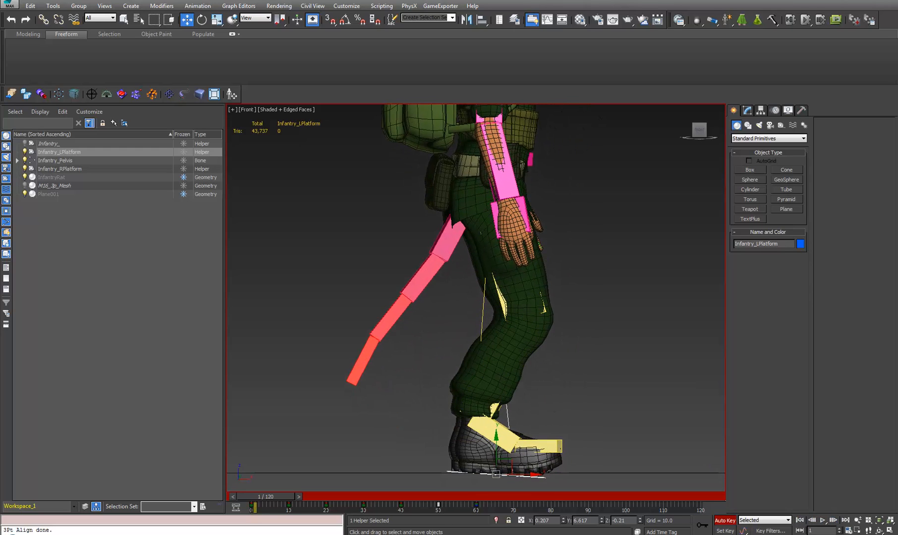
left_click(800, 520)
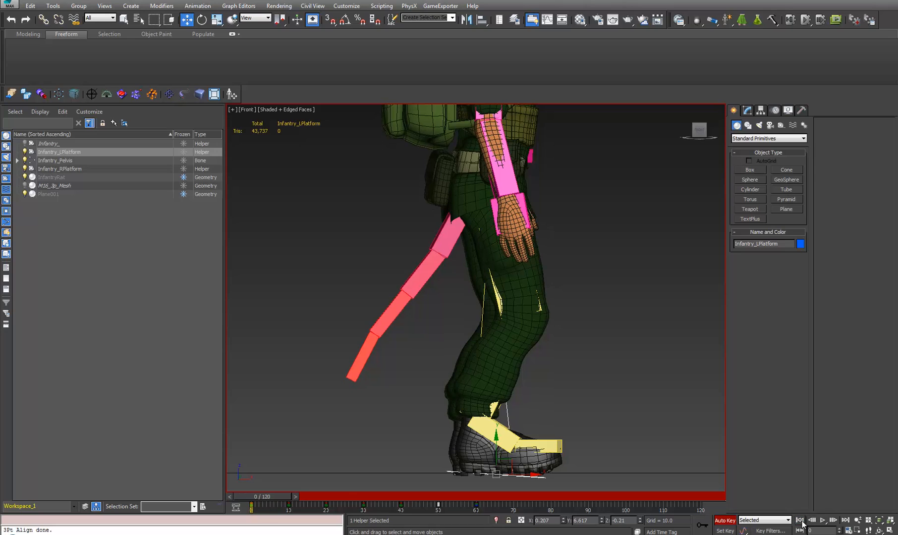
left_click(833, 521)
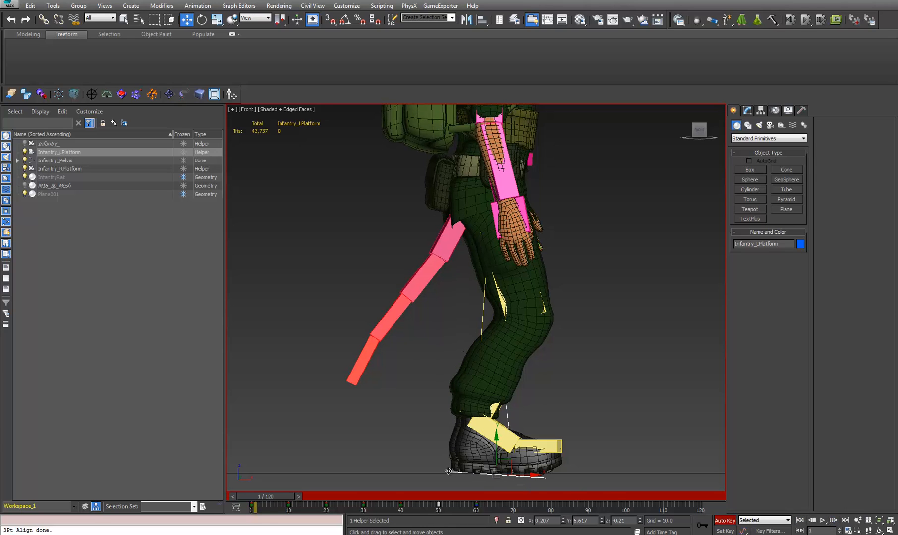
Select the left and right foot bones in turn and inspect their positions at the start of the animation
middle_click_drag(453, 471, 479, 426, "alt")
left_click(497, 431)
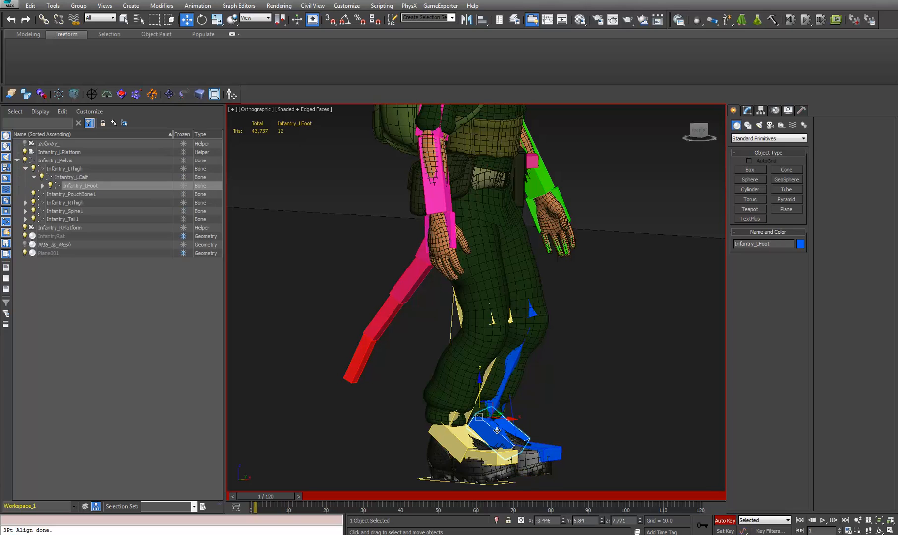
left_click_drag(274, 500, 265, 500)
key("w")
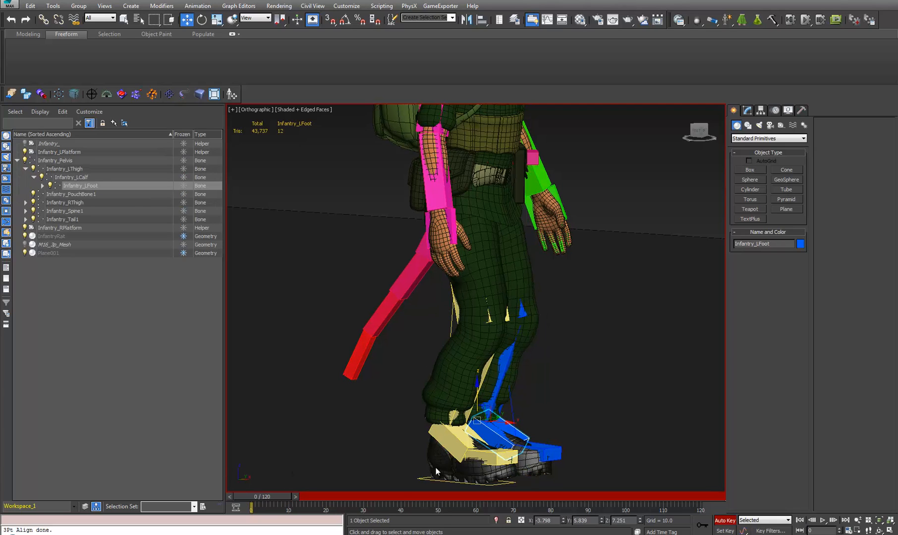
left_click(452, 433)
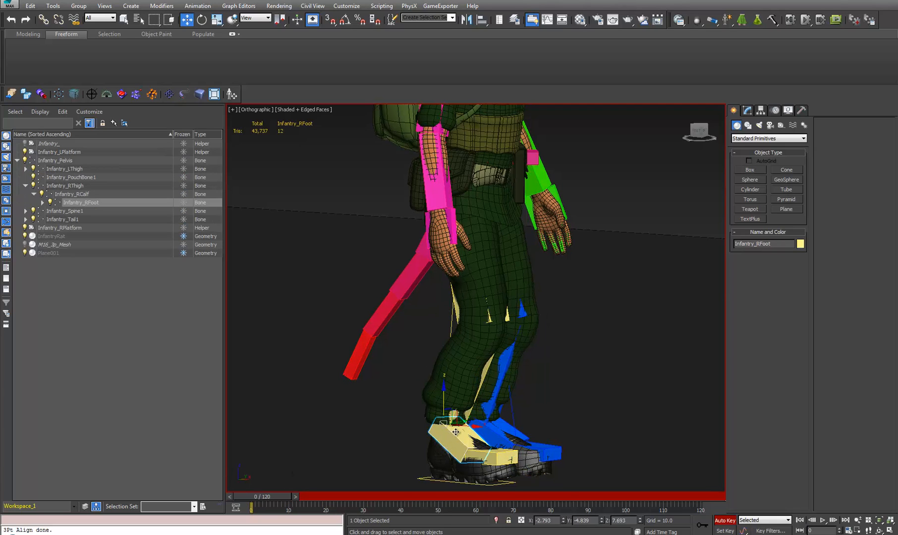
Select the left foot platform in the Perspective view and compare its rotation at frames 0 and 60 using the Rotate tool
key("p")
scroll(502, 435, "down", 3)
middle_click_drag(502, 436, 485, 431, "alt")
key("F3")
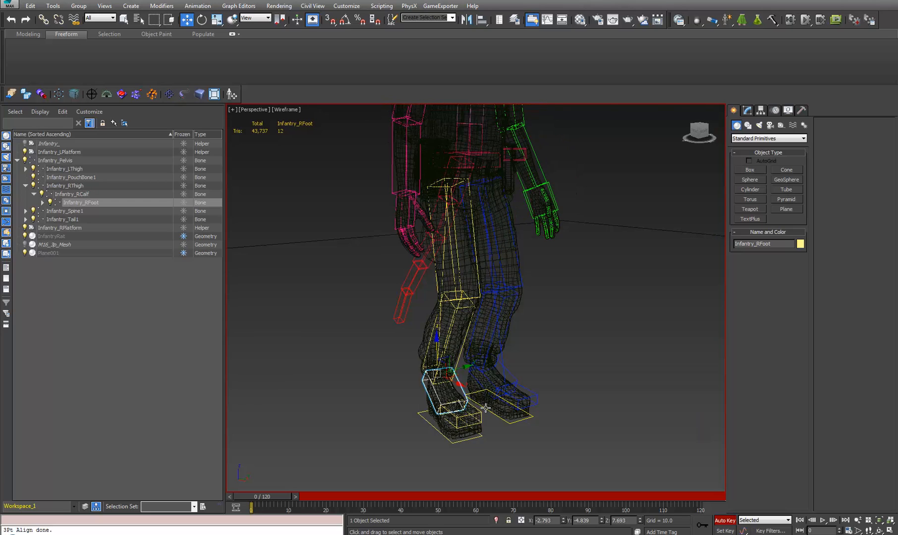
left_click(482, 411)
key("F3")
key("e")
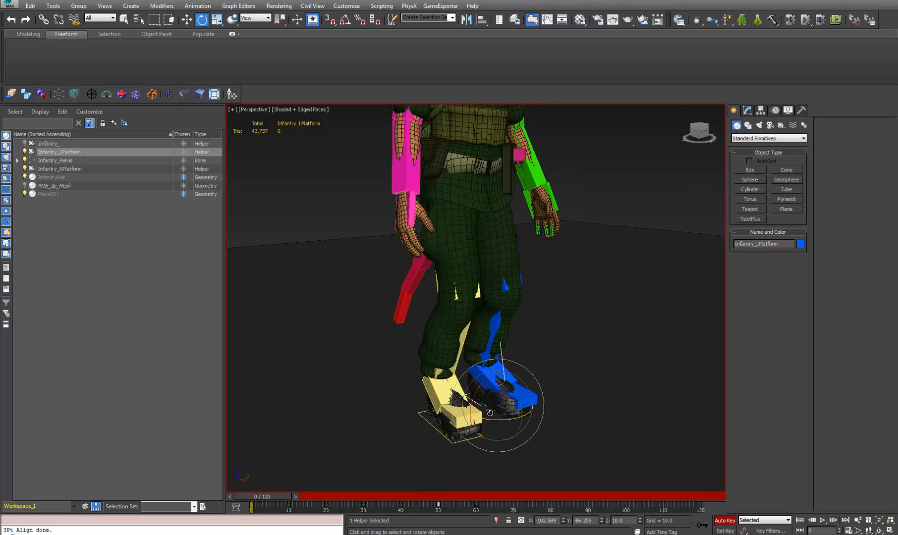
left_click(477, 498)
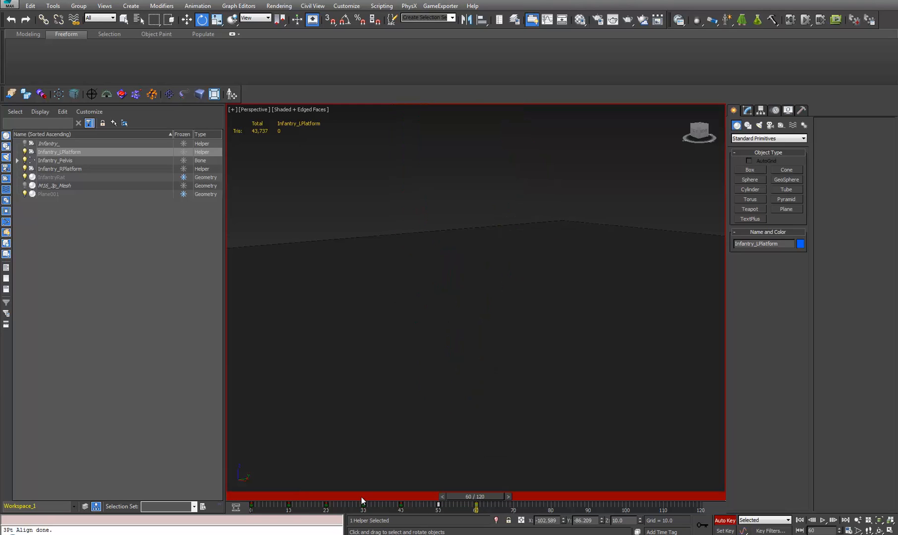
left_click(252, 493)
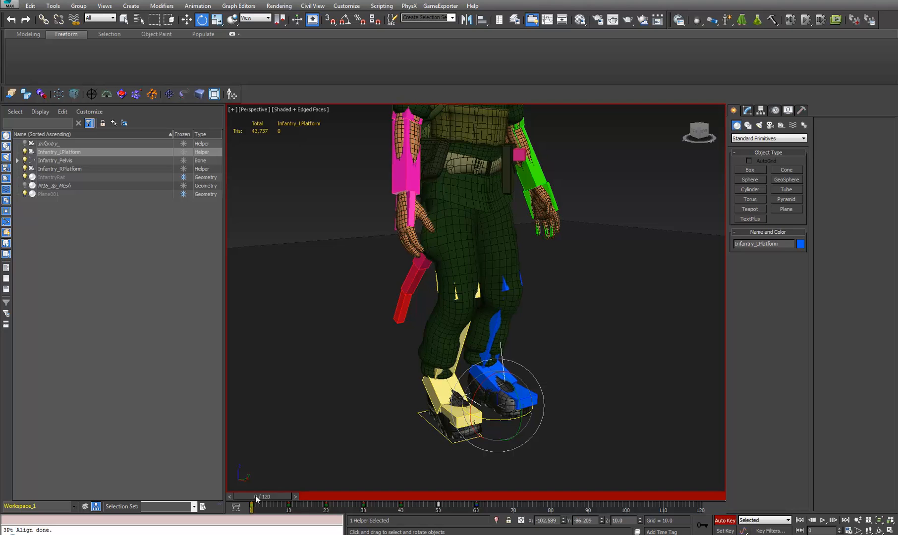
left_click_drag(253, 494, 476, 498)
key("e")
middle_click_drag(651, 340, 537, 409)
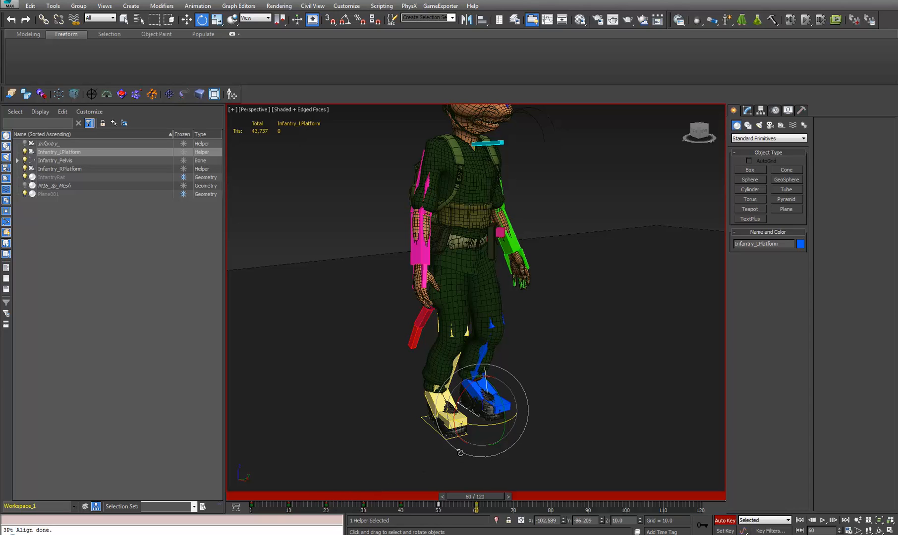
Switch to the Front view and compare the left platform's orientation at frames 60, 0 and 120
key("v")
key("f")
scroll(429, 448, "up", 2)
scroll(398, 374, "up", 5)
middle_click_drag(440, 293, 567, 308)
left_click_drag(495, 491, 494, 511)
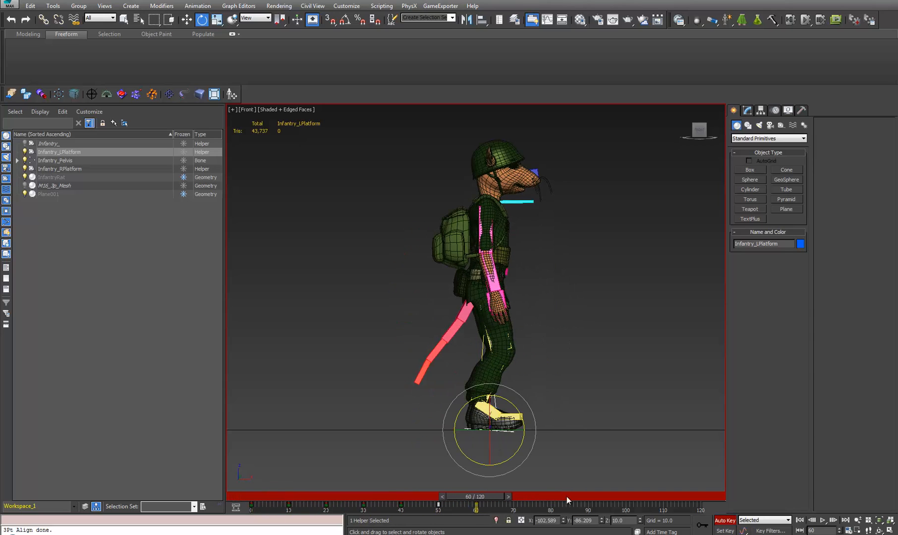
left_click(799, 520)
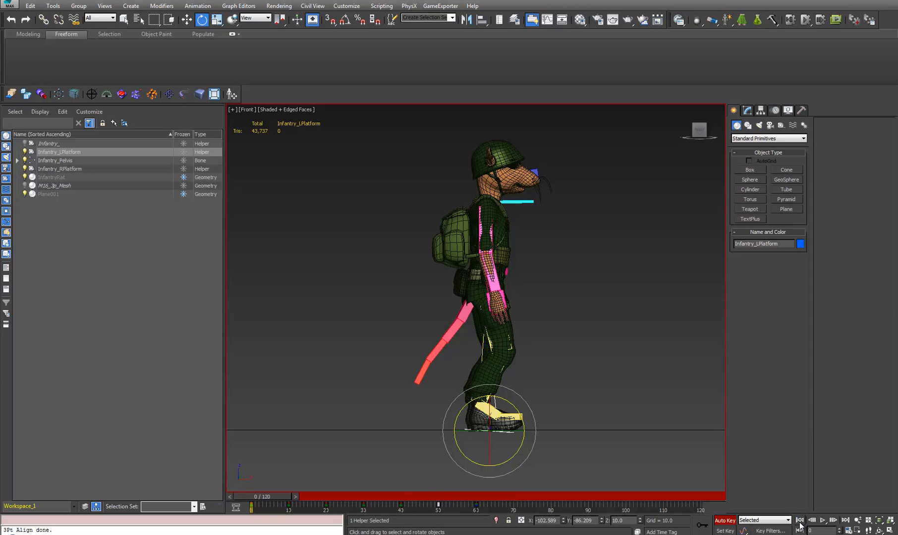
left_click(845, 521)
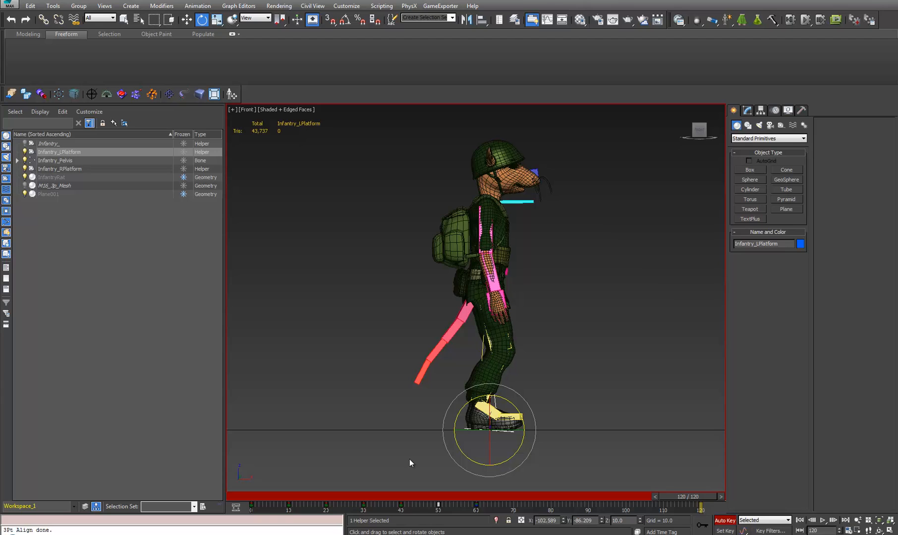
Return to the Perspective view with the Move tool and set the left platform's Z position to 0 at frames 0 and 10
key("w")
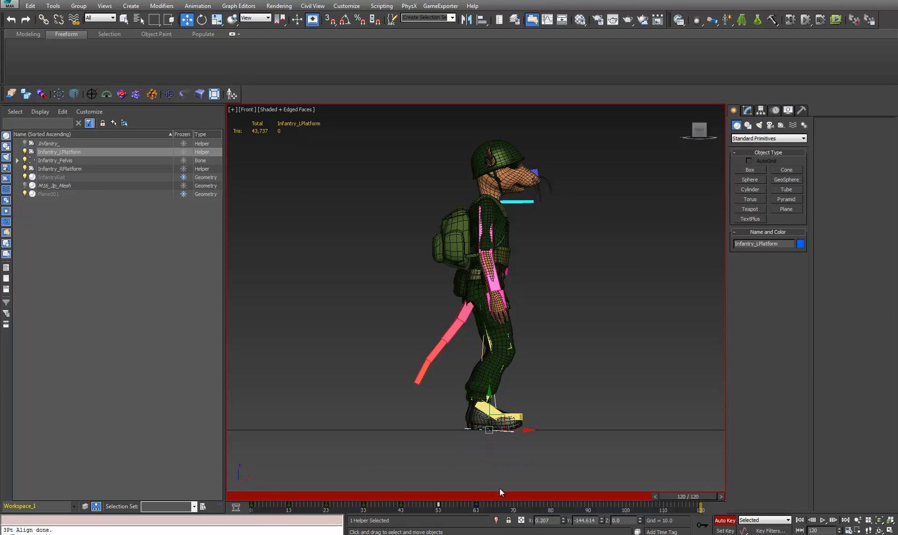
key("p")
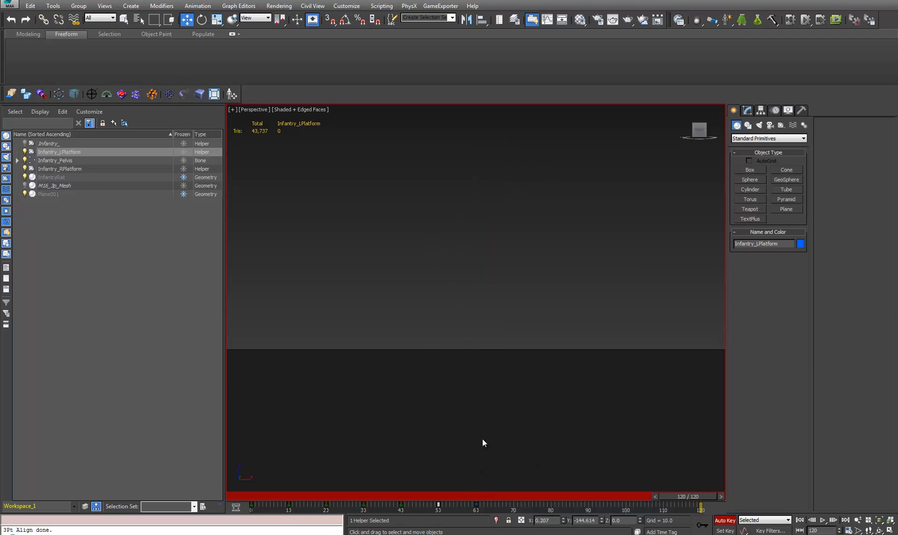
key("z")
scroll(480, 439, "down", 10)
middle_click_drag(474, 441, 414, 451, "alt")
middle_click_drag(414, 452, 390, 490)
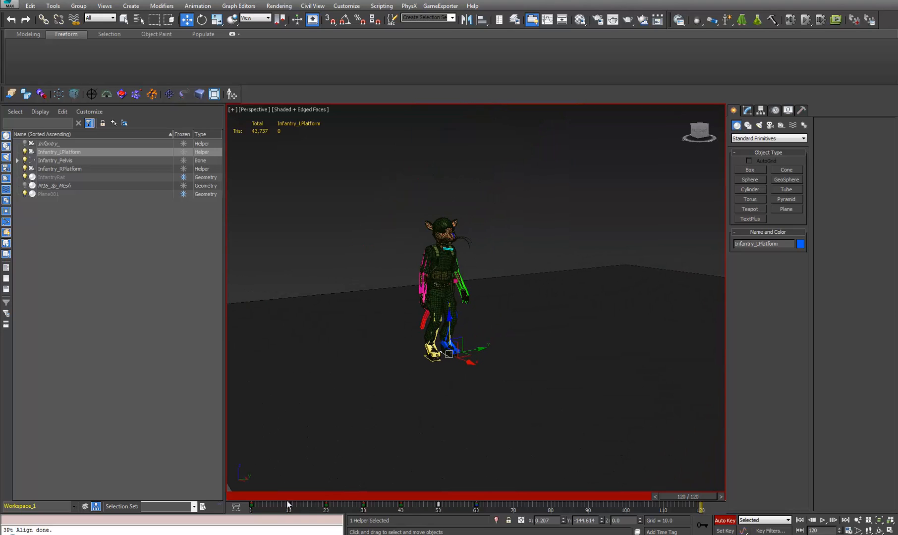
left_click(250, 495)
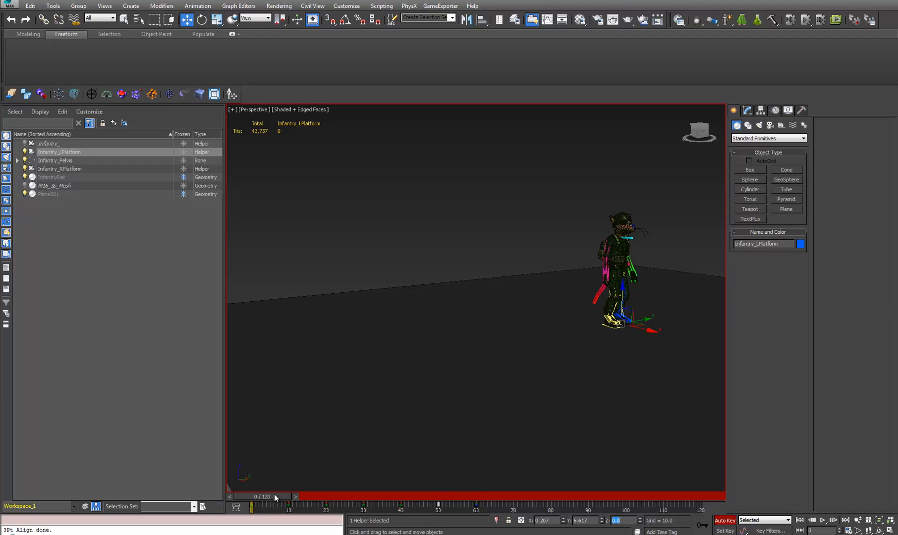
left_click_drag(275, 495, 307, 494)
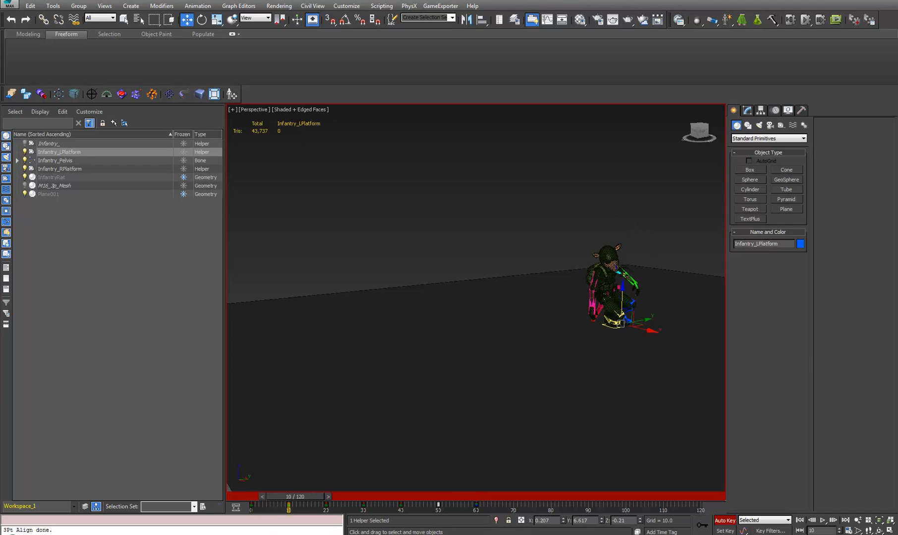
right_click(640, 520)
Select the pelvis bone at frame 60, compare its position with frame 0, and check its rotation back at frame 60
left_click_drag(289, 497, 488, 498)
key("w")
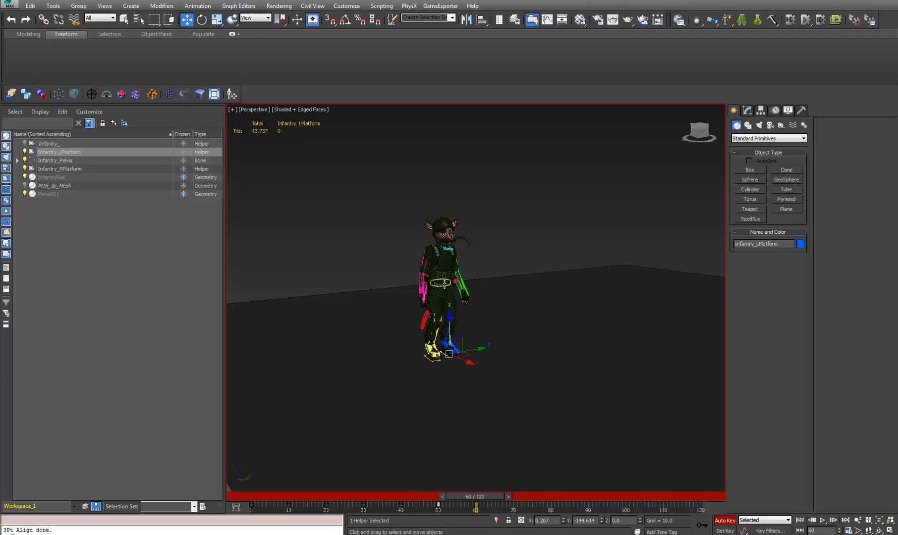
left_click(445, 284)
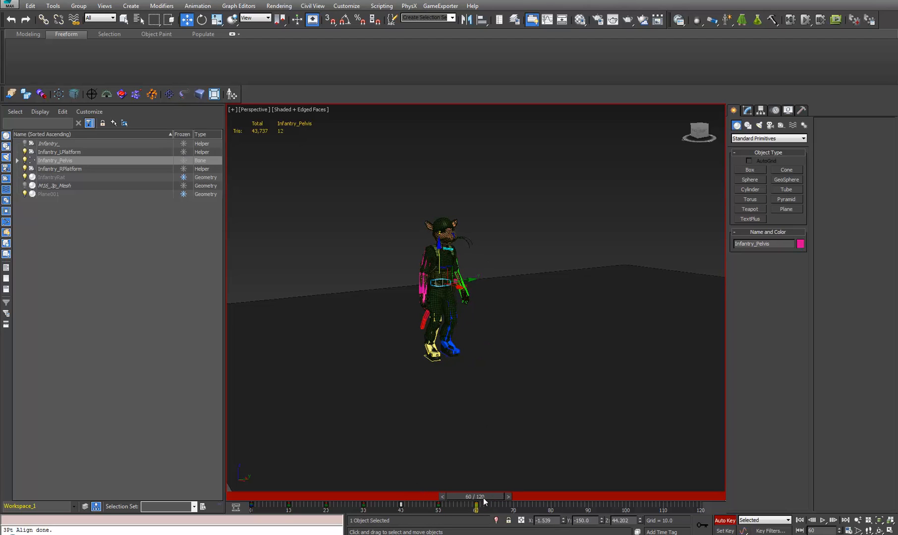
left_click_drag(484, 498, 249, 488)
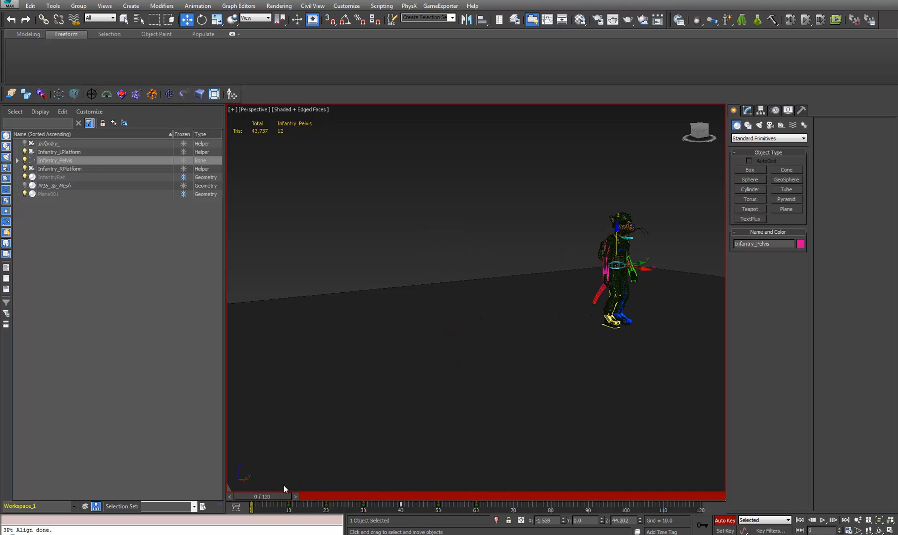
left_click_drag(270, 493, 486, 498)
key("w")
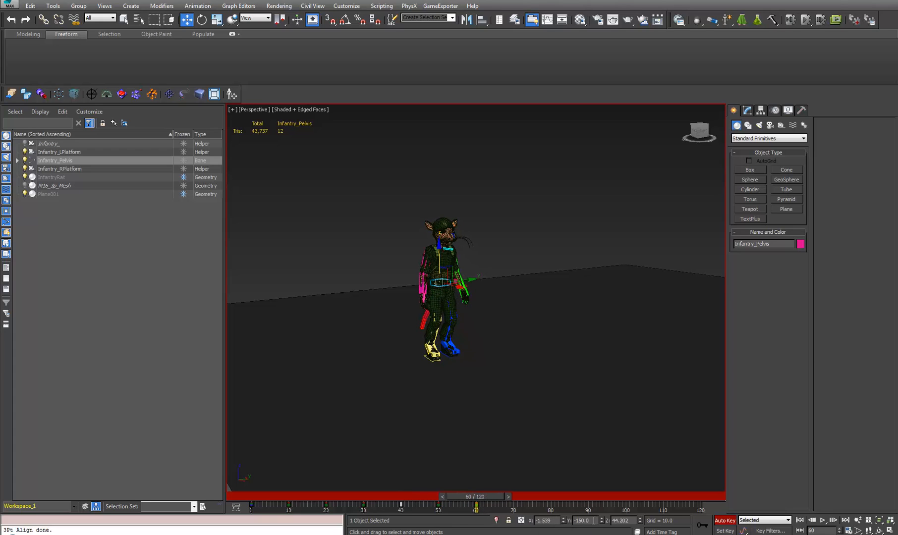
key("e")
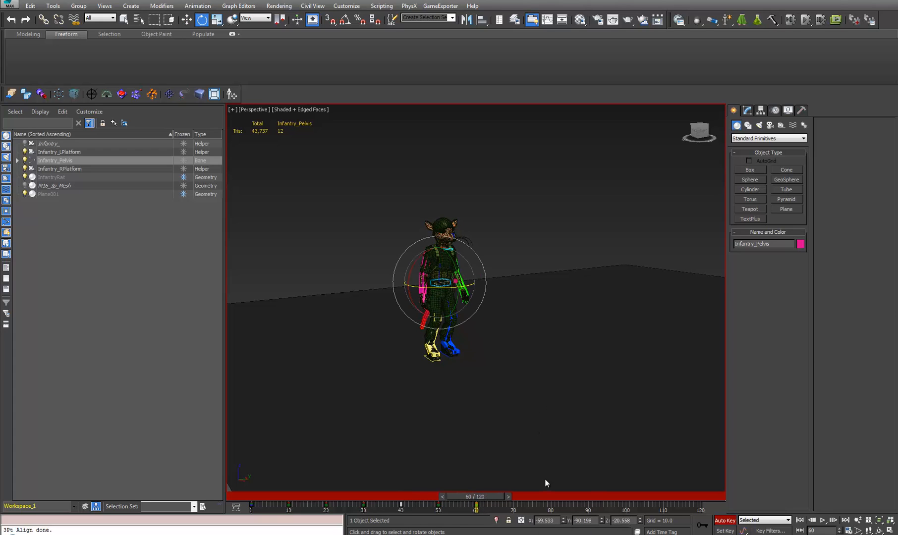
Compare the pelvis's rotation values between frames 0 and 60 with the Rotate tool
left_click_drag(470, 495, 179, 476)
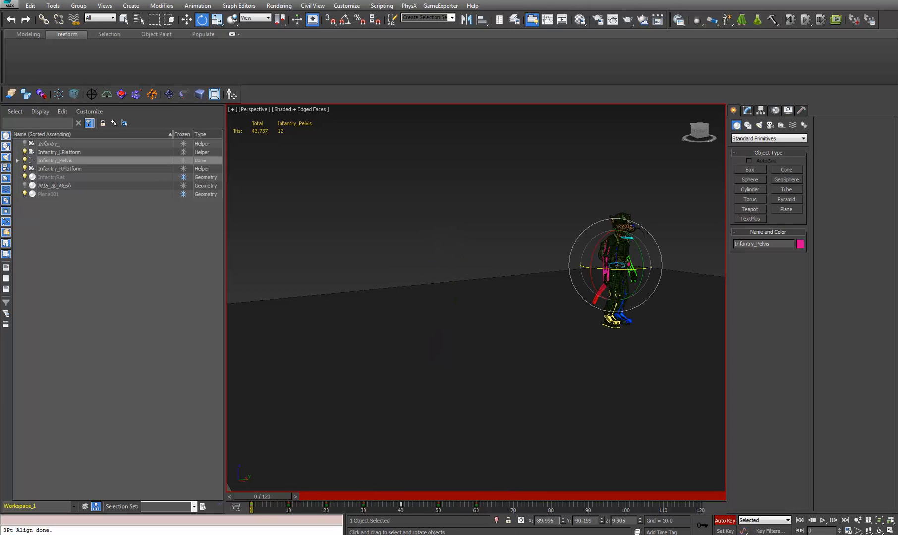
left_click_drag(268, 496, 483, 481)
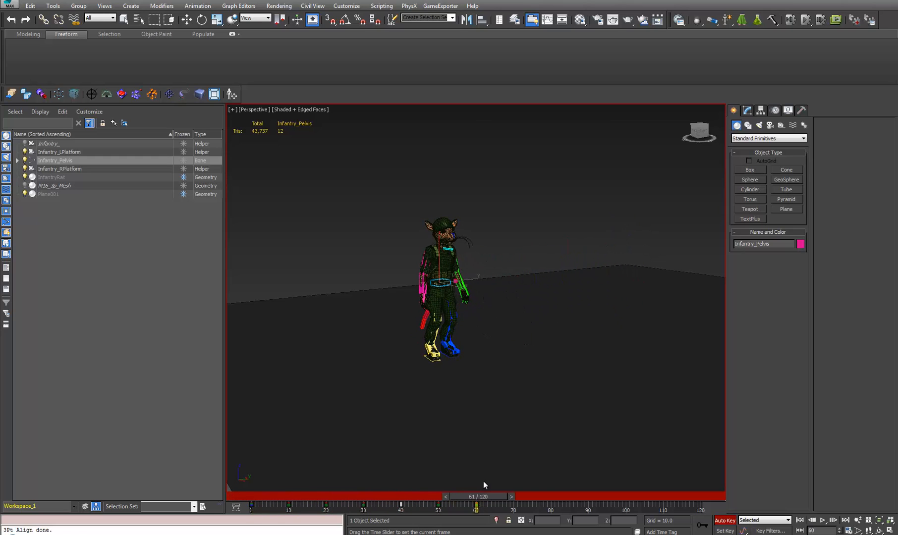
key("e")
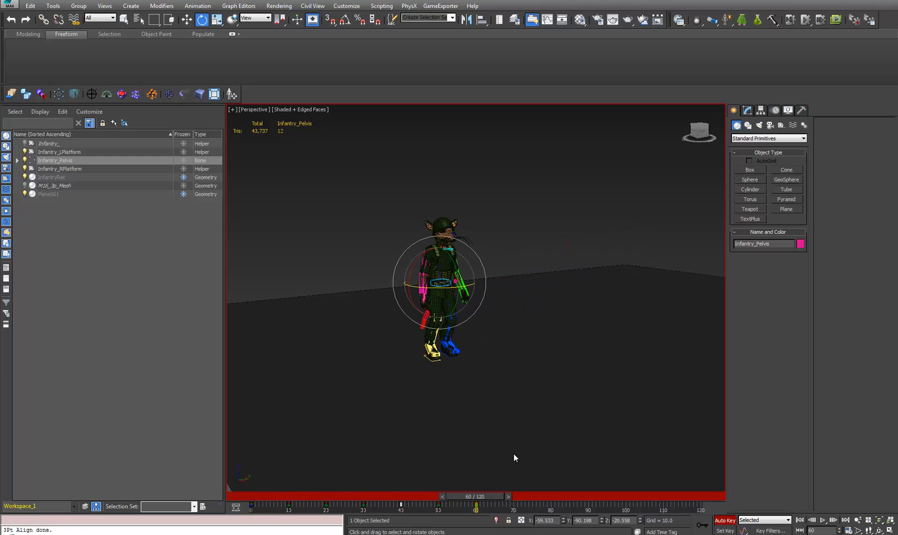
middle_click_drag(515, 458, 487, 329, "alt")
scroll(486, 327, "up", 5)
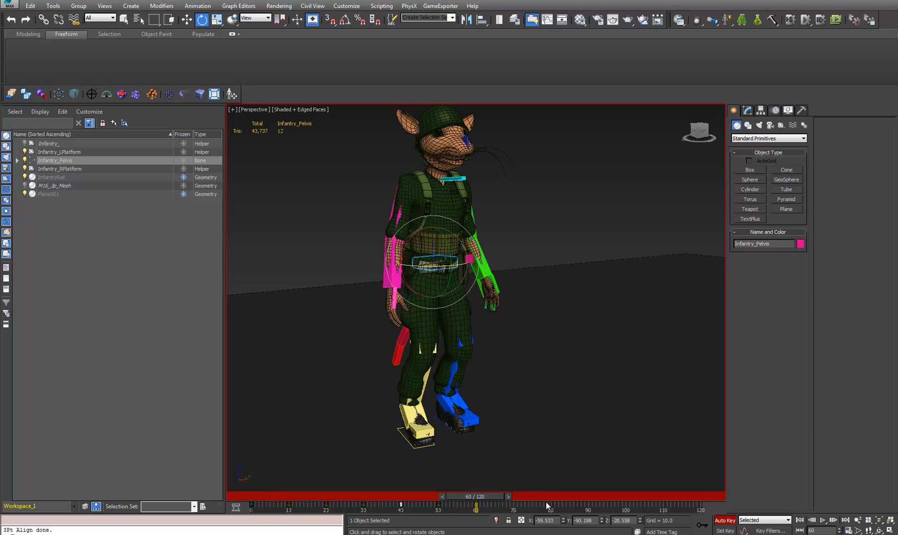
left_click(253, 497)
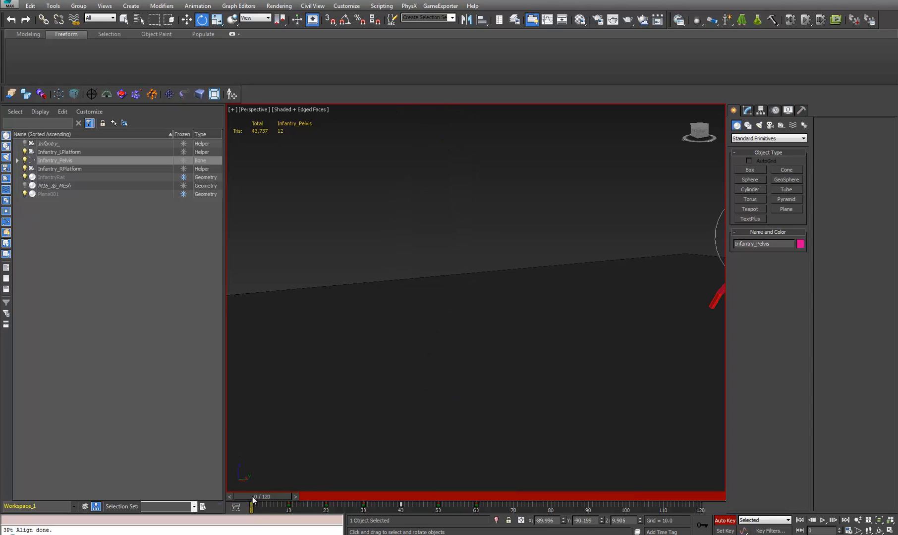
left_click(477, 497)
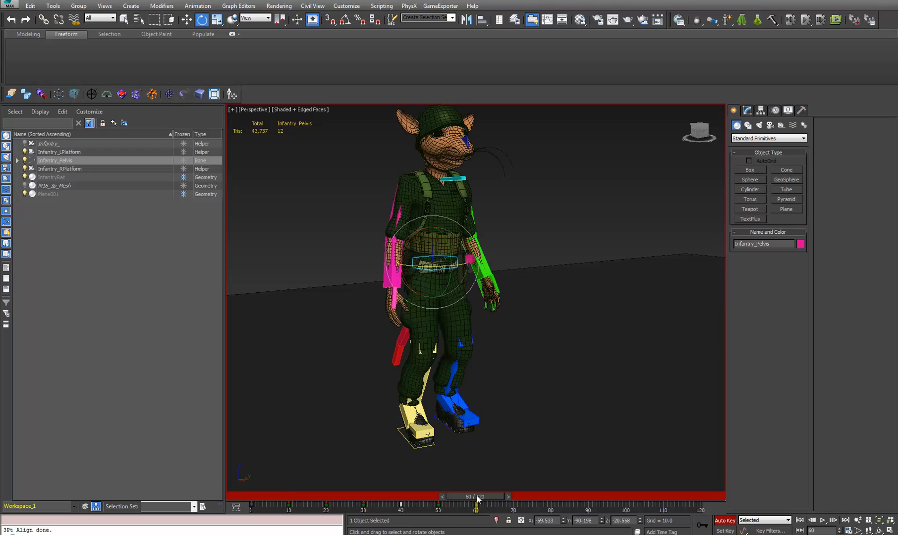
left_click(250, 493)
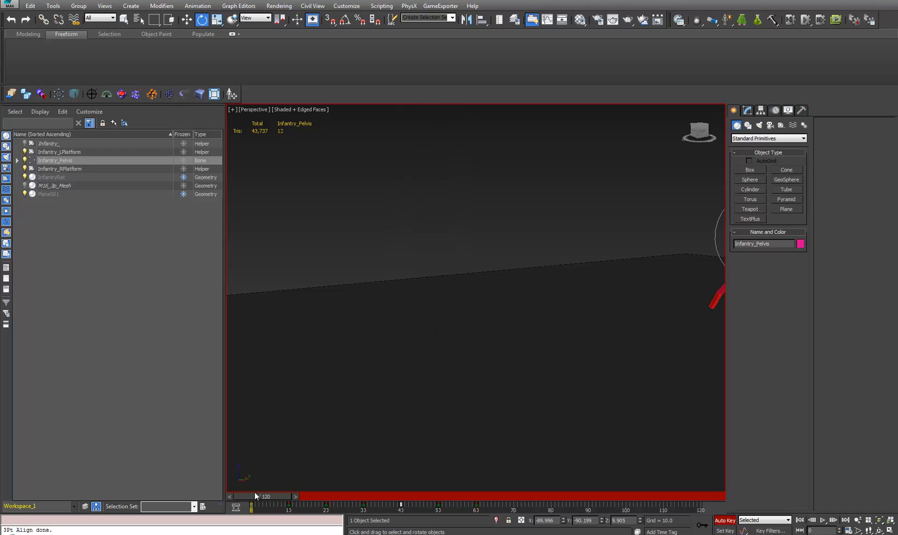
left_click(478, 496)
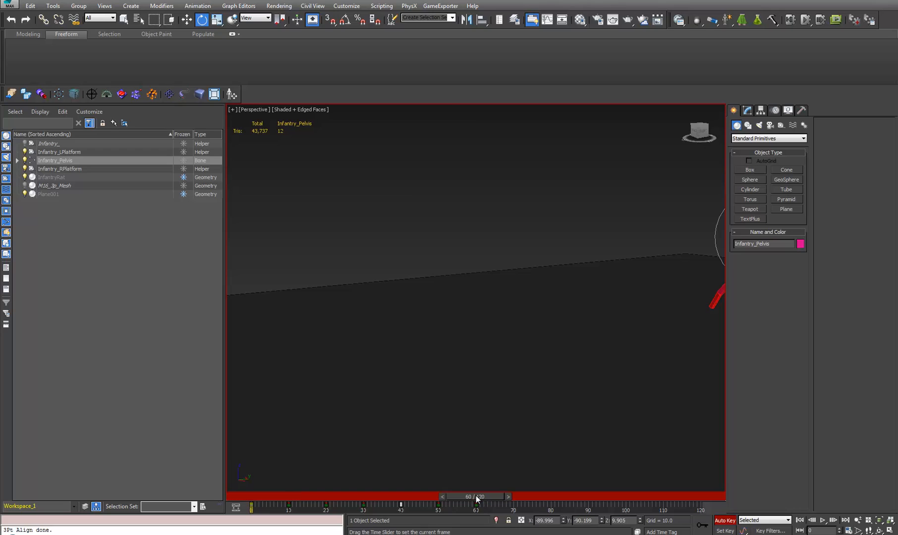
Try to transfer the pelvis's Y and Z rotation from frame 0 to frame 60, and undo the Z rotation change
double_click(588, 520)
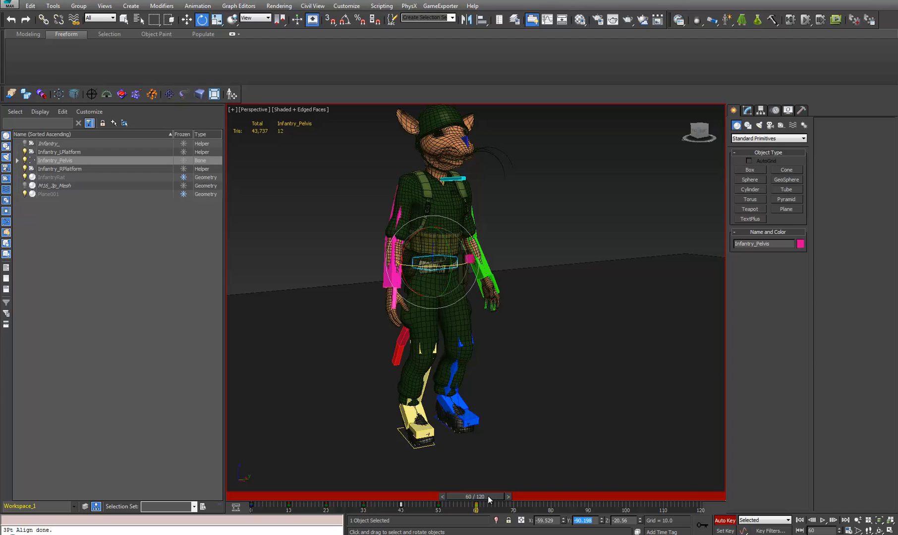
left_click_drag(488, 497, 263, 497)
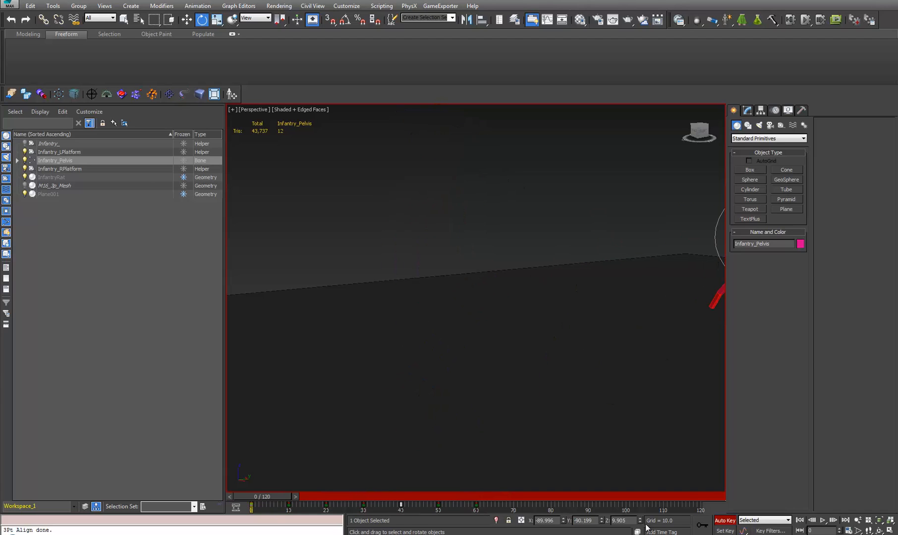
left_click(479, 497)
left_click_drag(482, 497, 477, 498)
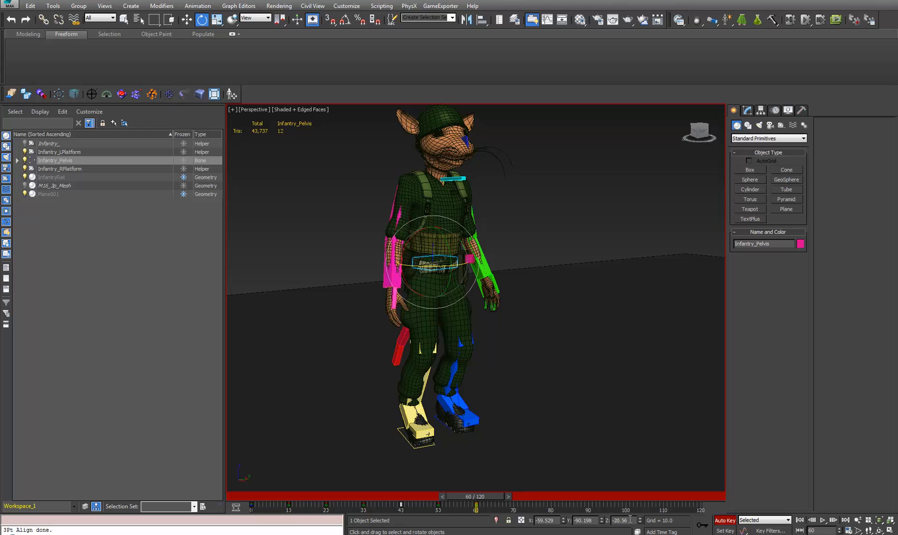
double_click(630, 519)
key("Return")
key("ctrl+z")
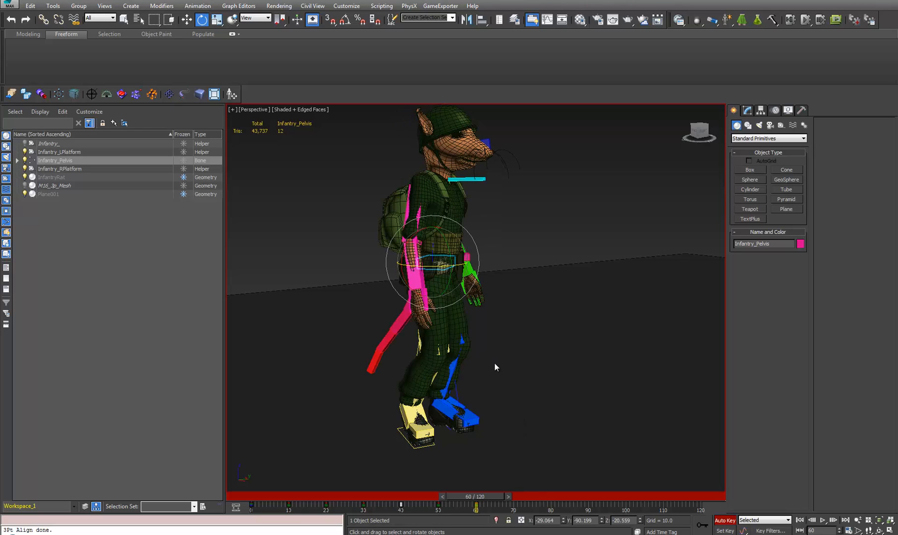
middle_click_drag(485, 397, 454, 413, "alt")
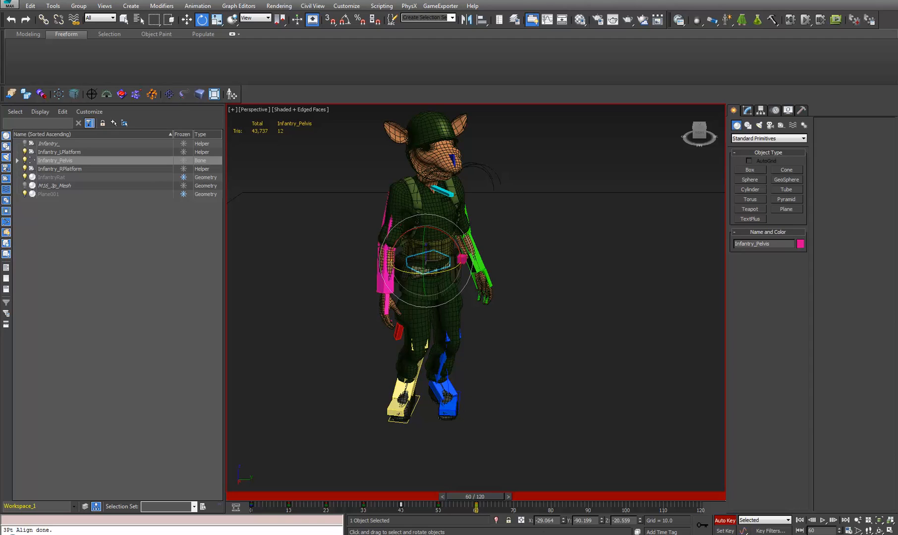
key("ctrl+z")
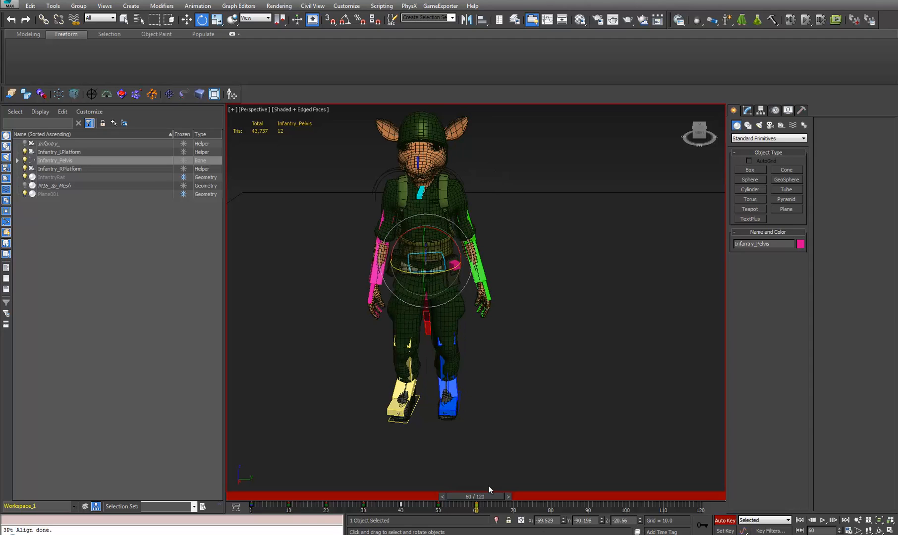
Copy the pelvis's Z rotation of 9.905 at frame 0, try pasting it at frame 60, and undo the change
left_click_drag(483, 497, 173, 471)
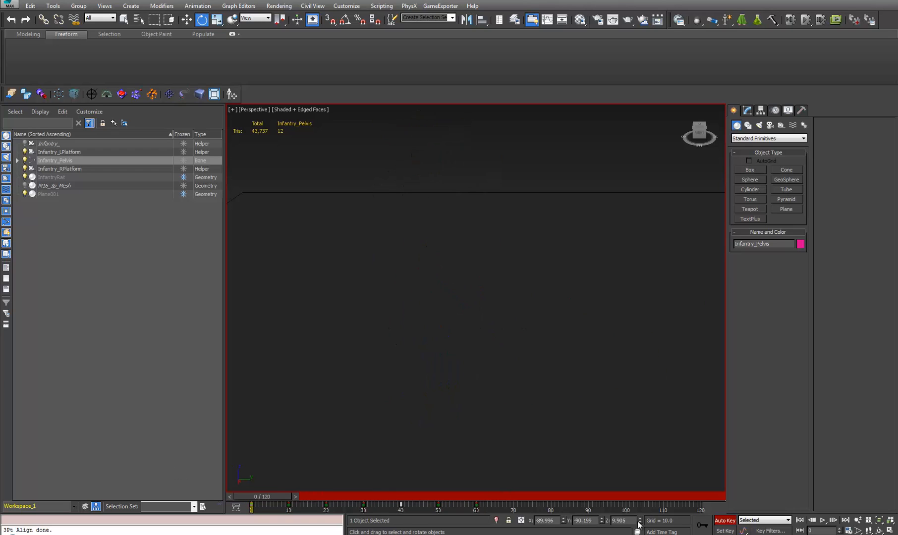
left_click_drag(629, 521, 475, 496)
key("ctrl+c")
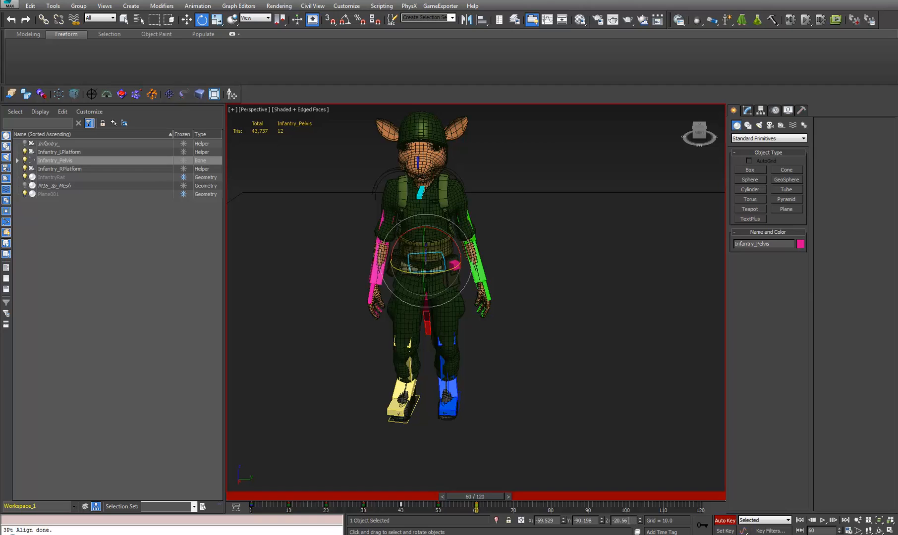
left_click_drag(628, 521, 531, 430)
key("ctrl+v")
key("ctrl+z")
key("ctrl+z")
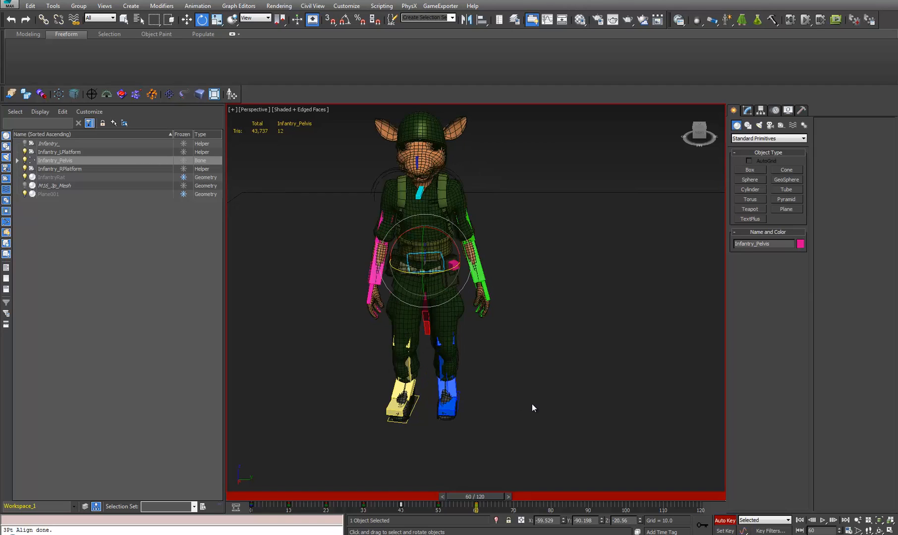
Open the Curve Editor for the pelvis at frame 60
middle_click_drag(491, 415, 523, 403, "alt")
scroll(491, 375, "up", 5)
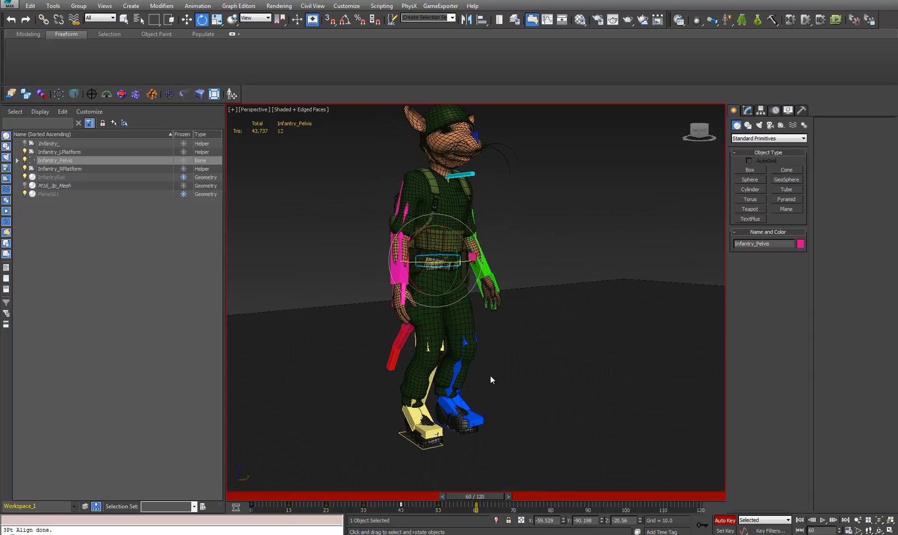
right_click(484, 351)
left_click(500, 421)
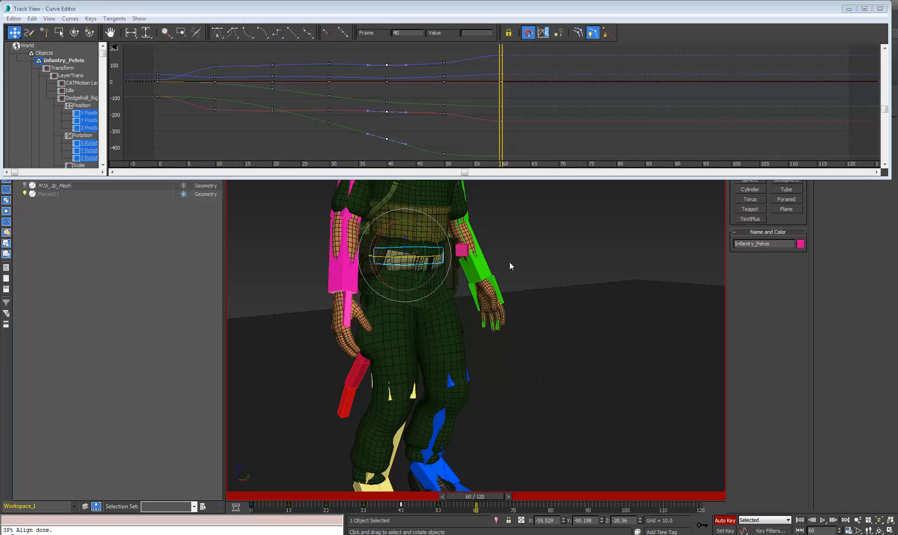
Switch to the Left view and compare the character's pose at frames 60, 0 and 120
key("v")
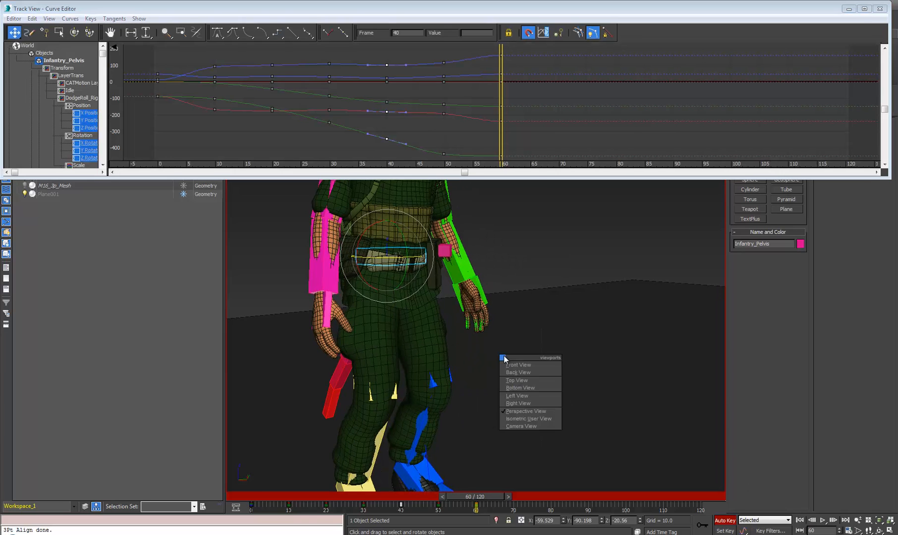
key("l")
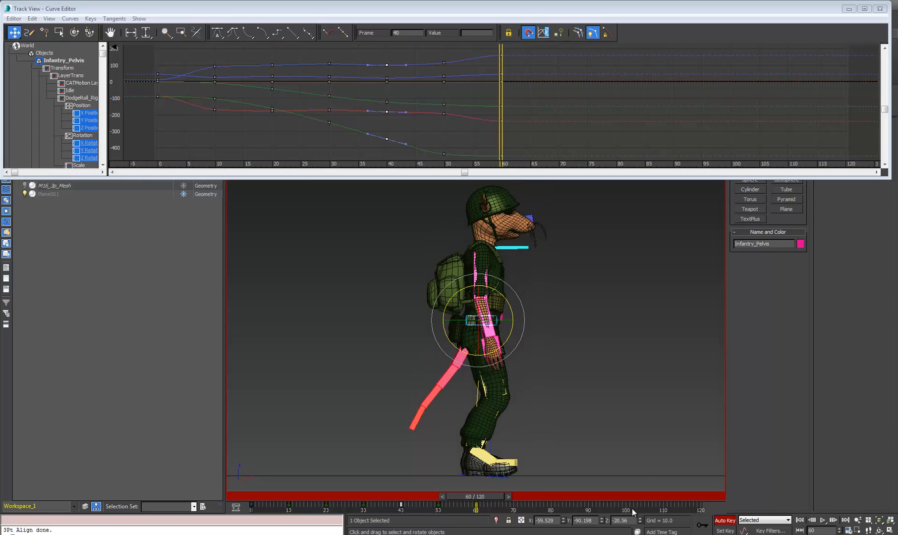
left_click(800, 520)
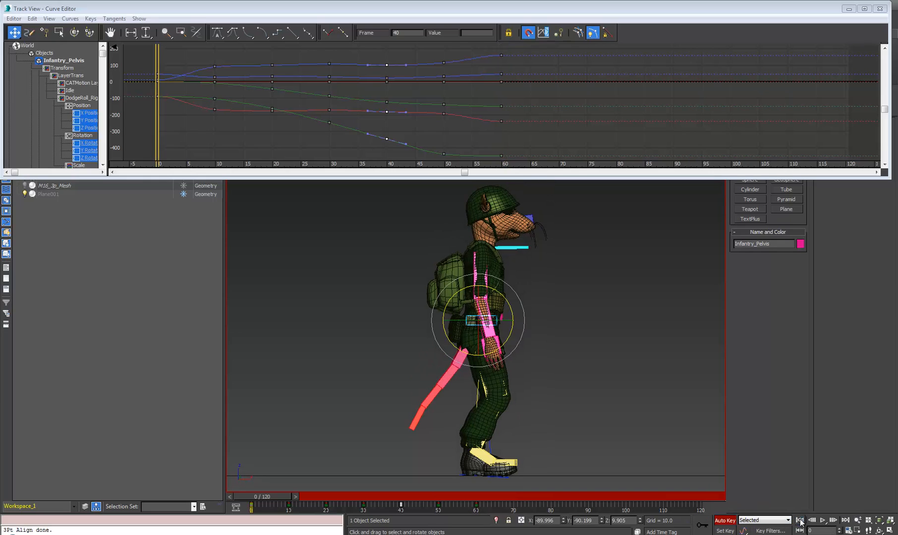
left_click(844, 520)
middle_click_drag(562, 473, 452, 434)
scroll(452, 434, "up", 4)
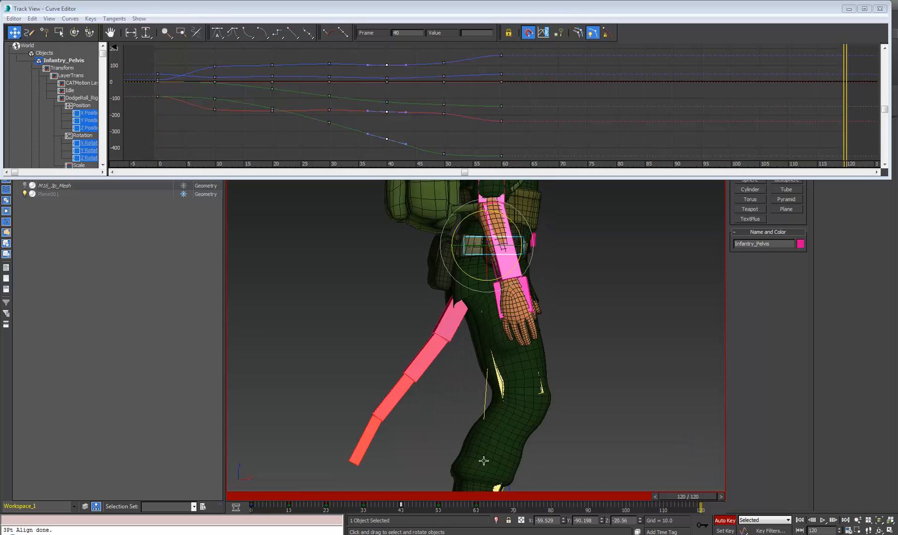
Select the left foot platform and compare its orientation at frames 0 and 120 in the Left view
left_click(448, 431)
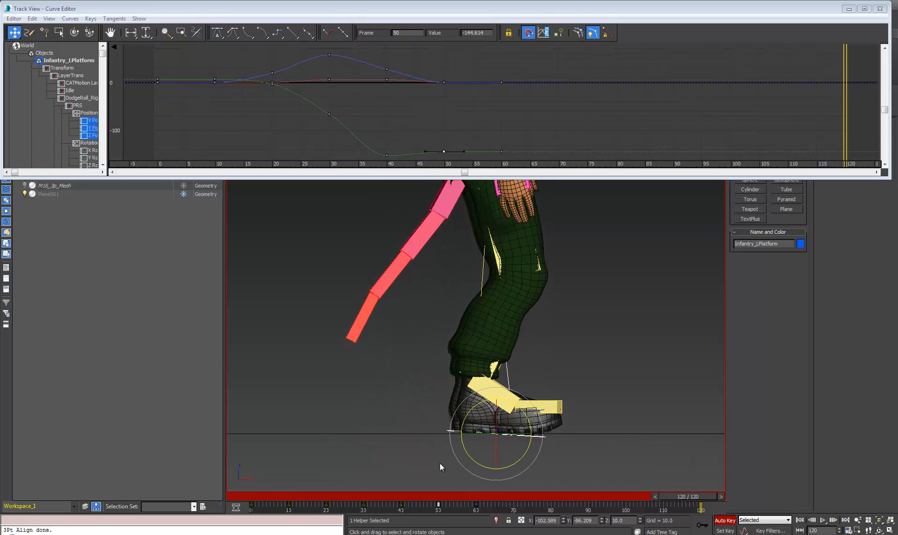
left_click(252, 501)
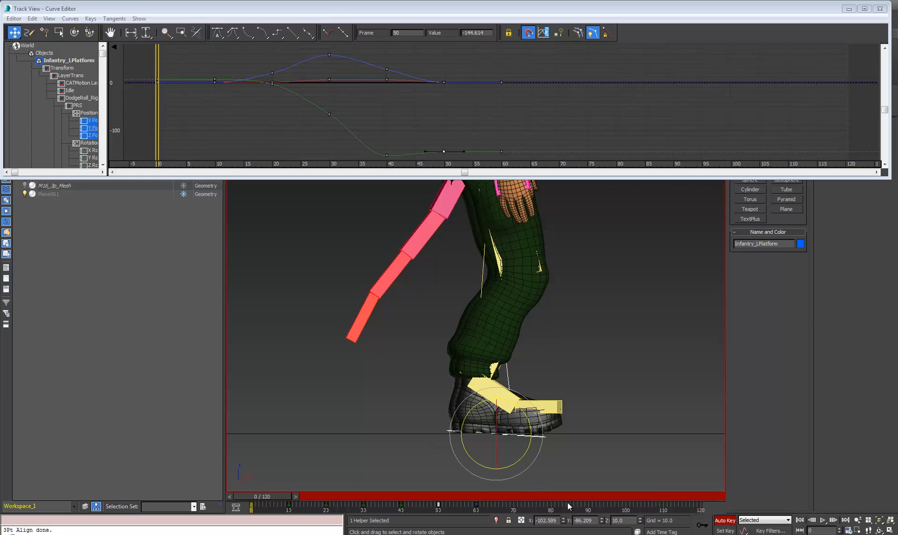
left_click(701, 501)
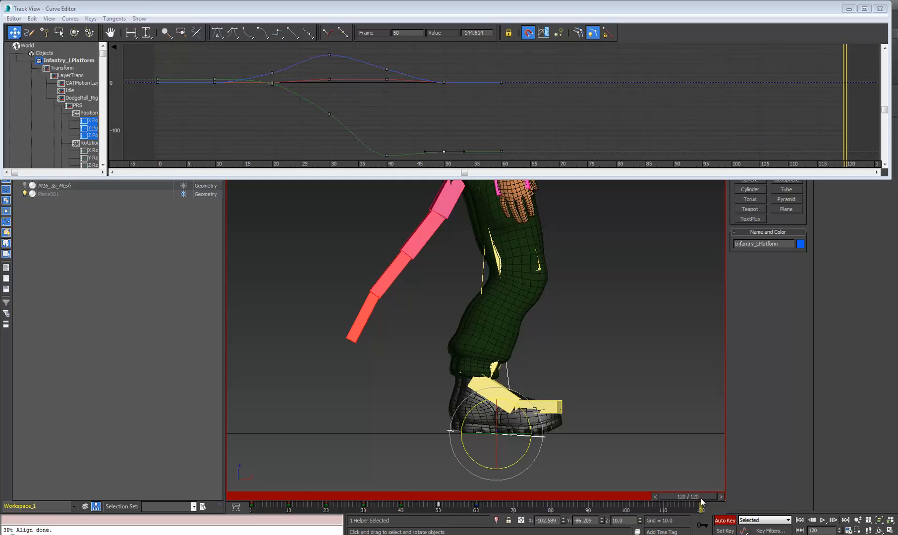
Return to the Perspective view, select the pelvis bone and activate the Move tool
left_click(491, 241)
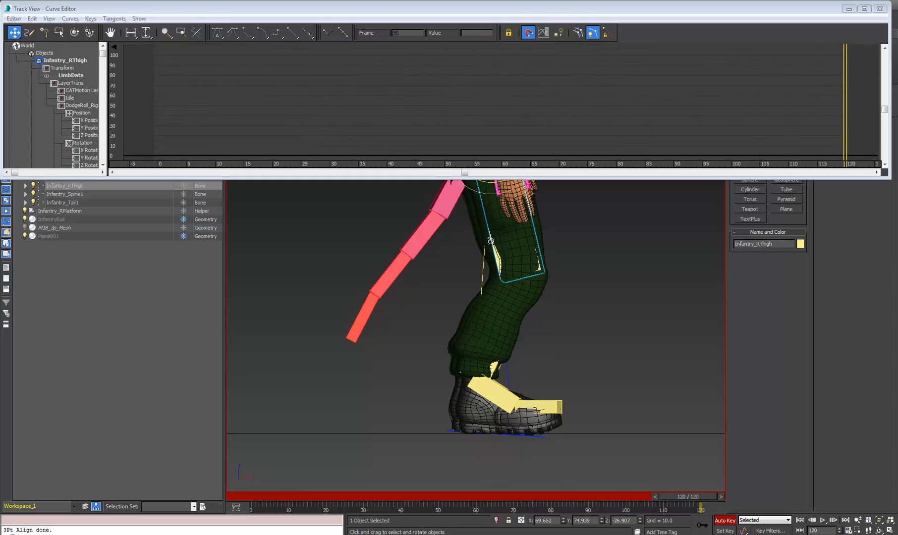
key("p")
scroll(446, 273, "down", 8)
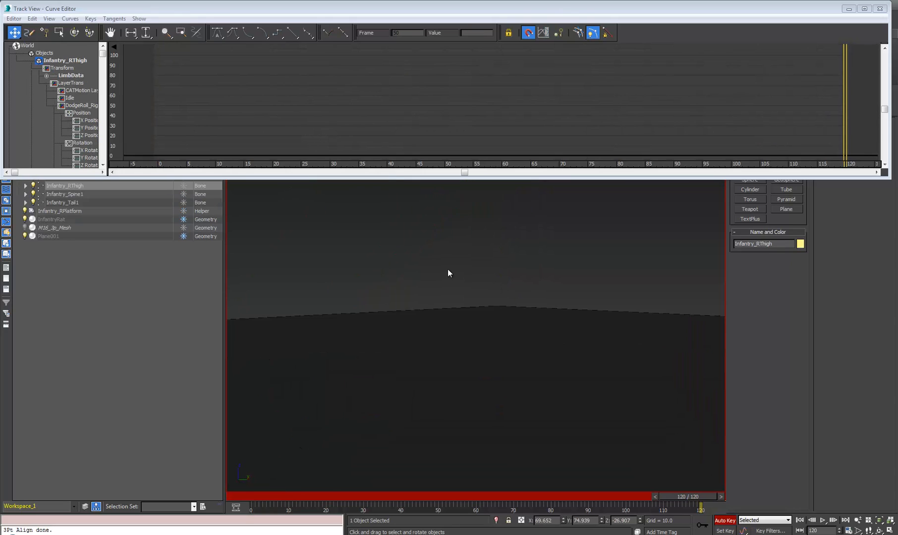
middle_click_drag(516, 339, 489, 393)
scroll(465, 360, "up", 6)
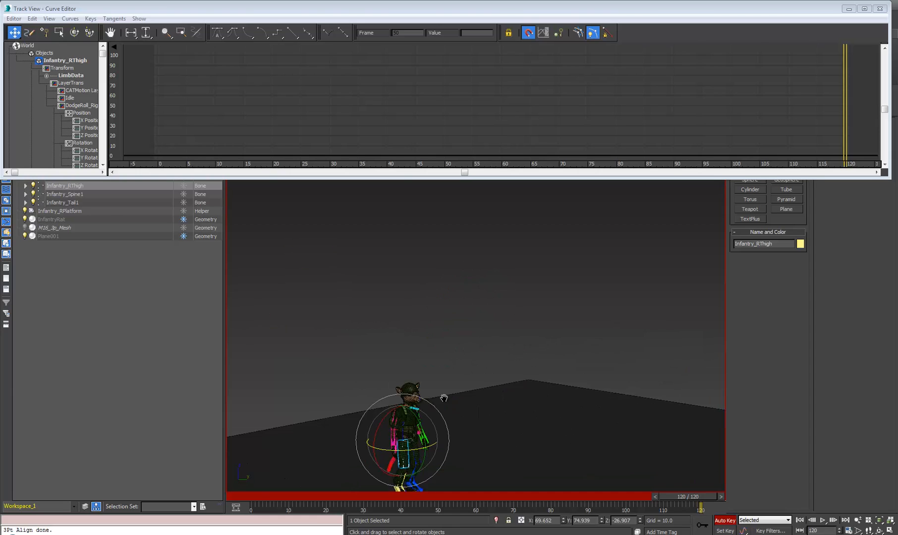
left_click(412, 424)
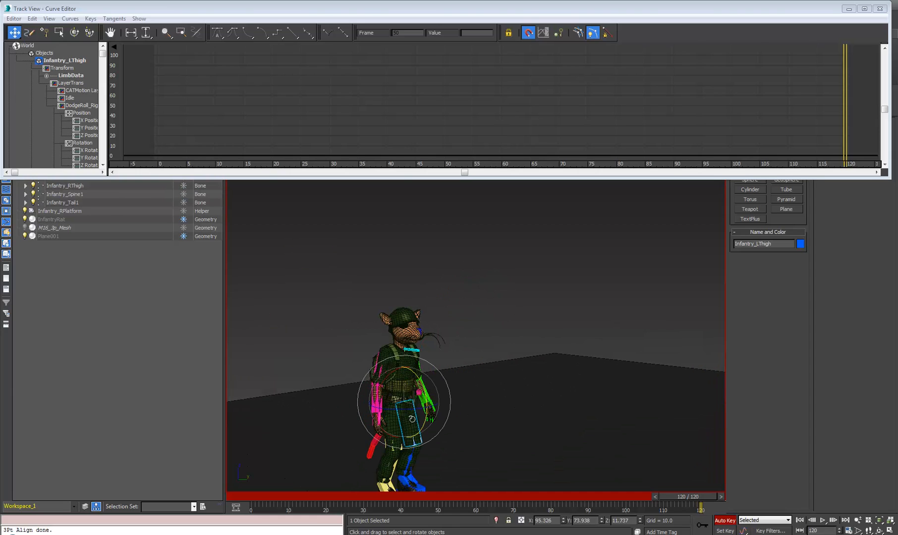
scroll(412, 424, "up", 4)
left_click(411, 370)
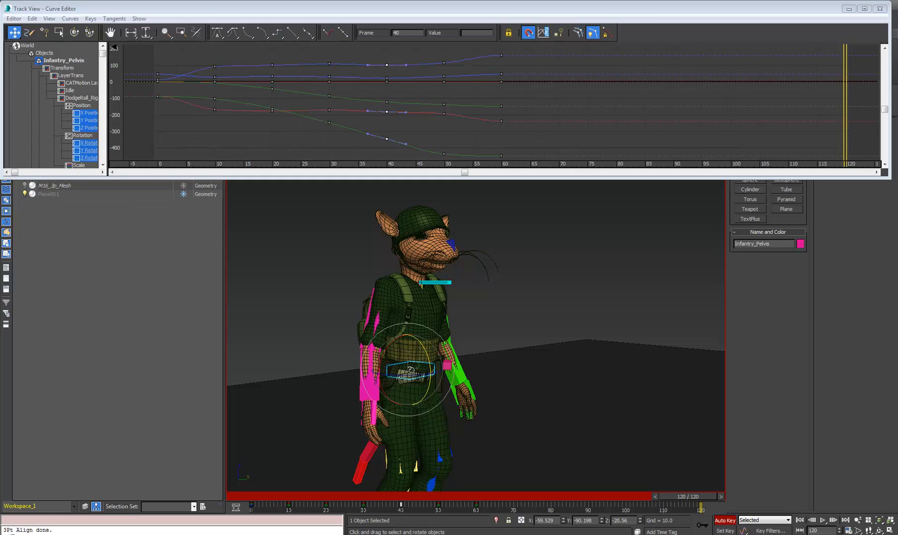
key("w")
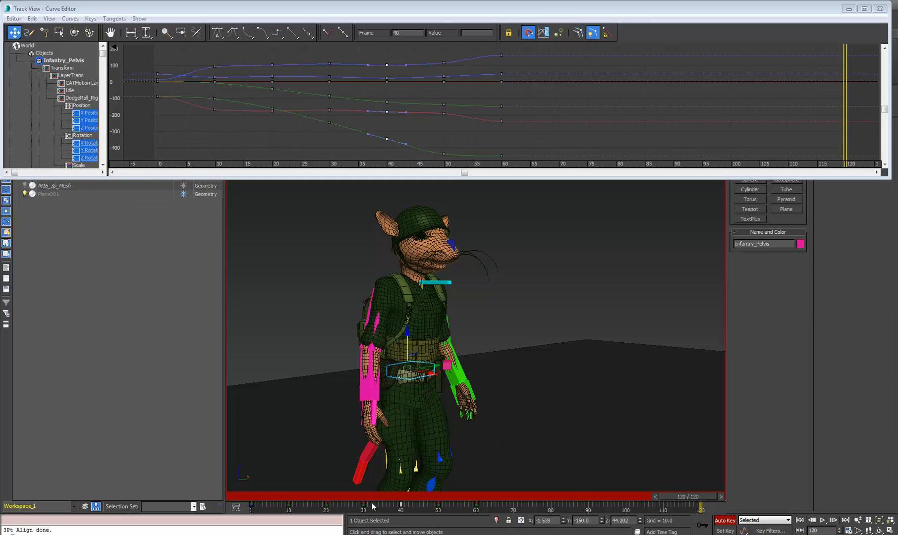
Compare the pelvis's position values at frames 0 and 60
left_click(253, 503)
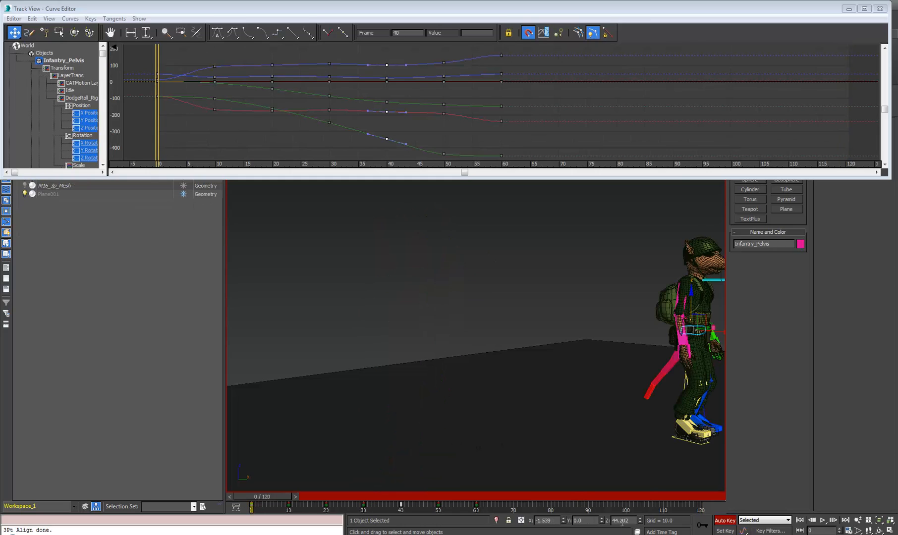
middle_click_drag(634, 358, 508, 353)
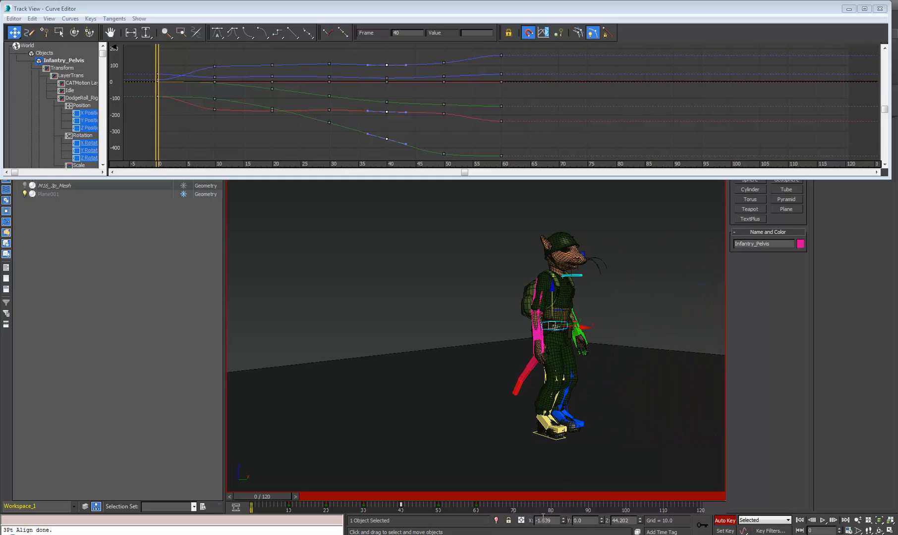
left_click(477, 500)
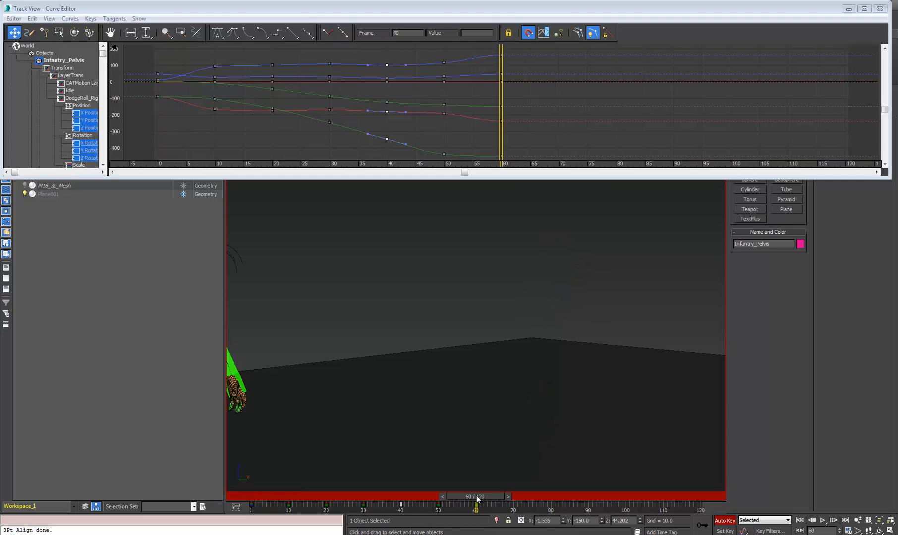
Activate the Rotate tool and set the pelvis's rotation at frame 0 to -90 on X and Y
middle_click_drag(289, 374, 446, 338)
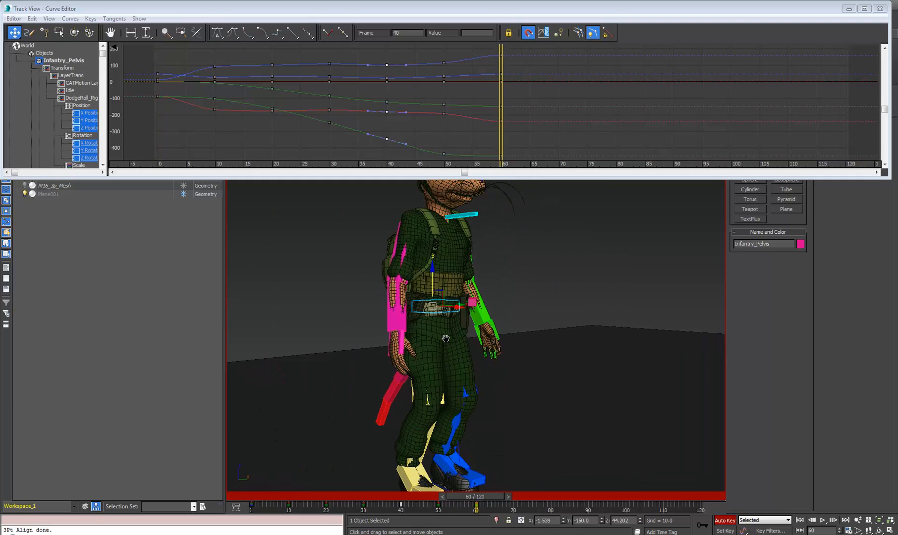
key("e")
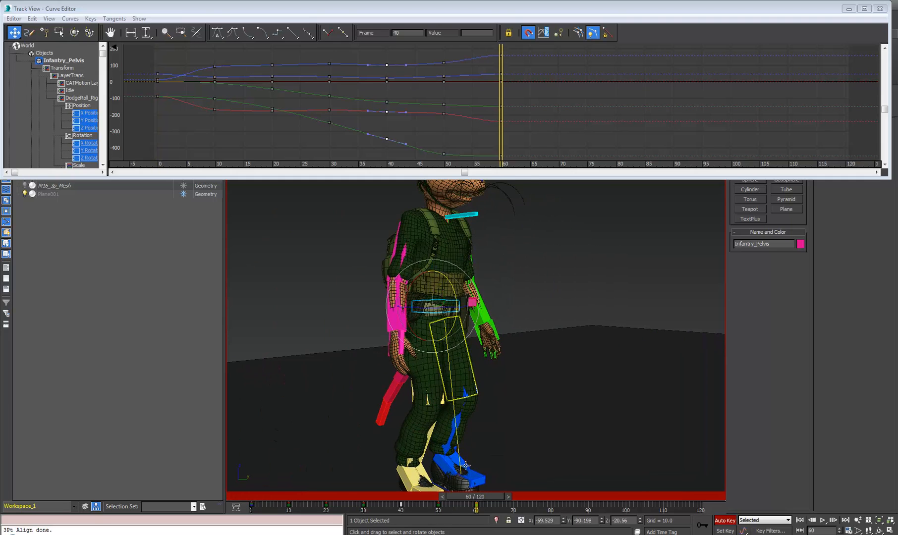
left_click_drag(491, 500, 238, 497)
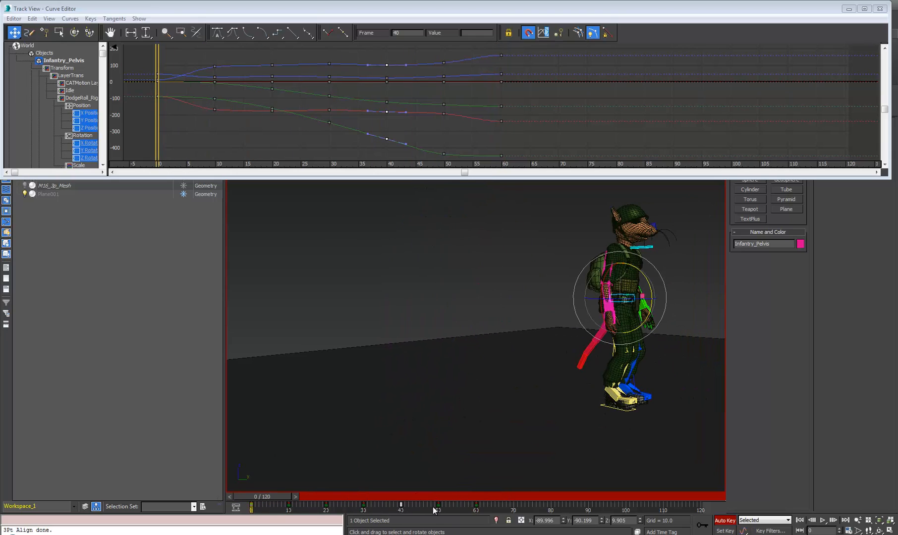
left_click(546, 521)
type("-90")
key("Tab")
type("-")
key("Tab")
Compare the pelvis's rotation values at frames 0 and 60
left_click_drag(268, 497, 193, 479)
left_click_drag(270, 488, 478, 486)
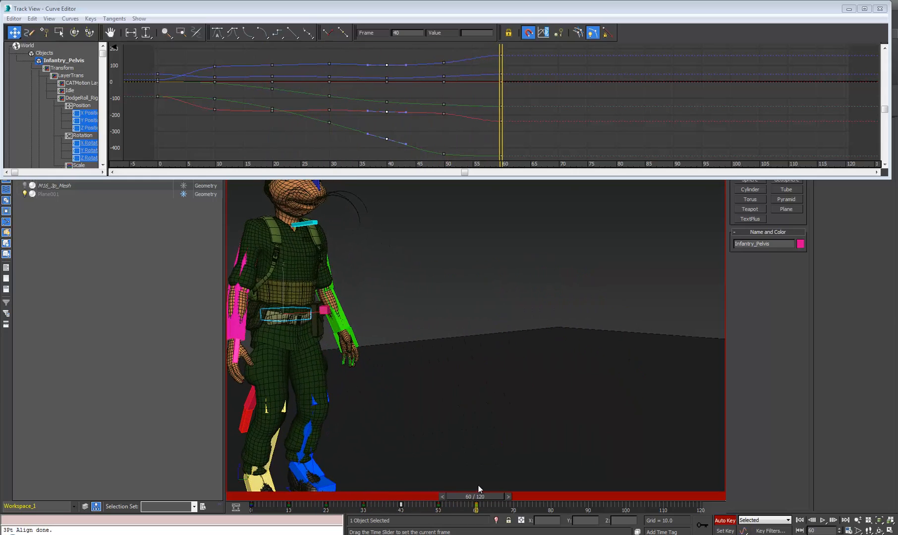
middle_click_drag(430, 435, 474, 415, "alt")
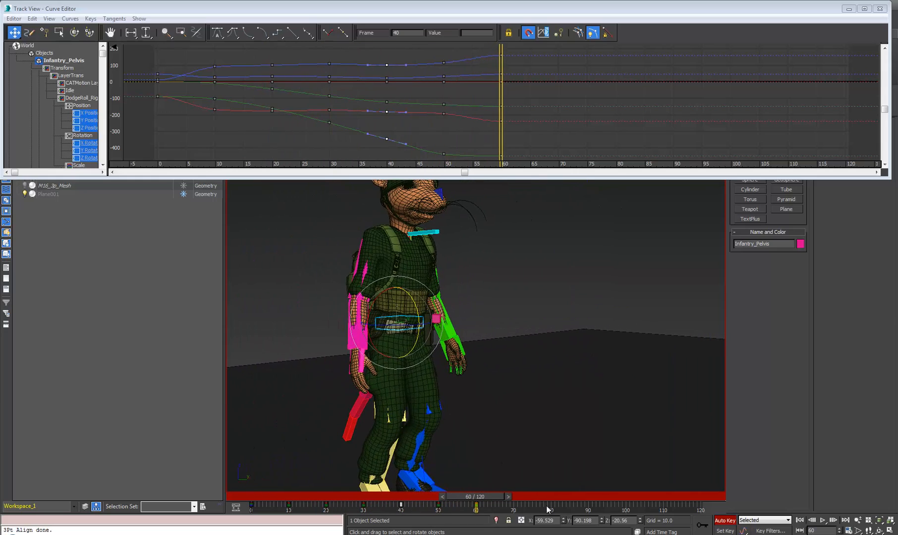
left_click_drag(487, 498, 138, 470)
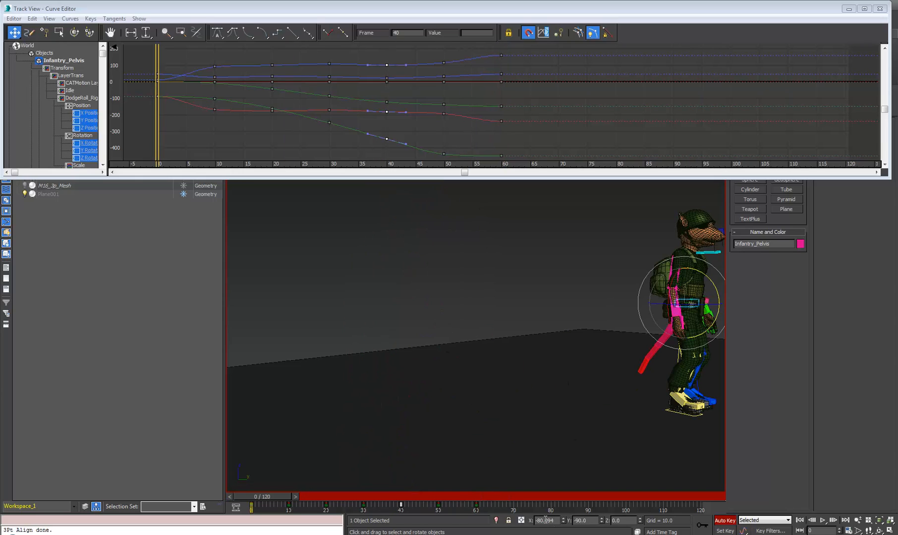
left_click_drag(286, 500, 223, 489)
middle_click_drag(561, 372, 431, 362)
Show only the pelvis's X, Y and Z Rotation curves in the Curve Editor
left_click(88, 144)
left_click(89, 150, "ctrl")
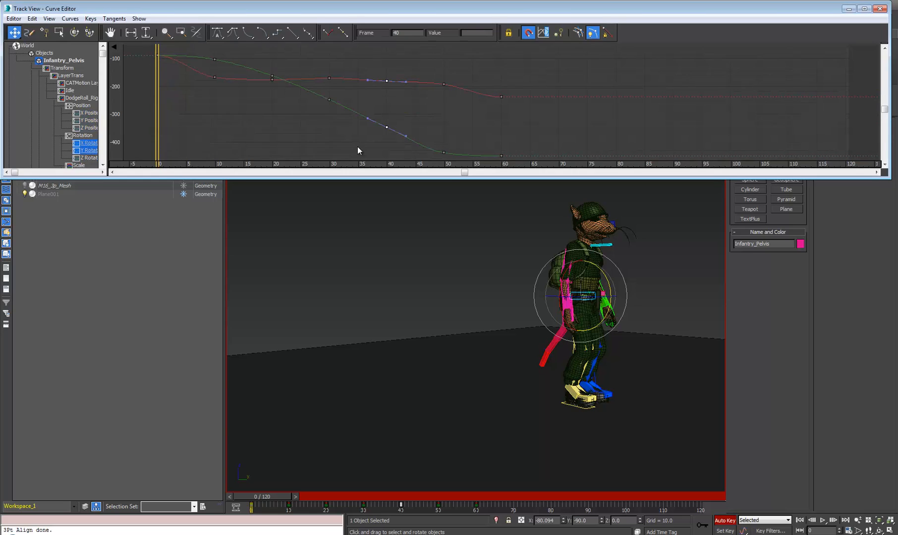
scroll(362, 145, "down", 5)
scroll(362, 144, "down", 1)
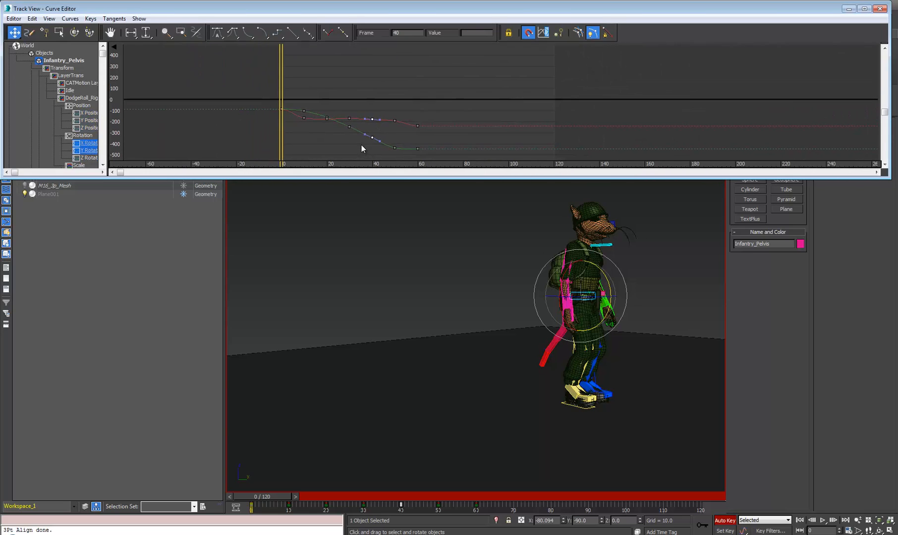
mouse_move(362, 145)
middle_mouse_down()
mouse_move(358, 126)
mouse_move(359, 139)
middle_mouse_up()
key("f")
key("z")
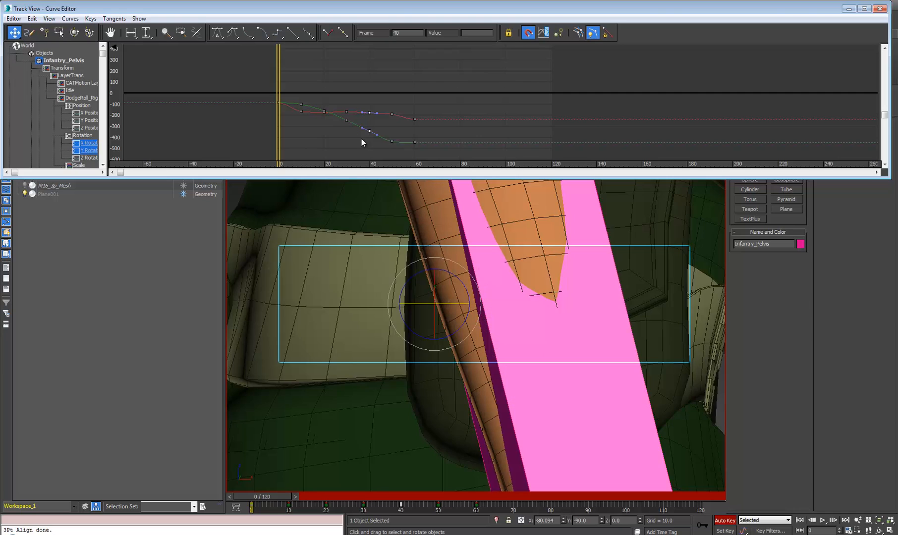
scroll(362, 136, "down", 3)
left_click(90, 157, "ctrl")
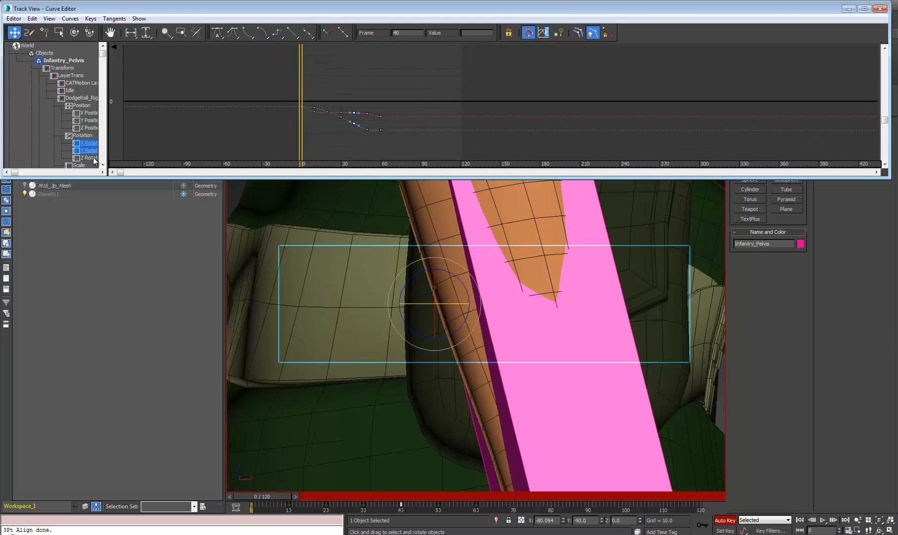
Select all of the pelvis's rotation keys and fit the curves horizontally and vertically in the Curve Editor
mouse_move(325, 91)
left_mouse_down()
mouse_move(400, 154)
mouse_move(398, 145)
left_mouse_up()
scroll(398, 144, "down", 2)
scroll(408, 143, "down", 2)
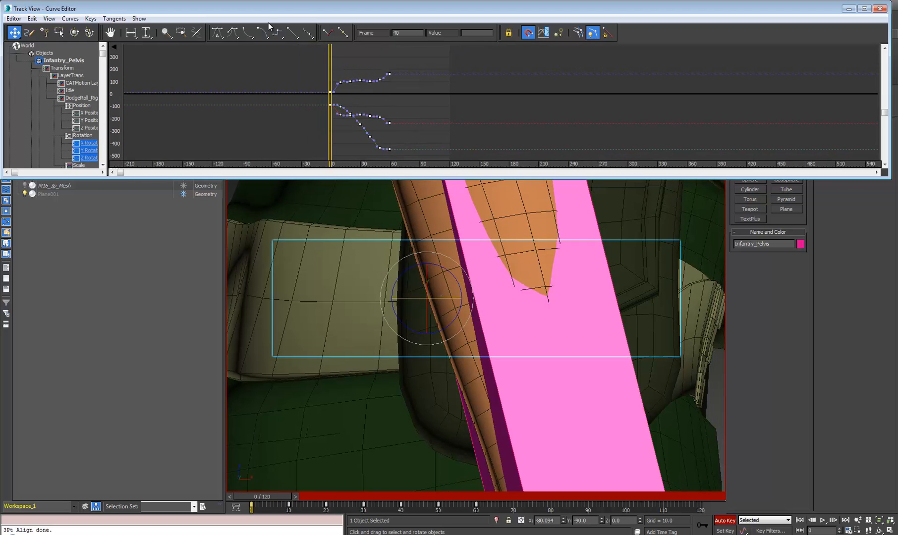
left_click(131, 33)
left_click(146, 32)
scroll(409, 125, "down", 2)
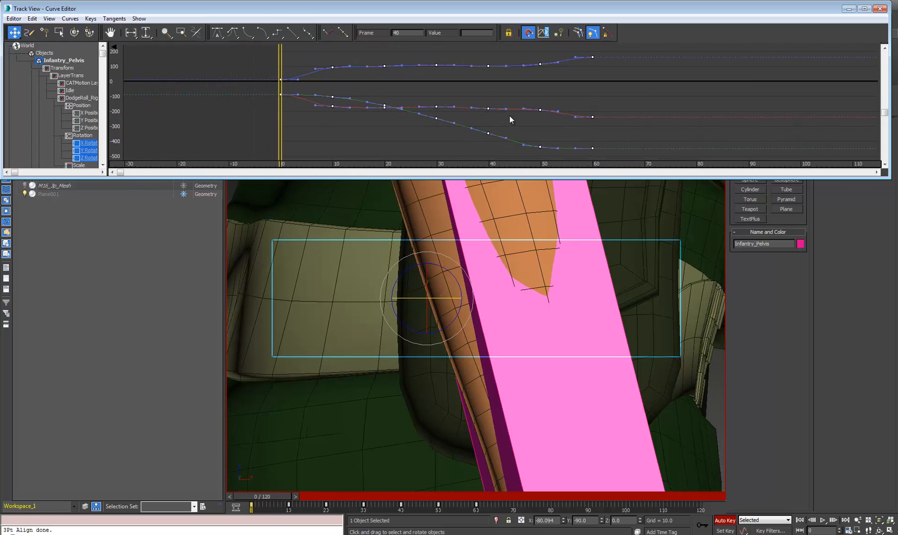
Return to the Perspective view and examine the pelvis's rotation keys at frames 0 and 60
scroll(443, 299, "down", 6)
scroll(444, 299, "down", 2)
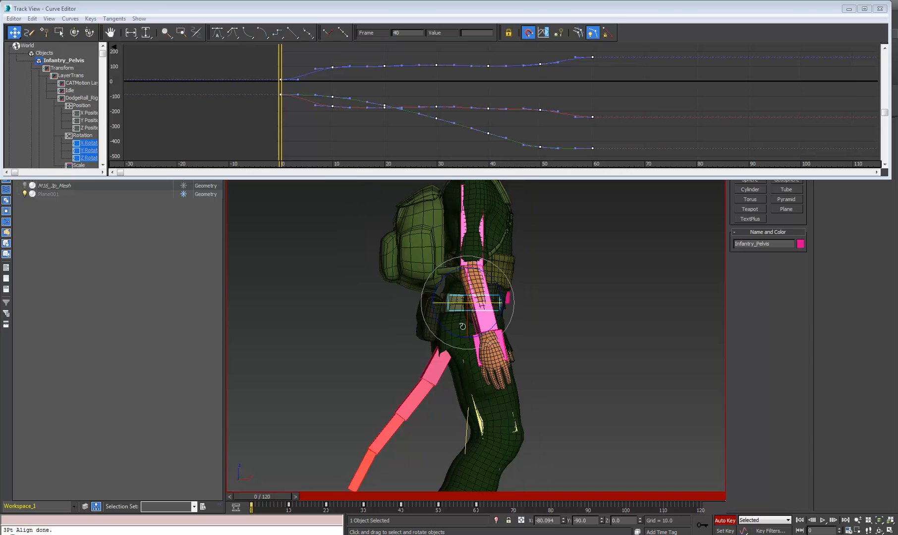
key("p")
middle_click_drag(421, 321, 366, 317, "alt")
left_click_drag(264, 57, 292, 107)
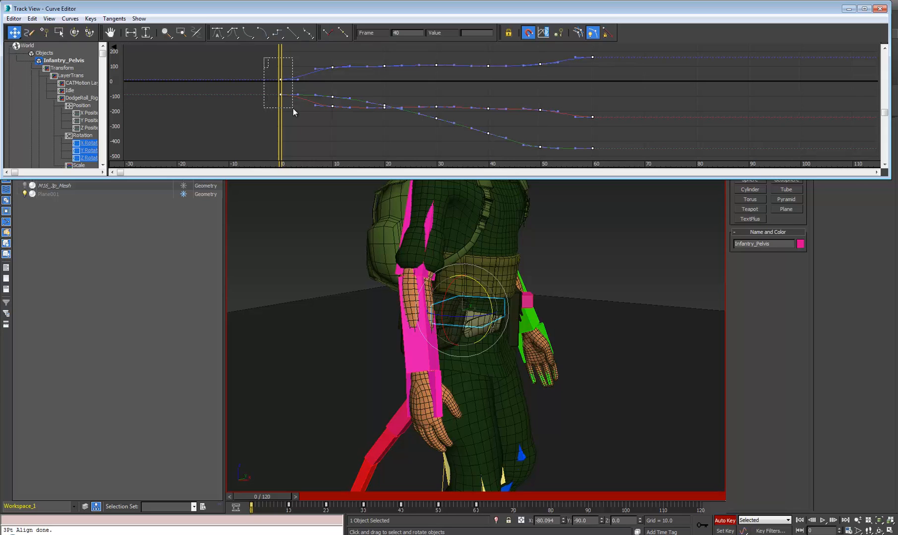
left_click_drag(292, 108, 293, 108)
left_click_drag(599, 111, 582, 140)
left_click_drag(299, 85, 299, 84)
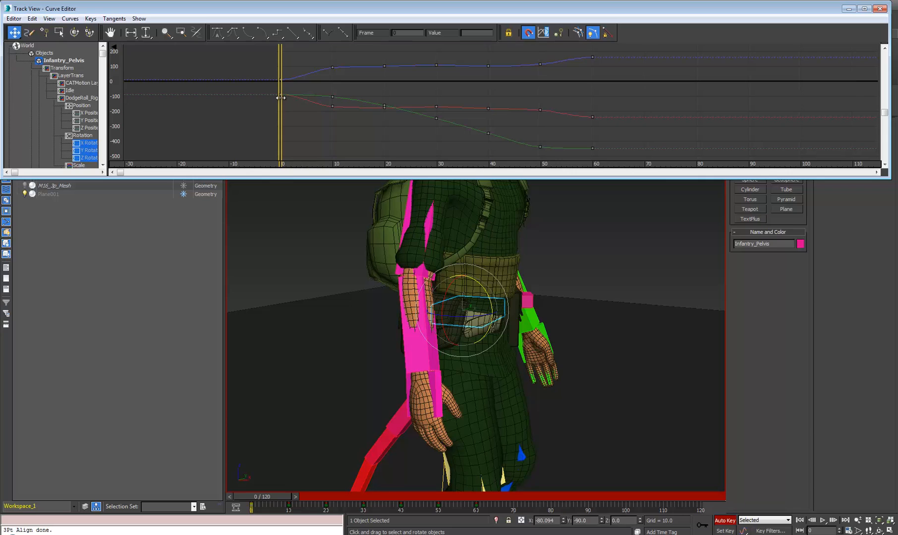
left_click(280, 95)
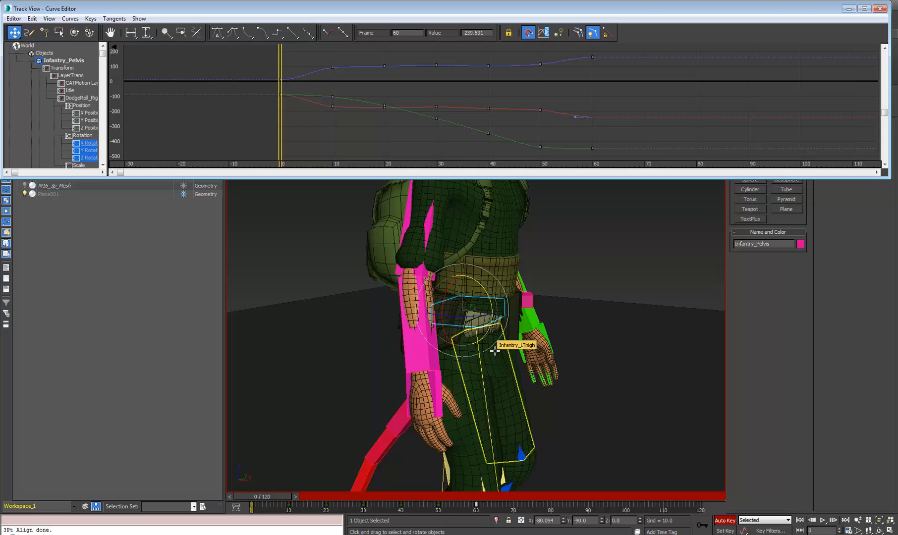
key("alt")
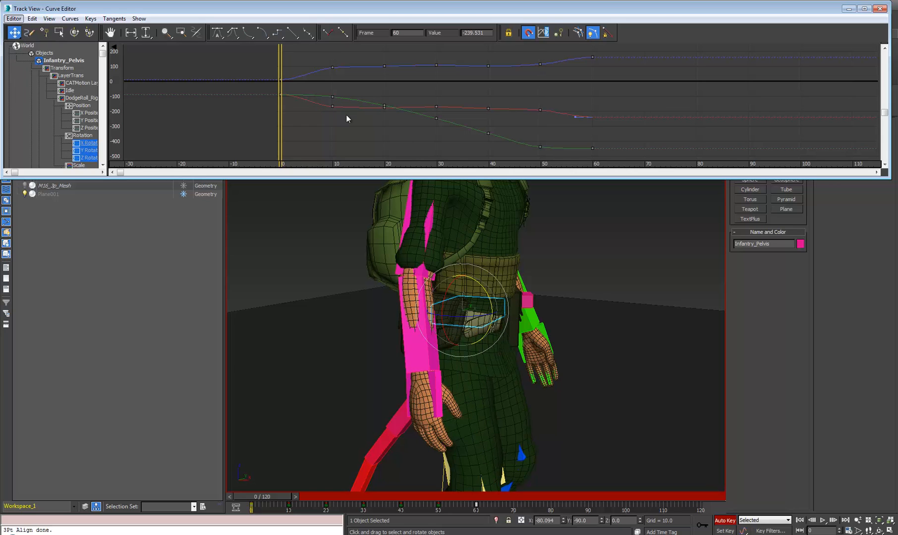
middle_click_drag(525, 302, 487, 297, "alt")
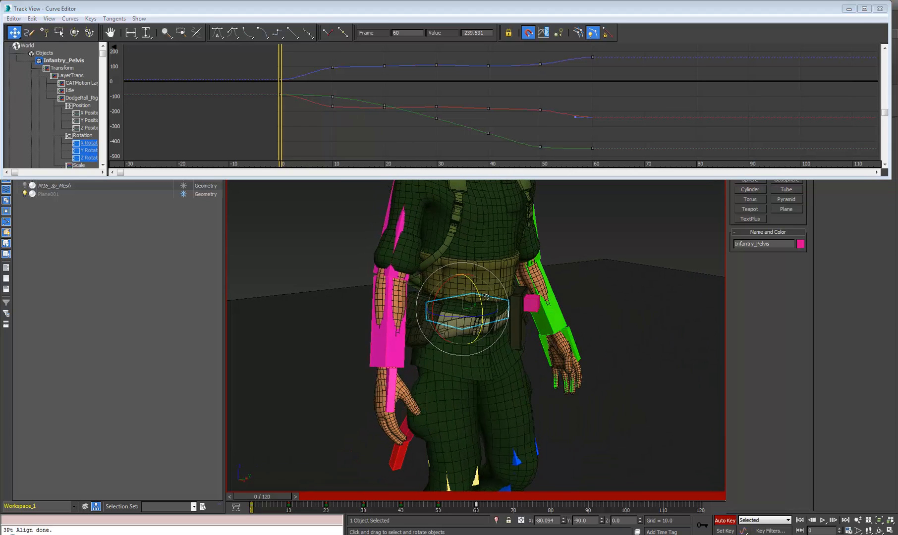
mouse_move(281, 496)
left_mouse_down()
mouse_move(332, 485)
mouse_move(263, 486)
mouse_move(441, 477)
mouse_move(96, 466)
left_mouse_up()
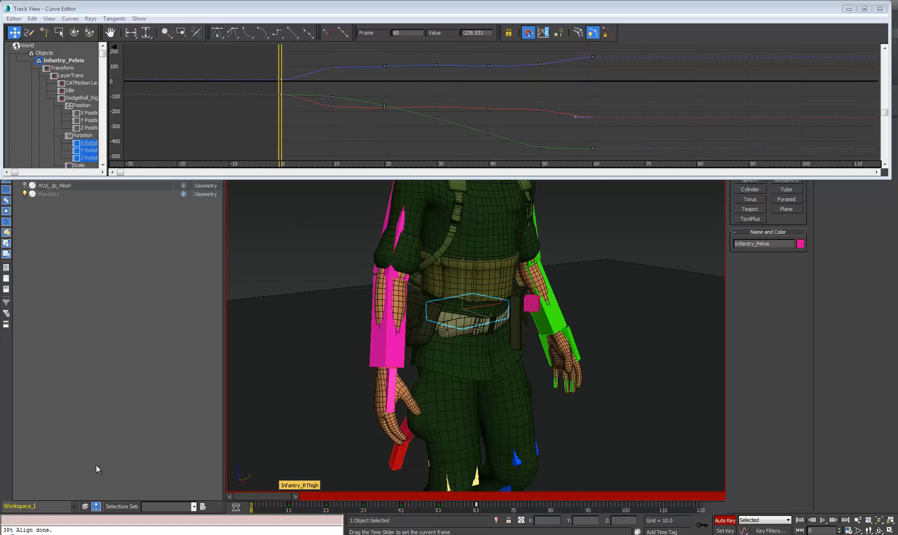
Set the pelvis's X Rotation key at frame 60 to -240
left_click_drag(598, 111, 574, 132)
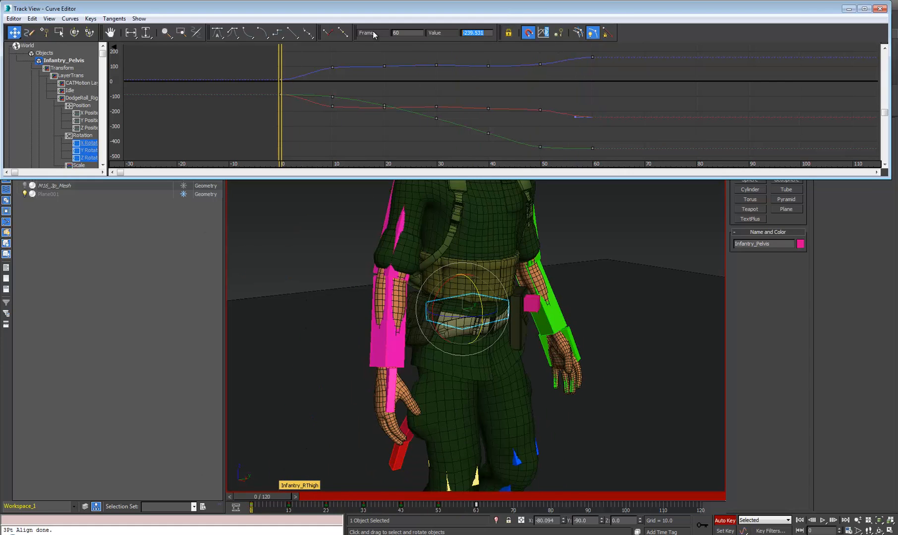
type("-240")
key("Return")
Isolate the pelvis's X Rotation curve and compare its key values at frames 0 and 60
left_click_drag(281, 97, 282, 98)
left_click(92, 143)
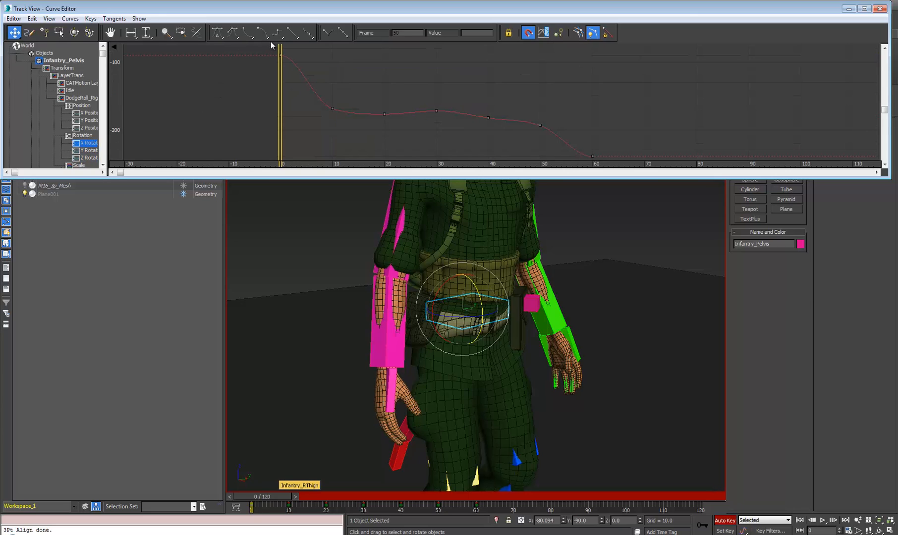
left_click_drag(296, 79, 296, 78)
left_click_drag(622, 141, 573, 167)
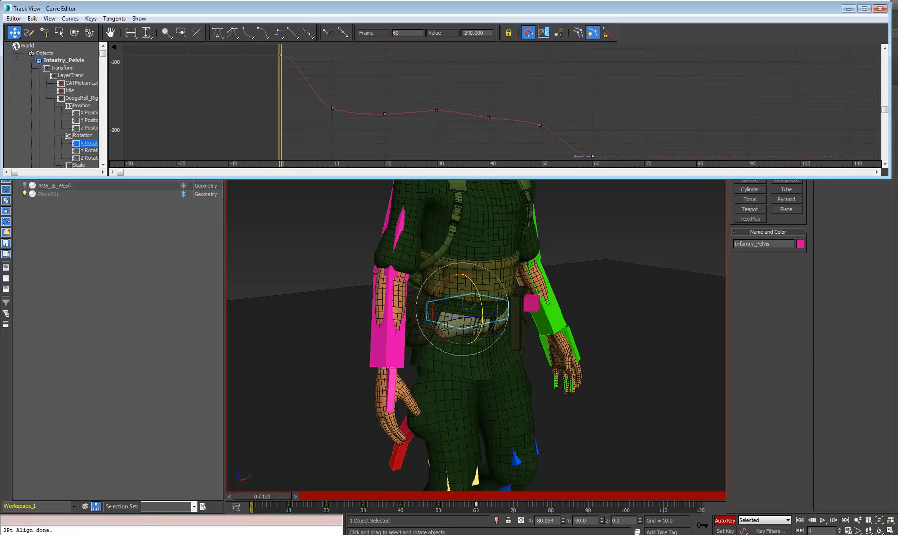
Switch to Calculator and compute 240 - 90 for the X rotation difference between frames 0 and 60
left_click(59, 533)
type("240 - 90")
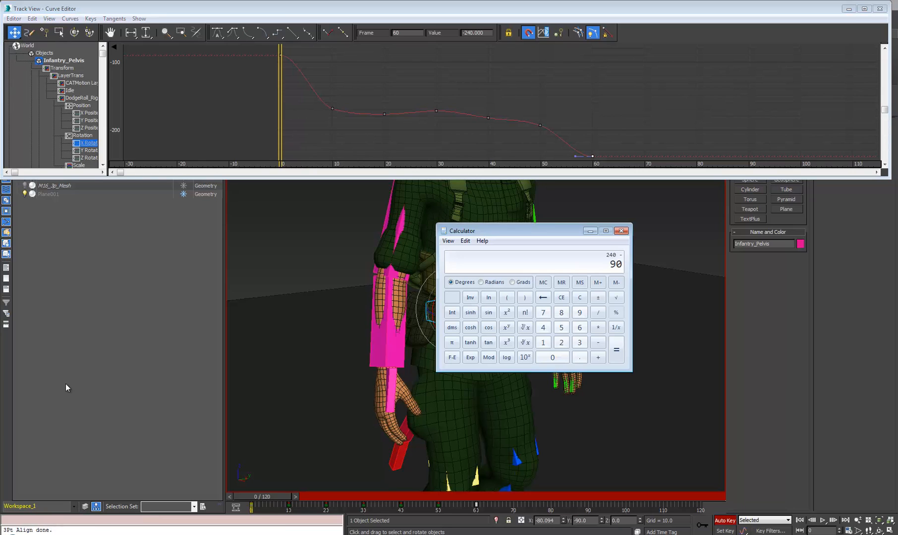
key("Return")
left_click_drag(532, 231, 679, 243)
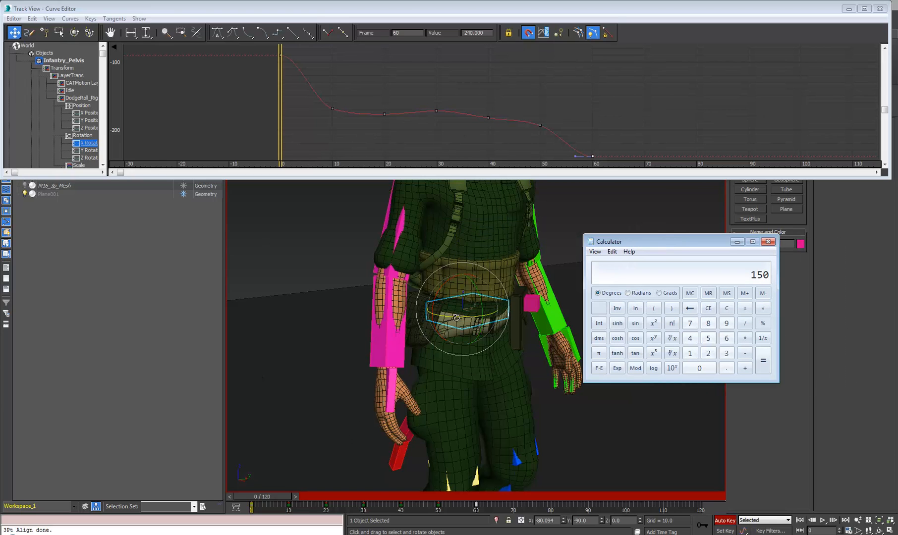
mouse_move(451, 378)
middle_mouse_down("alt")
mouse_move(427, 374)
mouse_move(448, 366)
middle_mouse_up("alt")
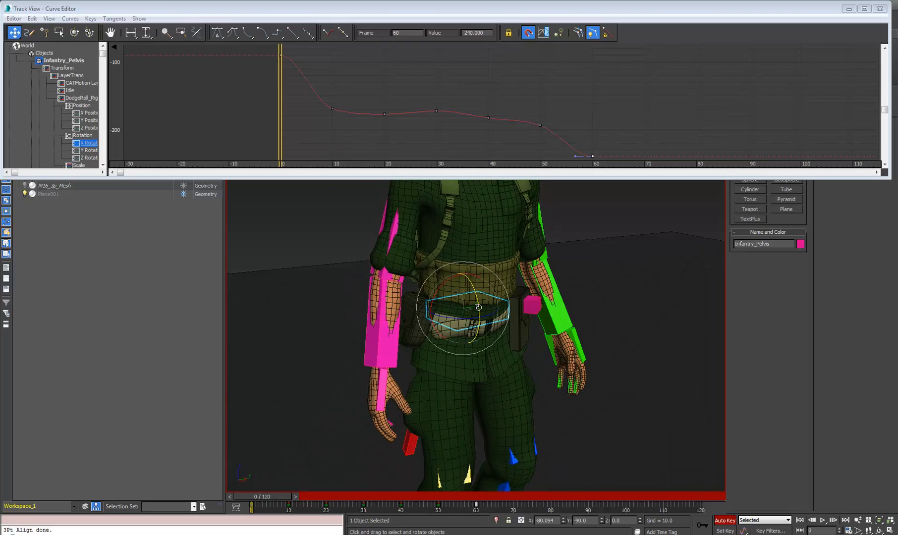
Minimize the Curve Editor and create a test box of about 18 x 18 x 24 beside the character
left_click(849, 8)
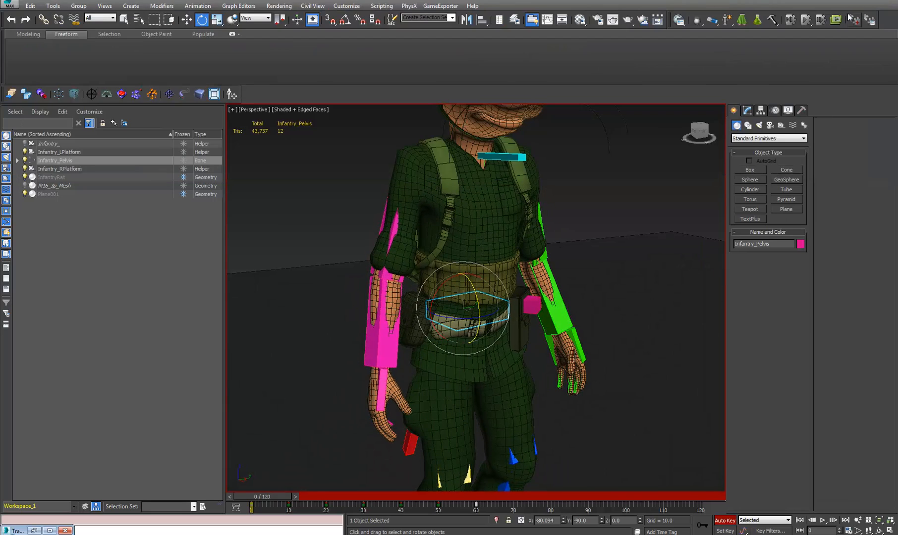
left_click(738, 169)
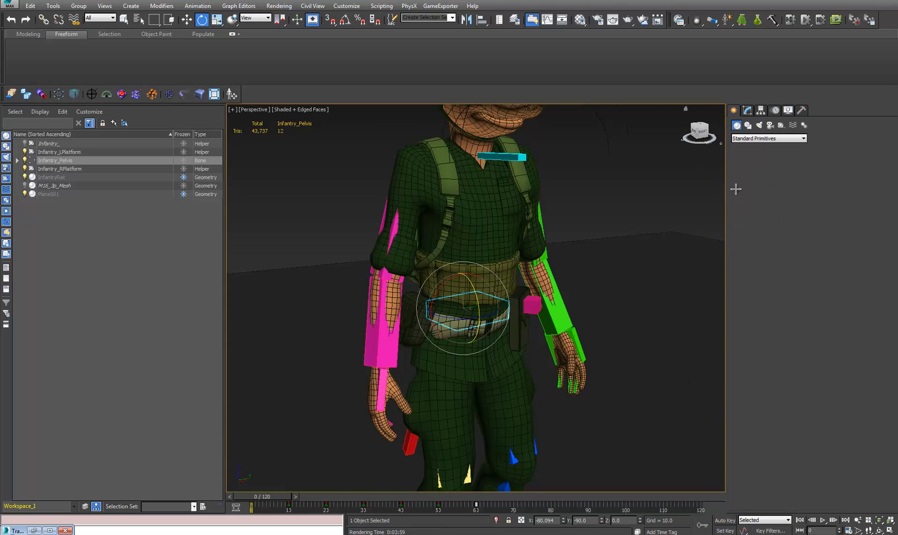
middle_click_drag(685, 349, 485, 349)
left_click_drag(541, 345, 552, 333)
left_click(545, 263)
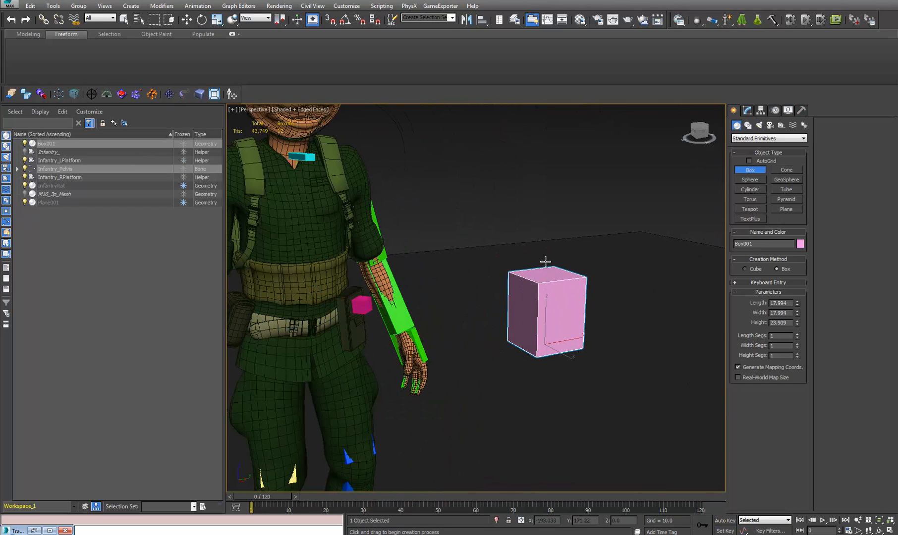
Tilt the test box with the Rotate tool and raise it above the floor
key("e")
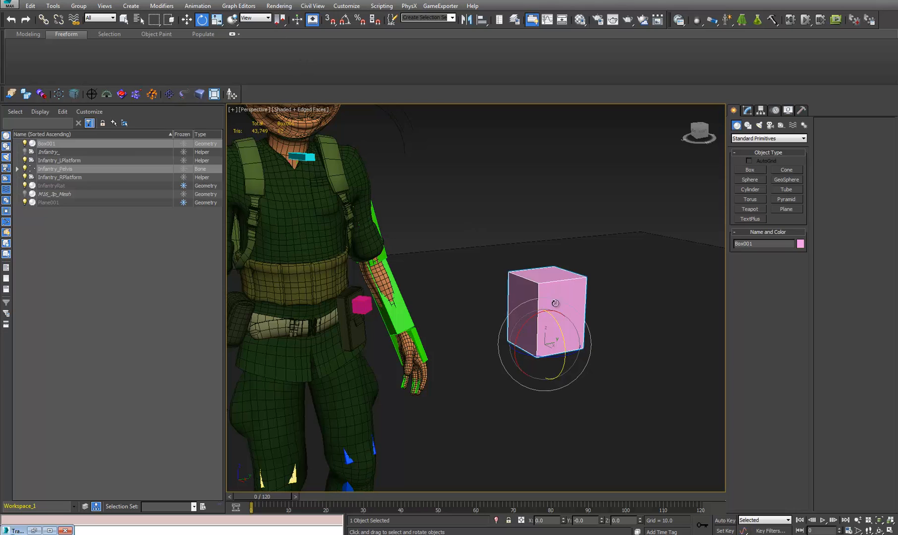
left_click_drag(561, 330, 841, 244)
middle_click_drag(550, 363, 547, 354)
key("w")
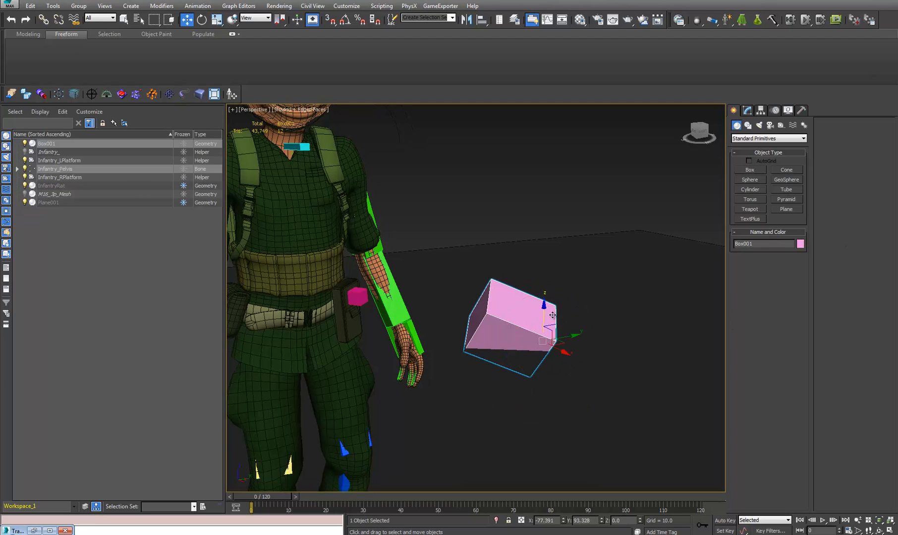
left_click_drag(542, 313, 528, 189)
middle_click_drag(528, 189, 525, 225)
Set the Rotate tool's reference coordinate system to Local and rotate the test box around its own axes
key("e")
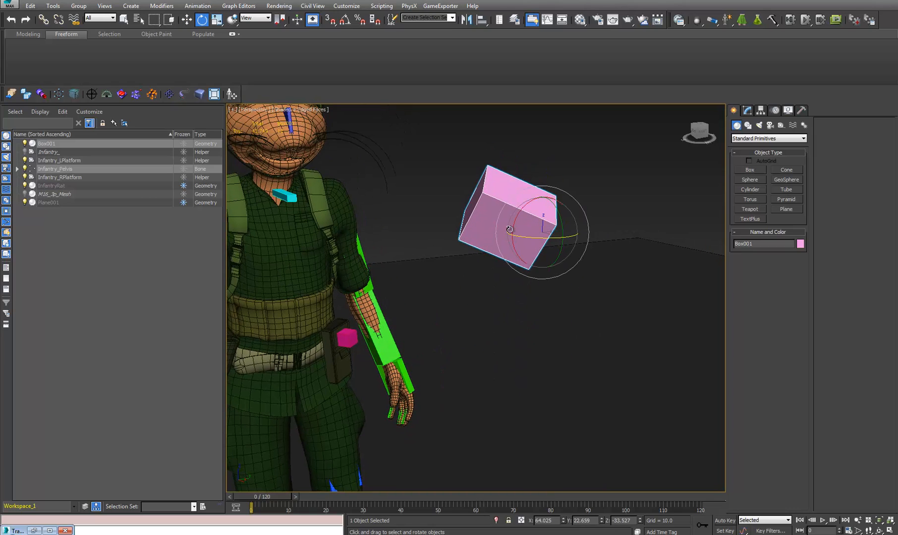
left_click(260, 19)
left_click(252, 50)
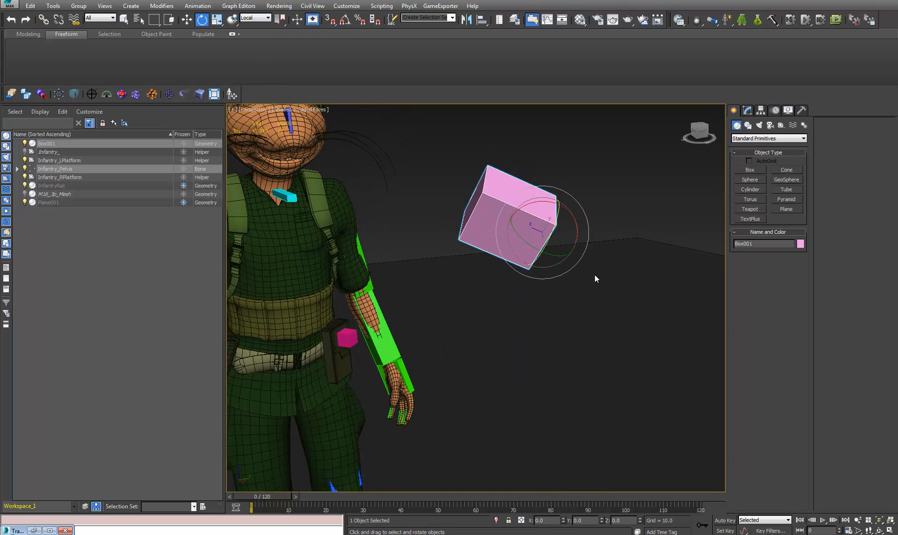
middle_click_drag(494, 249, 496, 251)
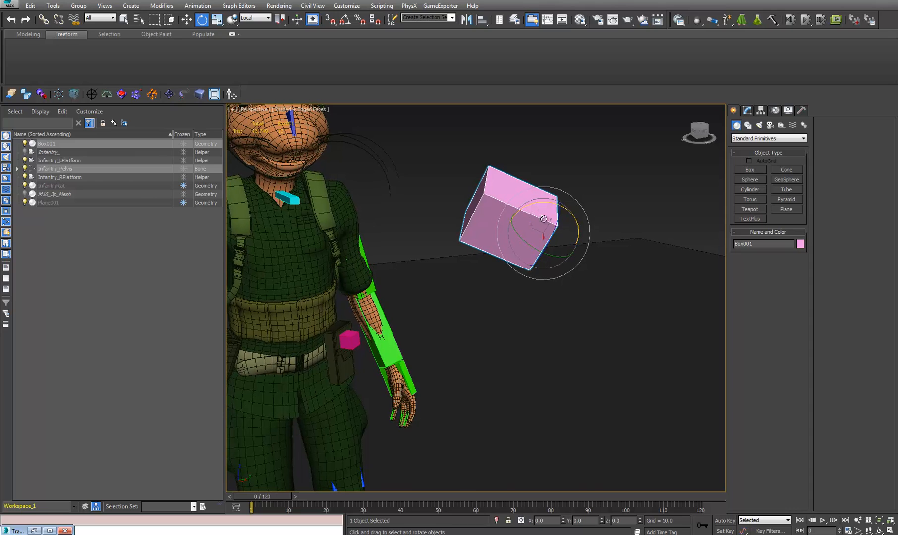
left_click_drag(553, 227, 524, 228)
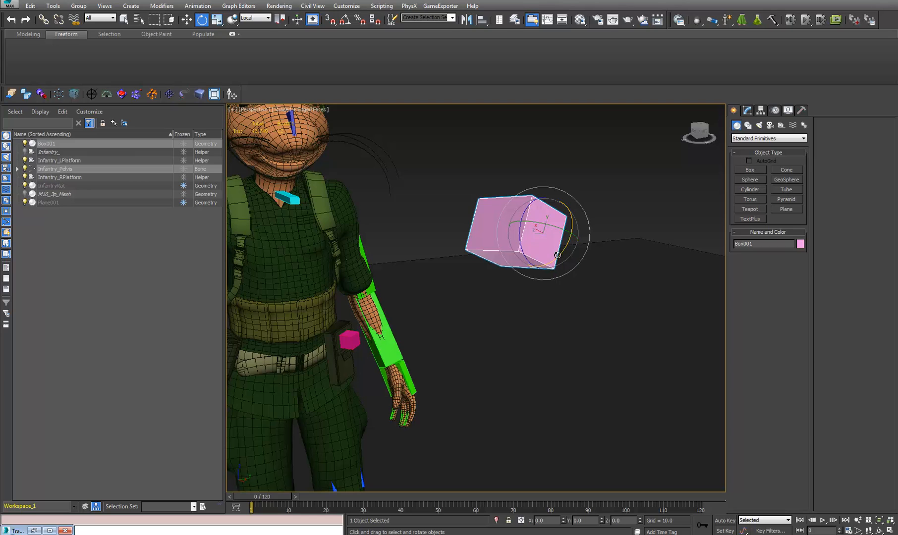
left_click_drag(557, 255, 554, 270)
left_click_drag(539, 205, 537, 244)
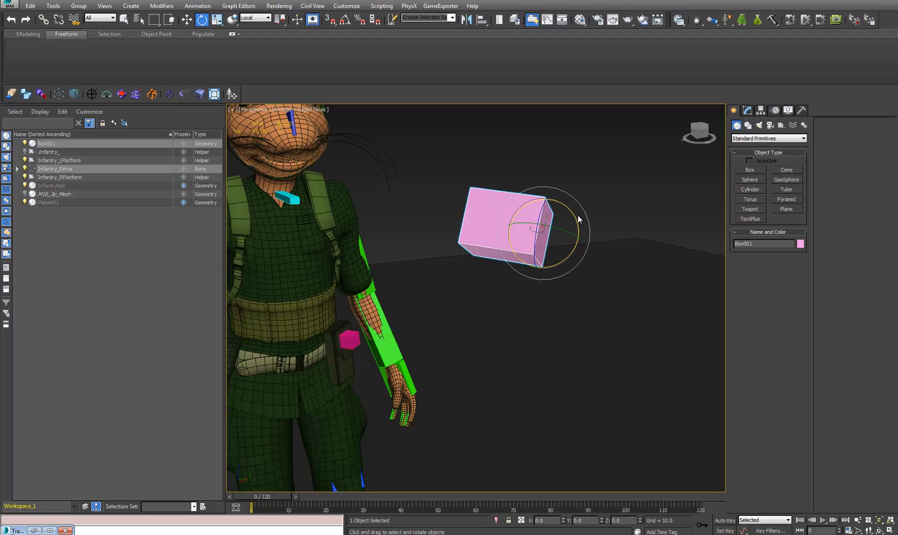
Continue rotating the test box around its Local axes through several different orientations
left_click_drag(571, 214, 552, 257)
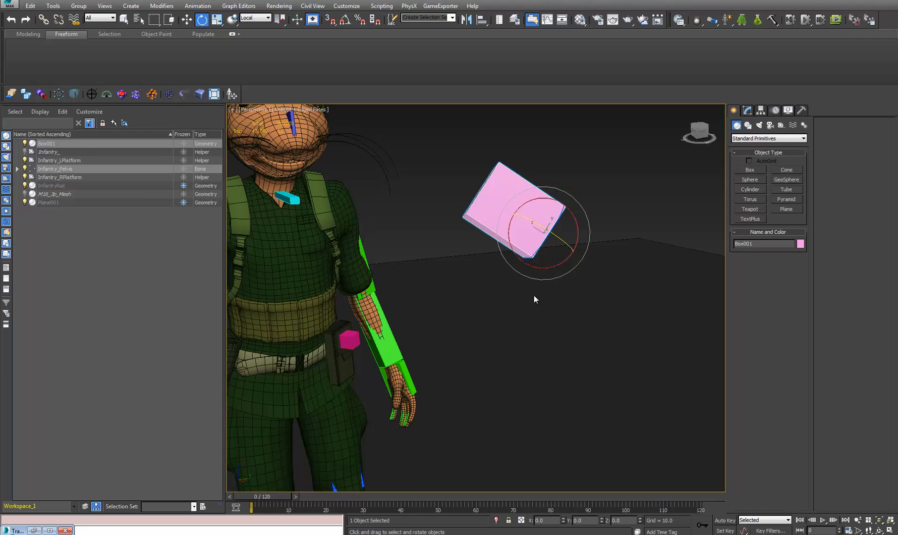
scroll(613, 261, "down", 5)
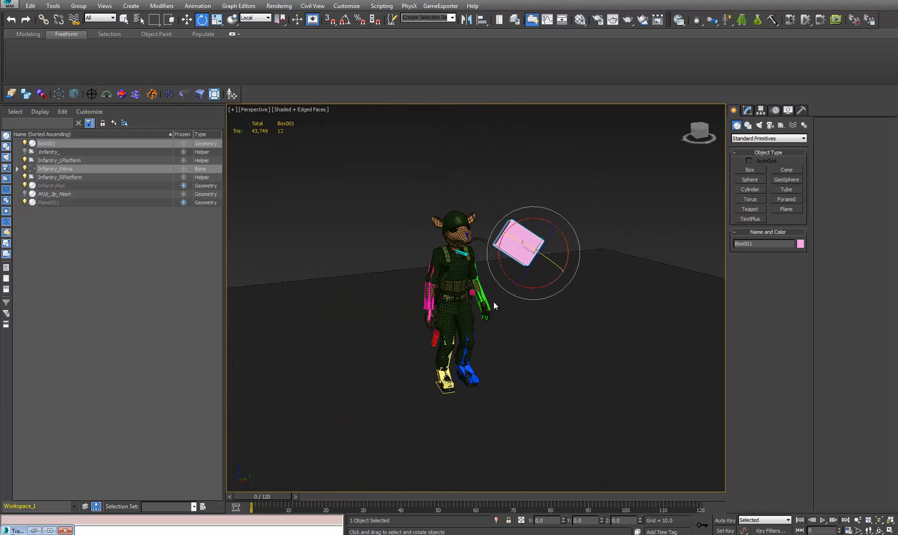
scroll(500, 301, "up", 5)
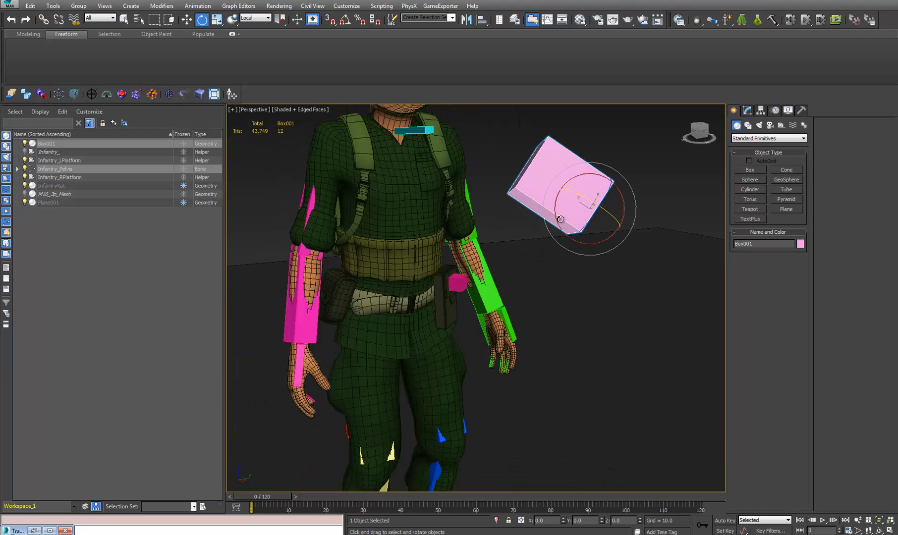
left_click_drag(591, 214, 603, 199)
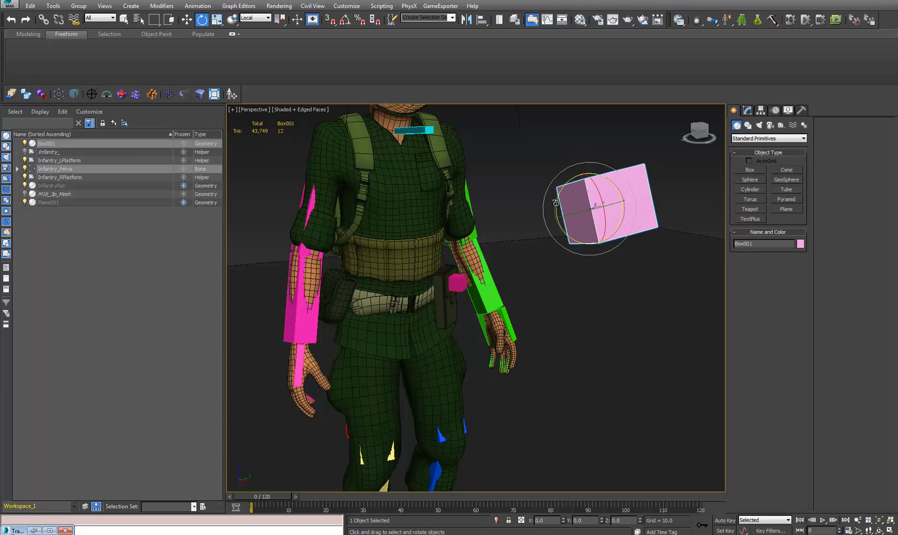
left_click_drag(606, 208, 584, 224)
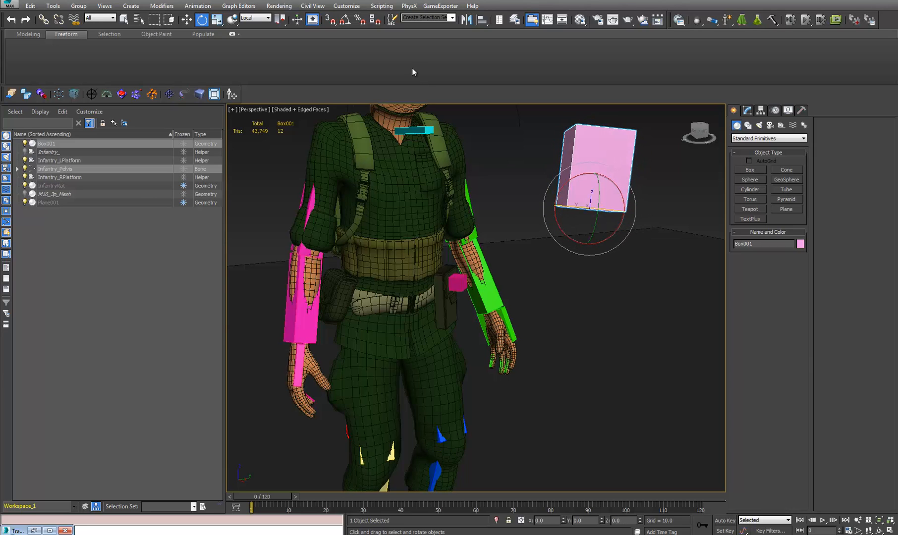
Set the reference coordinate system back to View, rotate the test box once more, and delete it
left_click(268, 18)
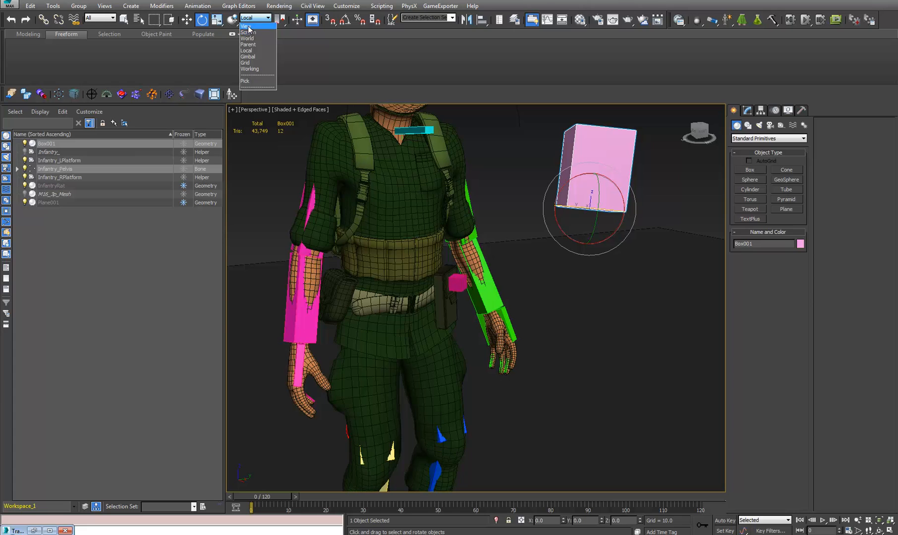
left_click(247, 26)
left_click_drag(575, 197, 609, 218)
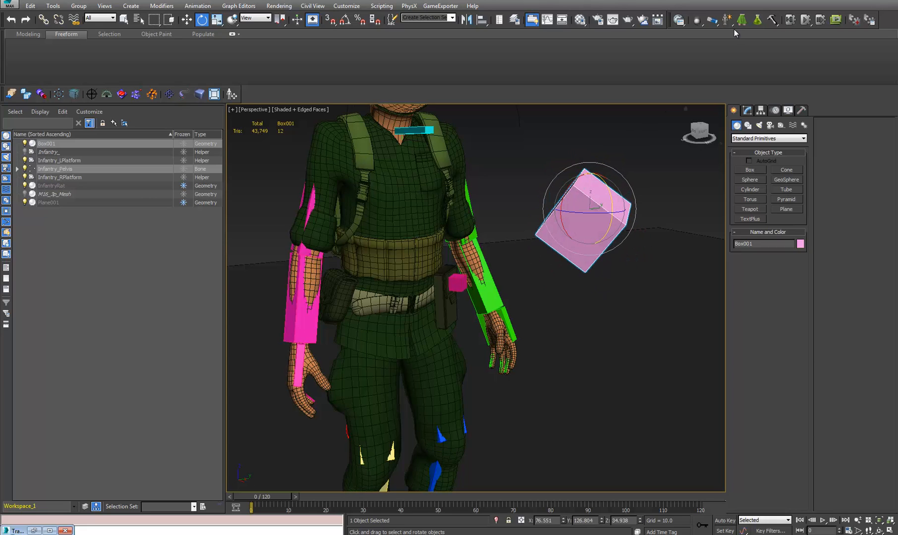
key("Delete")
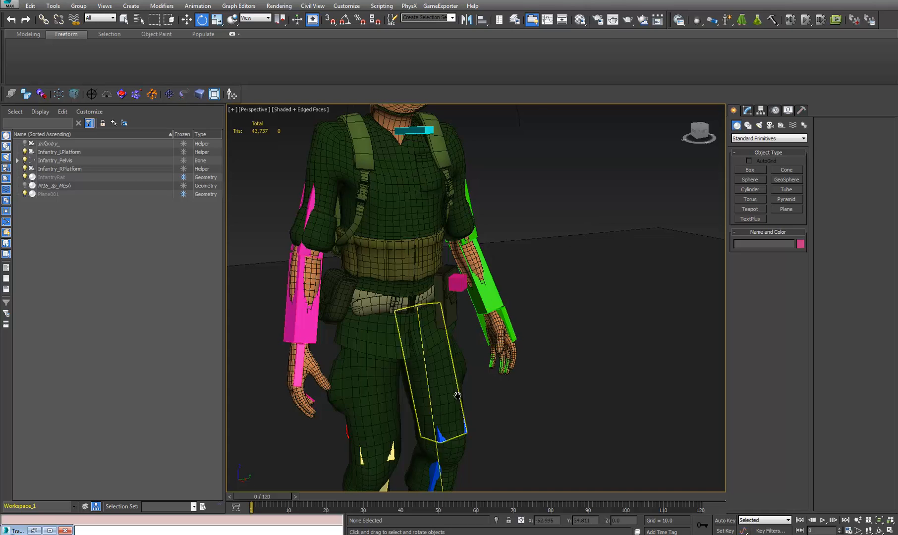
Select the pelvis bone and display only its X, Y and Z Rotation curves in the Curve Editor
middle_click_drag(449, 402, 452, 361)
left_click(485, 260)
right_click(308, 184)
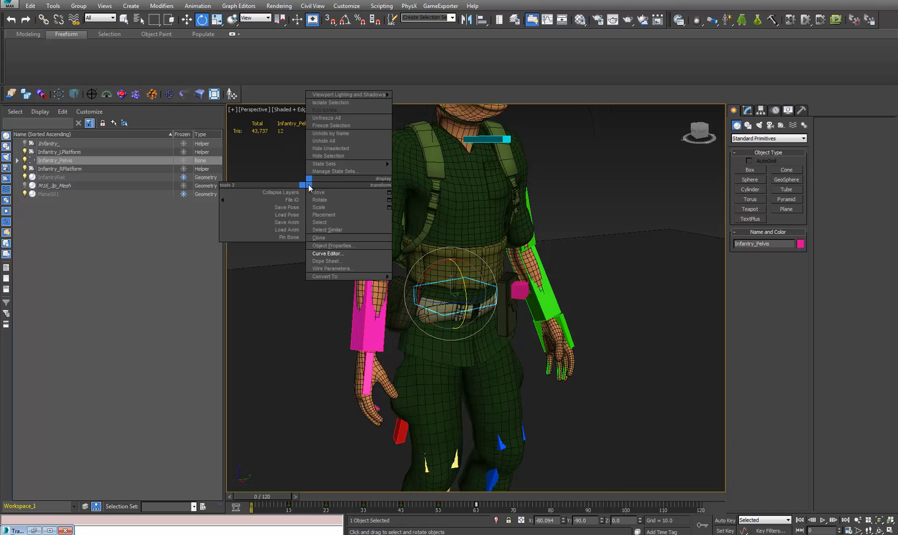
left_click(327, 253)
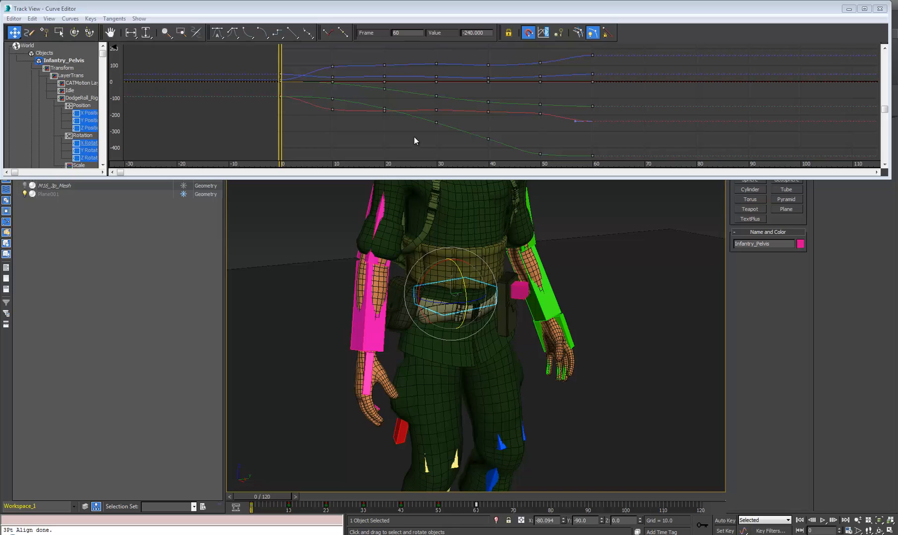
left_click(88, 142)
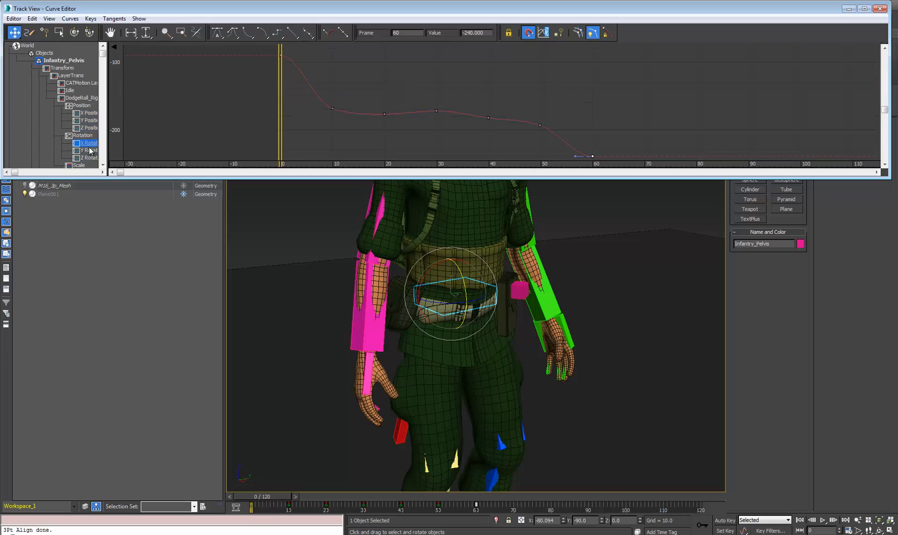
left_click(88, 159, "shift")
scroll(363, 90, "down", 2)
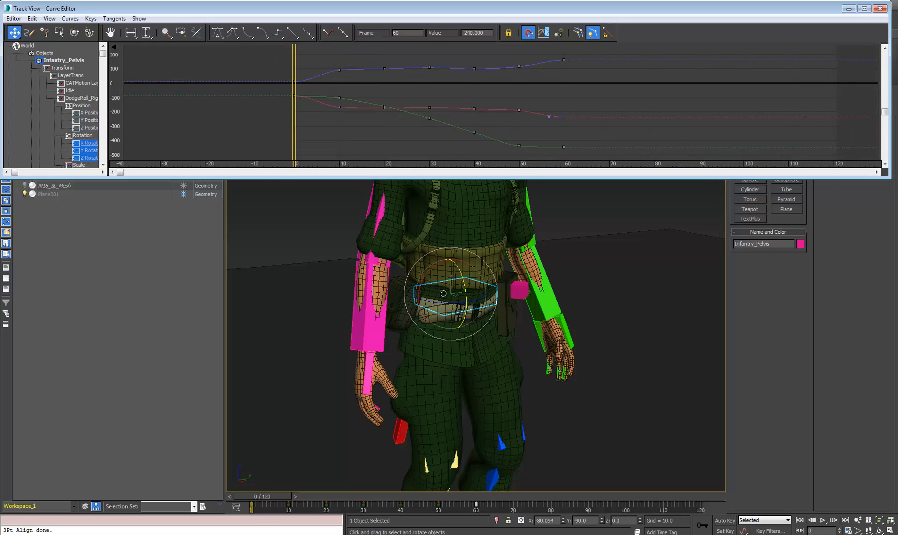
Scrub through the roll with the whole character in view, stop at frame 63, and save the scene
middle_click_drag(354, 437, 353, 465)
scroll(354, 465, "down", 2)
left_click_drag(284, 496, 569, 491)
middle_click_drag(610, 347, 610, 356)
scroll(461, 362, "down", 4)
middle_click_drag(462, 362, 479, 348)
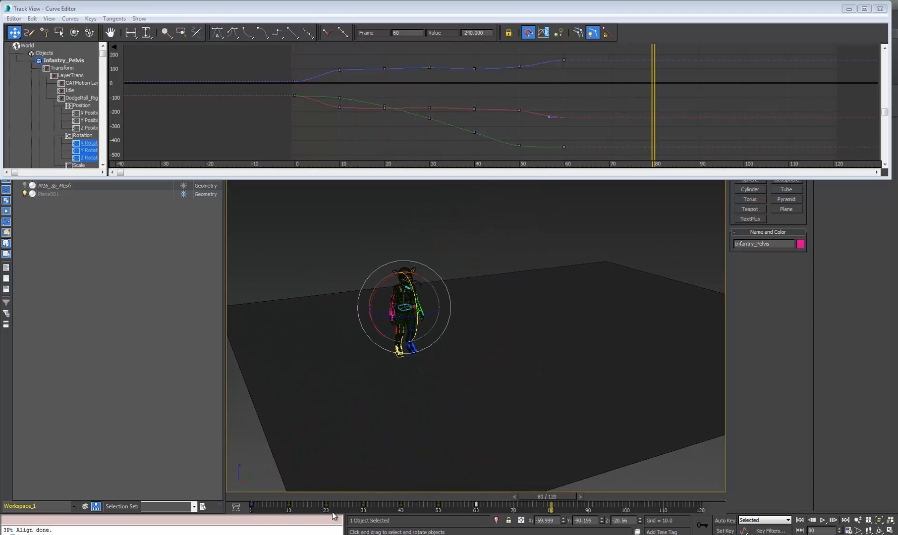
left_click_drag(247, 495, 487, 446)
left_click_drag(393, 3, 396, 44)
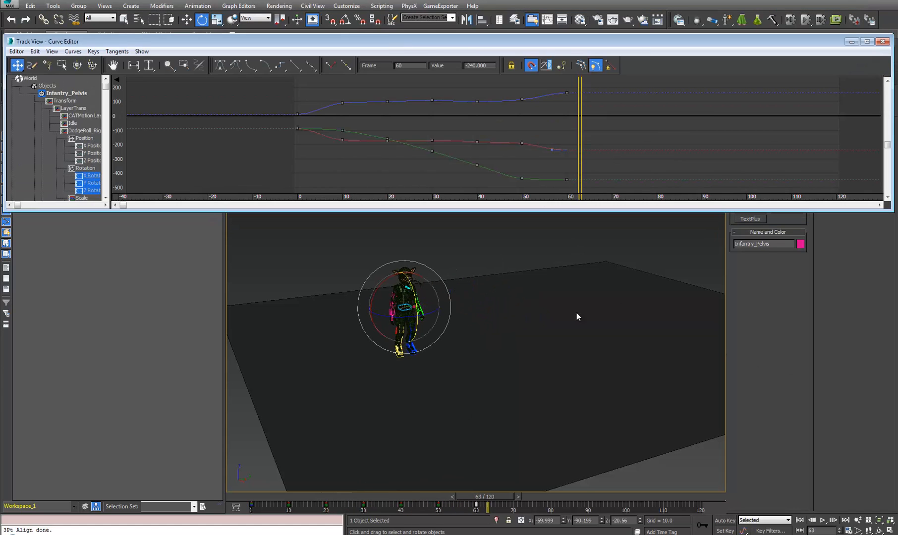
key("ctrl+s")
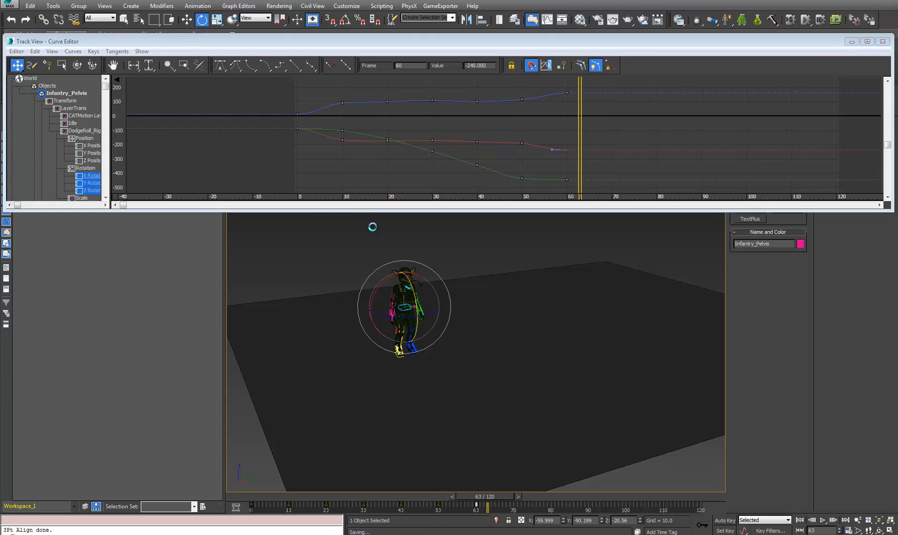
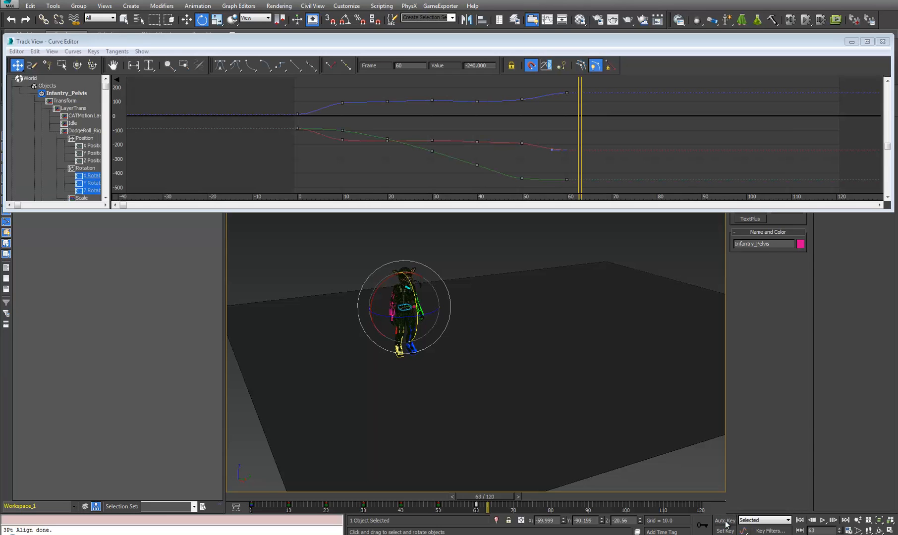
Turn on Auto Key and delete all of the pelvis's rotation keys after frame 0
left_click(725, 521)
middle_click_drag(518, 386, 557, 413)
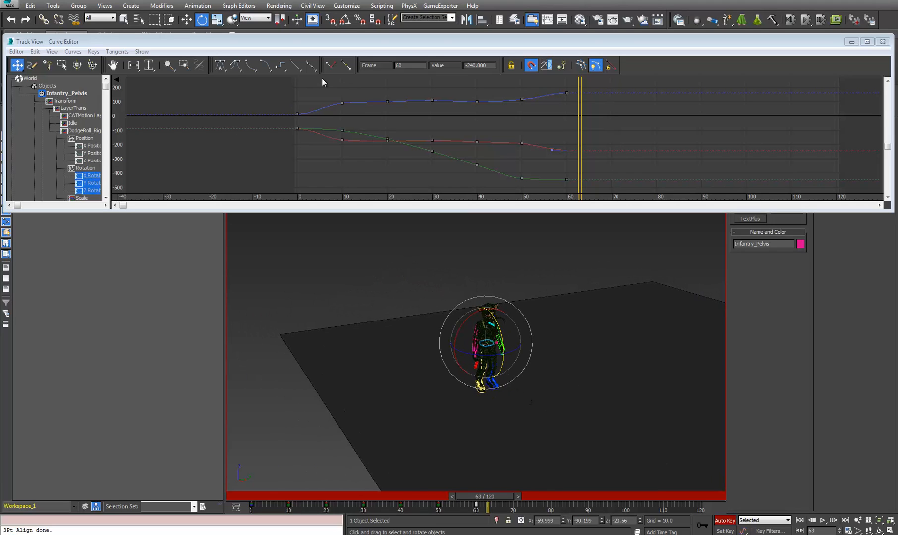
left_click_drag(322, 81, 658, 190)
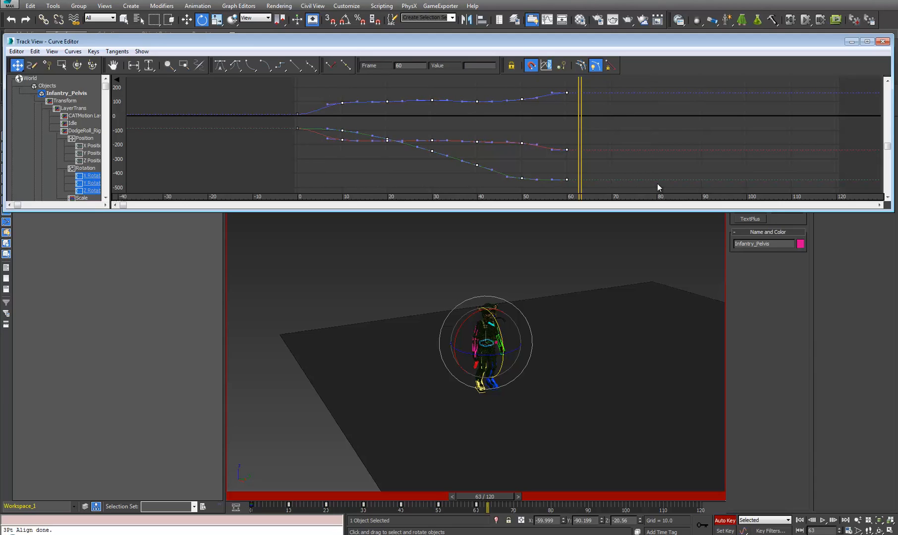
key("Delete")
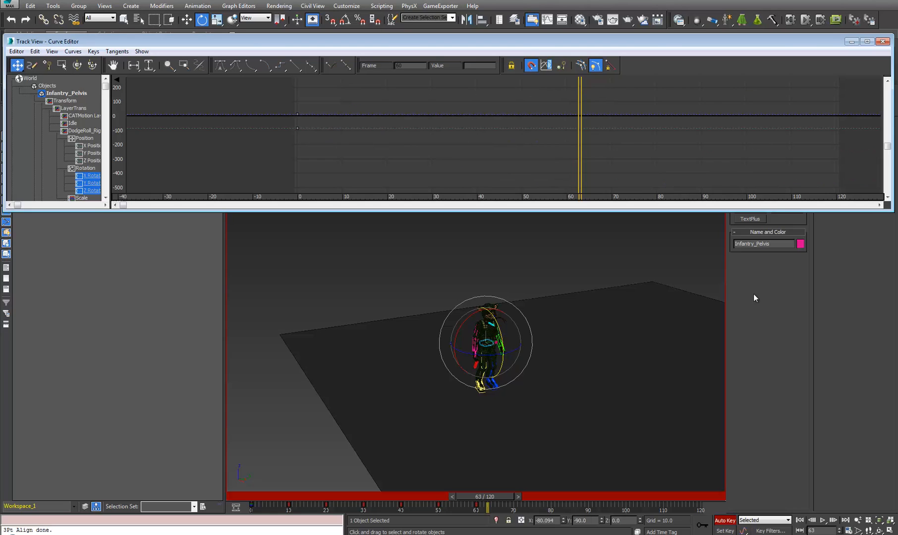
Isolate the pelvis's Y Rotation curve and set keys on the pelvis at frame 60
left_click_drag(504, 496, 189, 463)
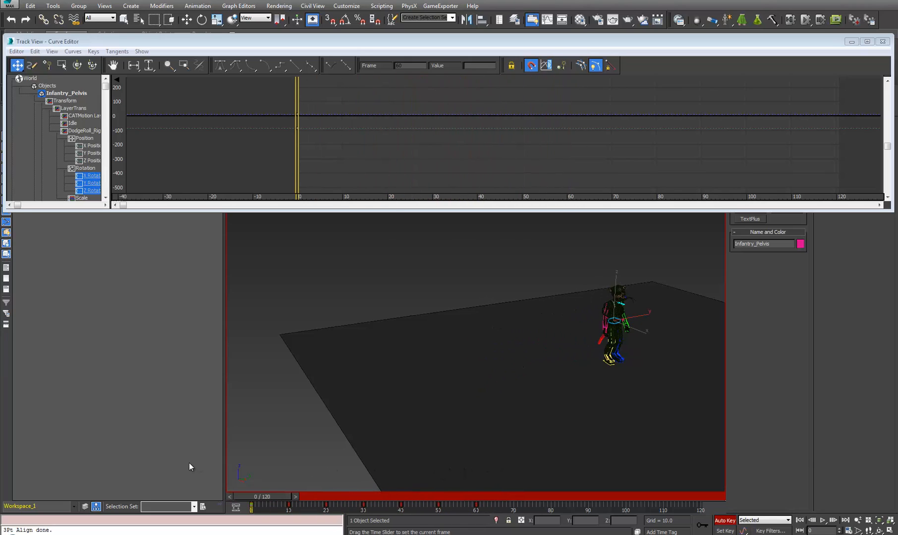
key("e")
left_click(92, 183)
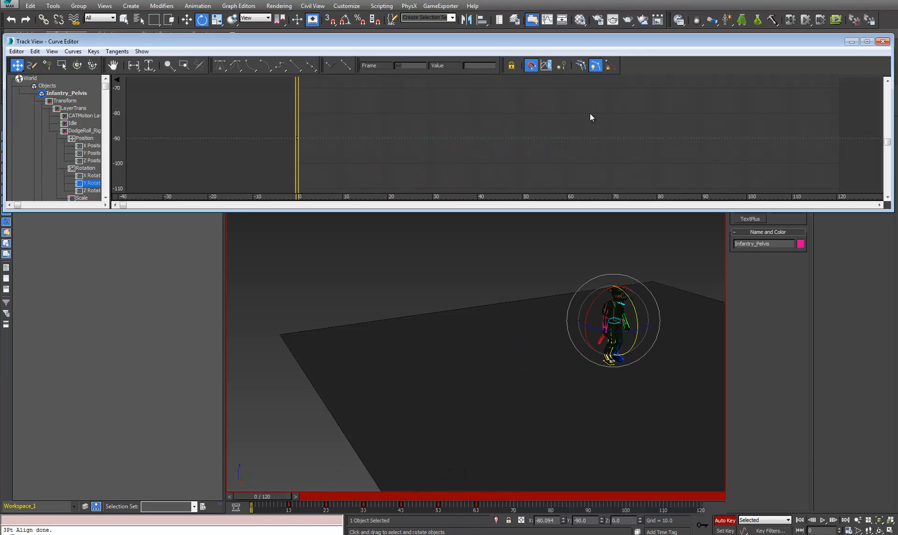
left_click(485, 498)
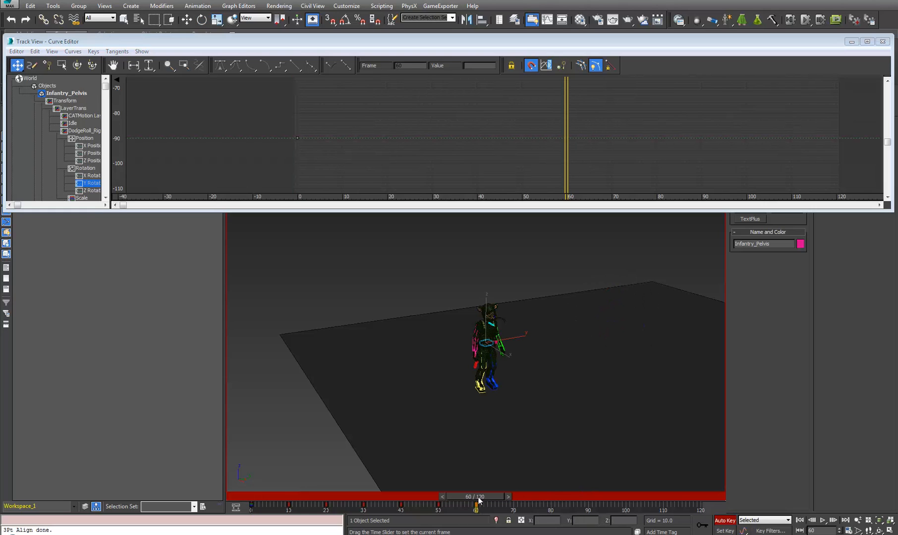
left_click(702, 525)
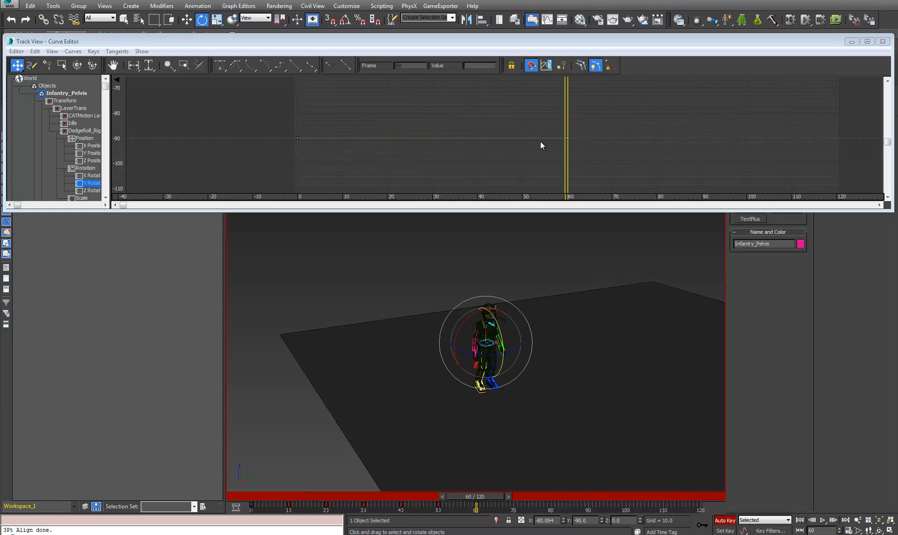
Lower the pelvis's Y Rotation key at frame 60 to about -109
left_click_drag(545, 130, 566, 186)
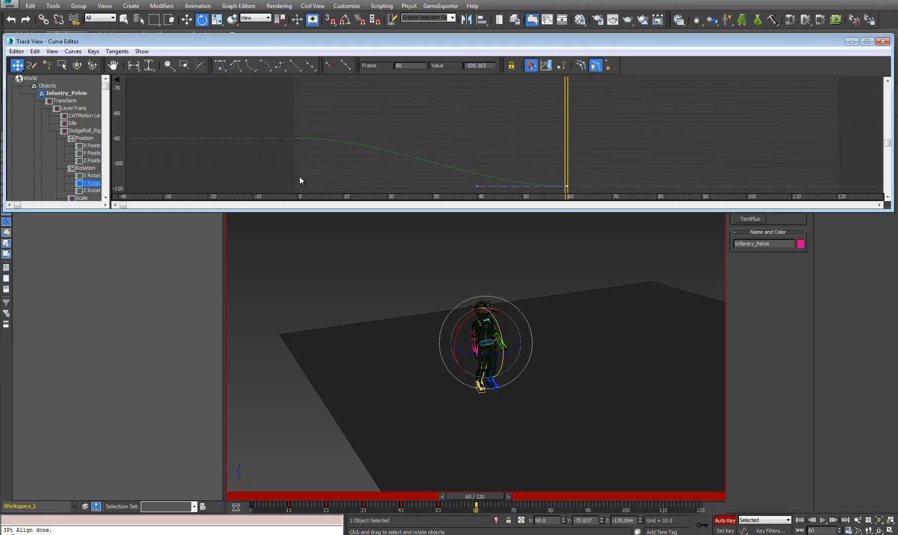
middle_click_drag(506, 180, 505, 150)
scroll(505, 152, "down", 2)
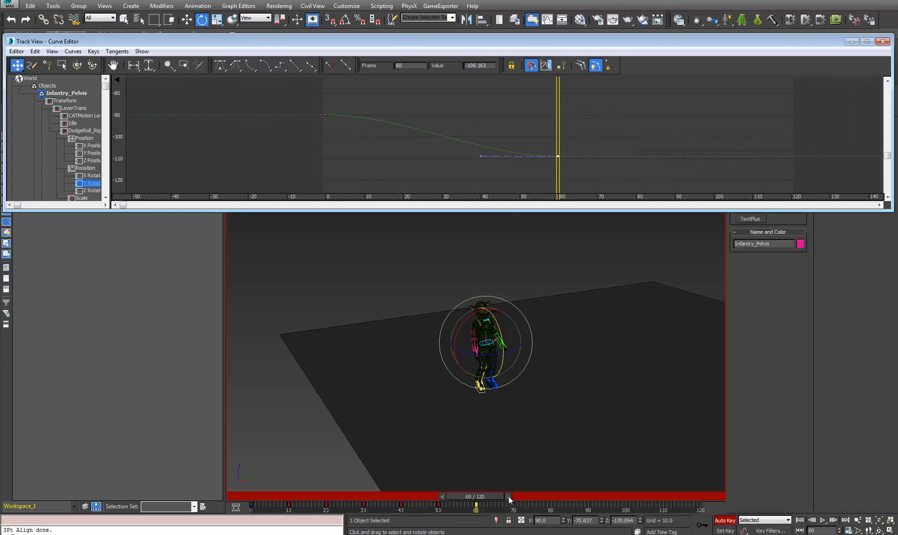
mouse_move(503, 498)
left_mouse_down()
mouse_move(417, 487)
mouse_move(503, 481)
left_mouse_up()
key("e")
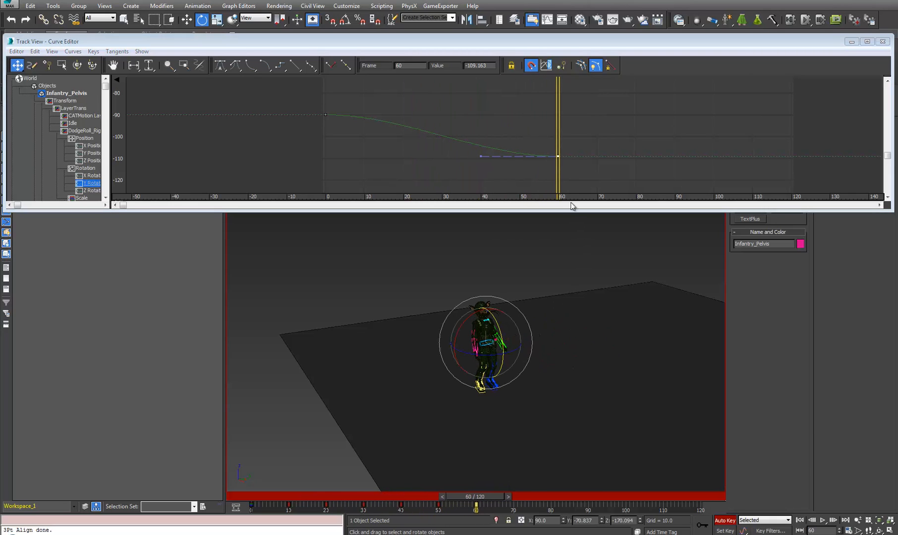
Try lowering the frame 60 Y Rotation key to about -175, and undo the move
left_click_drag(559, 156, 556, 297)
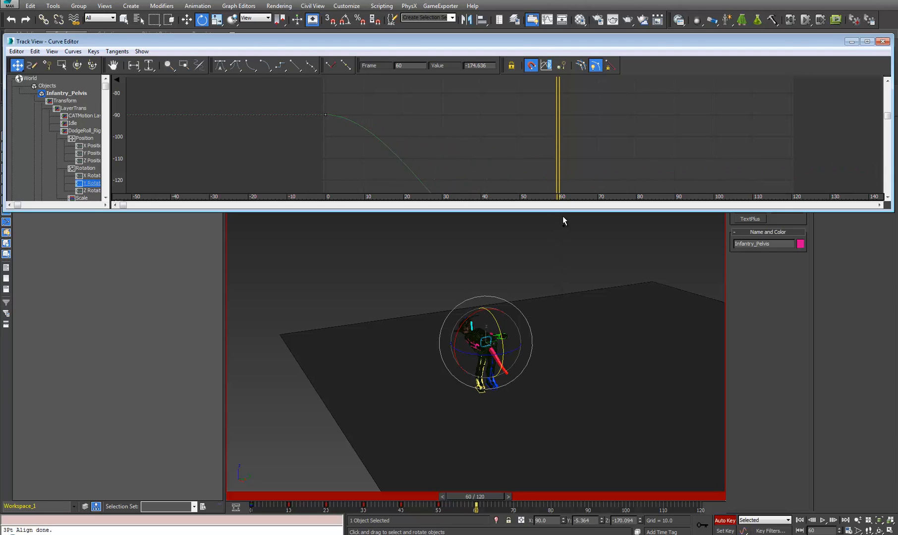
middle_click_drag(553, 153, 552, 145)
key("ctrl+z")
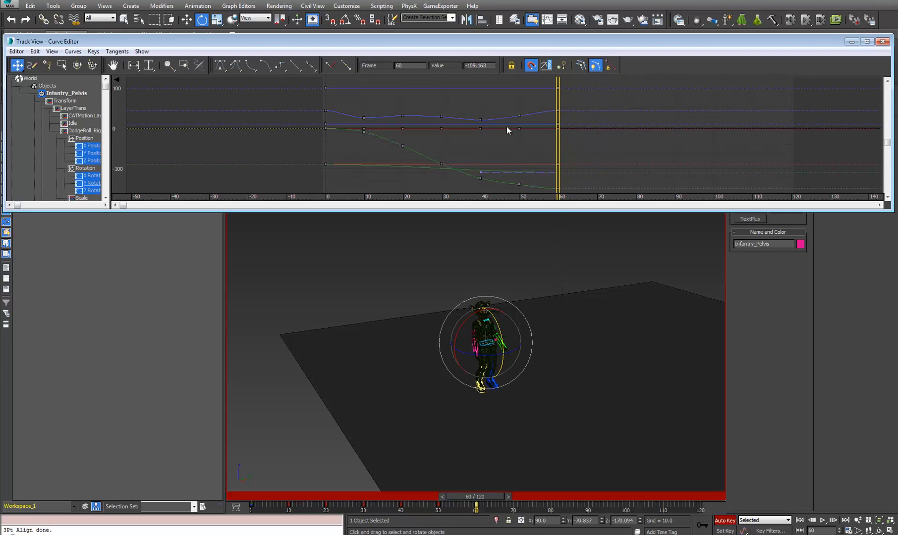
Display the pelvis's three rotation curves together and delete the lowered Y Rotation key at frame 60
left_click(96, 175)
left_click(95, 190, "shift")
middle_click_drag(527, 155, 528, 141)
scroll(528, 141, "down", 1)
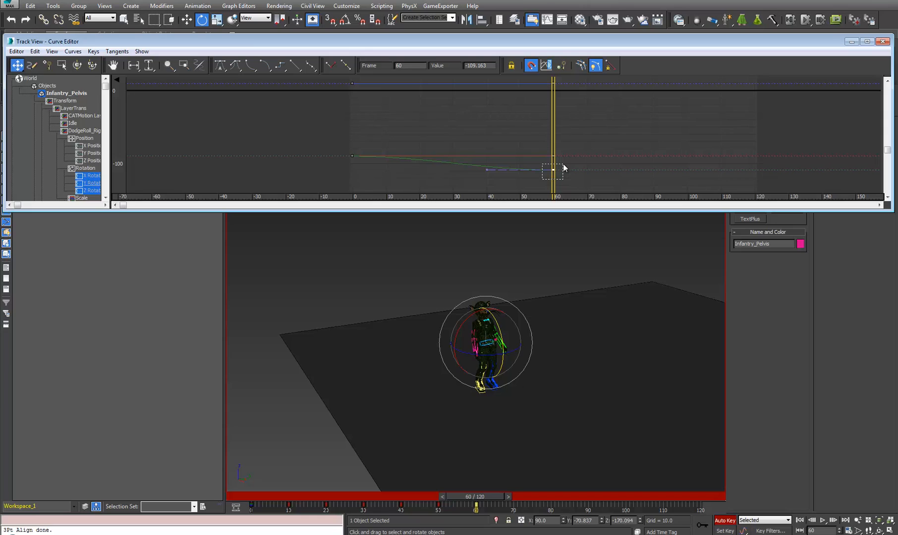
key("Delete")
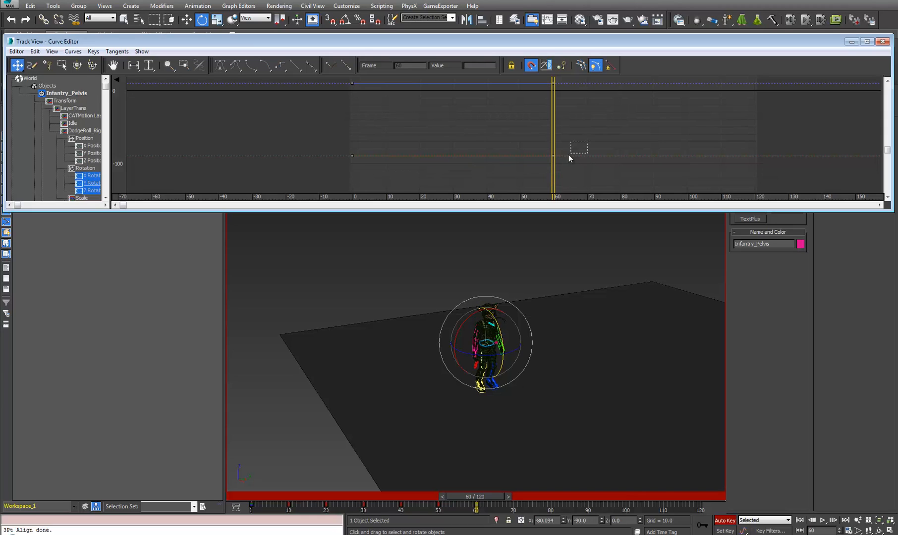
Examine the remaining rotation keys at frame 60, isolating the Z Rotation curve to check its key
left_click_drag(568, 158, 552, 87)
key("ctrl+z")
scroll(573, 100, "up", 2)
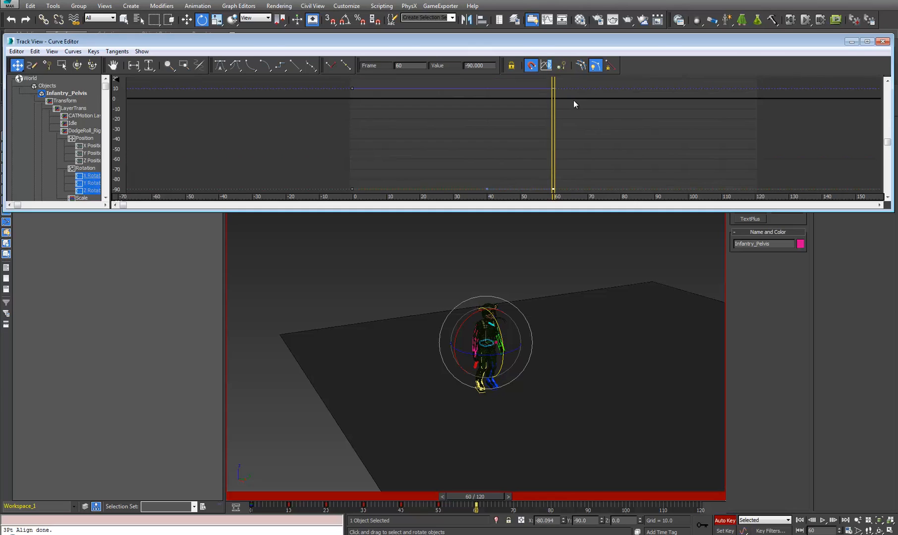
middle_click_drag(574, 100, 564, 118)
left_click_drag(557, 98, 539, 113)
left_click(89, 192)
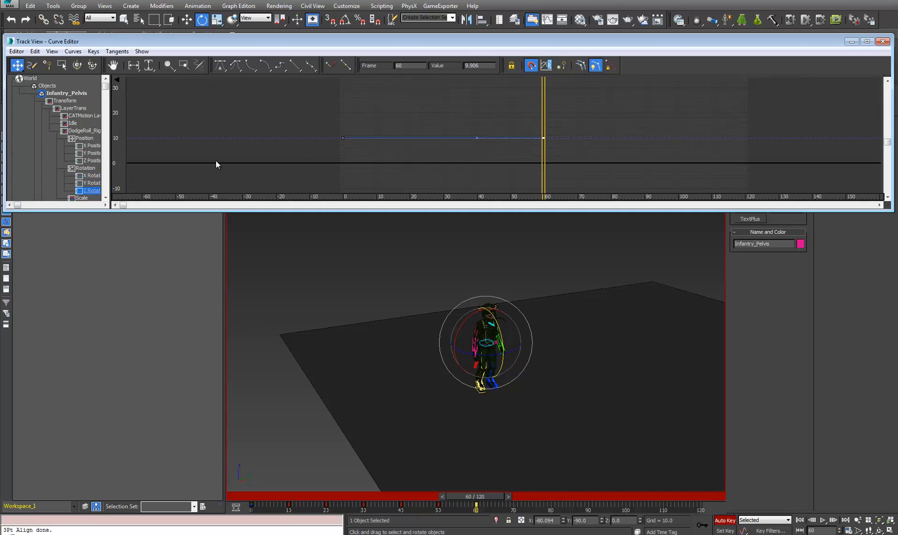
middle_click_drag(532, 155, 524, 130)
left_click_drag(537, 113, 536, 168)
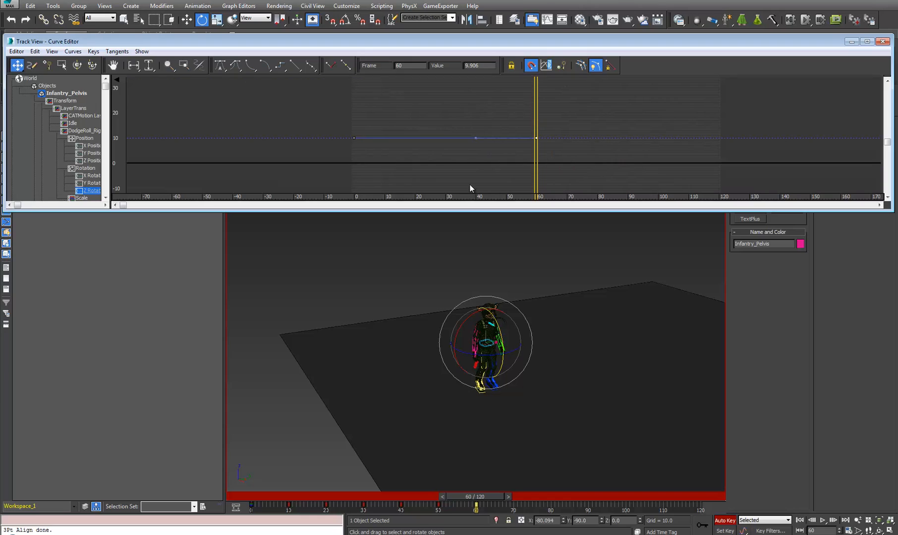
Add a key at frame 60 on the pelvis's Y Rotation curve
left_click(92, 183)
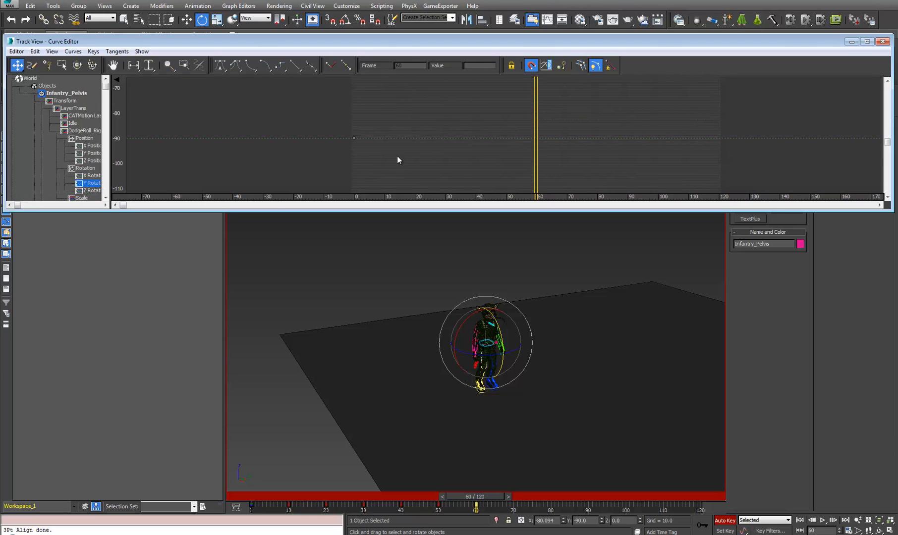
right_click(526, 137)
left_click(543, 152)
left_click(536, 138)
Lower the new Y Rotation key at frame 60 to about -108
right_click(561, 124)
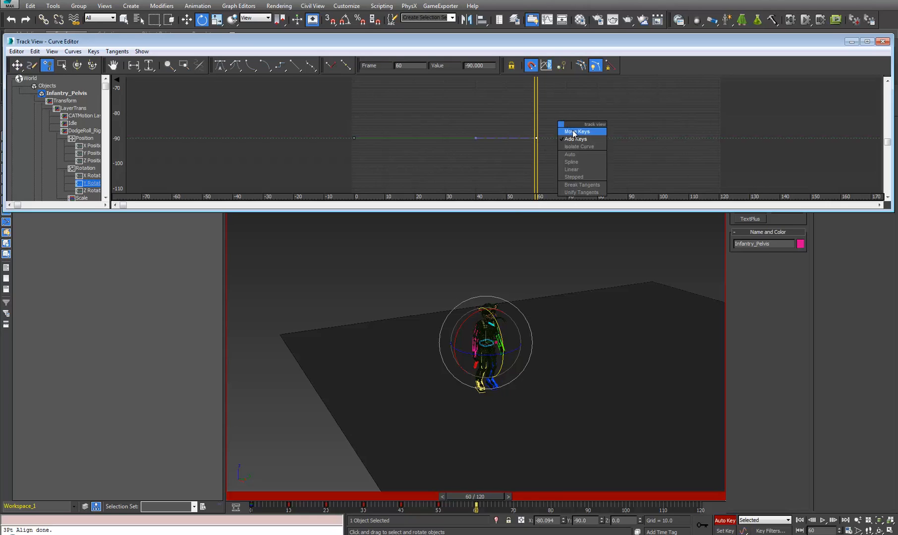
left_click(574, 132)
left_click_drag(506, 159, 536, 170)
key("ctrl+z")
key("ctrl+z")
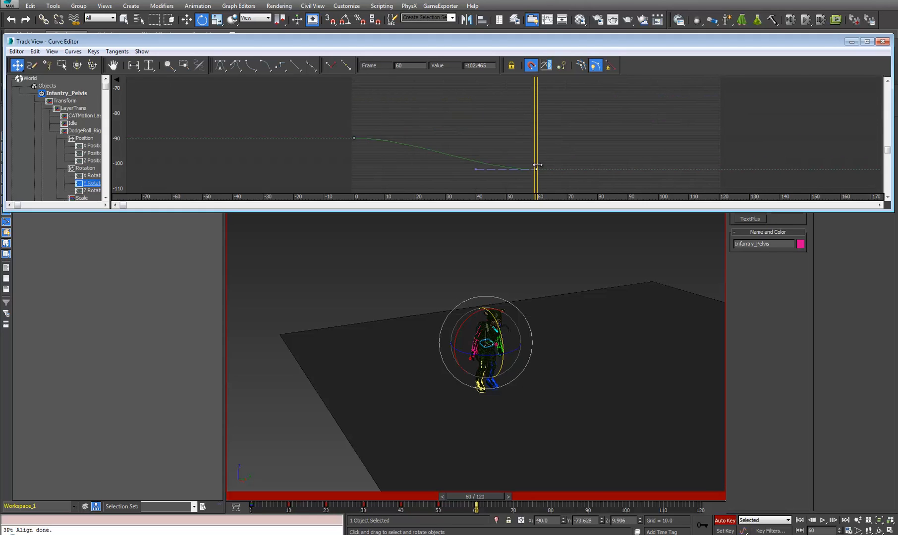
key("ctrl+y")
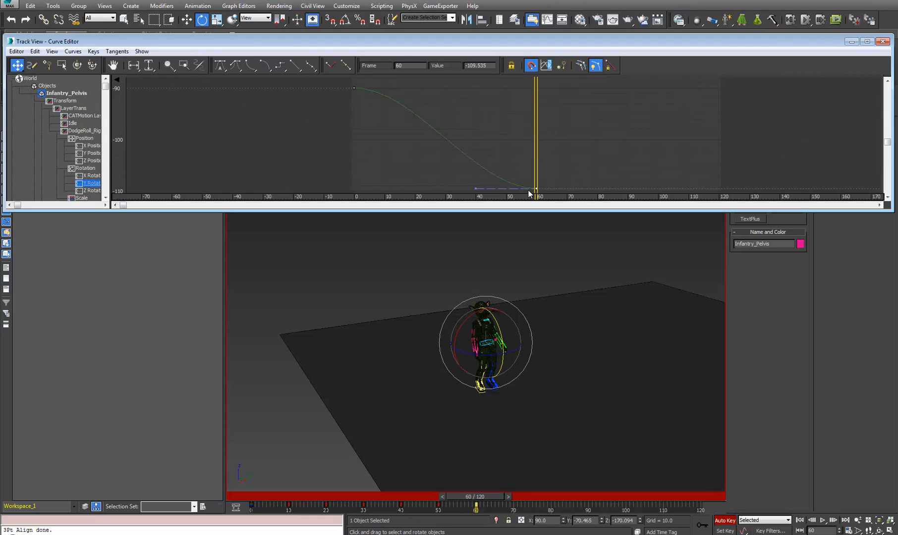
key("ctrl+z")
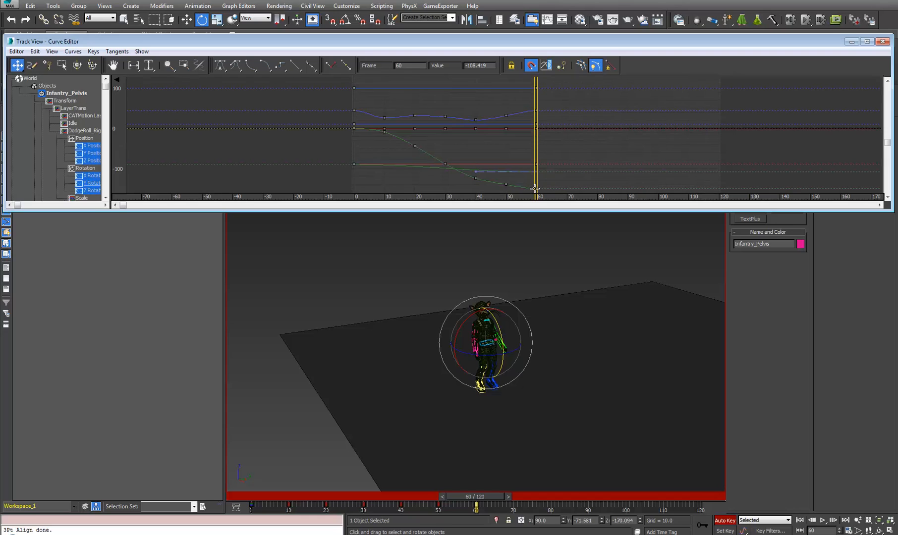
Try raising the frame 60 key of the pelvis's Z Rotation curve to about 28.7, and undo the move
left_click(92, 191)
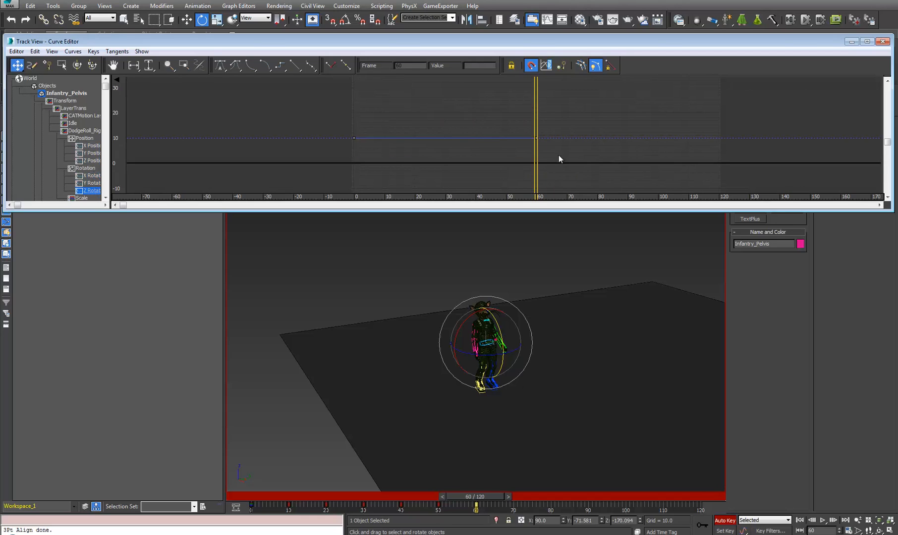
left_click_drag(536, 137, 543, 91)
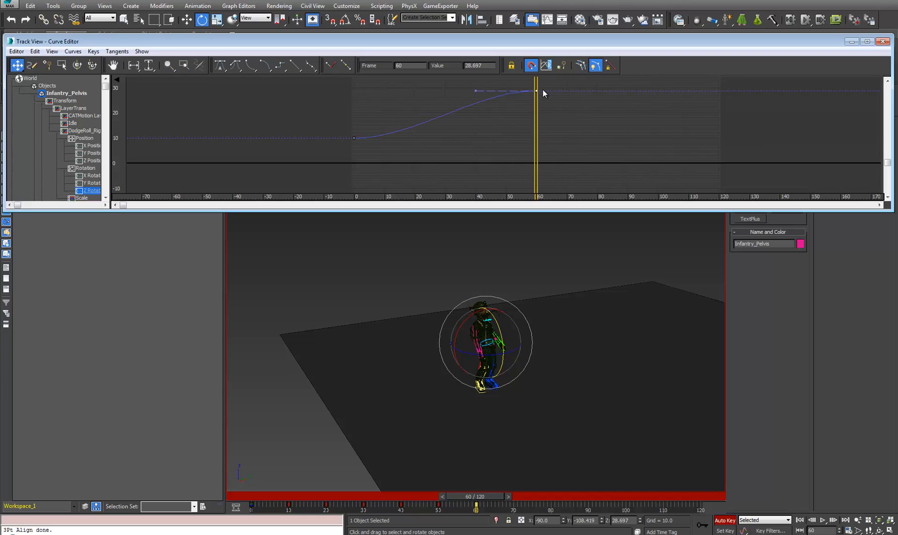
Lower the frame 60 key of the pelvis's X Rotation curve to about -180
left_click(91, 176)
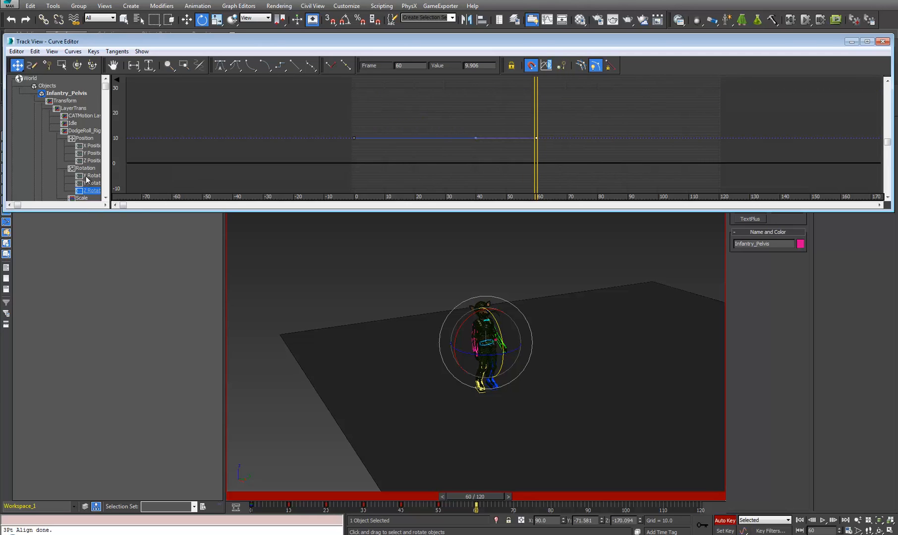
left_click_drag(474, 113, 527, 208)
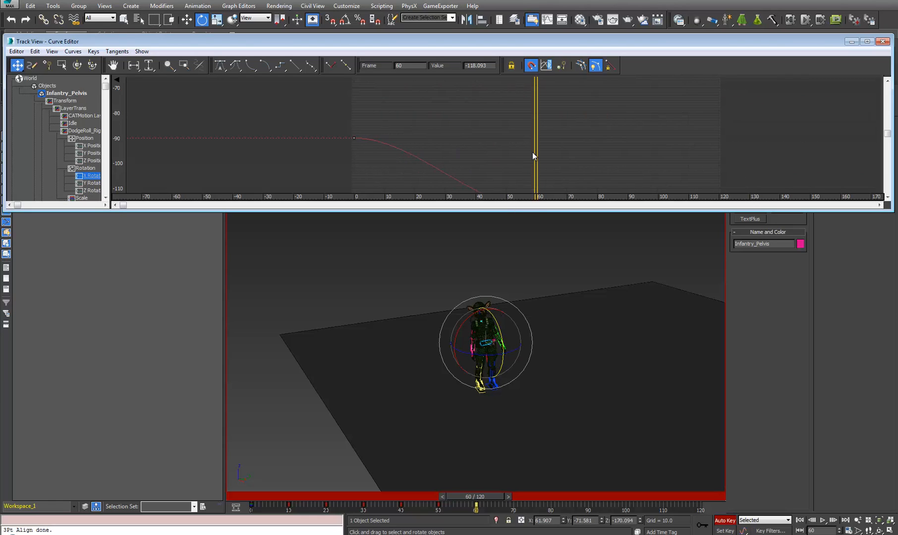
middle_click_drag(567, 140, 555, 94)
scroll(576, 88, "down", 2)
scroll(554, 153, "down", 3)
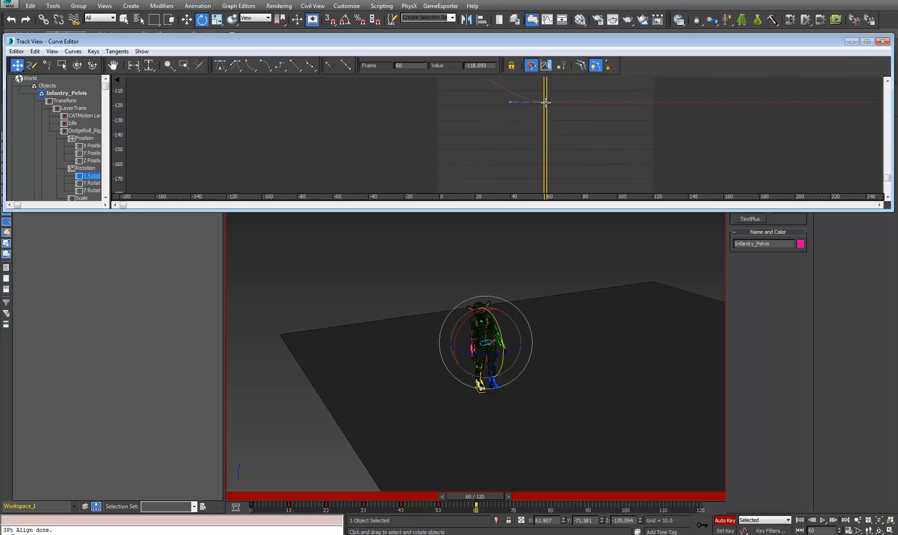
left_click_drag(546, 102, 545, 193)
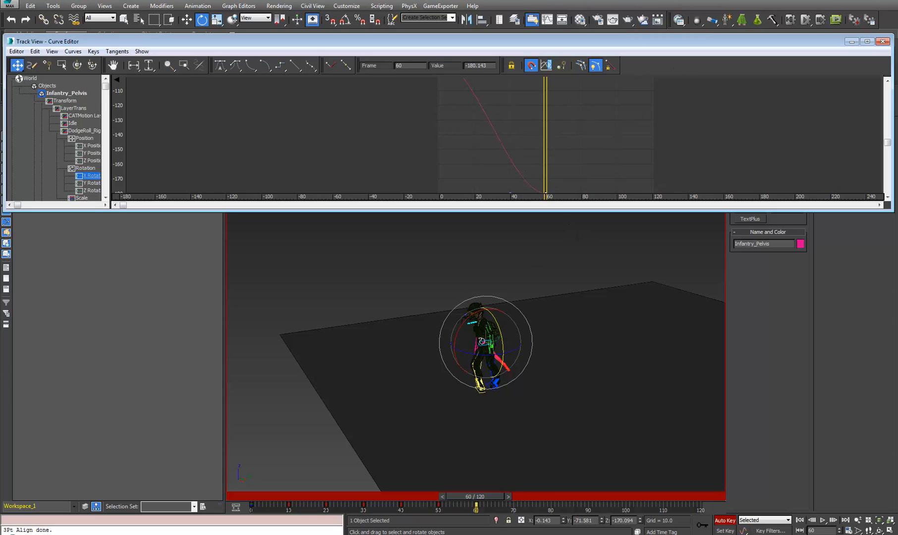
Try rotating the pelvis directly in the viewport at frame 60 with Auto Key off, and undo the rotations
left_click(471, 316)
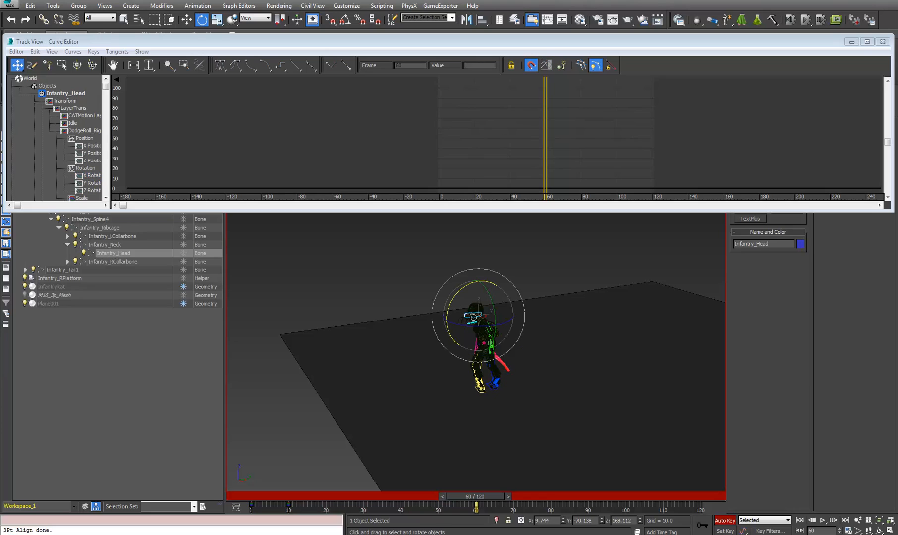
left_click(489, 347)
left_click(725, 520)
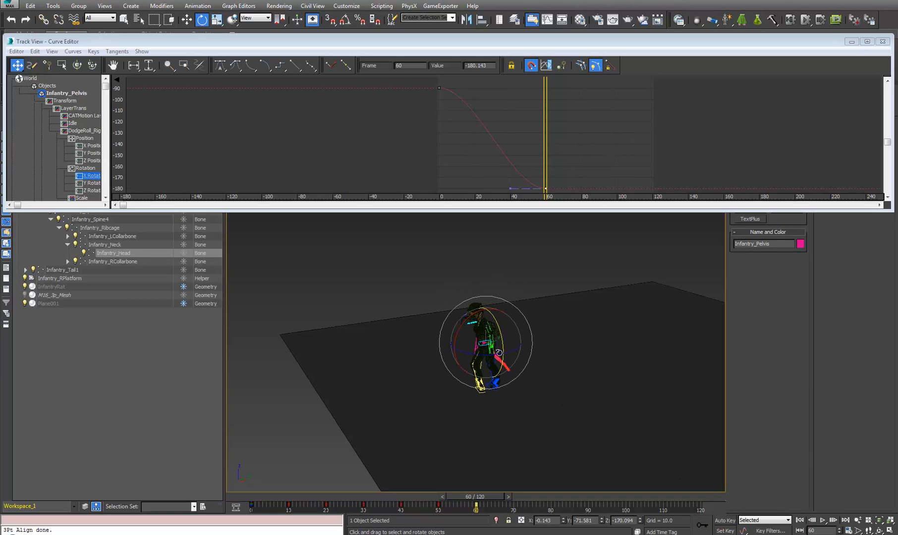
left_click_drag(473, 313, 431, 379)
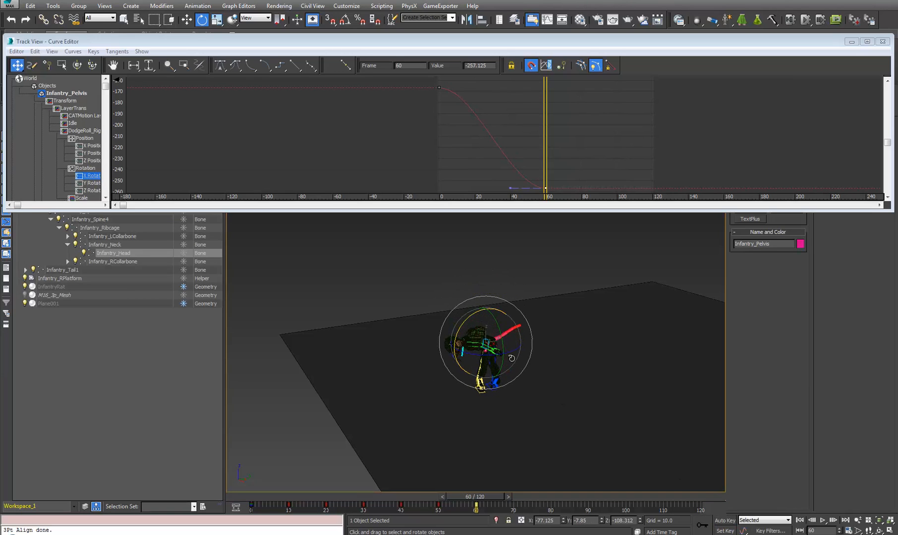
left_click_drag(503, 341, 493, 255)
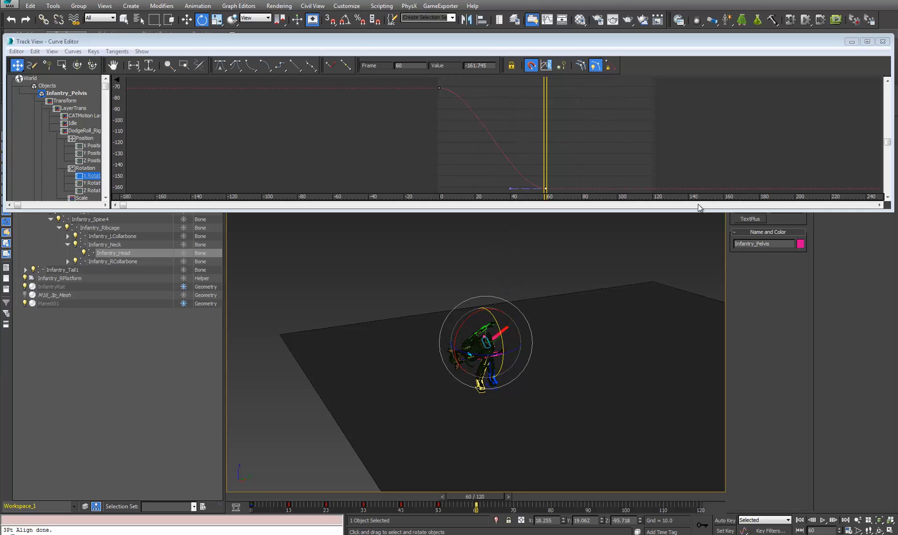
Display the pelvis's X, Y and Z Rotation curves together and delete all their keys at frame 60
left_click_drag(474, 498, 432, 416)
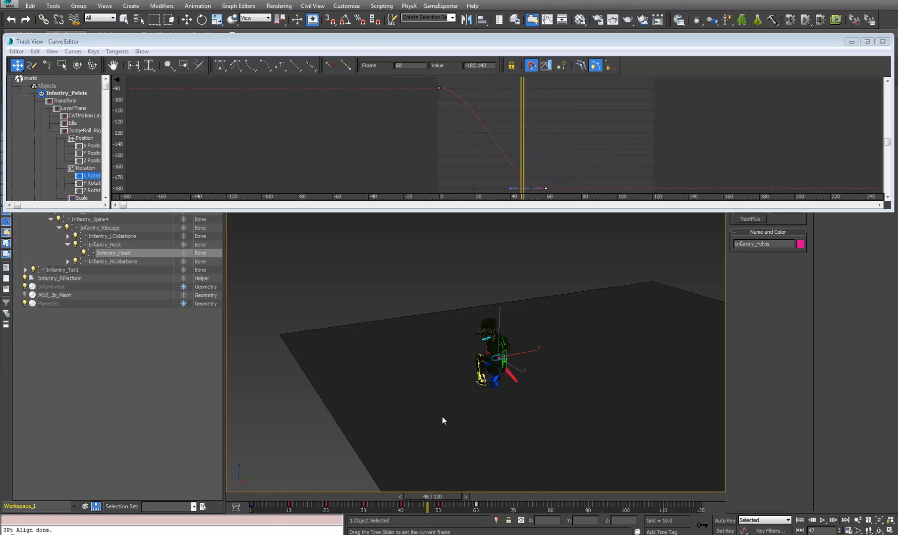
key("e")
scroll(475, 353, "up", 5)
left_click_drag(597, 402, 584, 377)
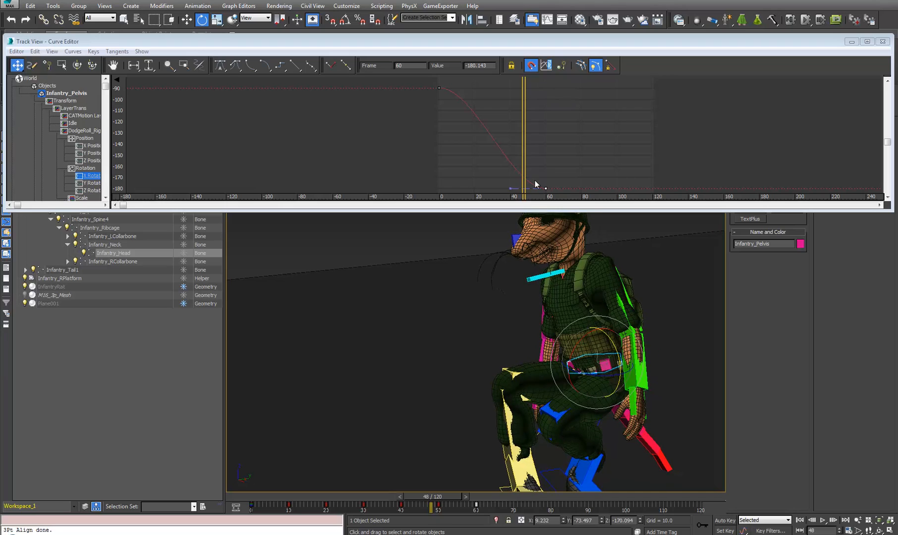
left_click(91, 190, "ctrl")
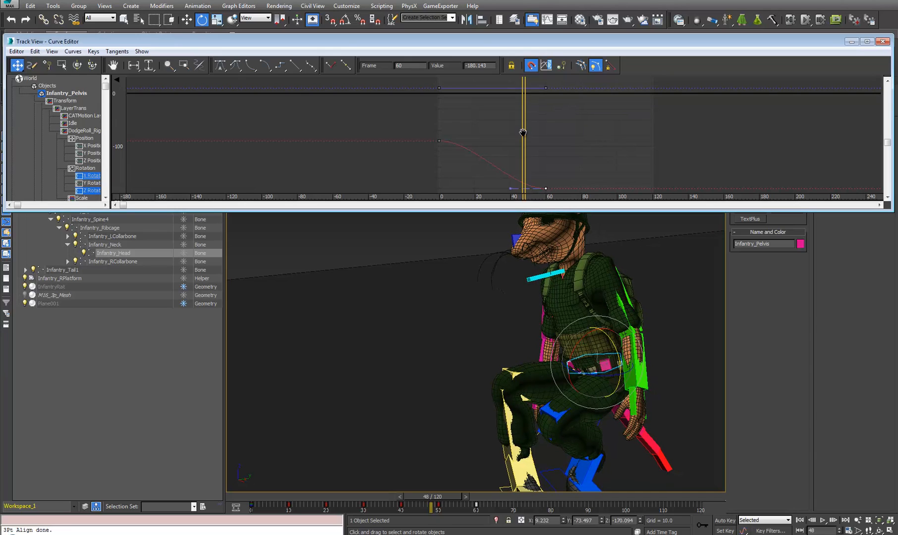
scroll(529, 122, "down", 6)
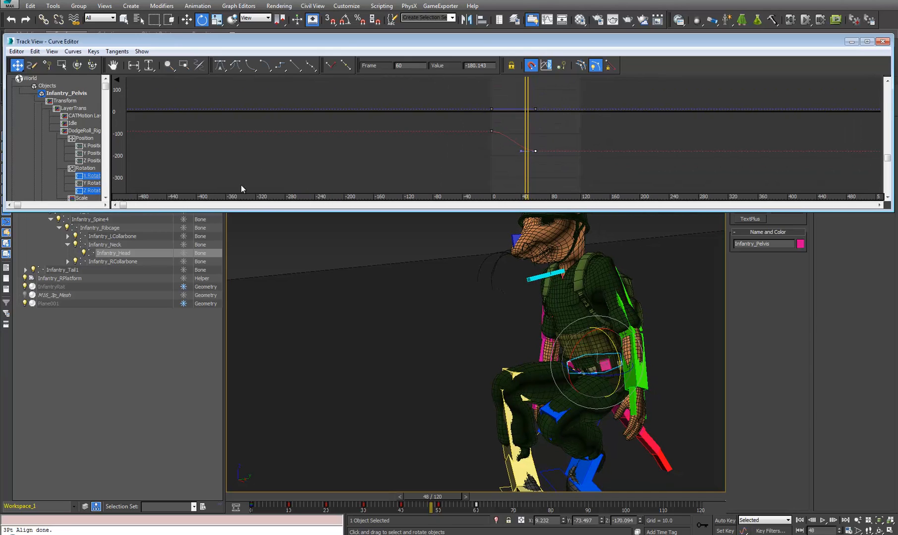
left_click(96, 183, "ctrl")
left_click_drag(551, 84, 527, 197)
key("Delete")
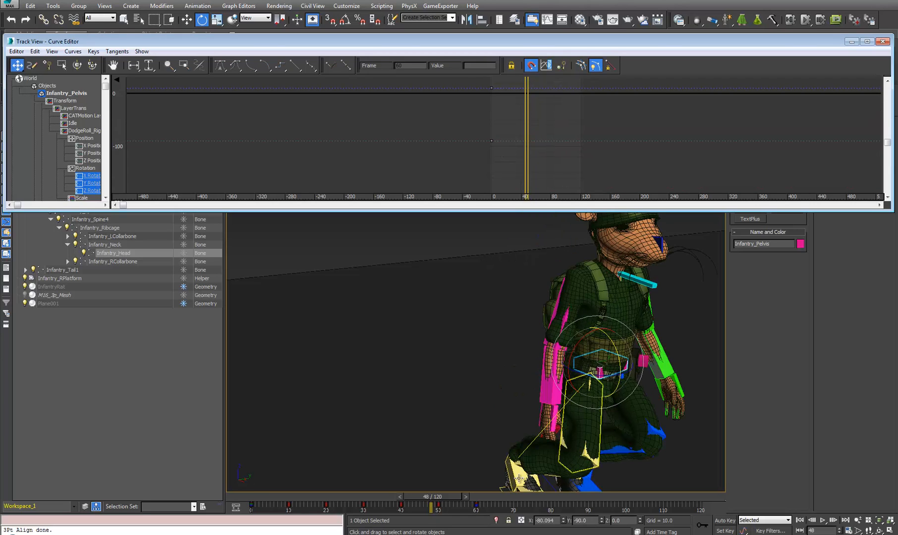
Close the Curve Editor and compare the character's starting pose at frame 0 with the landing pose near frame 60
left_click_drag(425, 497, 272, 497)
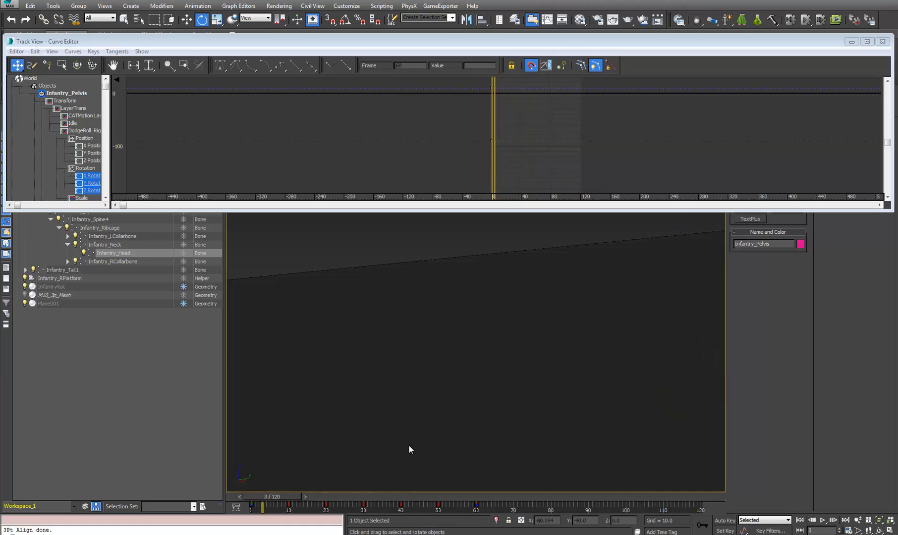
left_click(882, 42)
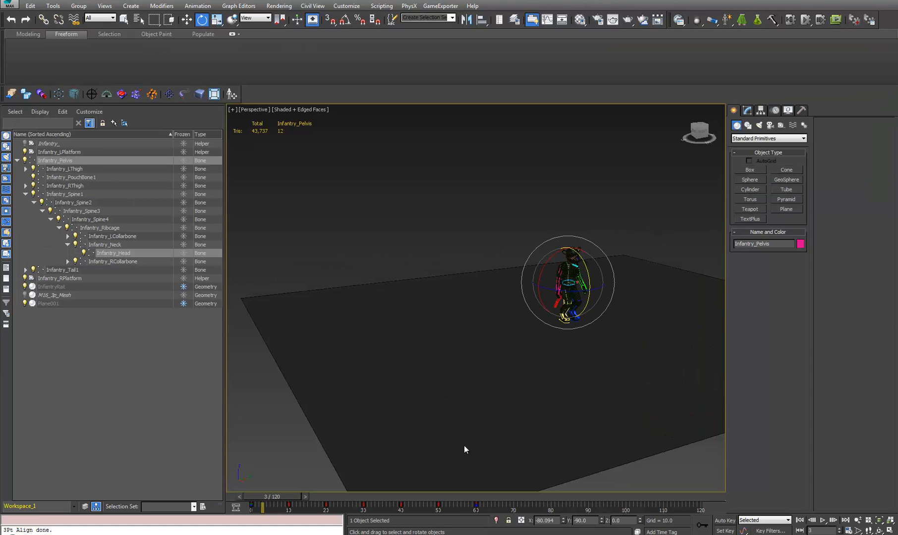
middle_click_drag(465, 436, 423, 422)
middle_click_drag(508, 276, 508, 293)
scroll(506, 293, "up", 4)
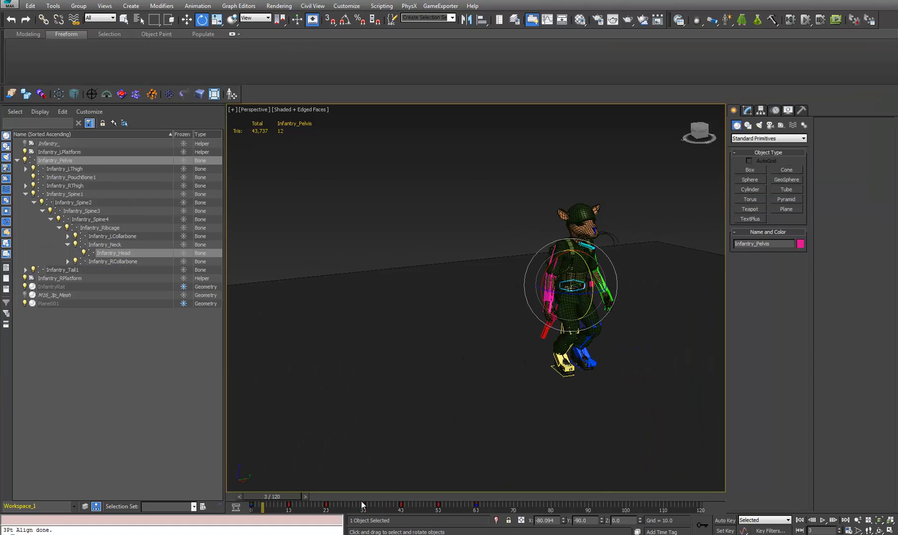
left_click_drag(279, 498, 475, 436)
middle_click_drag(395, 349, 504, 312)
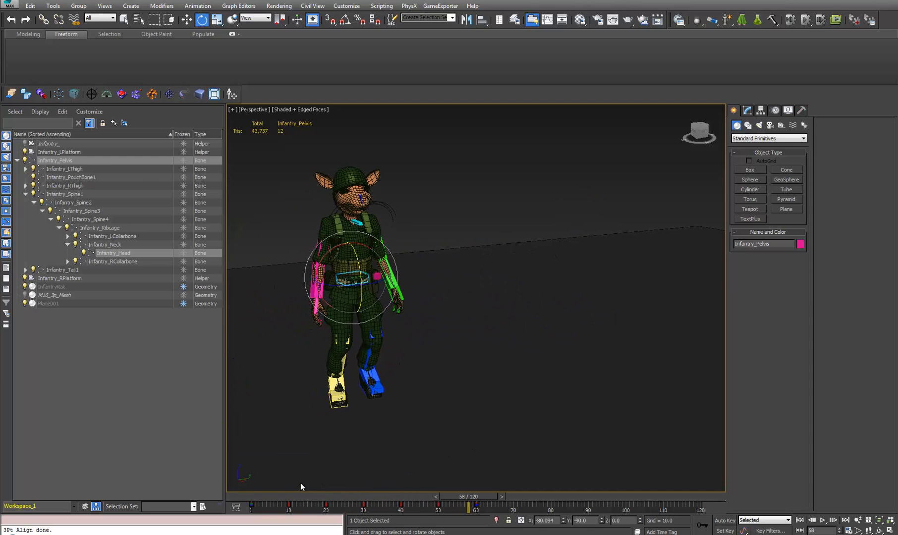
left_click_drag(483, 496, 253, 497)
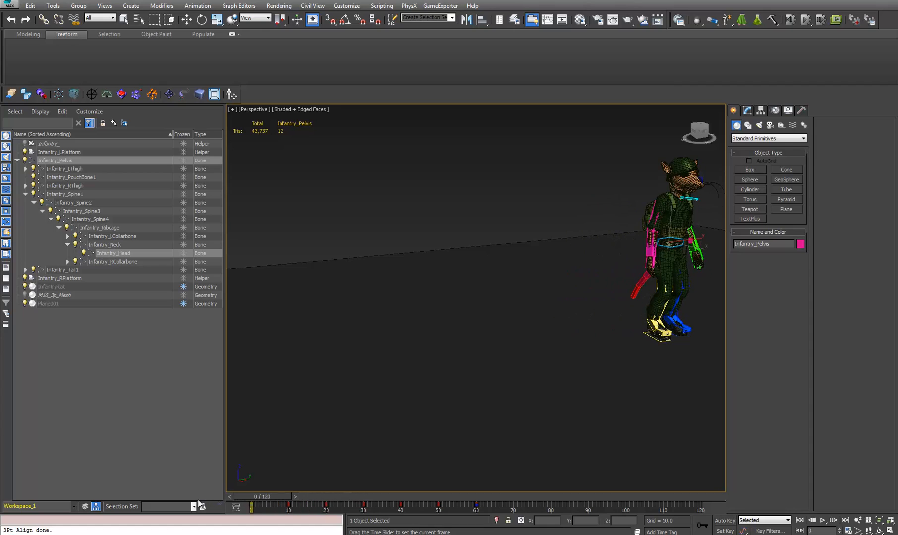
middle_click_drag(709, 258, 530, 321)
scroll(595, 283, "up", 2)
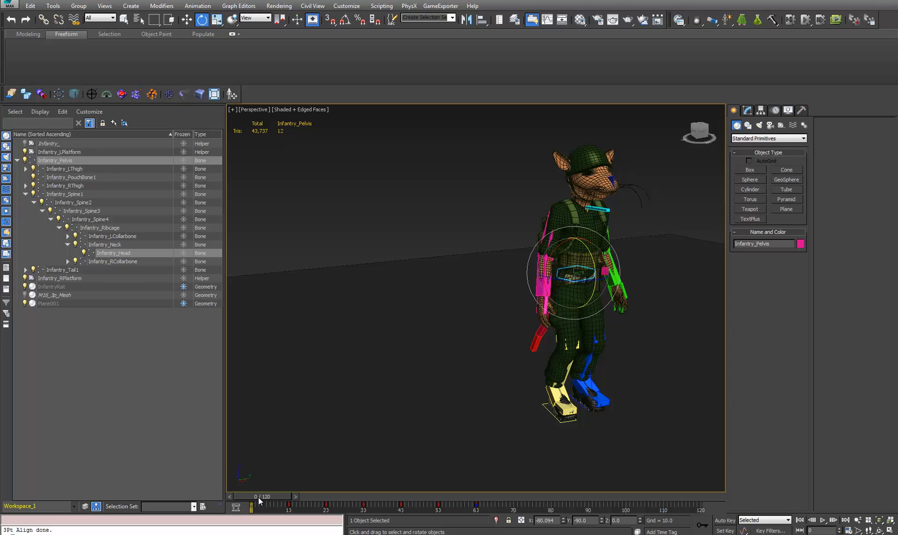
left_click_drag(259, 498, 478, 479)
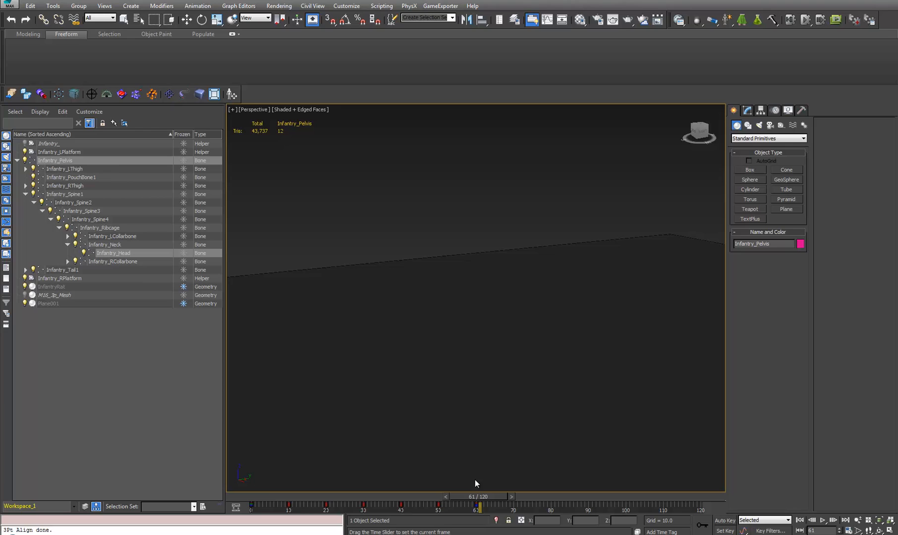
At frame 60, enable Auto Key and angle snap, and rotate the pelvis through one full turn
key("comma")
key("e")
scroll(537, 362, "up", 2)
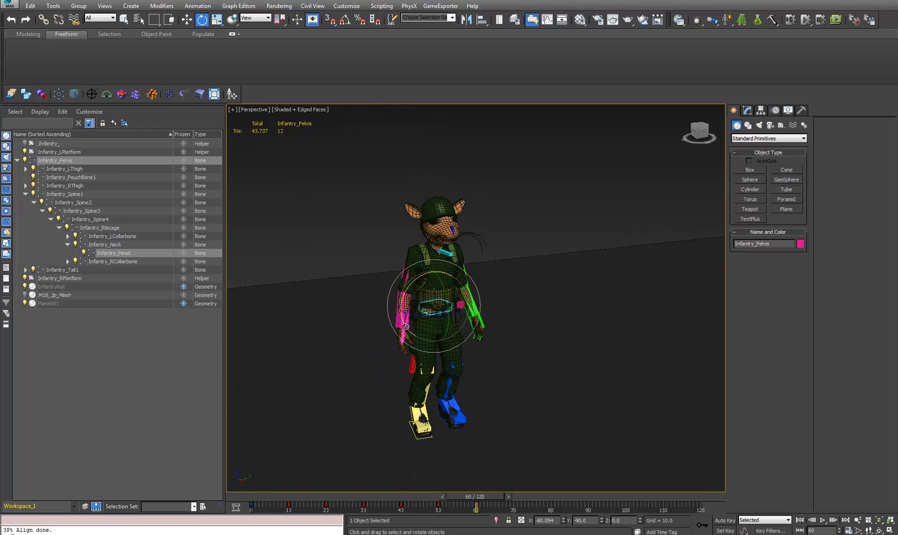
left_click(719, 521)
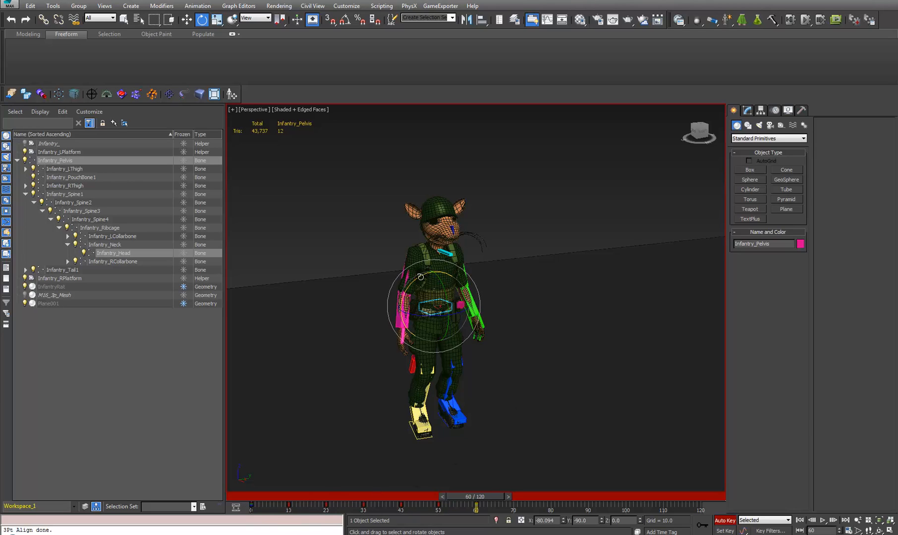
key("a")
left_click_drag(421, 277, 260, 347)
Check the roll around frames 36 to 39, try rotating the pelvis -45 degrees on Y at frame 39, and undo it
left_click_drag(488, 500, 518, 345)
key("e")
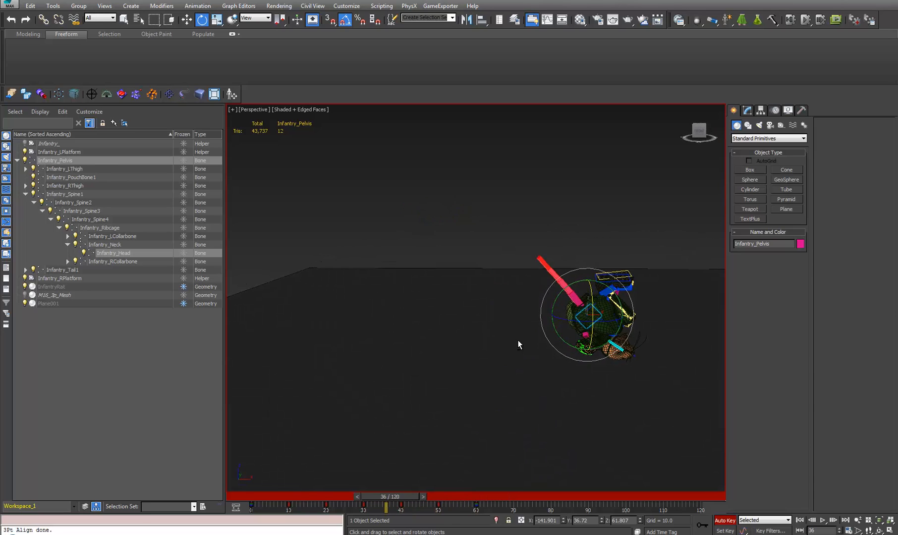
left_click_drag(422, 486, 415, 424)
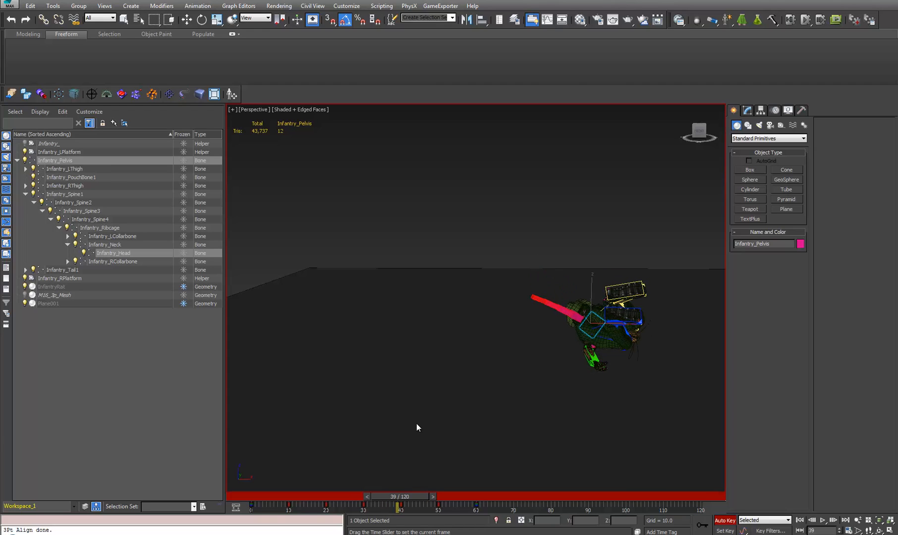
key("e")
left_click_drag(576, 291, 554, 294)
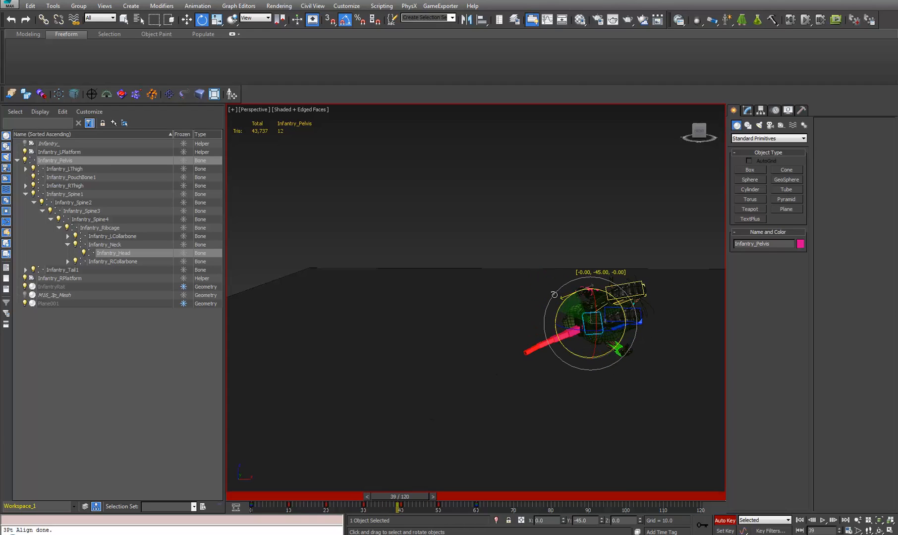
key("ctrl+z")
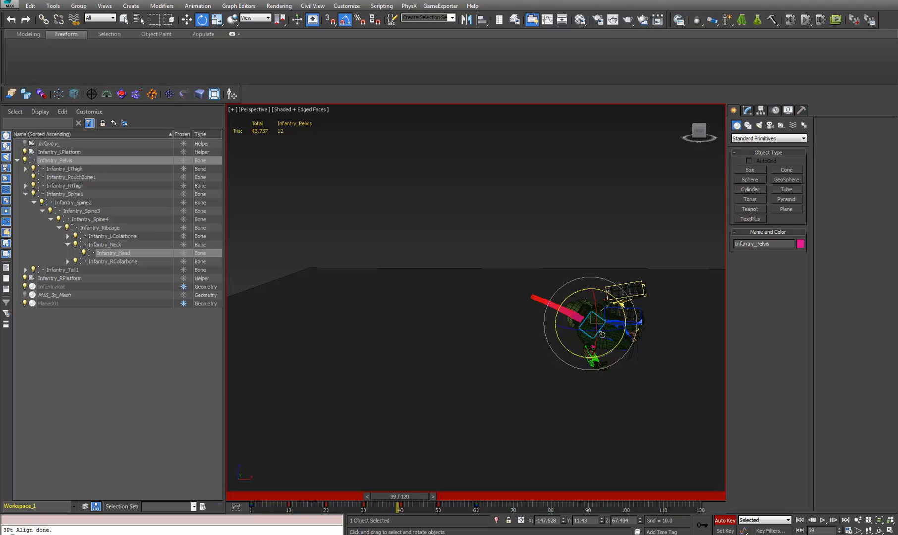
Scrub the roll from frame 39 to frame 60 to check the pelvis's rotation into the landing
left_click_drag(412, 493, 471, 435)
key("e")
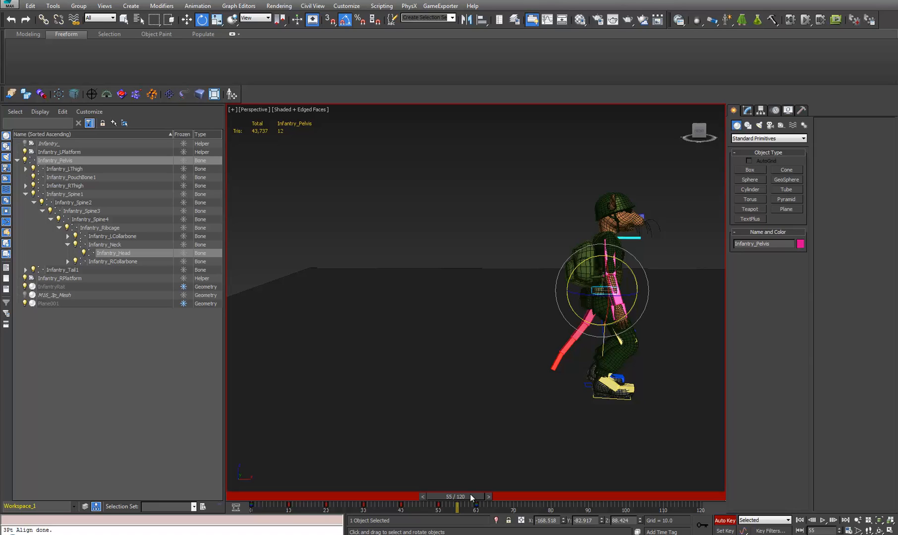
left_click_drag(476, 496, 495, 494)
key("e")
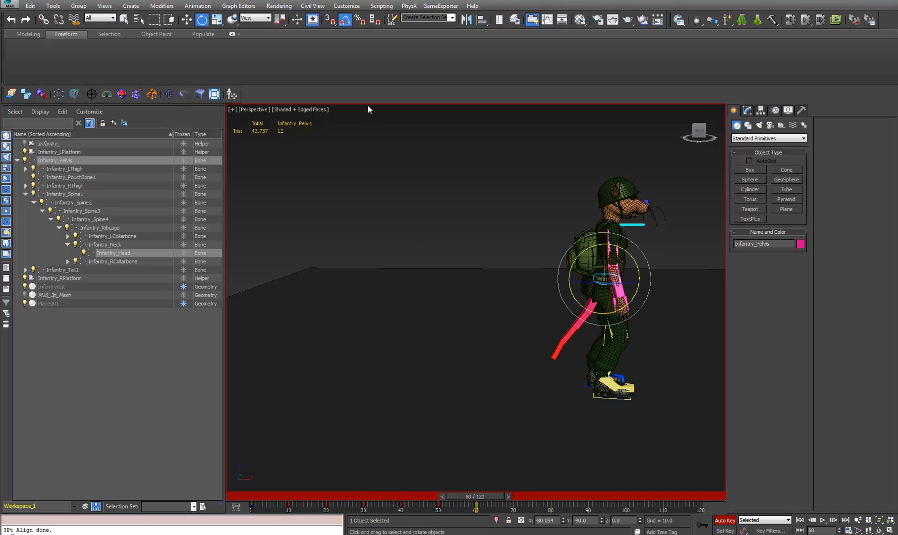
Switch the reference coordinate system to Local and rotate the pelvis about its local axis at frame 60
left_click(266, 18)
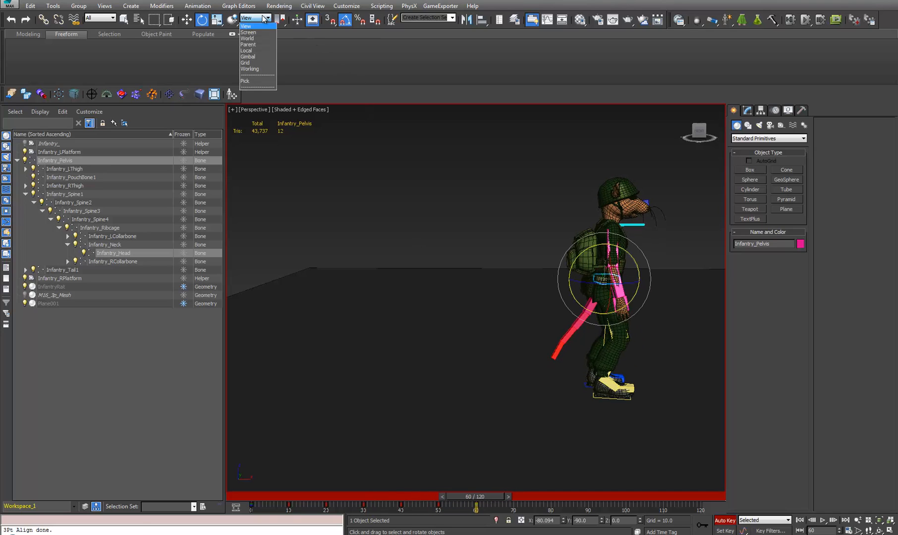
left_click(251, 51)
middle_click_drag(557, 347, 398, 297, "alt")
left_click_drag(370, 227, 239, 334)
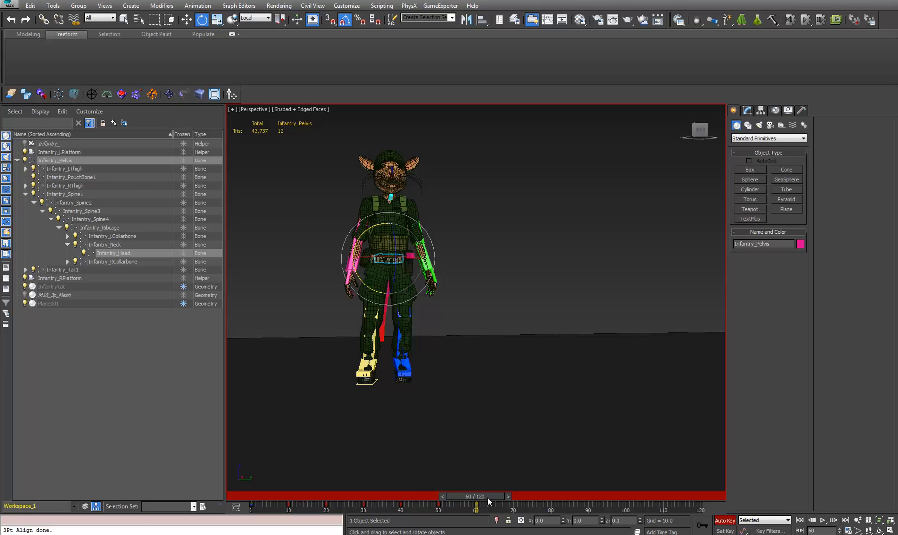
Scrub the roll back from frame 60 through frame 25 to frame 0 to check the pelvis's rotation and the starting pose
left_click_drag(487, 498, 364, 484)
key("e")
middle_click_drag(511, 393, 528, 400, "alt")
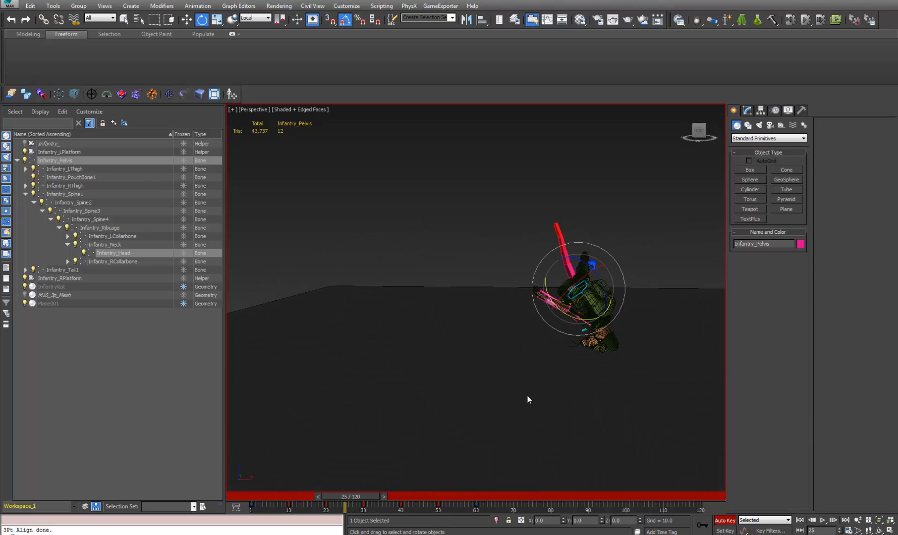
left_click_drag(372, 498, 258, 405)
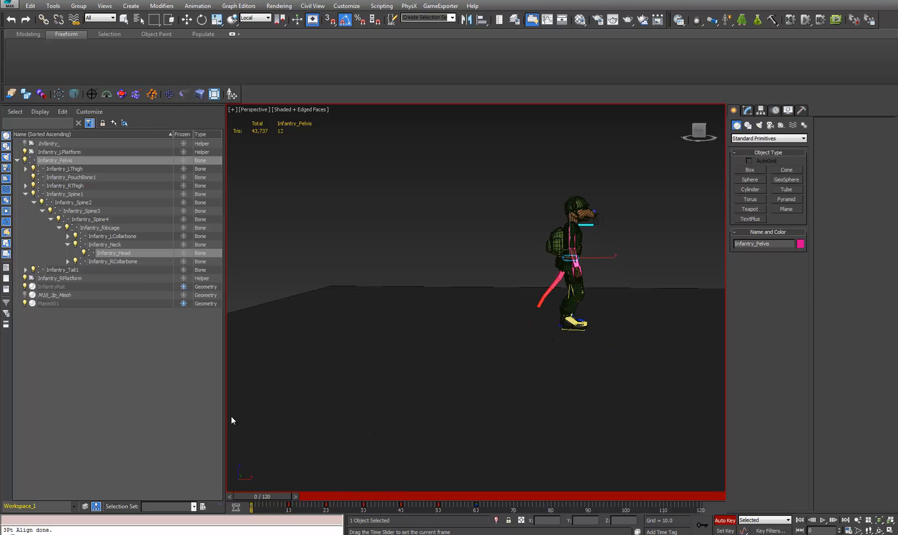
key("e")
middle_click_drag(533, 343, 321, 344, "alt")
middle_click_drag(417, 337, 432, 332, "alt")
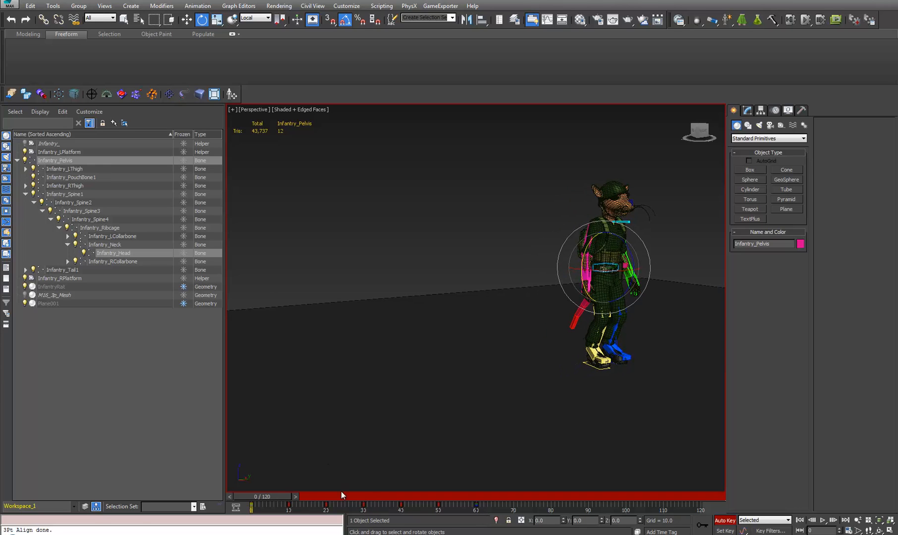
Return to the landing pose at frame 60 and open the Curve Editor for the pelvis
left_click_drag(259, 499, 496, 478)
key("e")
right_click(460, 301)
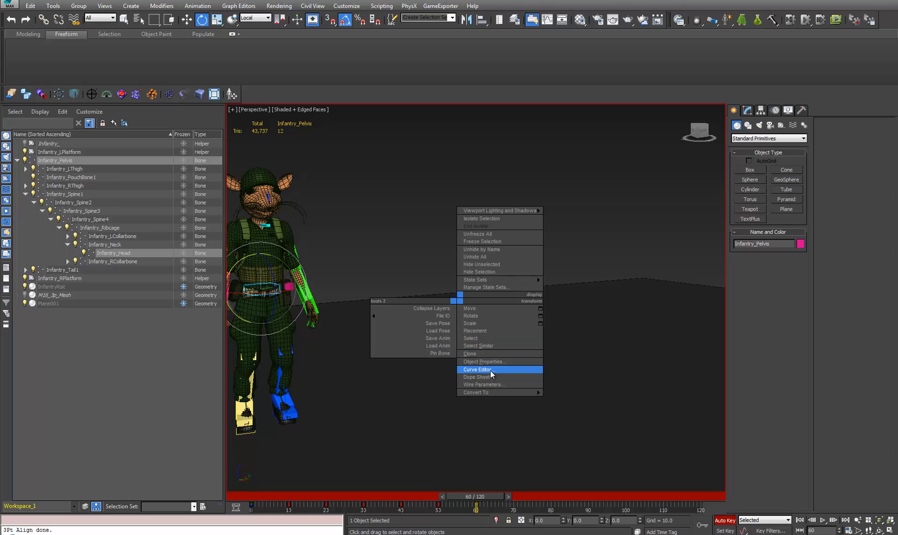
Open the Curve Editor for Infantry_Pelvis and display the X, Y and Z rotation curves of the DodgeRoll_Right layer
left_click(491, 370)
left_click(87, 175)
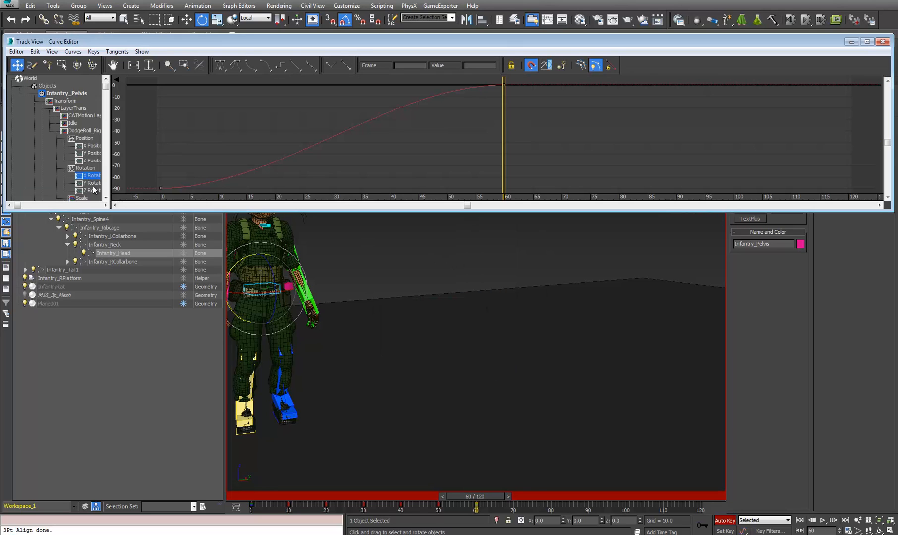
left_click(93, 191, "shift")
scroll(428, 117, "down", 3)
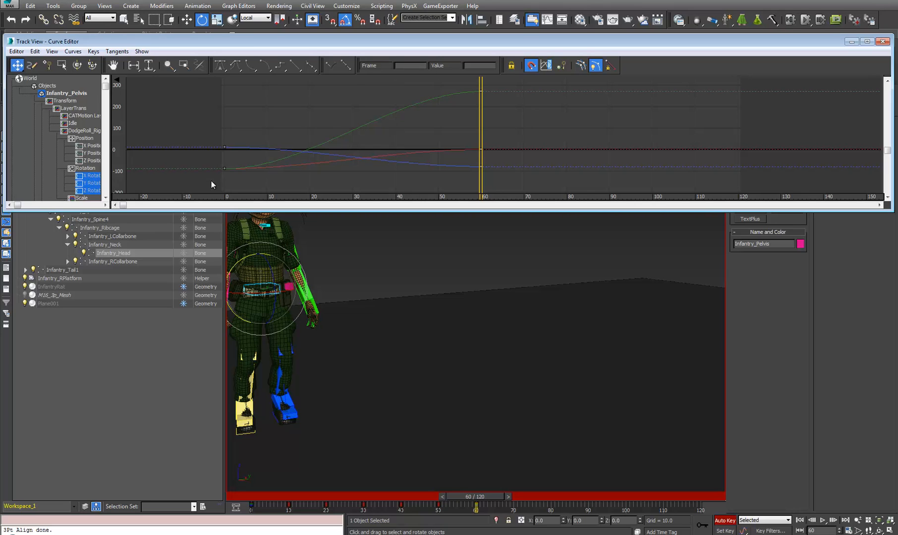
Try rotating the pelvis around its local Y axis at frame 60, and undo the rotation
middle_click_drag(314, 280, 347, 287)
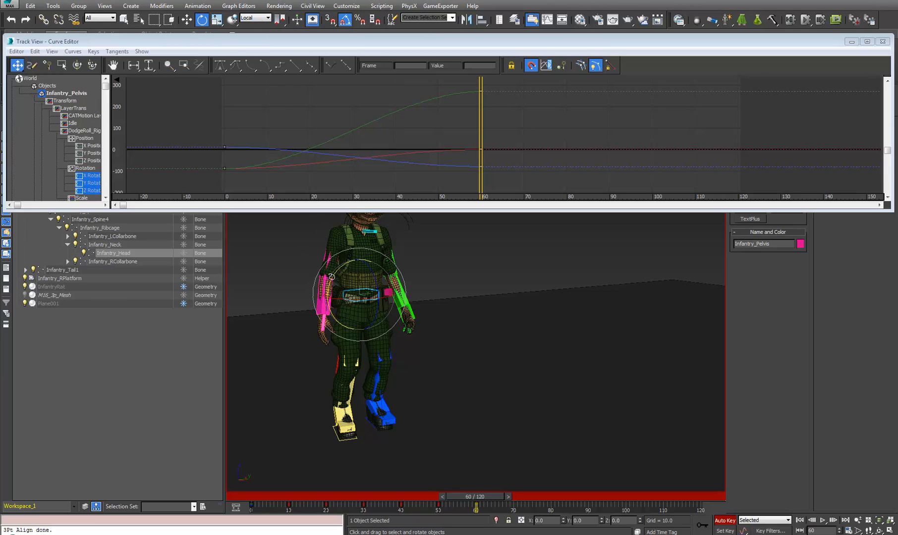
left_click_drag(332, 277, 373, 264)
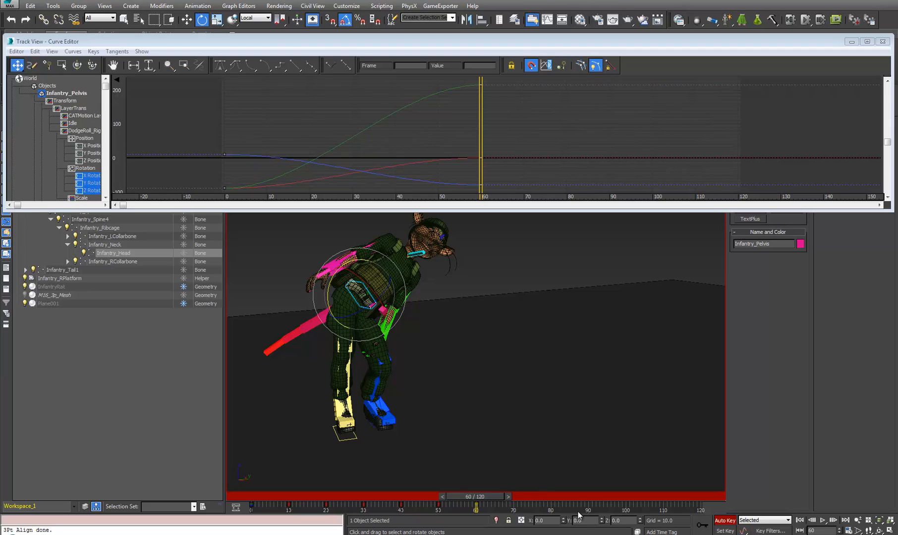
key("Return")
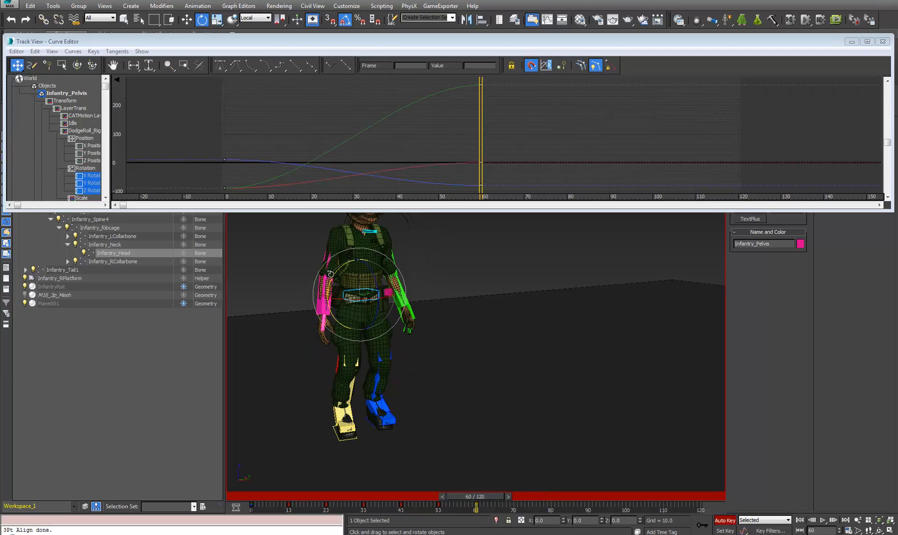
mouse_move(331, 281)
left_mouse_down()
mouse_move(311, 322)
mouse_move(355, 238)
mouse_move(331, 281)
left_mouse_up()
key("ctrl+z")
Delete the pelvis's X and Z rotation keys at frame 60
left_click(95, 179)
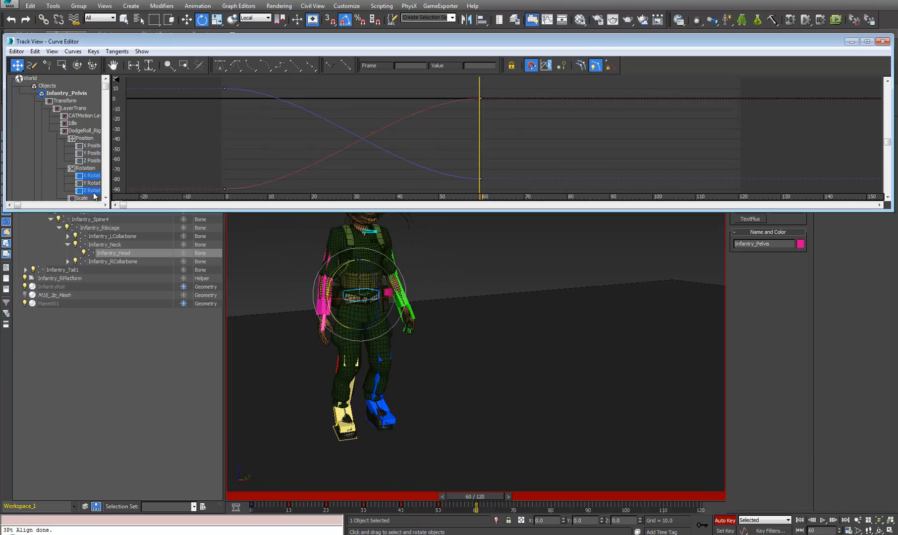
left_click(94, 190, "ctrl")
left_click_drag(497, 85, 446, 188)
key("Delete")
Go to frame 0, delete the pelvis's Y rotation key at frame 60, and close the Curve Editor
mouse_move(485, 496)
left_mouse_down()
mouse_move(254, 474)
mouse_move(500, 433)
mouse_move(424, 431)
mouse_move(360, 412)
mouse_move(231, 395)
left_mouse_up()
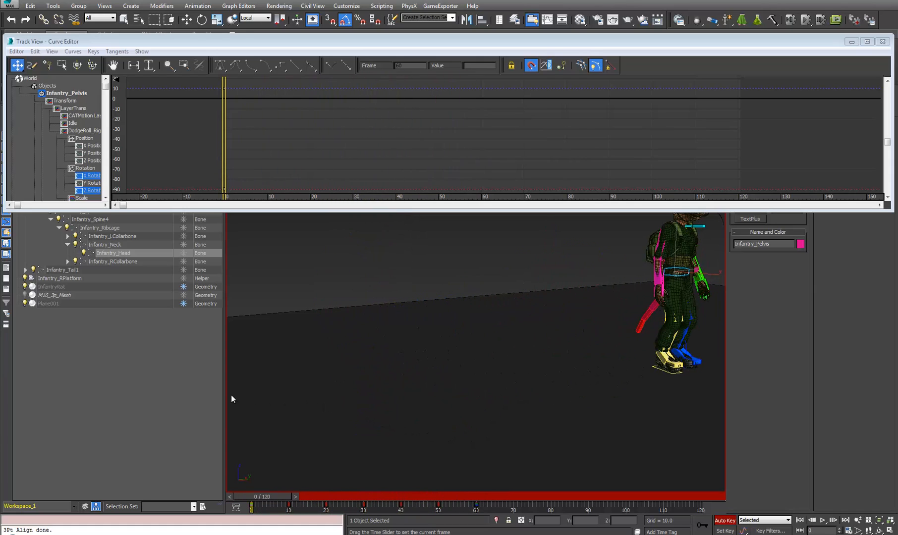
key("e")
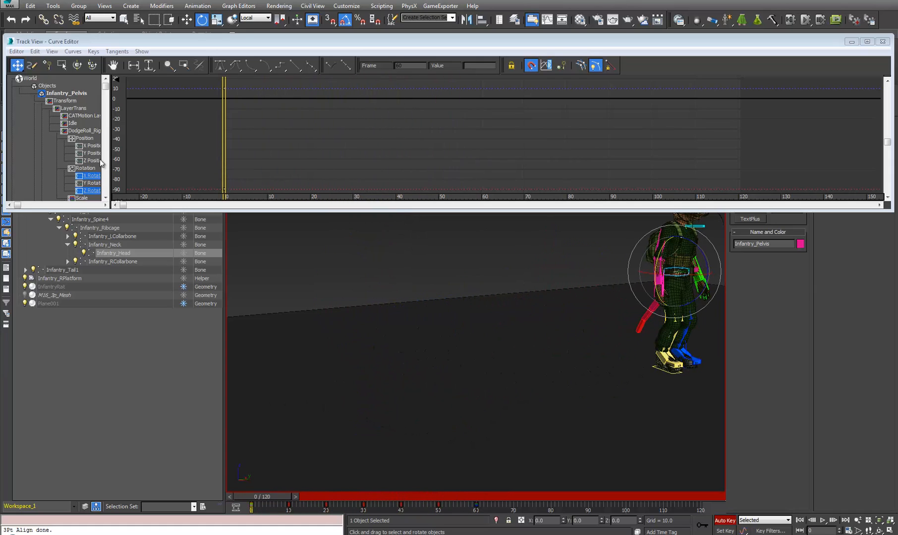
left_click(89, 184)
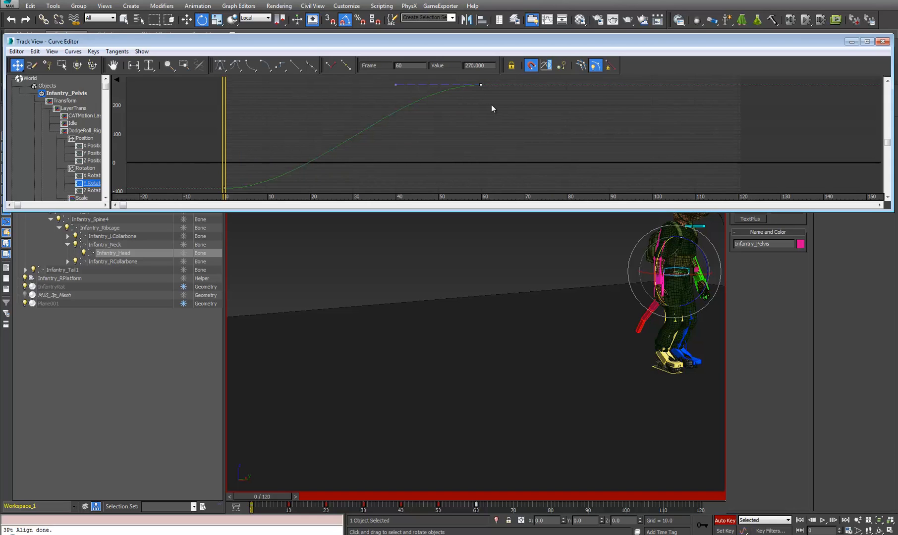
key("Delete")
left_click(883, 42)
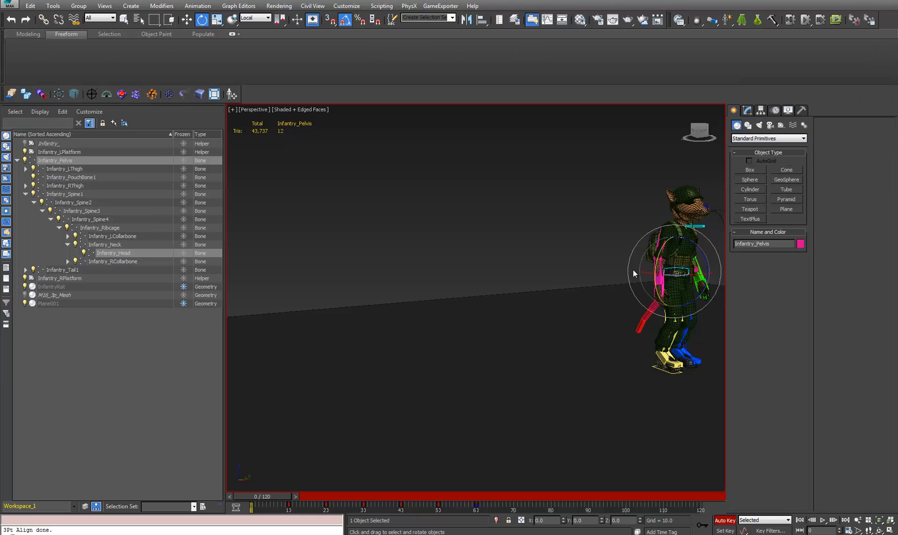
Review the rotation controller types available for the pelvis's DodgeRoll_Right layer without assigning one
middle_click_drag(633, 270, 709, 253, "alt")
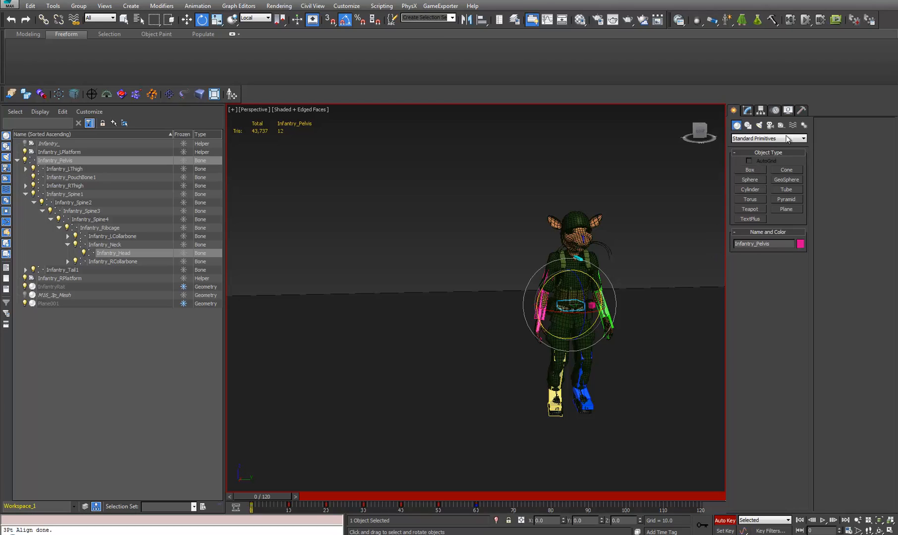
left_click(776, 110)
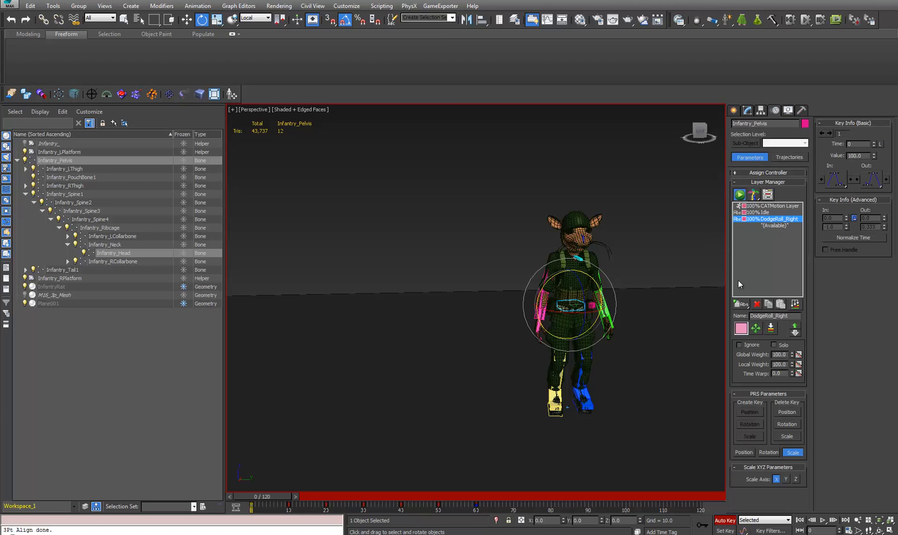
middle_click_drag(607, 333, 597, 328)
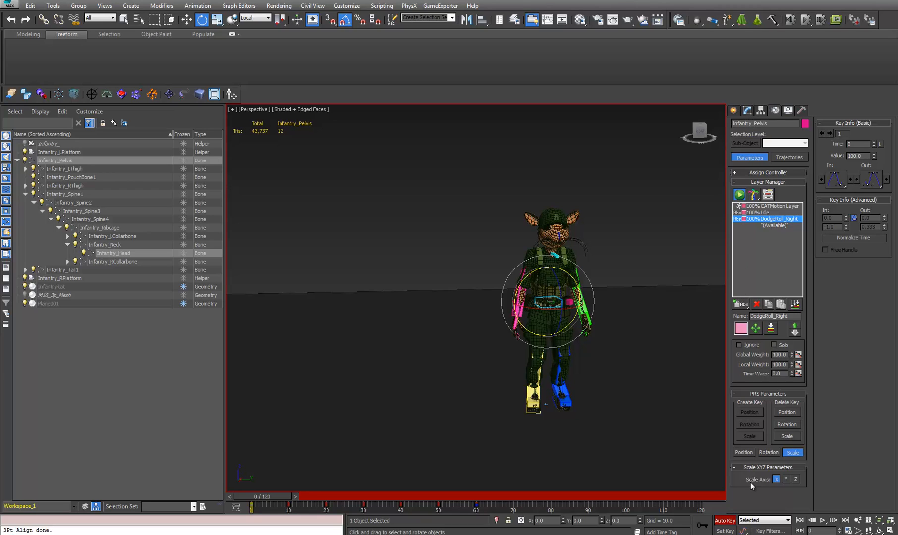
left_click(753, 174)
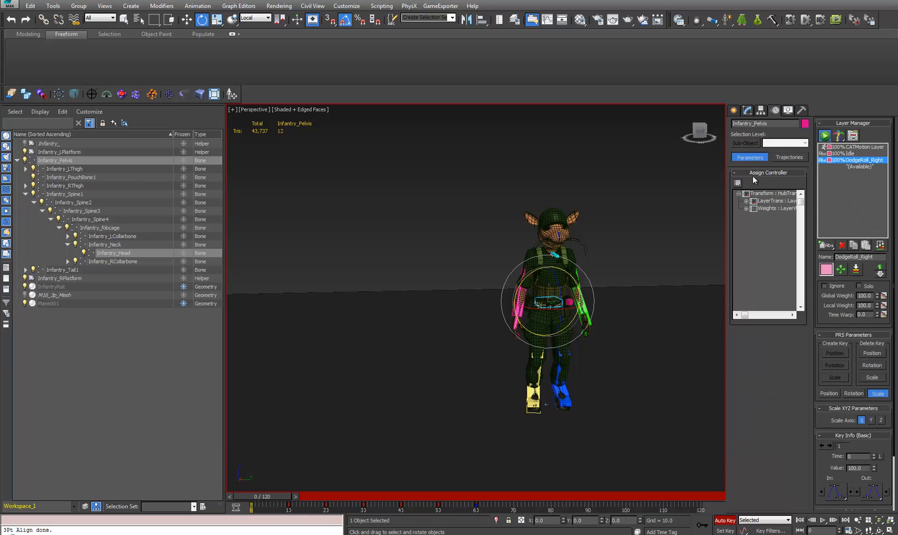
left_click(746, 201)
left_click(753, 223)
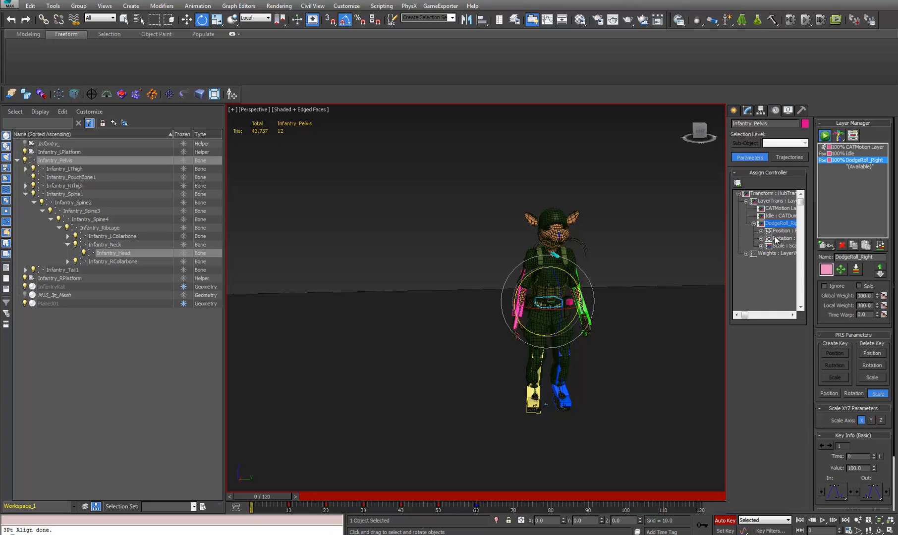
left_click(738, 183)
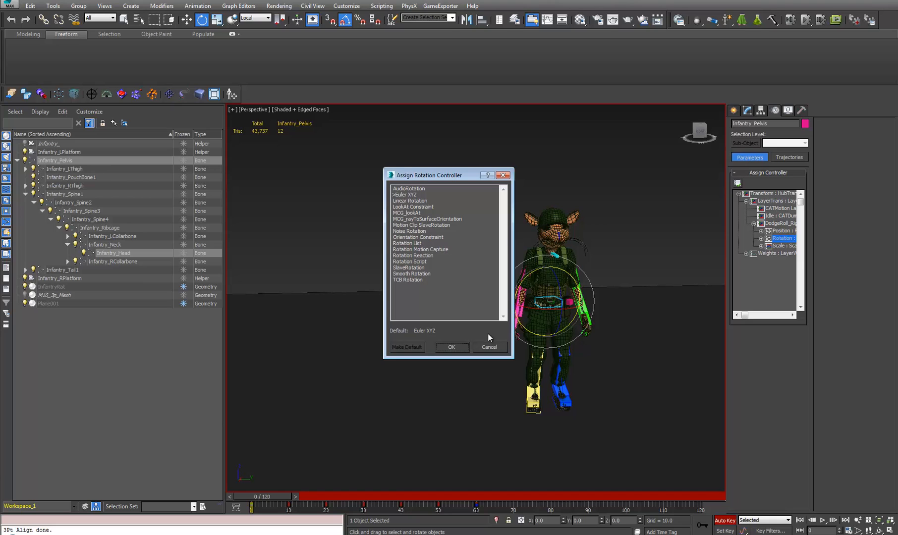
left_click(488, 346)
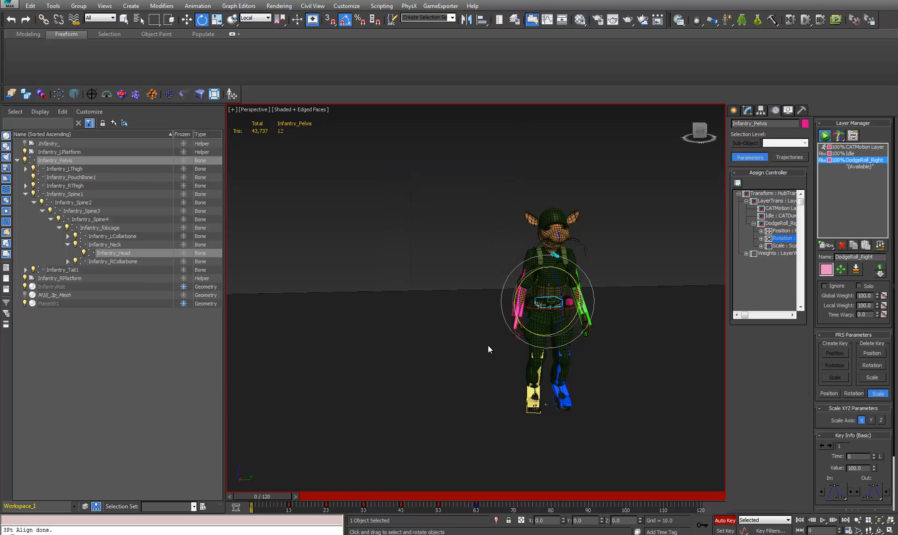
Turn off Auto Key and create an upright box in front of the character's torso
middle_click_drag(477, 349, 497, 426, "alt")
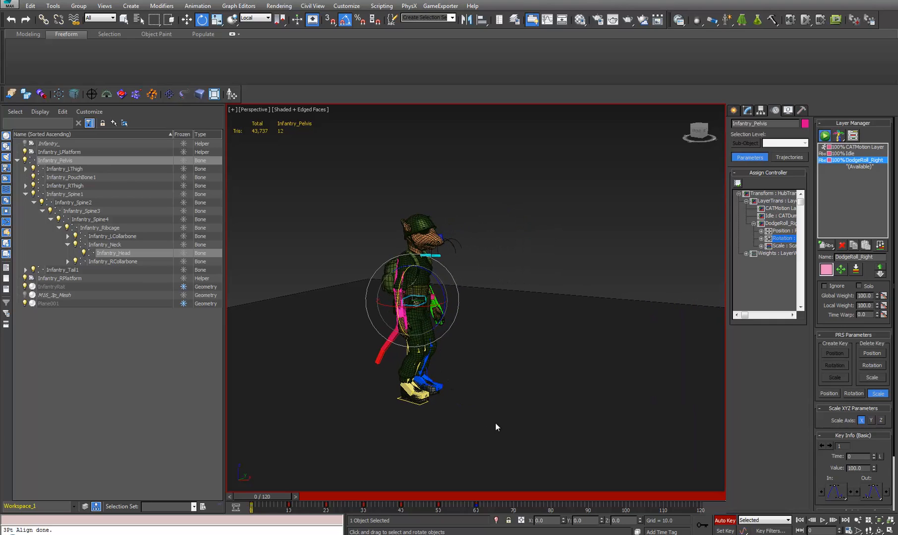
middle_click_drag(545, 277, 490, 276, "alt")
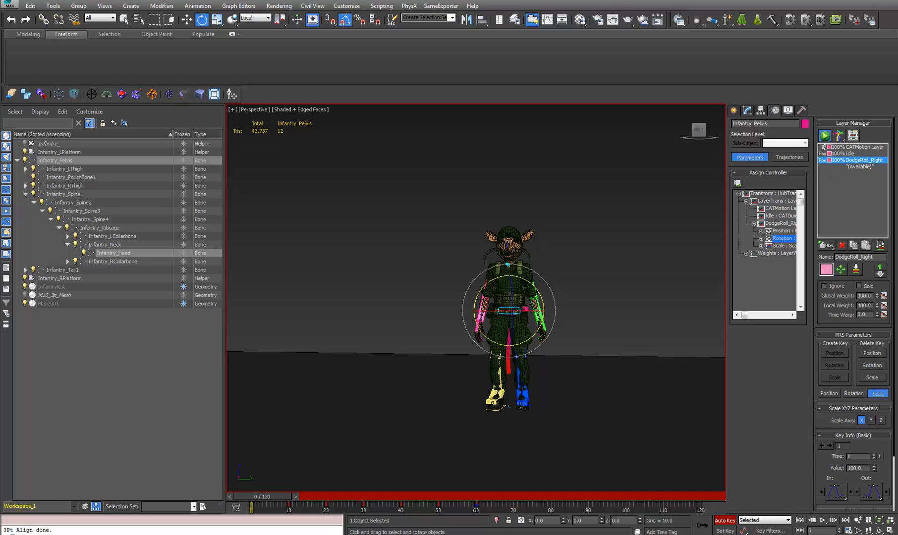
left_click(725, 520)
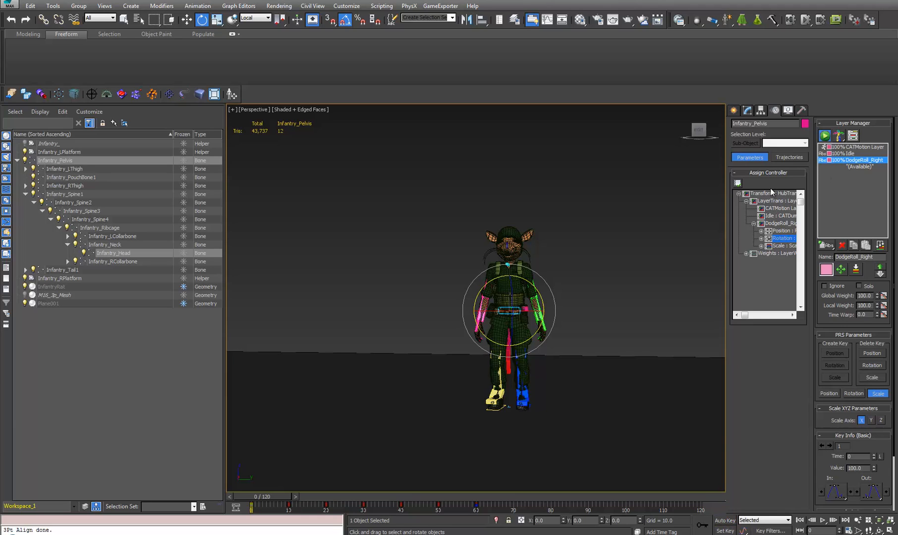
left_click(734, 110)
left_click(748, 173)
middle_click_drag(537, 350, 497, 396, "alt")
left_click_drag(496, 396, 492, 253)
key("w")
middle_click_drag(492, 253, 477, 300, "alt")
Rename the new box as HipRotationControl
left_click_drag(766, 245, 655, 240)
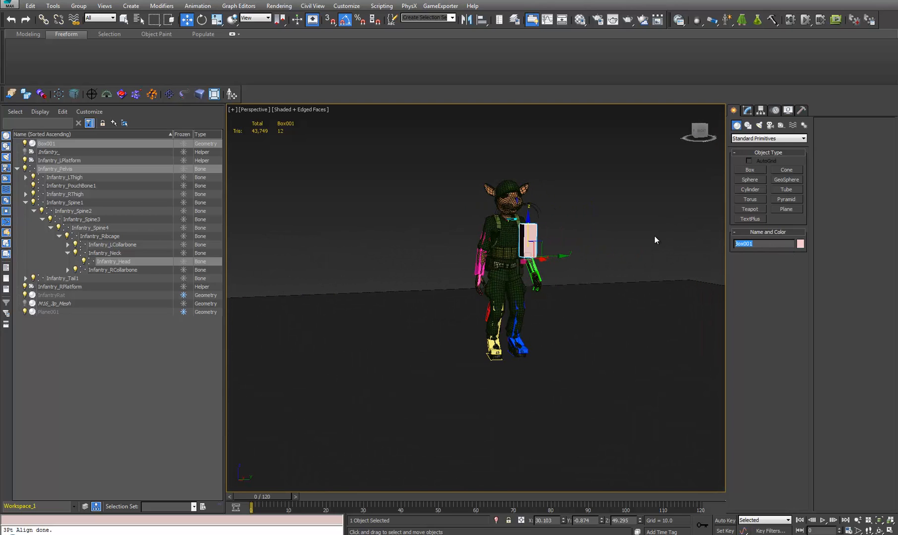
type("HipRotationControl")
key("Return")
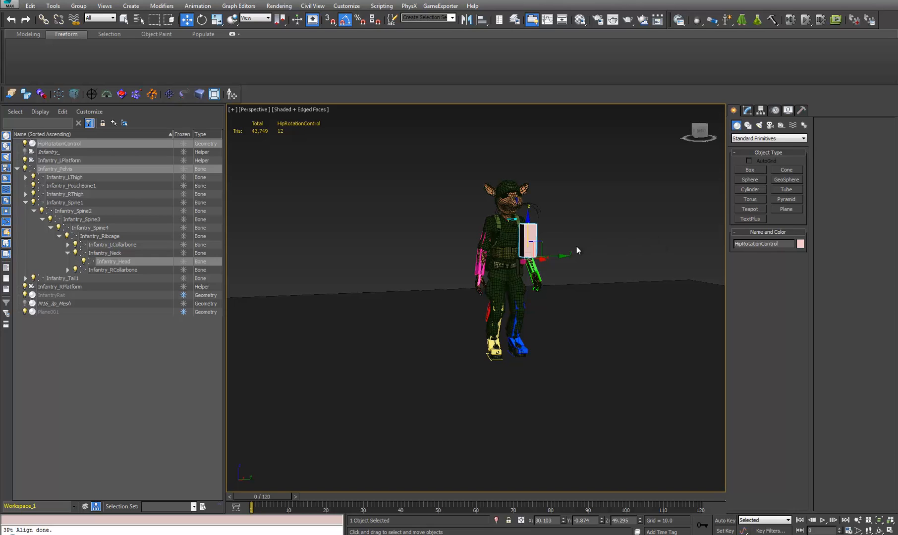
Turn on Auto Key and scrub the animation to frame 60 and back to frame 0
scroll(557, 270, "up", 3)
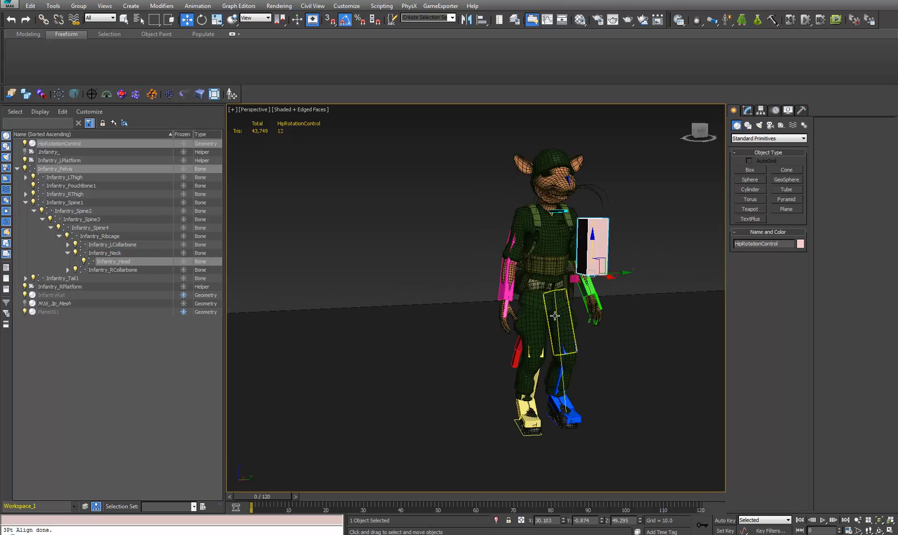
middle_click_drag(555, 316, 522, 317, "alt")
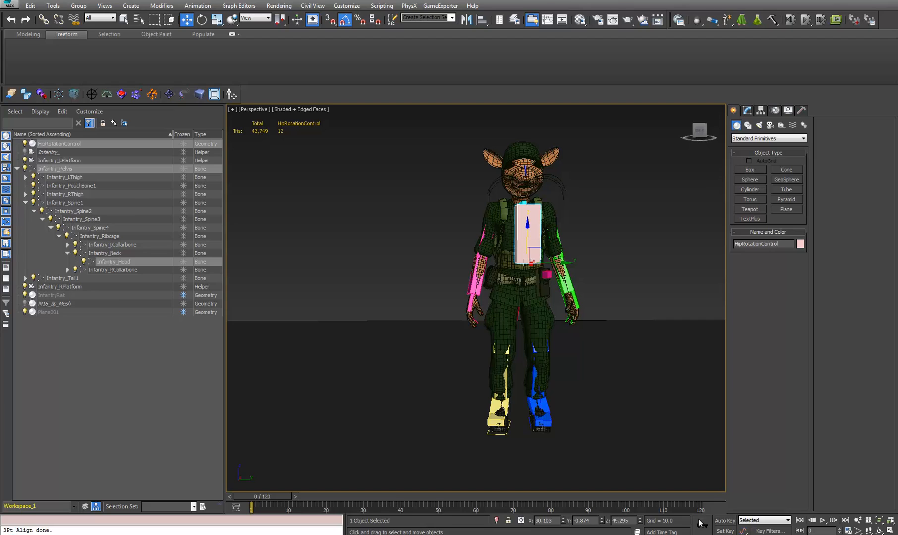
left_click(725, 520)
left_click(484, 498)
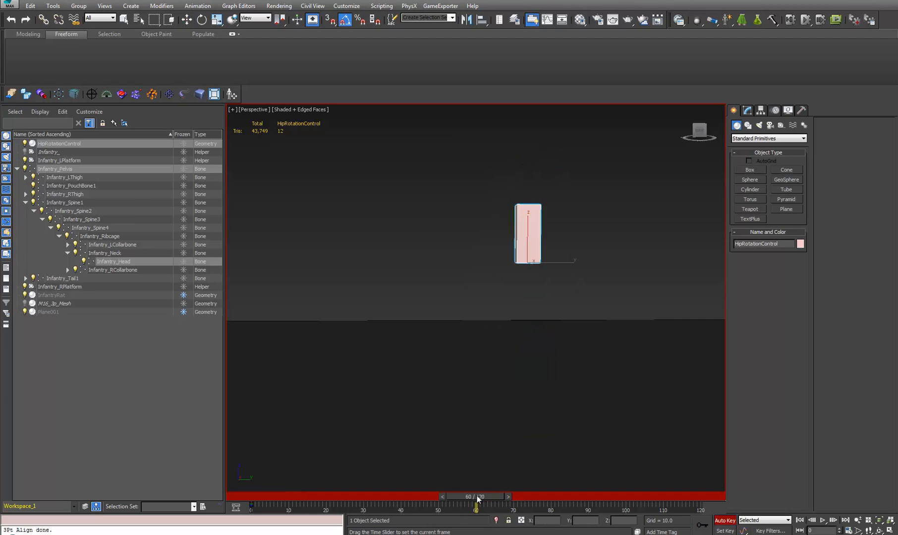
left_click_drag(481, 498, 251, 496)
Assign an Orientation Constraint to the Rotation track of Infantry_Pelvis in the DodgeRoll_Right layer
left_click(522, 276)
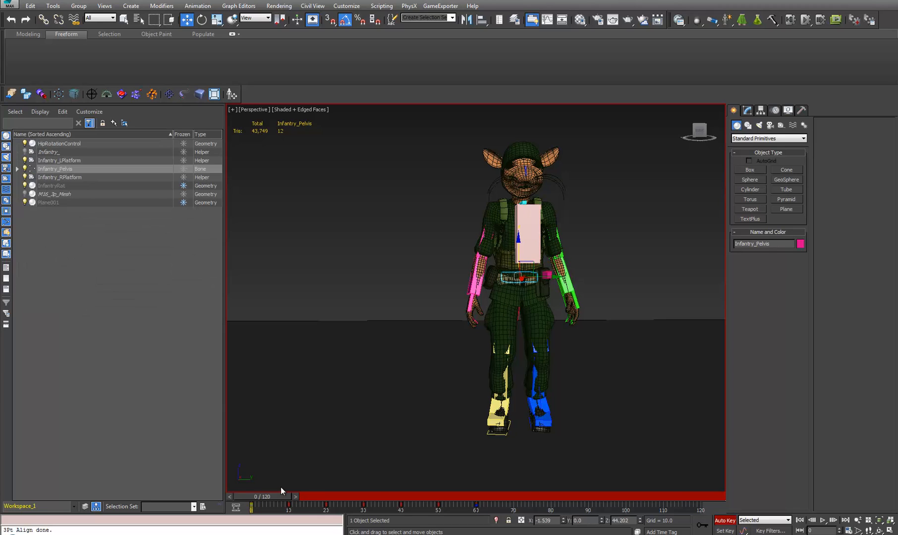
left_click(774, 110)
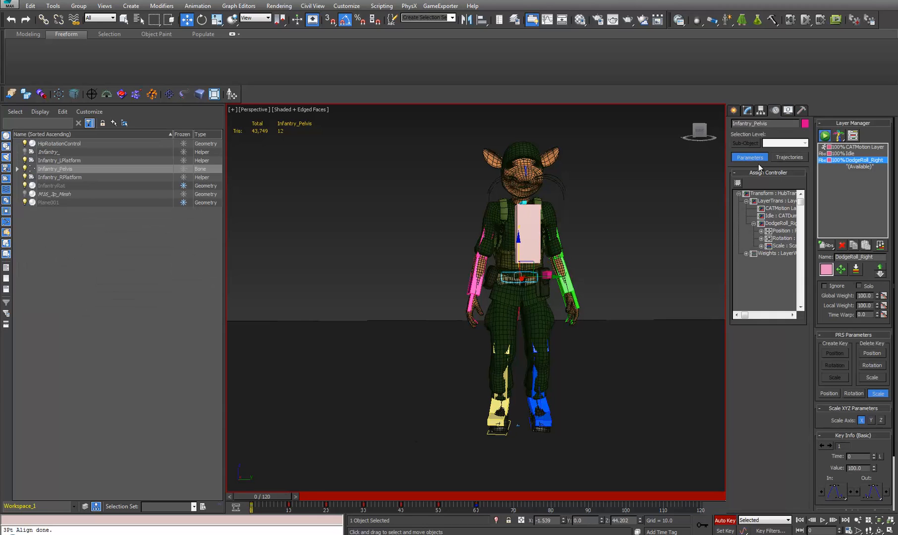
left_click(779, 239)
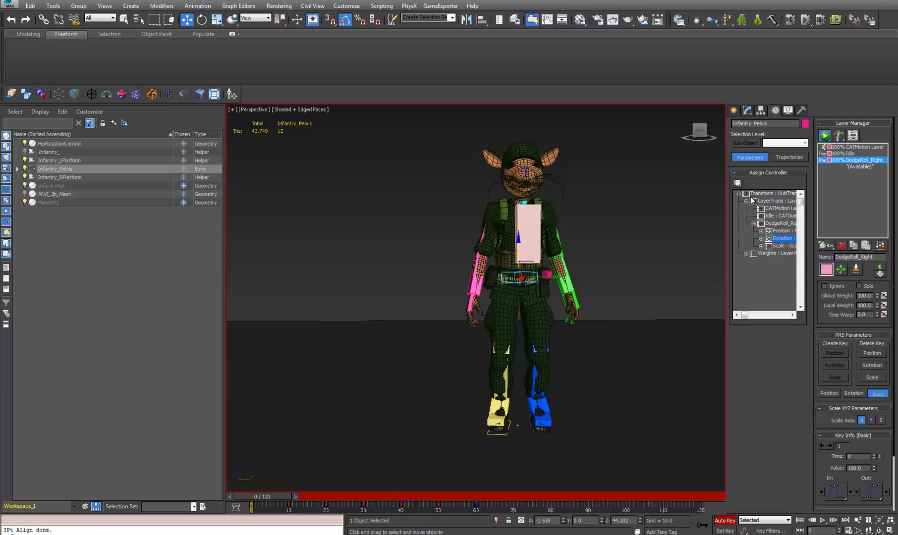
left_click(738, 182)
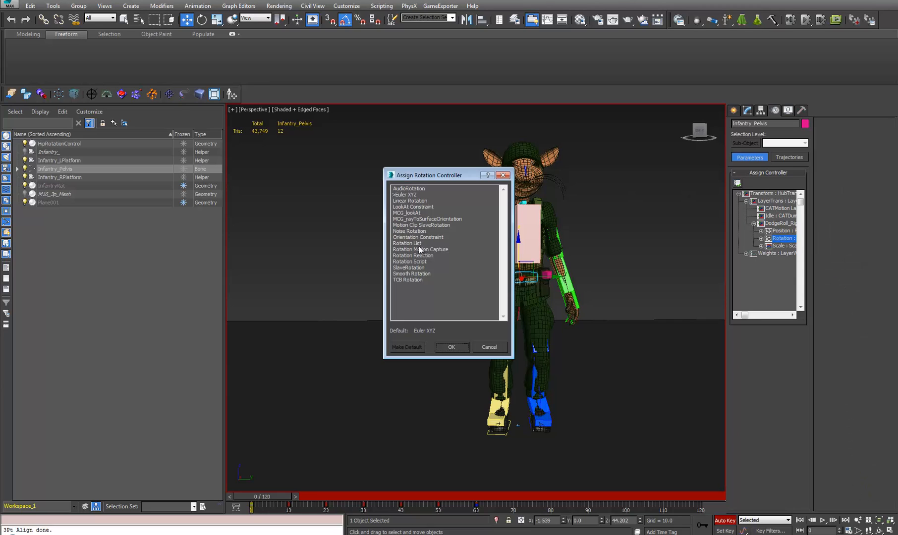
left_click(410, 237)
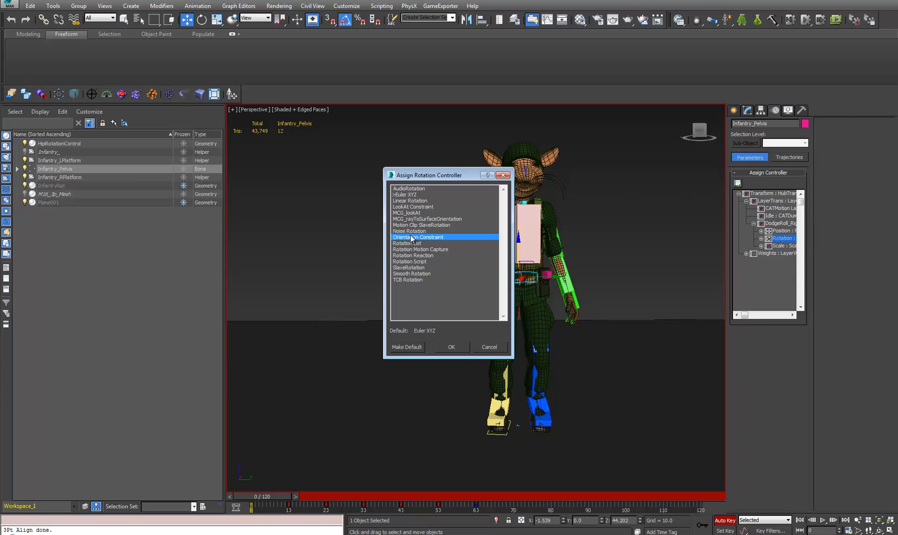
left_click(449, 346)
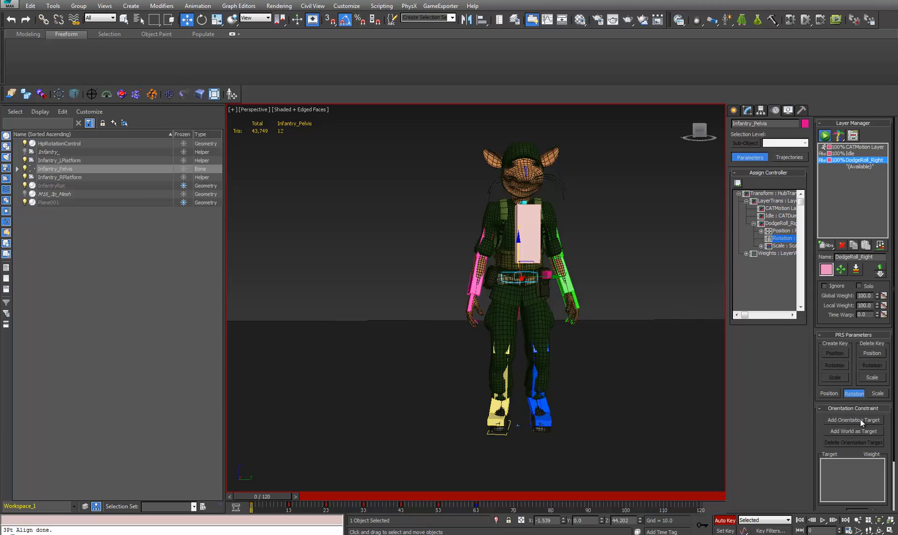
Add HipRotationControl as the pelvis's orientation target and enable Keep Initial Offset
left_click(861, 420)
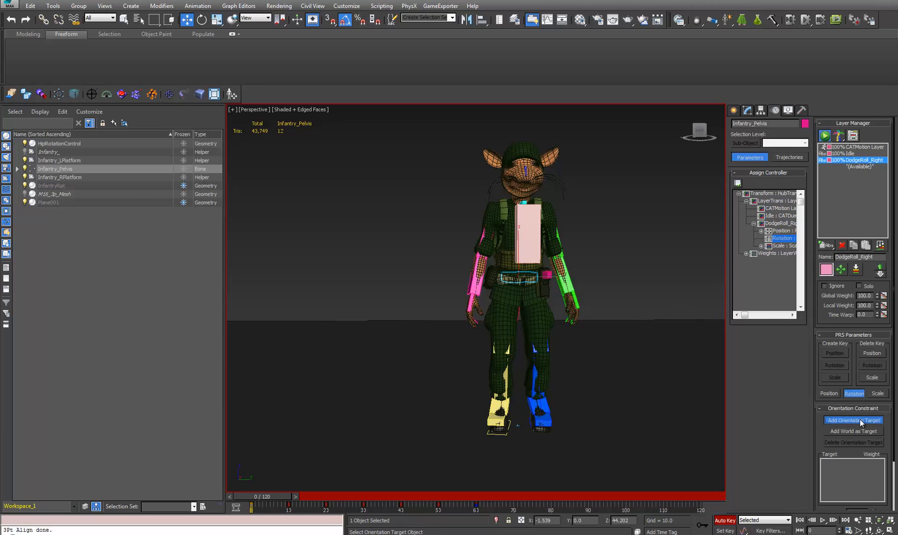
left_click(529, 222)
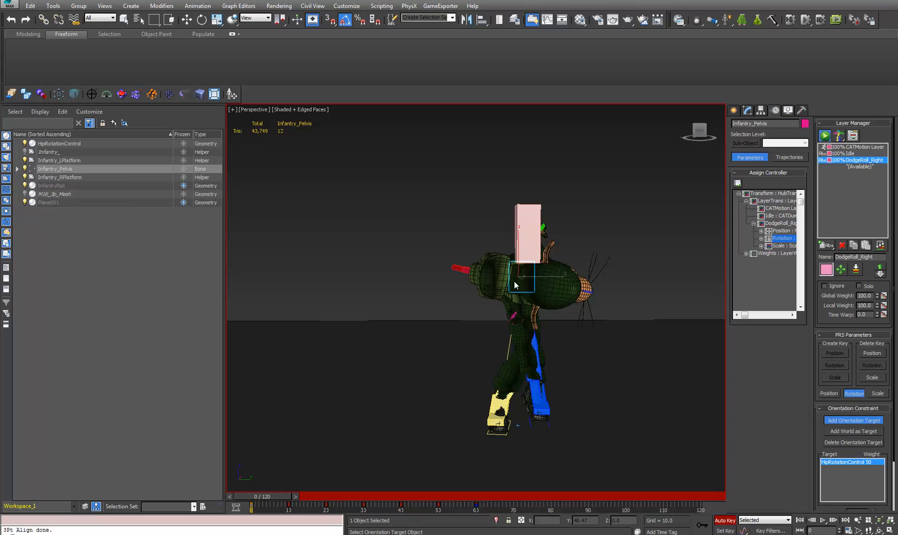
left_click_drag(820, 439, 816, 286)
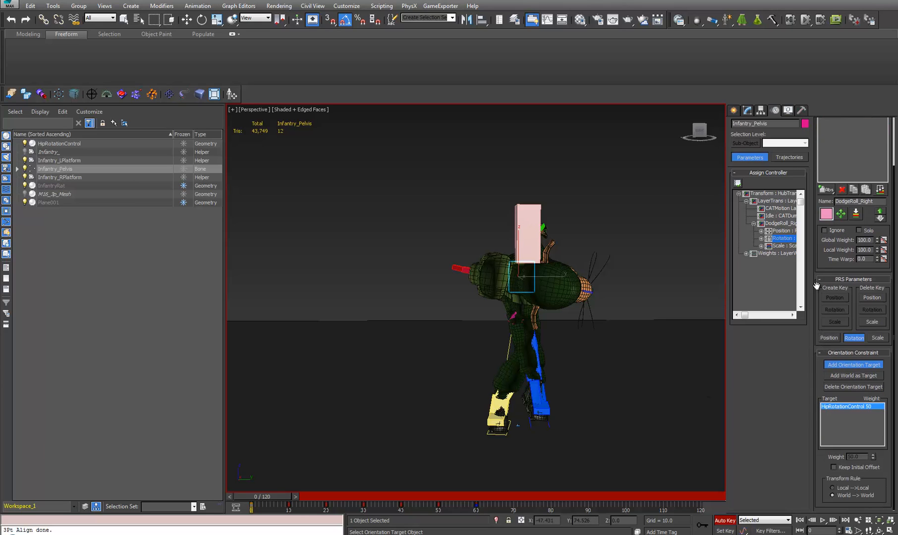
left_click(833, 467)
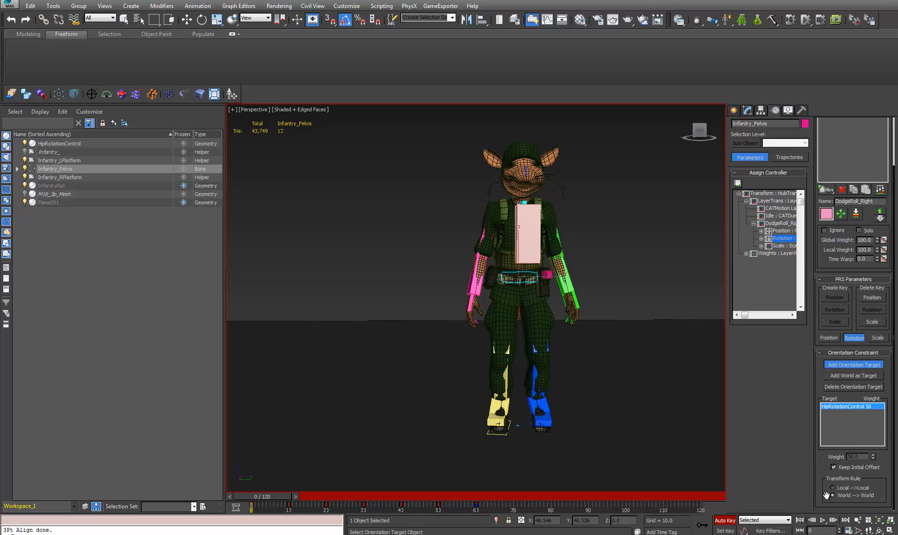
Turn off Auto Key, scrub the animation to frame 4, and end the orientation target picking on the pelvis
scroll(828, 392, "up", 3)
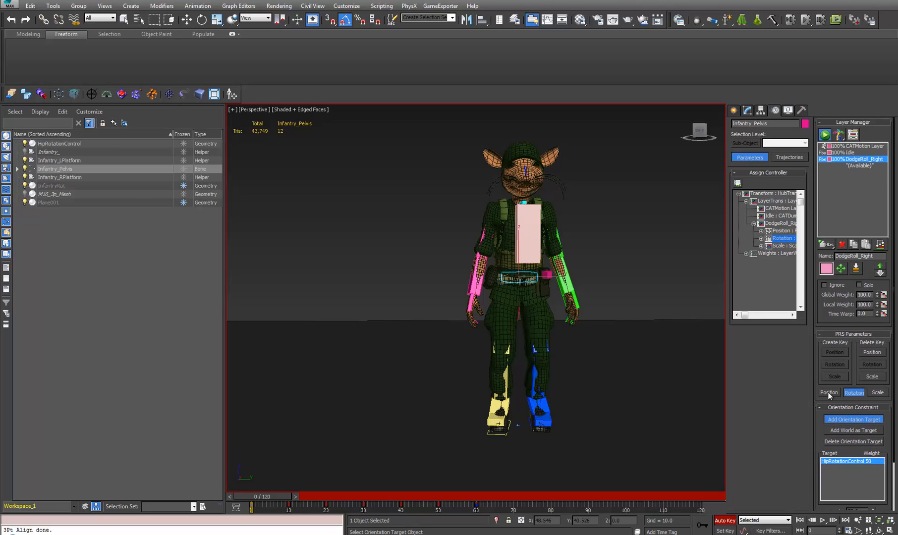
scroll(820, 437, "down", 3)
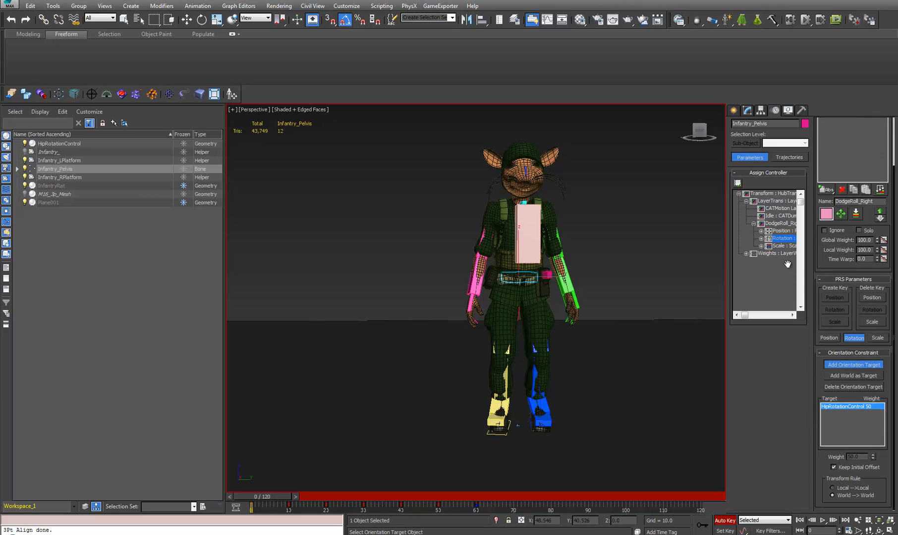
left_click(723, 521)
mouse_move(276, 499)
left_mouse_down()
mouse_move(361, 489)
mouse_move(286, 489)
left_mouse_up()
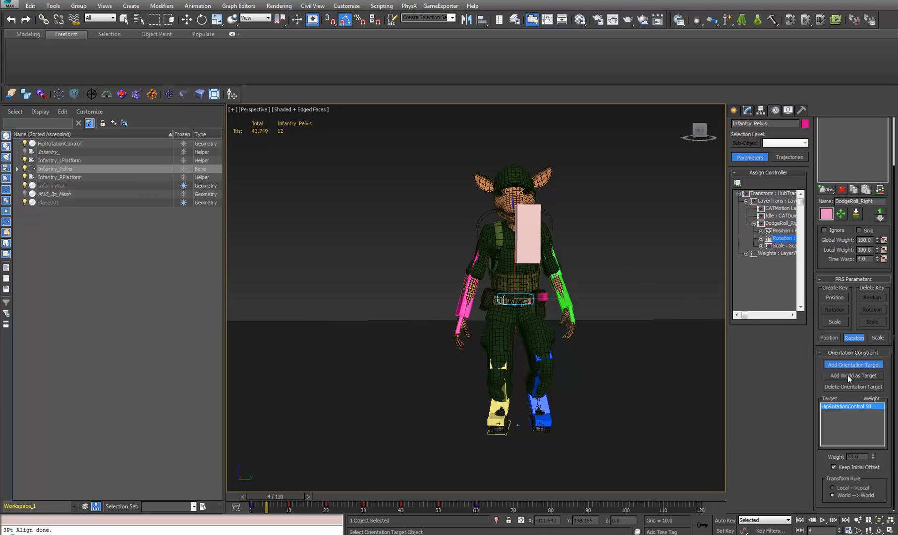
left_click(846, 363)
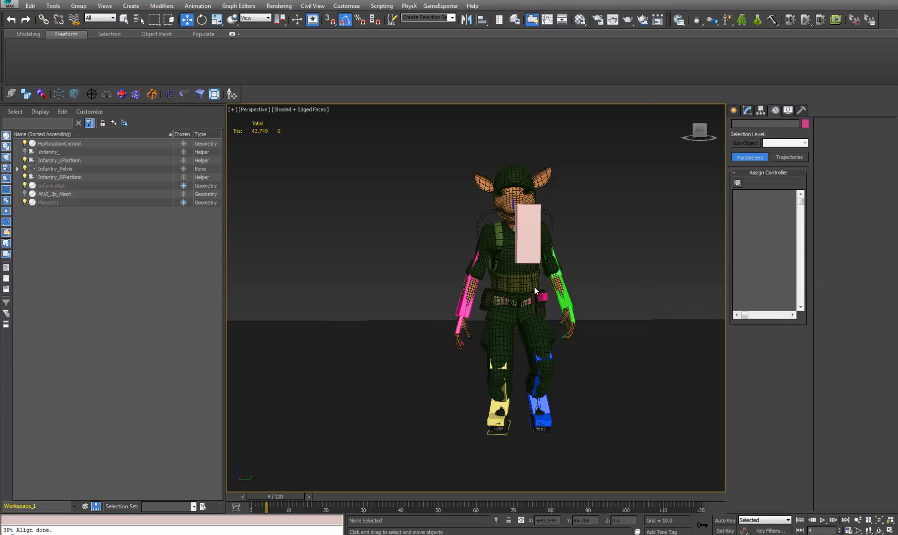
With Auto Key on, rotate HipRotationControl 360 degrees about its X axis at frame 60
left_click(528, 233)
left_click(478, 497)
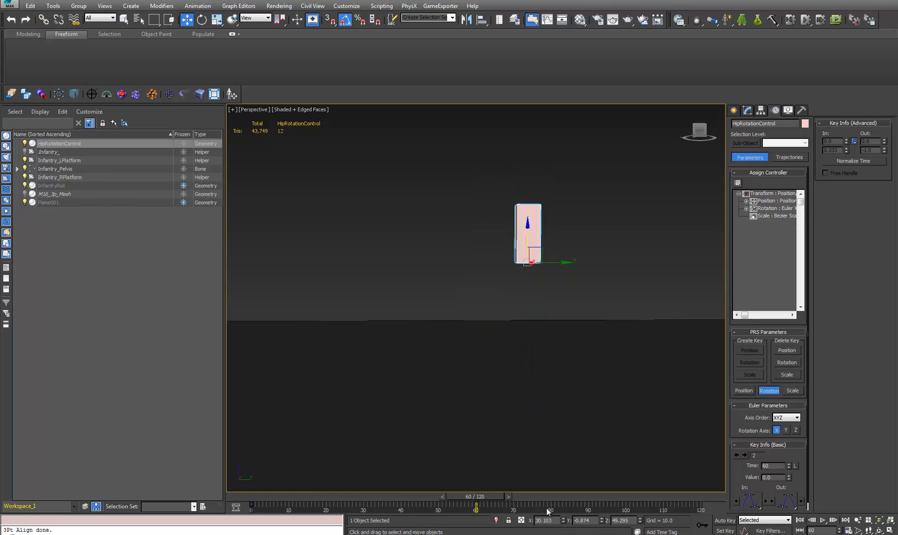
left_click(702, 526)
left_click(721, 520)
scroll(525, 357, "down", 2)
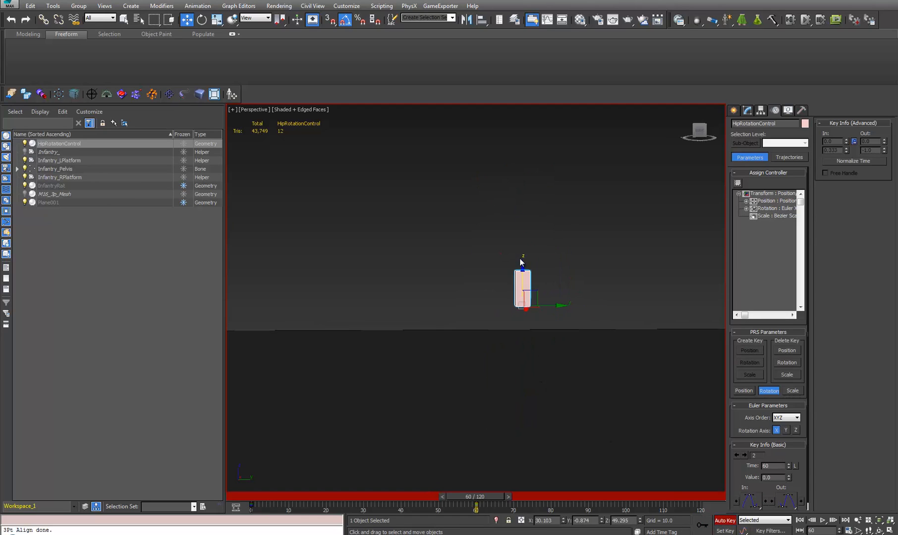
key("e")
left_click_drag(514, 274, 357, 333)
middle_click_drag(357, 332, 461, 329)
scroll(461, 330, "down", 3)
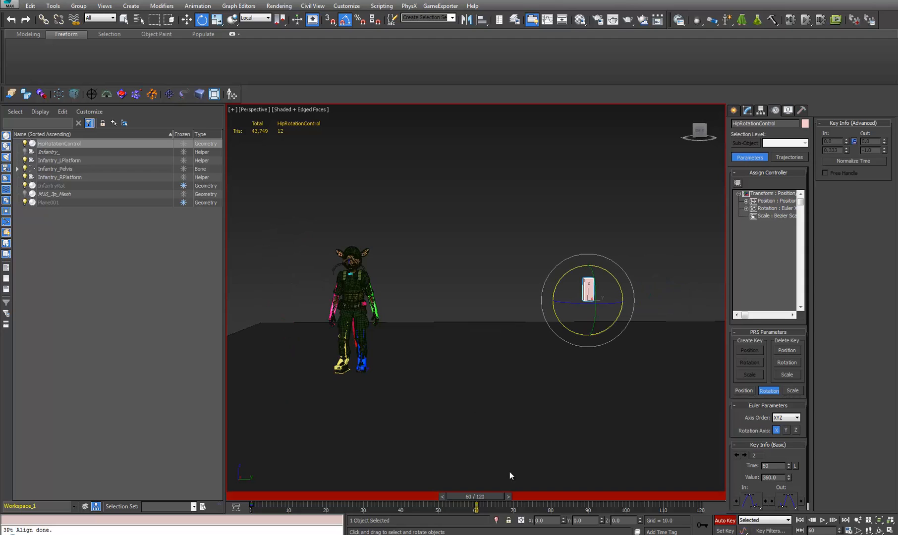
Scrub around frame 60 and compare the character's pose at frames 0, 60 and 120 in the Front view
left_click_drag(499, 494, 533, 378)
key("e")
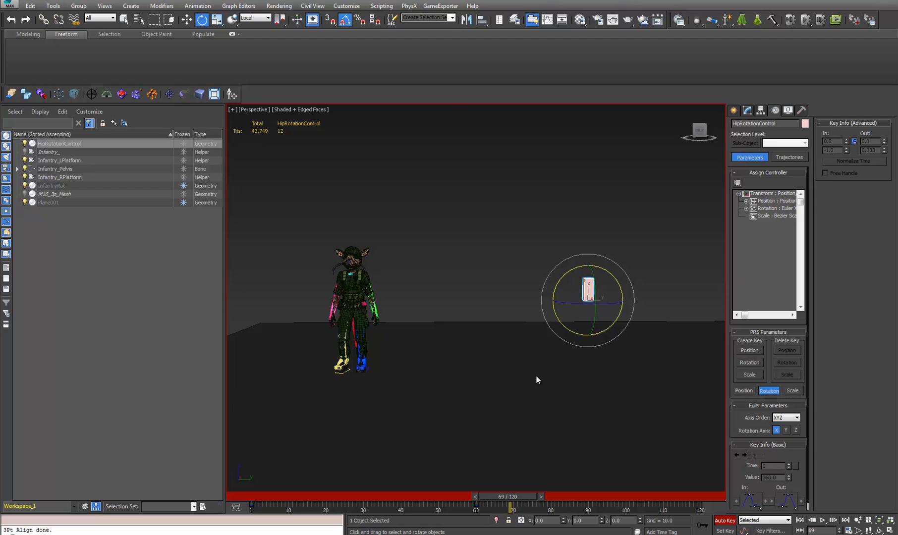
key("f")
left_click_drag(518, 497, 478, 499)
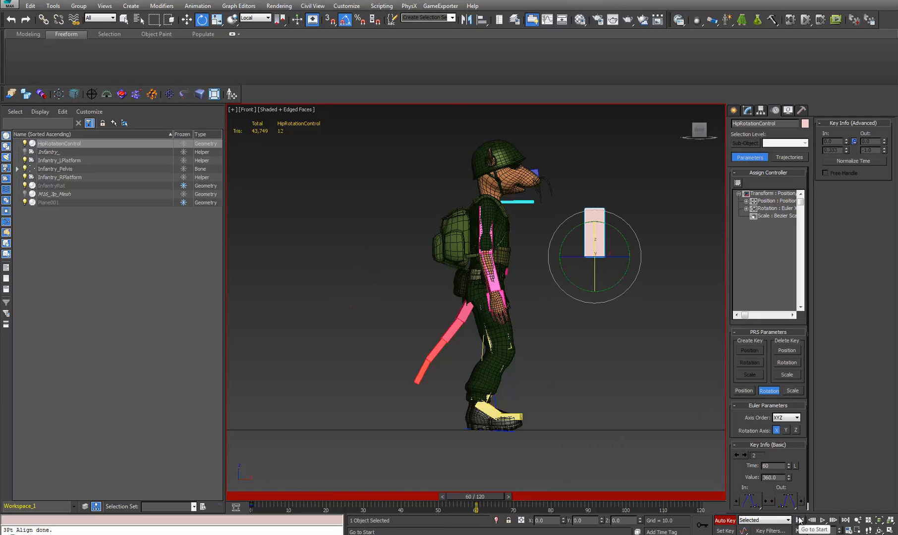
left_click(798, 520)
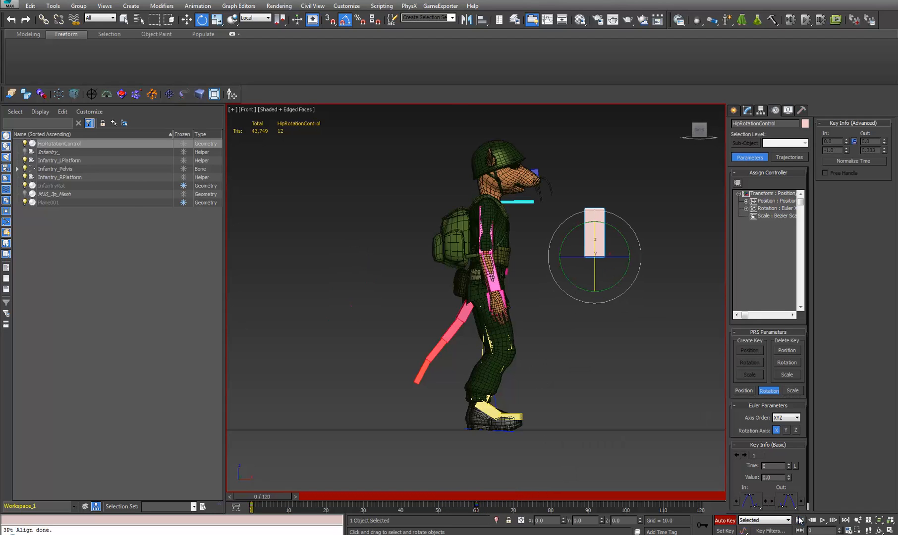
scroll(565, 361, "up", 2)
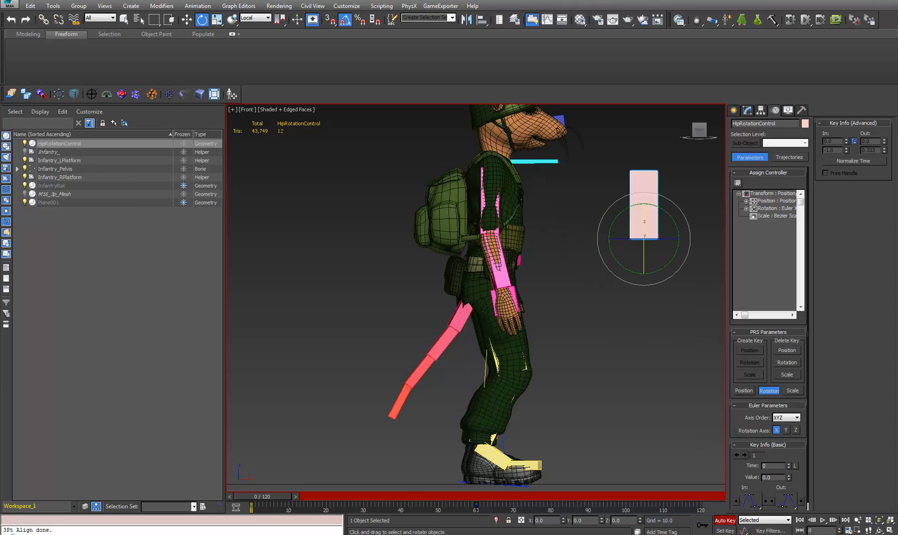
left_click(846, 520)
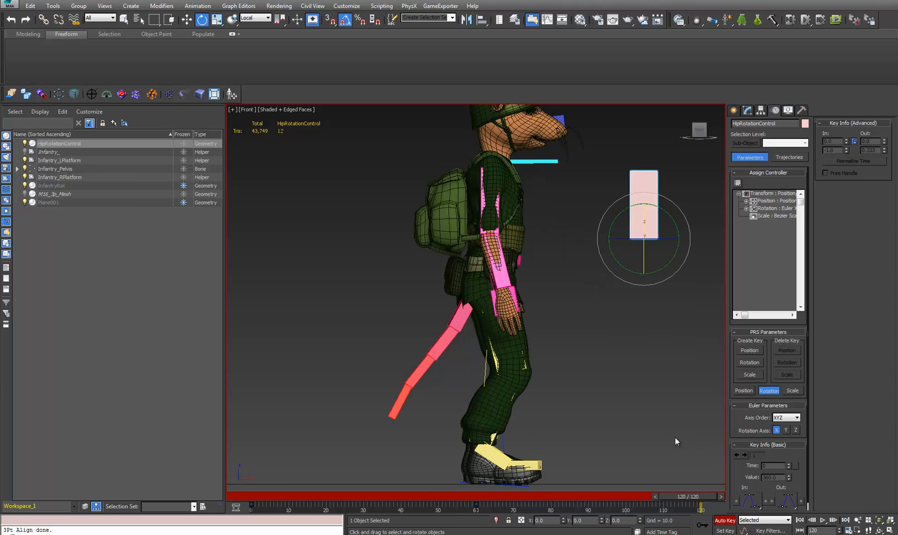
Display the Front view in wireframe and compare the pelvis area at frames 0 and 120
key("F3")
scroll(481, 320, "up", 10)
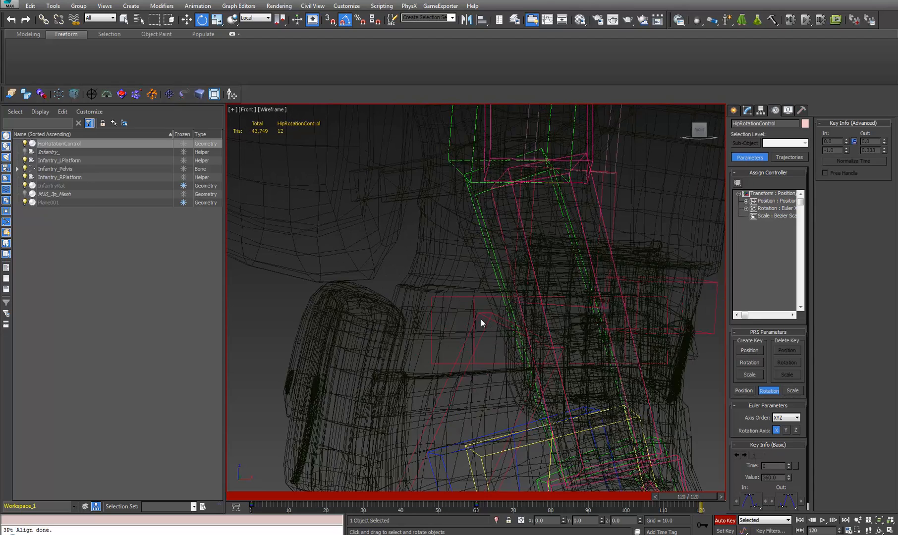
left_click(800, 520)
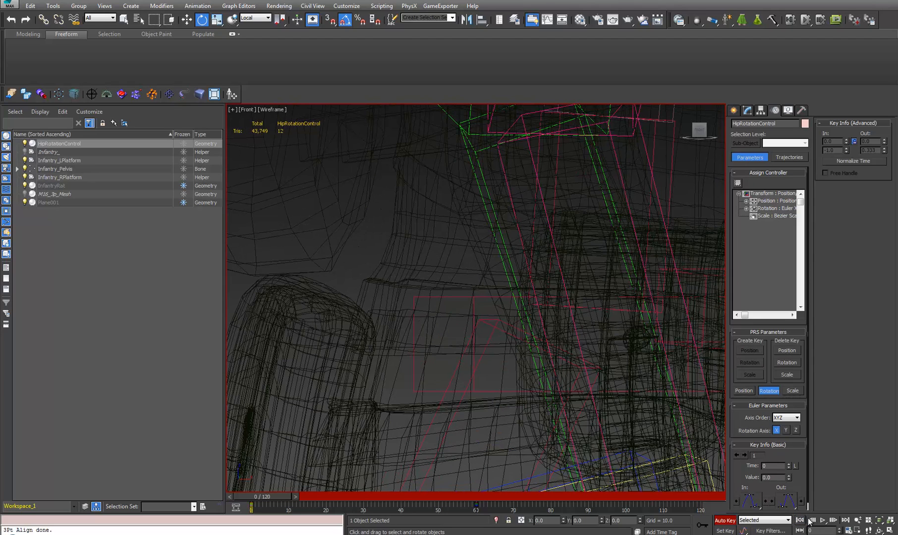
left_click(845, 520)
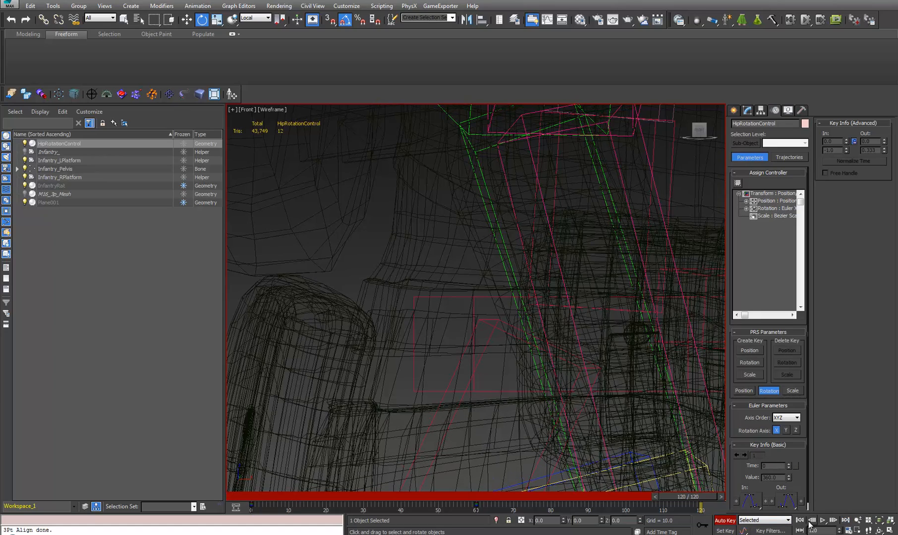
left_click(800, 520)
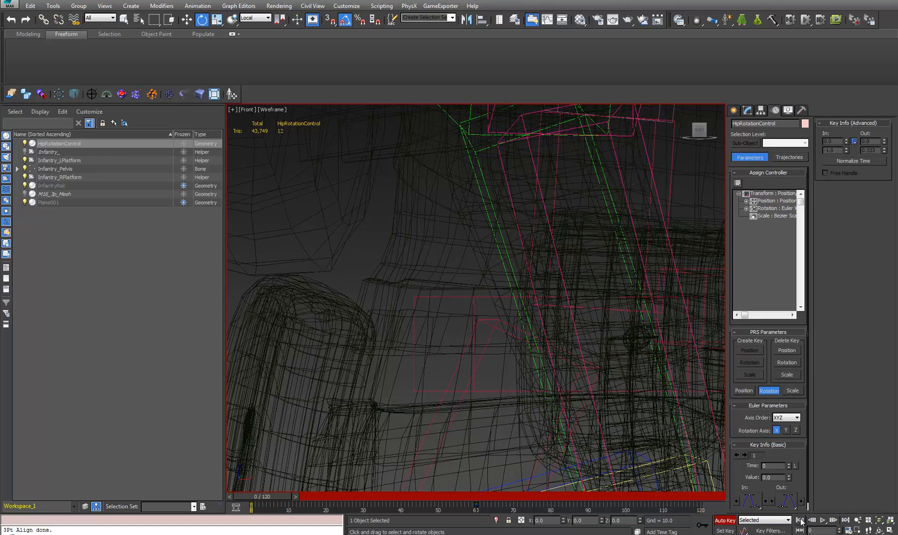
scroll(563, 388, "down", 4)
scroll(562, 388, "down", 4)
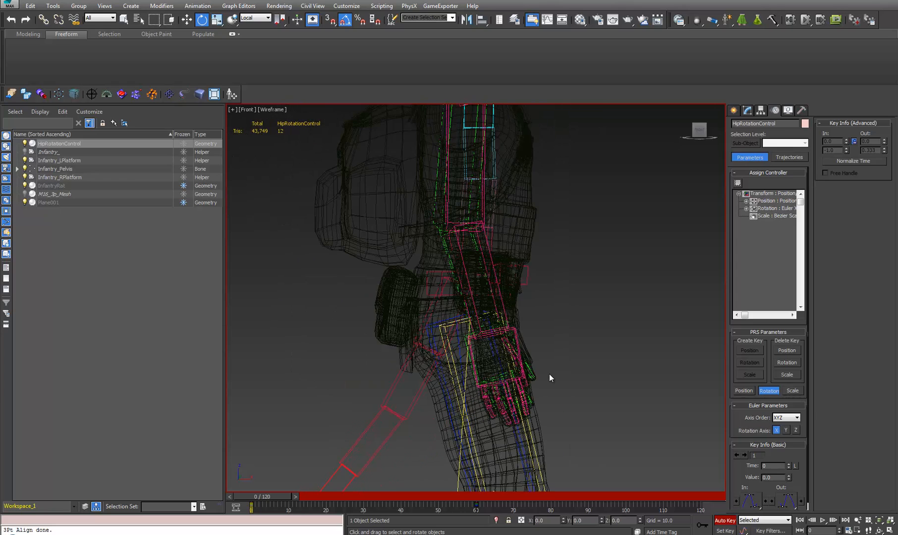
Select Infantry_Pelvis, set the reference coordinate system to View, and compare its rotation at frames 0 and 60
left_click(442, 275)
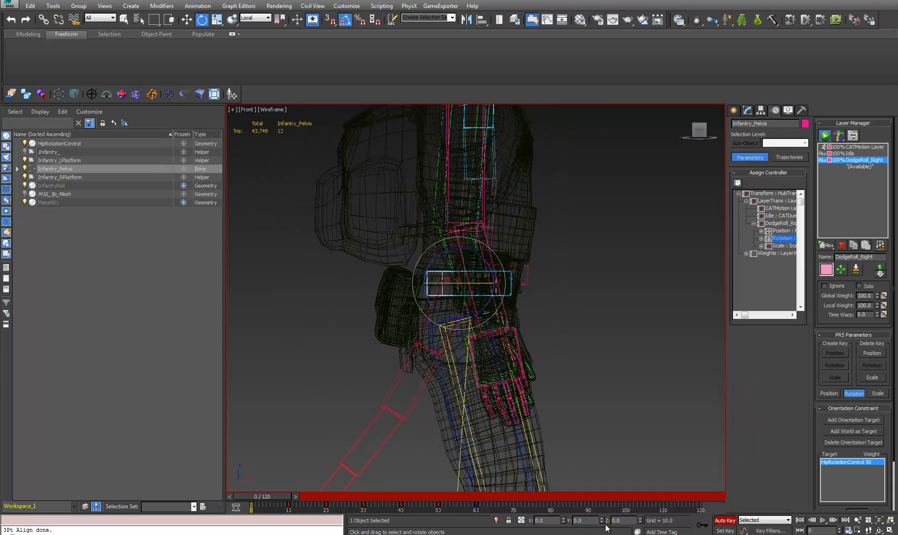
left_click(263, 18)
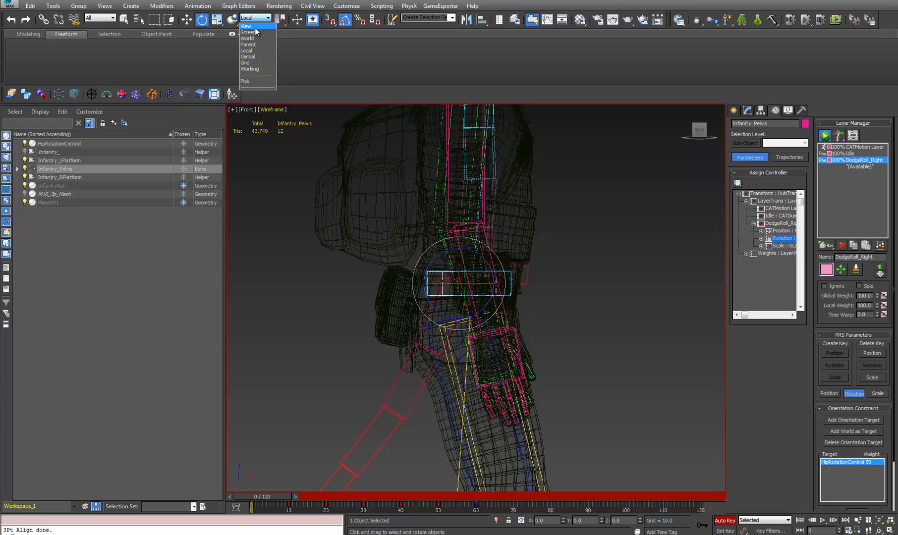
left_click(254, 28)
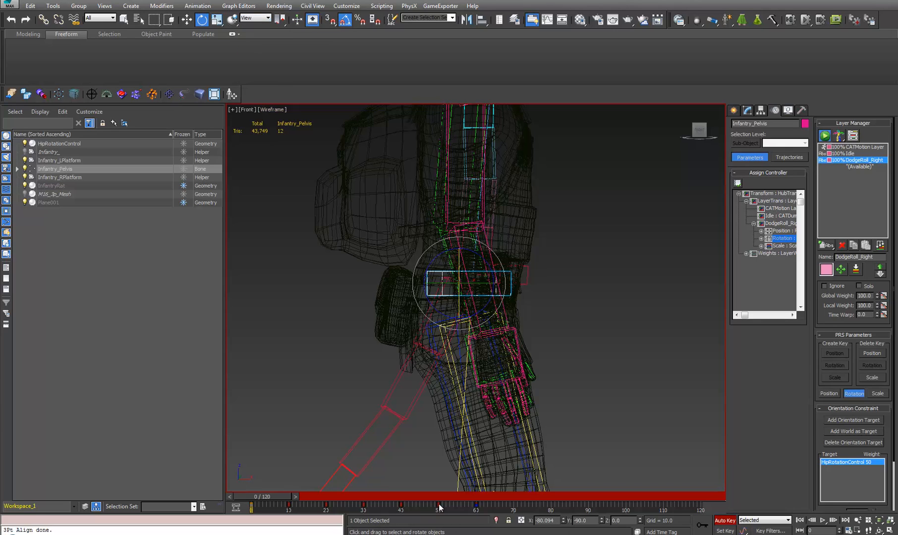
left_click(476, 502)
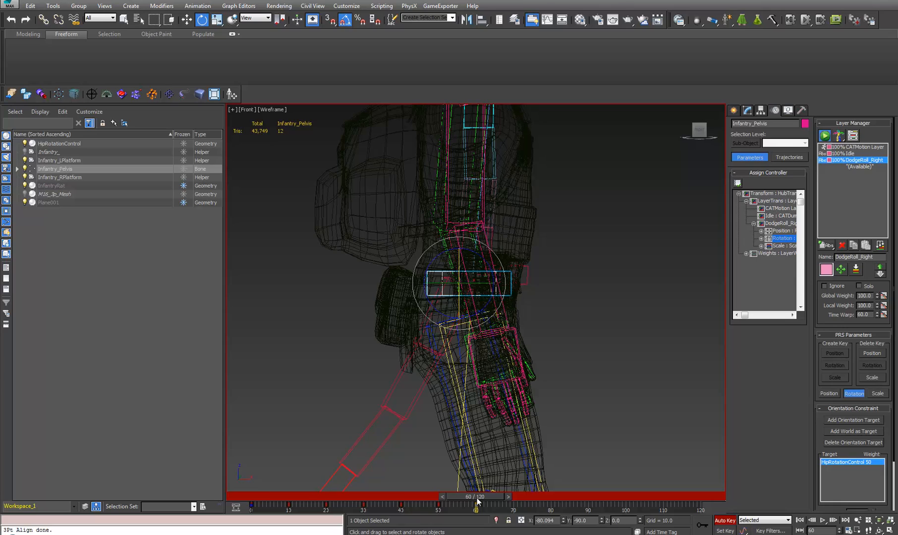
left_click(250, 497)
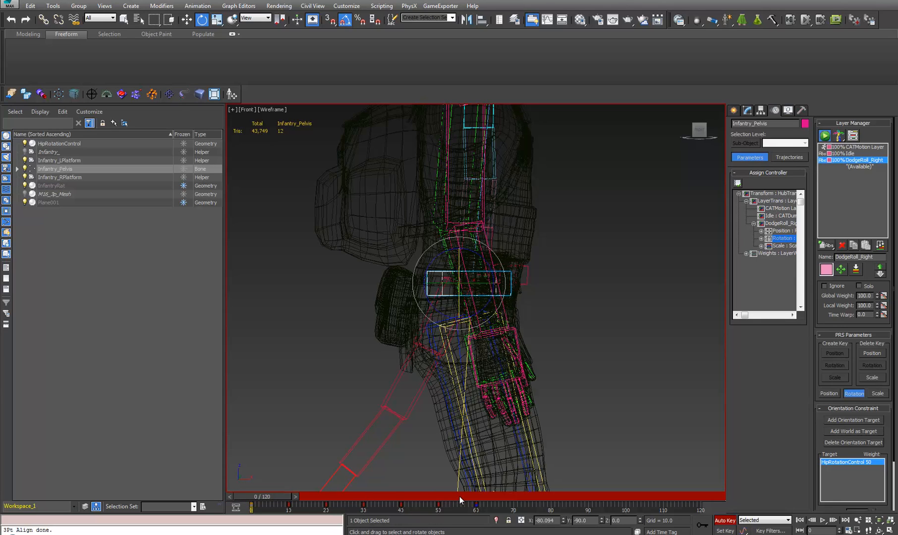
left_click(476, 500)
Compare the character's lower legs and feet between frames 0 and 60, examining the foot platforms at ground level
middle_click_drag(571, 438, 600, 203)
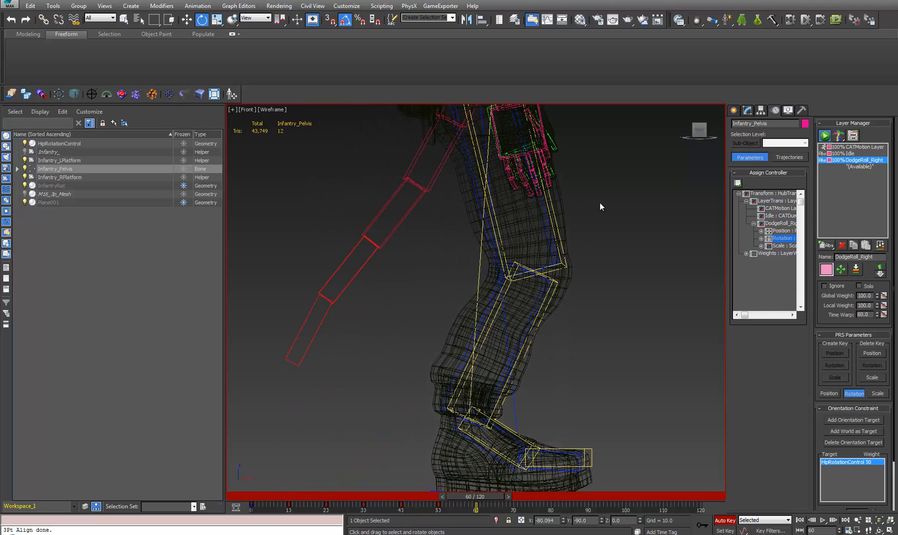
middle_click_drag(525, 404, 525, 324)
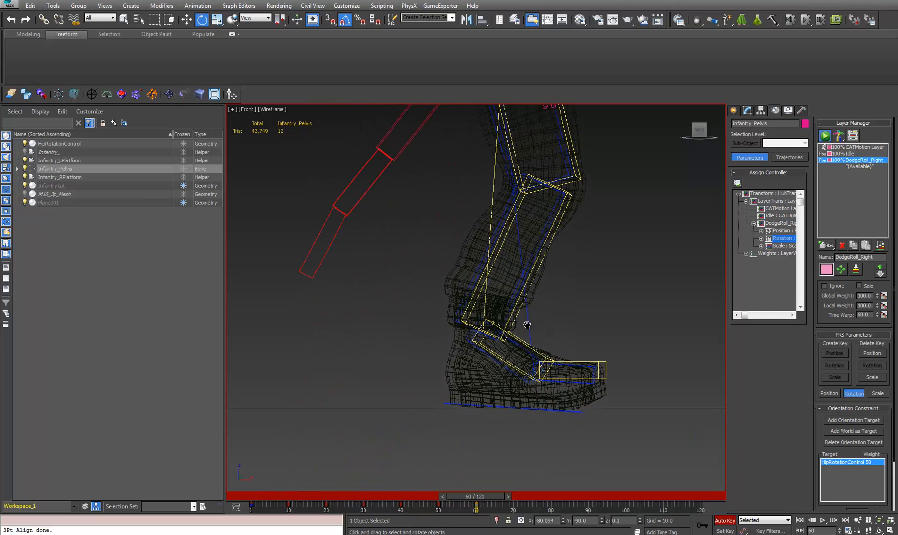
left_click(252, 498)
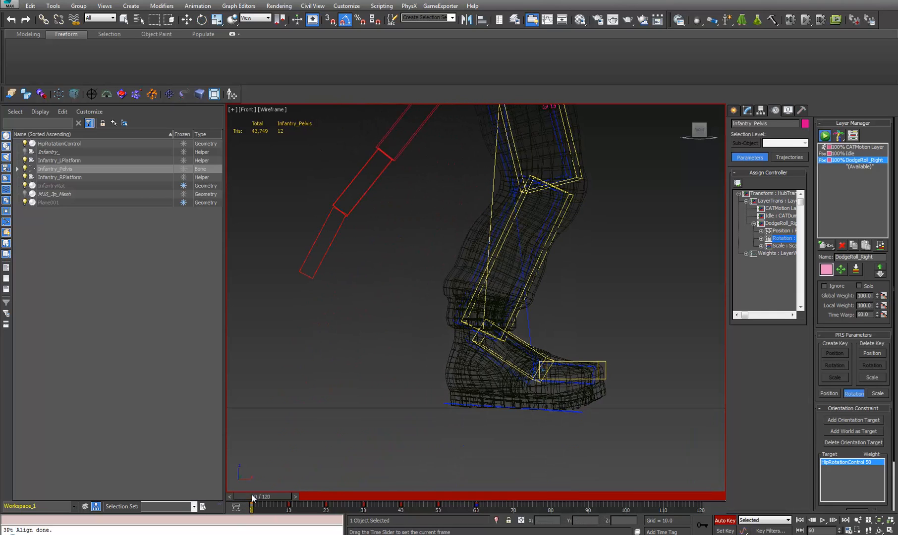
left_click(476, 499)
scroll(454, 427, "up", 5)
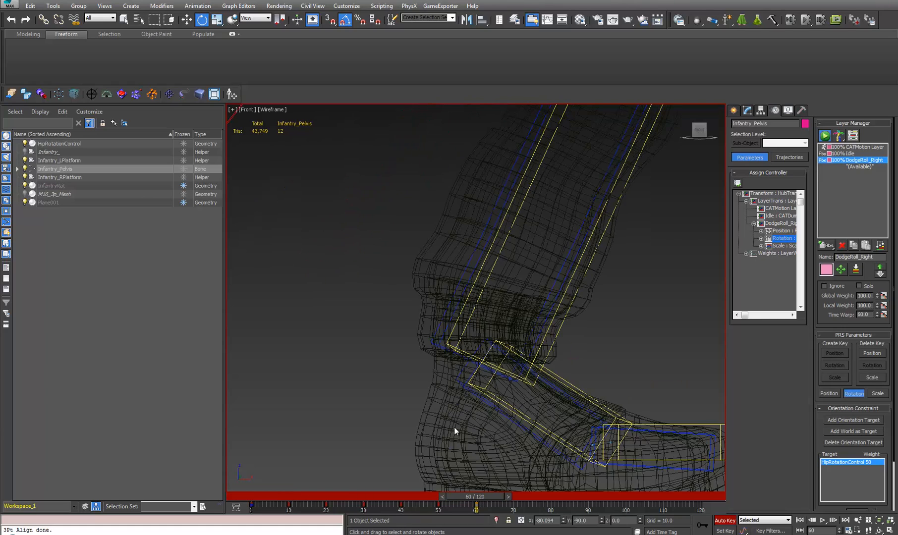
middle_click_drag(454, 428, 499, 109)
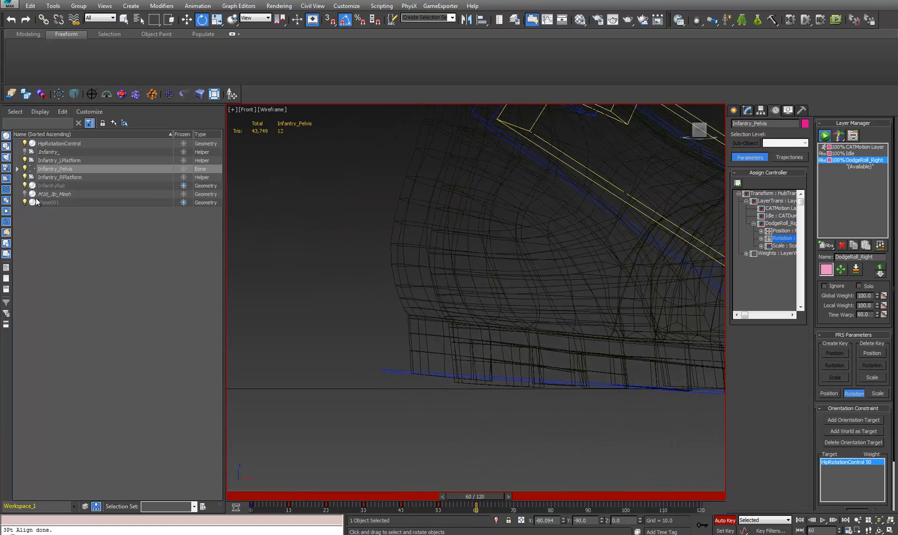
Hide the InfantryRat mesh and compare the bare leg bones at frames 60 and 0
left_click(24, 186)
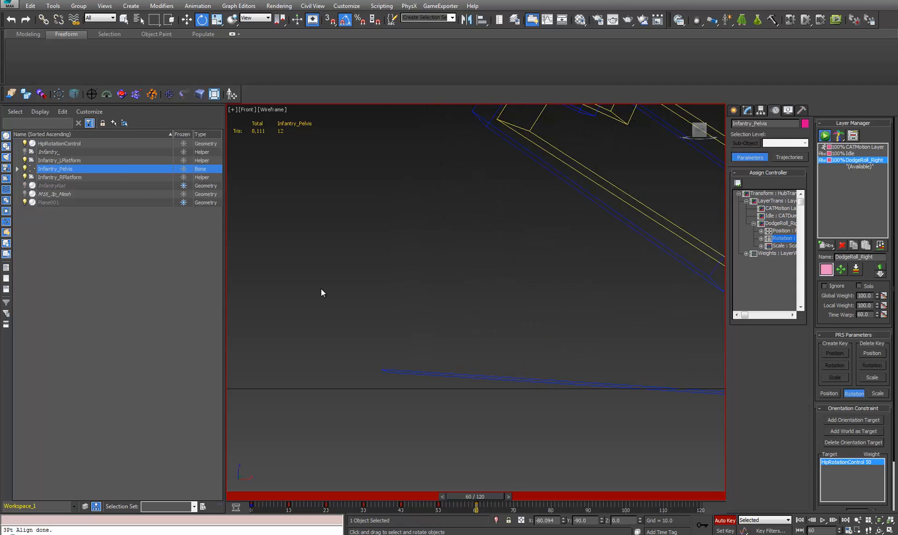
scroll(491, 355, "up", 2)
scroll(492, 350, "down", 4)
left_click(529, 361)
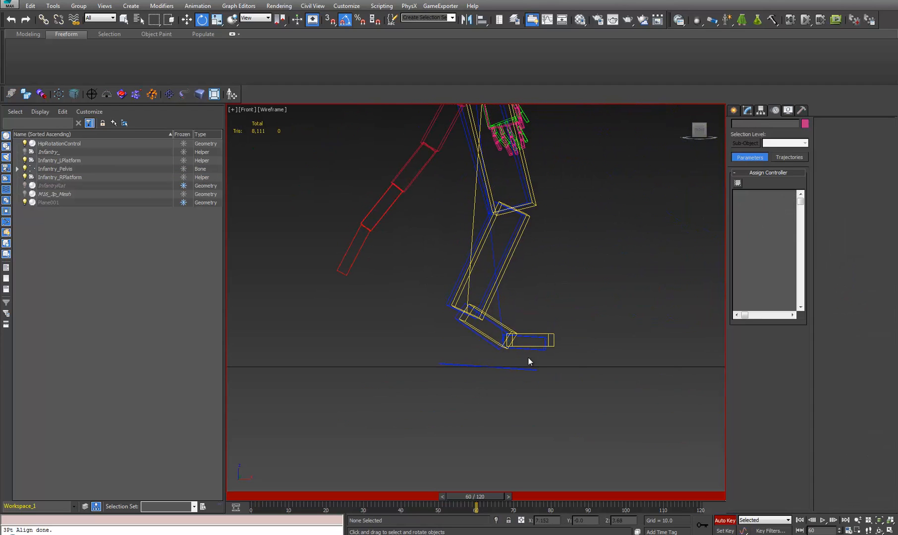
scroll(459, 390, "up", 1)
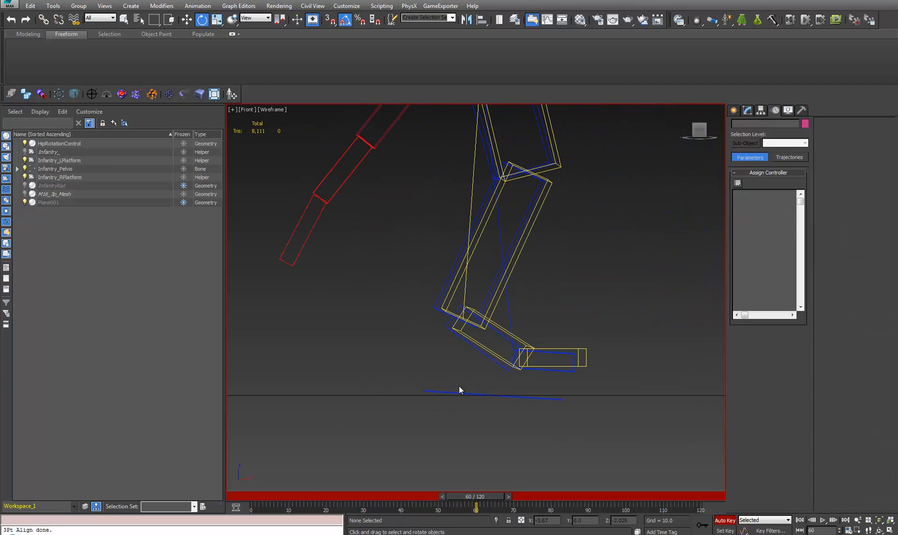
left_click(253, 495)
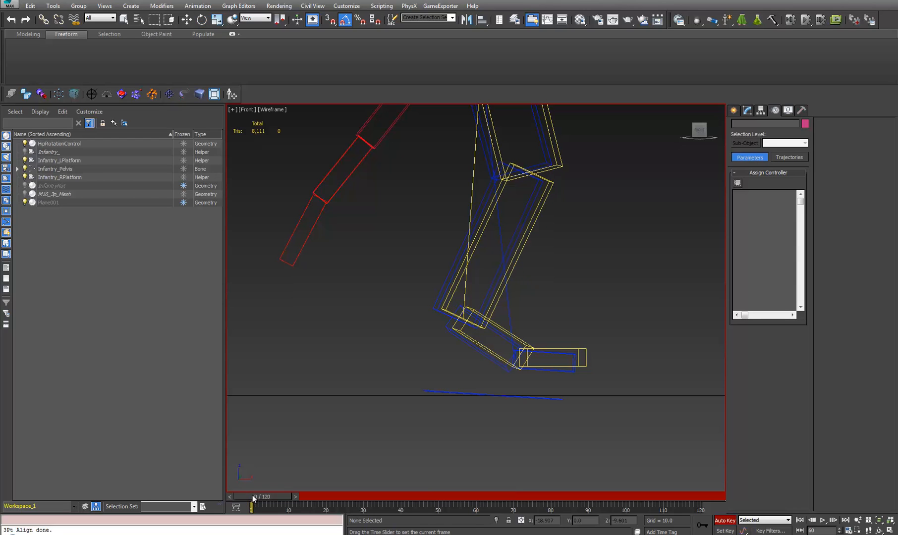
Select the left calf and the right thigh bones in turn and compare the leg pose at frames 61 and 0
left_click(444, 314)
key("z")
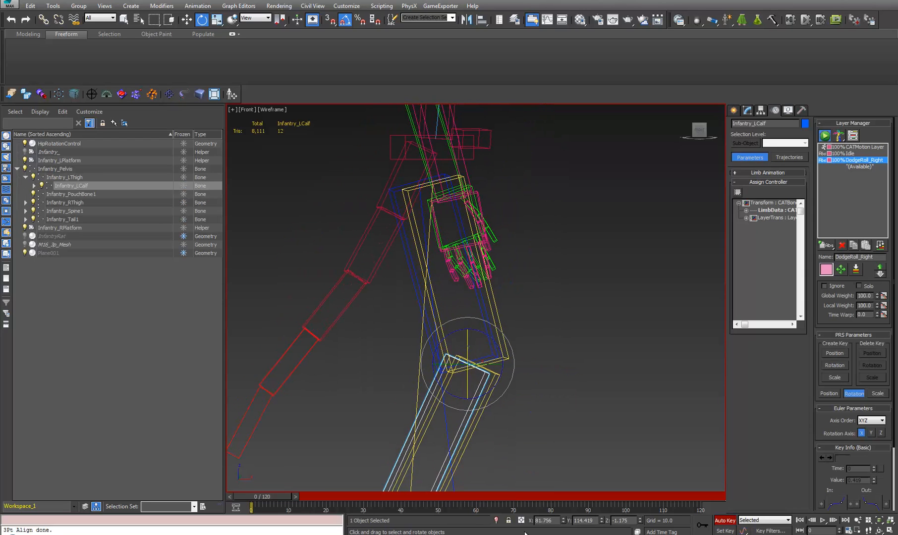
left_click(479, 495)
left_click(419, 237)
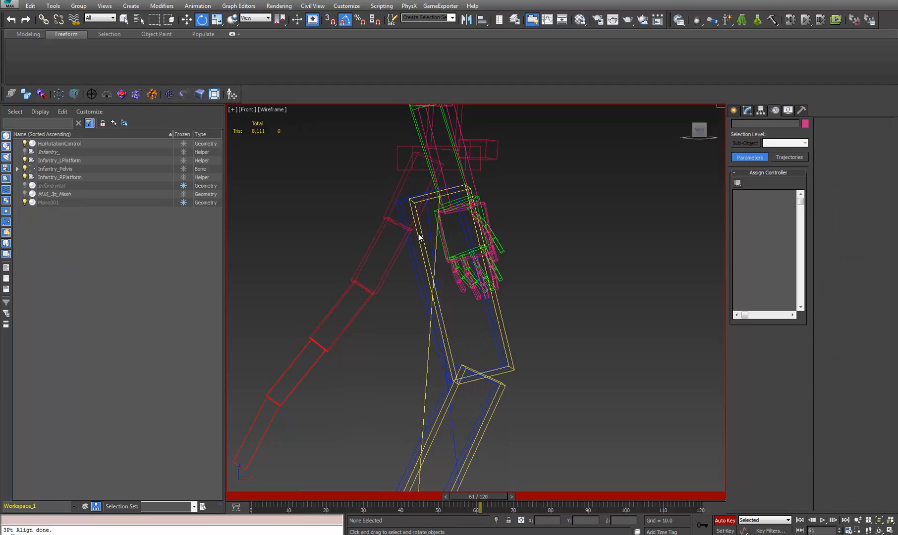
left_click(419, 236)
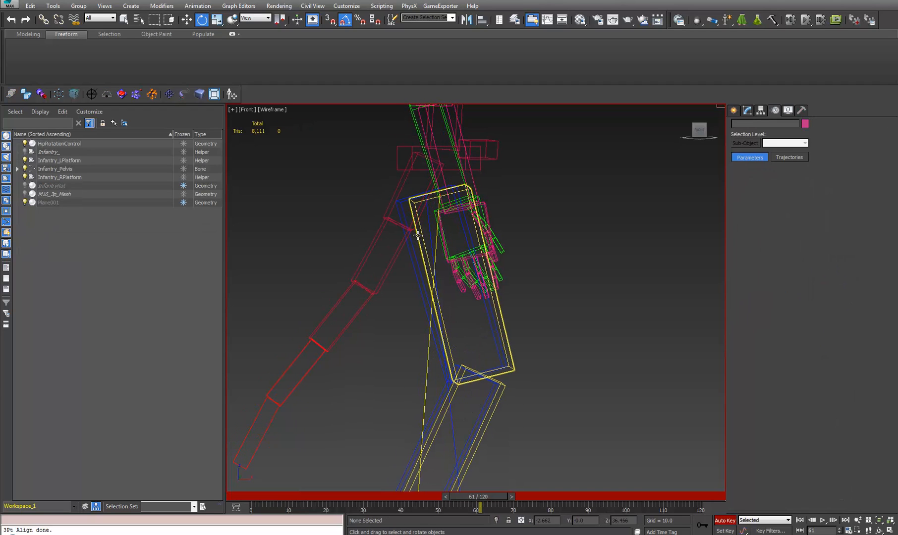
left_click(254, 499)
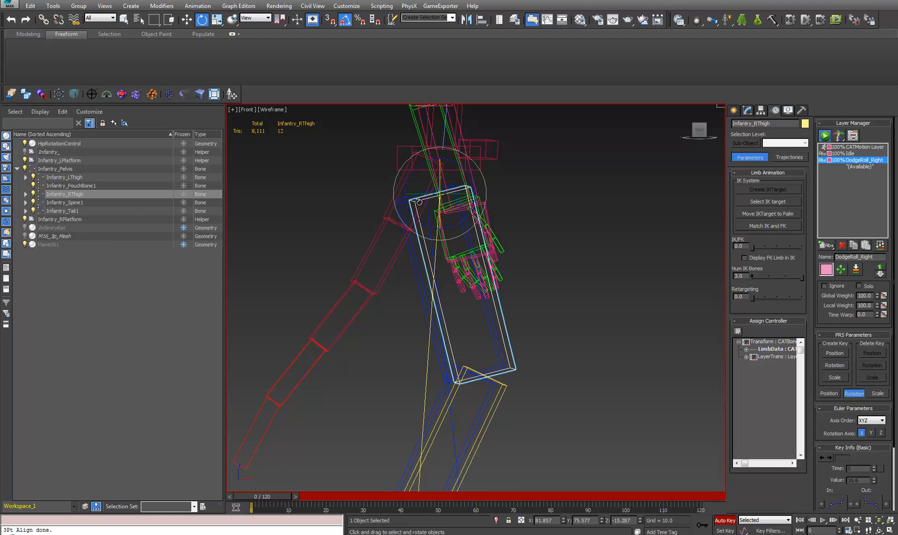
Clear the selection and compare the thigh and upper calf bones between frame 0 and frames 71 to 74
left_click(543, 176)
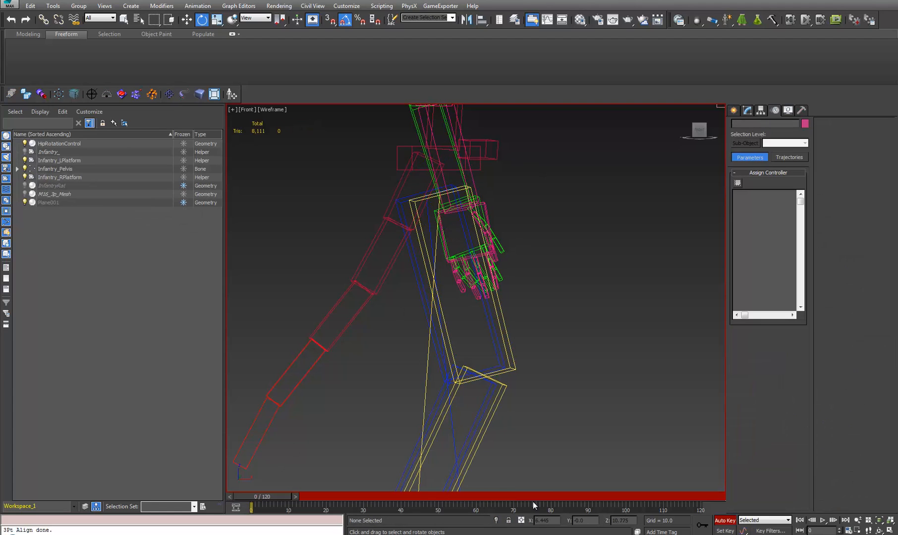
left_click(516, 494)
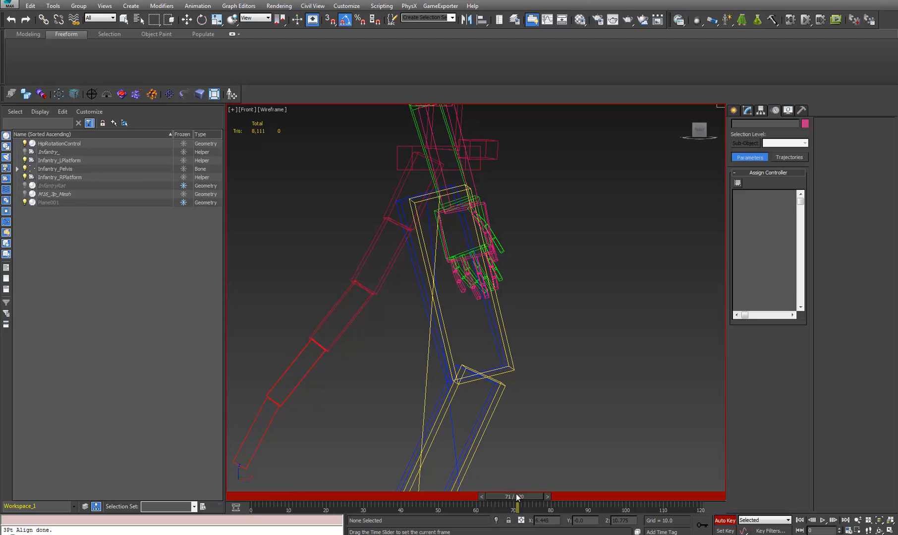
left_click(257, 495)
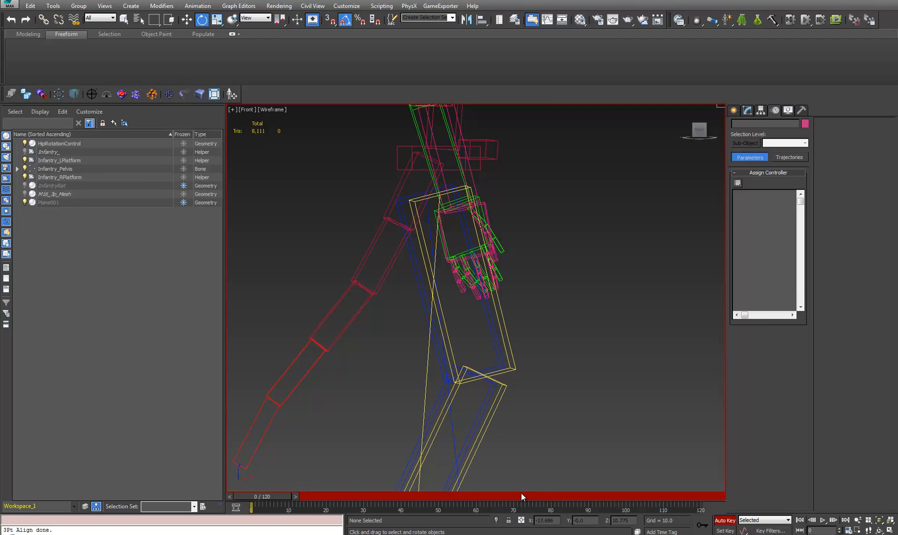
left_click(522, 495)
left_click(256, 497)
left_click(529, 496)
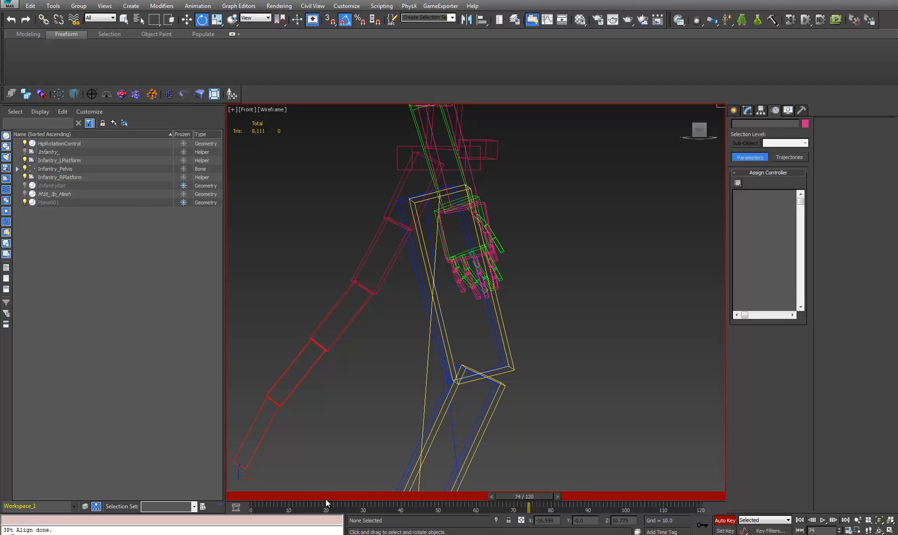
left_click(272, 497)
left_click(265, 498)
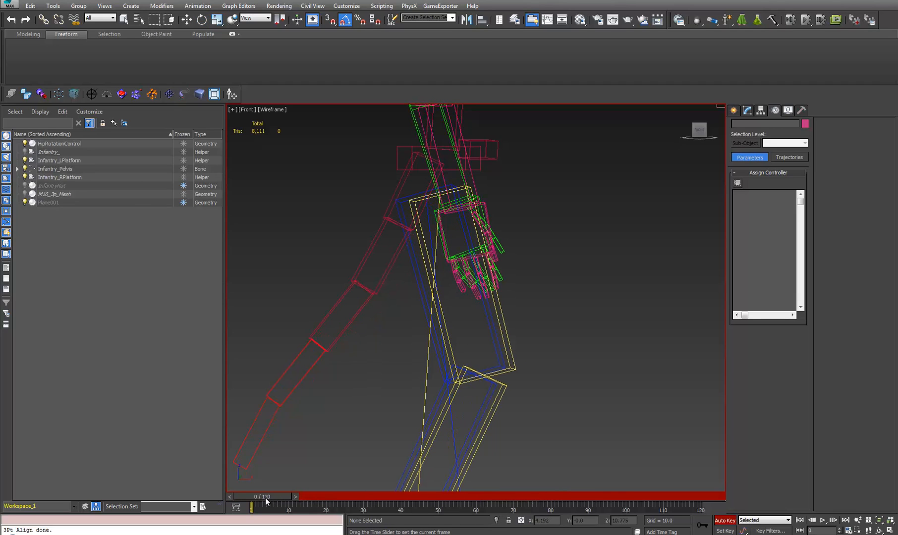
left_click(529, 496)
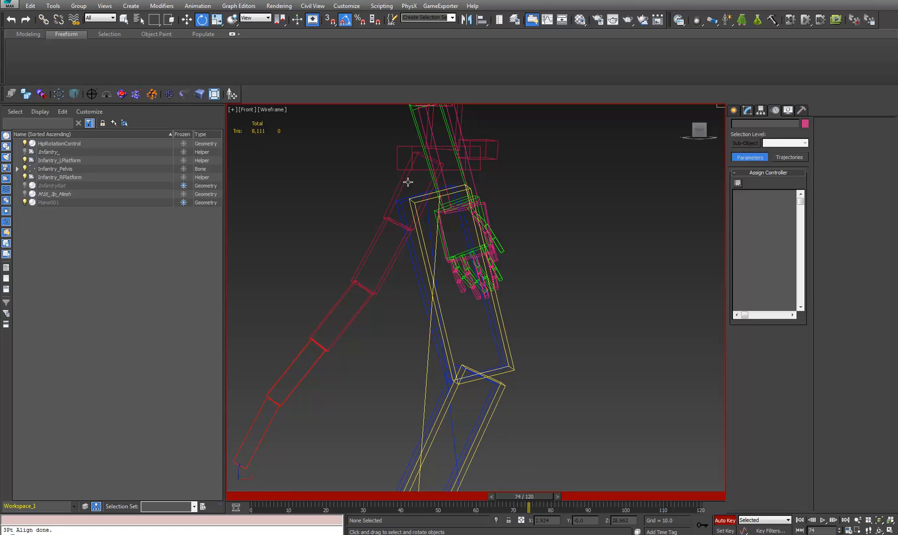
left_click(252, 497)
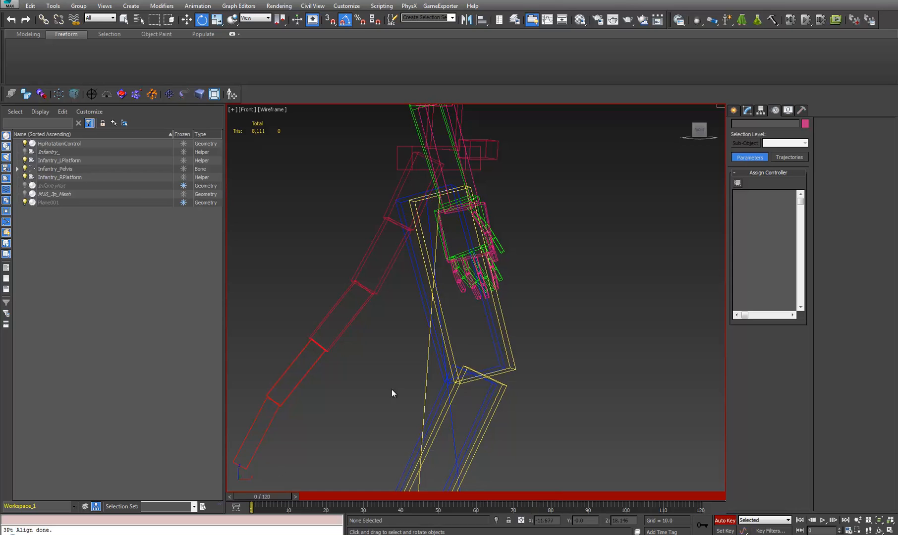
Compare the foot and toe bones up close between frames 0 and 60
middle_click_drag(392, 390, 437, 317)
scroll(474, 441, "up", 10)
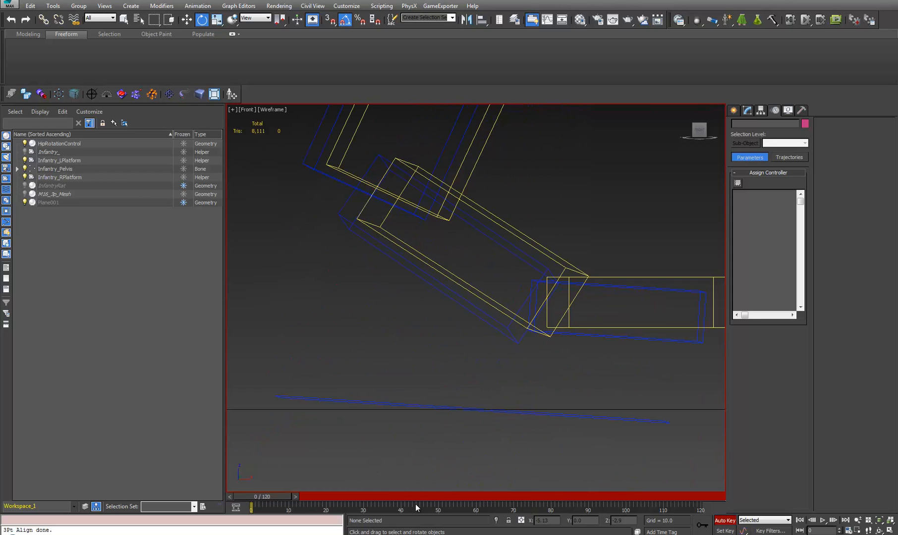
left_click(479, 498)
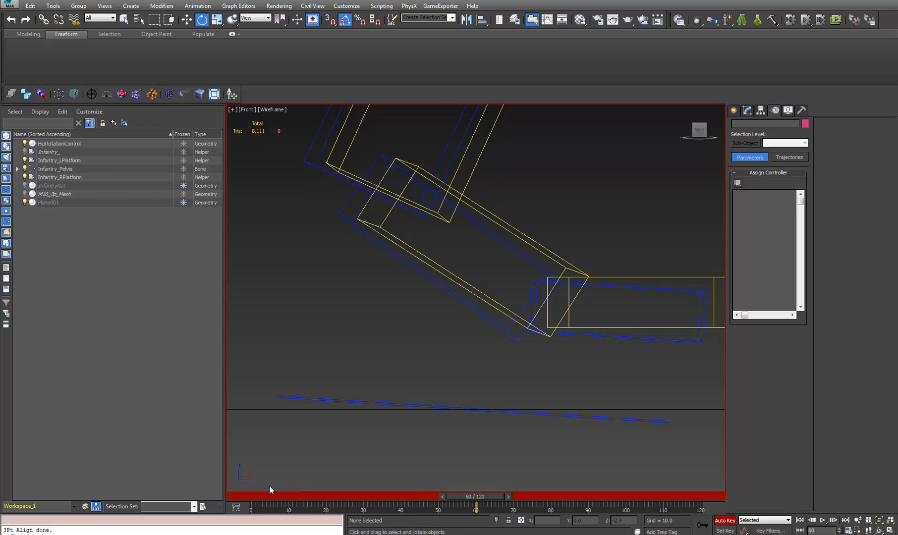
left_click(252, 497)
key("e")
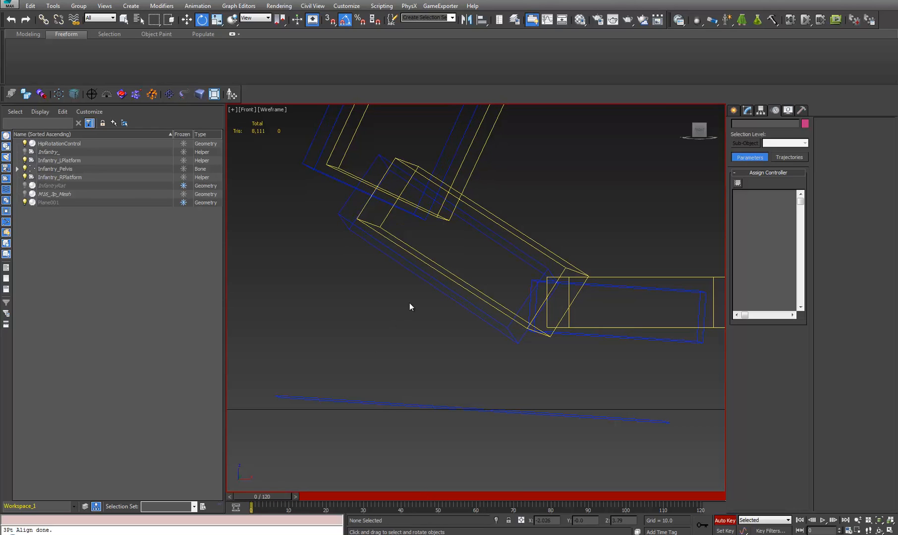
Select the left and right foot bones in turn and examine both legs at frame 0
left_click(440, 288)
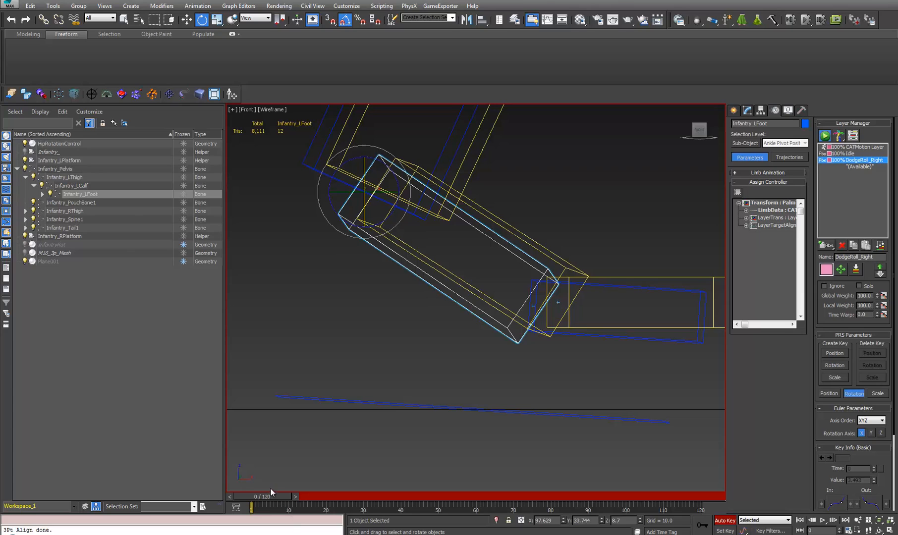
left_click(464, 288)
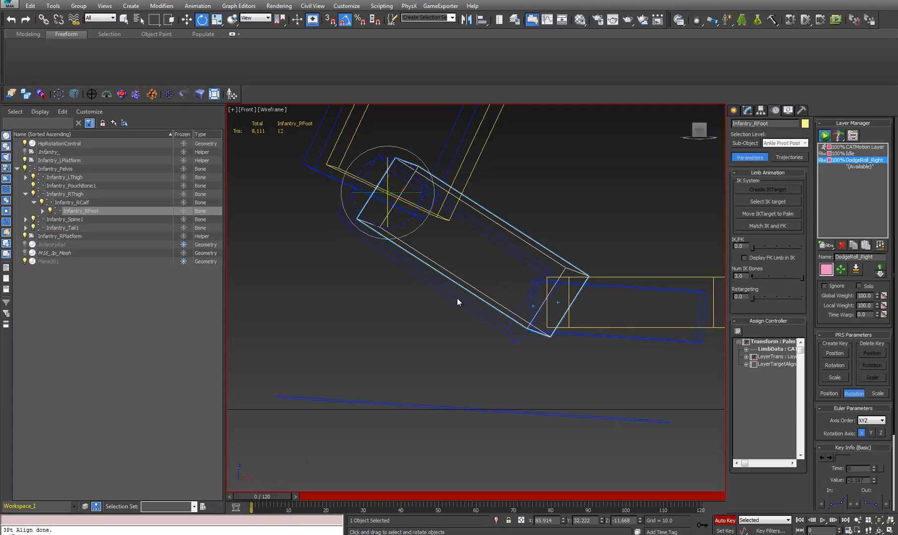
left_click(460, 303)
middle_click_drag(432, 321, 397, 401)
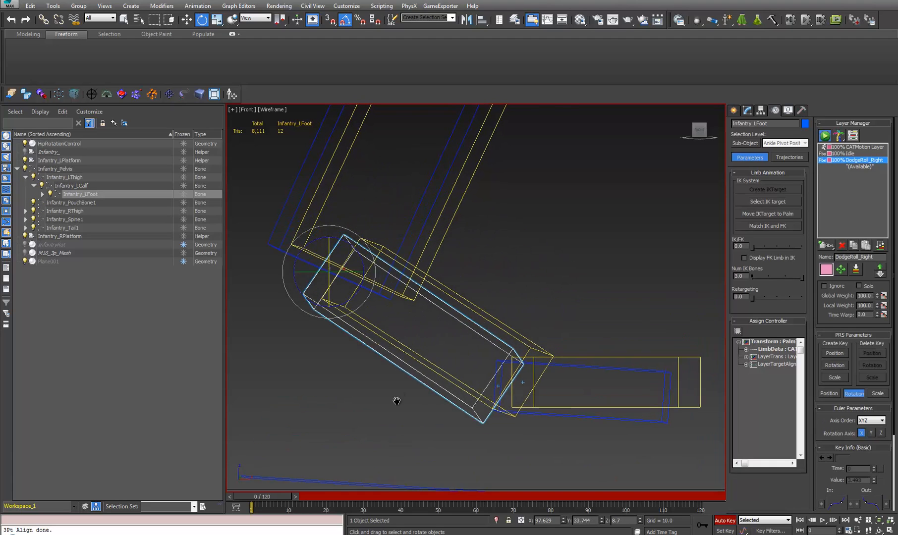
scroll(399, 384, "down", 5)
middle_click_drag(451, 222, 419, 475)
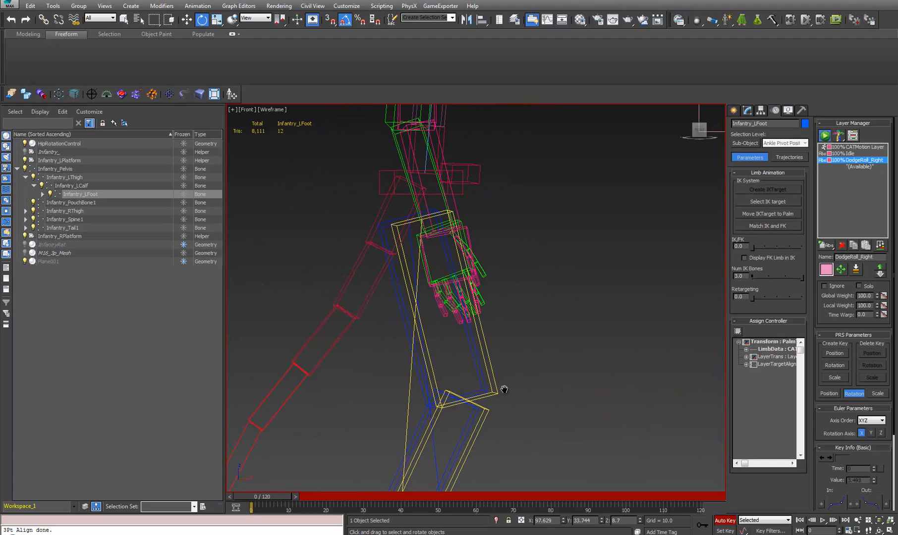
middle_click_drag(501, 386, 528, 238)
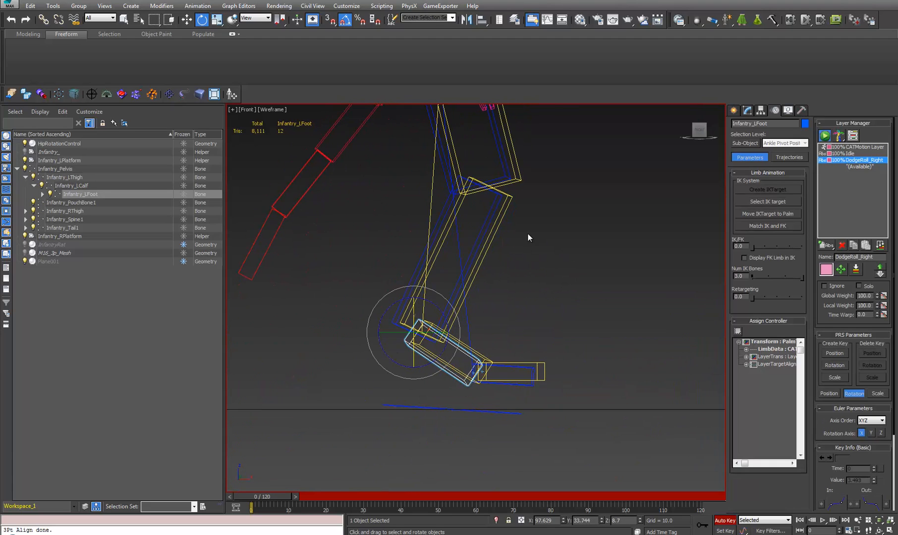
Go to frame 60 and select the right and left thigh bones in turn to examine how the legs line up
left_click(477, 499)
left_click(490, 213)
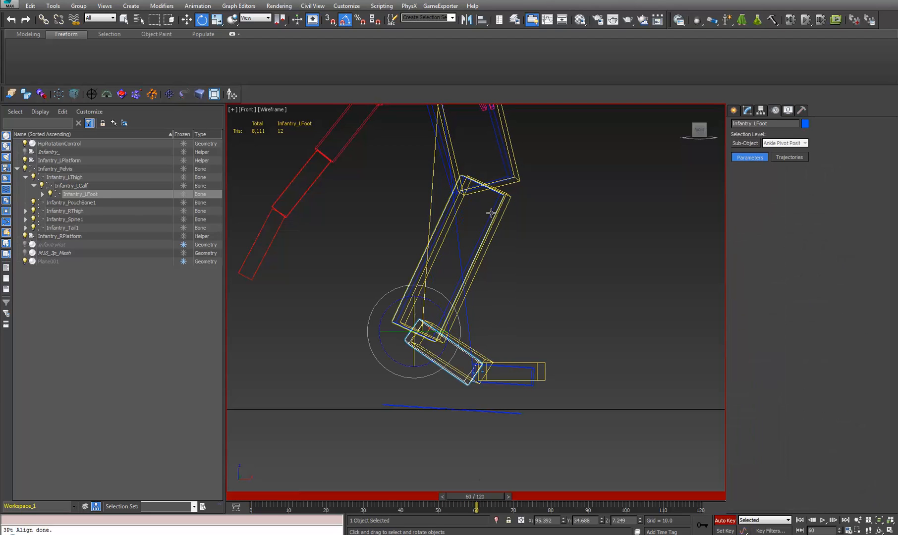
left_click(592, 310)
left_click(486, 250)
middle_click_drag(524, 258, 506, 428)
left_click(526, 260)
left_click(496, 270)
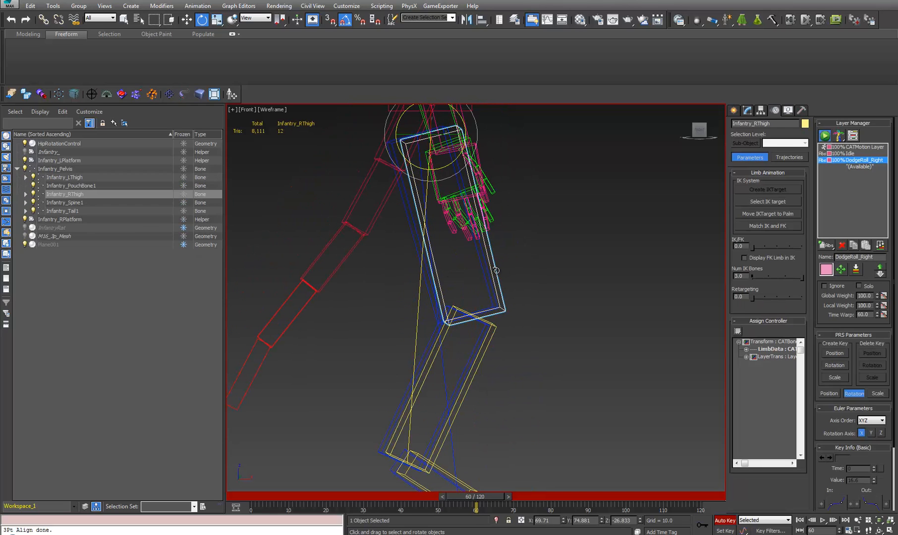
left_click(544, 337)
left_click(494, 282)
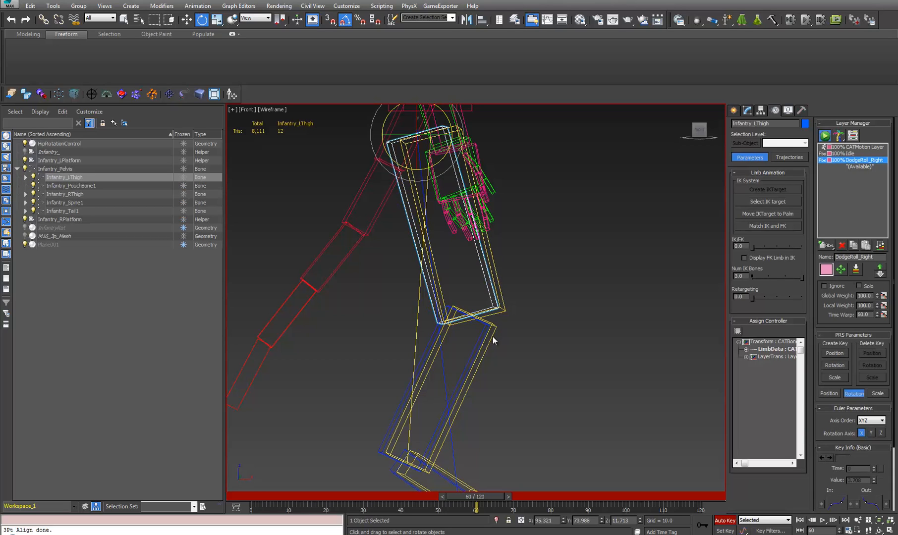
Switch the viewport to a shaded Perspective view showing the whole skeleton from a front three-quarter angle
scroll(550, 395, "down", 3)
middle_click_drag(531, 402, 523, 401, "alt")
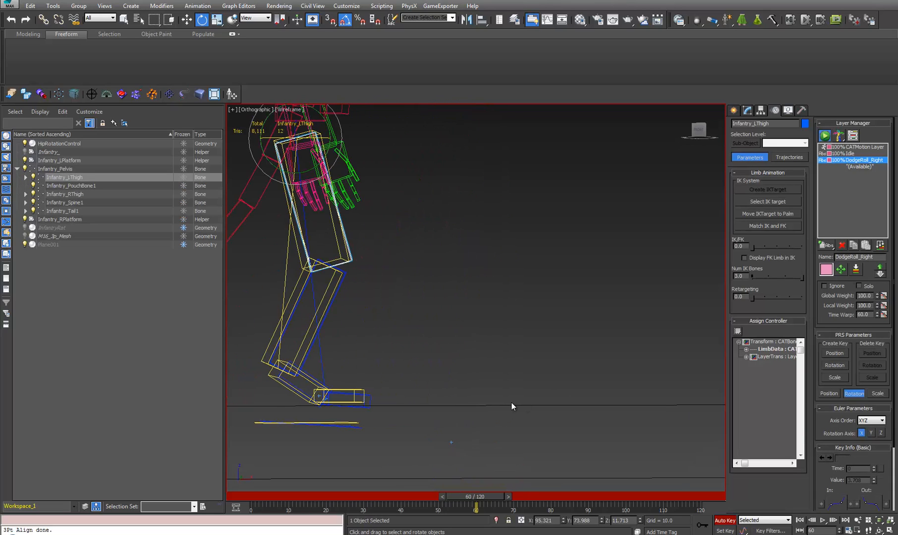
key("p")
key("z")
scroll(441, 374, "down", 5)
key("F3")
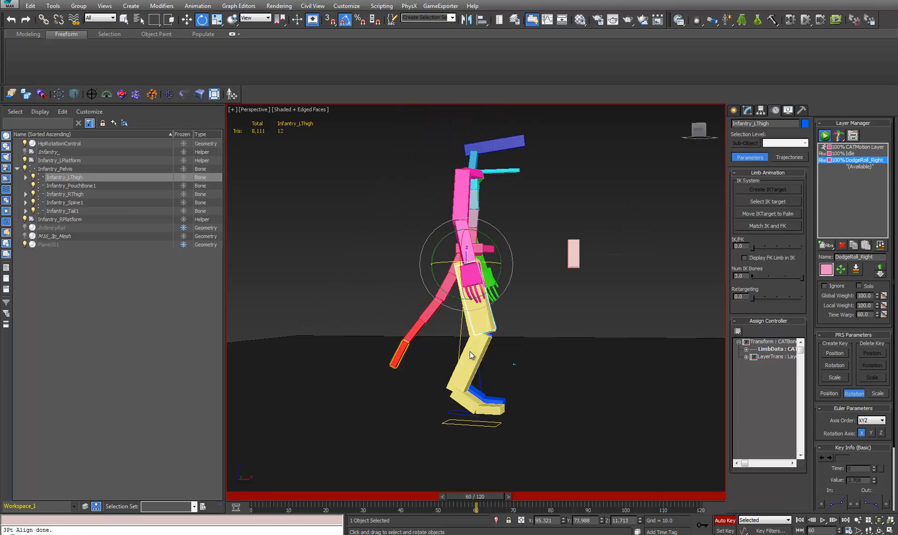
middle_click_drag(471, 356, 465, 263, "alt")
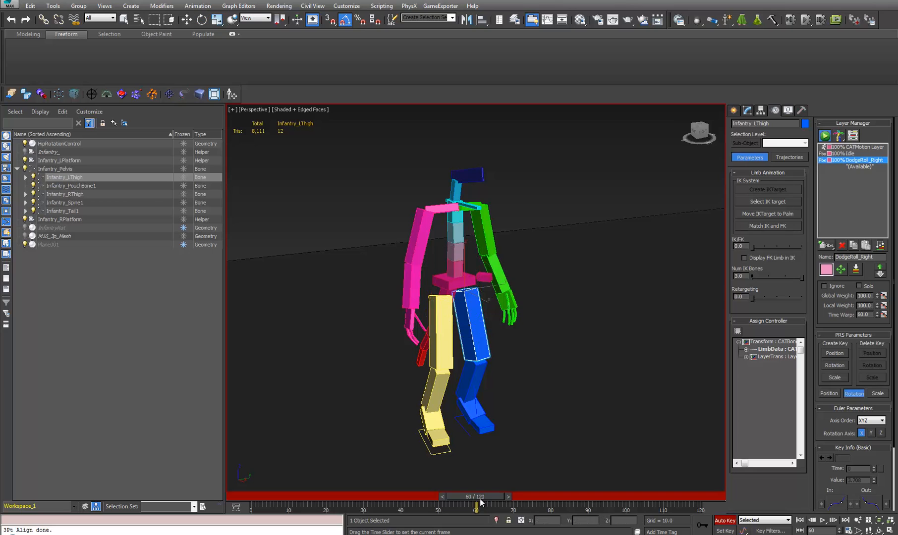
Scrub the animation between frames 60 and 0 to examine the whole skeleton's motion, ending at frame 0
left_click_drag(476, 497, 214, 478)
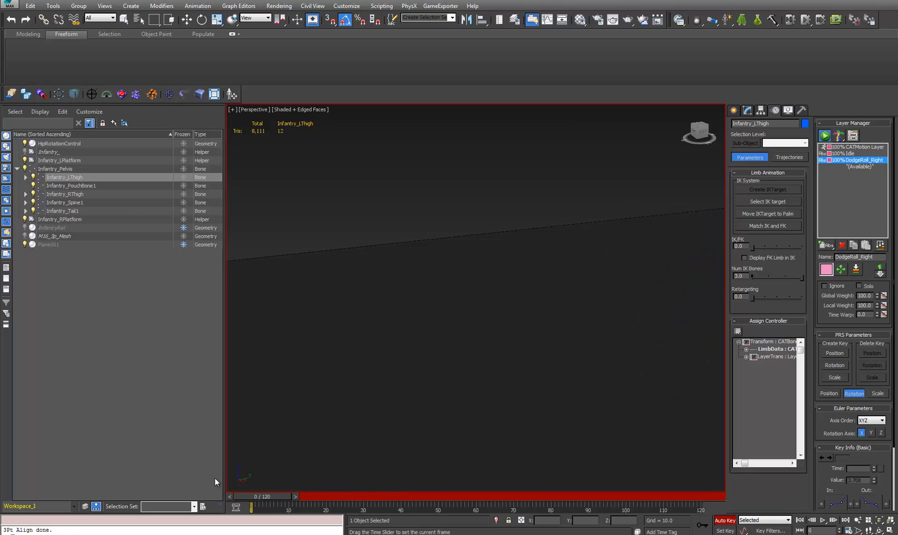
key("e")
middle_click_drag(496, 347, 179, 402)
left_click_drag(265, 497, 112, 517)
key("e")
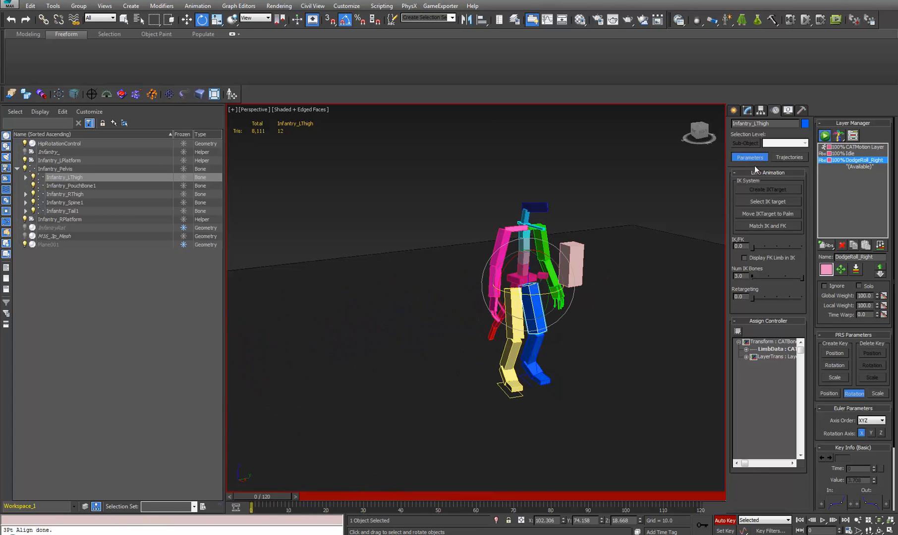
Turn off Auto Key and hide the HipRotationControl object
left_click(727, 521)
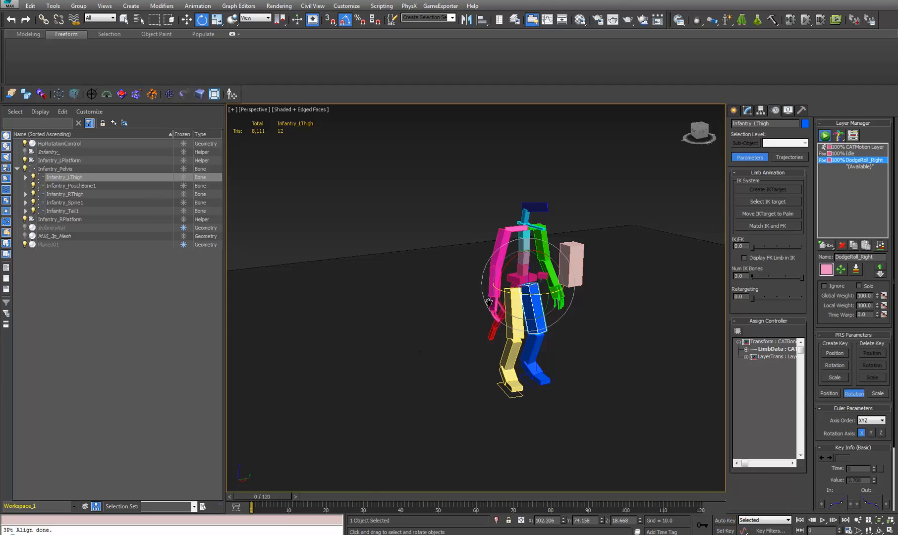
middle_click_drag(489, 302, 460, 307, "alt")
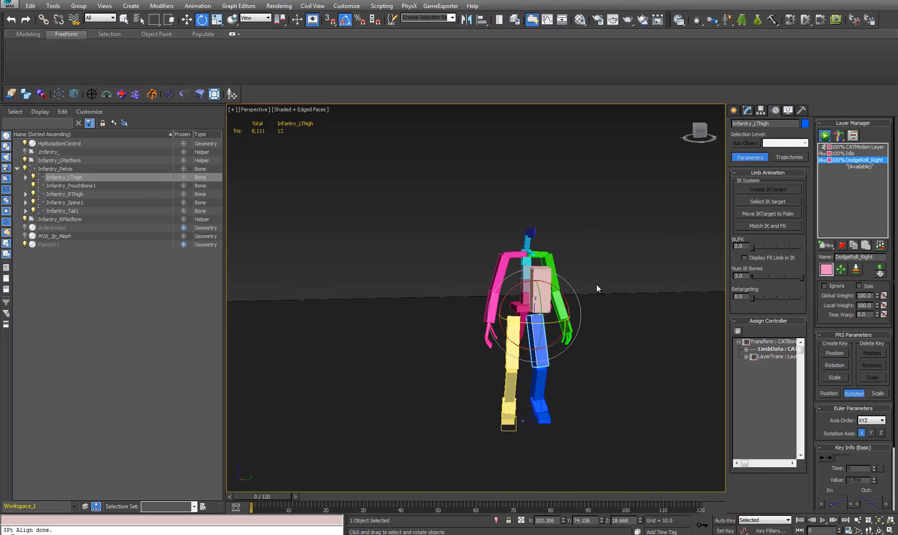
left_click(547, 275)
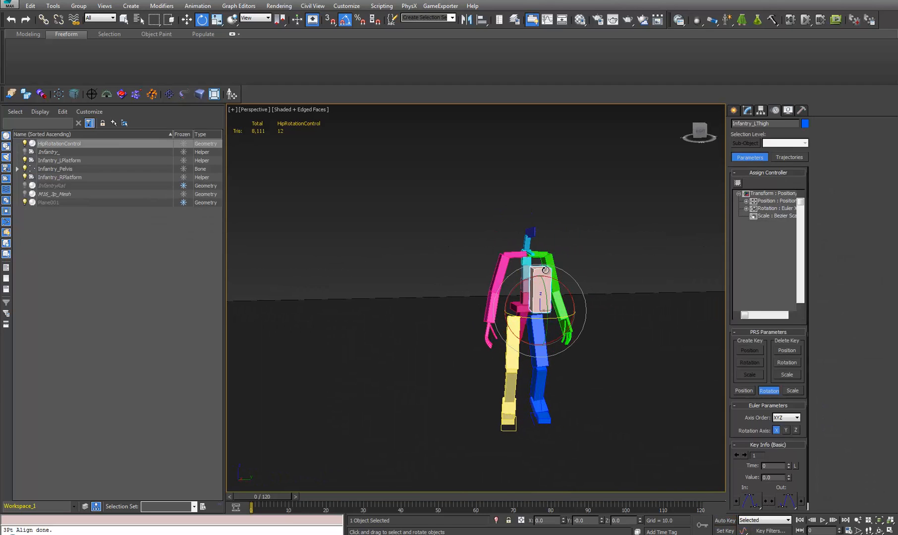
left_click(25, 143)
Frame the skeleton from the front in the Perspective view and create a physical camera from that view
scroll(495, 326, "up", 3)
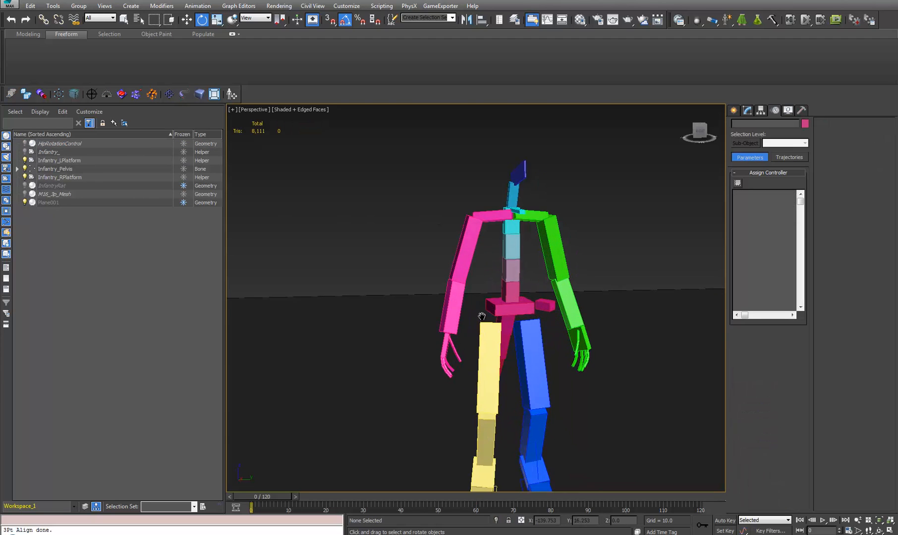
mouse_move(482, 315)
middle_mouse_down("alt")
mouse_move(457, 305)
mouse_move(446, 267)
mouse_move(480, 325)
mouse_move(453, 327)
mouse_move(466, 307)
middle_mouse_up("alt")
scroll(449, 271, "down", 2)
scroll(475, 311, "up", 2)
scroll(470, 315, "down", 2)
left_click(483, 292)
key("ctrl+c")
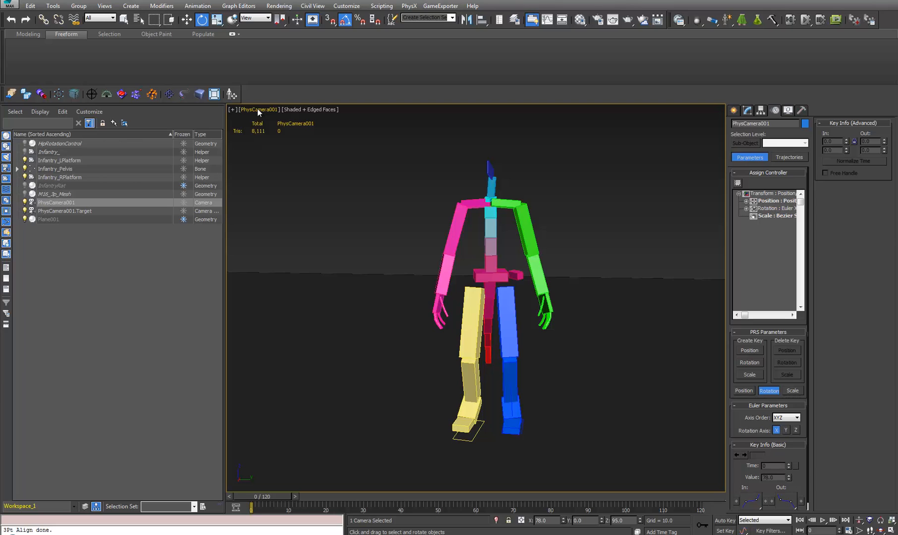
Link the new PhysCamera001 to Infantry_Pelvis as its parent and look through the camera
key("p")
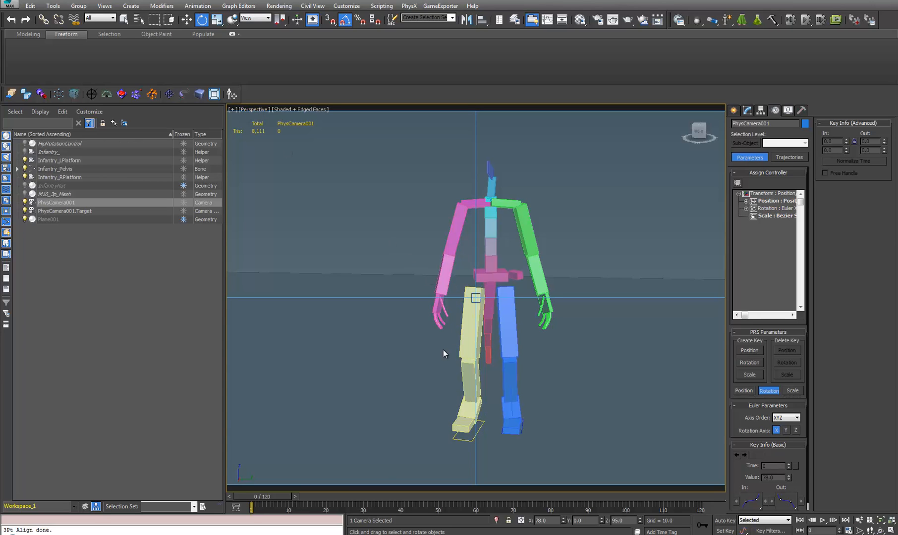
scroll(444, 349, "down", 3)
middle_click_drag(451, 347, 487, 319, "alt")
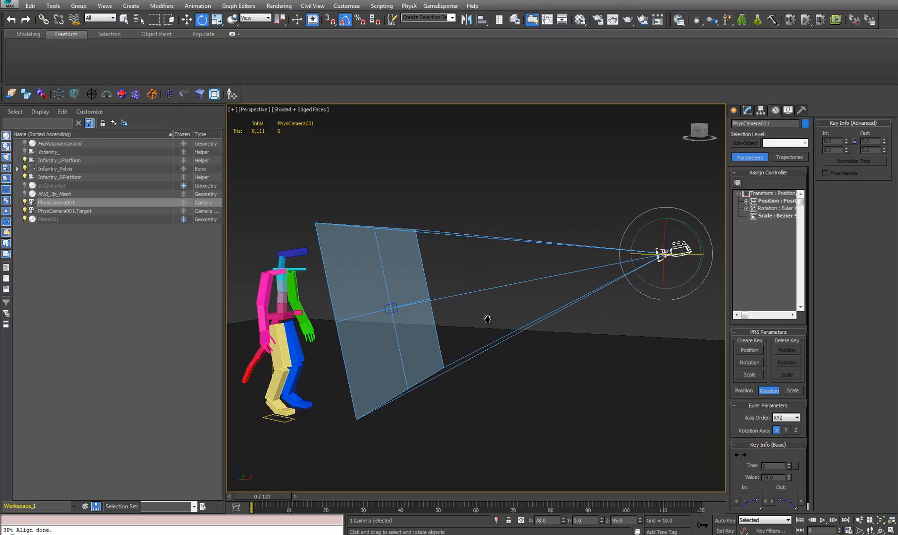
scroll(487, 319, "down", 3)
left_click(43, 19)
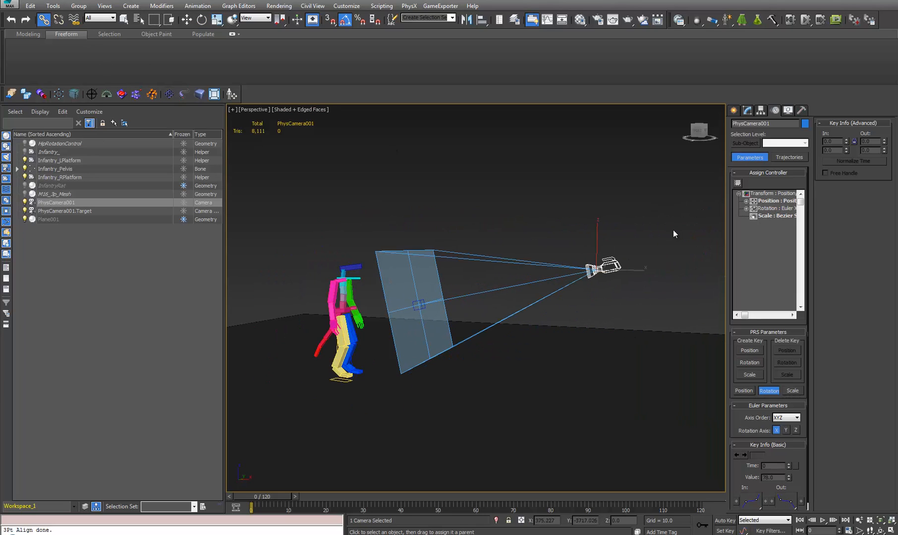
left_click_drag(344, 320, 344, 311)
key("c")
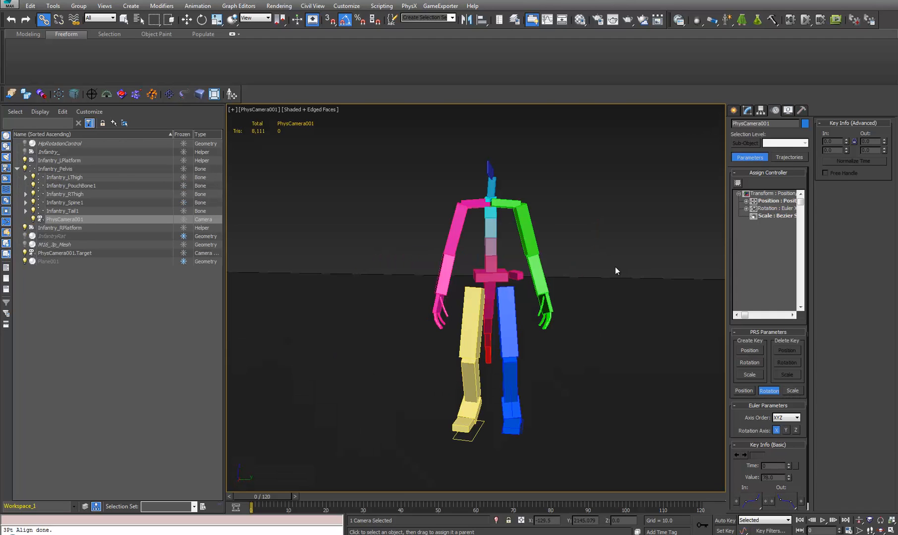
Turn off the camera's Targeted option and scrub to frame 60 to compare the pose relative to the pelvis
left_click_drag(281, 496, 263, 471)
left_click(751, 110)
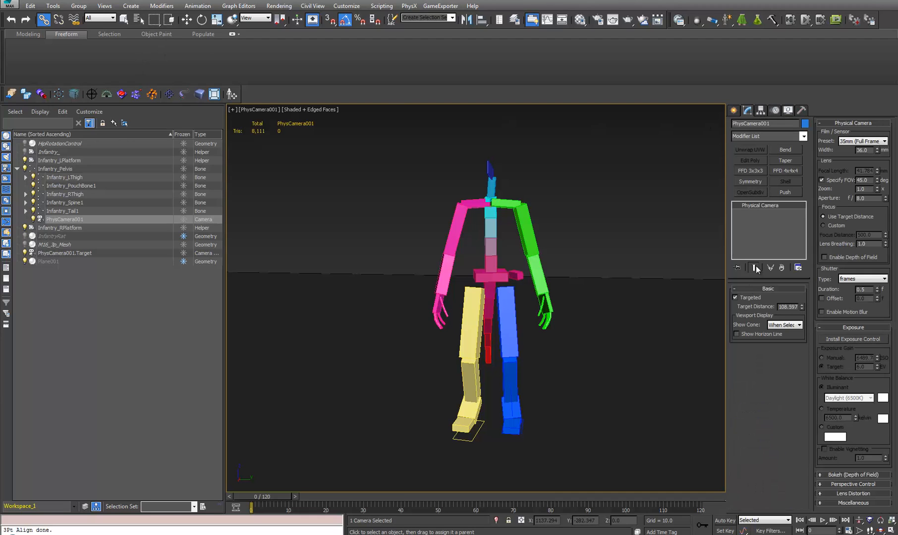
left_click(737, 298)
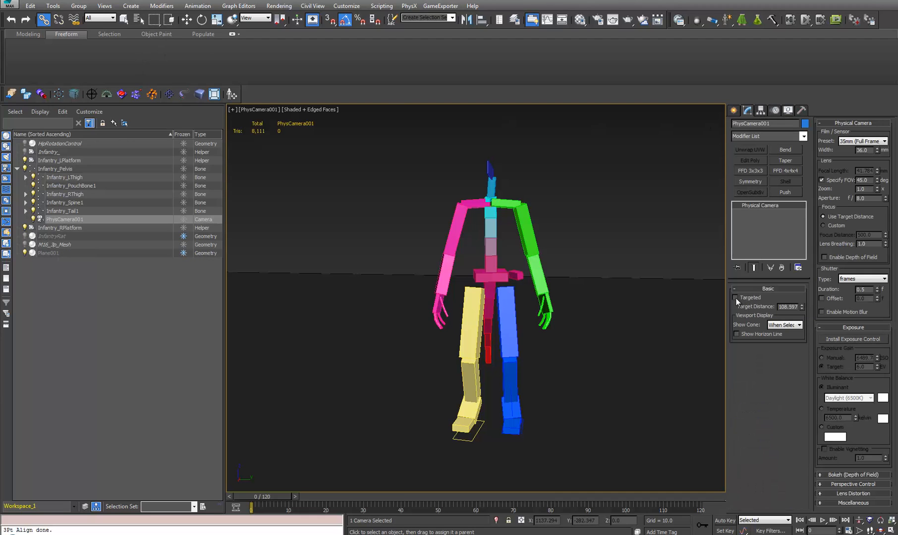
left_click_drag(273, 497, 485, 453)
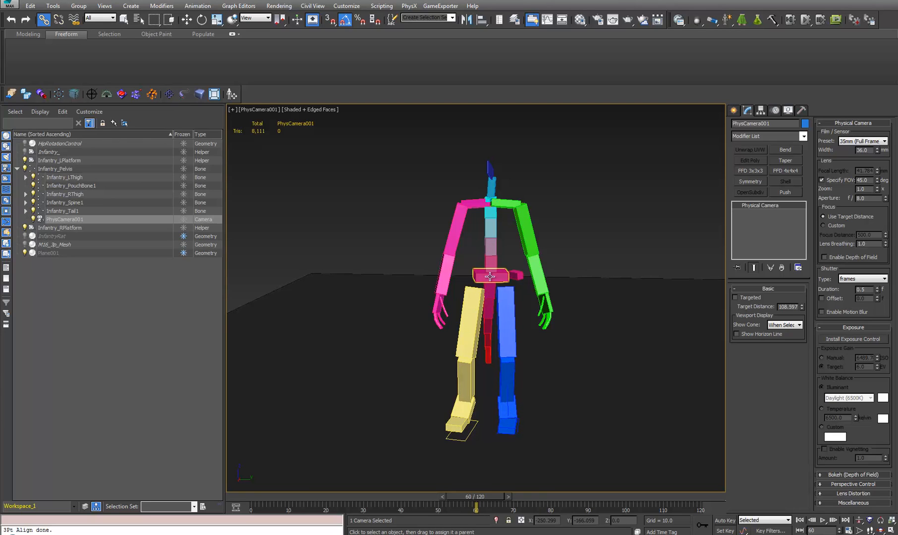
Compare the skeleton's pose at the first and last frames through the pelvis-linked camera
left_click(800, 521)
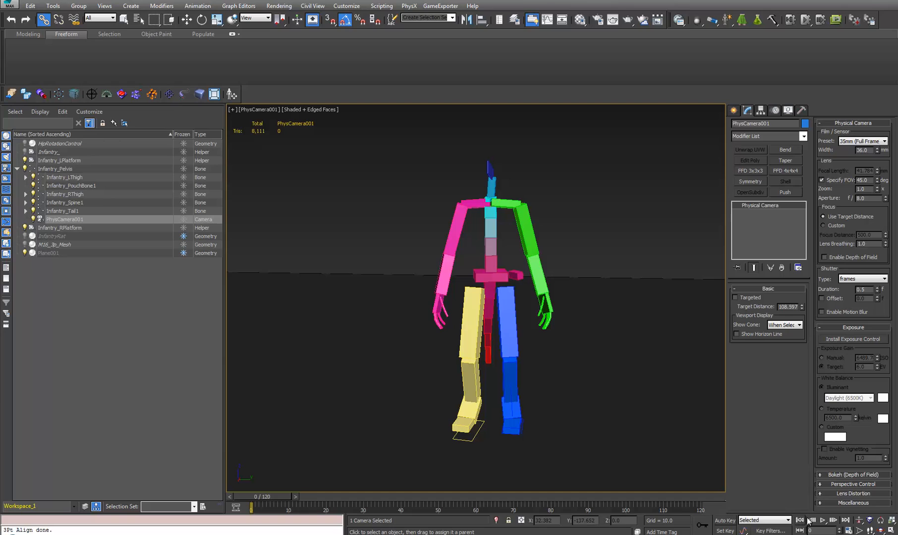
left_click(845, 521)
left_click(799, 520)
left_click(846, 521)
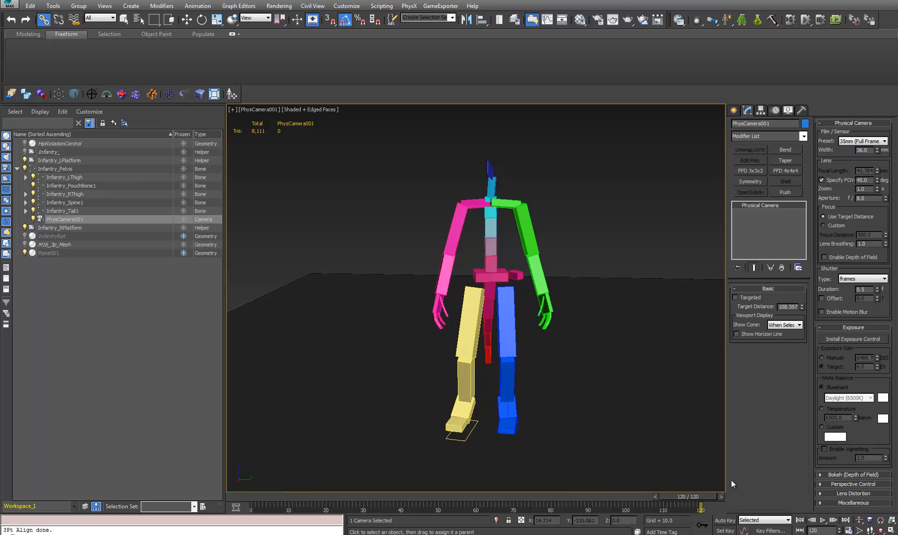
left_click(800, 521)
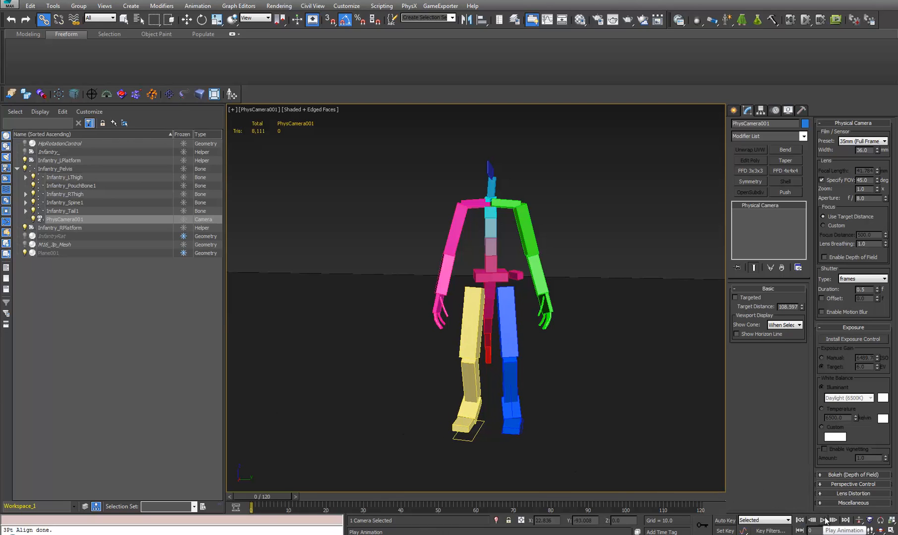
left_click(846, 521)
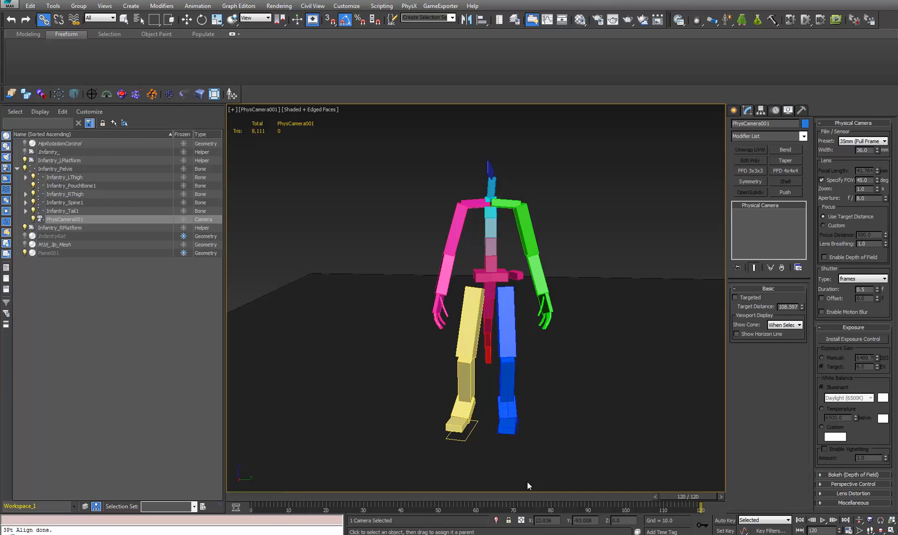
Select Infantry_RPlatform, check its Y position at frames 60 and 0, and switch to Calculator
left_click(469, 435)
key("w")
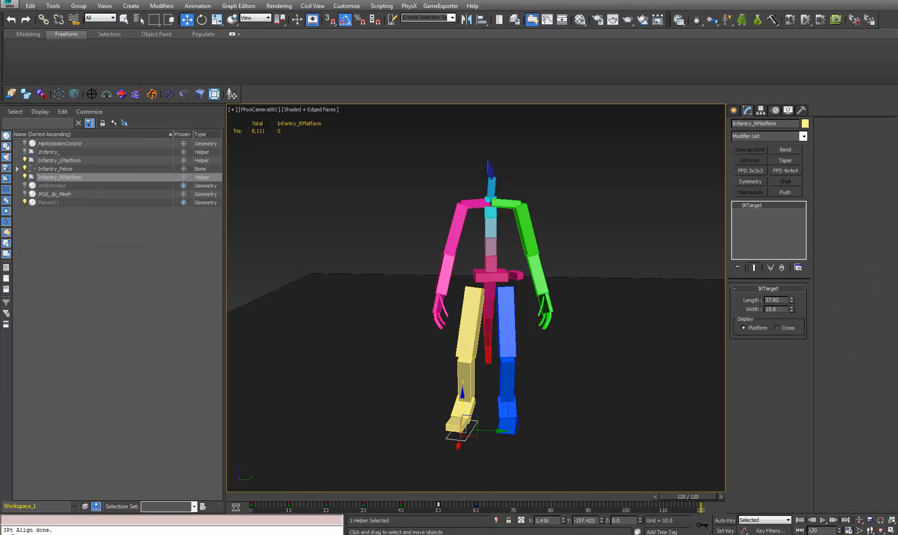
left_click(493, 500)
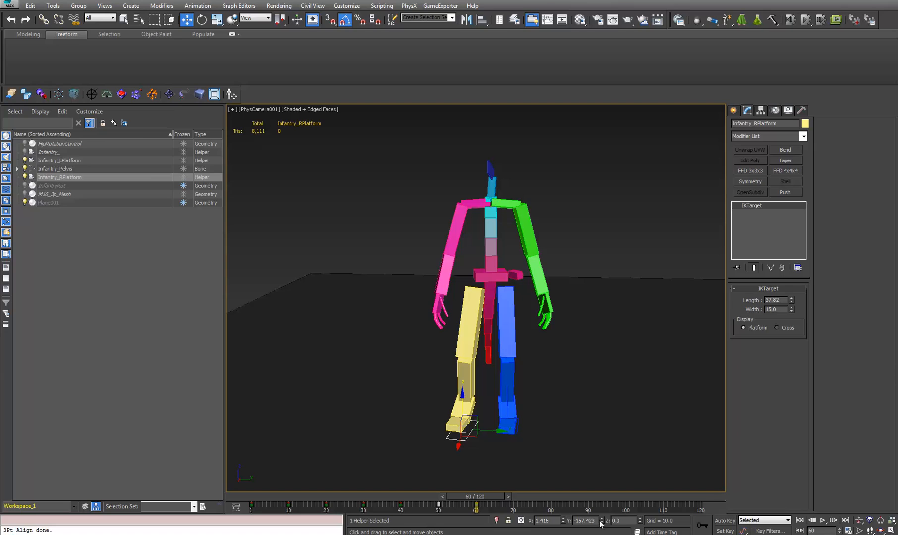
left_click(254, 500)
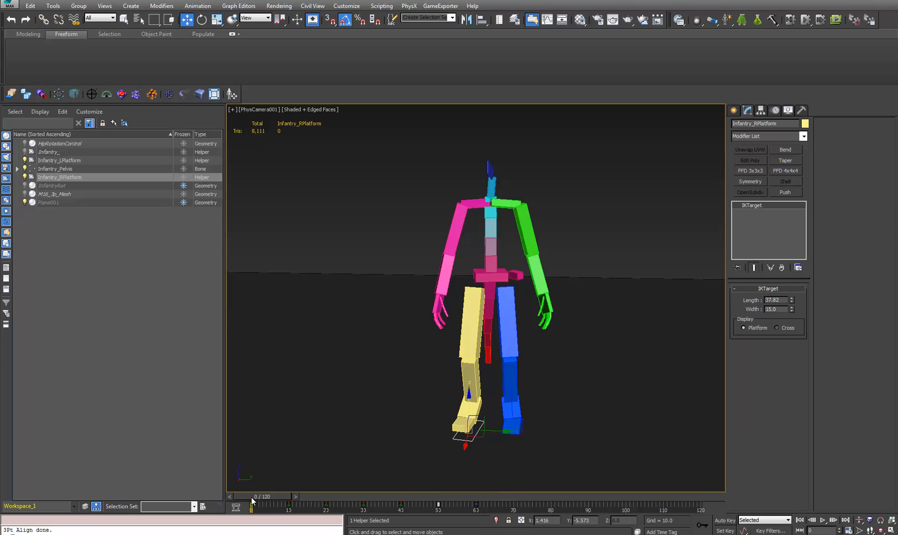
double_click(595, 520)
left_click_drag(266, 499, 160, 529)
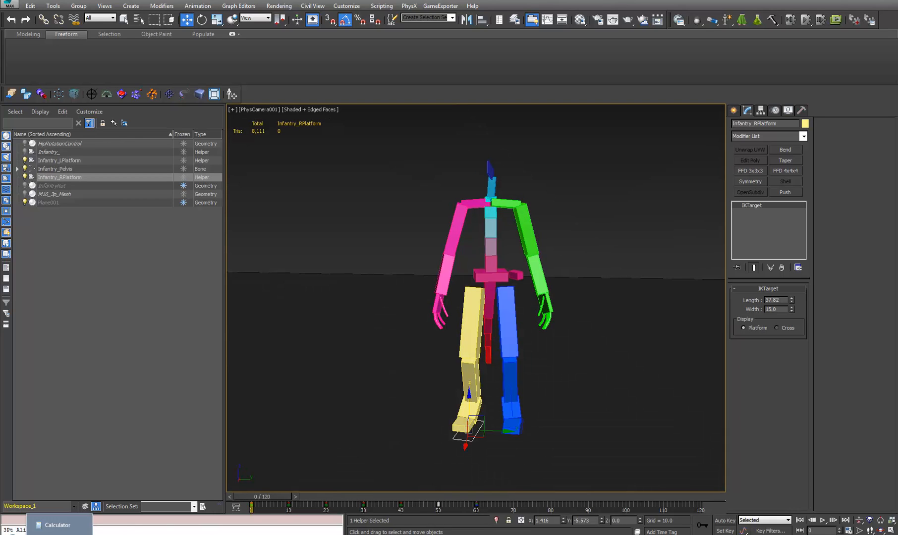
left_click(57, 525)
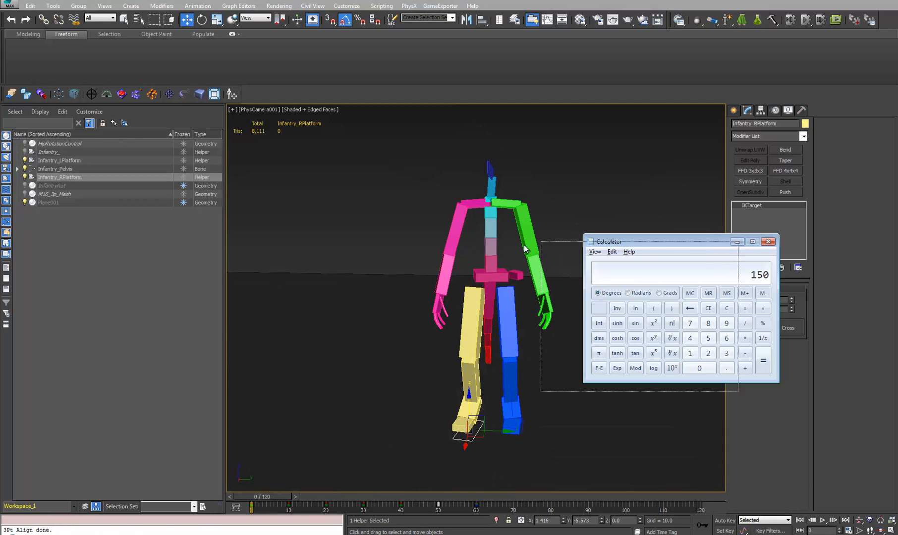
left_click_drag(322, 204, 268, 188)
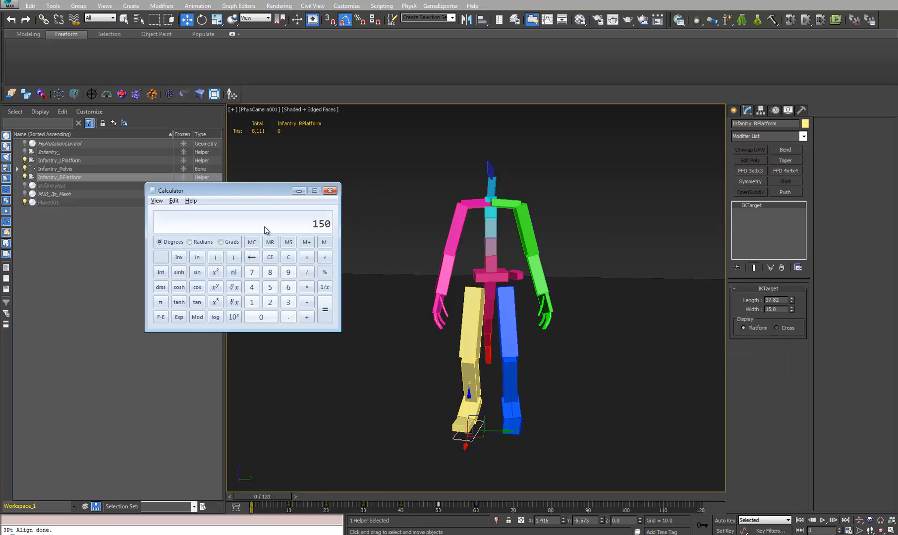
key("minus")
type("5.573")
key("minus")
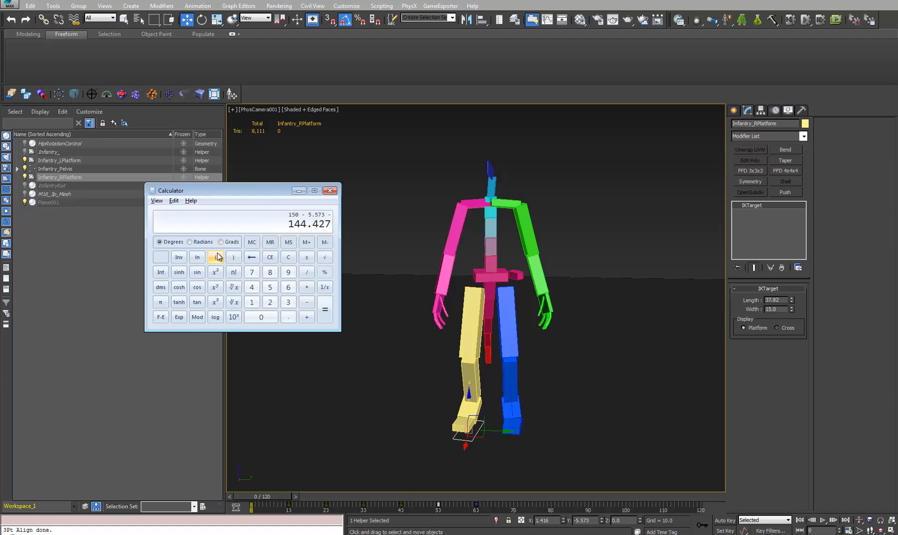
left_click(292, 259)
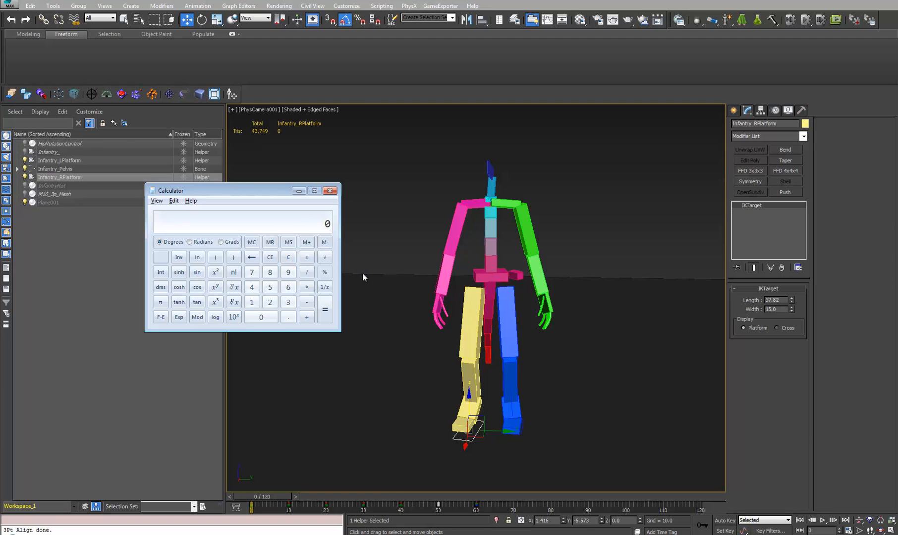
type("5")
left_click(295, 257)
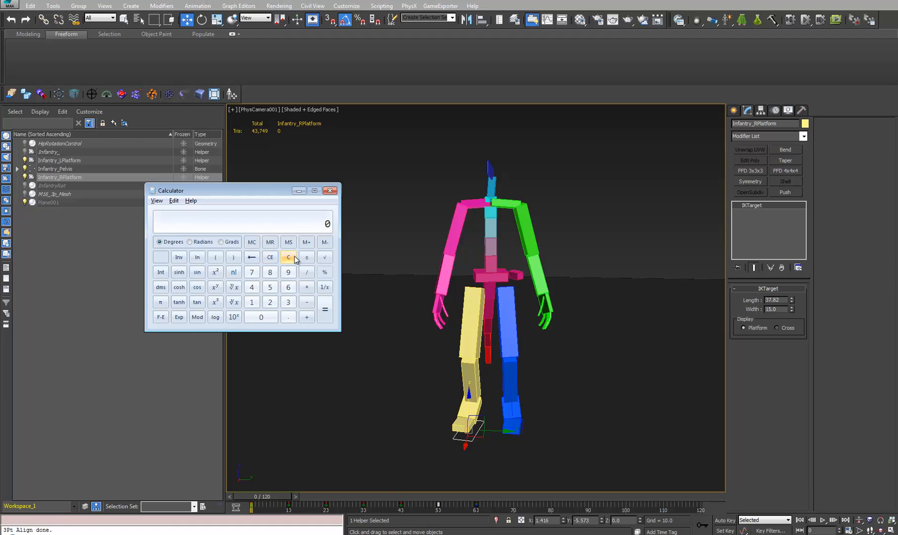
Calculate -5.573 minus 150 in Calculator and copy the result
type("5.573 - 150")
key("Return")
right_click(316, 226)
left_click(344, 230)
Switch back to 3ds Max, turn on Auto Key, and set Infantry_RPlatform's Y position to -155.573 at frame 60
left_click(479, 497)
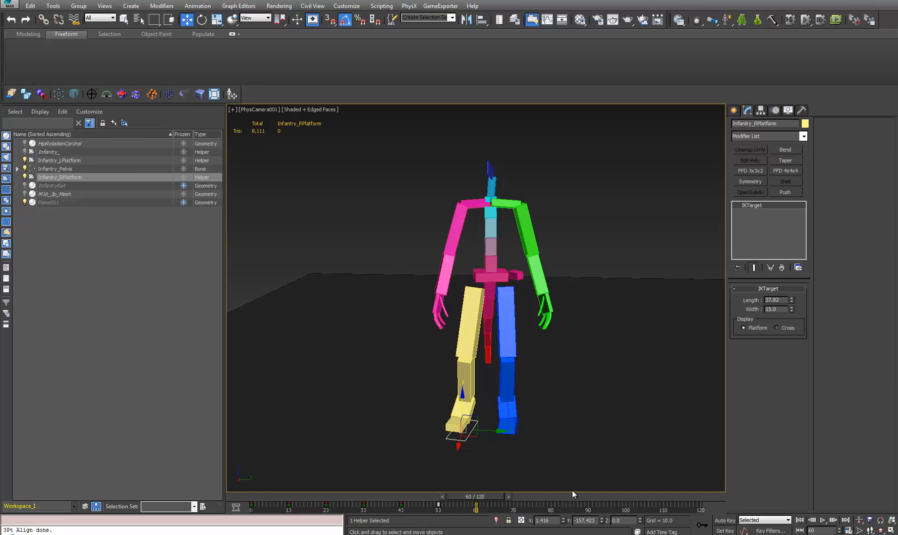
key("n")
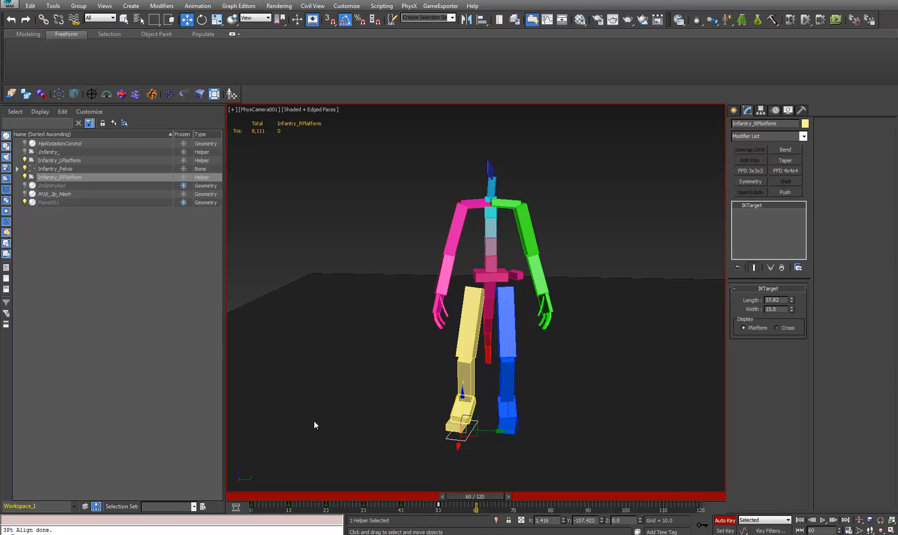
left_click(597, 522)
type("-155.573")
key("Return")
Set Infantry_RPlatform's Y position to -155.573 at frame 50, and compare frame 60 with the start frame
left_click_drag(452, 494, 421, 493)
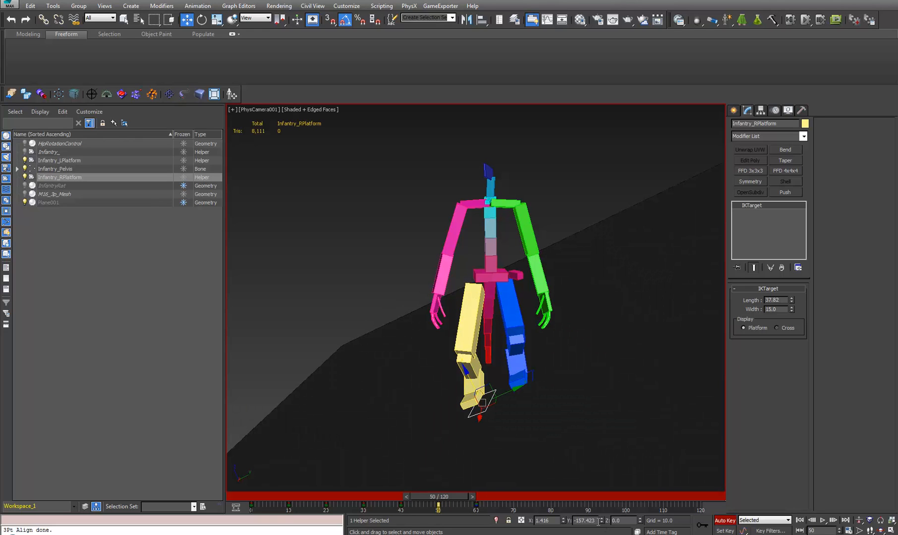
left_click_drag(599, 522, 513, 515)
key("ctrl+v")
key("Return")
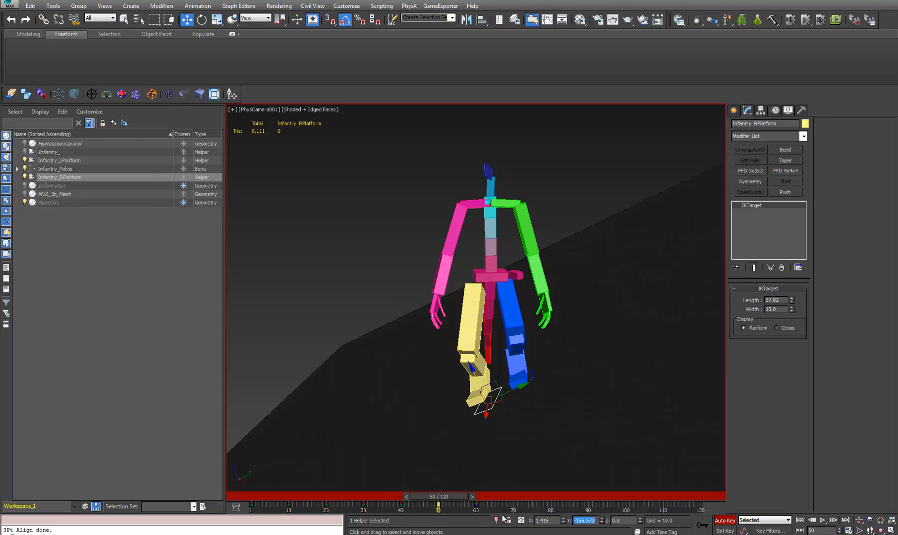
left_click_drag(462, 498, 501, 501)
key("w")
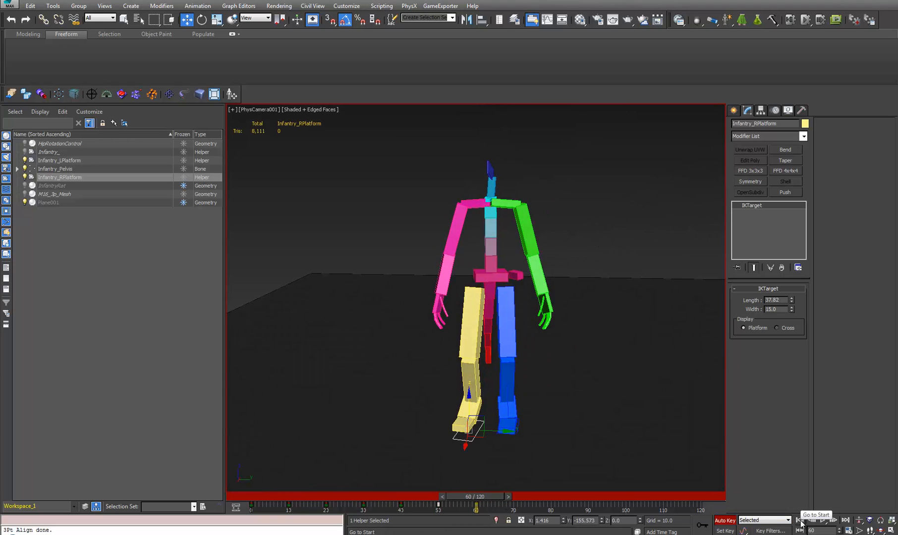
left_click(800, 520)
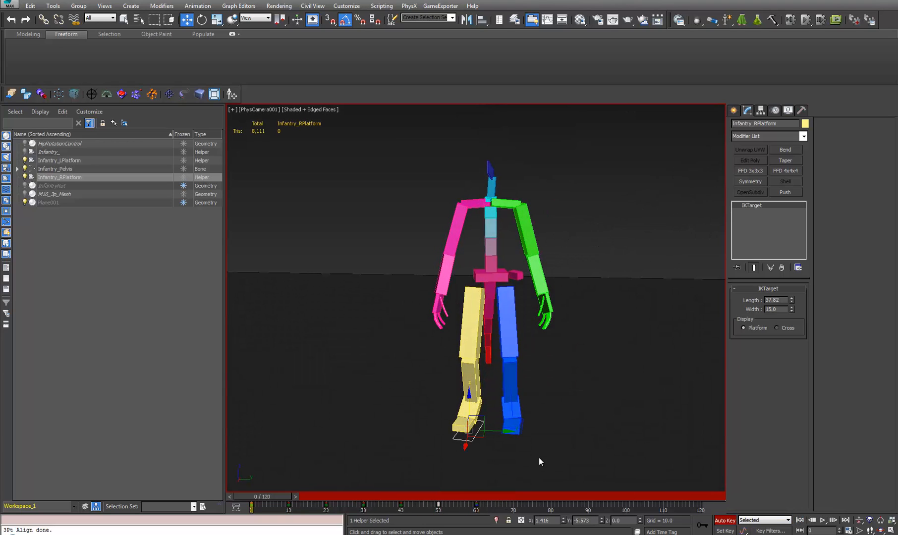
Select Infantry_LPlatform, subtract 150 from its frame 0 Y position of 6.617 in Calculator, and copy the result
left_click(521, 428)
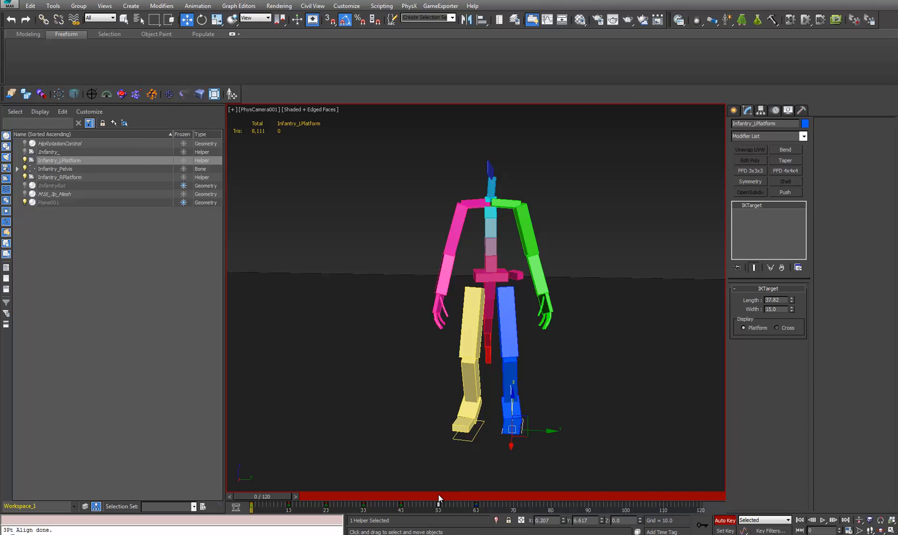
left_click_drag(437, 495, 250, 495)
left_click_drag(268, 498, 221, 486)
key("w")
key("alt+Tab")
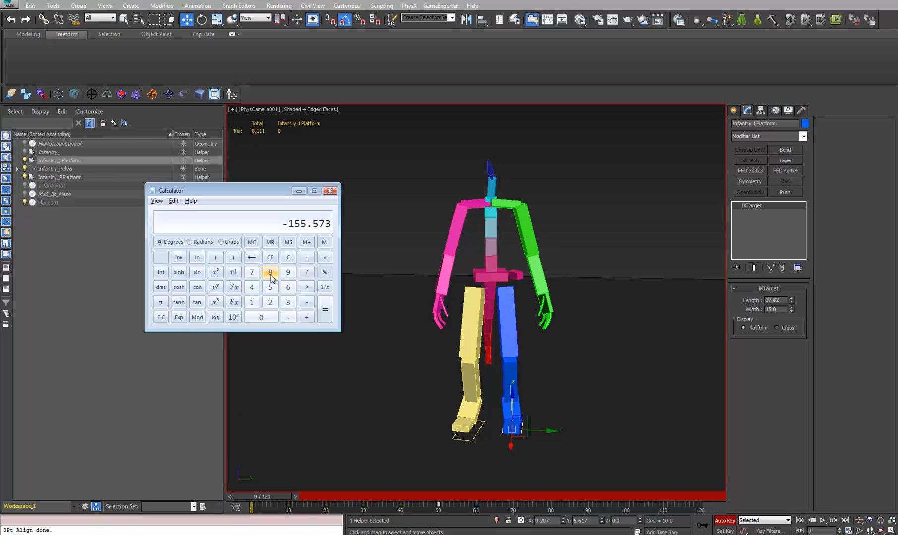
left_click(287, 259)
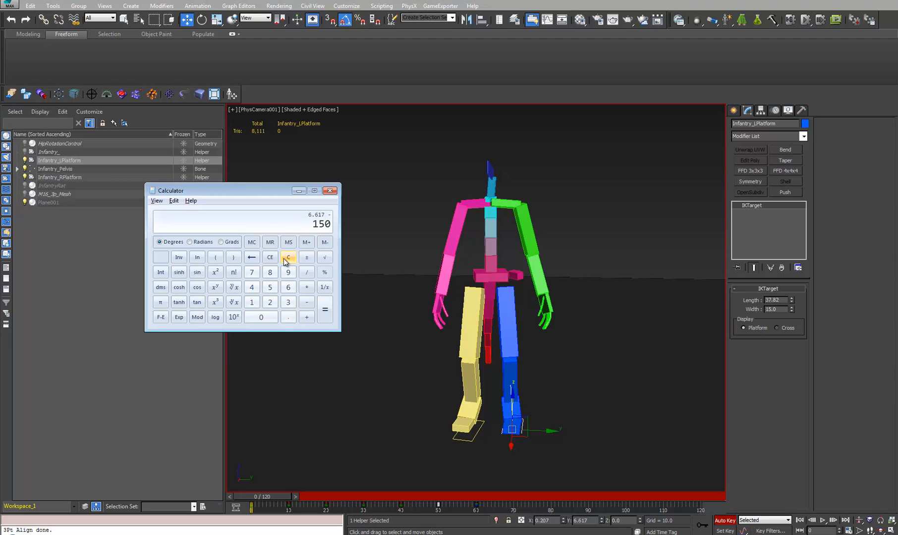
key("Return")
right_click(314, 231)
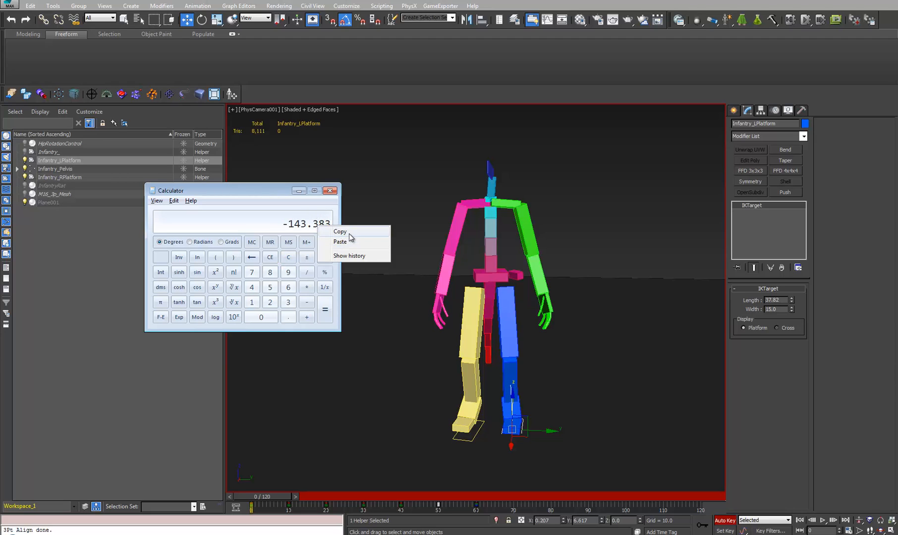
left_click(350, 232)
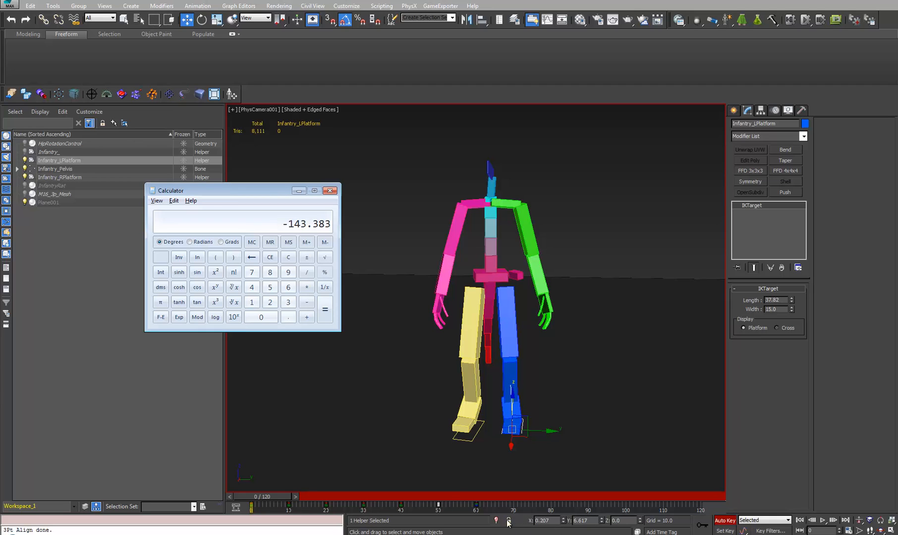
Back in 3ds Max, set Infantry_LPlatform's Y position to -143.383 at frames 50 and 60
left_click(441, 495)
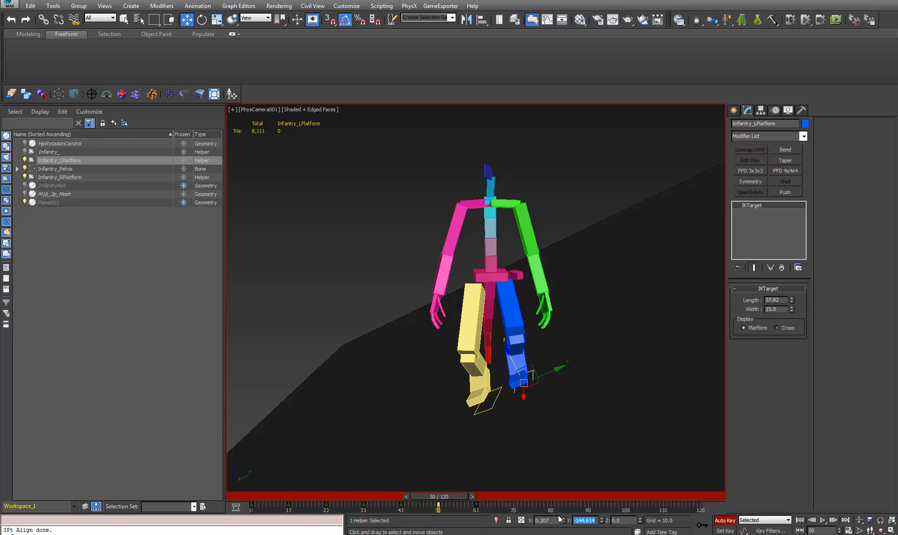
key("Tab")
left_click_drag(463, 496, 498, 496)
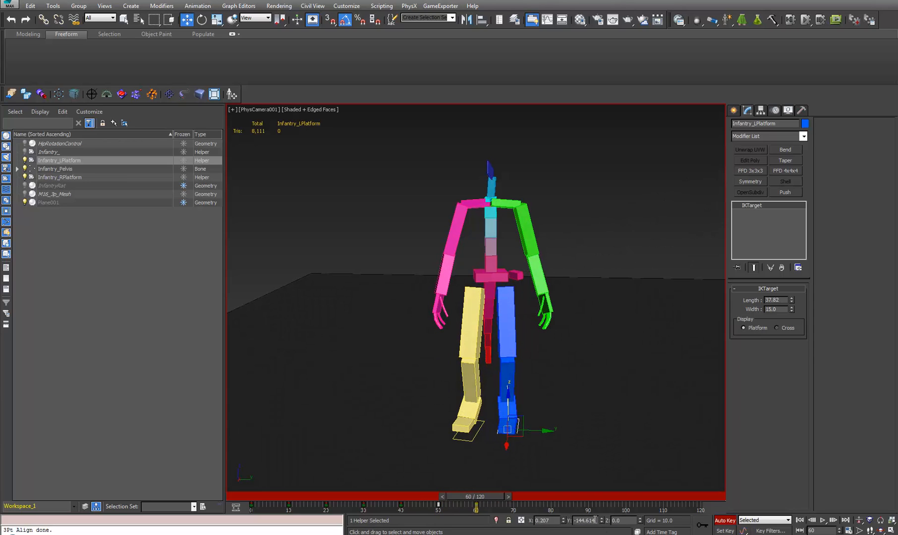
left_click_drag(594, 520, 504, 520)
key("ctrl+v")
key("Tab")
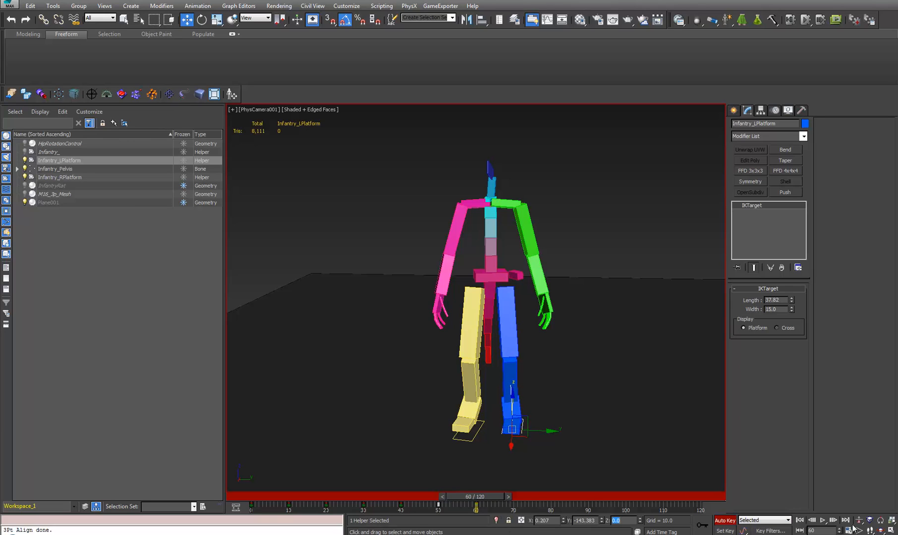
Compare the start and end frames again to check that both corrected feet match
left_click(801, 521)
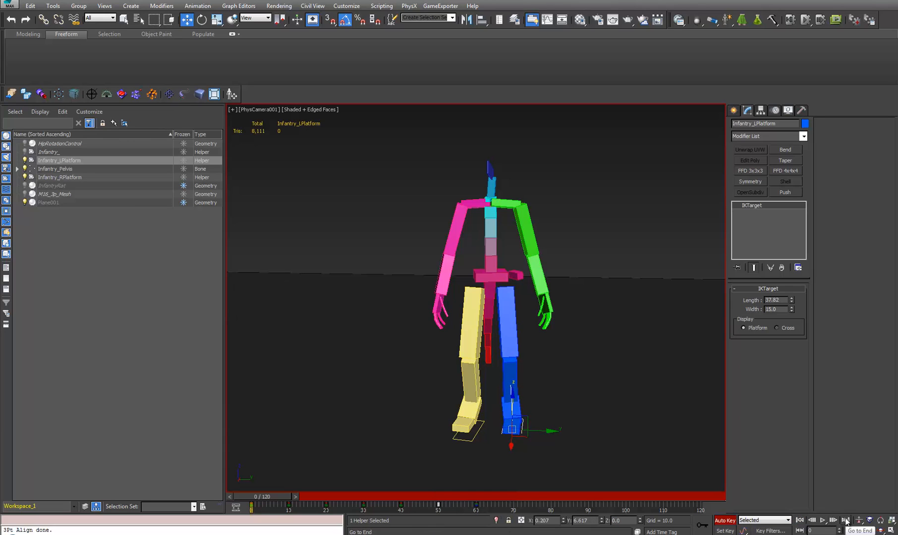
left_click(845, 521)
left_click(800, 520)
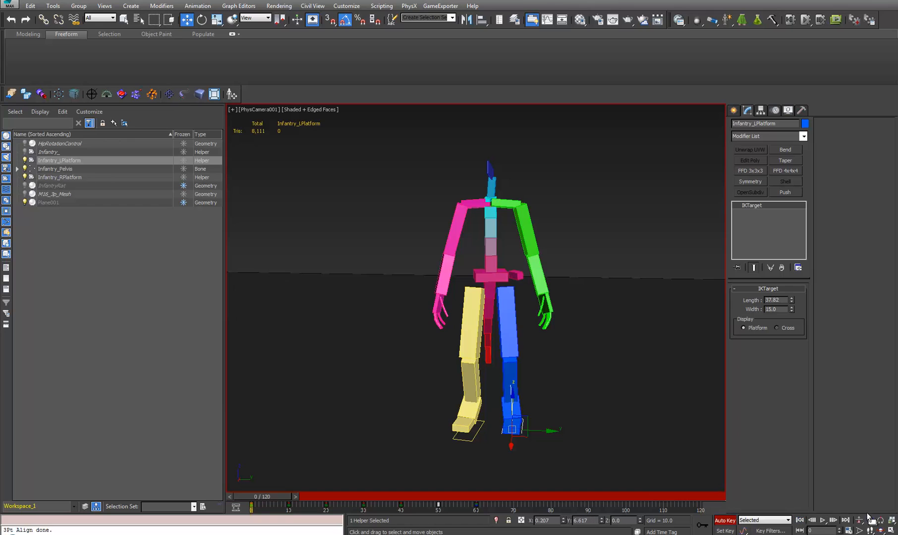
left_click(845, 520)
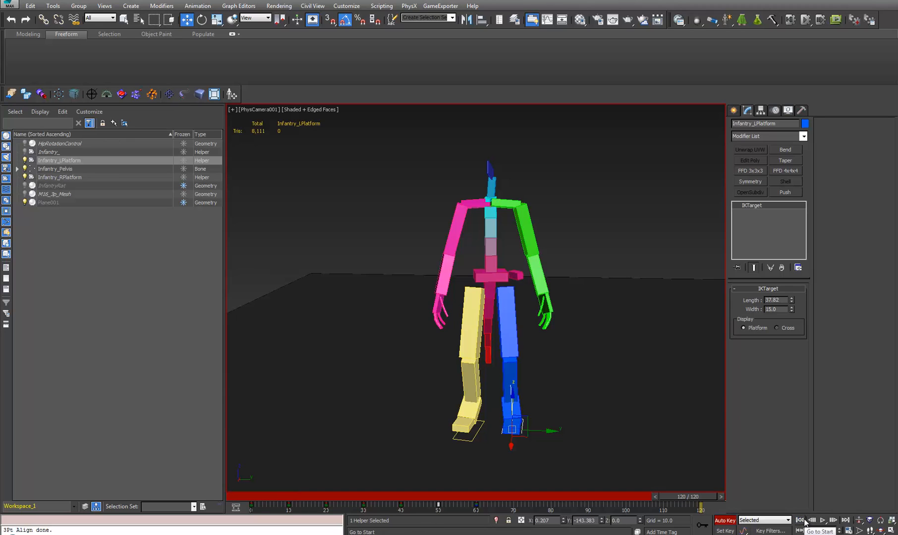
left_click(800, 521)
left_click(845, 520)
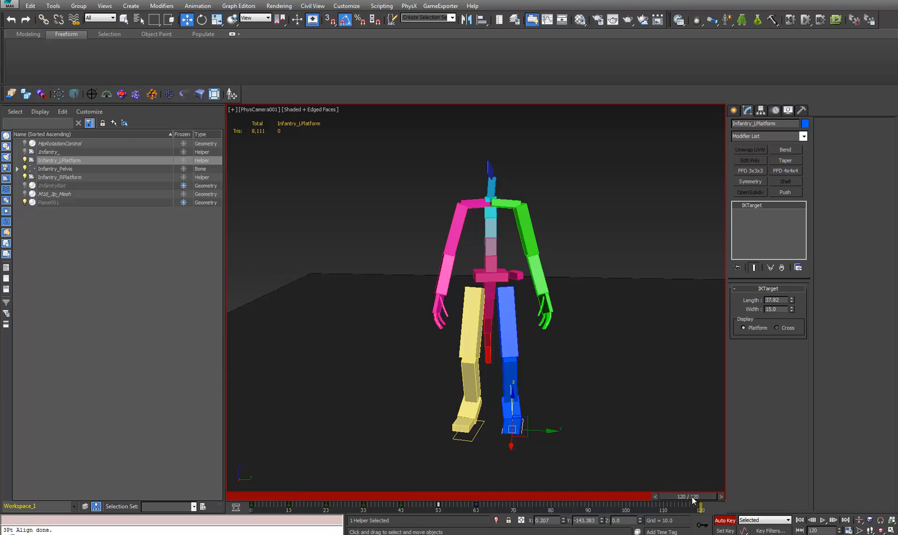
At frame 40, select both foot platforms and set the reference coordinate system to Screen
left_click_drag(686, 497, 403, 481)
key("w")
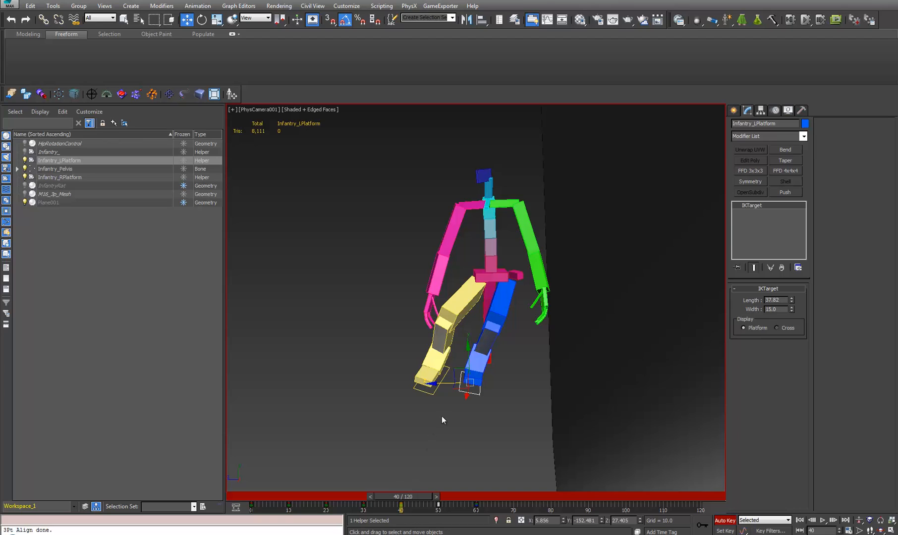
left_click(434, 393, "ctrl")
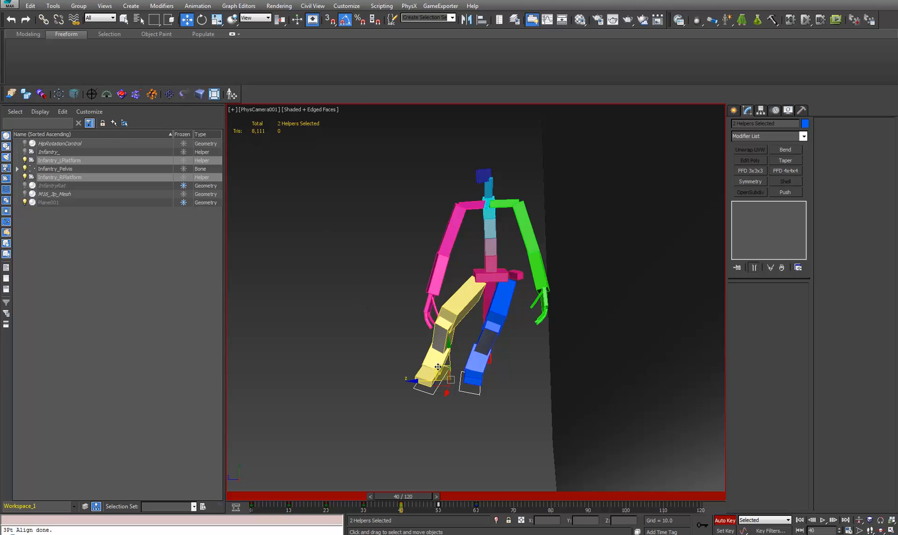
left_click(258, 19)
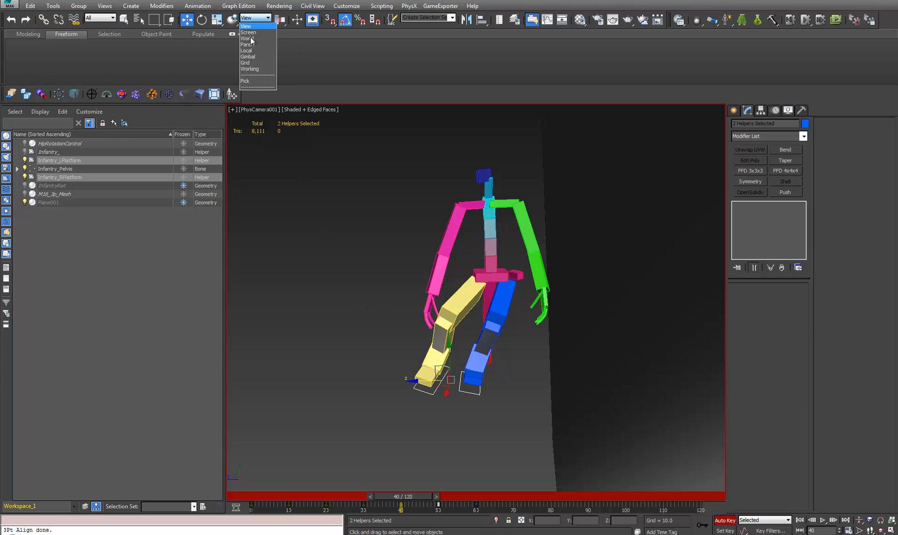
left_click(254, 32)
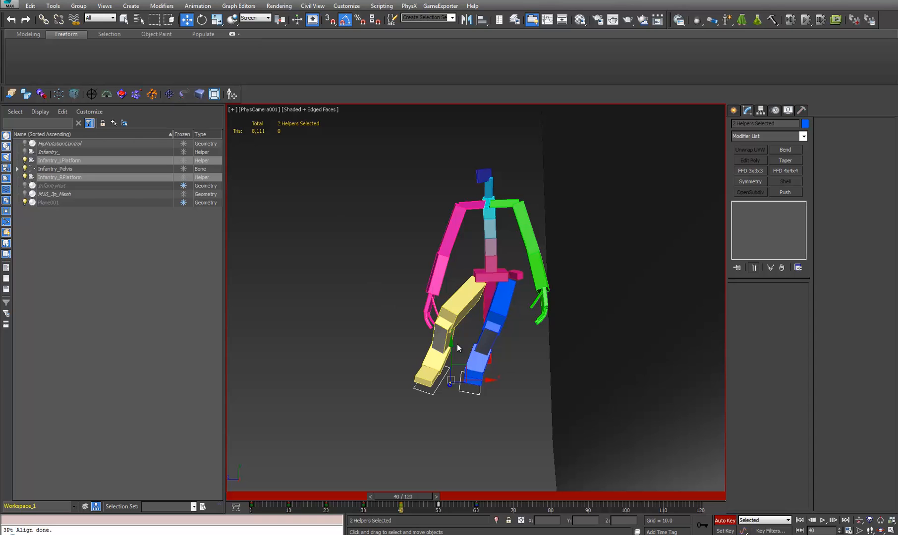
Shift both foot platforms together at frame 40 and switch the camera viewport to wireframe display
left_click_drag(463, 367, 475, 372)
mouse_move(418, 492)
left_mouse_down()
mouse_move(393, 503)
mouse_move(378, 495)
left_mouse_up()
key("F3")
At frame 35, move Infantry_LPlatform sideways away from the right foot so the left leg hangs below its own hip
key("w")
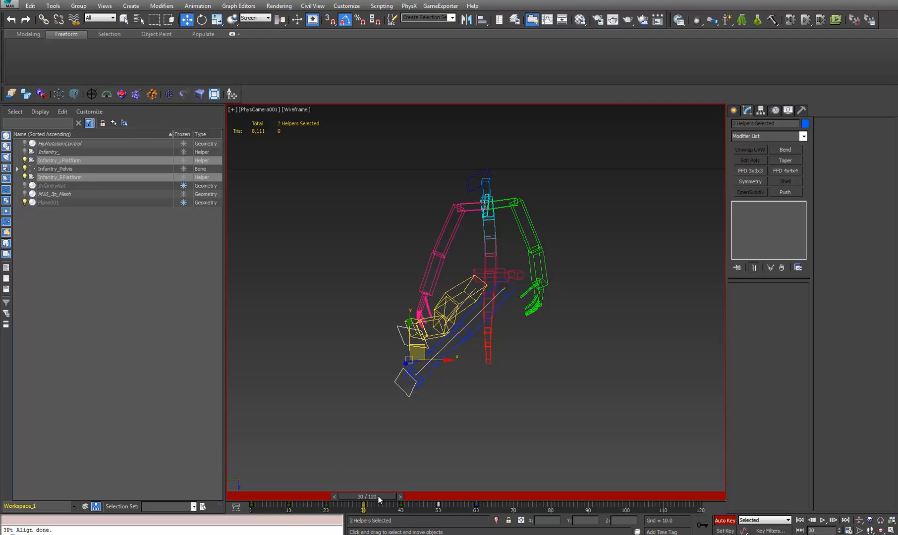
left_click_drag(378, 496, 398, 497)
key("w")
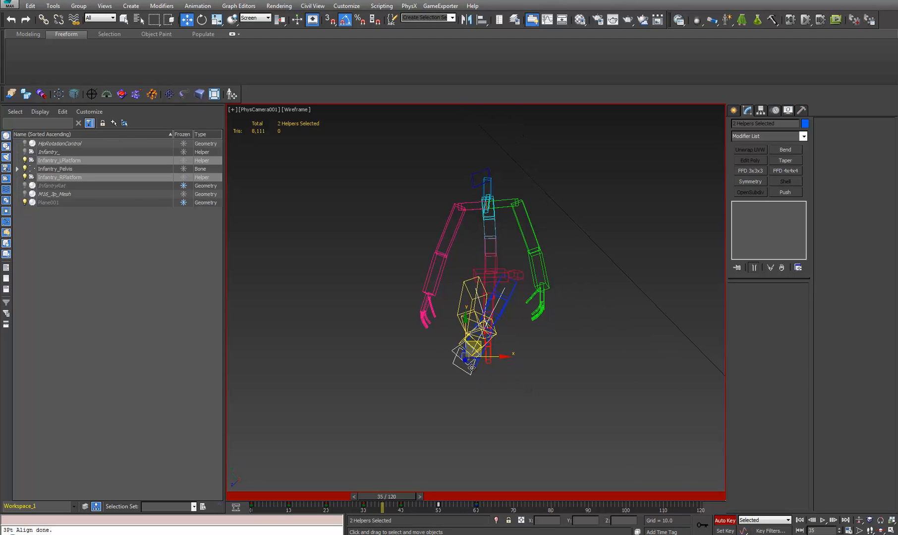
left_click(489, 348)
left_click_drag(479, 349, 512, 350)
Rotate Infantry_RPlatform and Infantry_LPlatform at frame 35 so both feet line up with their lower legs
left_click(467, 364)
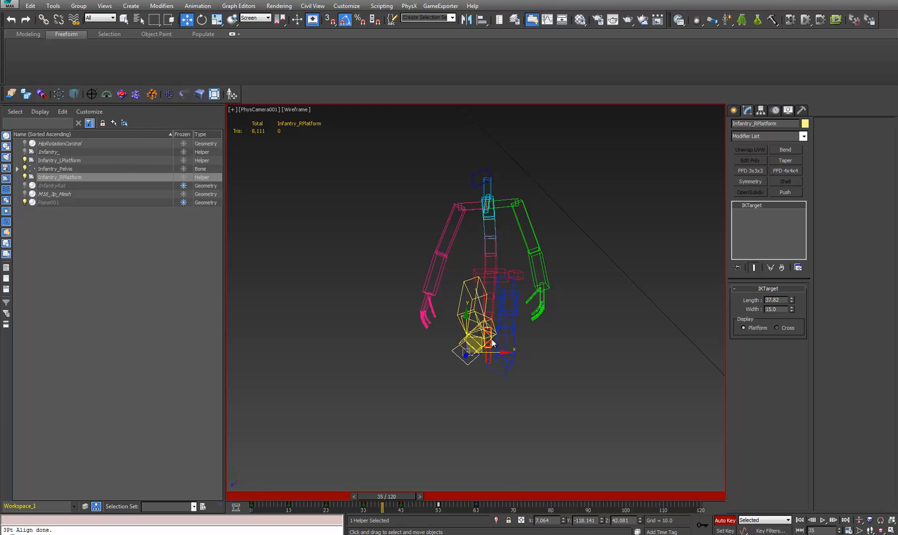
key("e")
left_click_drag(497, 346, 491, 335)
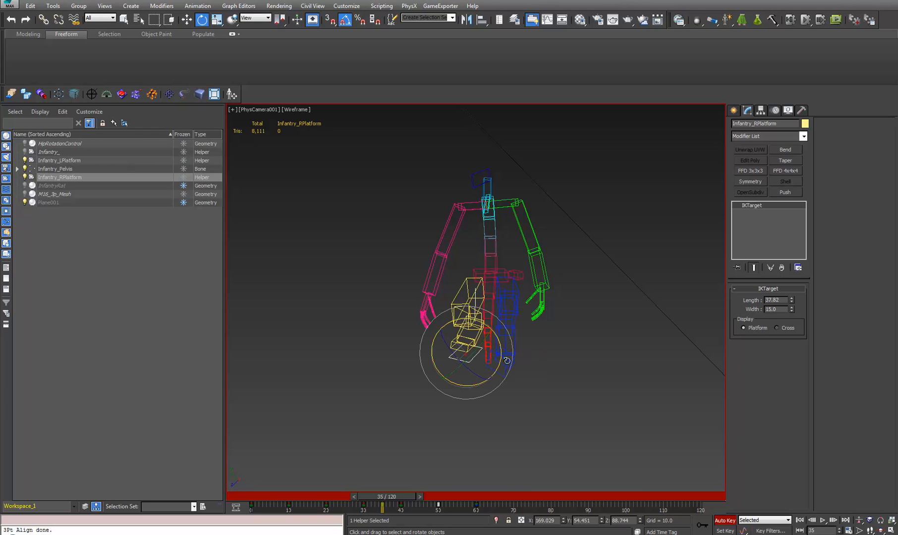
left_click(502, 376)
left_click_drag(531, 357, 523, 344)
Examine the landing between frames 55 and 63 in the shaded perspective view, checking how the feet plant
left_click_drag(412, 492, 507, 456)
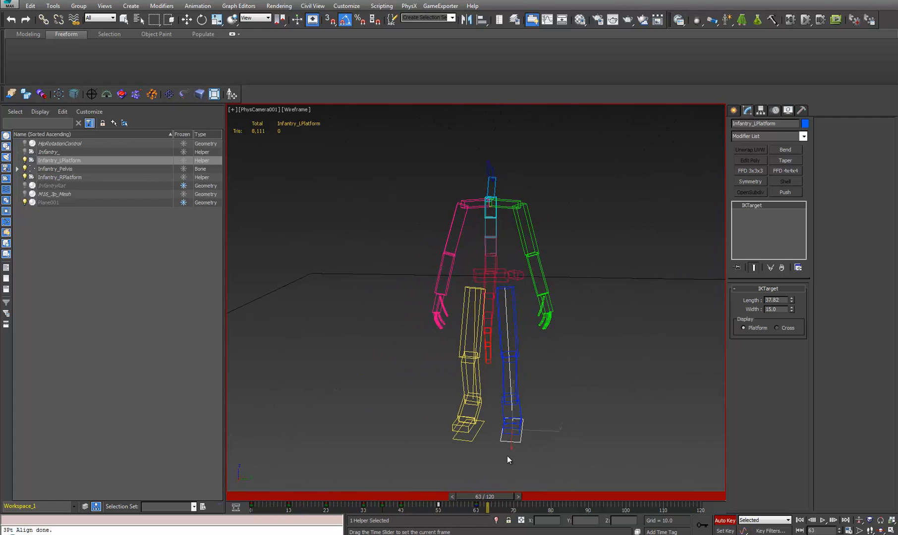
key("e")
key("p")
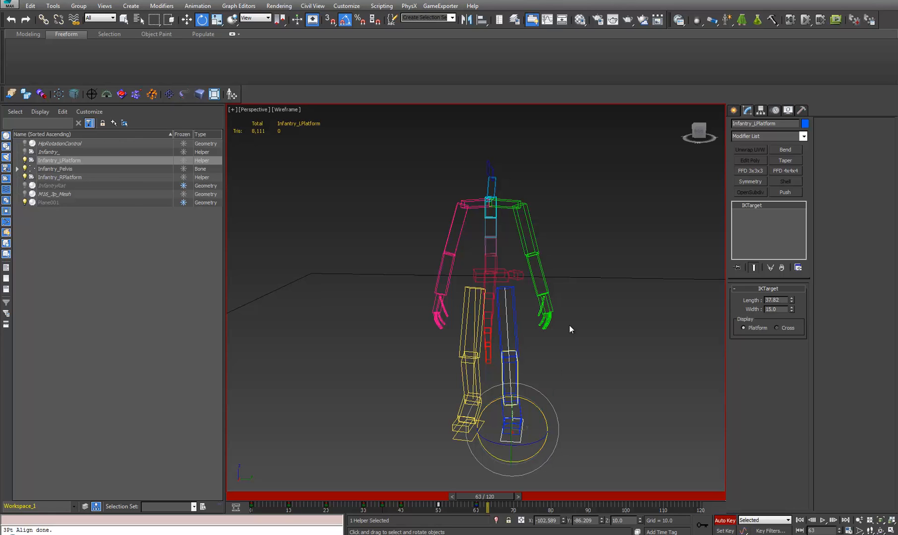
scroll(547, 353, "down", 4)
key("F3")
mouse_move(562, 372)
middle_mouse_down("alt")
mouse_move(578, 395)
mouse_move(533, 401)
middle_mouse_up("alt")
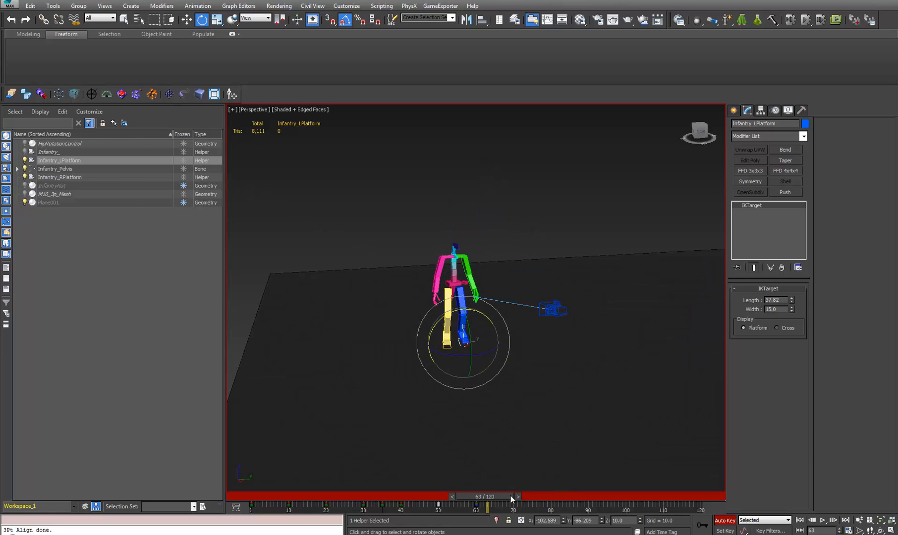
mouse_move(509, 496)
left_mouse_down()
mouse_move(259, 471)
mouse_move(373, 463)
mouse_move(492, 406)
mouse_move(411, 417)
mouse_move(316, 412)
mouse_move(497, 342)
mouse_move(275, 330)
mouse_move(500, 292)
mouse_move(476, 301)
left_mouse_up()
key("e")
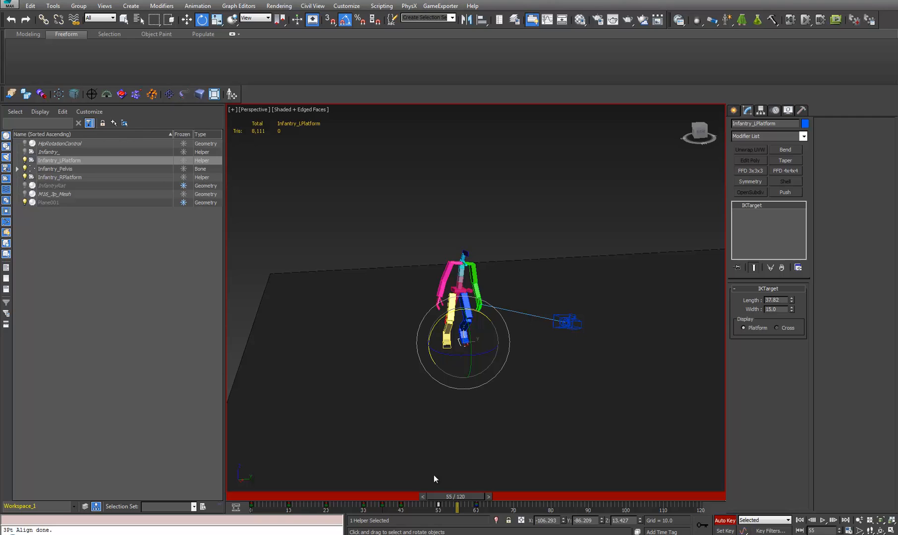
key("q")
left_click_drag(466, 498, 489, 457)
key("e")
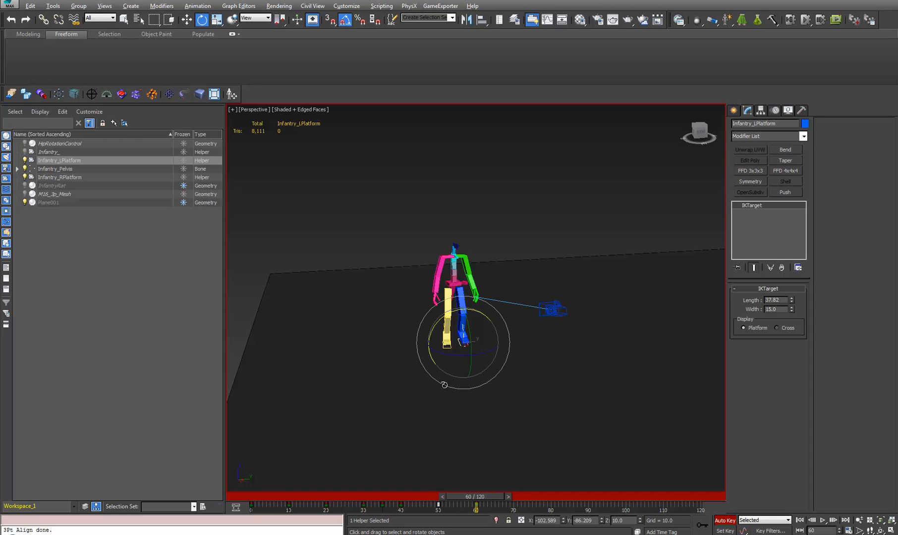
middle_click_drag(443, 384, 465, 387, "alt")
scroll(446, 377, "up", 4)
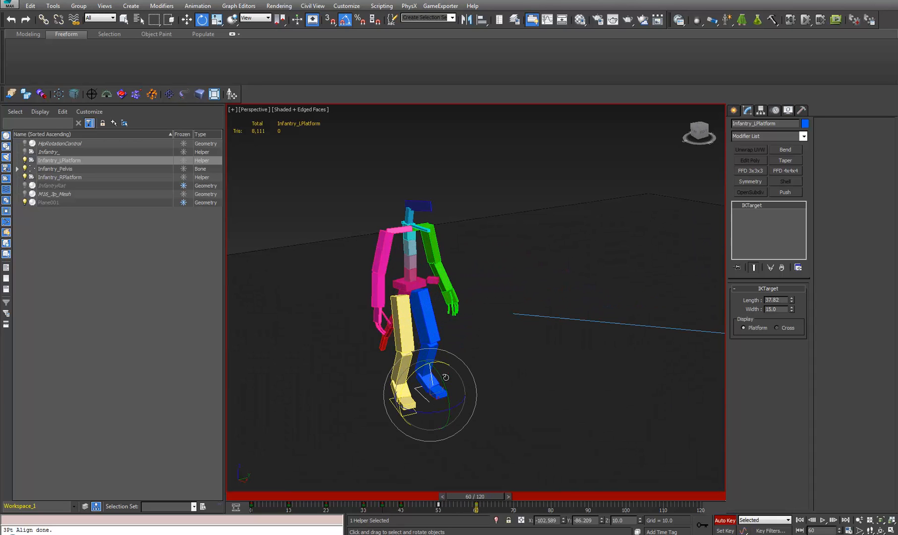
Set the rotation reference coordinate system to Local and rotate Infantry_Ribcage at frame 10
left_click_drag(494, 498, 260, 495)
left_click(682, 198)
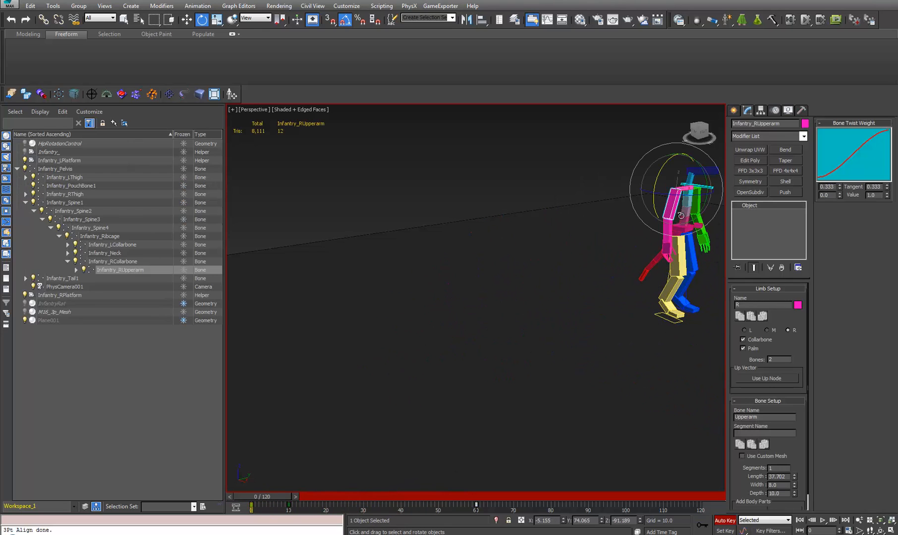
left_click(702, 185)
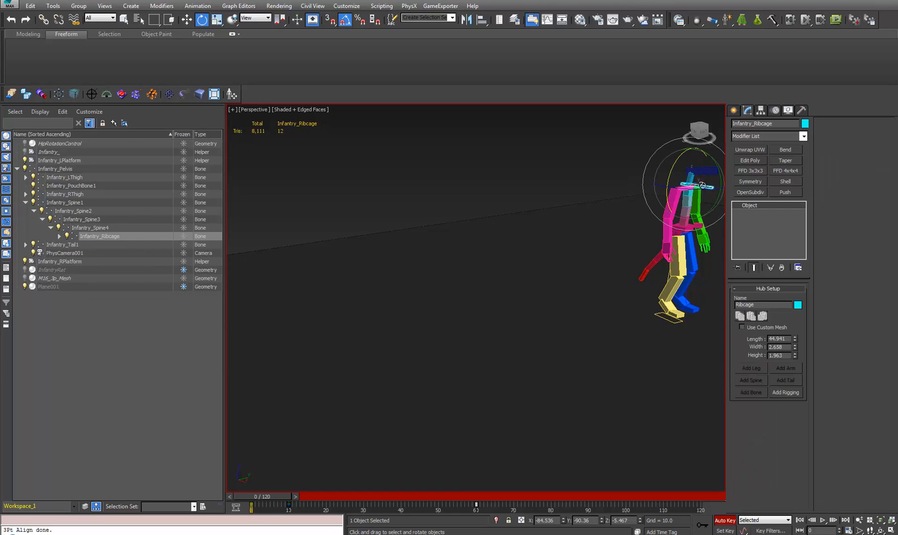
left_click_drag(265, 496, 303, 494)
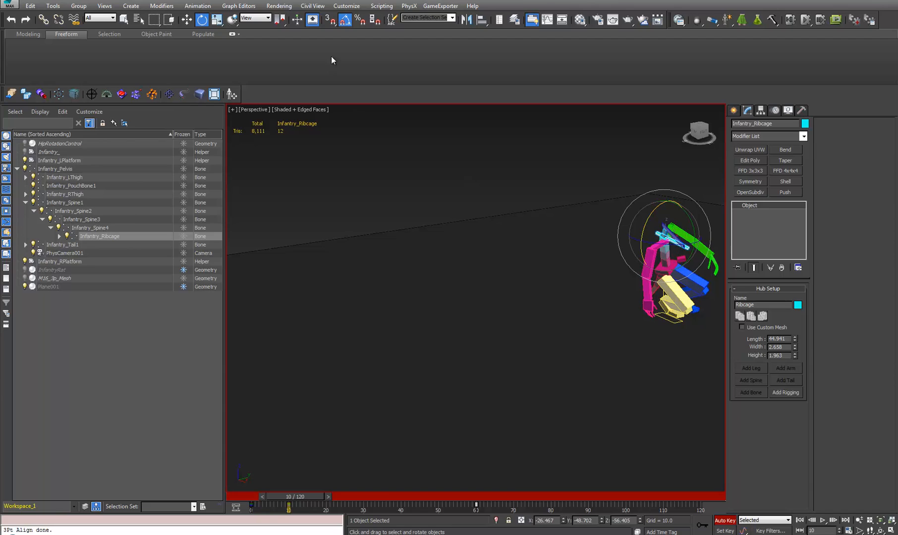
left_click(255, 18)
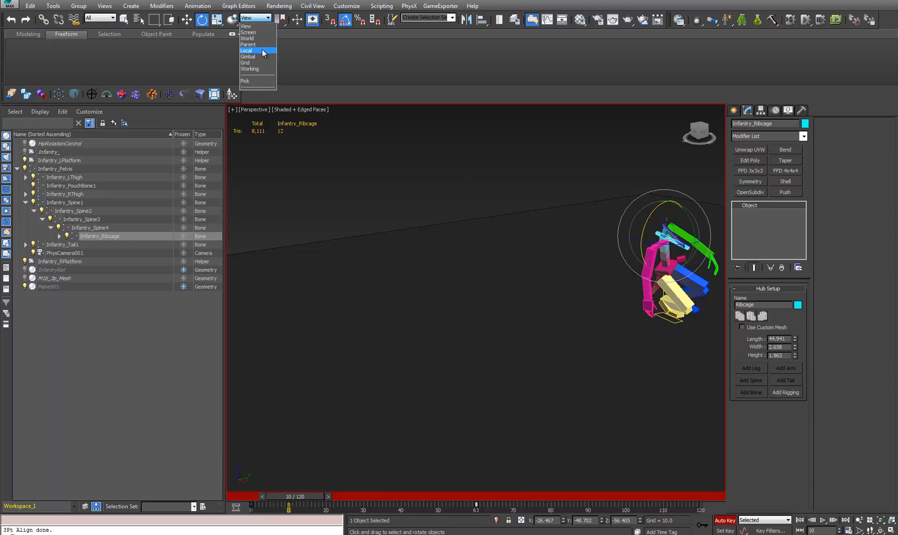
left_click(254, 53)
left_click_drag(655, 259, 618, 327)
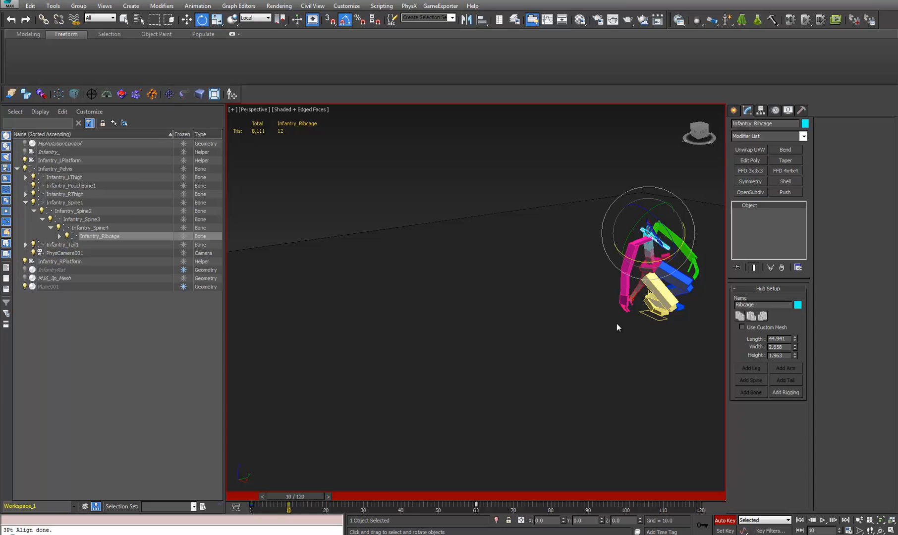
Unhide the InfantryRat character mesh and refine the rotation of Infantry_Ribcage at frame 10
left_click(24, 269)
middle_click_drag(387, 292, 545, 307, "alt")
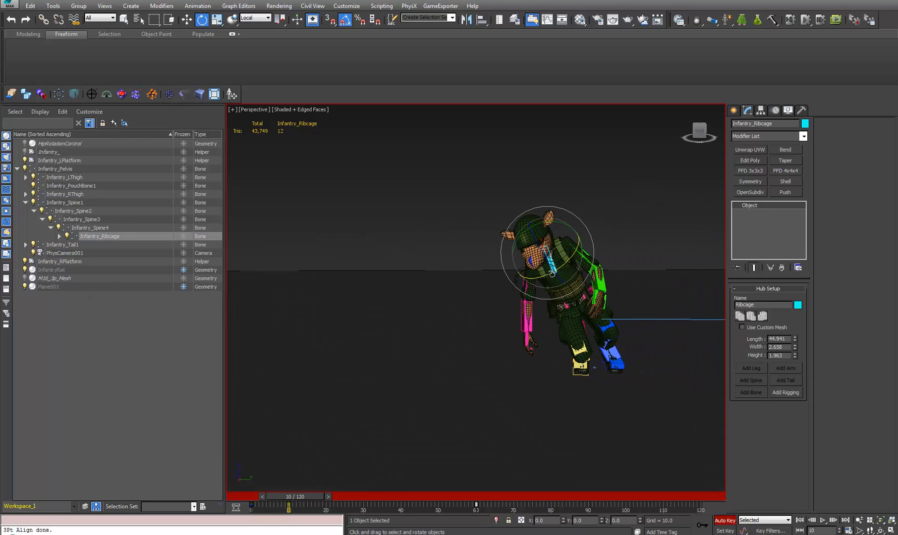
left_click_drag(566, 264, 559, 270)
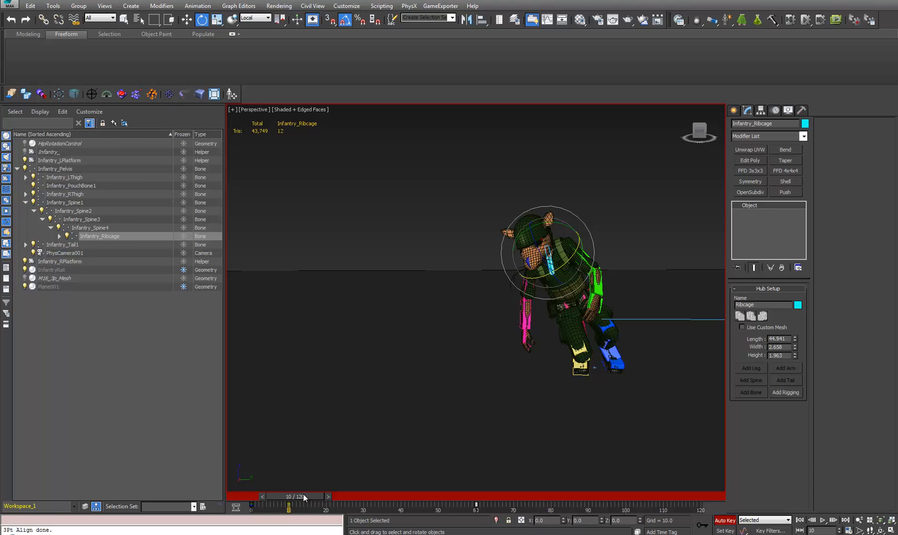
Curl Infantry_Ribcage further into the roll at frame 20, and rotate it about 15 degrees around its local Z axis at frame 30
left_click_drag(303, 494, 344, 491)
key("e")
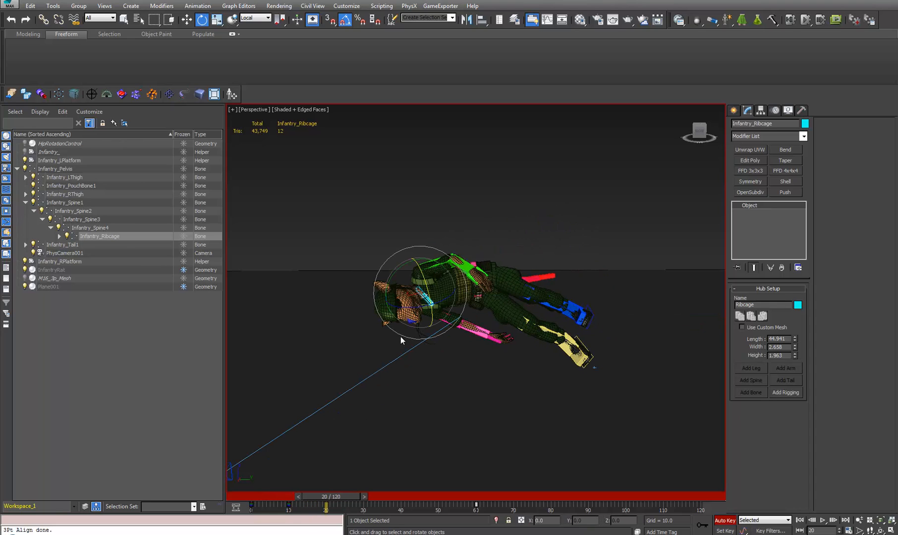
left_click_drag(416, 307, 439, 304)
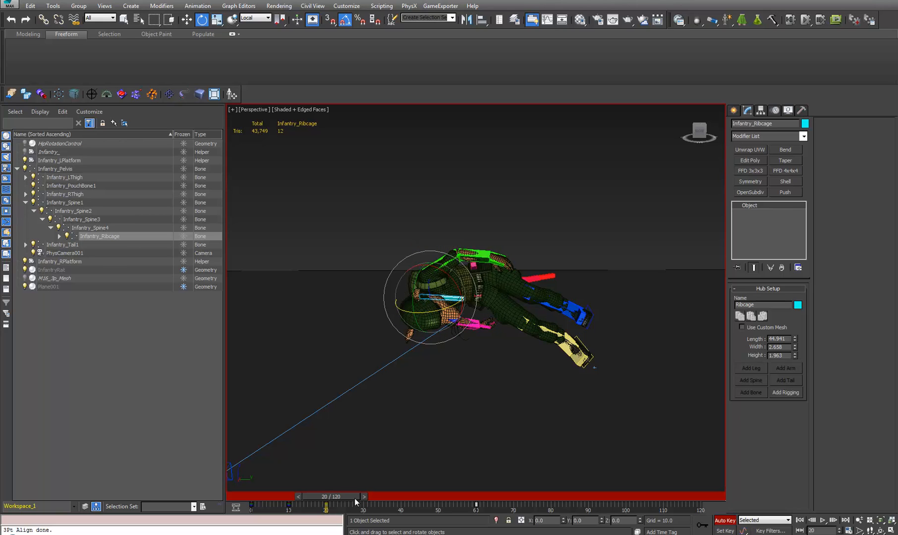
left_click_drag(354, 498, 387, 493)
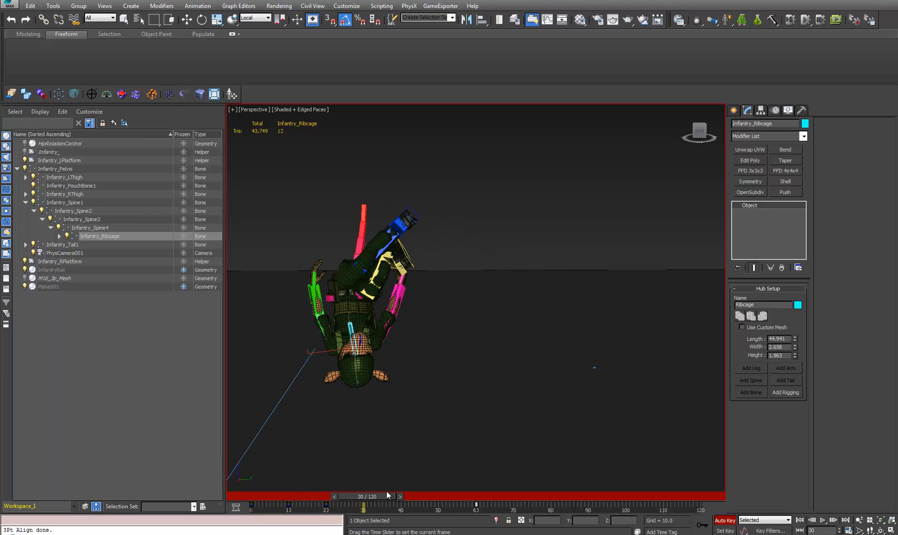
key("e")
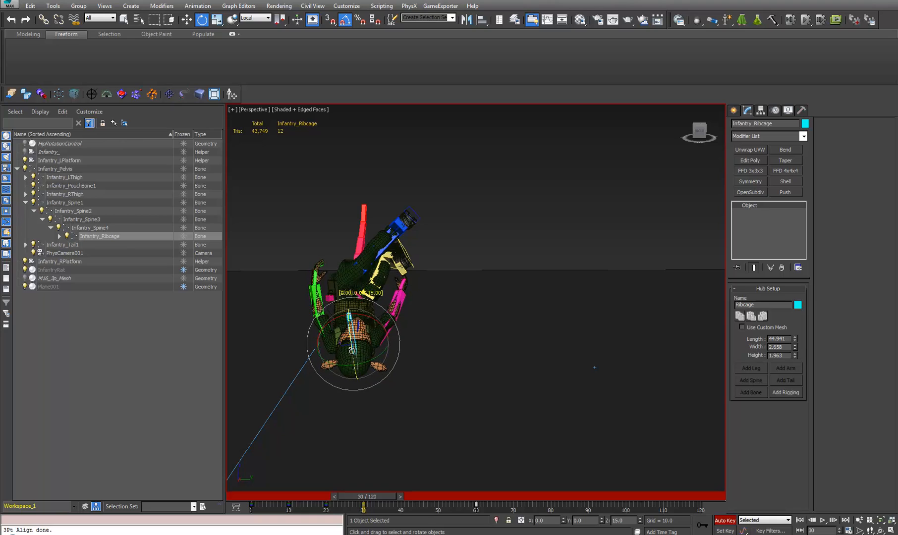
At frame 30, move Infantry_LPlatform sideways so the left leg points more directly above its hip
middle_click_drag(427, 337, 472, 348)
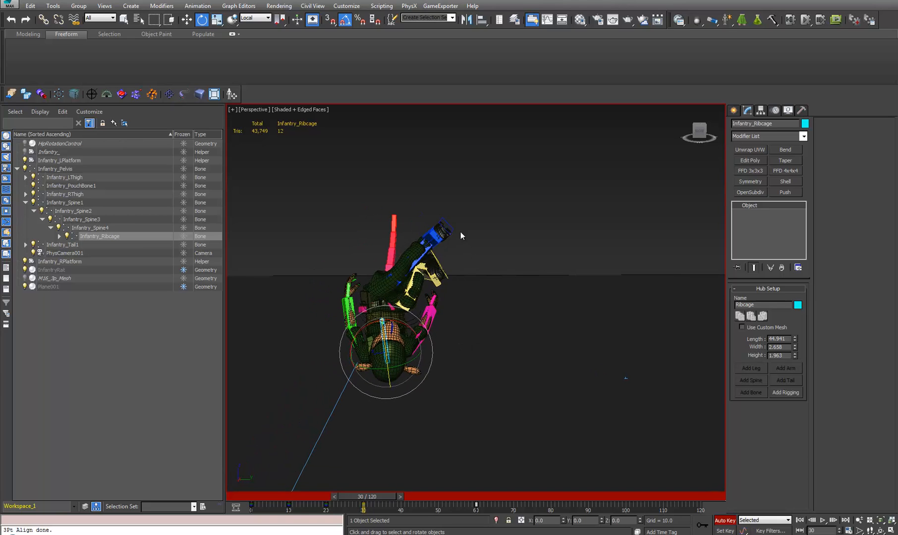
left_click(452, 229)
left_click_drag(475, 214, 415, 206)
Raise Infantry_RPlatform at frame 30 to extend the right leg, and rotate the platform to reangle the foot
key("w")
left_click(435, 257)
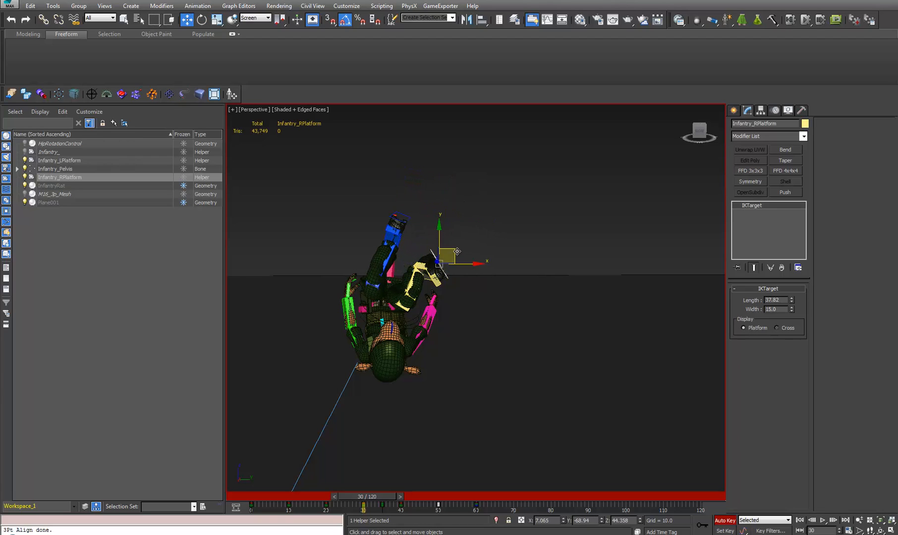
key("e")
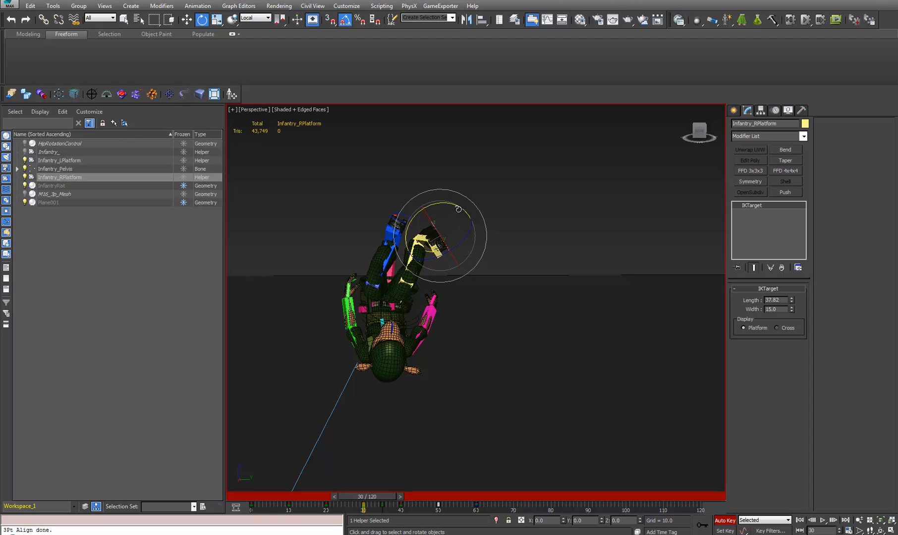
mouse_move(458, 209)
left_mouse_down()
mouse_move(446, 201)
mouse_move(459, 236)
mouse_move(464, 218)
mouse_move(449, 217)
left_mouse_up()
key("w")
Review the character's roll from frame 30 to frame 40 from a different perspective angle
middle_click_drag(346, 312, 366, 323, "alt")
left_click_drag(380, 495, 402, 495)
middle_click_drag(404, 420, 548, 362)
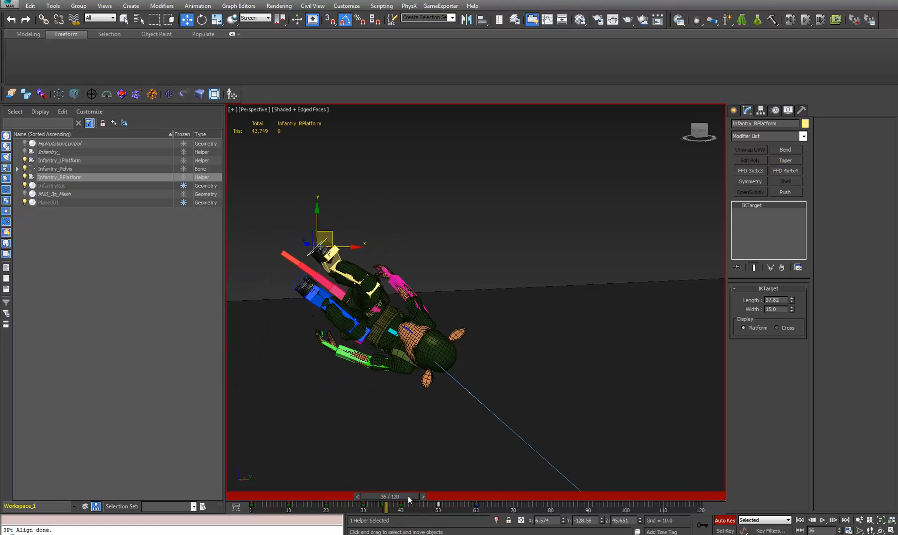
mouse_move(408, 496)
left_mouse_down()
mouse_move(435, 491)
mouse_move(421, 494)
left_mouse_up()
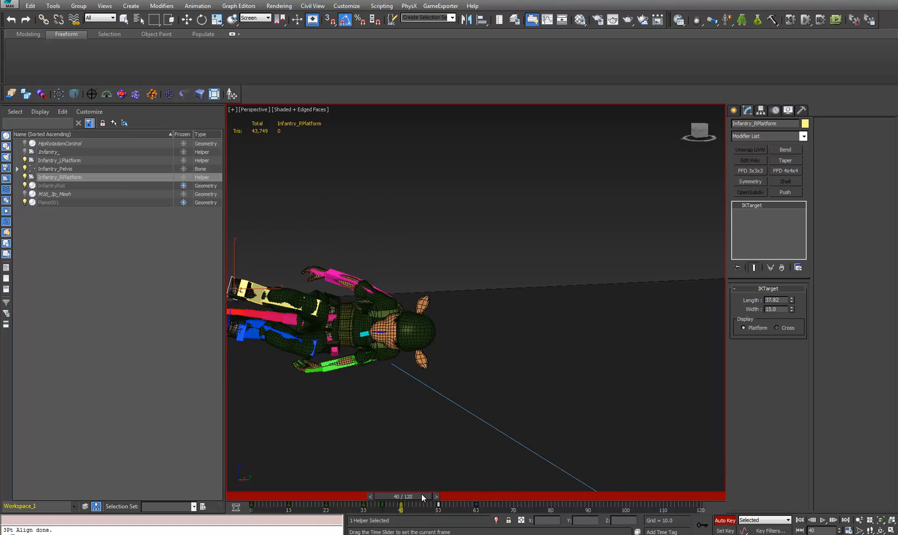
key("w")
middle_click_drag(405, 436, 573, 353)
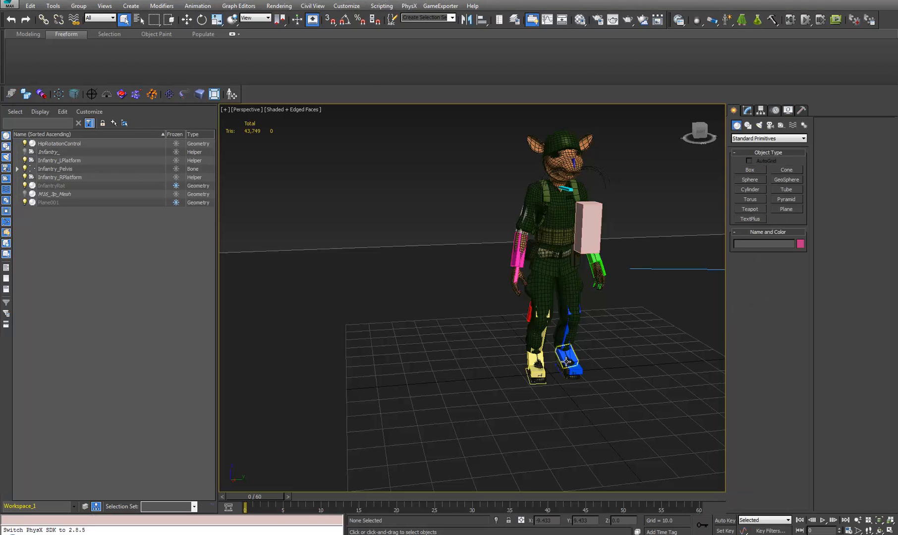
Select the HipRotationControl box beside the character and hide it
middle_click_drag(567, 362, 489, 378)
middle_click_drag(411, 370, 574, 341, "alt")
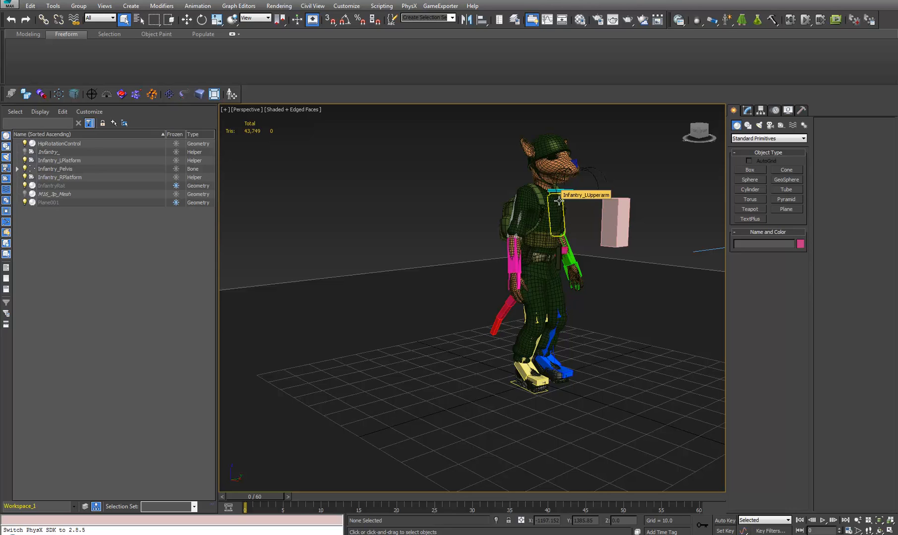
middle_click_drag(543, 352, 508, 350, "alt")
left_click(651, 213)
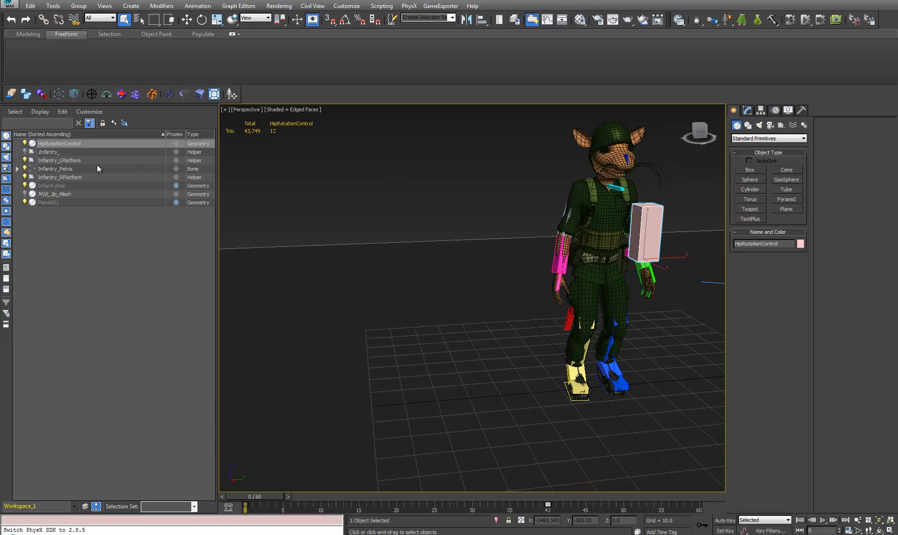
left_click(25, 144)
middle_click_drag(489, 308, 430, 305)
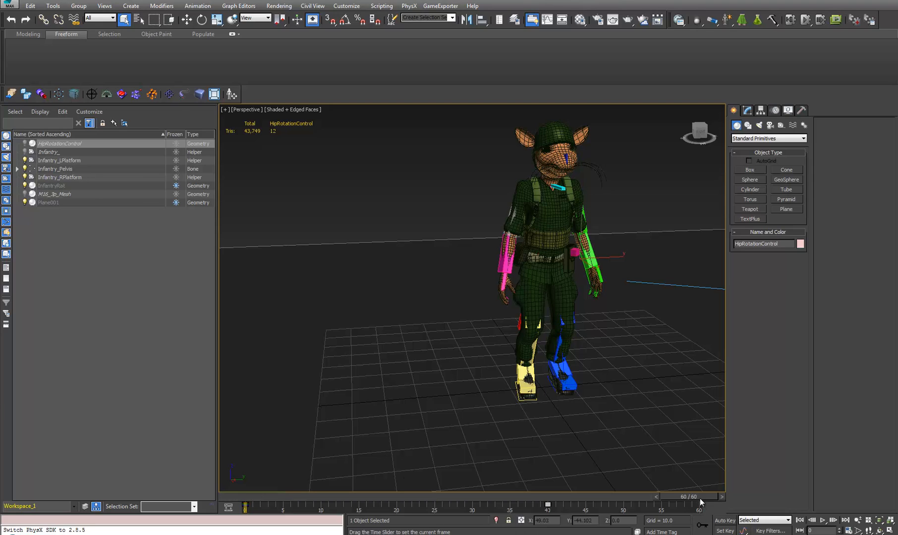
Compare the character's poses at frames 0 and 60 in the perspective view and through PhysCamera001
left_click(699, 498)
middle_click_drag(537, 317, 537, 336)
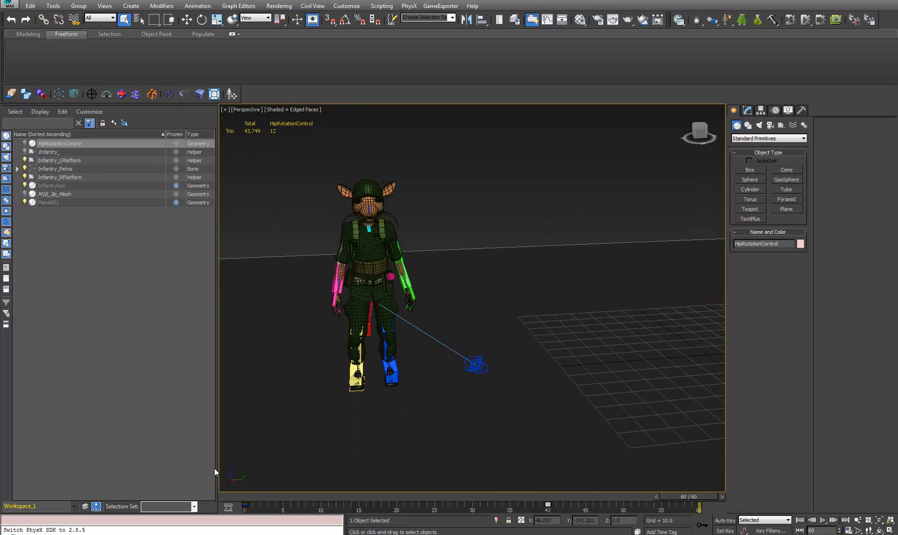
middle_click_drag(423, 388, 345, 405)
scroll(393, 403, "down", 3)
middle_click_drag(410, 403, 376, 403)
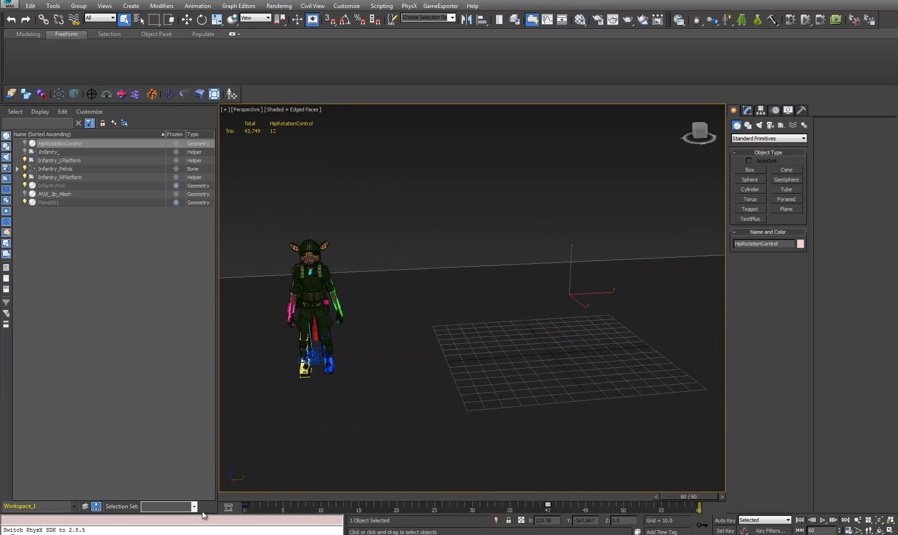
left_click(245, 502)
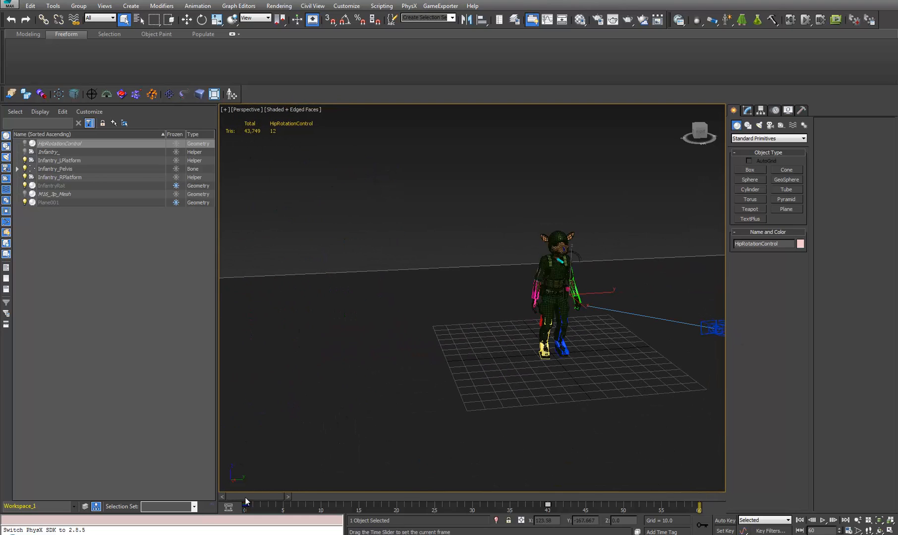
left_click(701, 498)
key("c")
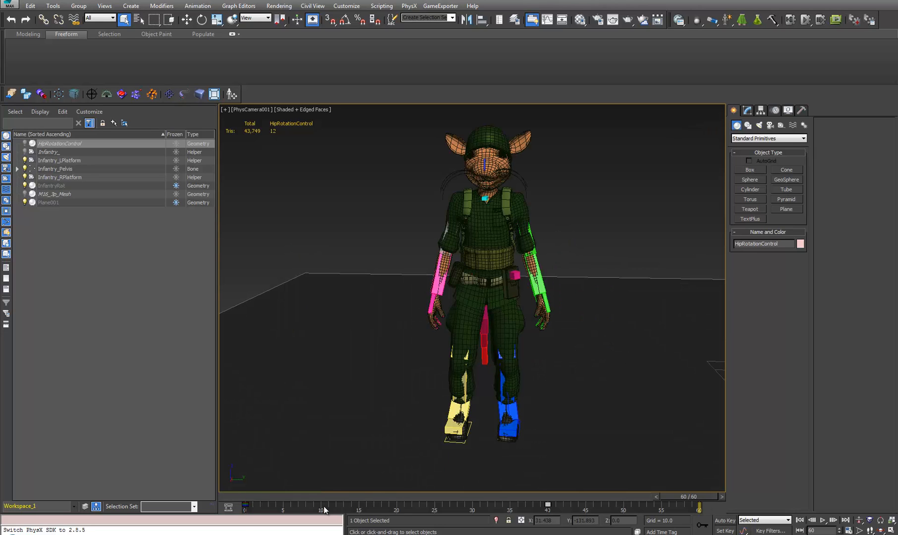
left_click(246, 497)
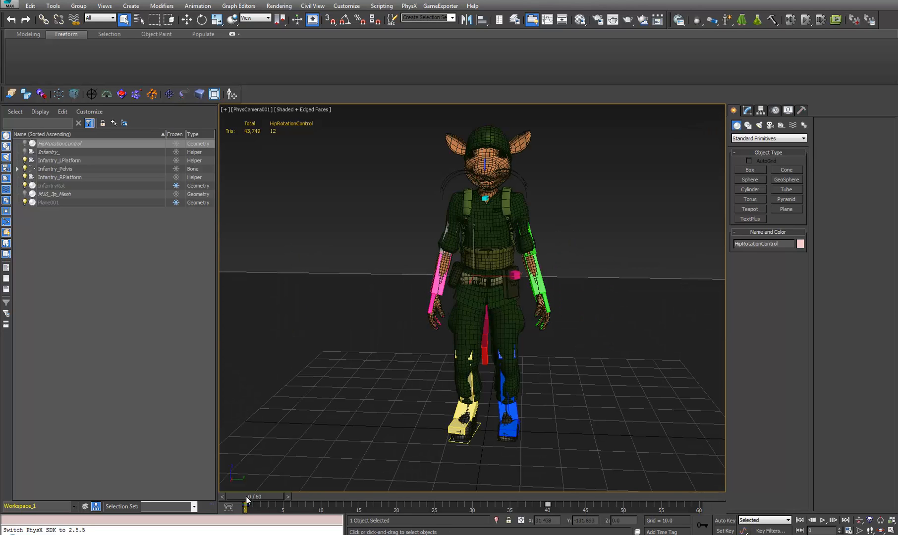
Select Infantry_RPlatform and compare the foot placement at frames 60 and 0 through PhysCamera001, finishing in the perspective view
left_click(699, 498)
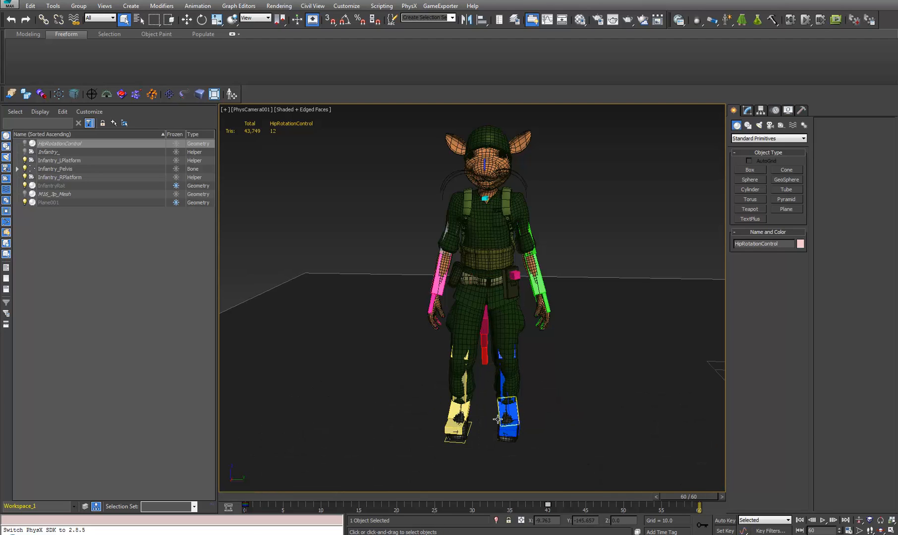
left_click(471, 427)
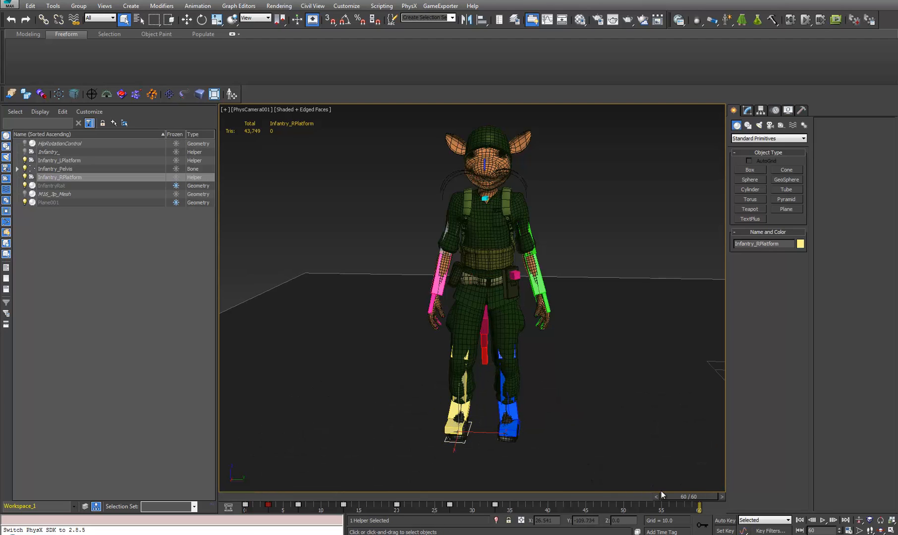
left_click_drag(685, 496, 174, 508)
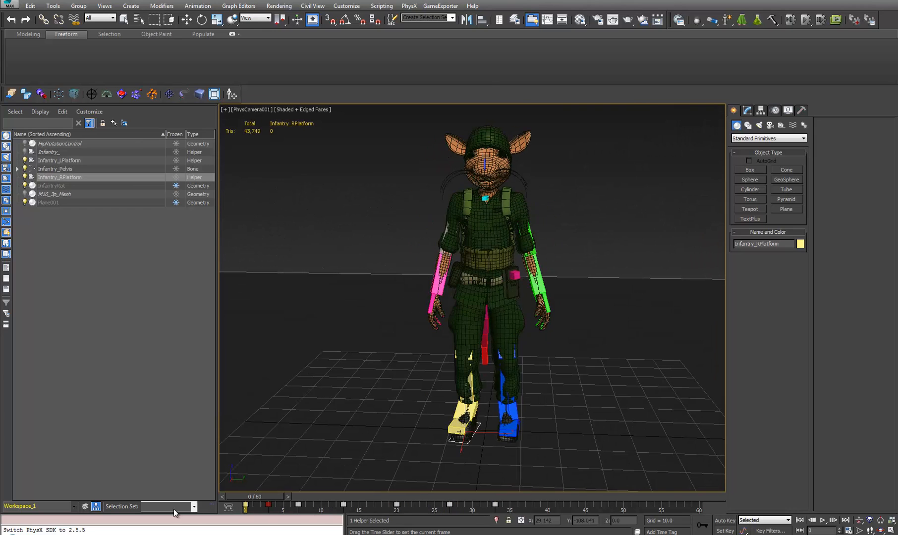
key("q")
key("p")
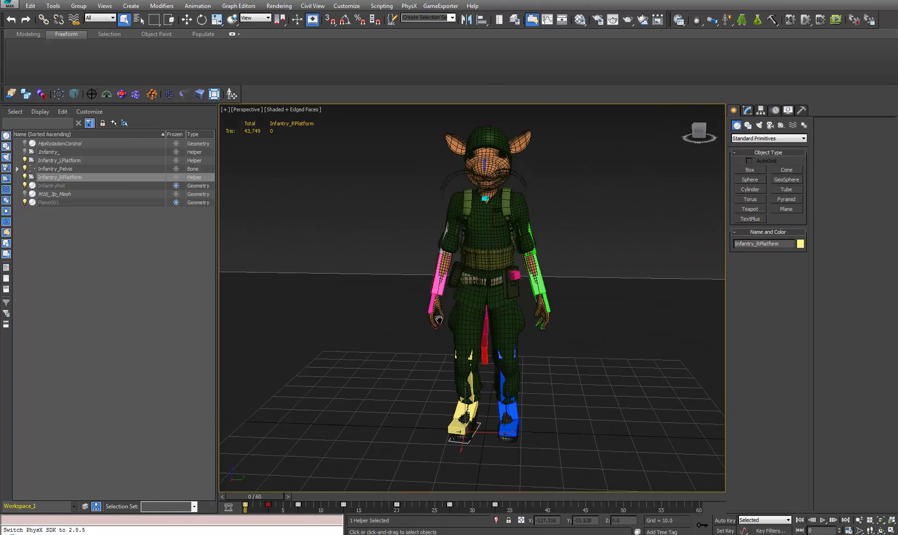
middle_click_drag(419, 325, 638, 385, "alt")
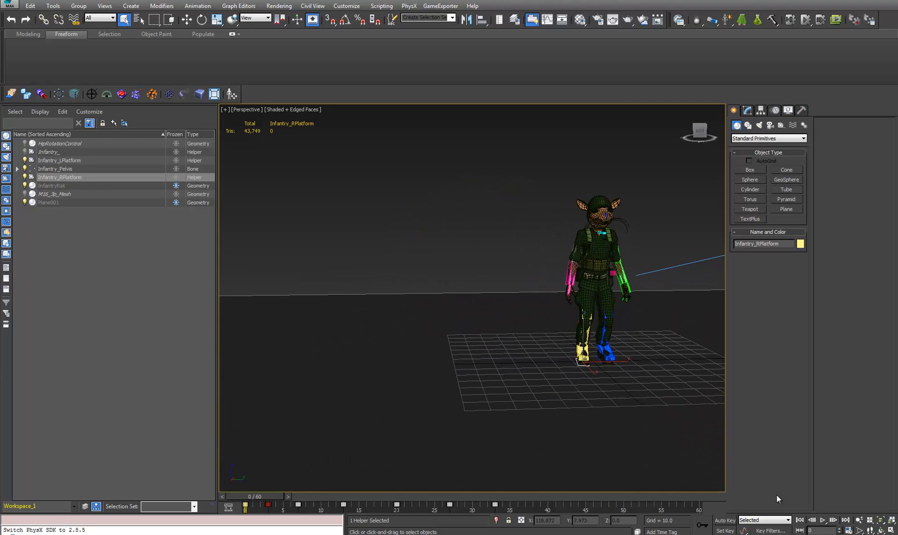
Play the roll in the perspective view, check and accept the time configuration, replay from the start, and return to frame 0
left_click(821, 520)
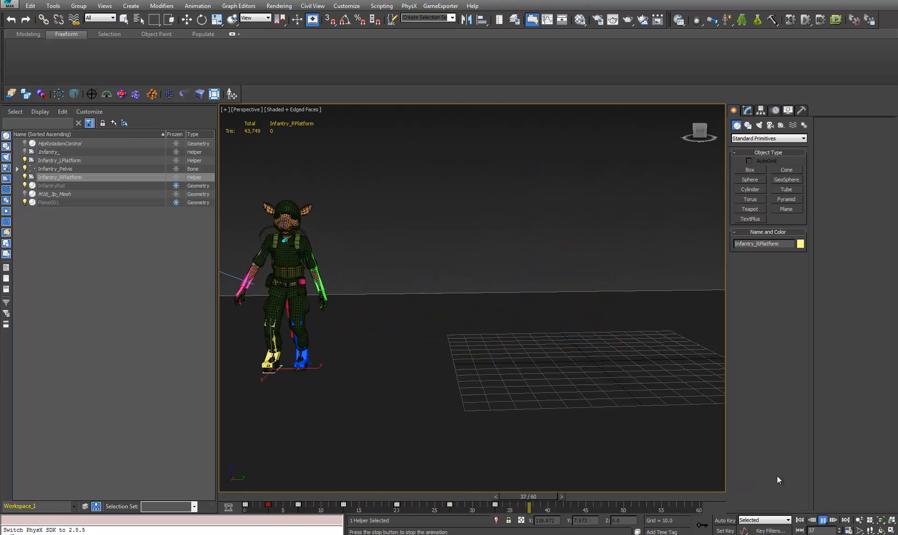
left_click(823, 518)
right_click(821, 519)
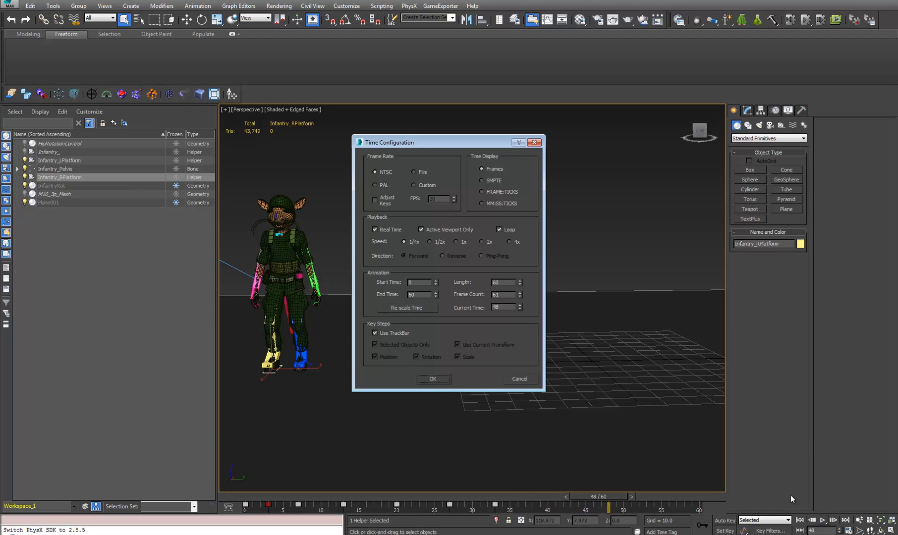
left_click(429, 380)
left_click(799, 520)
left_click(823, 520)
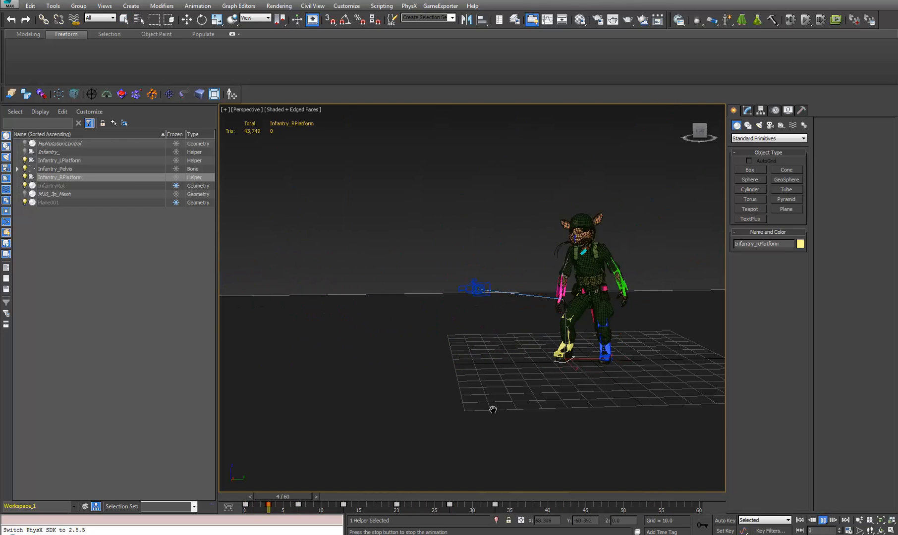
middle_click_drag(493, 409, 581, 426)
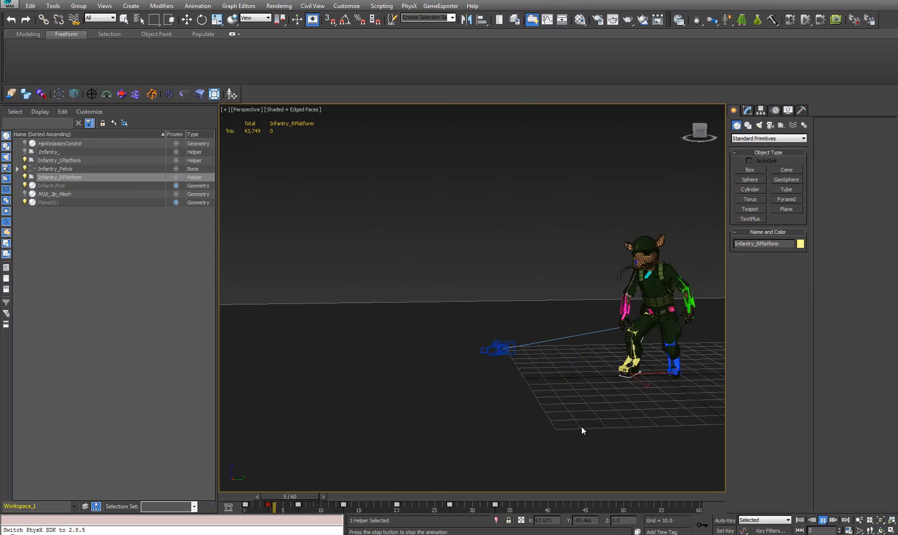
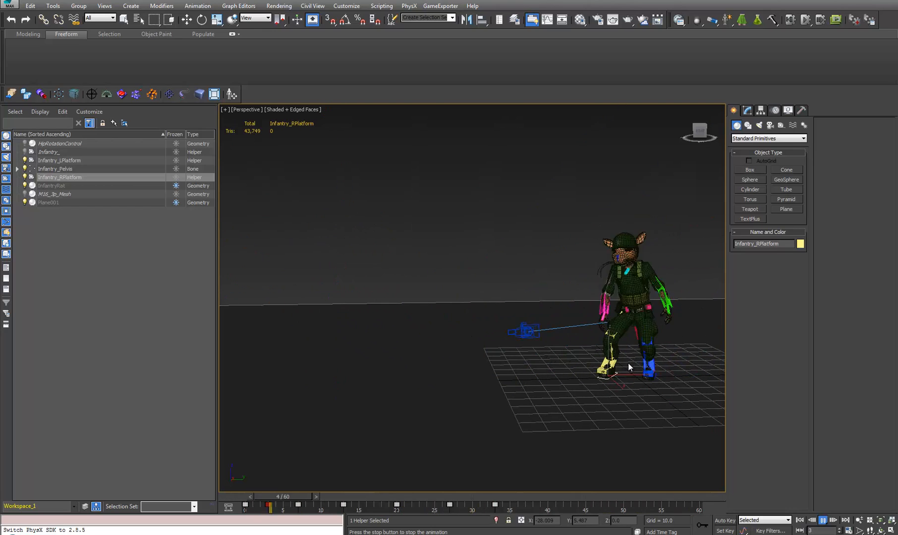
left_click(823, 520)
left_click_drag(453, 498, 216, 507)
middle_click_drag(502, 392, 334, 410)
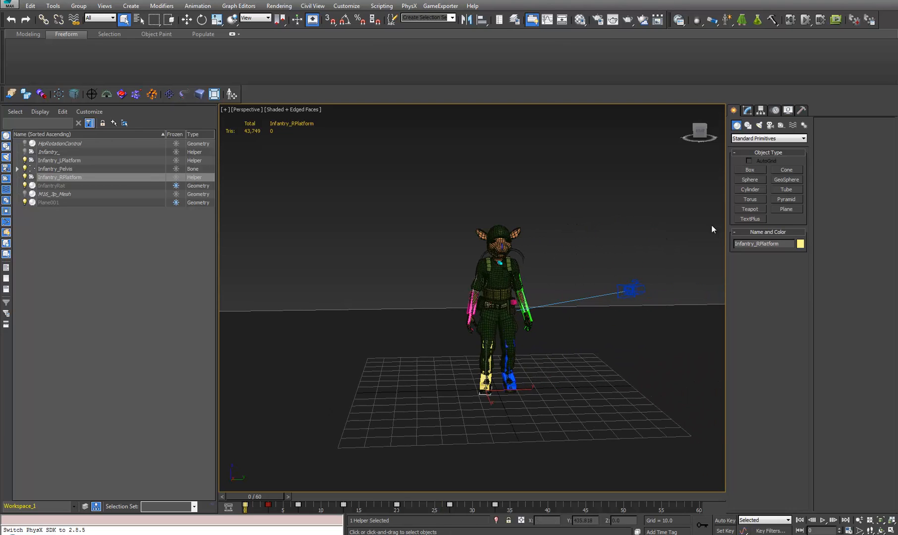
Show the rig's animation layers, open the Infantry_ Layer Ranges, and check the character's pose at frame 40
left_click(777, 111)
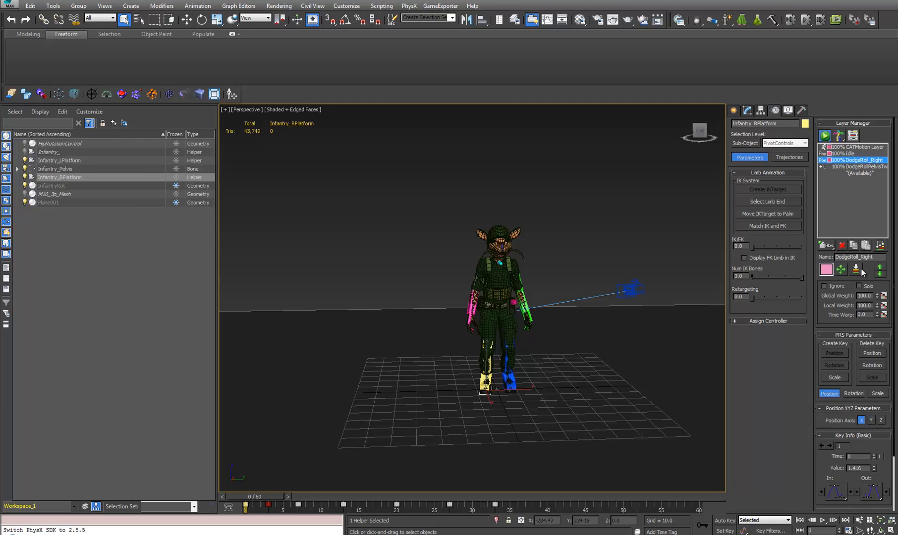
left_click(853, 137)
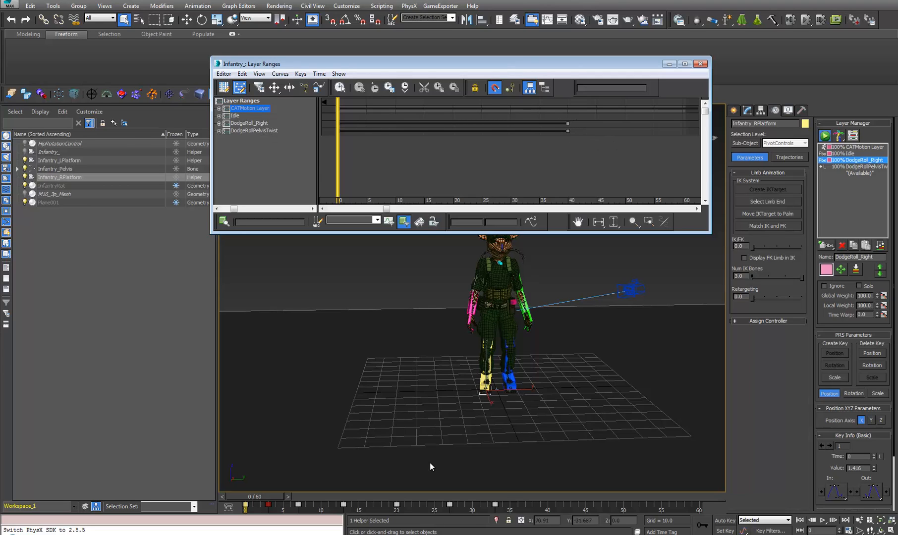
left_click_drag(507, 499, 547, 496)
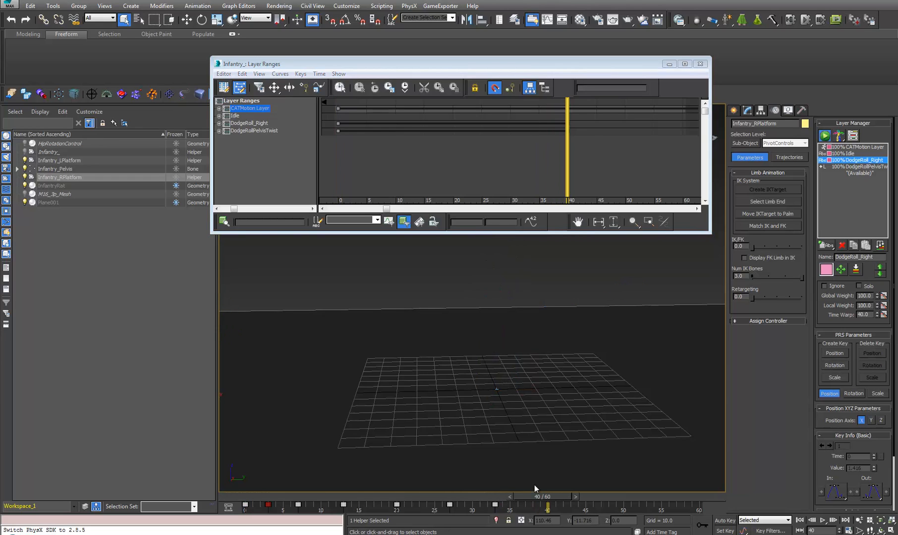
middle_click_drag(374, 385, 564, 396)
mouse_move(539, 497)
left_mouse_down()
mouse_move(545, 483)
mouse_move(615, 475)
mouse_move(540, 478)
left_mouse_up()
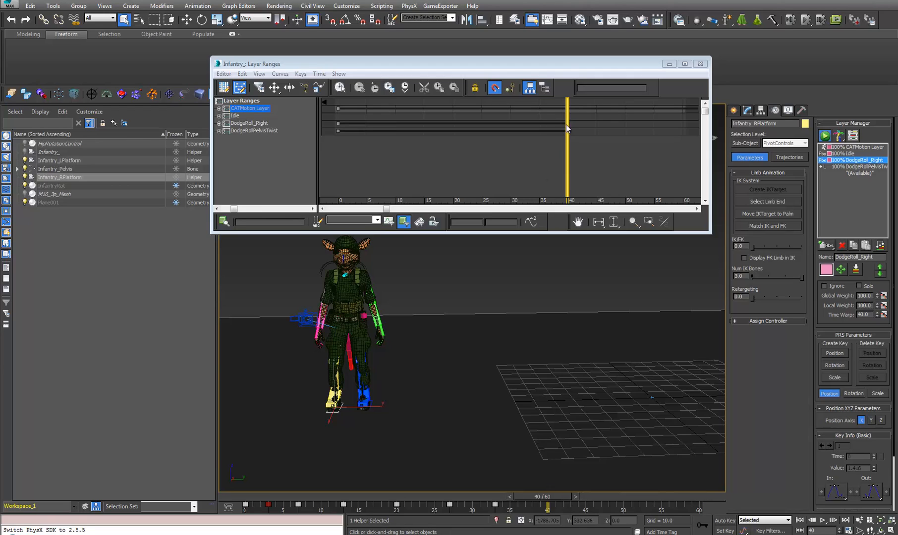
Extend the DodgeRoll_Right and DodgeRollPelvisTwist layer ranges to end at frame 60, and play the stretched roll
left_click_drag(567, 124, 683, 126)
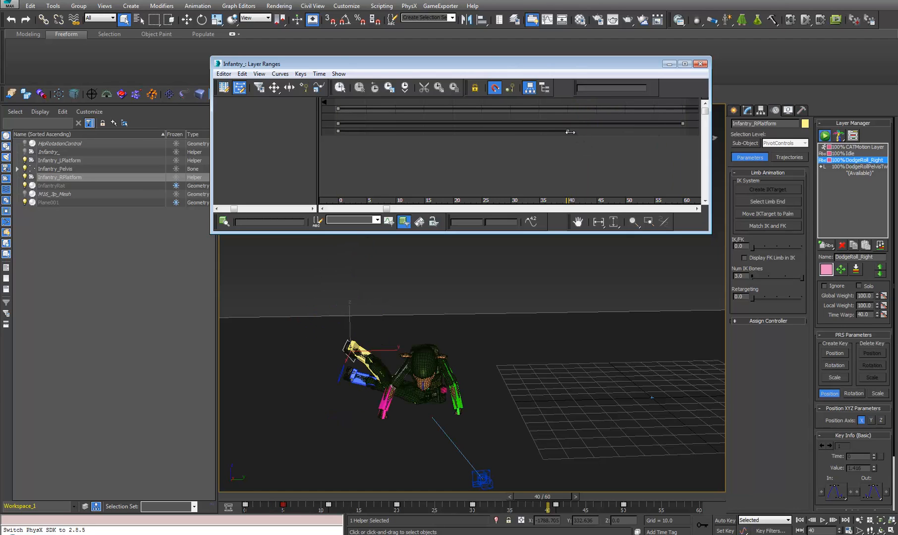
left_click_drag(570, 131, 677, 134)
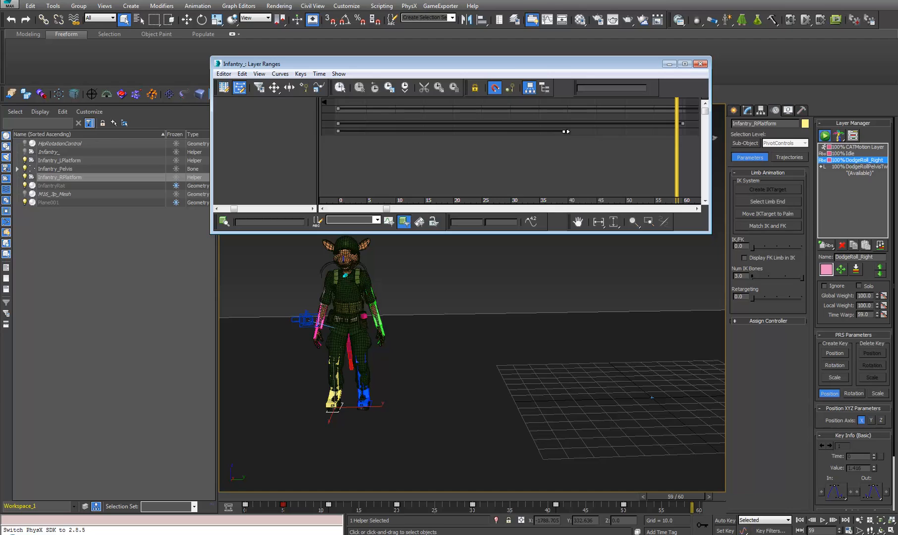
left_click_drag(572, 132, 646, 136)
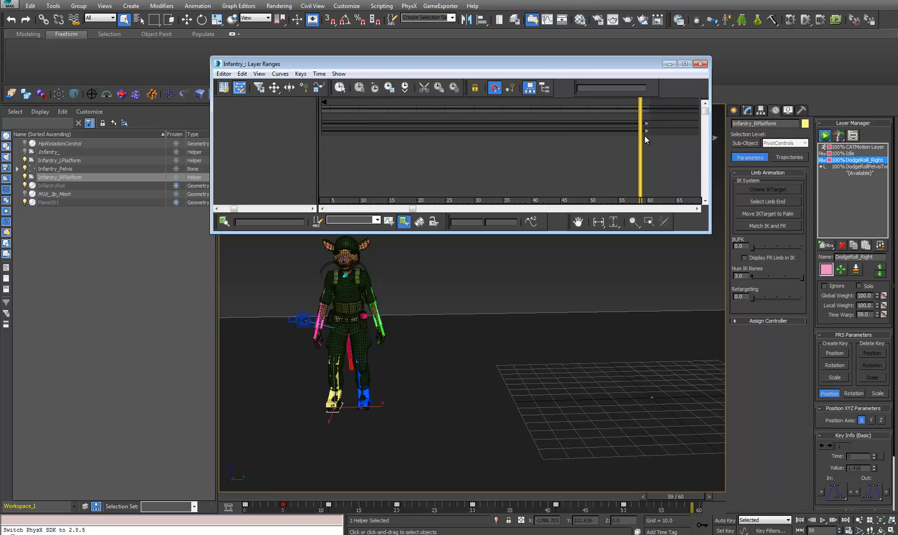
left_click(825, 521)
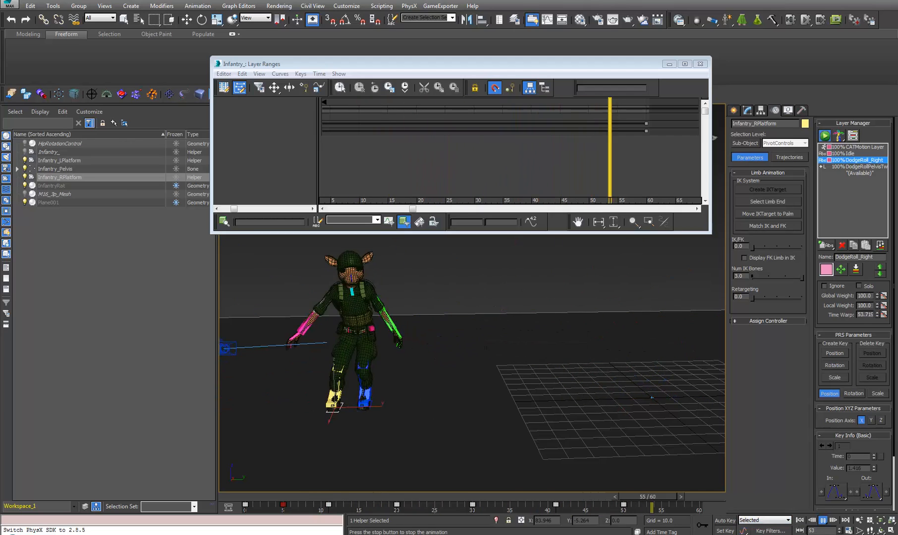
left_click(825, 520)
middle_click_drag(515, 401, 497, 398)
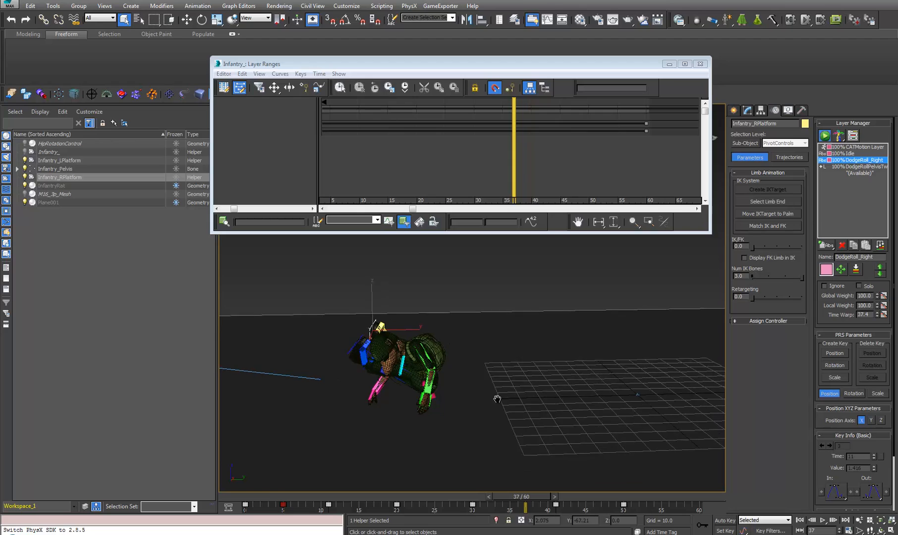
scroll(497, 397, "down", 2)
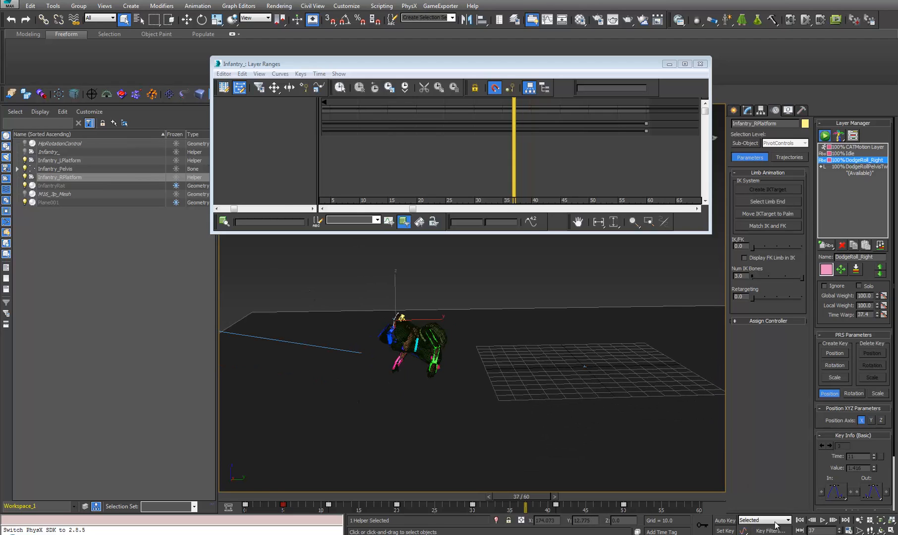
Unhide the HipRotationControl box and select it
left_click(26, 144)
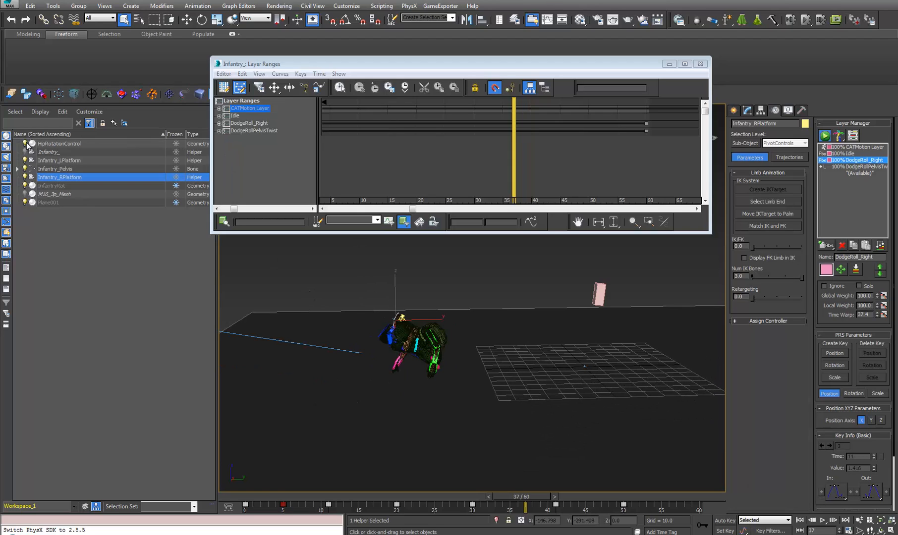
left_click(598, 298)
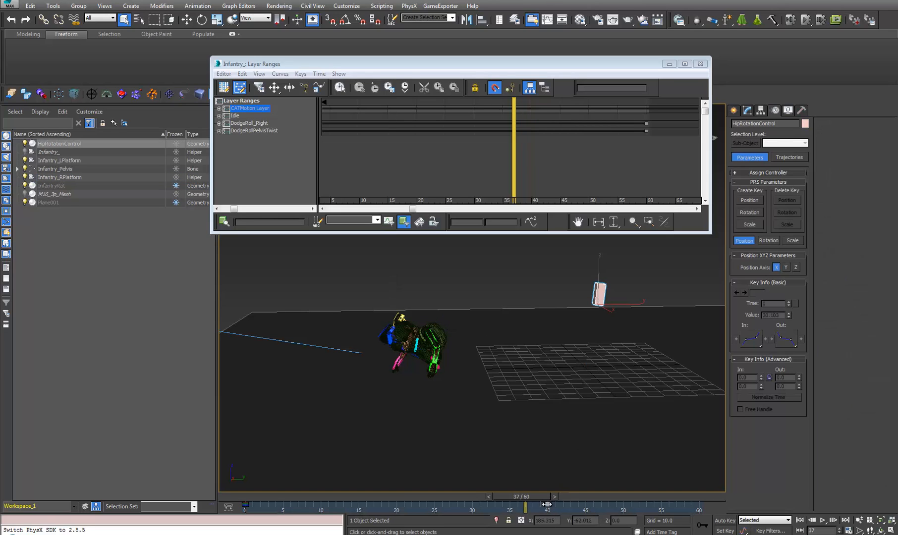
Move HipRotationControl's frame-40 key to frame 60 and play the roll from the start
left_click_drag(547, 505, 697, 505)
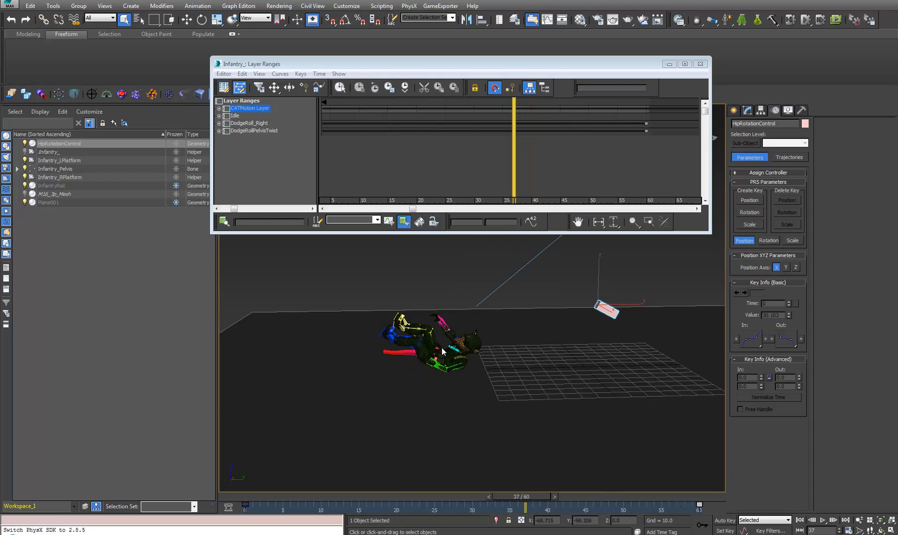
left_click(798, 520)
left_click(822, 520)
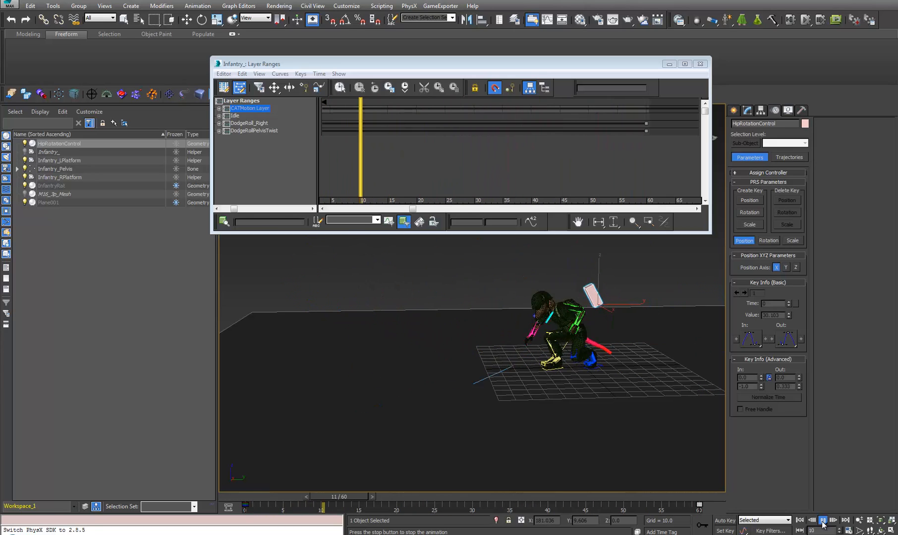
left_click(822, 520)
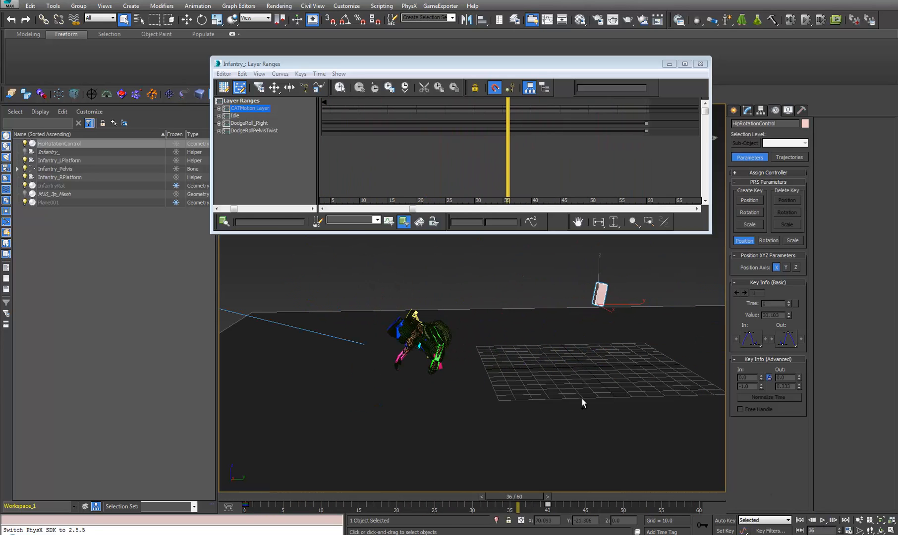
Undo the HipRotationControl key move, and shorten the DodgeRoll_Right and DodgeRollPelvisTwist layer ranges to end at frame 40
key("ctrl+z")
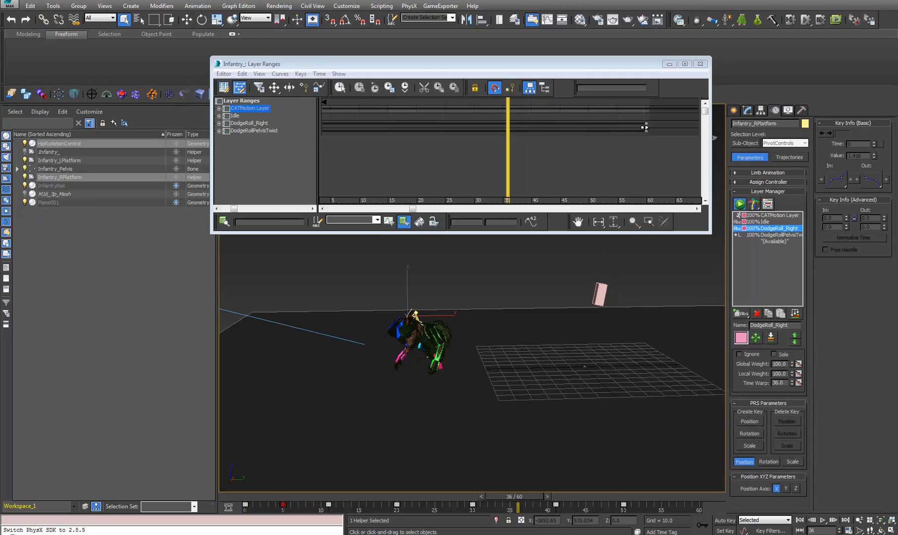
left_click_drag(648, 121, 532, 124)
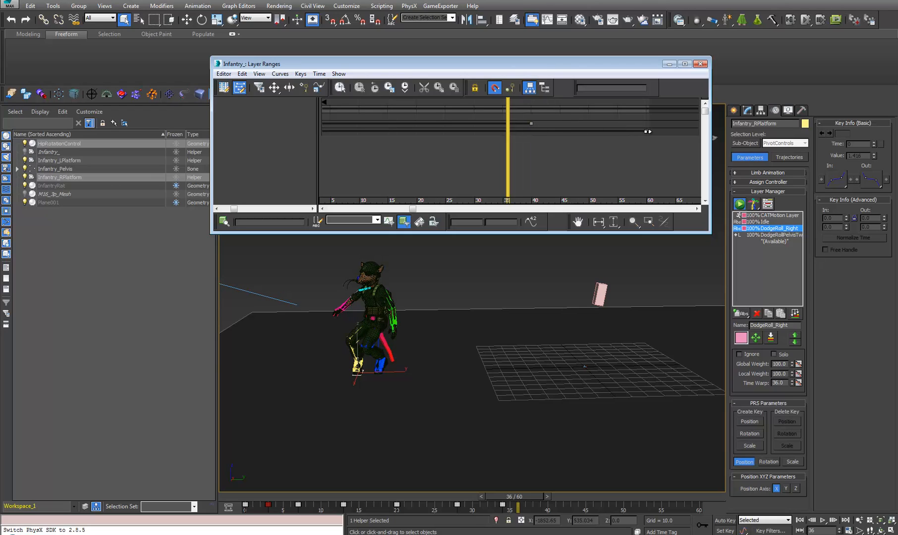
left_click_drag(648, 132, 532, 131)
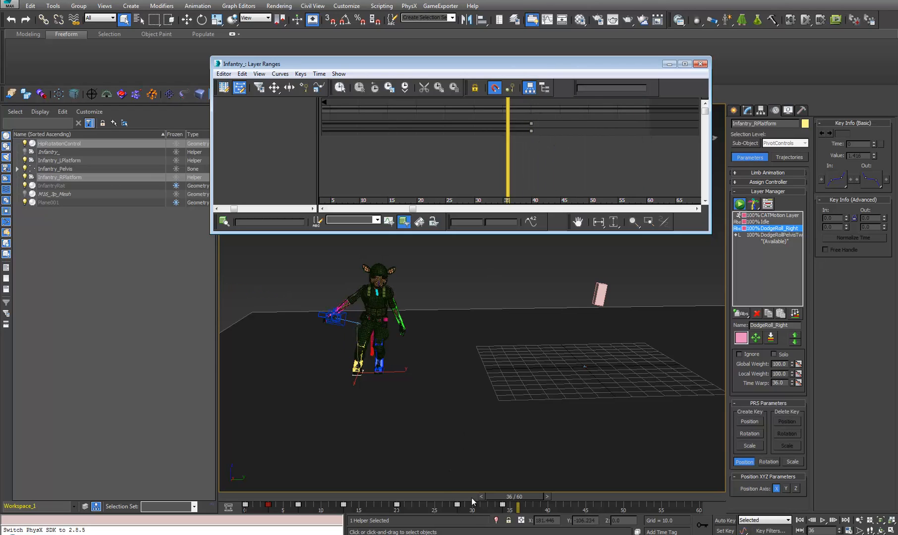
Play the 40-frame roll from frame 0 to review its timing, and close the Layer Ranges window
left_click_drag(529, 497, 269, 497)
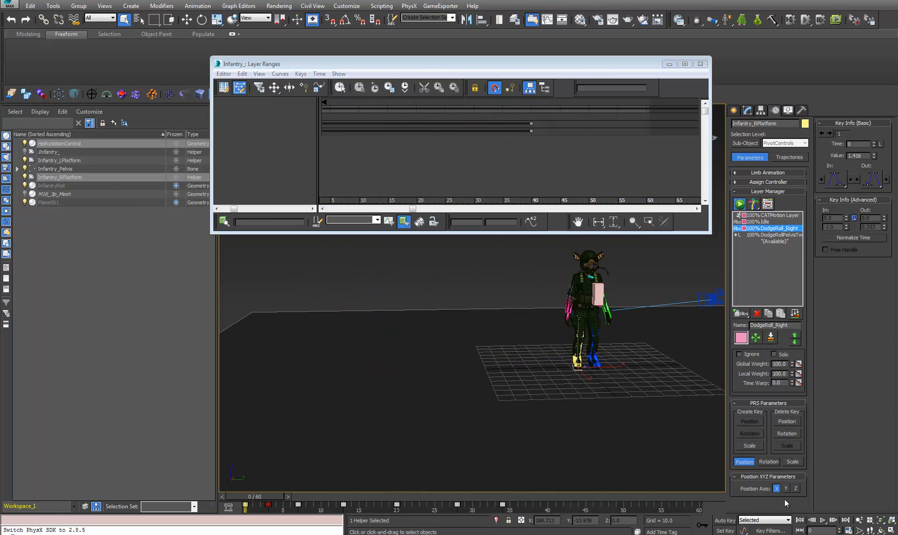
left_click(822, 519)
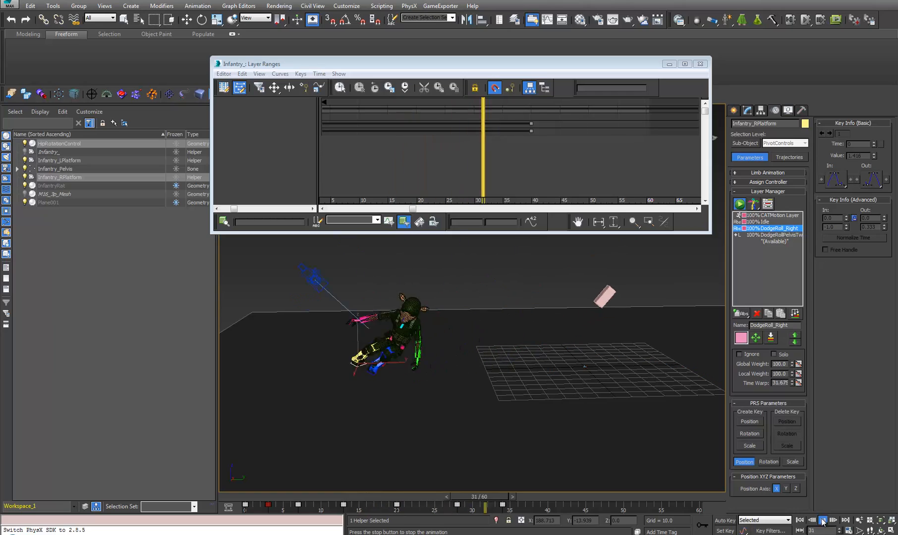
left_click(822, 521)
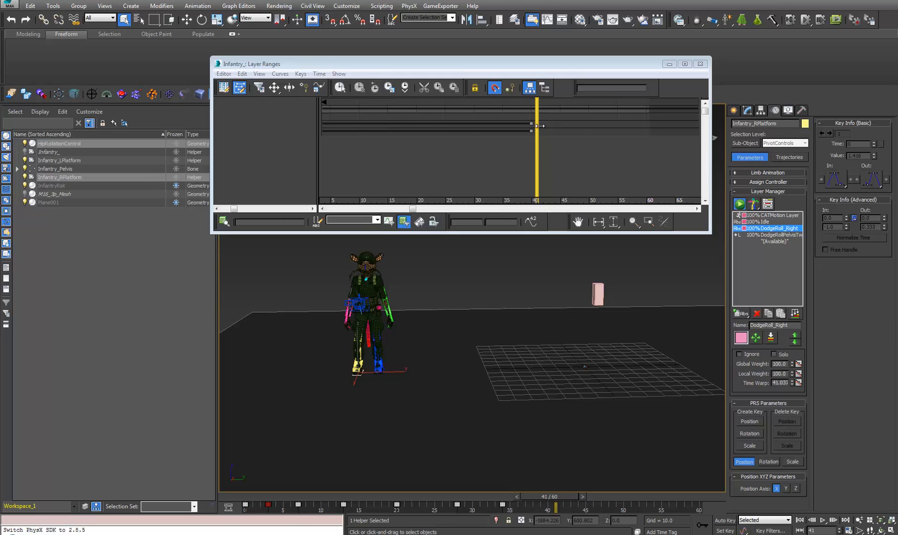
left_click(699, 64)
Set the DodgeRollPelvisTwist layer to Ignore, and inspect the roll from frame 0 to about frame 15
mouse_move(537, 497)
left_mouse_down()
mouse_move(344, 492)
mouse_move(163, 464)
left_mouse_up()
middle_click_drag(427, 375, 500, 362)
scroll(501, 361, "up", 3)
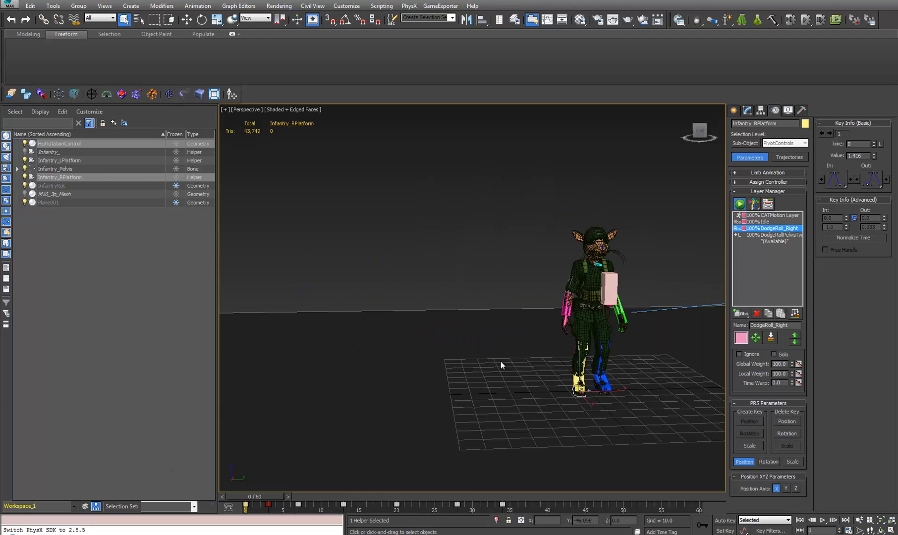
mouse_move(595, 362)
middle_mouse_down()
mouse_move(452, 333)
mouse_move(480, 329)
mouse_move(508, 340)
middle_mouse_up()
left_click(797, 237)
scroll(507, 340, "up", 3)
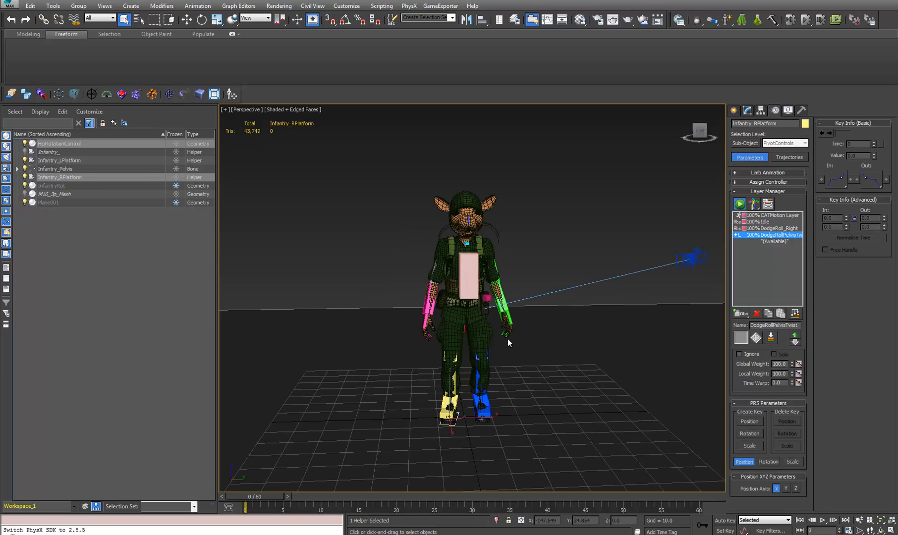
left_click(739, 354)
left_click_drag(268, 499, 379, 489)
middle_click_drag(418, 414, 597, 378)
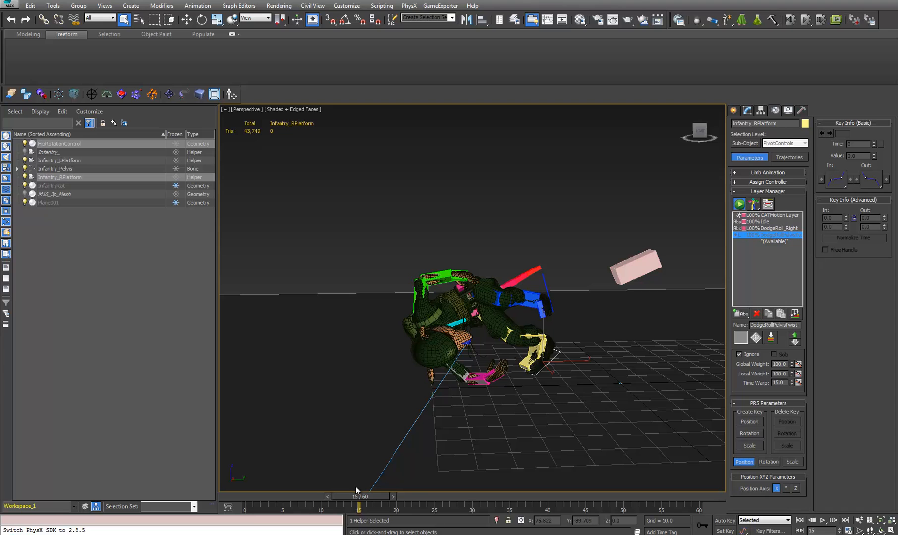
Go back to frame 11 of the roll and turn off Ignore for the DodgeRollPelvisTwist layer
mouse_move(355, 495)
left_mouse_down()
mouse_move(451, 489)
mouse_move(287, 481)
mouse_move(432, 467)
mouse_move(384, 475)
mouse_move(290, 465)
left_mouse_up()
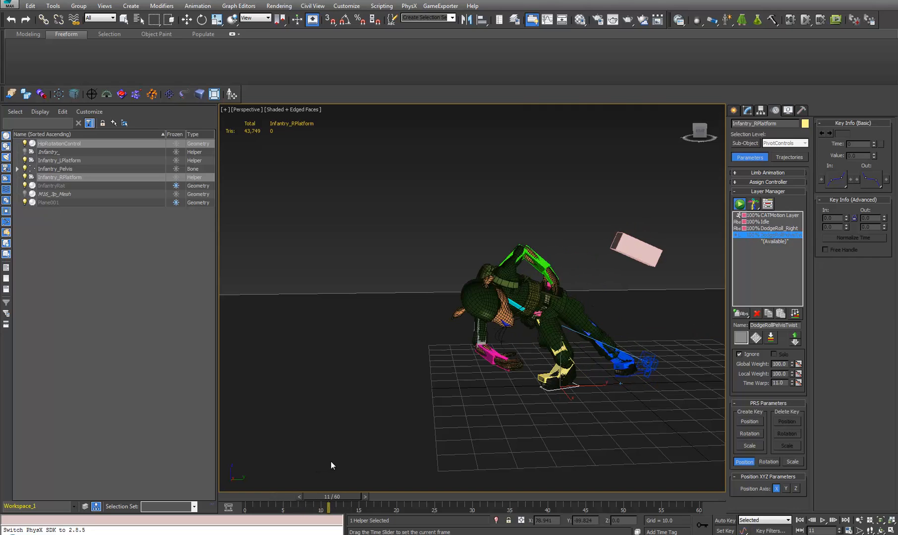
key("q")
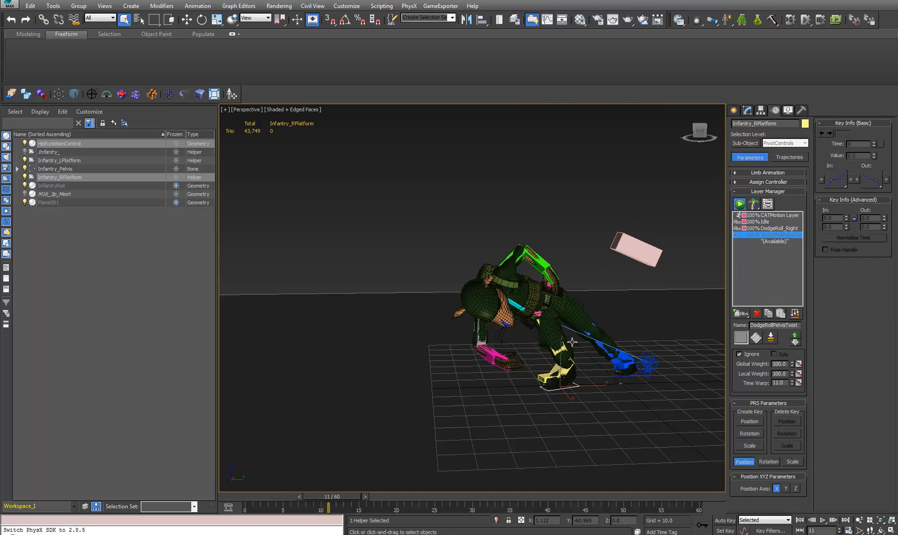
left_click(740, 355)
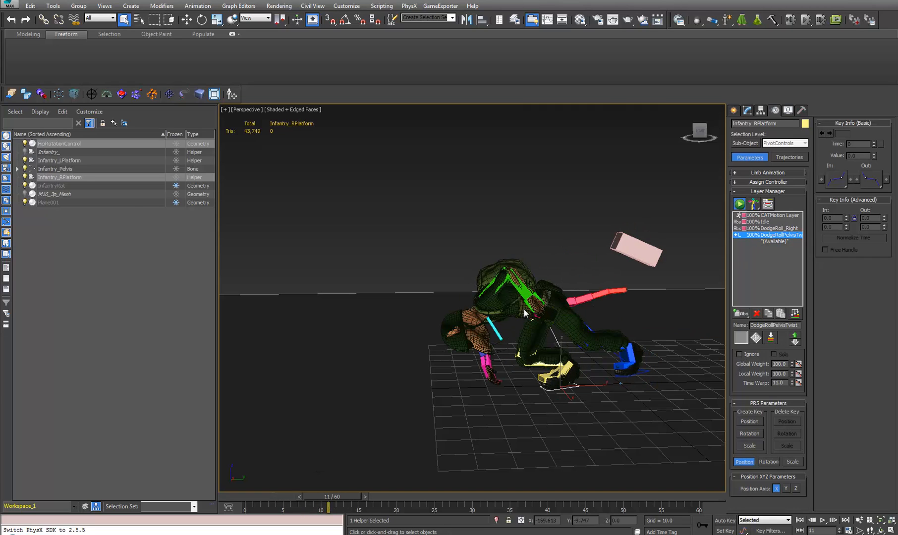
Select the Infantry_Pelvis bone at frame 7 and set its rotation to the Local coordinate system
middle_click_drag(532, 315, 543, 311, "alt")
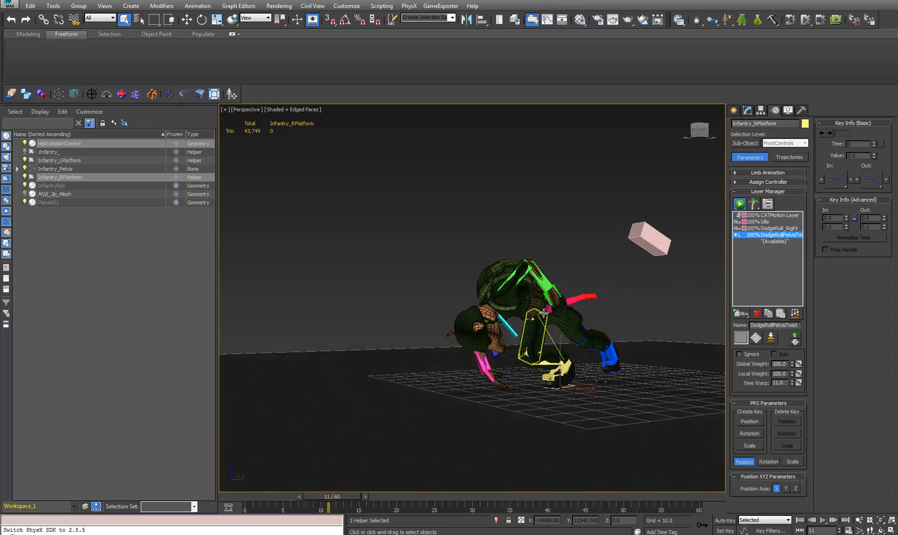
left_click(543, 310)
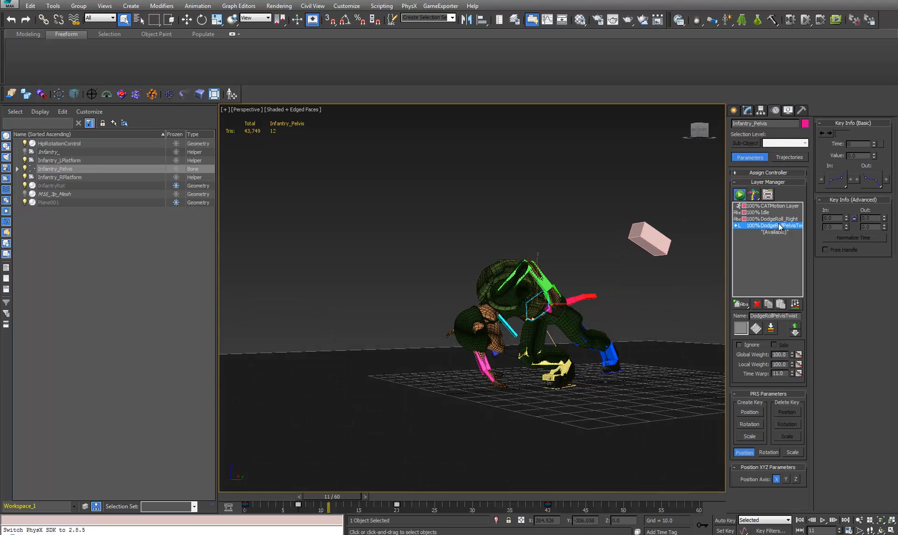
left_click_drag(353, 493, 323, 500)
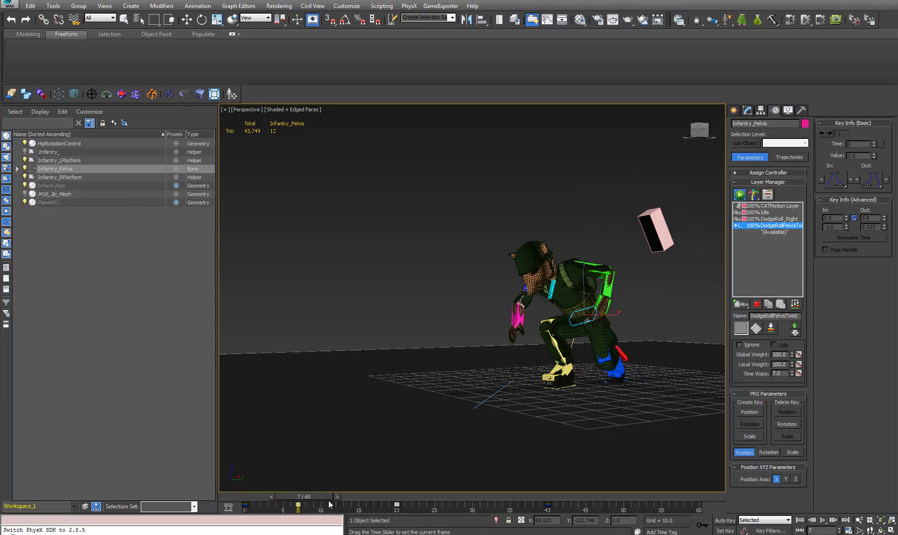
key("e")
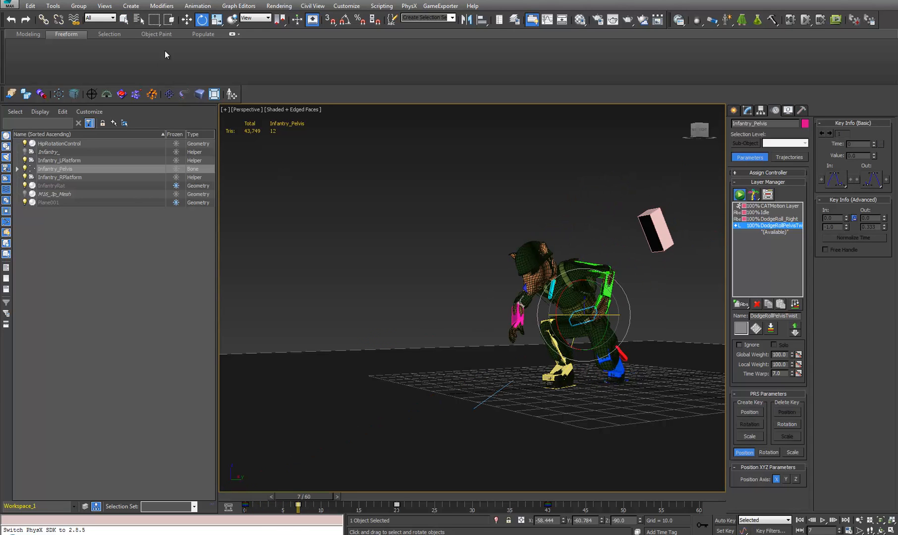
left_click(262, 18)
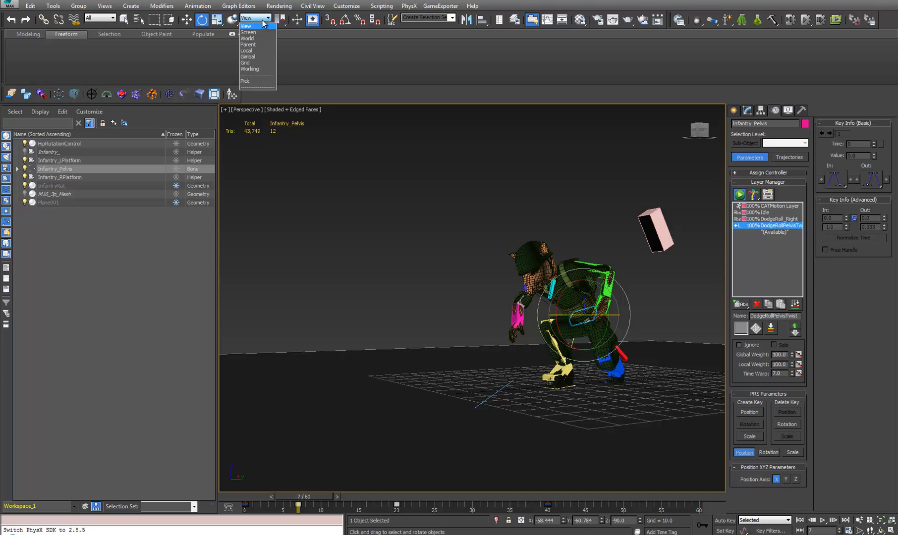
left_click(253, 53)
Turn on Auto Key and rotate the pelvis at frame 7 on the DodgeRollPelvisTwist layer
left_click(733, 522)
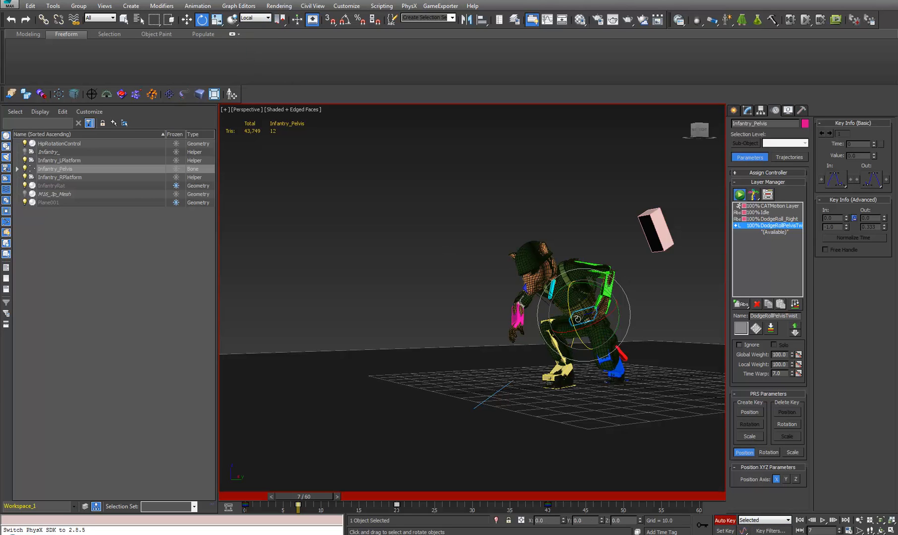
left_click_drag(578, 319, 645, 302)
middle_click_drag(645, 302, 594, 290, "alt")
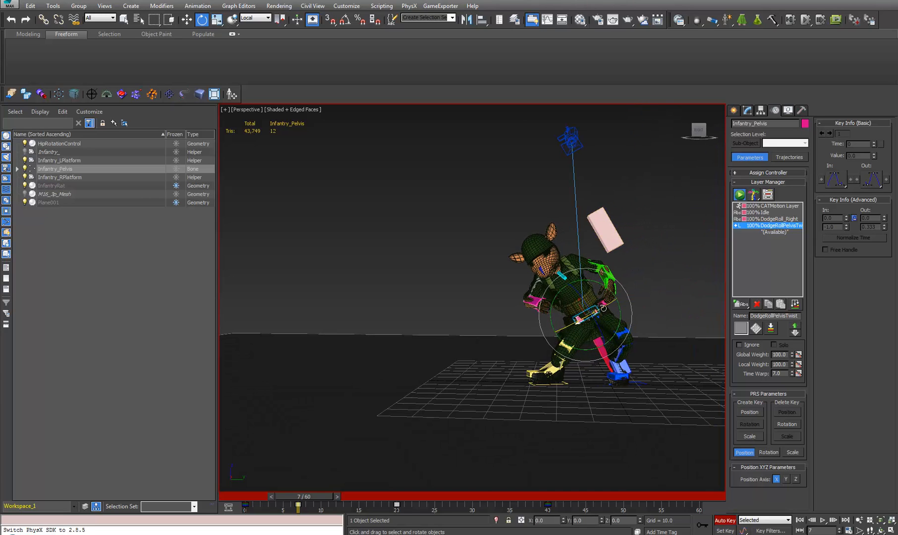
left_click_drag(604, 308, 541, 342)
Inspect the tucked pose at frame 16 from several angles and select the Infantry_RUpperarm bone
left_click_drag(329, 496, 397, 481)
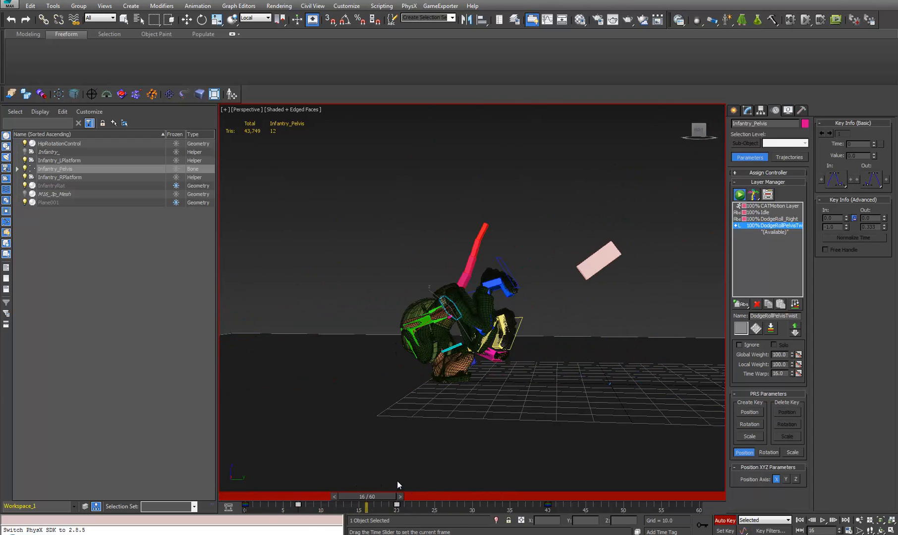
key("e")
middle_click_drag(436, 392, 348, 393, "alt")
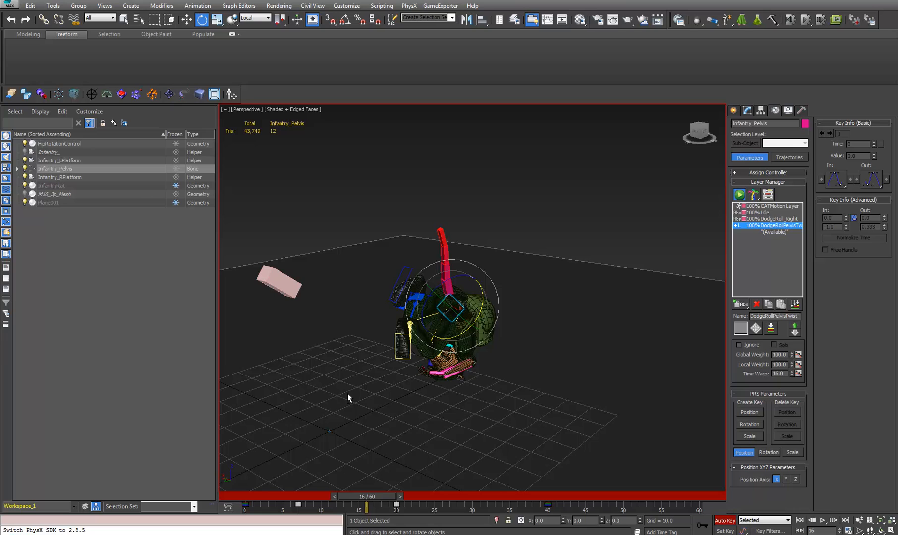
left_click(469, 357)
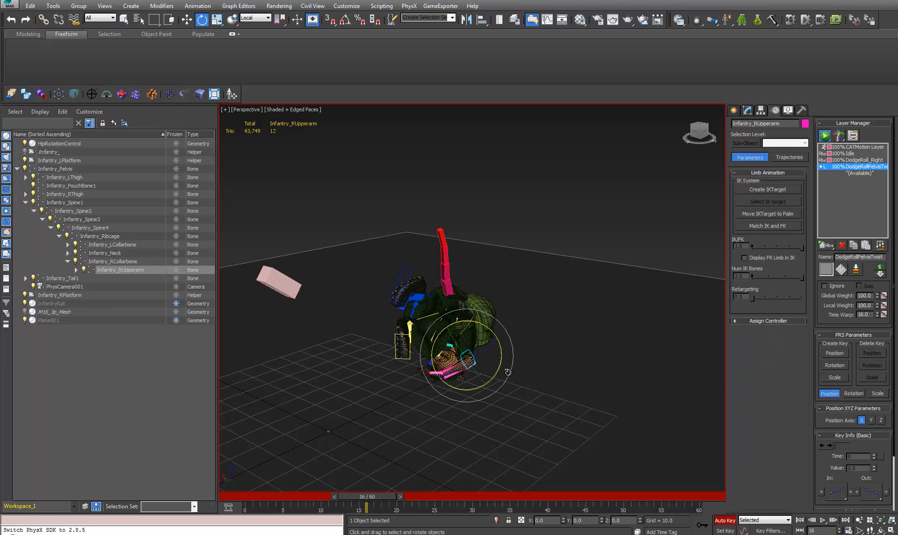
middle_click_drag(474, 465, 424, 456, "alt")
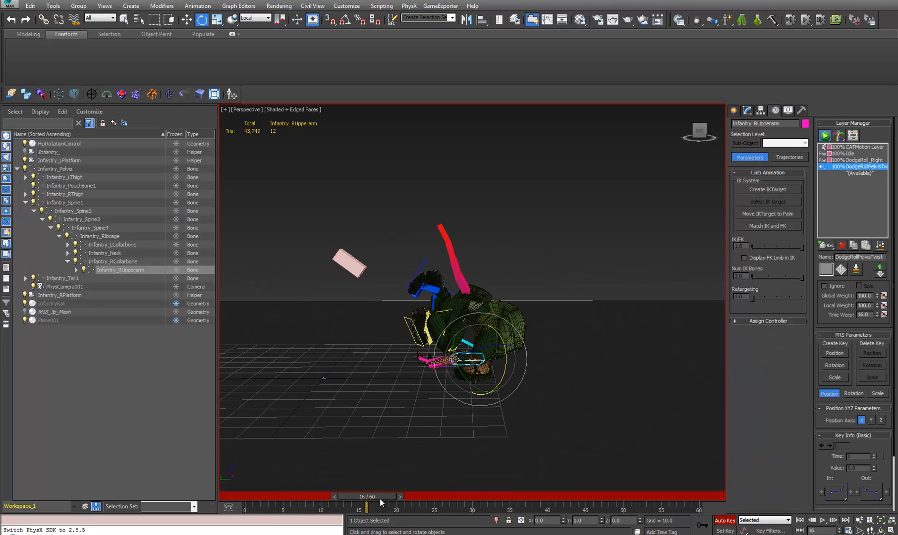
Make DodgeRoll_Right the active layer and review the right upper arm's motion up to frame 36
left_click(869, 161)
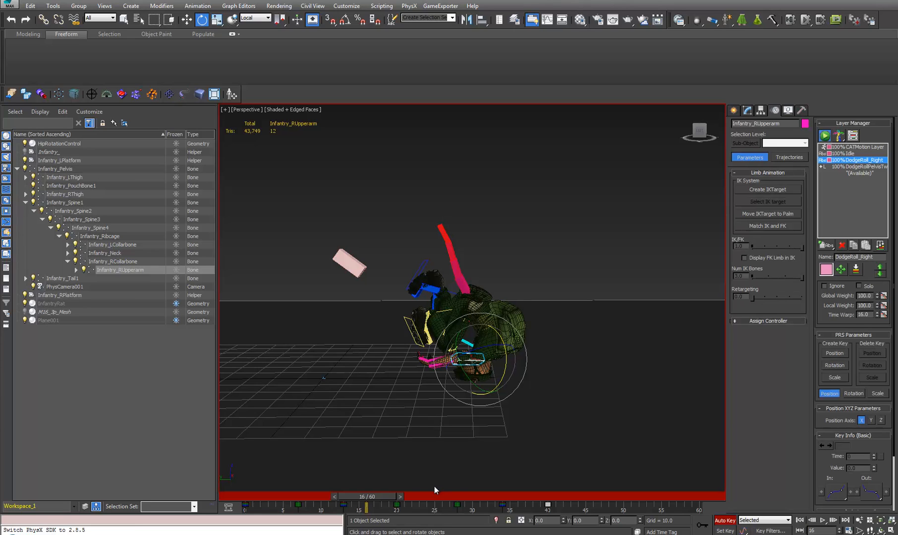
left_click_drag(392, 496, 532, 437)
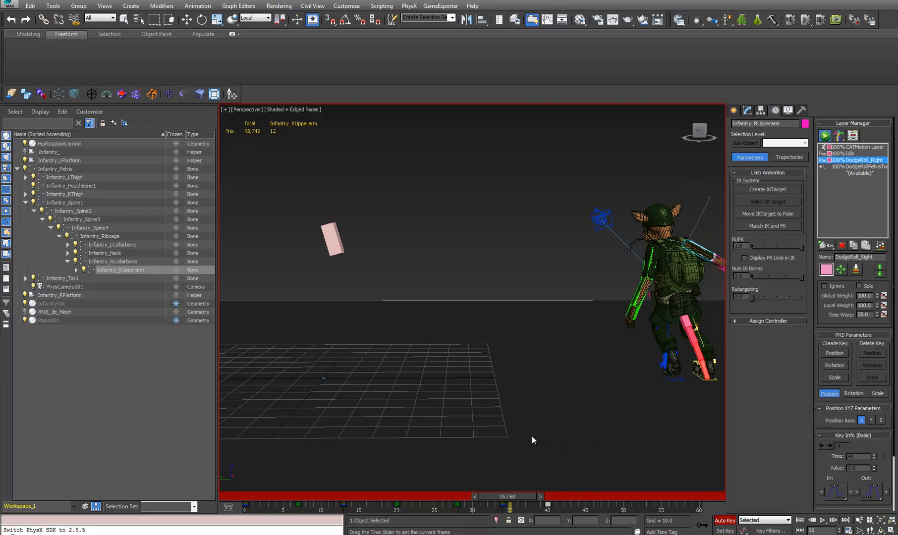
key("e")
left_click_drag(541, 496, 517, 519)
key("e")
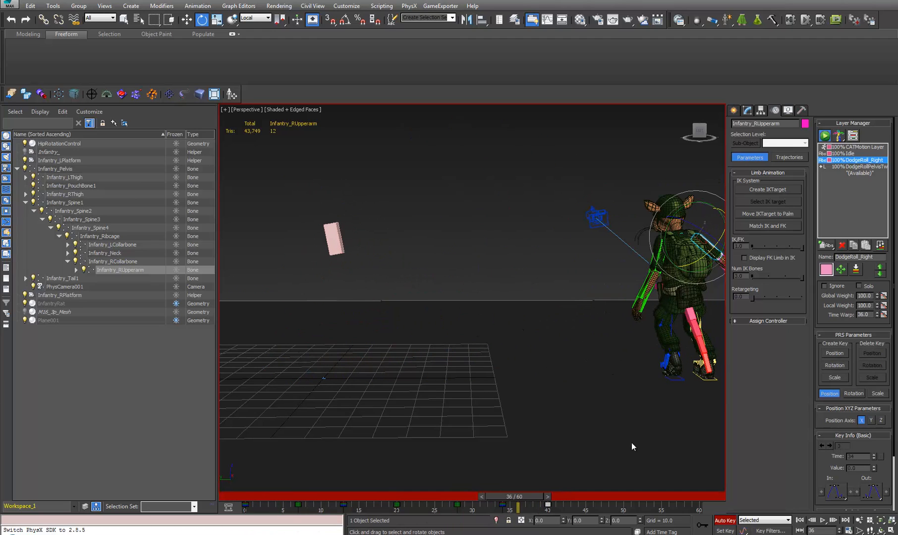
Select the Infantry_LPlatform foot helper to view its keys, and return the roll to frame 0
left_click(677, 376)
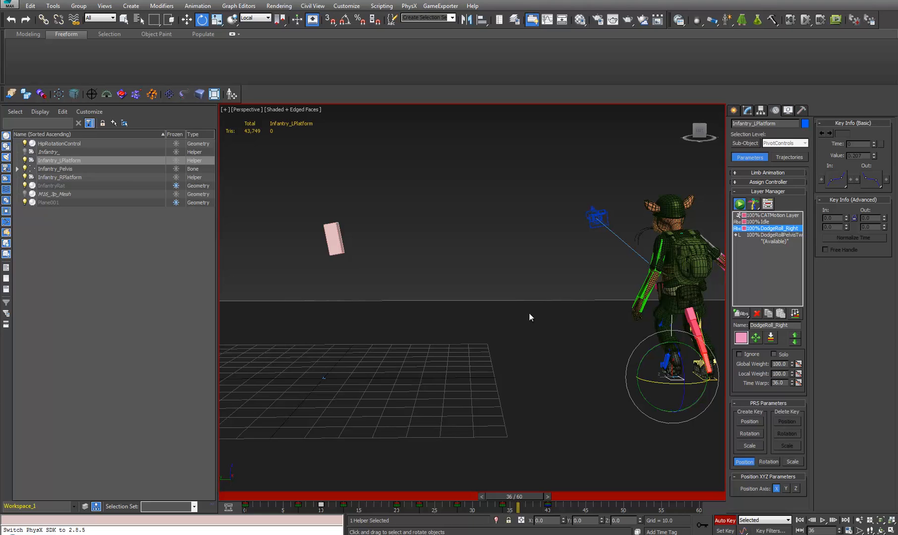
middle_click_drag(407, 379, 350, 419, "alt")
left_click_drag(525, 497, 119, 491)
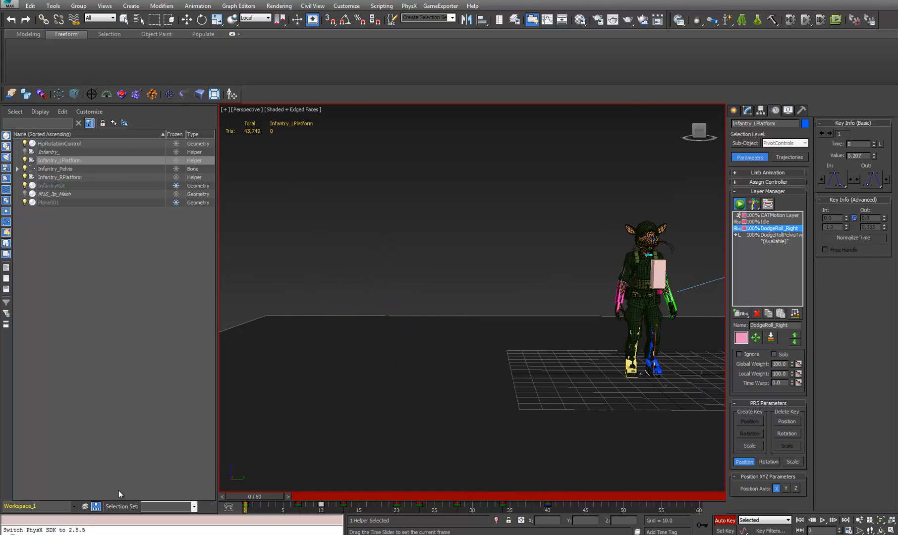
key("e")
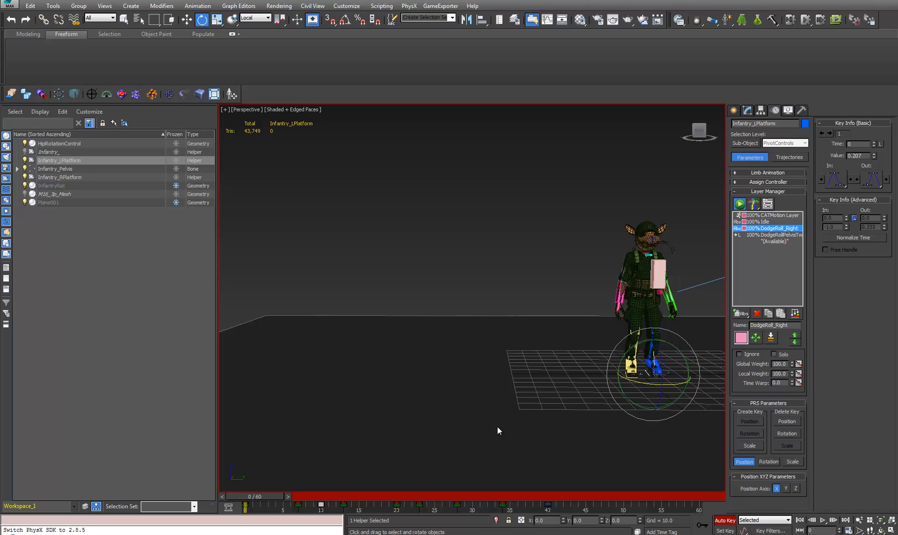
Rotate the Infantry_Head bone at frame 15 on the DodgeRoll_Right layer to adjust the head's tuck
mouse_move(237, 500)
left_mouse_down()
mouse_move(326, 481)
mouse_move(582, 489)
mouse_move(462, 481)
mouse_move(239, 498)
mouse_move(331, 482)
mouse_move(498, 474)
mouse_move(388, 483)
mouse_move(480, 462)
mouse_move(527, 462)
mouse_move(277, 455)
mouse_move(354, 463)
mouse_move(499, 416)
mouse_move(344, 439)
left_mouse_up()
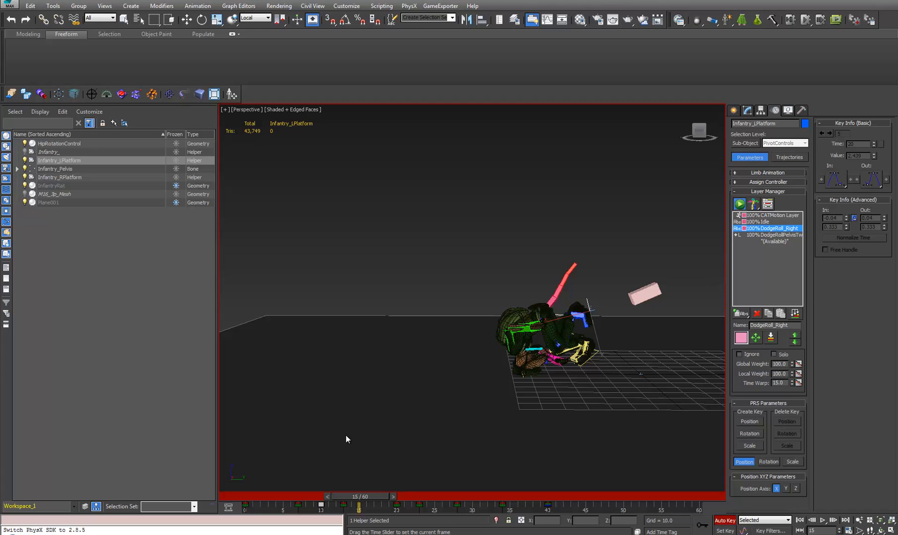
key("e")
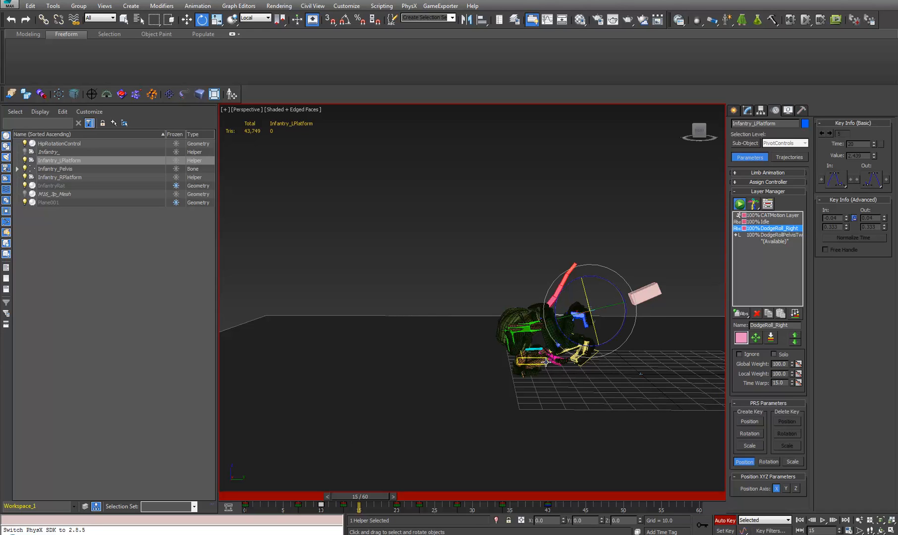
left_click(545, 362)
mouse_move(381, 492)
left_mouse_down()
mouse_move(419, 495)
mouse_move(383, 493)
left_mouse_up()
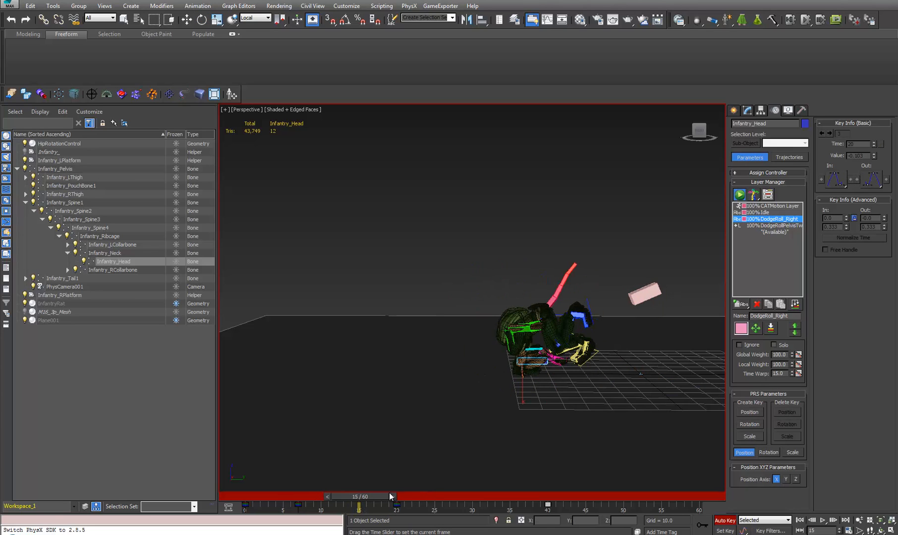
scroll(560, 378, "up", 3)
left_click_drag(568, 367, 516, 345)
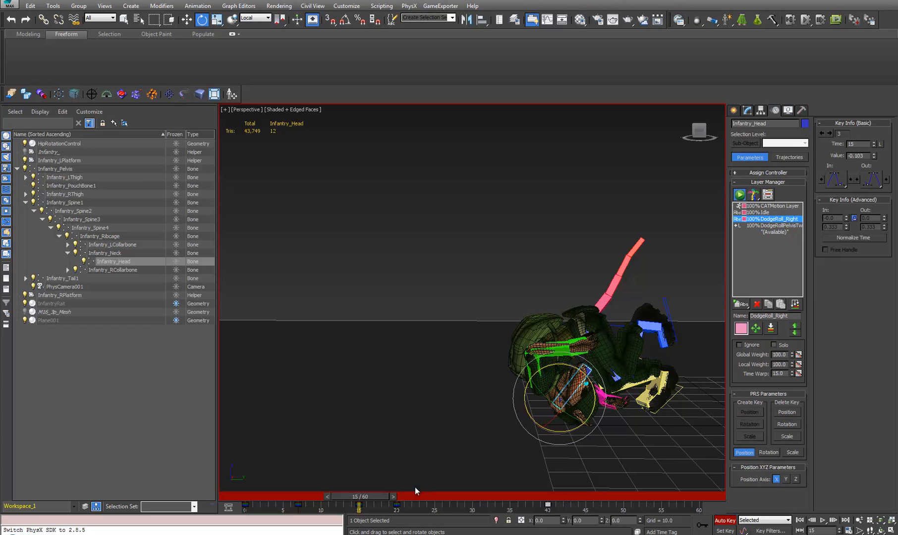
Compare the character's standing pose at frame 0 with its end pose at frame 40
left_click_drag(389, 494, 255, 478)
key("e")
middle_click_drag(570, 338, 510, 373, "alt")
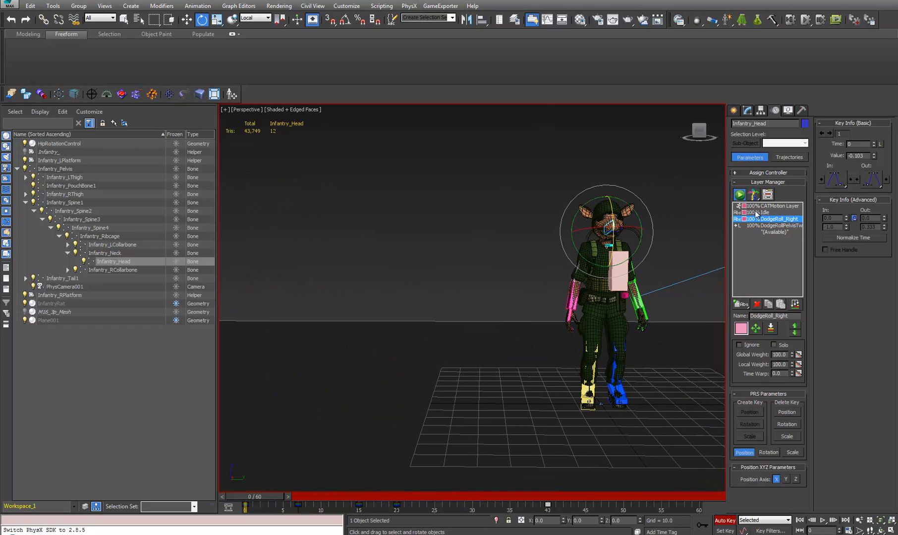
middle_click_drag(567, 370, 526, 387, "alt")
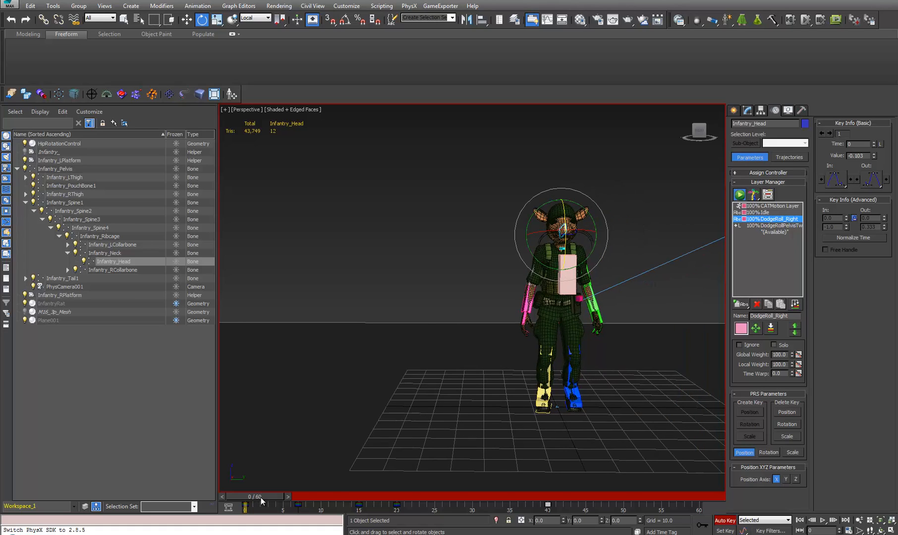
left_click_drag(261, 497, 553, 484)
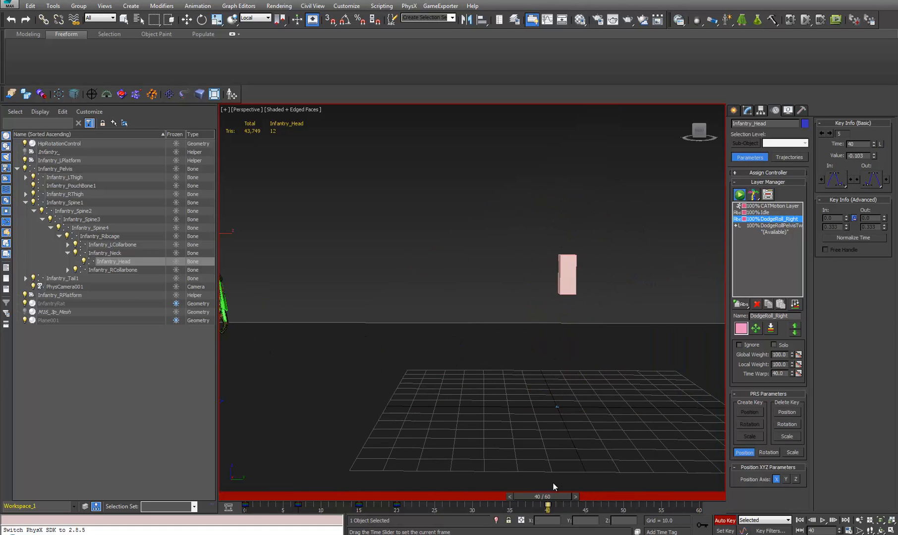
key("e")
middle_click_drag(509, 462, 722, 455)
middle_click_drag(486, 371, 521, 367)
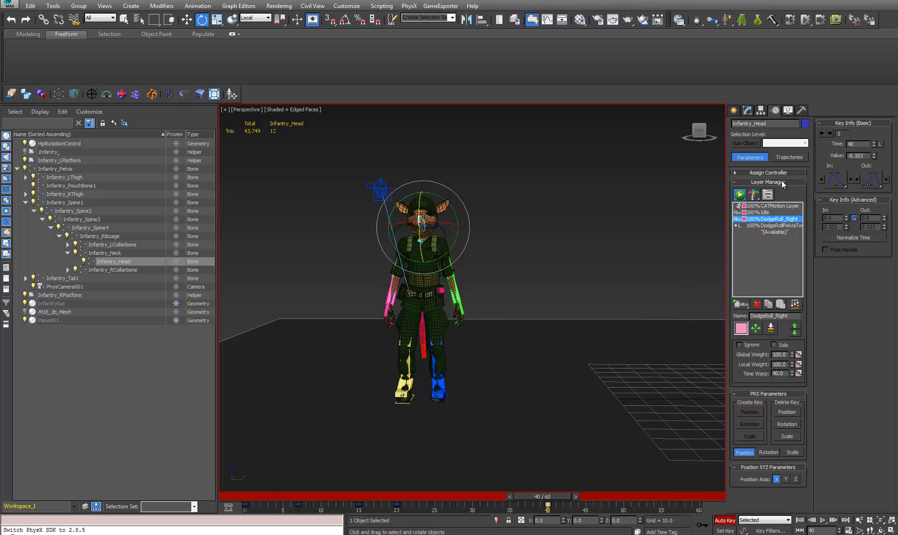
Open the Layer Ranges window and extend the DodgeRoll_Right and DodgeRollPelvisTwist ranges to end at frame 60
left_click(768, 194)
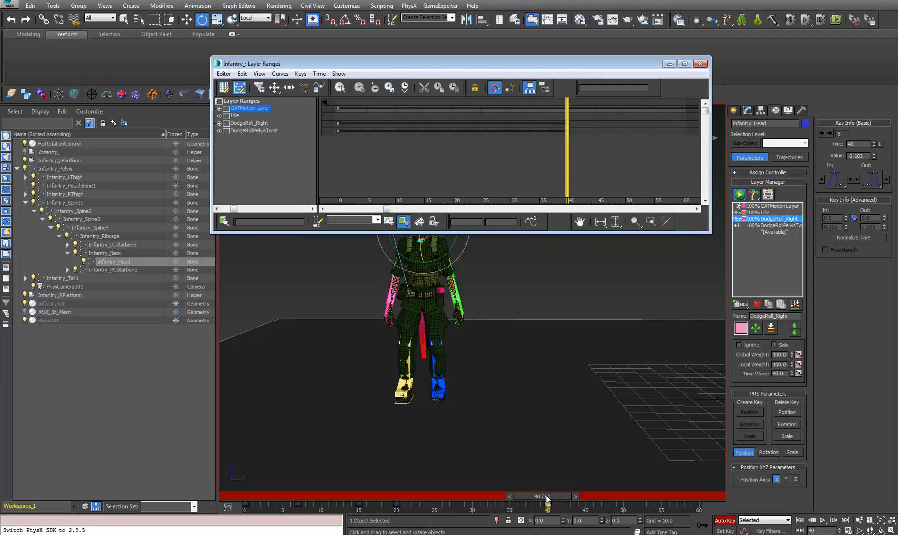
left_click_drag(547, 499, 472, 500)
left_click_drag(568, 124, 684, 124)
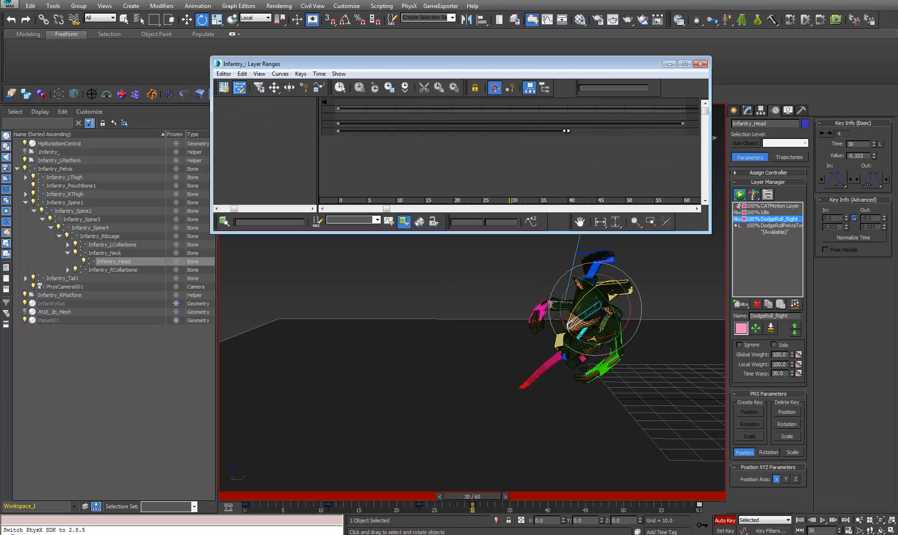
left_click_drag(567, 131, 684, 131)
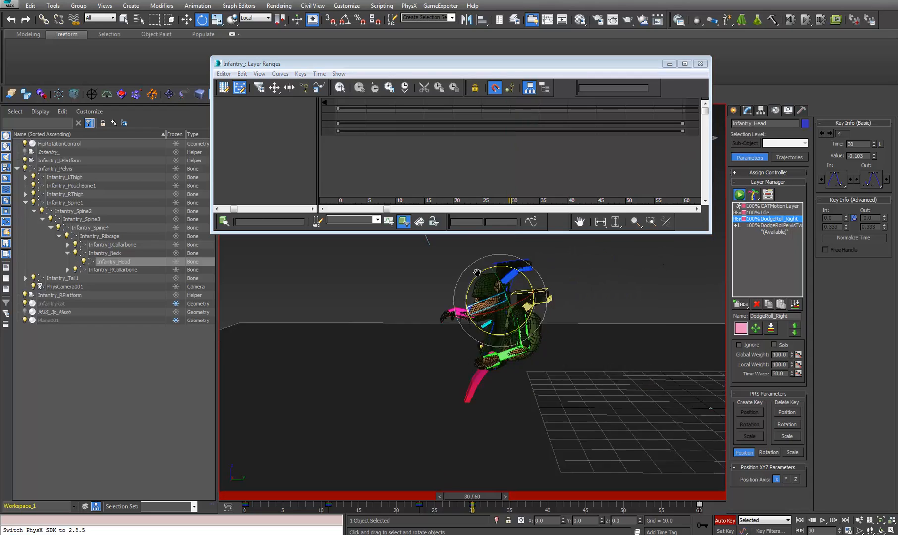
Move HipRotationControl's frame-40 key to frame 60, return to frame 0 and close the Layer Ranges window
left_click(610, 298)
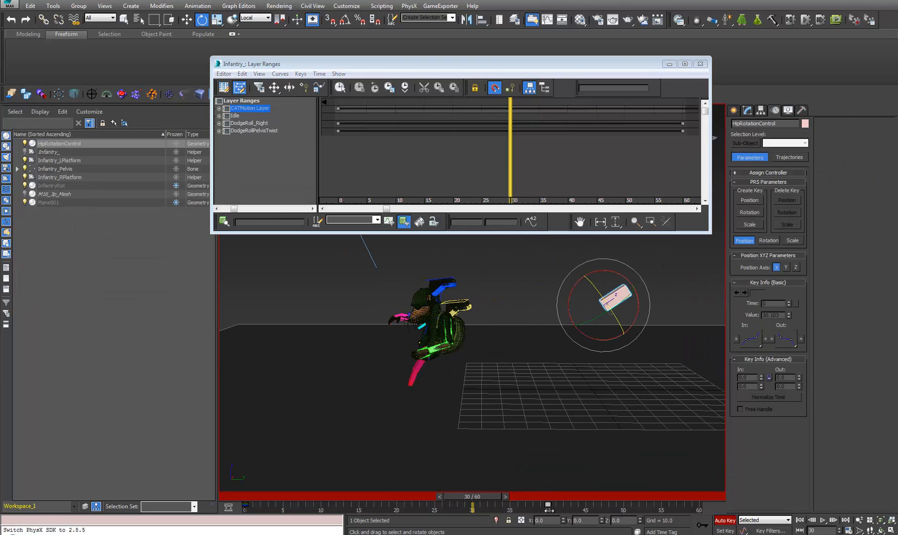
left_click_drag(549, 504, 699, 505)
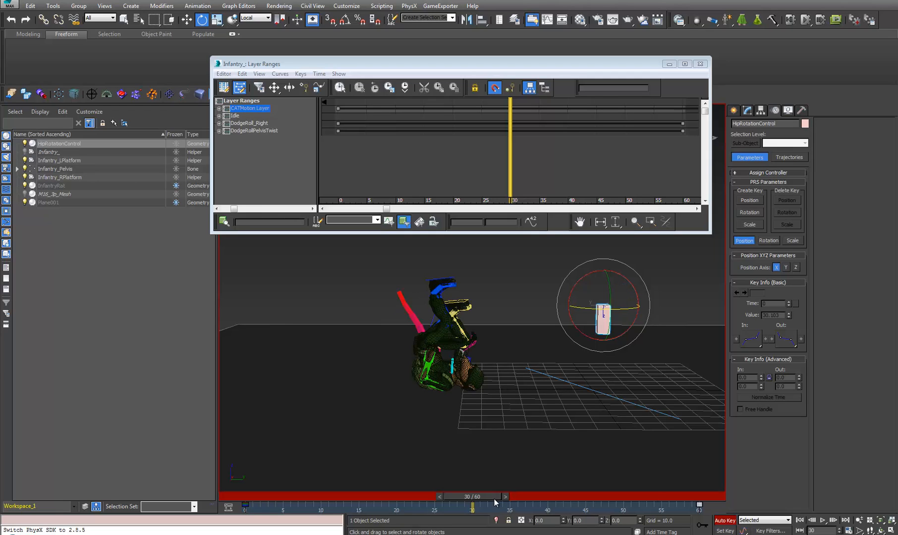
left_click_drag(494, 501, 255, 497)
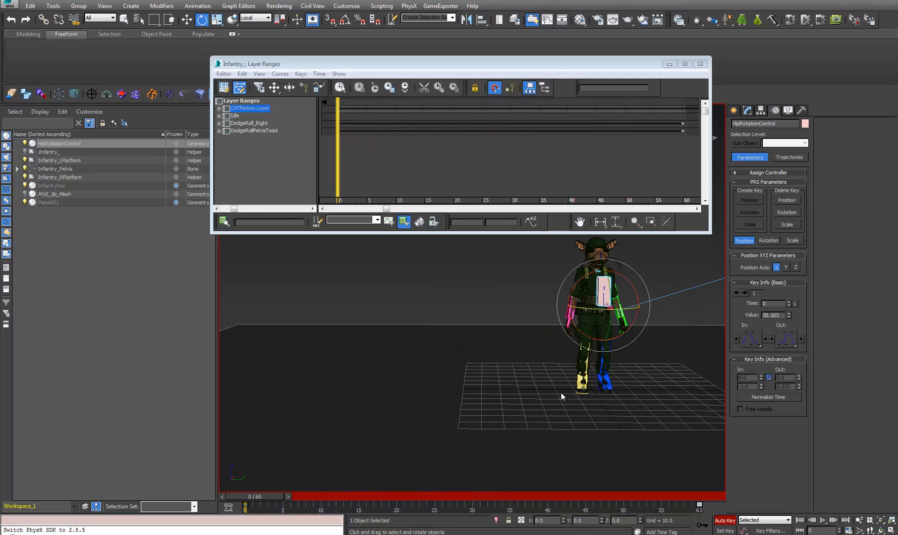
left_click(700, 63)
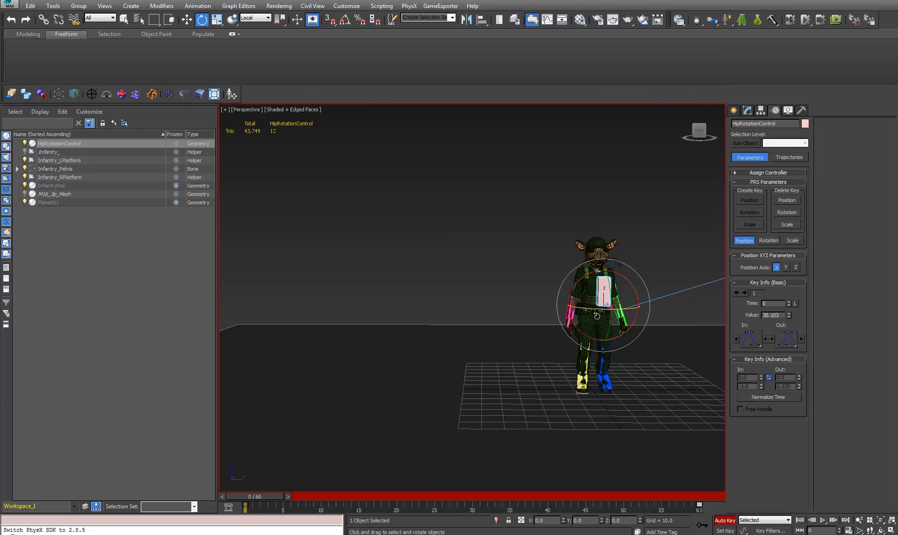
Select the Infantry_Pelvis bone and compare its keys on the DodgeRollPelvisTwist and DodgeRoll_Right layers
middle_click_drag(593, 311, 589, 310, "alt")
left_click(588, 308)
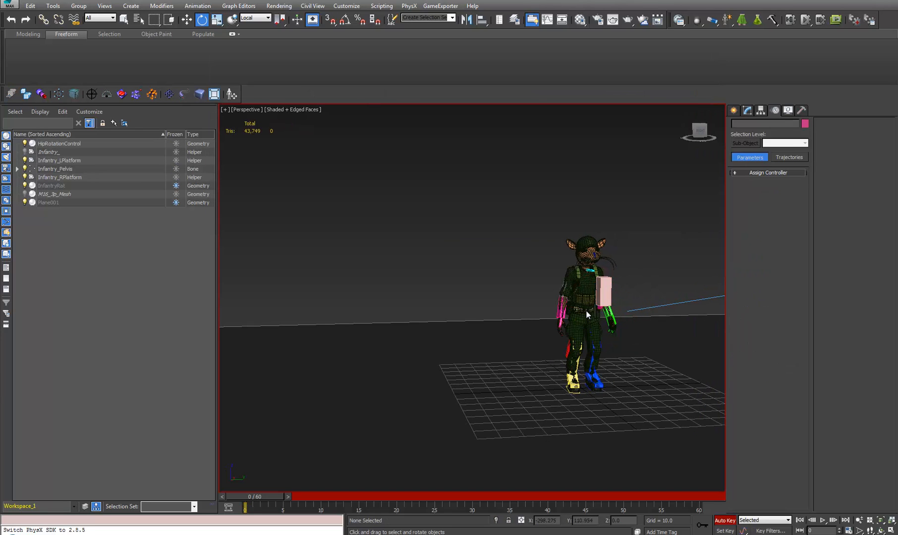
left_click(588, 307)
key("z")
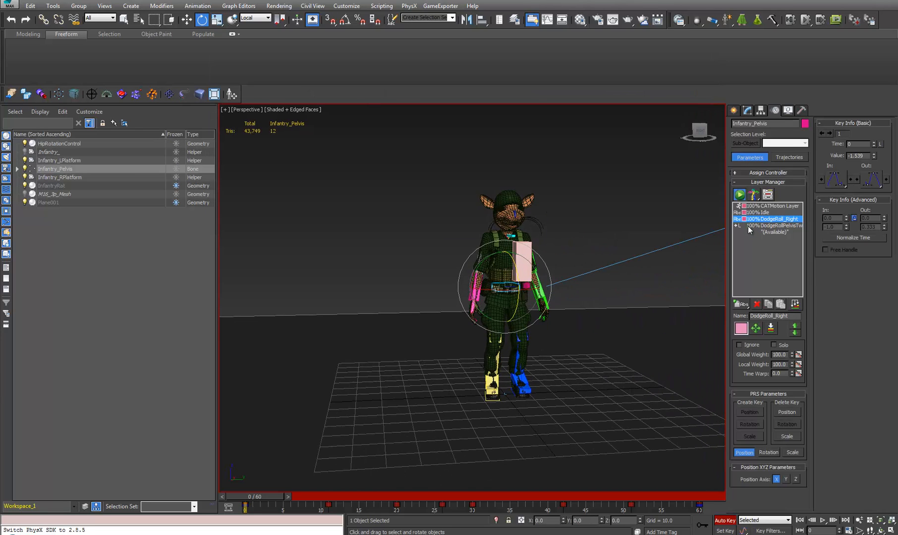
left_click(776, 226)
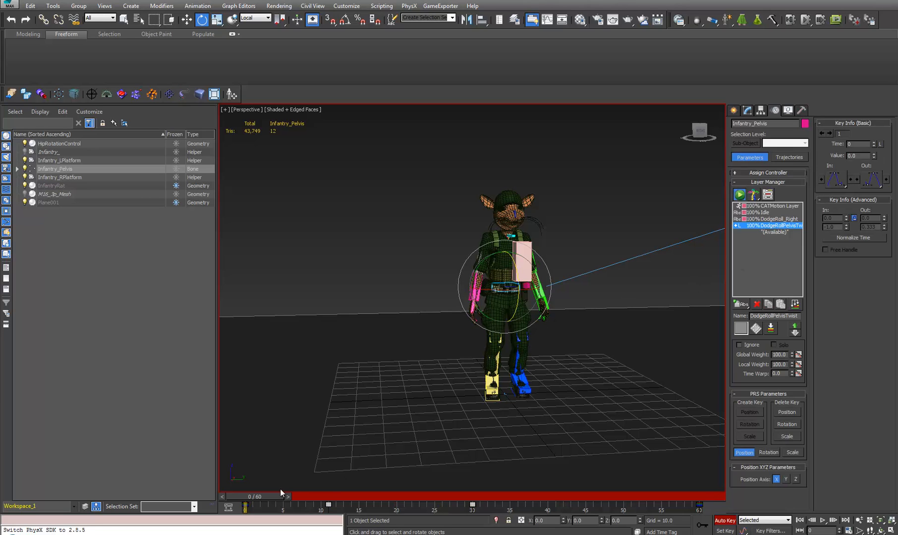
mouse_move(261, 495)
left_mouse_down()
mouse_move(387, 484)
mouse_move(561, 490)
mouse_move(245, 495)
left_mouse_up()
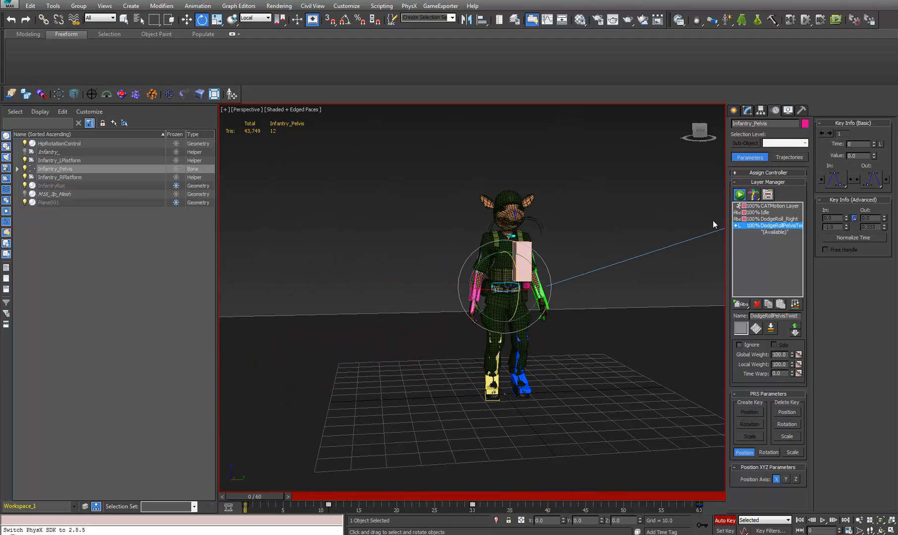
left_click(766, 220)
Examine the start of the roll on the DodgeRoll_Right layer between the frame 0 stance and the frame 11 crouch
mouse_move(427, 415)
middle_mouse_down()
mouse_move(429, 403)
mouse_move(440, 424)
middle_mouse_up()
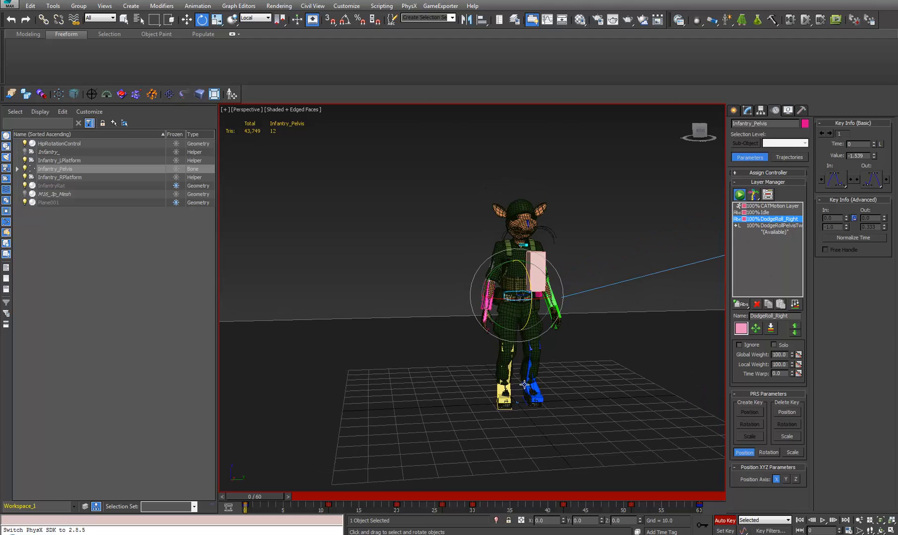
middle_click_drag(524, 385, 520, 383)
scroll(533, 392, "up", 2)
middle_click_drag(575, 405, 553, 408)
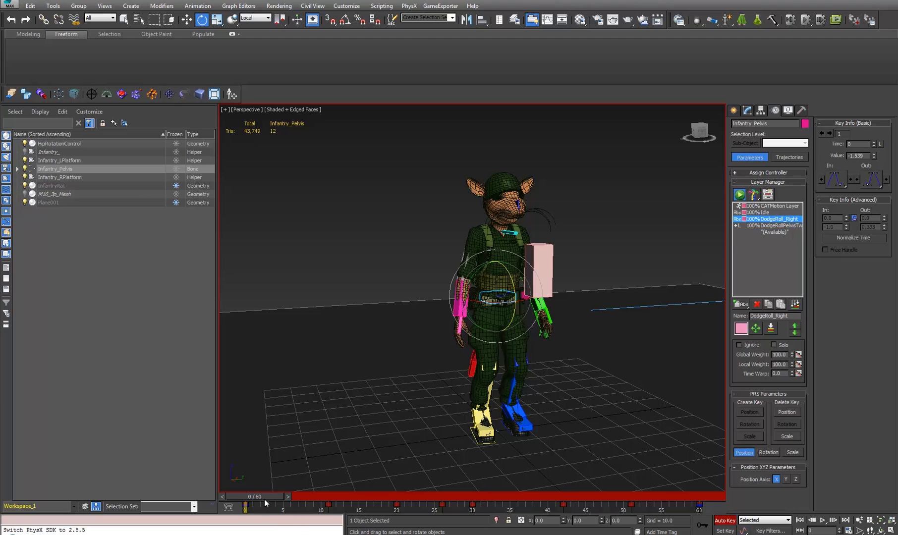
left_click_drag(265, 499, 345, 487)
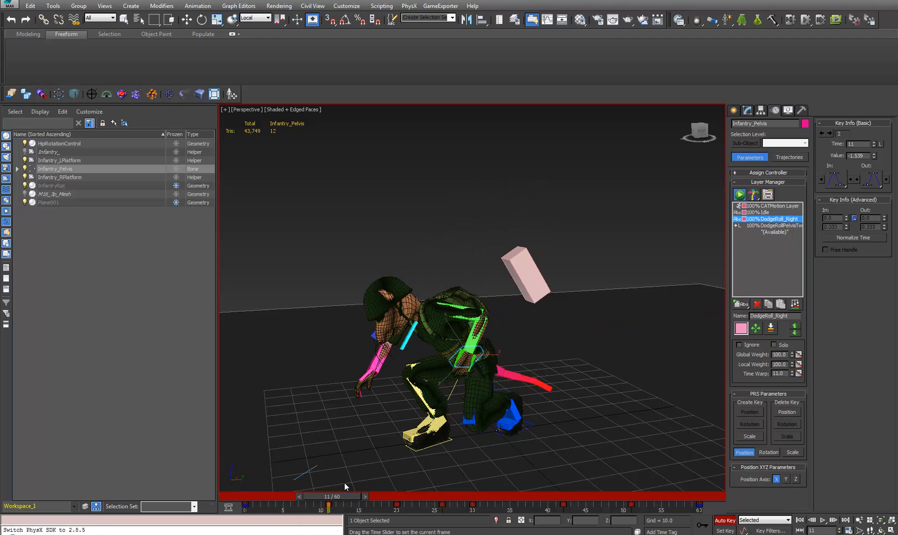
key("e")
middle_click_drag(345, 475, 416, 383, "alt")
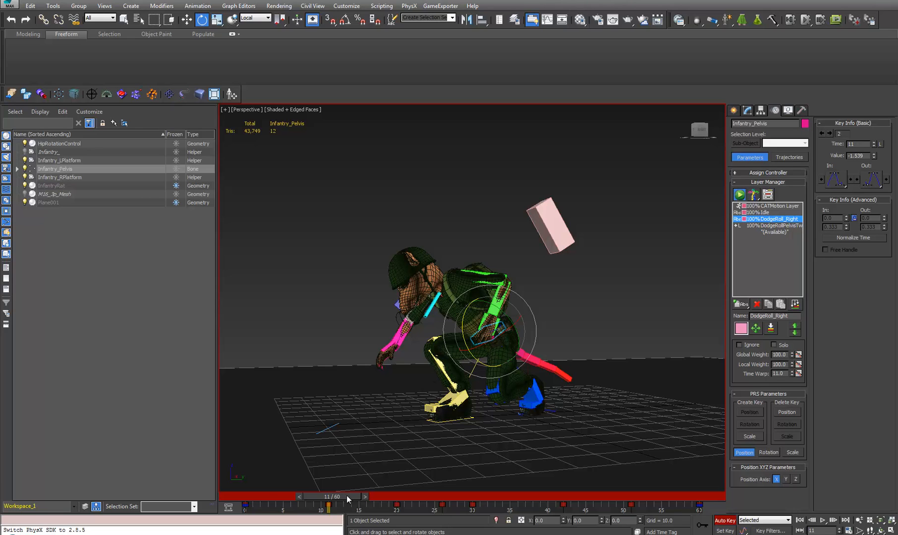
left_click_drag(347, 495, 168, 499)
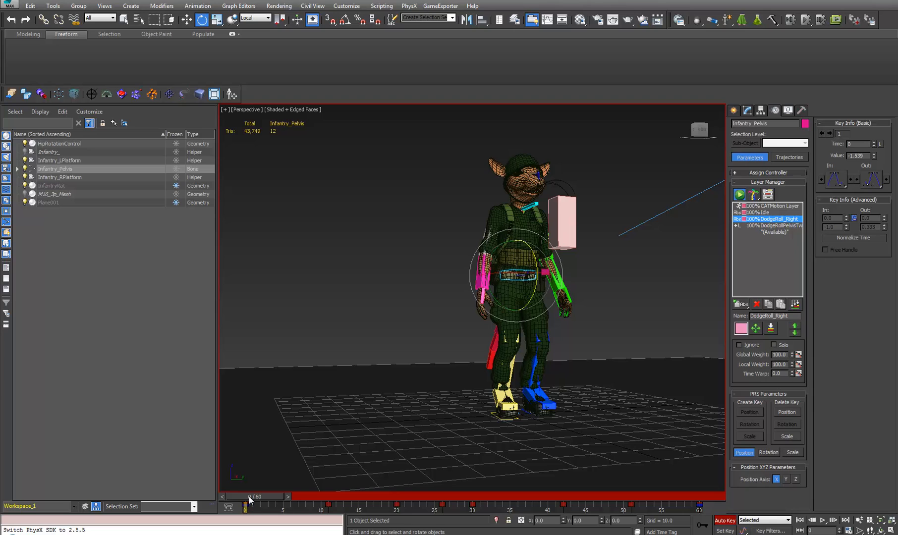
Step through the crouch and examine the tucked pose at frame 20 from the side
left_click_drag(255, 497, 323, 495)
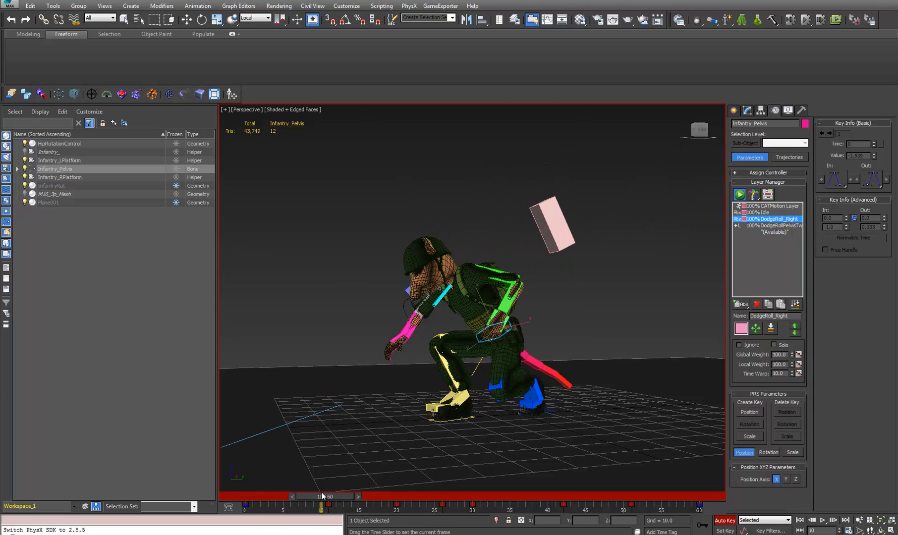
left_click_drag(322, 496, 396, 498)
key("e")
middle_click_drag(413, 443, 502, 403)
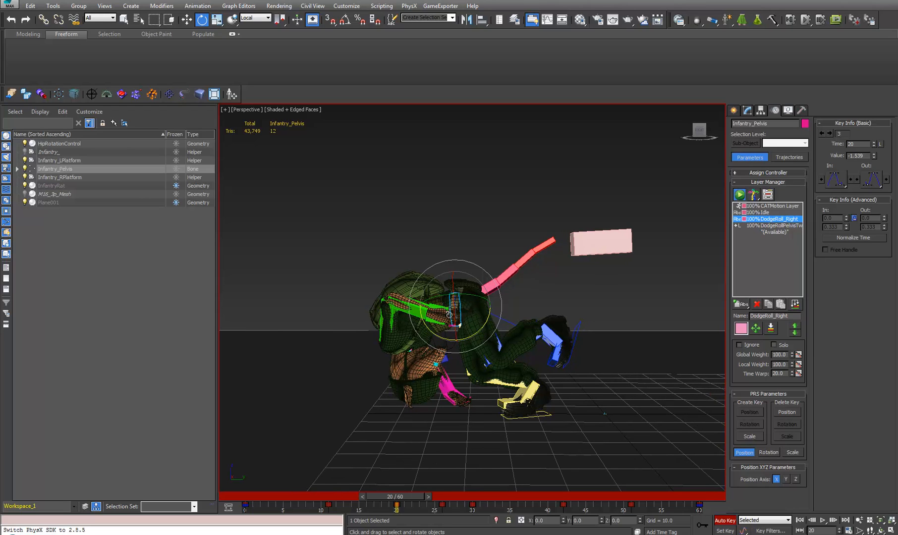
left_click_drag(419, 494, 422, 493)
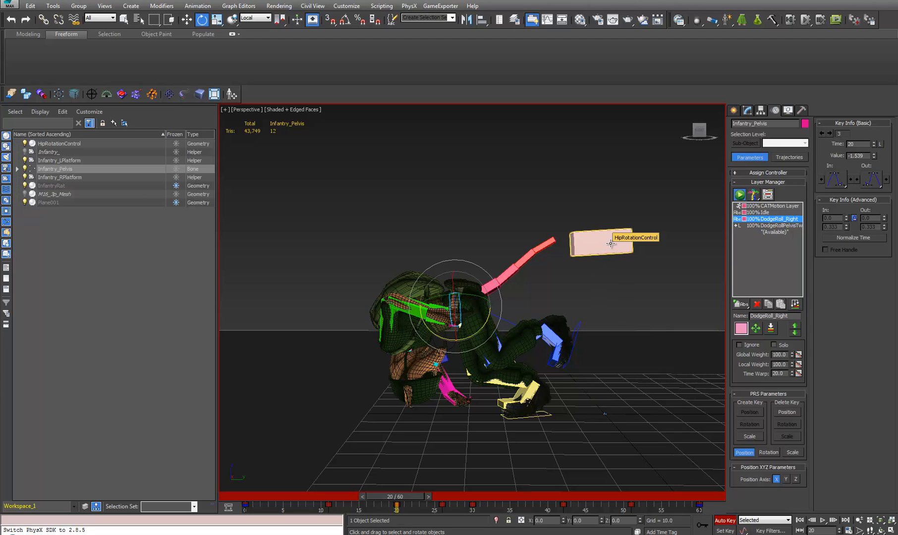
Inspect the character's pose around frames 40 to 42 of the roll
mouse_move(401, 496)
left_mouse_down()
mouse_move(233, 496)
mouse_move(477, 503)
mouse_move(278, 504)
mouse_move(333, 505)
mouse_move(361, 491)
mouse_move(435, 485)
mouse_move(600, 485)
mouse_move(574, 487)
left_mouse_up()
key("e")
key("e")
middle_click_drag(307, 419, 547, 400)
scroll(545, 406, "down", 3)
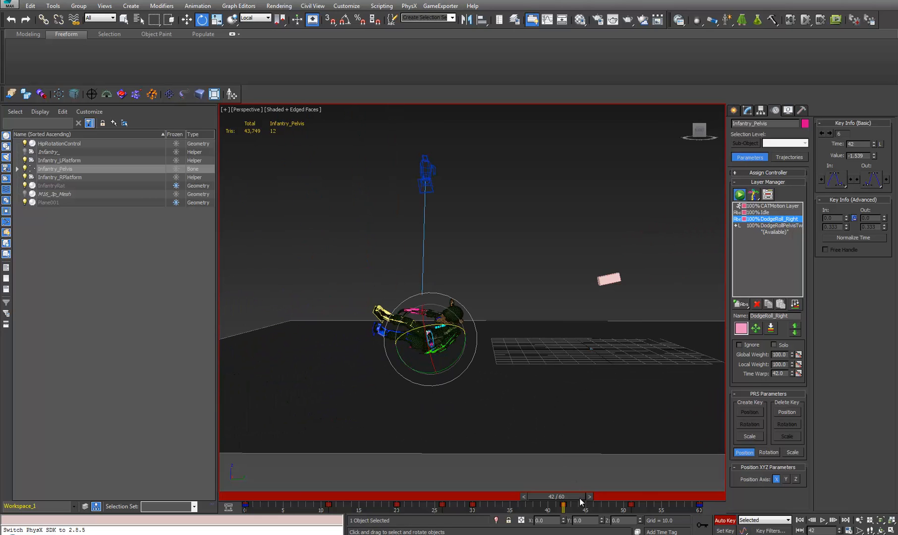
left_click_drag(579, 498, 570, 498)
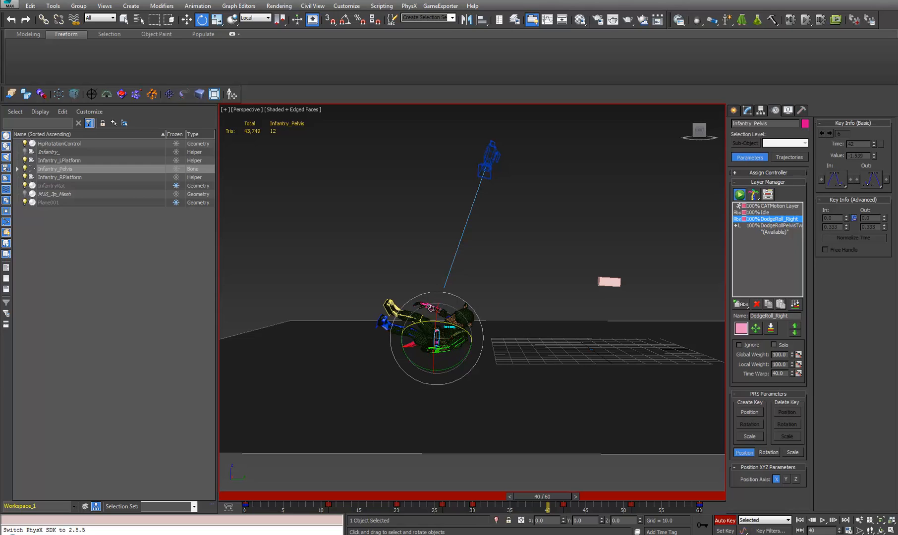
Check the Infantry_RForearm bone's keys at frame 40, look at the pose up close and reselect Infantry_Pelvis
left_click(431, 308)
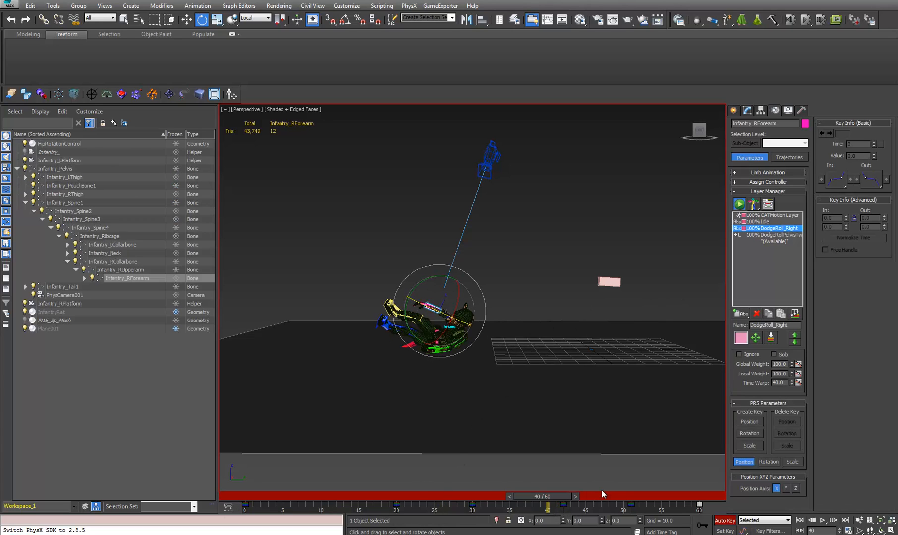
middle_click_drag(456, 360, 520, 354)
scroll(520, 355, "up", 3)
middle_click_drag(543, 395, 441, 404)
scroll(441, 404, "down", 3)
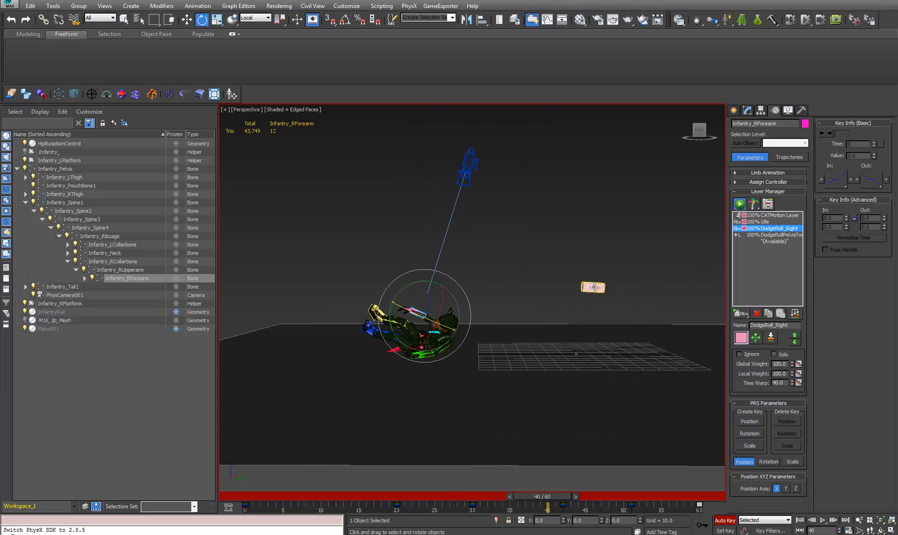
scroll(442, 355, "up", 5)
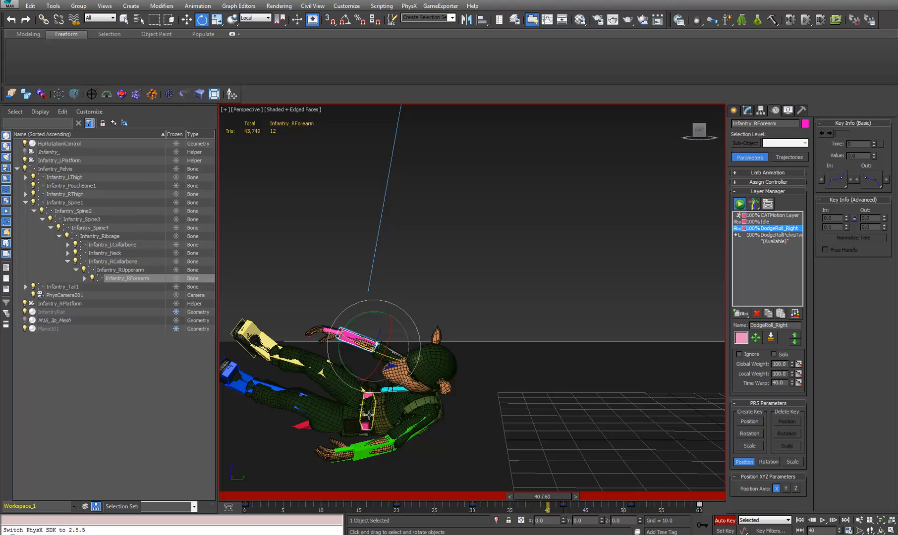
left_click(366, 421)
middle_click_drag(464, 420, 462, 420)
Examine the upside-down roll pose at frame 30 together with the hip control's orientation
left_click_drag(557, 499, 475, 525)
key("e")
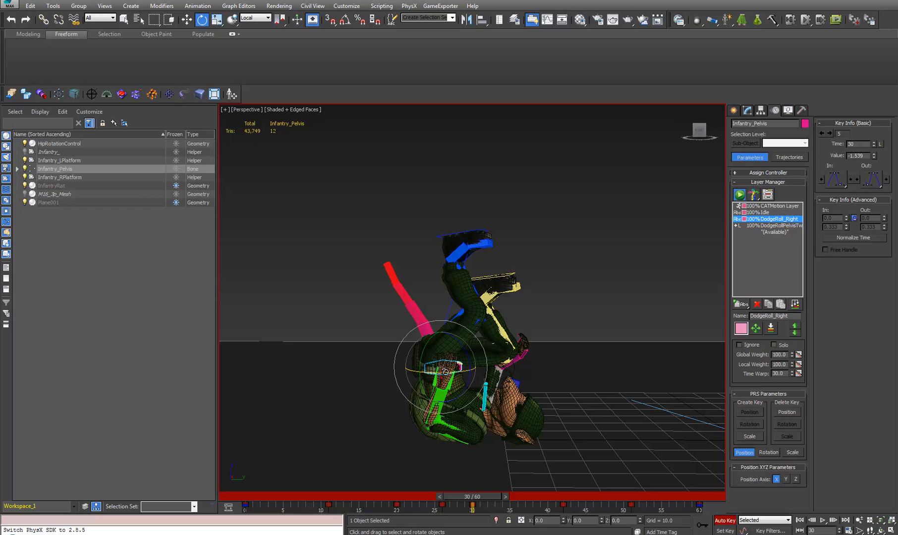
middle_click_drag(624, 384, 599, 341)
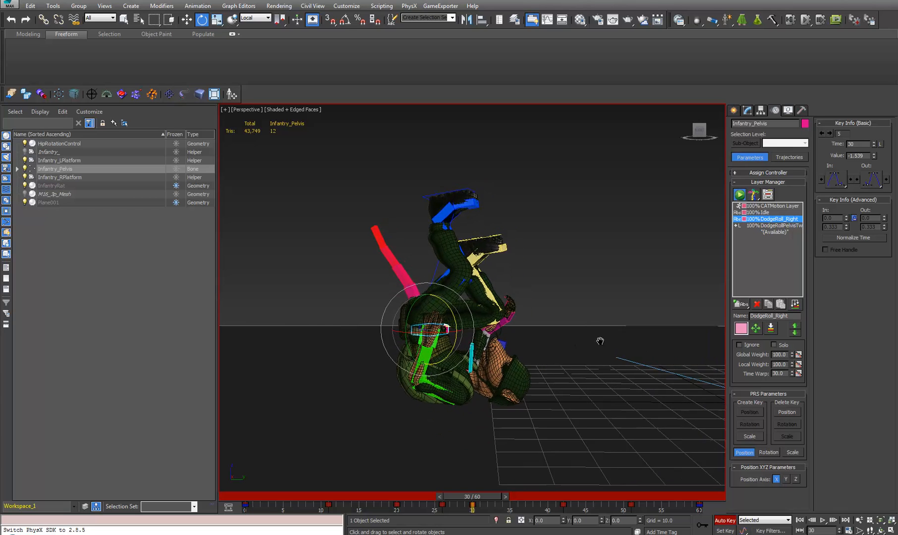
scroll(599, 341, "down", 3)
middle_click_drag(567, 391, 522, 416)
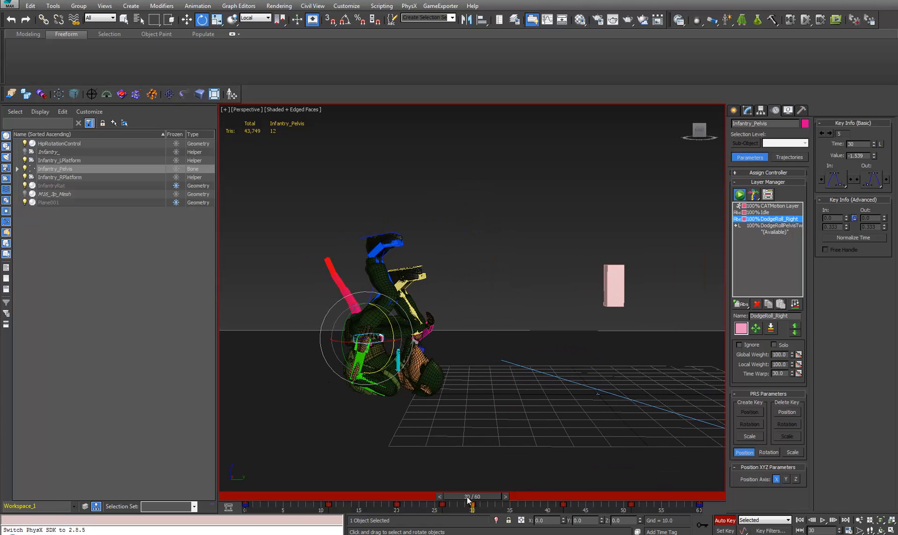
Review the end of the roll near frame 59 and the key poses at frames 42 and 51
left_click_drag(468, 501, 692, 519)
middle_click_drag(300, 405, 401, 409)
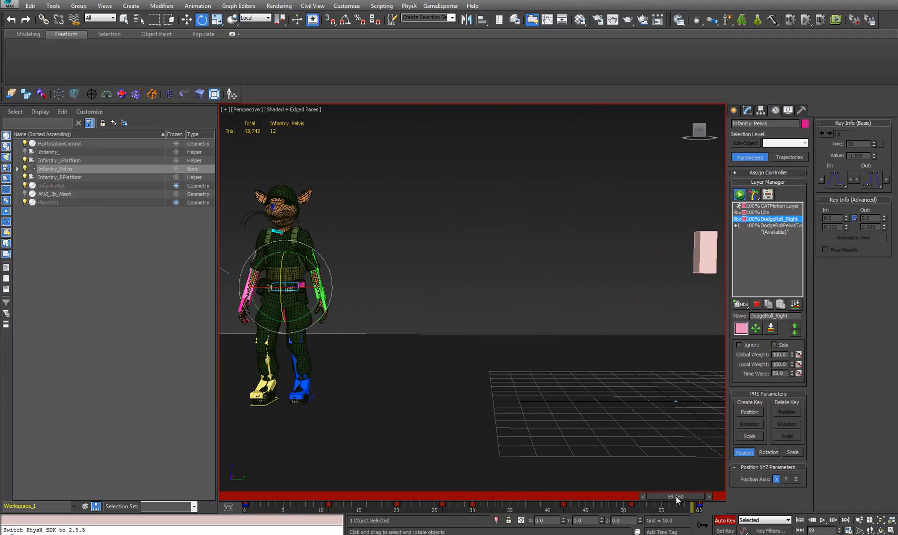
mouse_move(677, 496)
left_mouse_down()
mouse_move(238, 505)
mouse_move(444, 507)
mouse_move(559, 520)
left_mouse_up()
key("e")
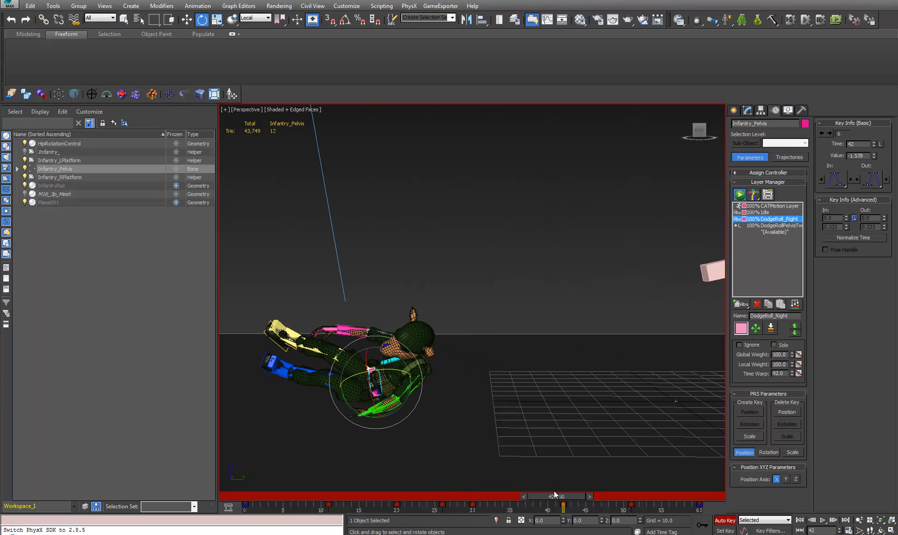
mouse_move(557, 495)
left_mouse_down()
mouse_move(647, 498)
mouse_move(629, 507)
left_mouse_up()
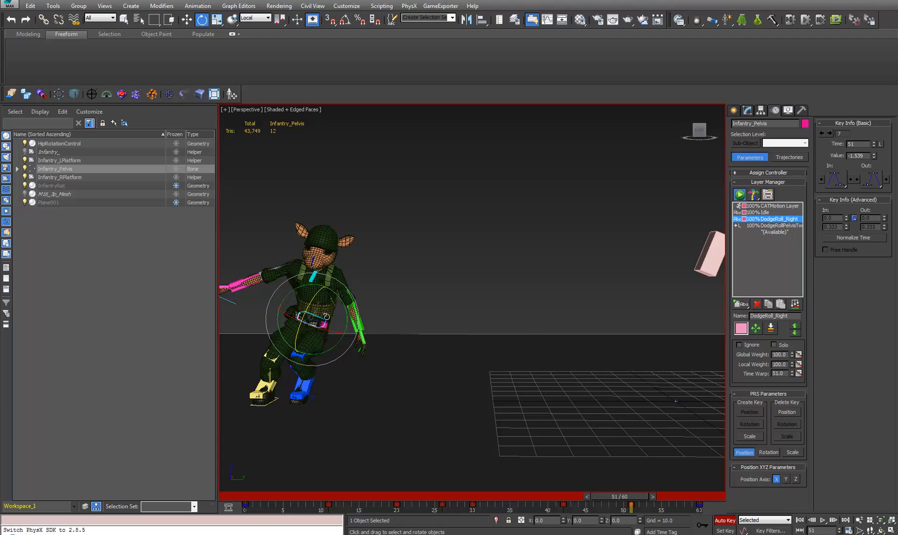
Return to frame 0 and scrub through the whole roll to its end
mouse_move(631, 499)
left_mouse_down()
mouse_move(689, 491)
mouse_move(609, 500)
mouse_move(174, 495)
left_mouse_up()
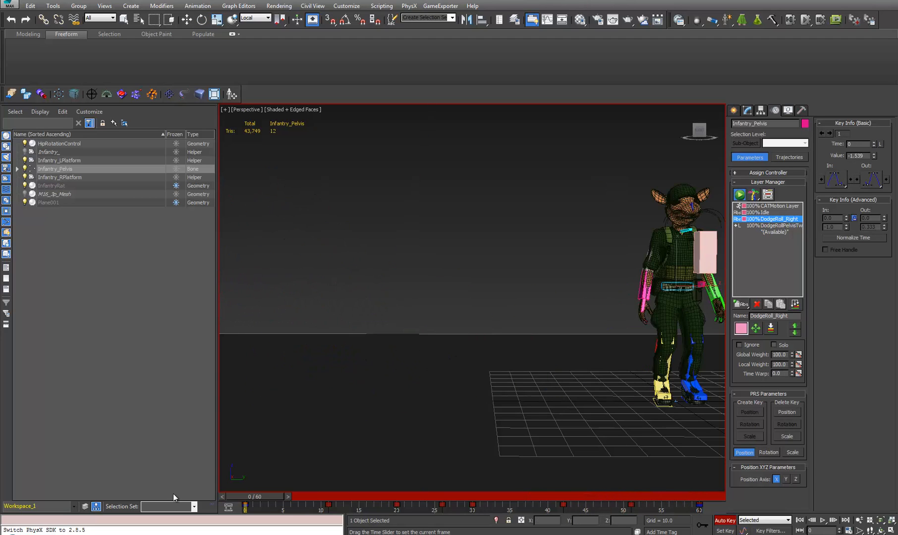
mouse_move(258, 499)
left_mouse_down()
mouse_move(513, 504)
mouse_move(725, 525)
left_mouse_up()
key("e")
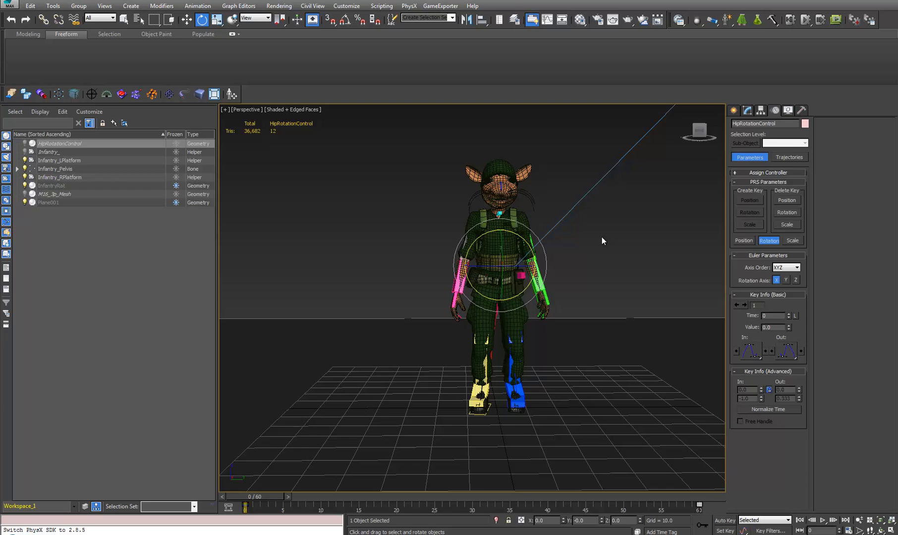
Deselect HipRotationControl, display the character shaded without edged faces and select the Infantry_Spine3 bone
left_click(595, 243)
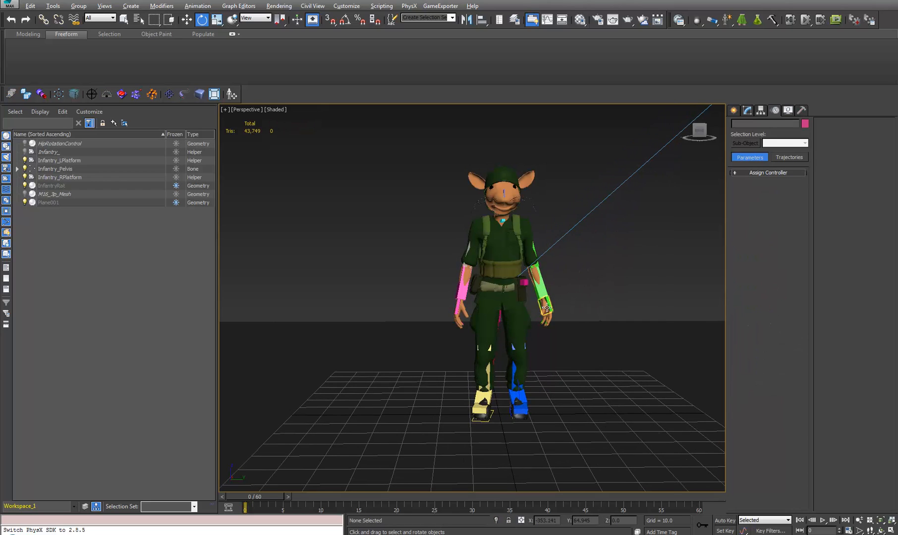
middle_click_drag(546, 308, 477, 266, "alt")
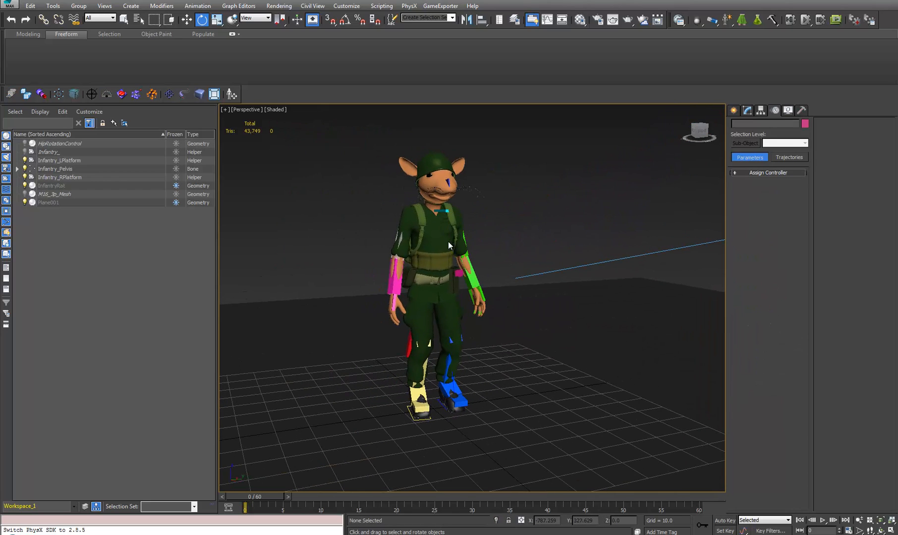
scroll(510, 254, "down", 3)
left_click(464, 257)
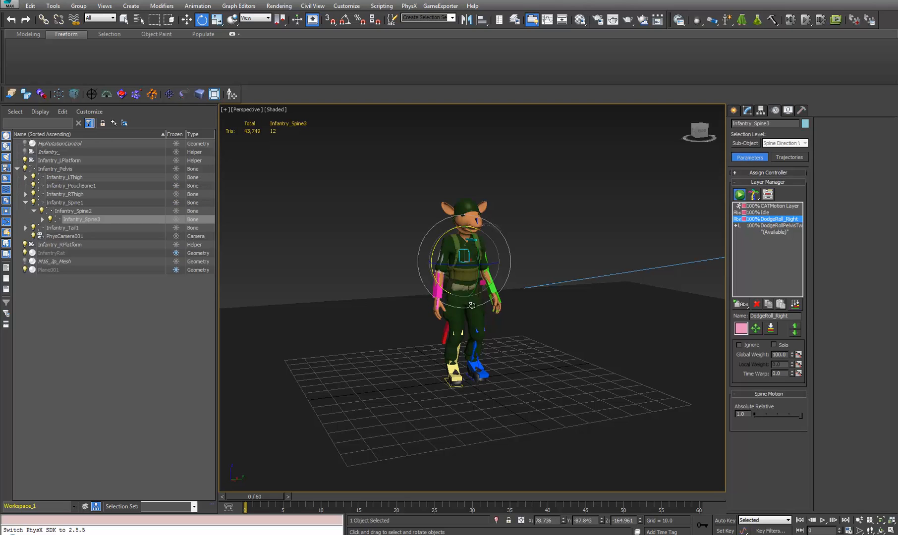
middle_click_drag(464, 258, 511, 373, "alt")
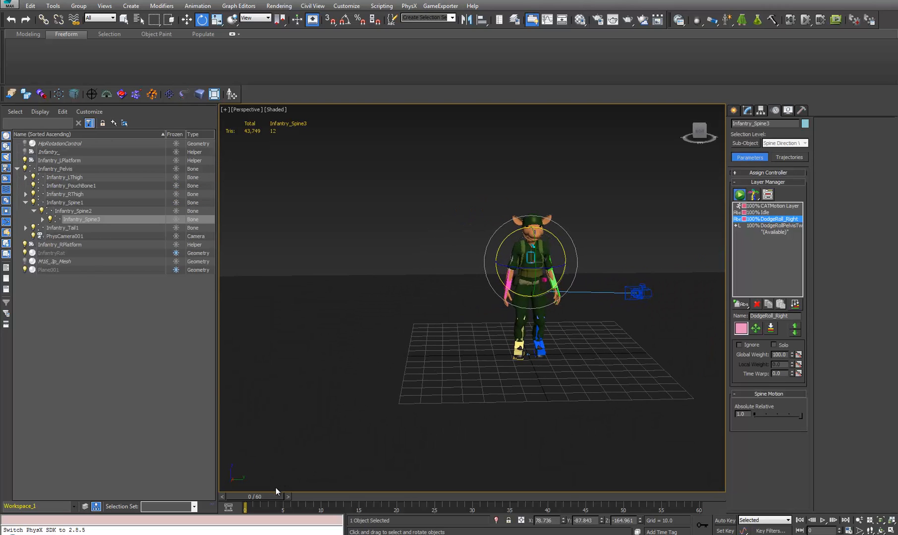
Scrub through the shaded roll, return to frame 0 and frame the character up close
mouse_move(251, 496)
left_mouse_down()
mouse_move(375, 485)
mouse_move(510, 491)
mouse_move(659, 461)
mouse_move(400, 499)
mouse_move(253, 491)
mouse_move(585, 504)
mouse_move(395, 505)
mouse_move(332, 489)
mouse_move(222, 483)
mouse_move(555, 480)
mouse_move(415, 515)
mouse_move(208, 507)
mouse_move(541, 486)
mouse_move(392, 488)
mouse_move(212, 514)
left_mouse_up()
key("e")
middle_click_drag(478, 402, 429, 402)
scroll(467, 367, "up", 4)
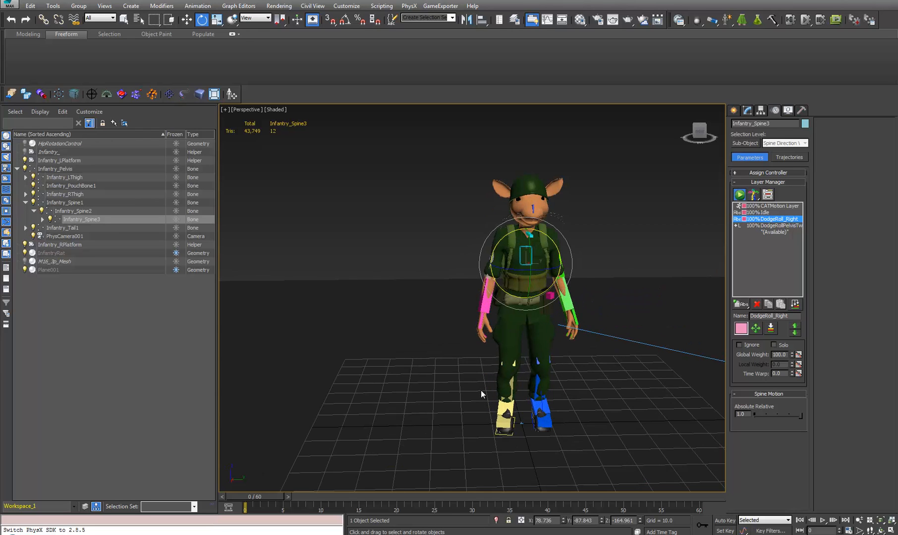
middle_click_drag(481, 391, 623, 353)
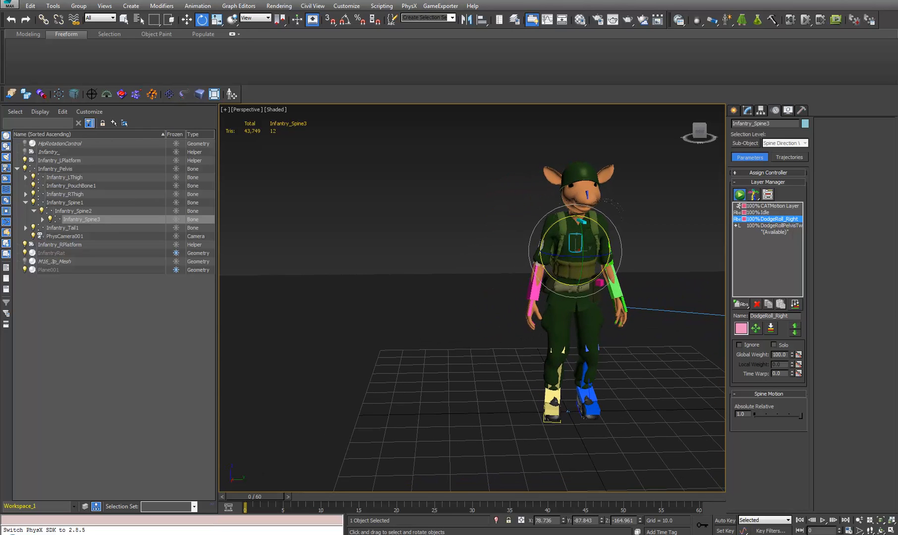
Play back the dodge roll animation, stop it and return to frame 0
left_click(822, 520)
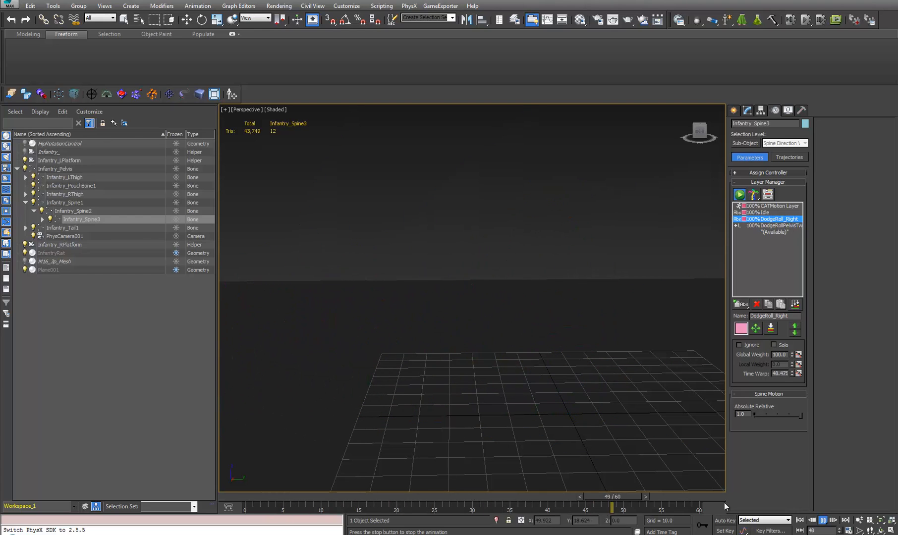
left_click(823, 520)
key("e")
left_click_drag(327, 499, 196, 503)
key("e")
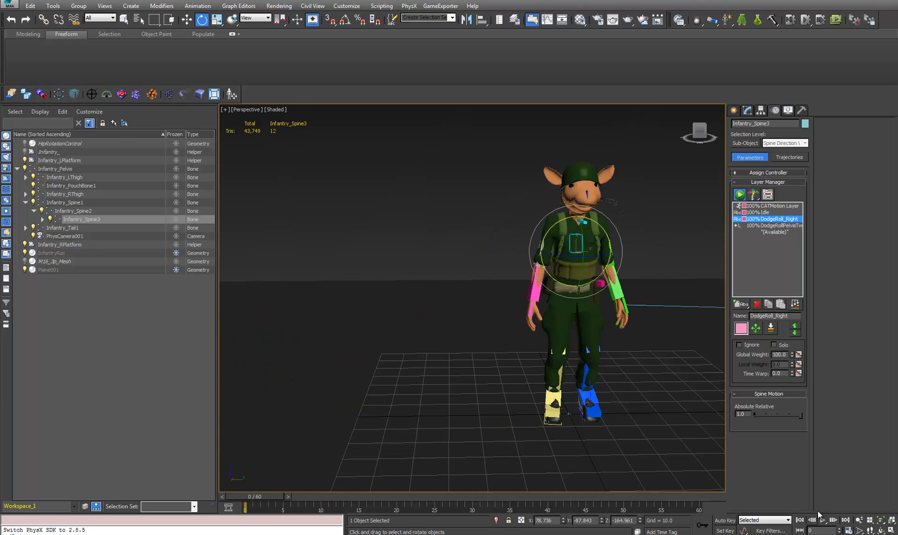